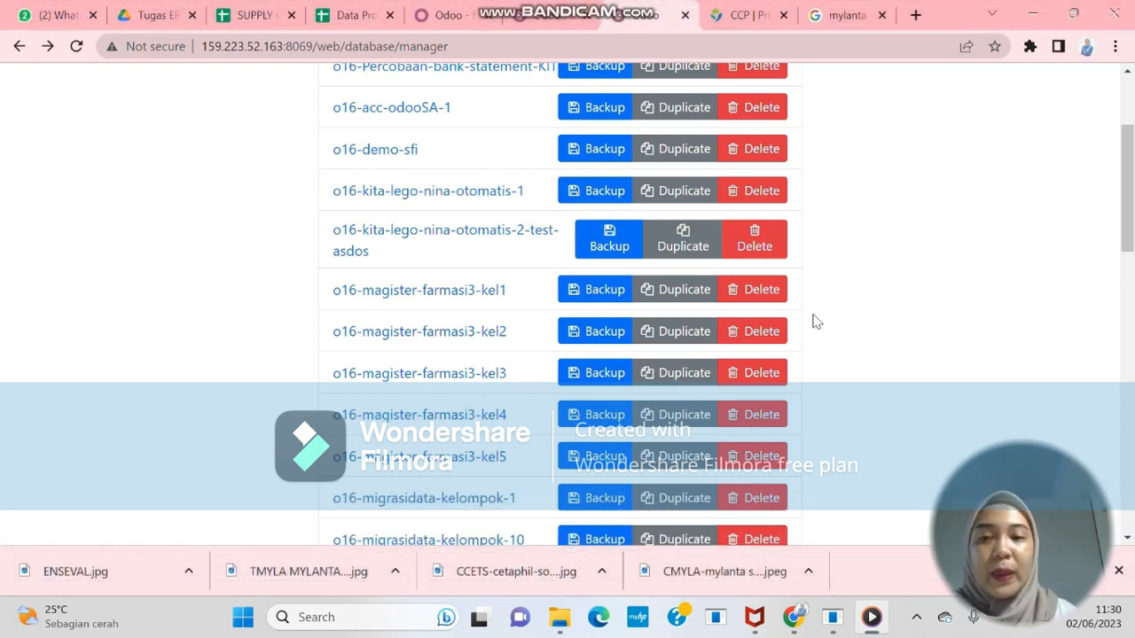
Log into the o16-magister-farmasi3-kel1 database from the database manager
click(440, 300)
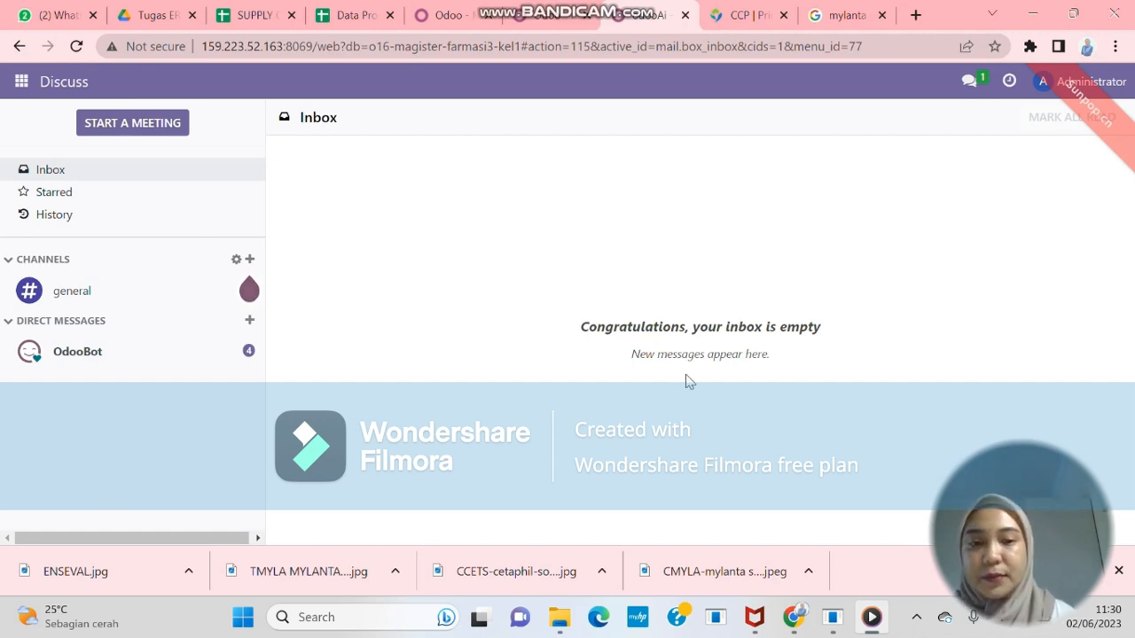
Find the Purchase card in the Apps catalogue and activate it
click(21, 84)
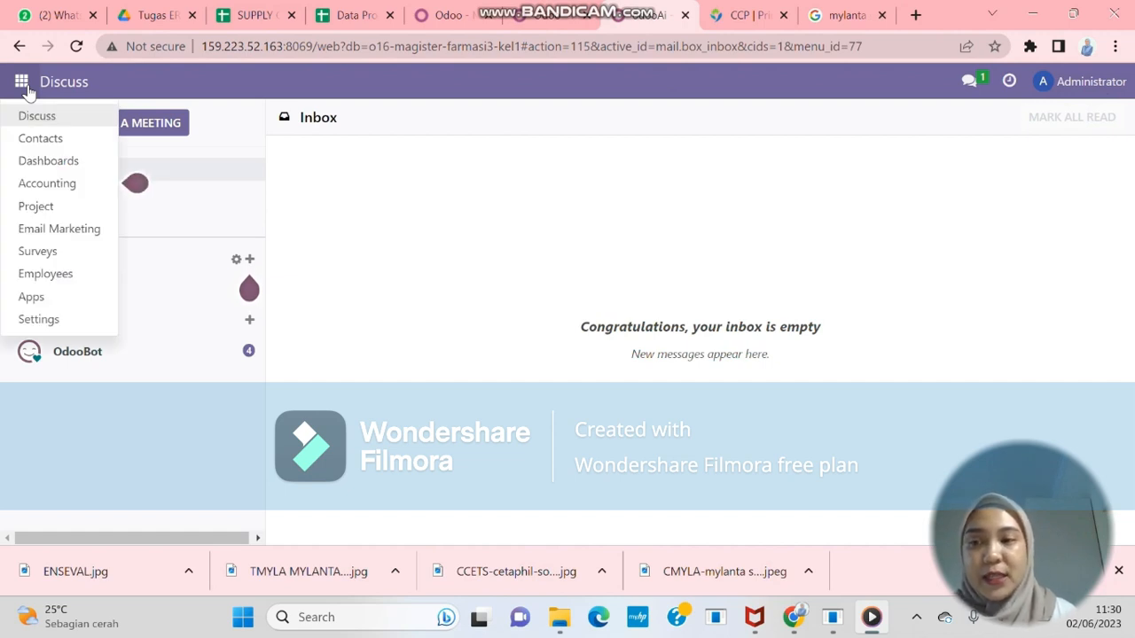
click(77, 299)
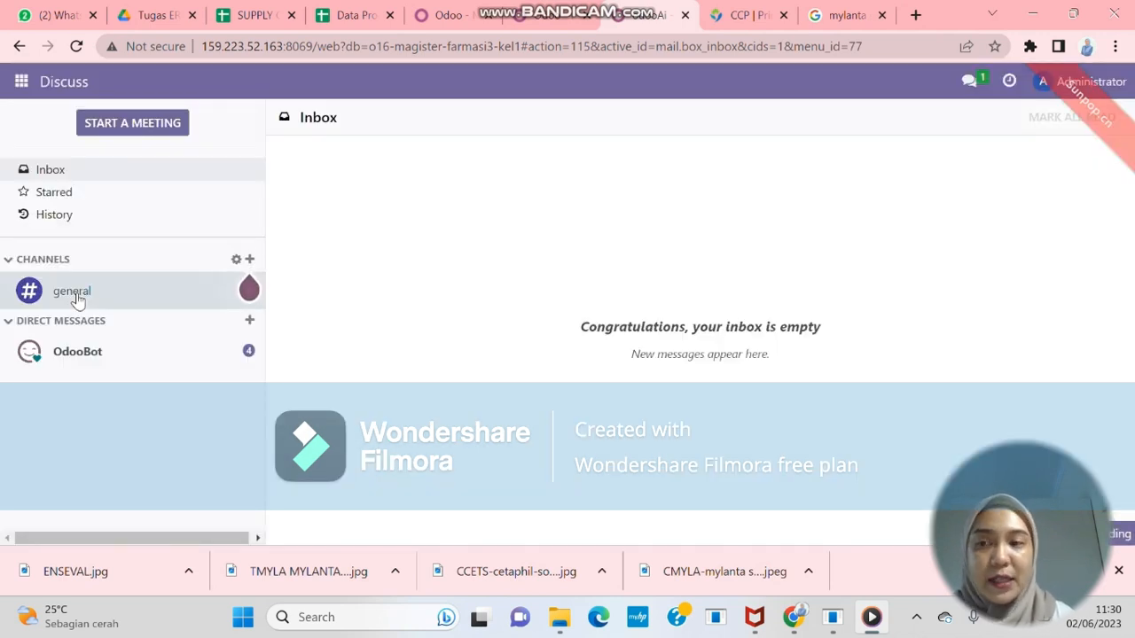
click(33, 88)
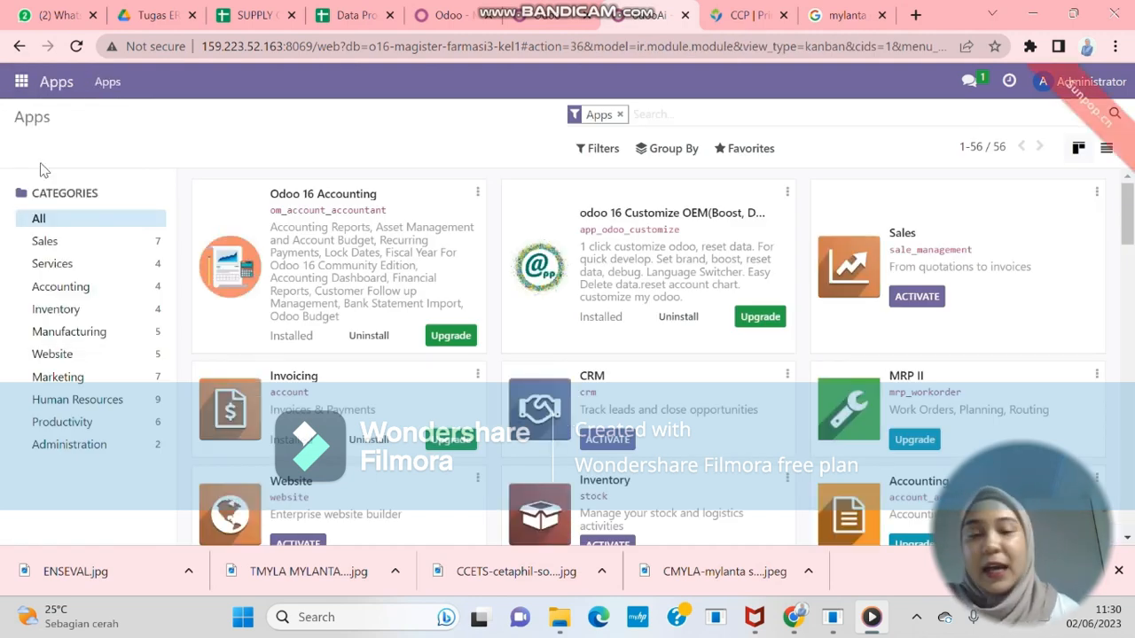
scroll(811, 329, down, 3)
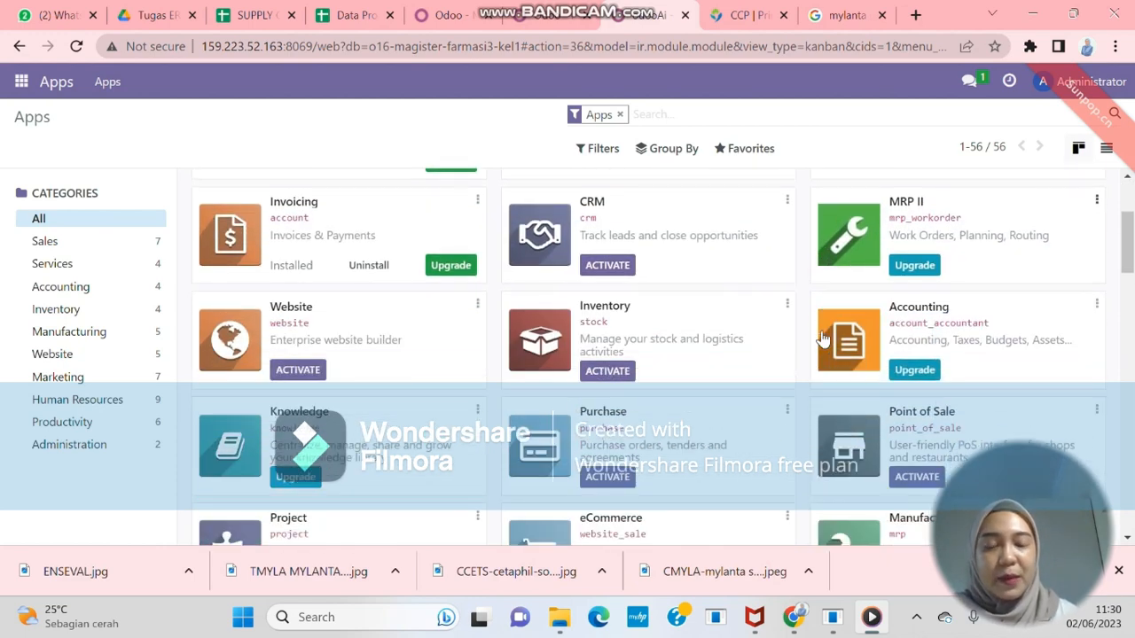
scroll(482, 264, down, 1)
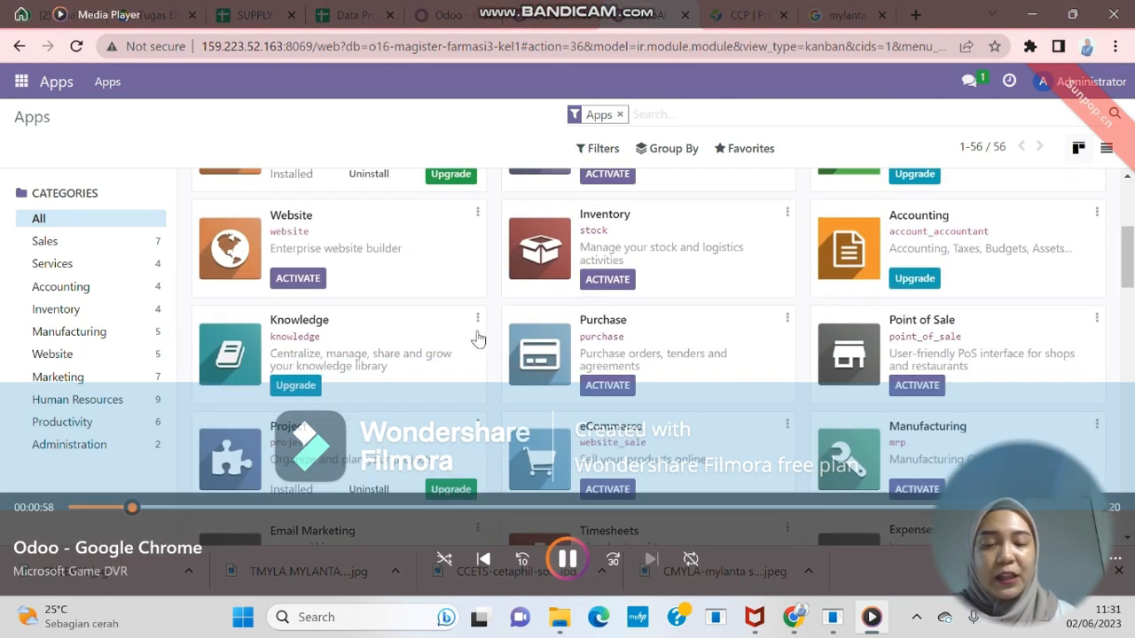
click(607, 386)
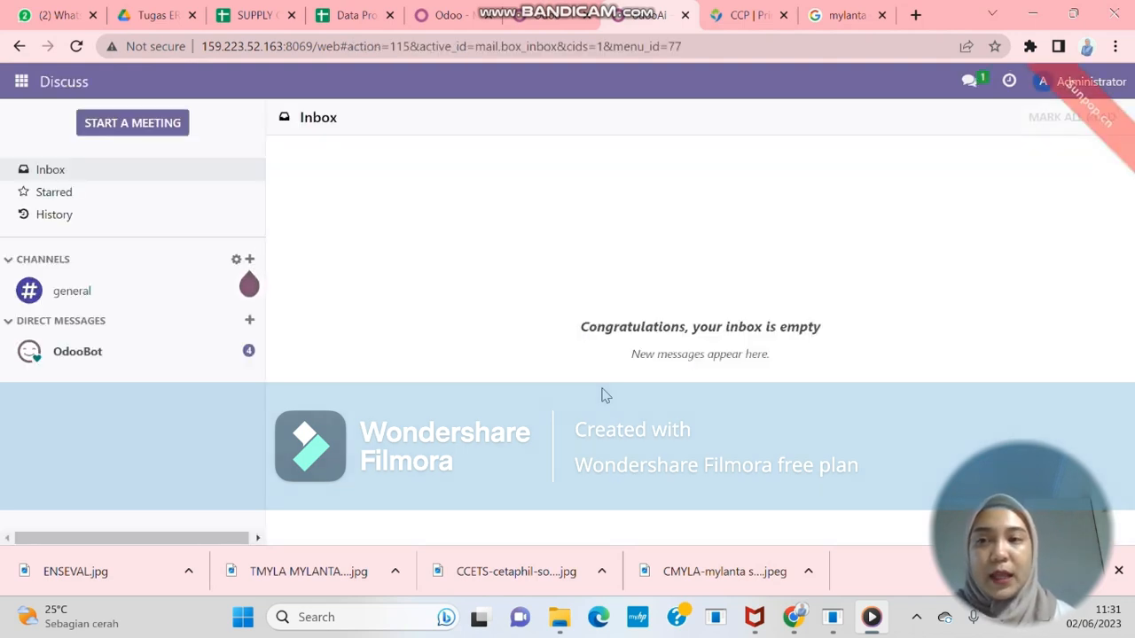
click(22, 83)
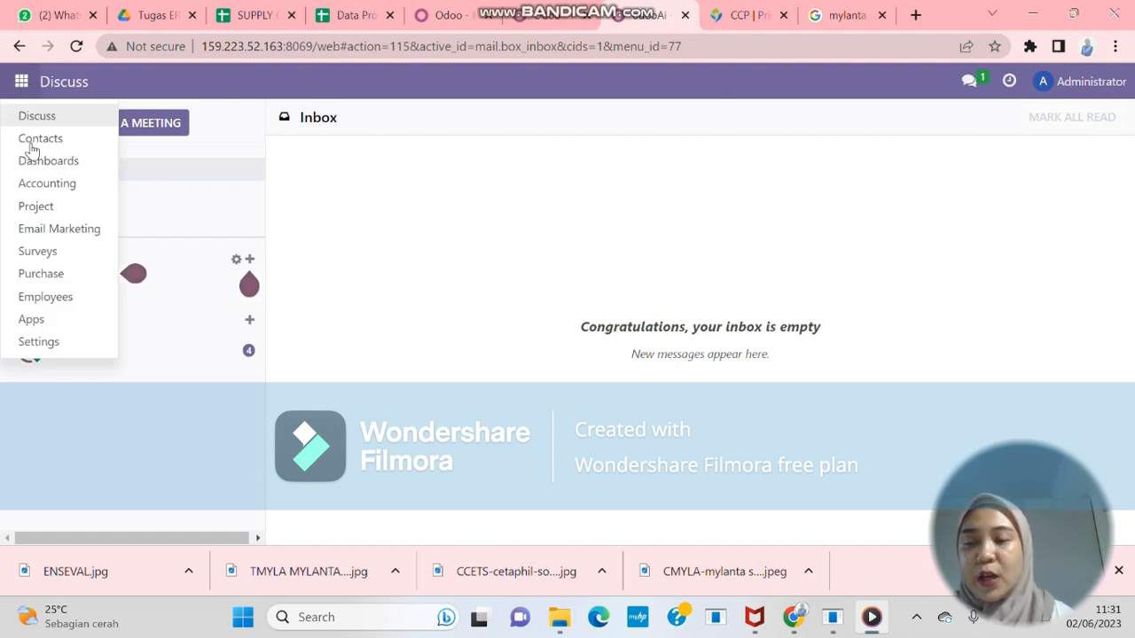
Open Purchase's Vendors list under Orders and begin a new vendor
click(53, 274)
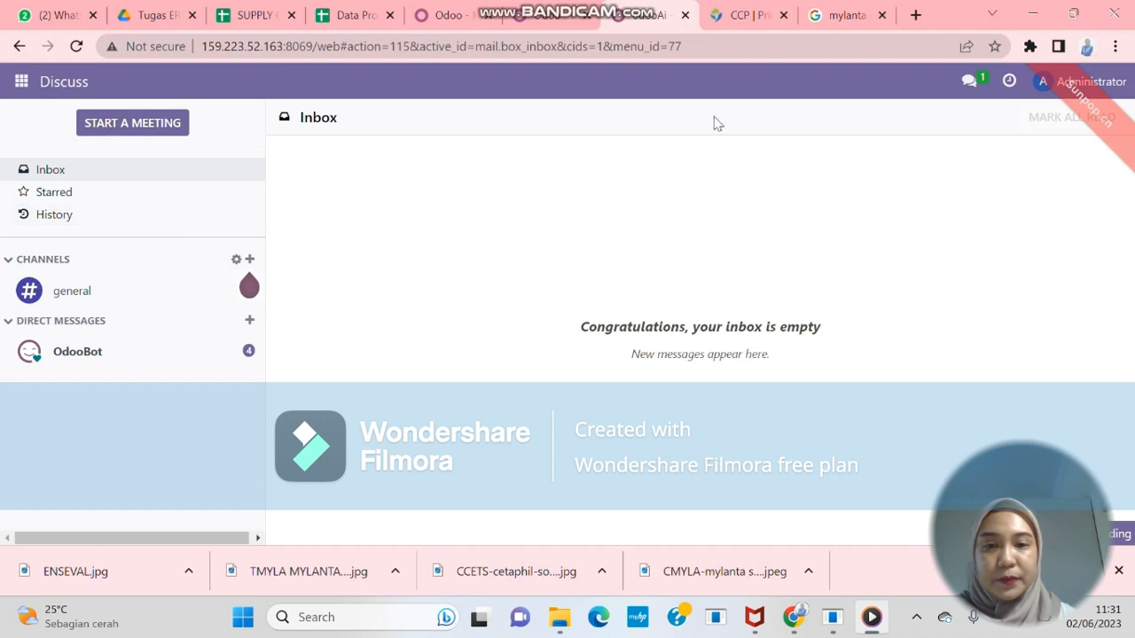
click(22, 80)
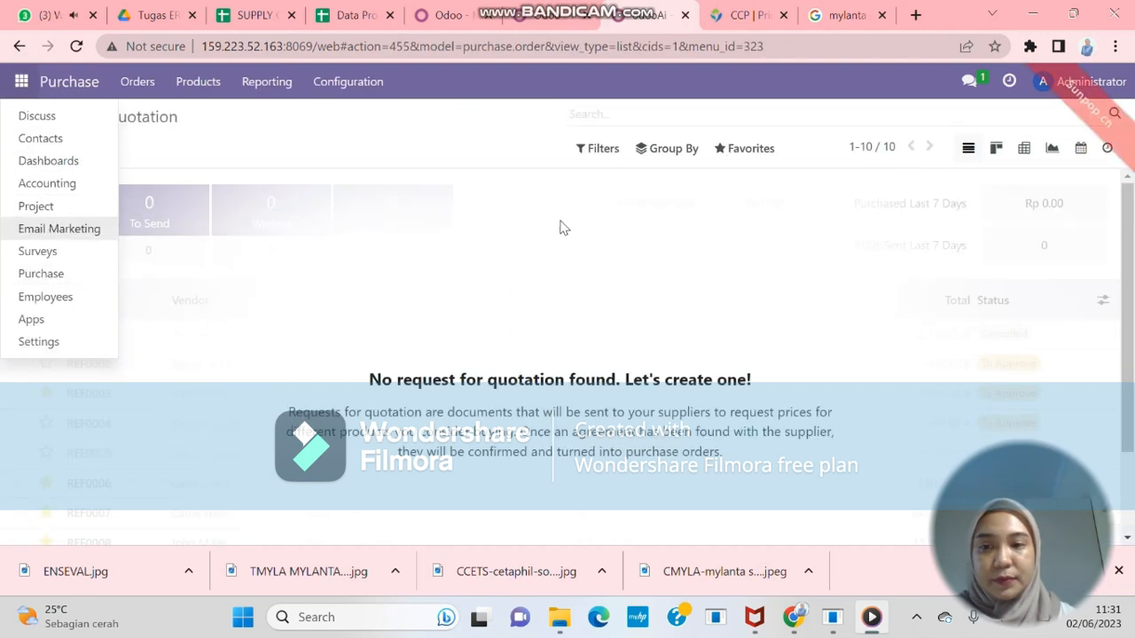
click(580, 220)
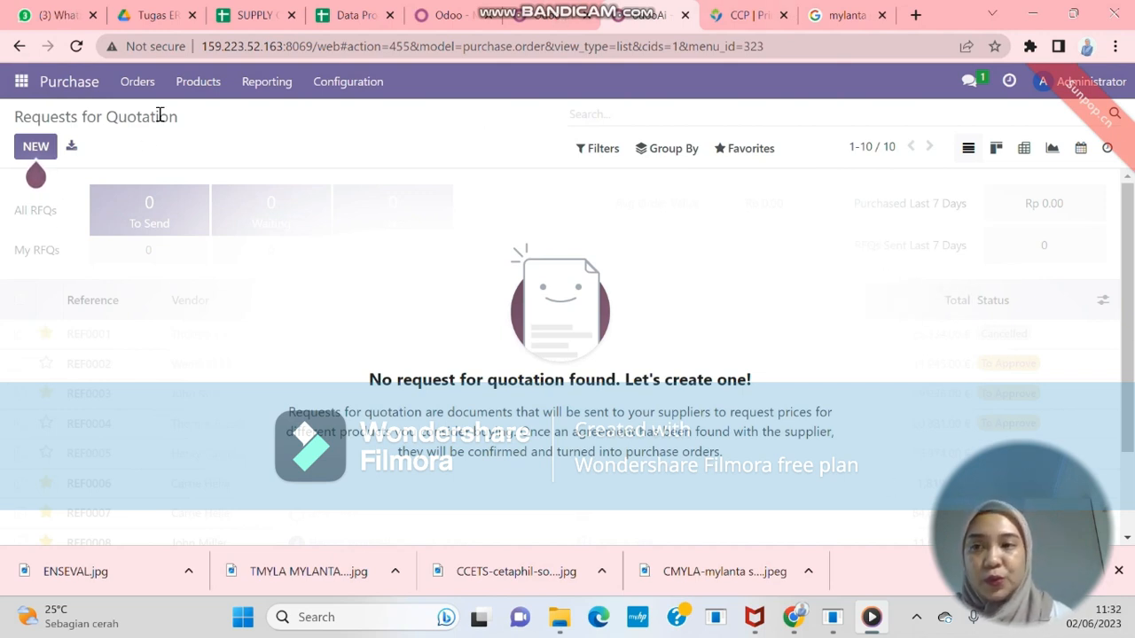
click(142, 82)
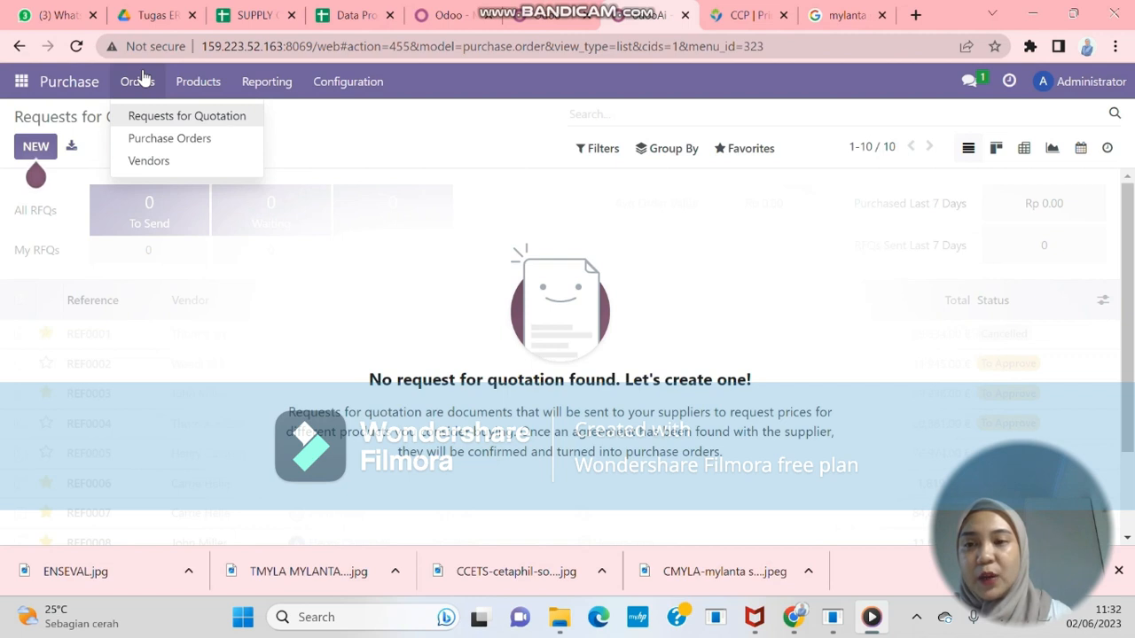
click(151, 164)
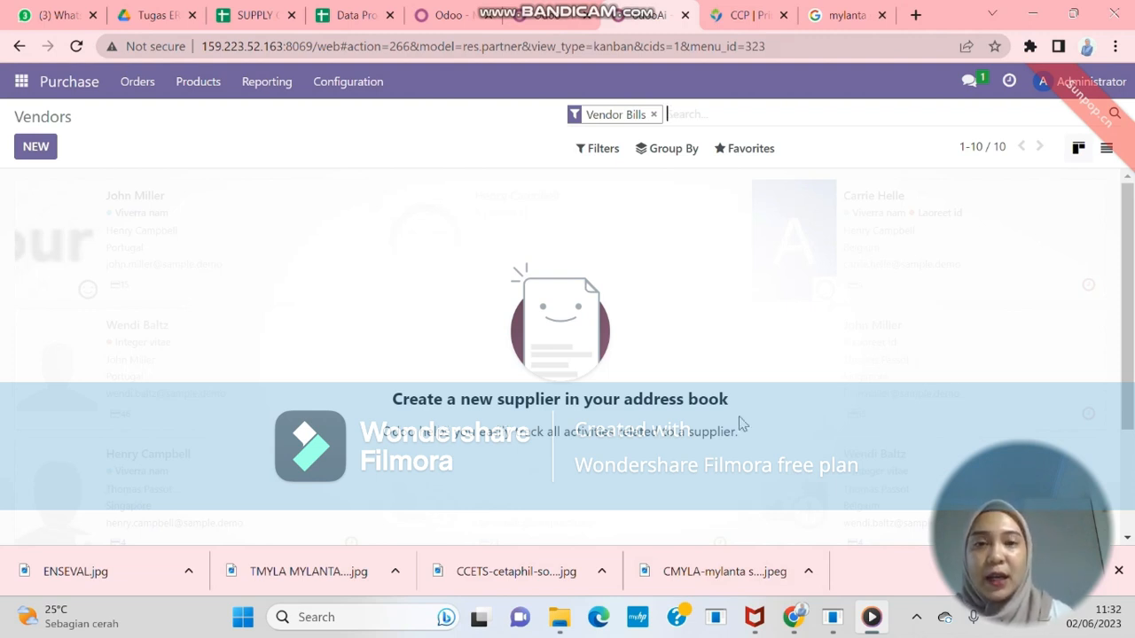
click(36, 149)
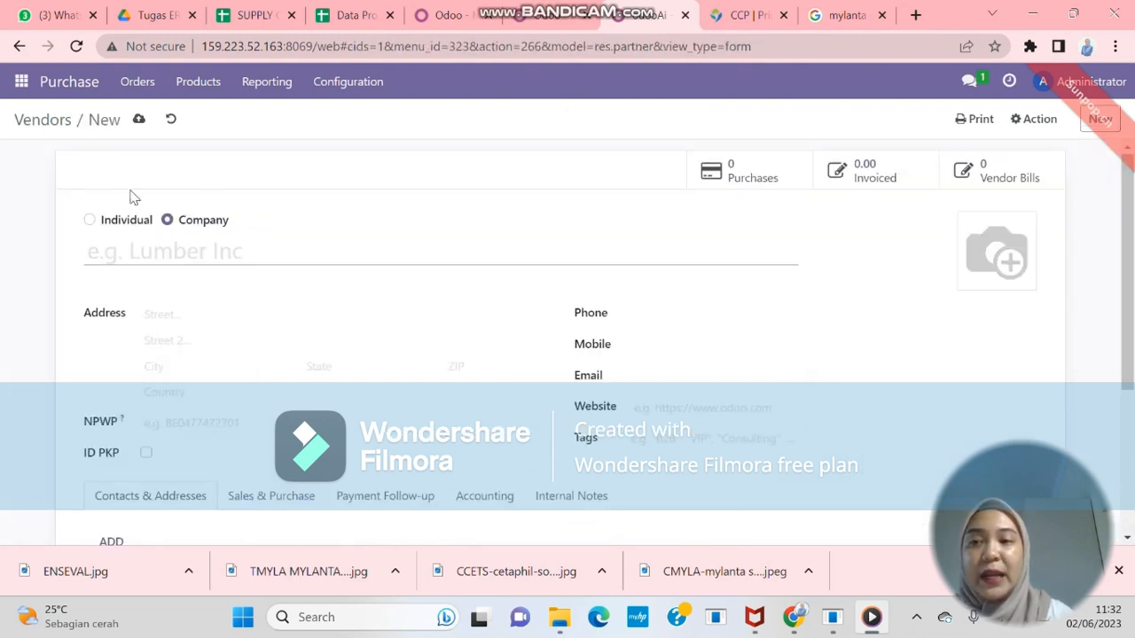
text(ENSE)
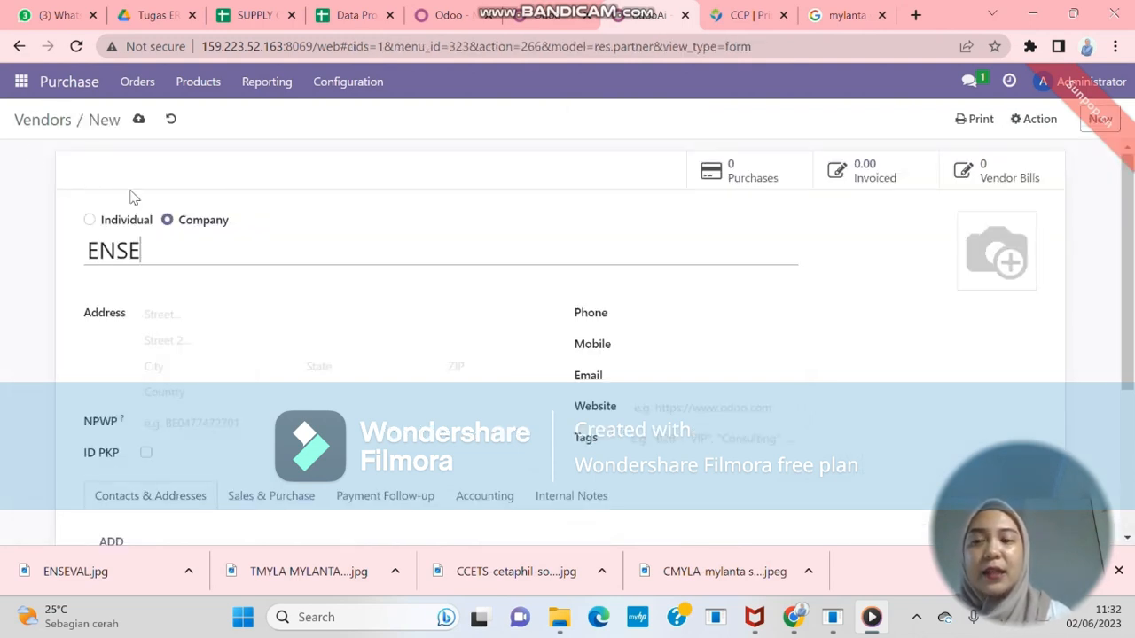
text(VAL P)
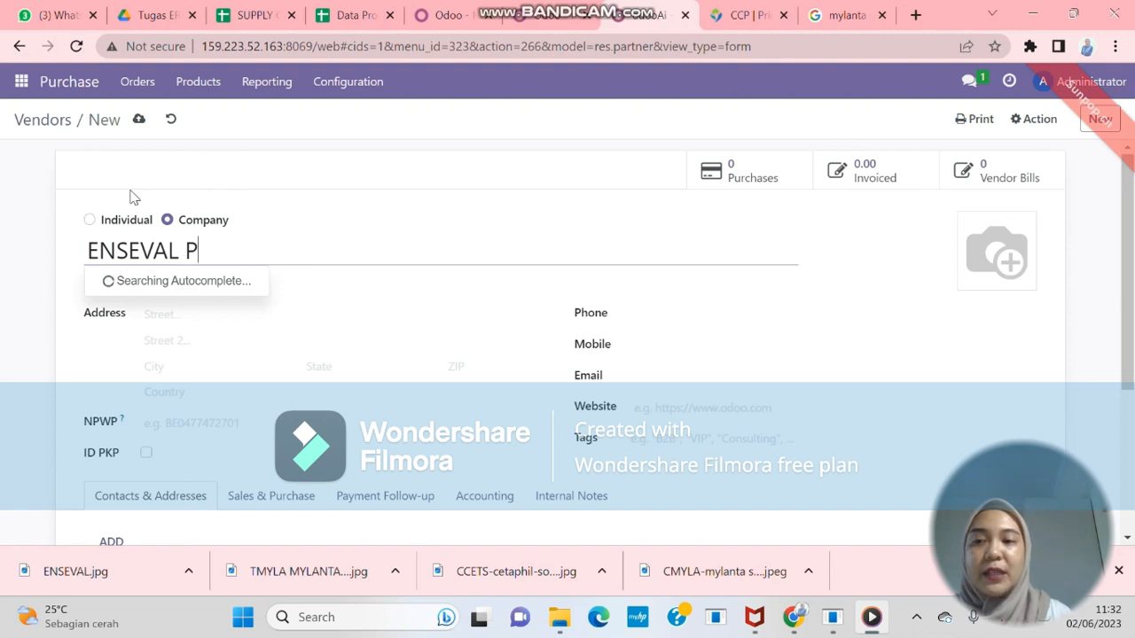
text(UTERA MEGATR)
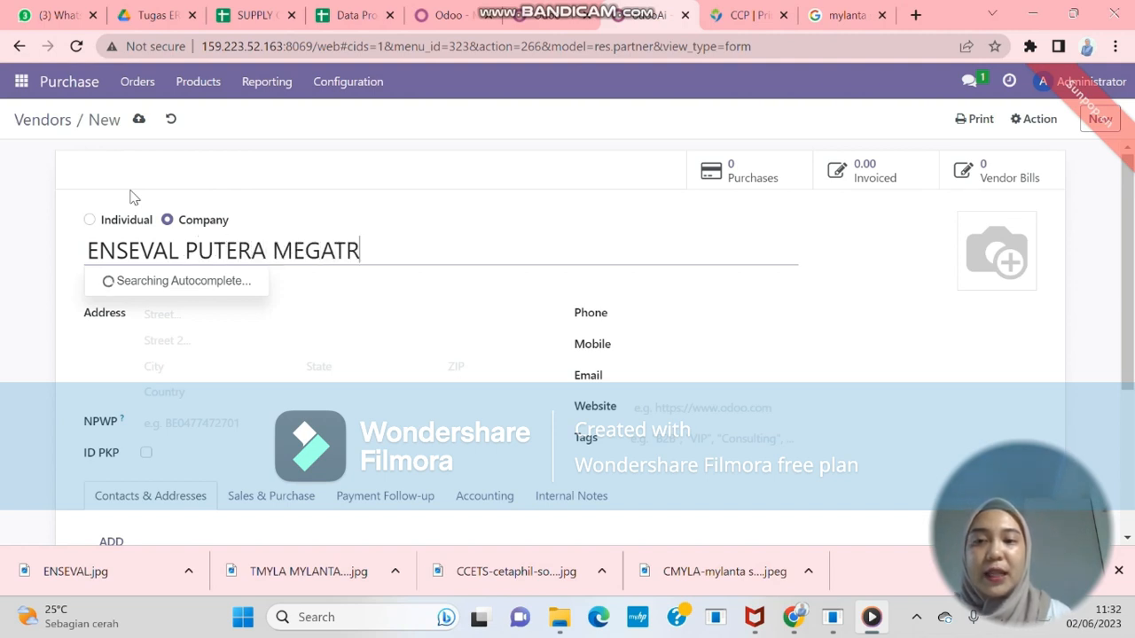
text(ADING, PT)
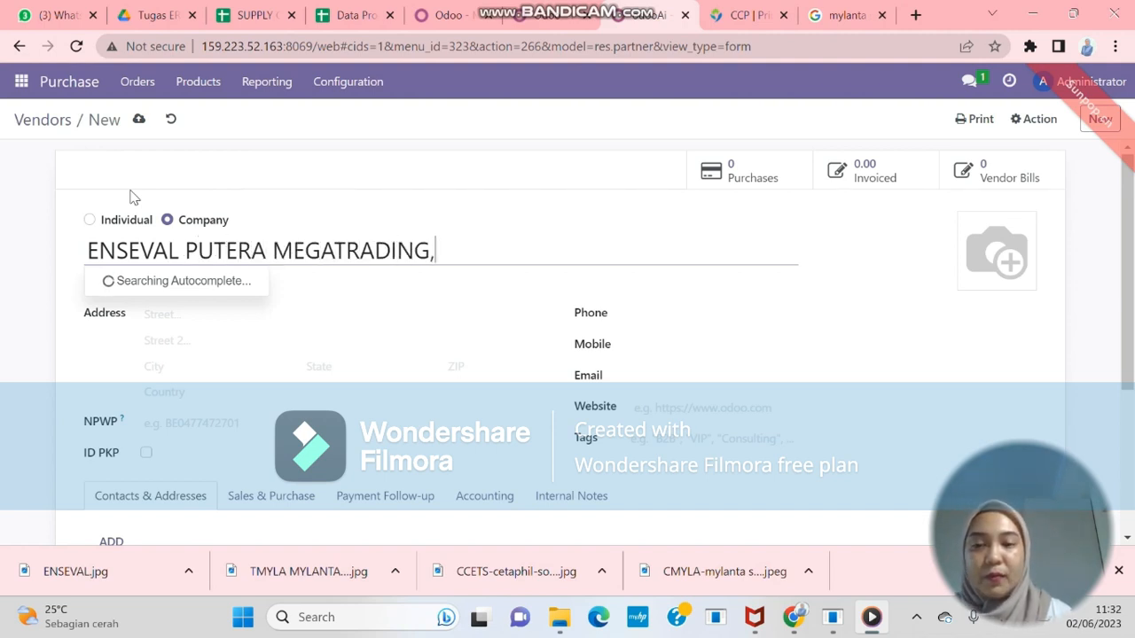
click(189, 326)
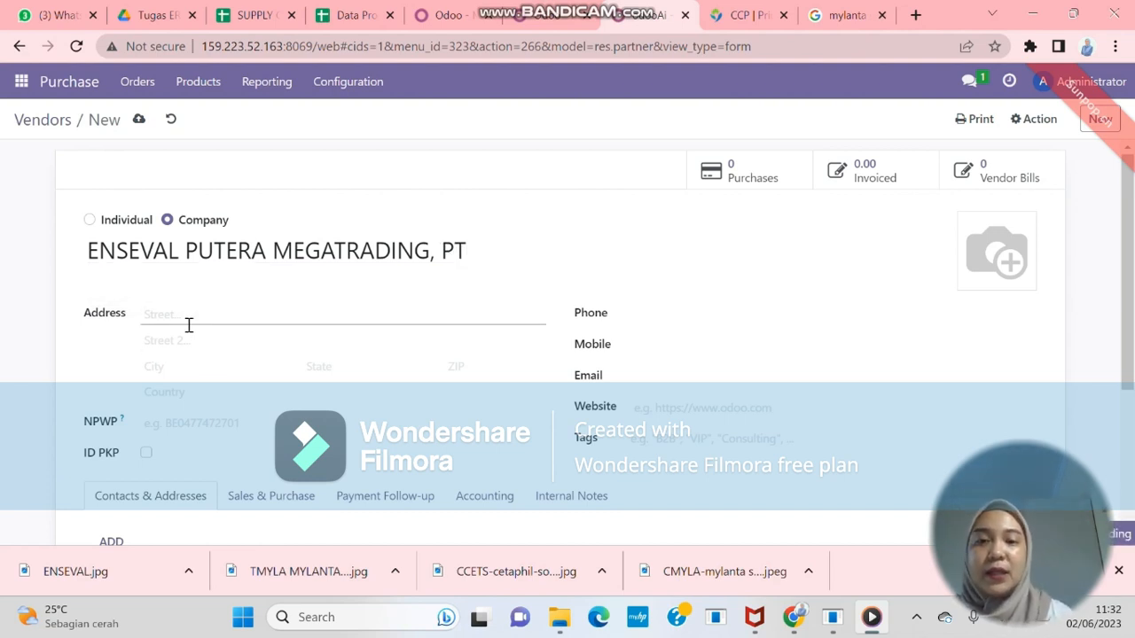
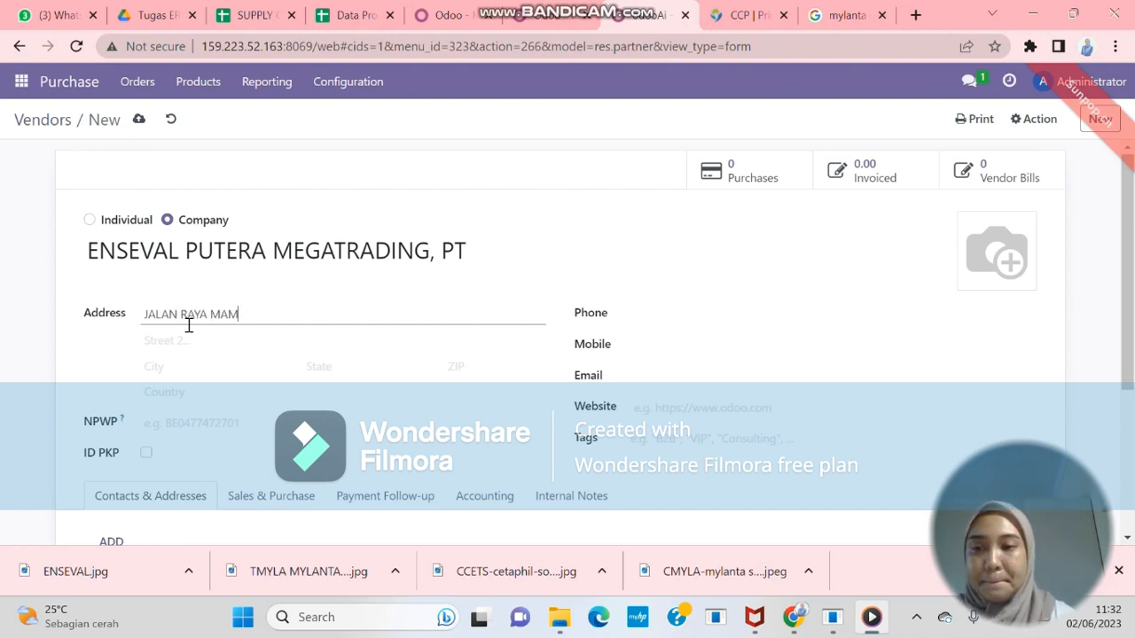
click(181, 406)
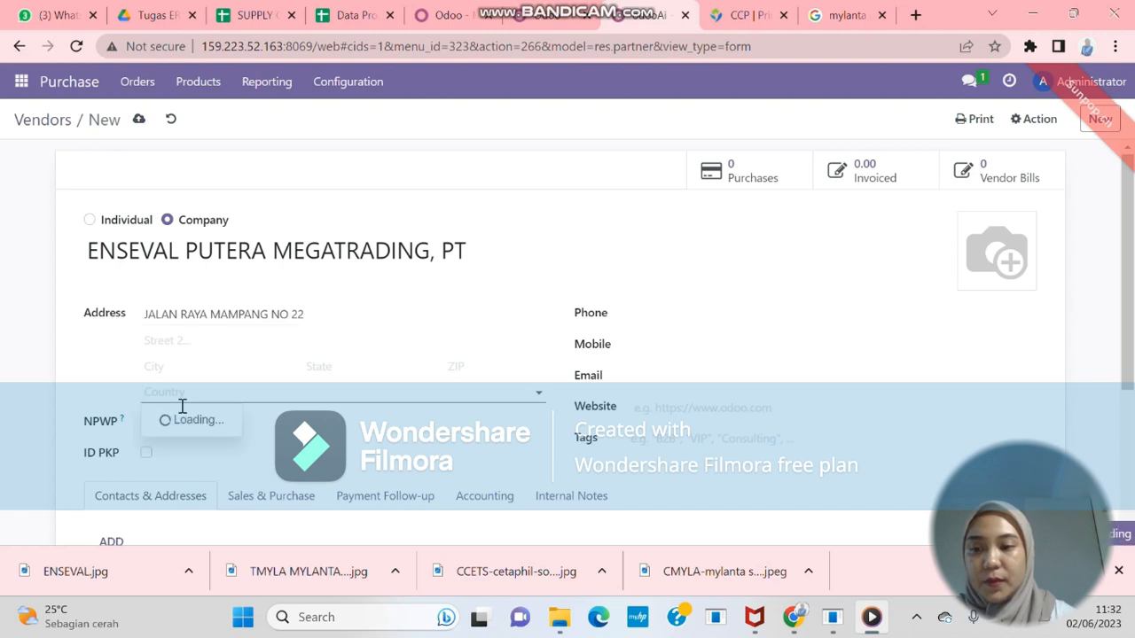
text(INDO)
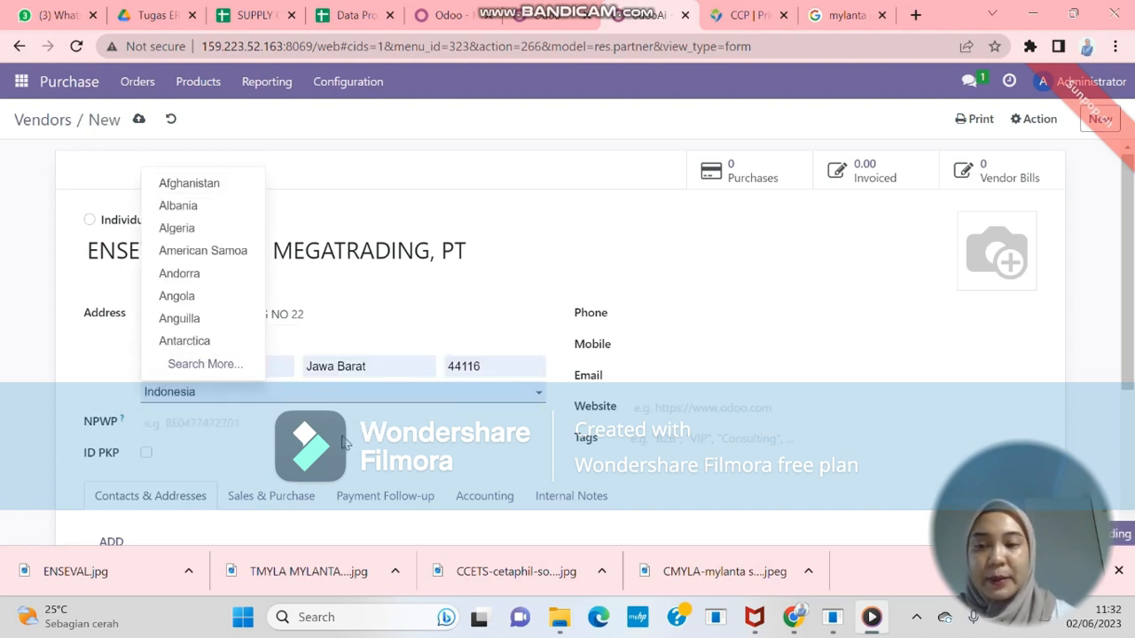
text(NESIA)
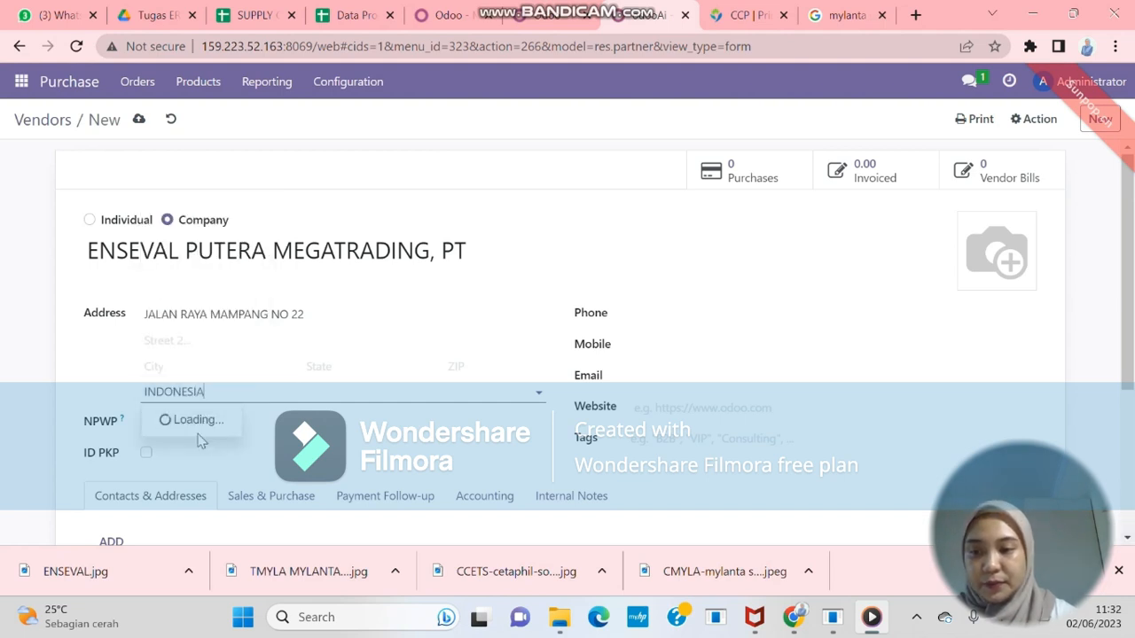
click(191, 372)
text(JAKARTA)
click(605, 317)
Add the vendor's phone number, e-mail address and company logo, then save it
click(660, 322)
text(0)
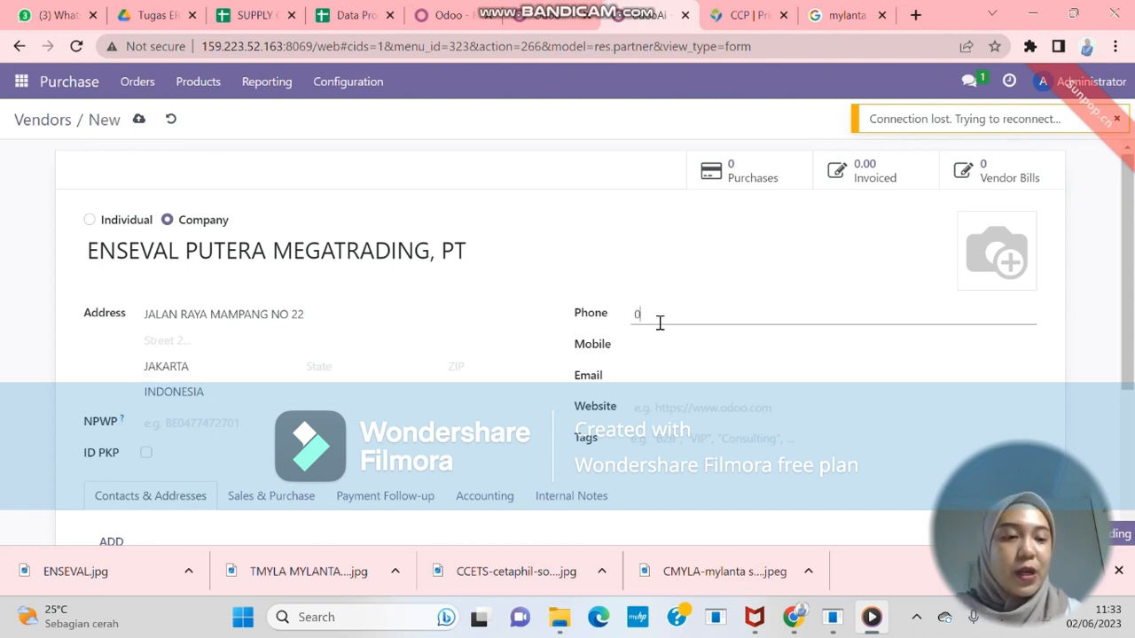
text(2)
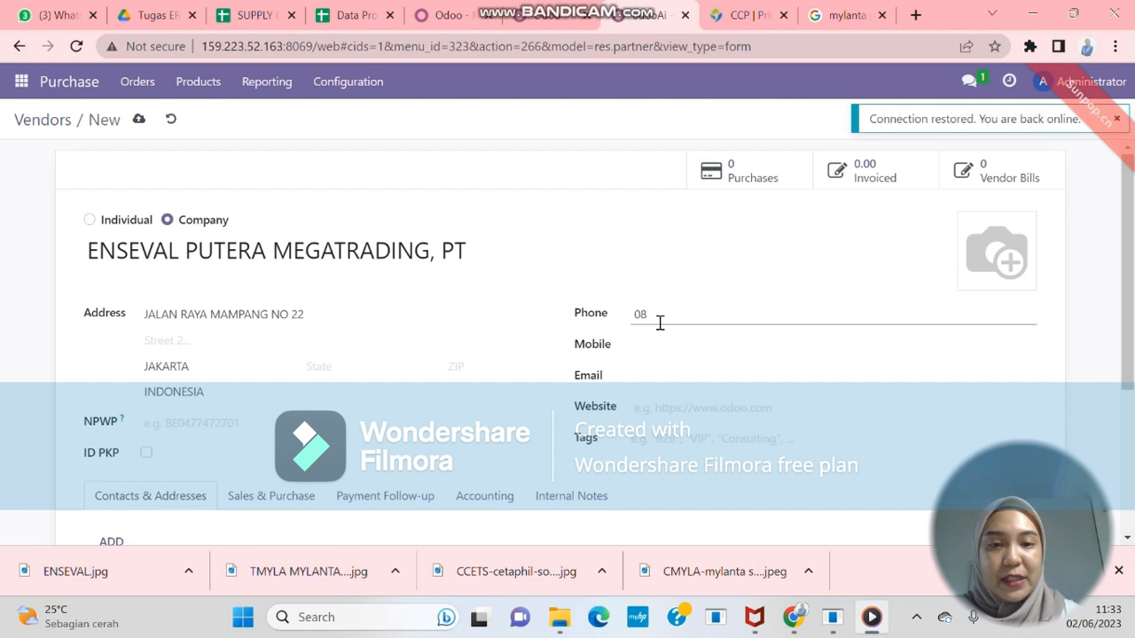
click(777, 355)
click(681, 377)
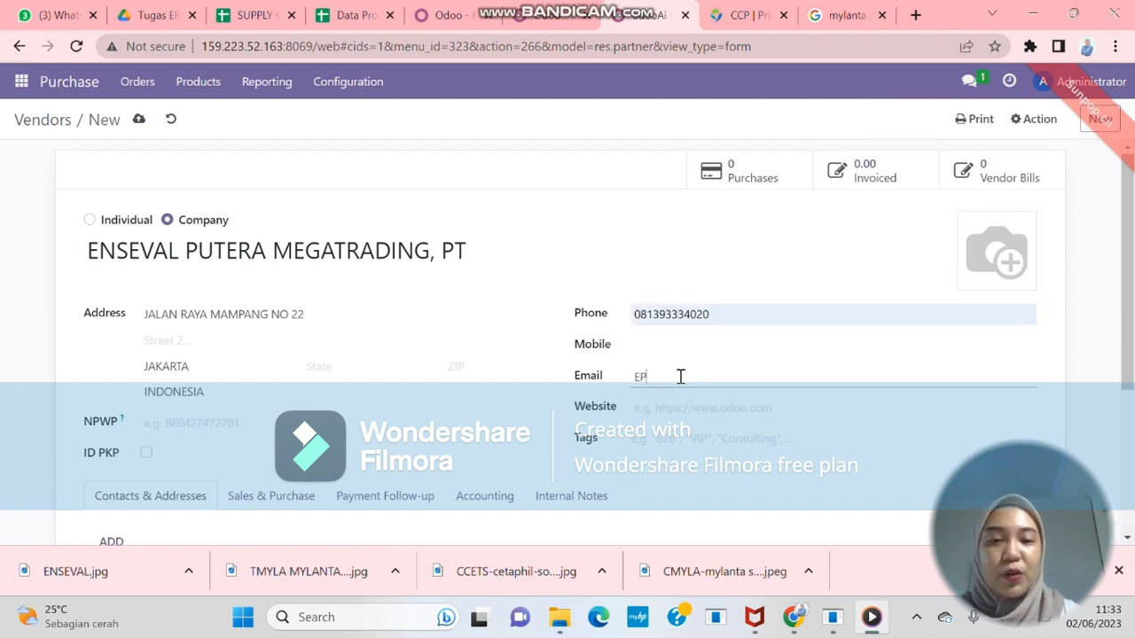
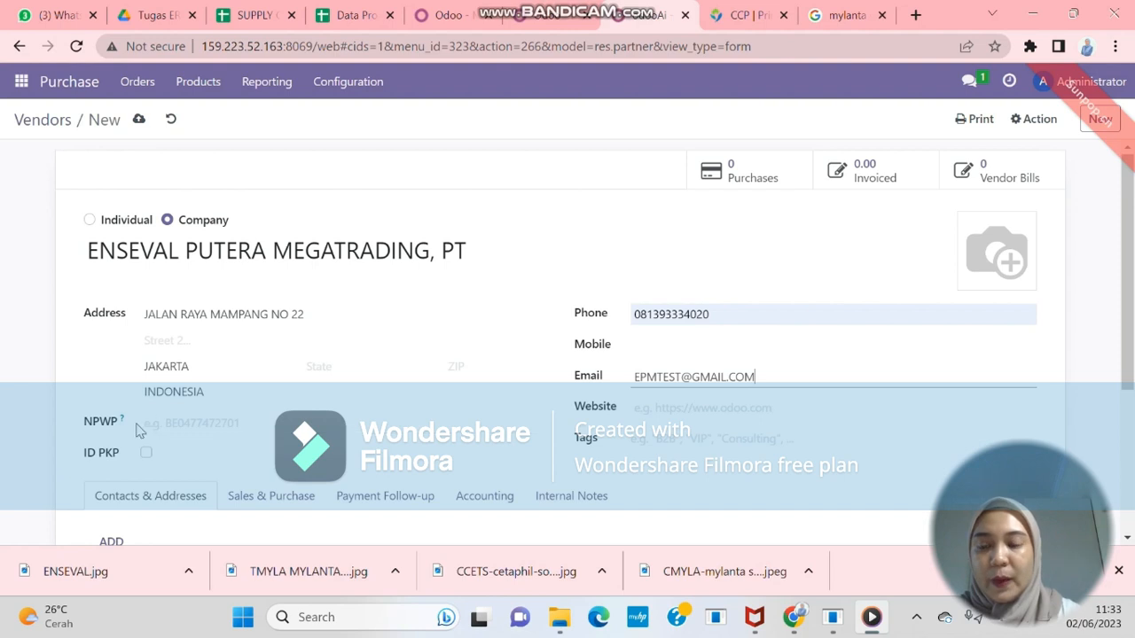
scroll(681, 432, down, 1)
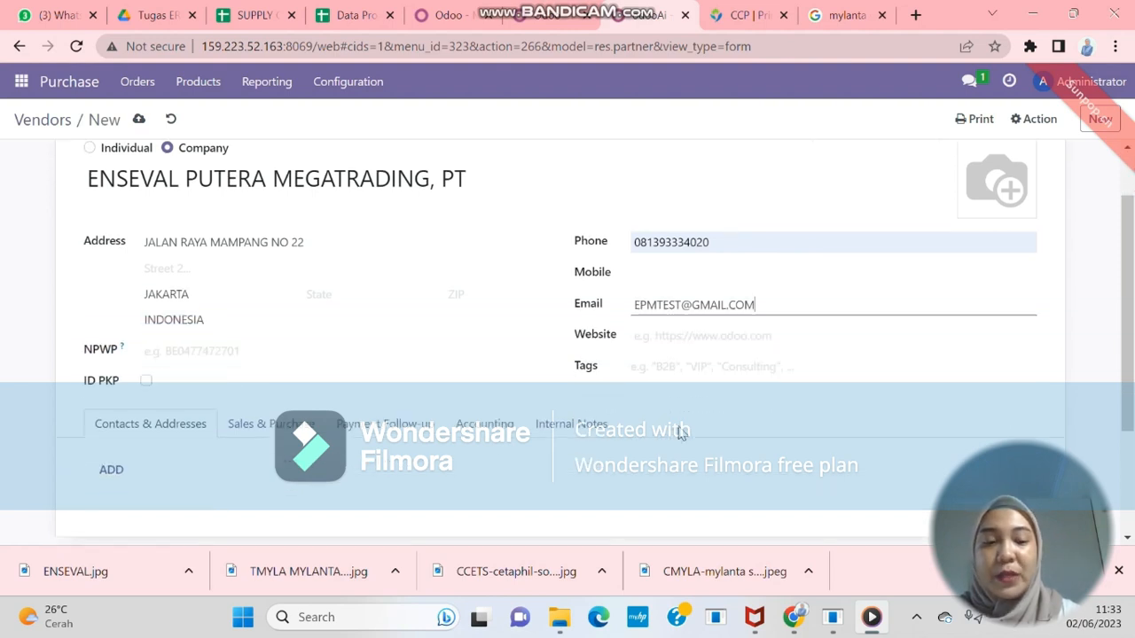
scroll(681, 432, up, 1)
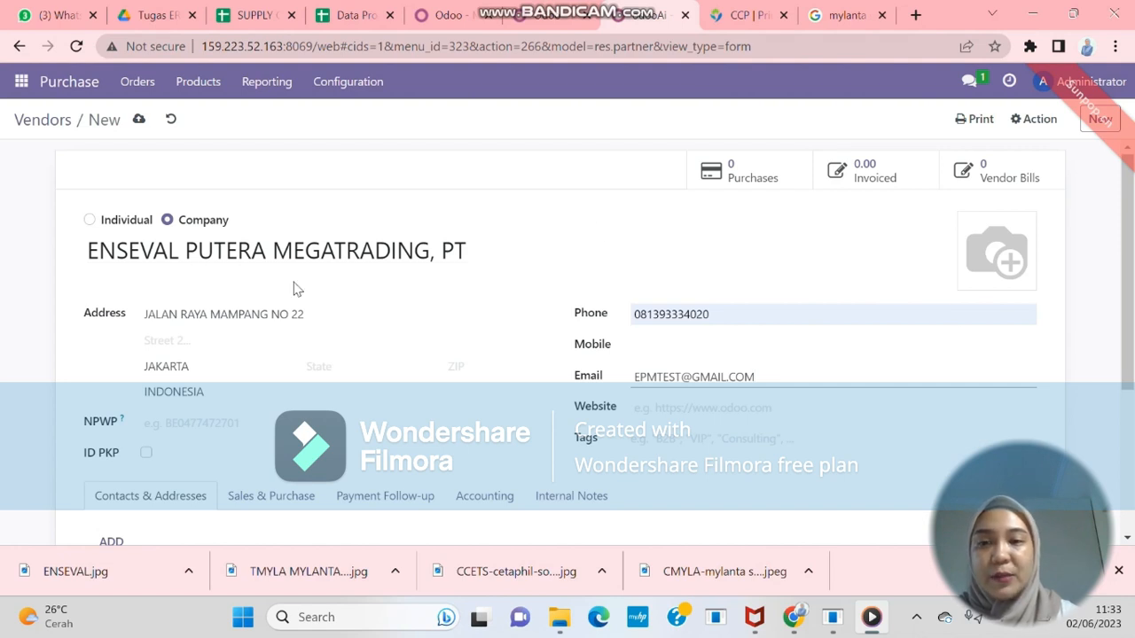
click(973, 279)
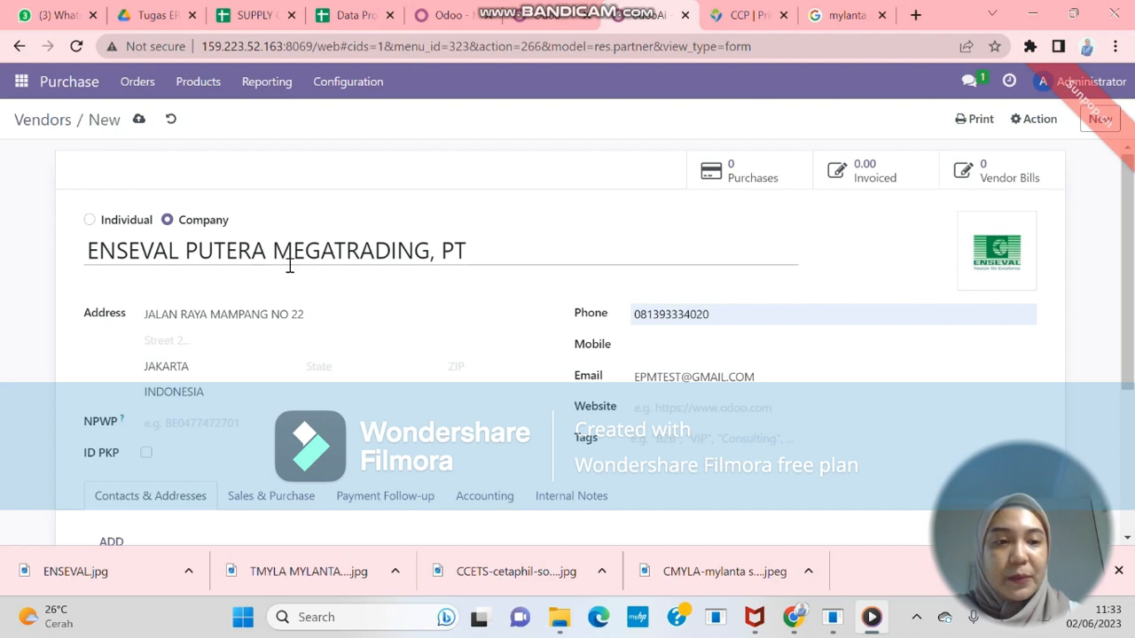
click(140, 125)
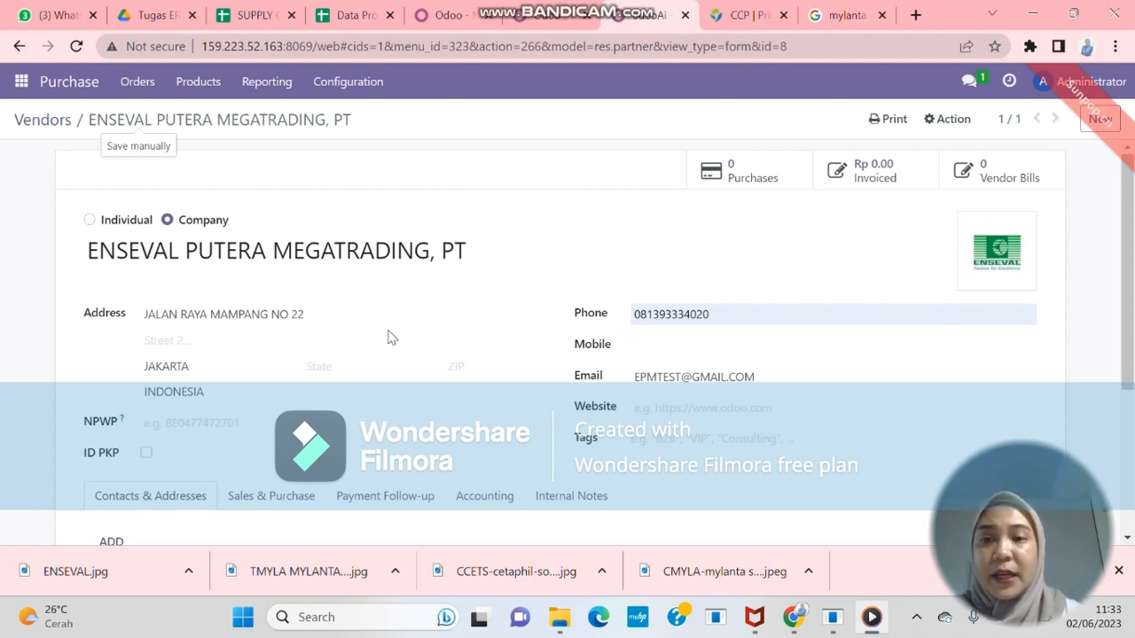
scroll(398, 340, down, 3)
Go back to the Vendors kanban to see the ENSEVAL card
scroll(396, 340, up, 3)
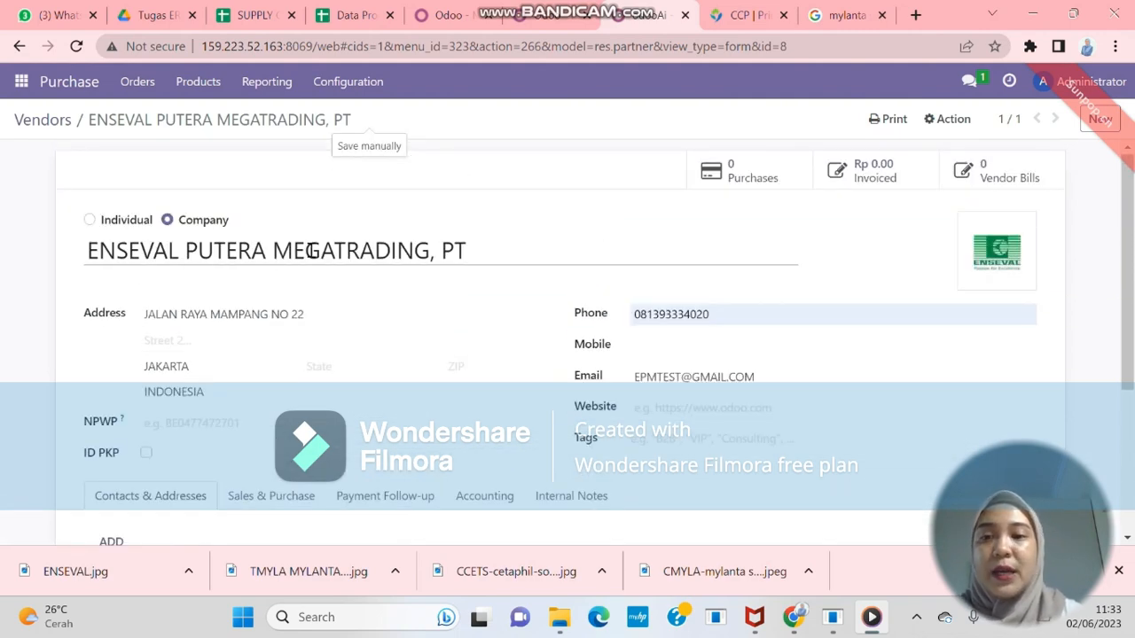
click(138, 86)
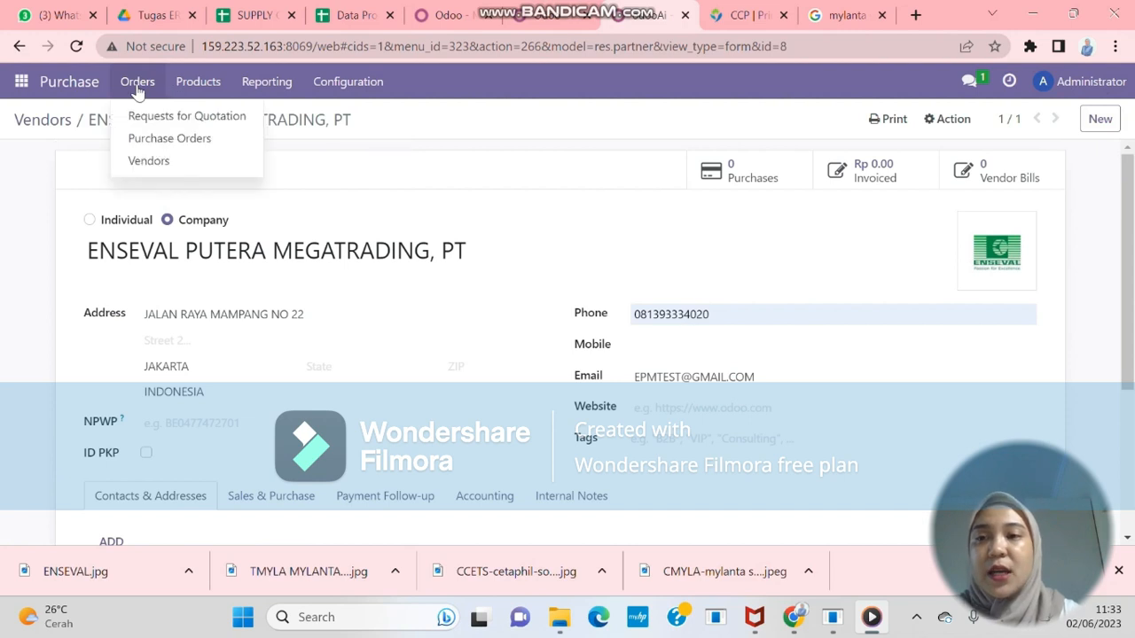
click(151, 166)
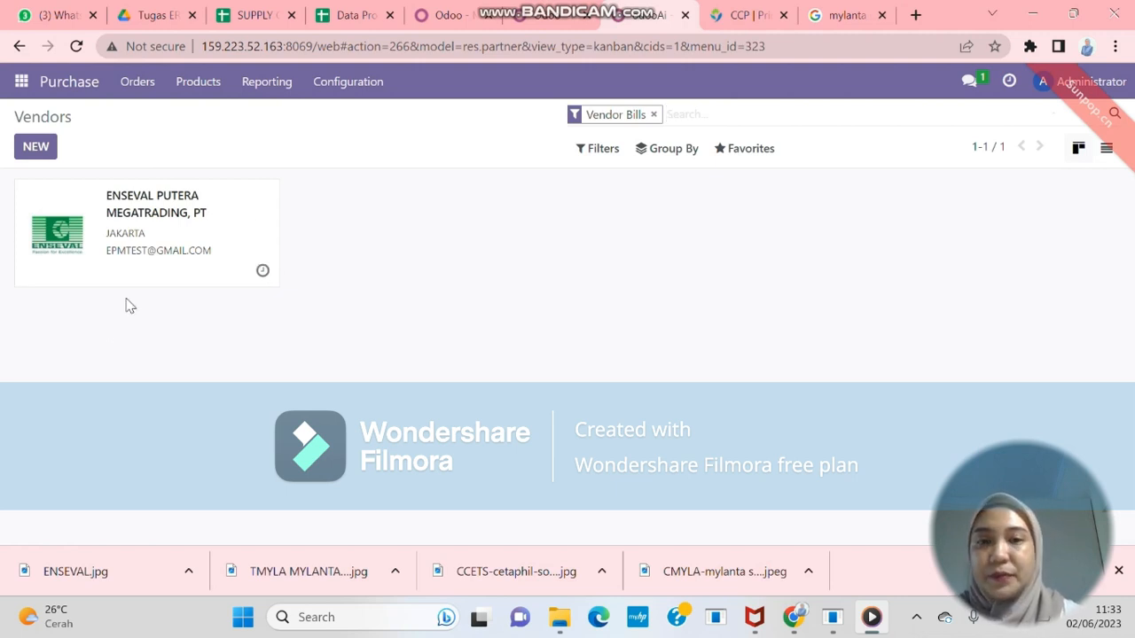
click(148, 88)
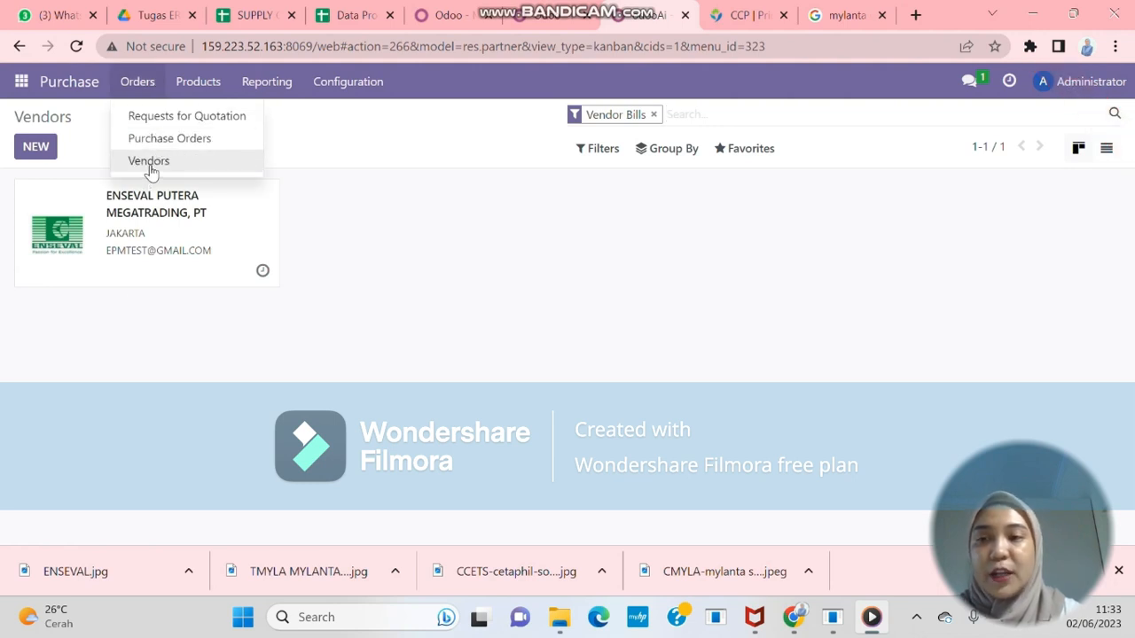
click(147, 168)
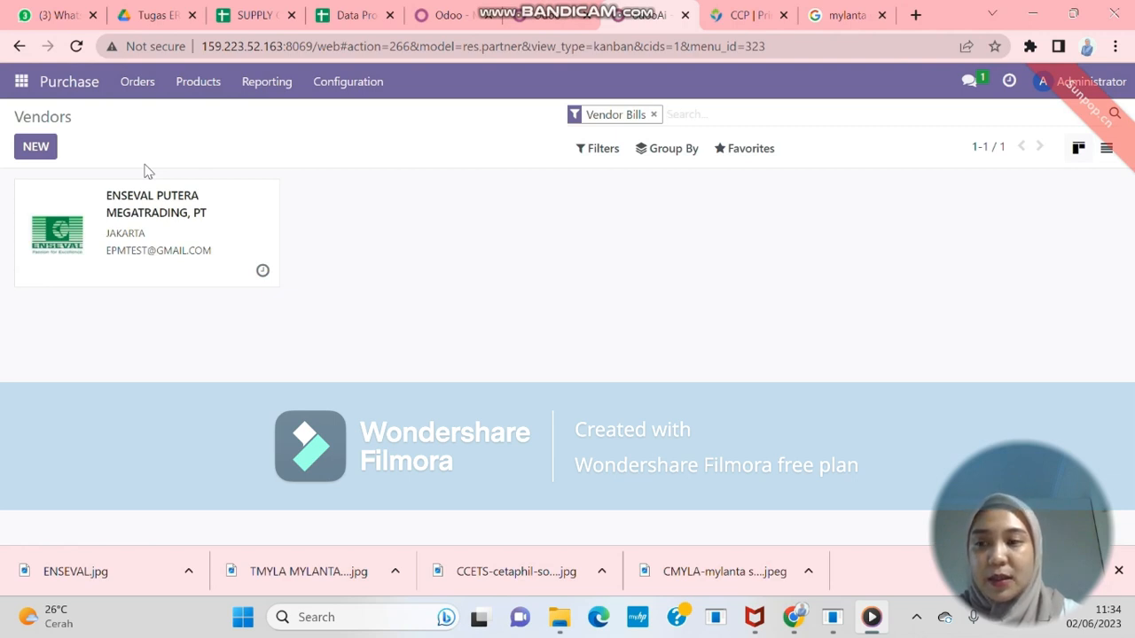
click(49, 153)
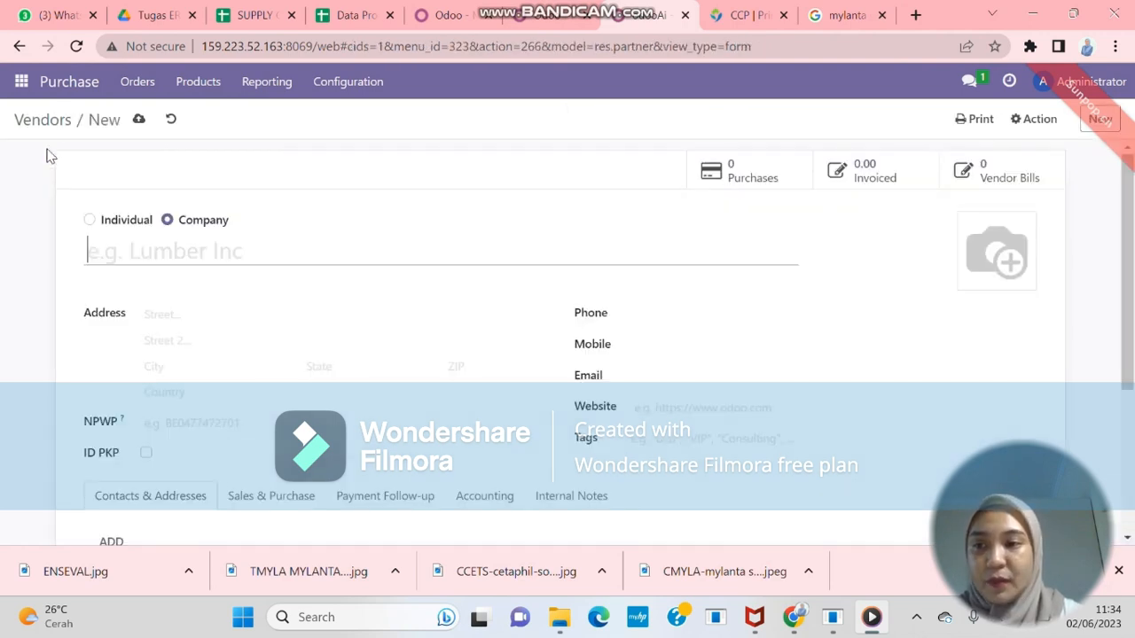
text(AN)
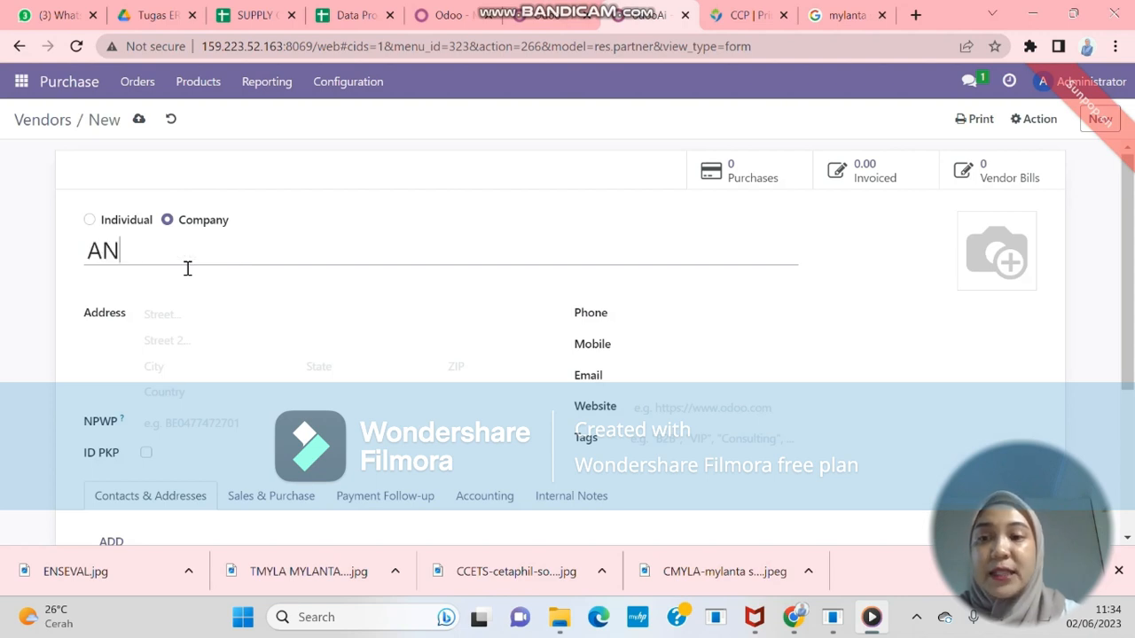
text(UGERAH ARGON)
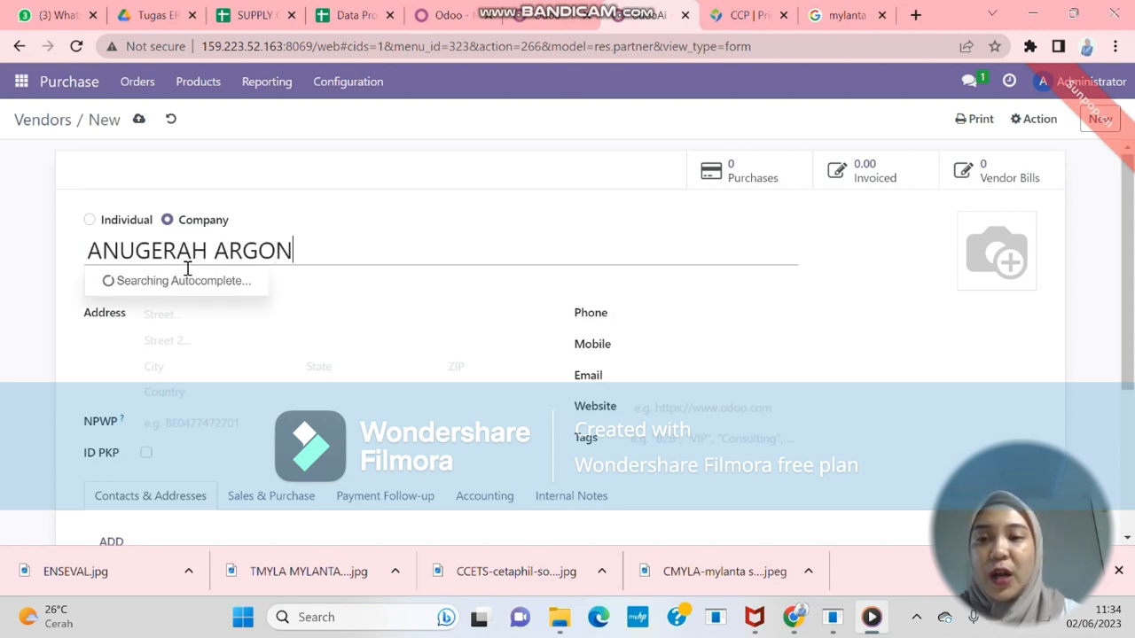
text( MEDICA.)
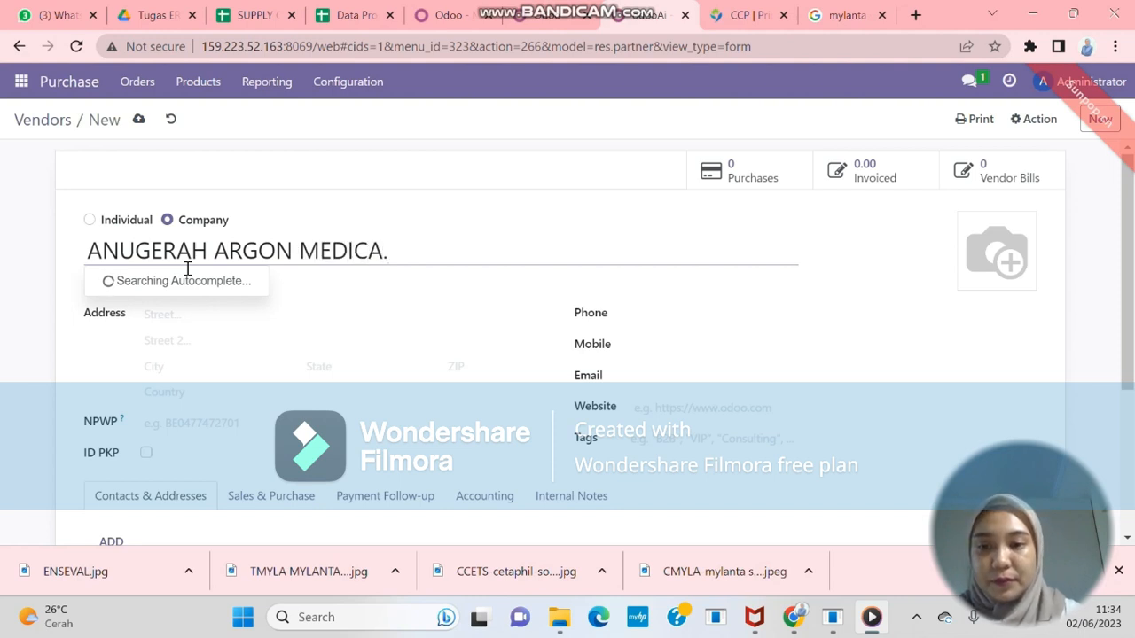
key(BackSpace)
text(, PT)
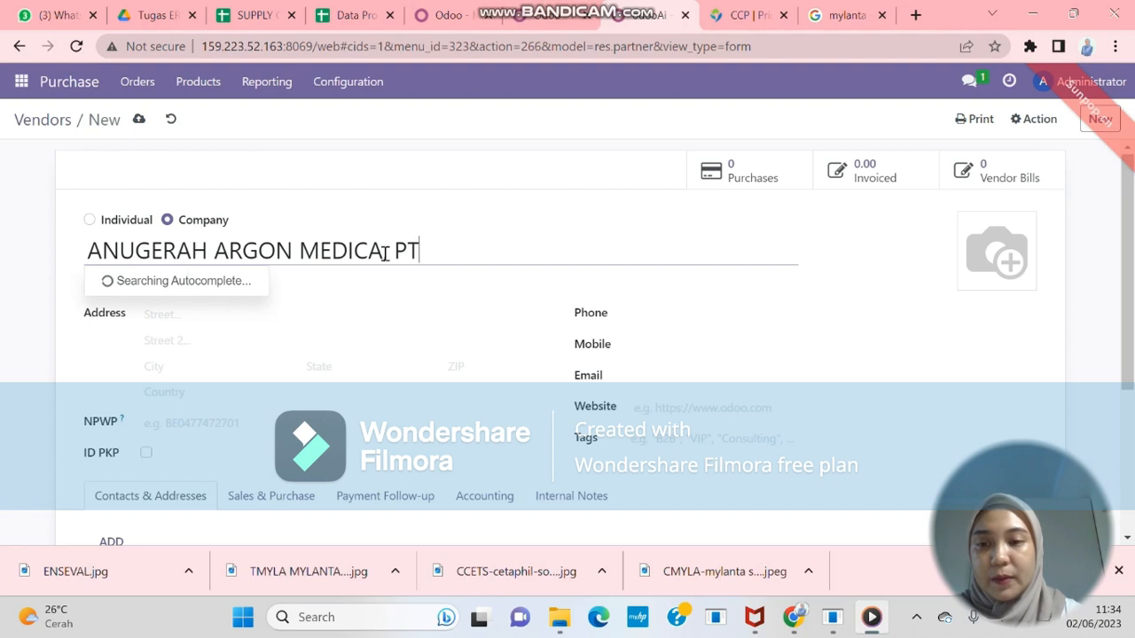
click(170, 319)
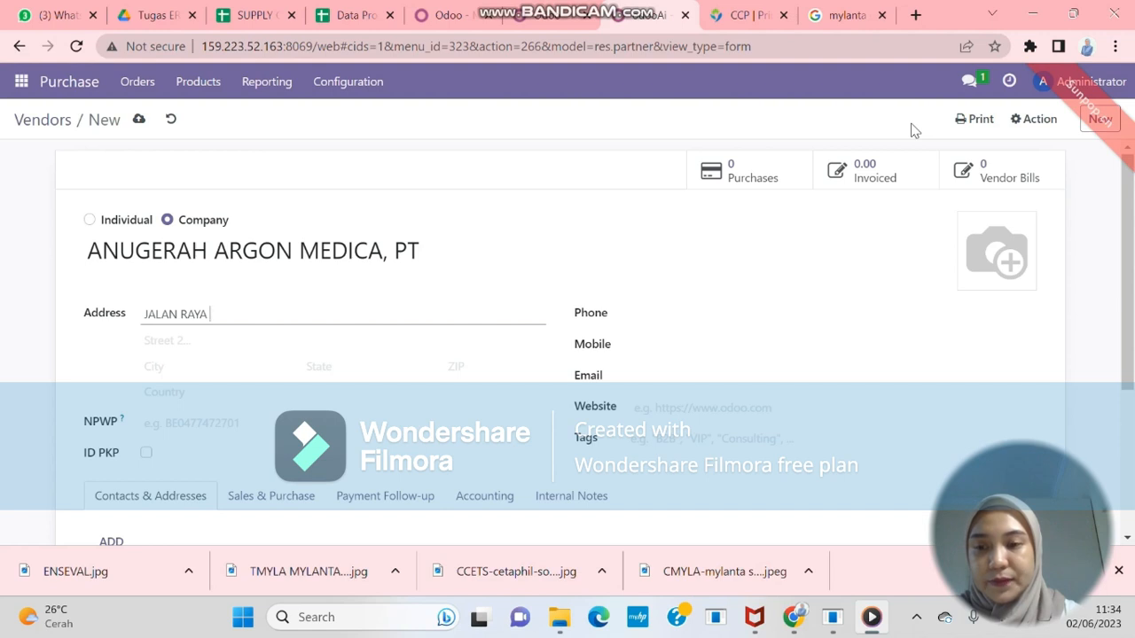
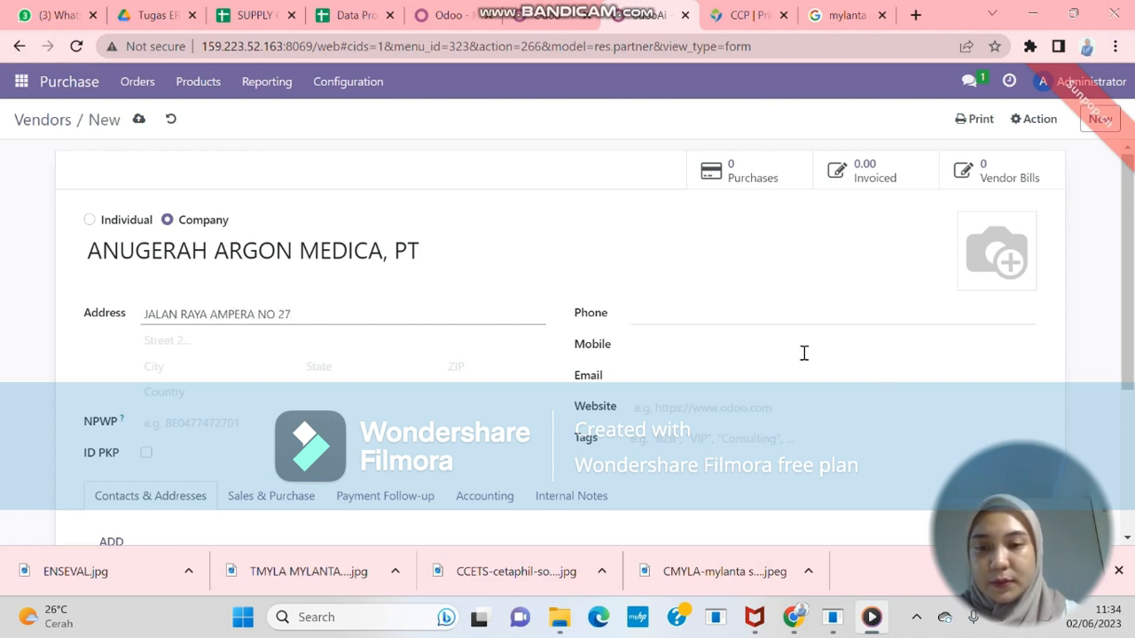
click(172, 376)
text(JAKARTA)
click(182, 392)
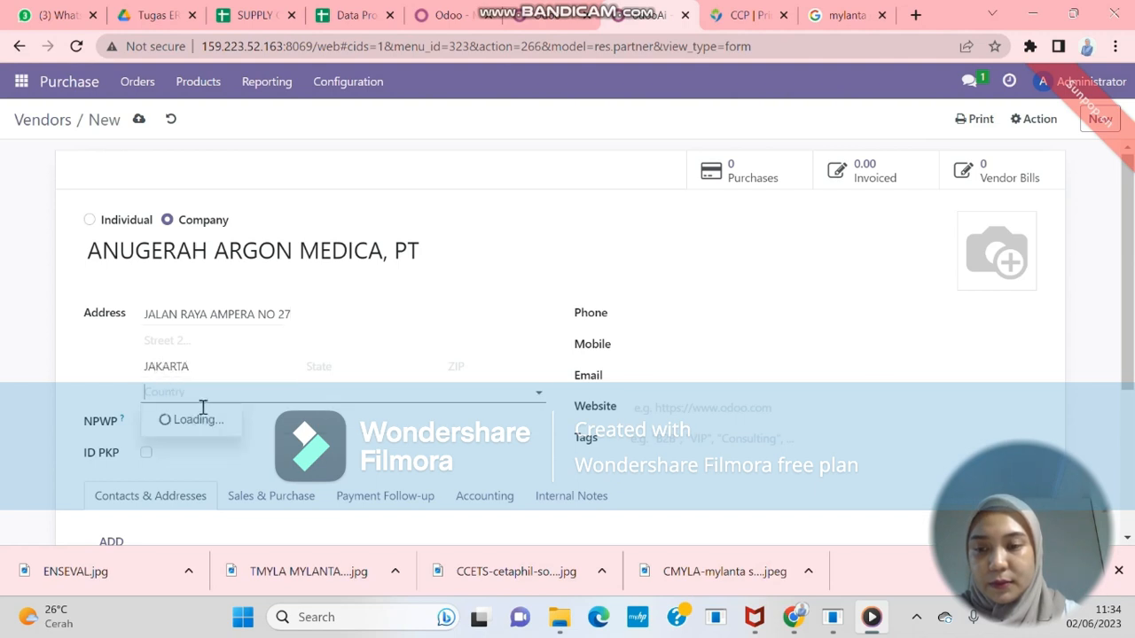
text(INDONE)
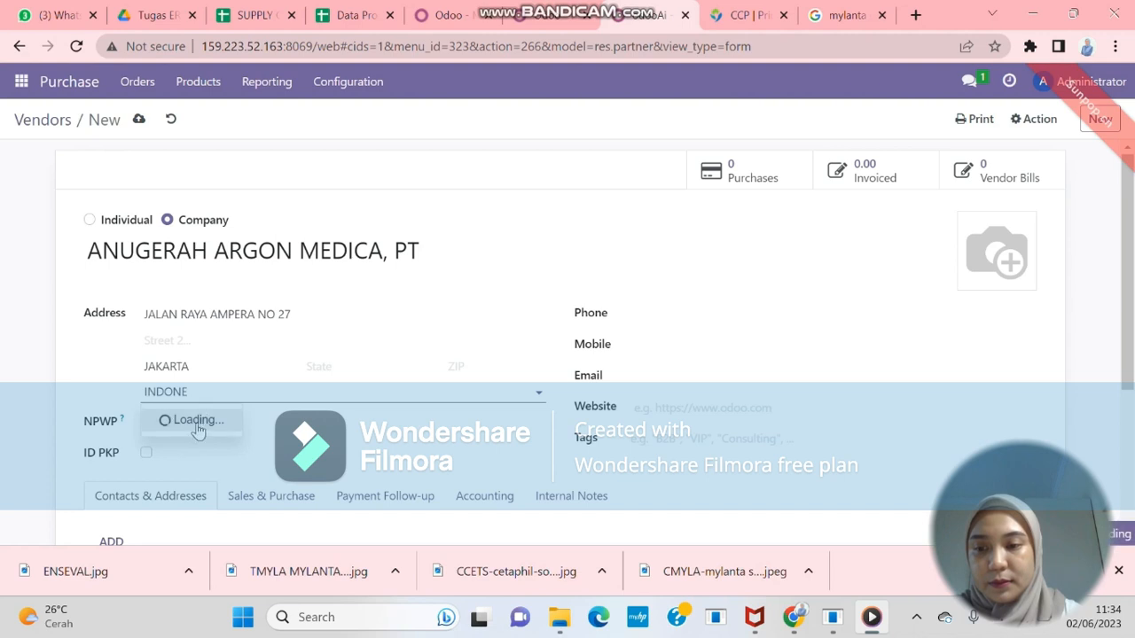
click(190, 426)
Fill in the same phone and mobile number plus the vendor's e-mail, then save
click(644, 318)
key(ctrl+v)
click(683, 357)
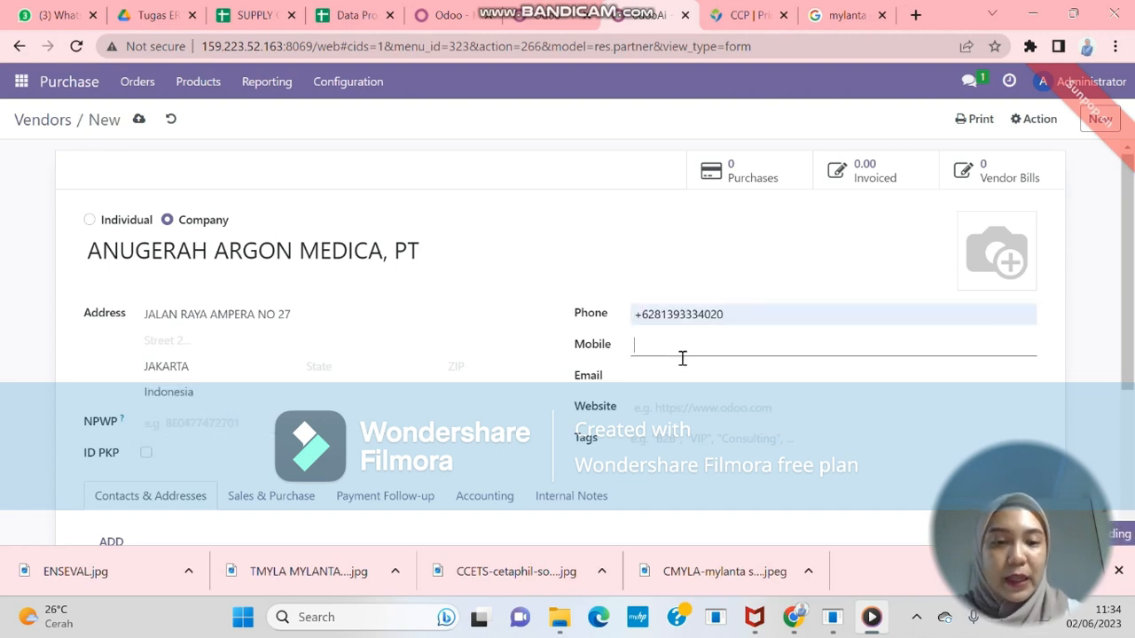
key(shift+Tab)
key(ctrl+c)
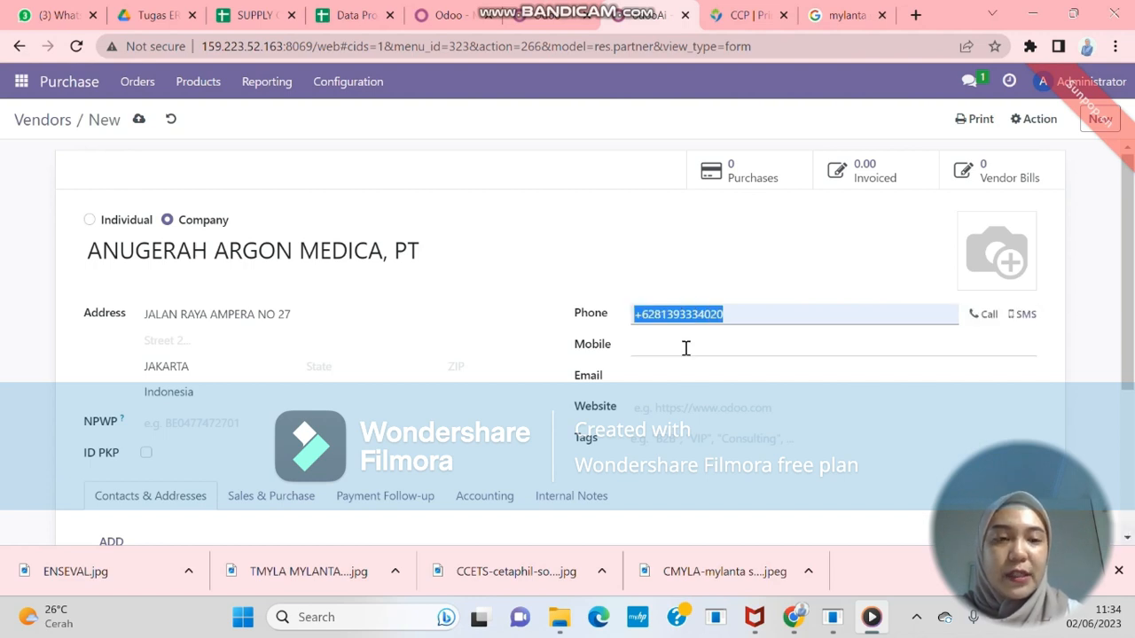
click(685, 347)
key(ctrl+v)
click(679, 415)
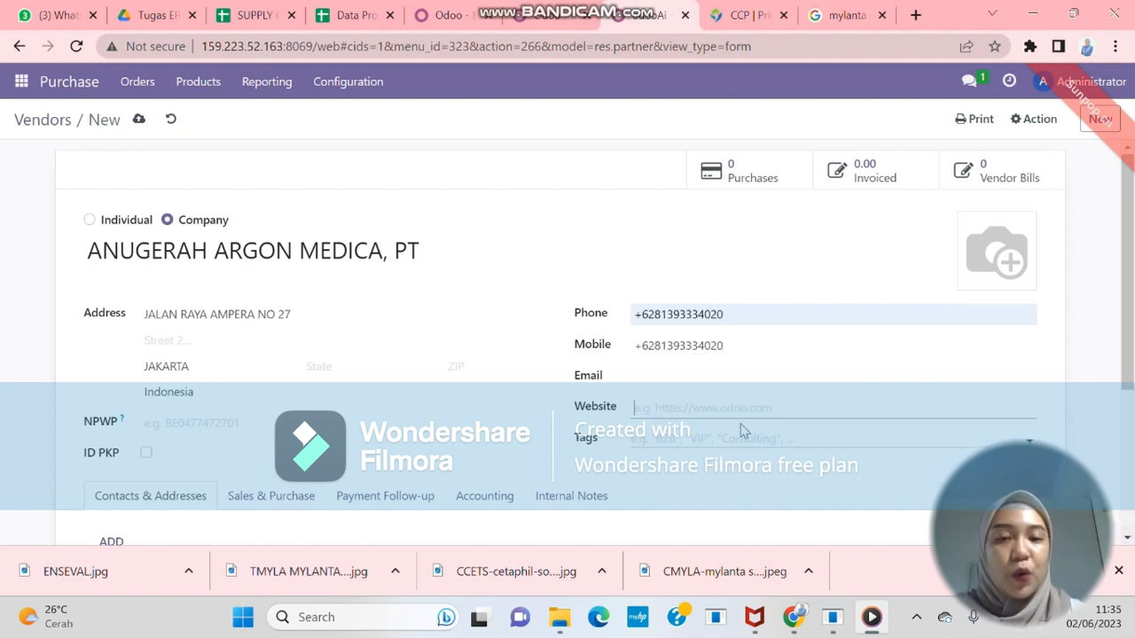
click(676, 387)
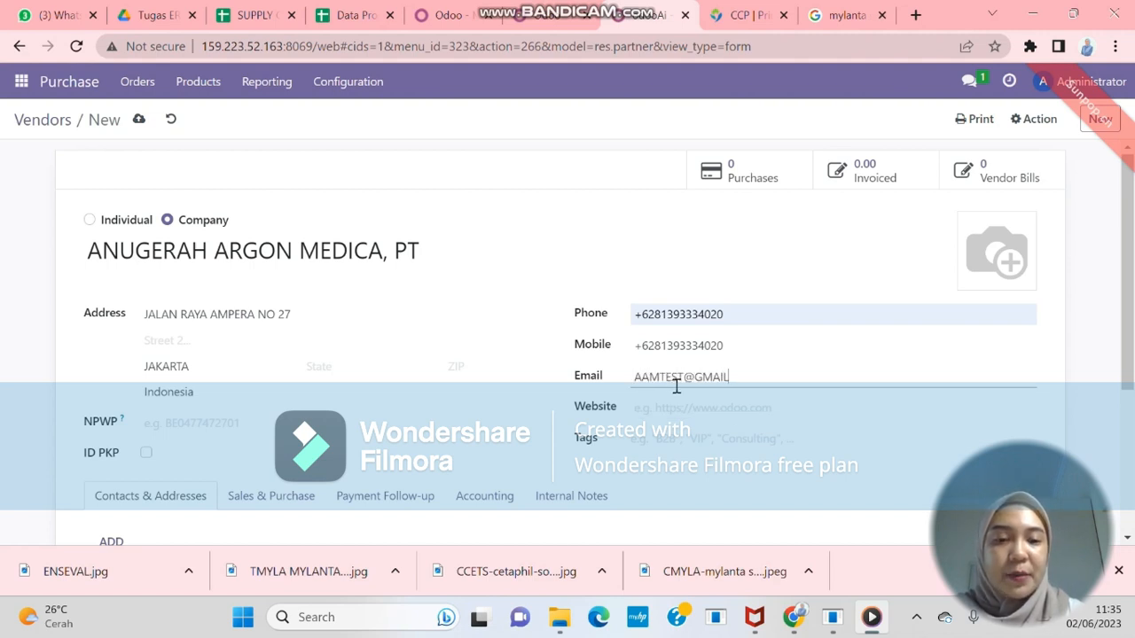
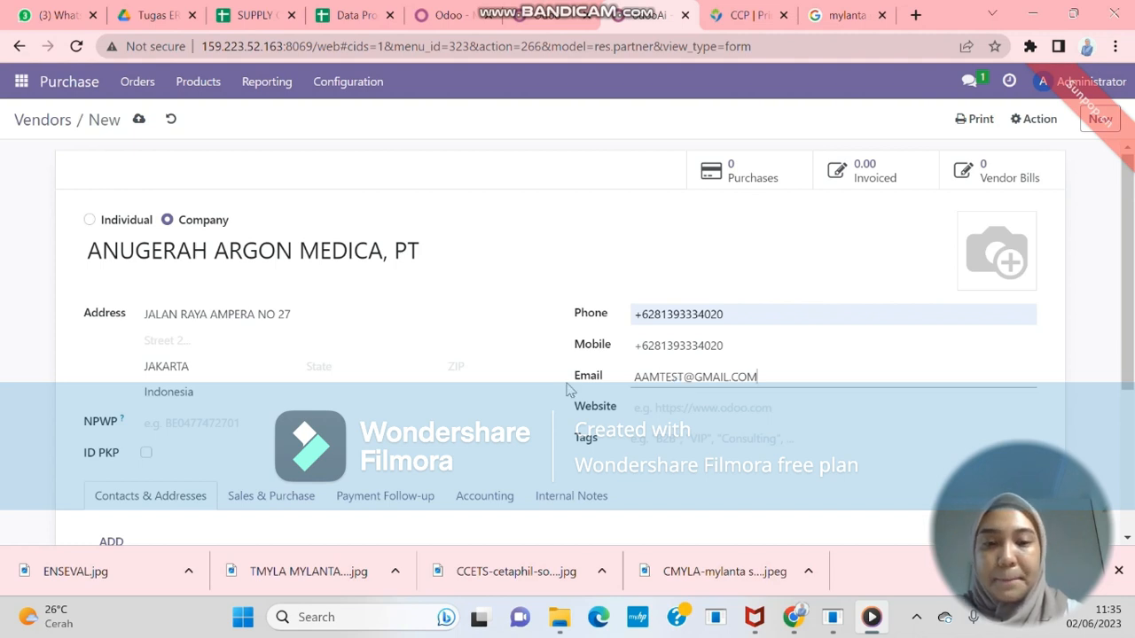
click(139, 121)
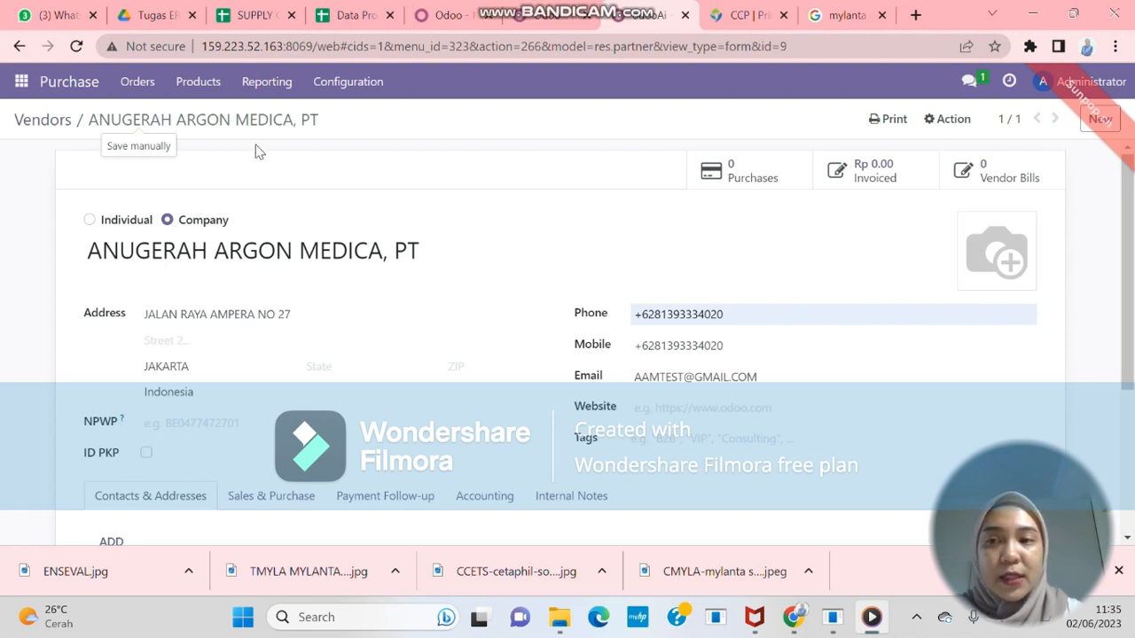
Go to the Products catalogue and begin a new product
click(214, 90)
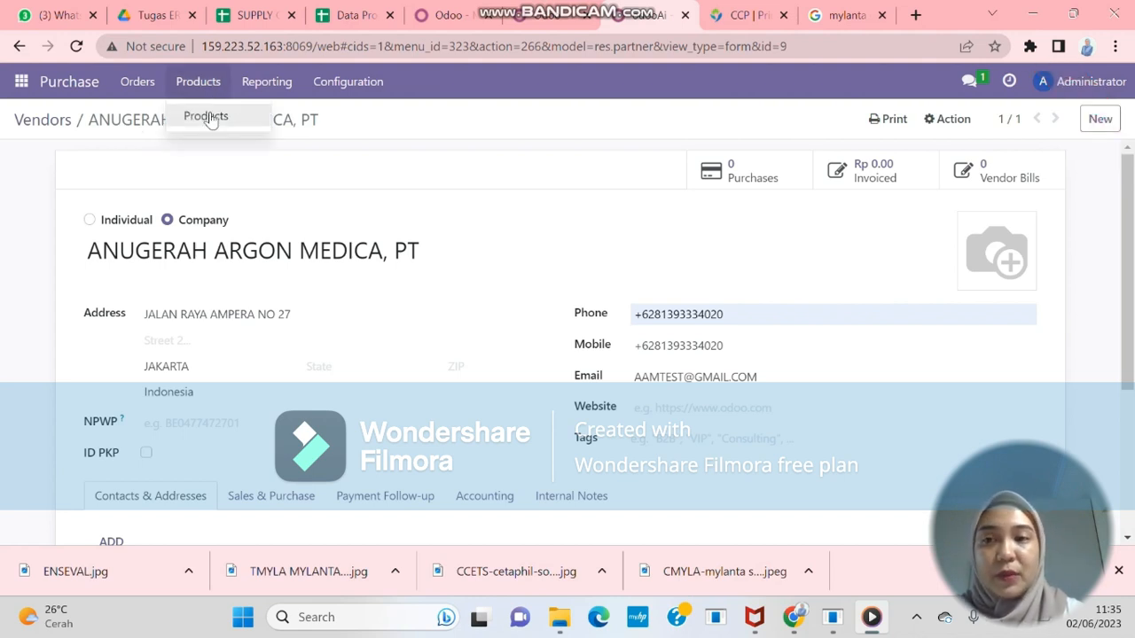
click(210, 122)
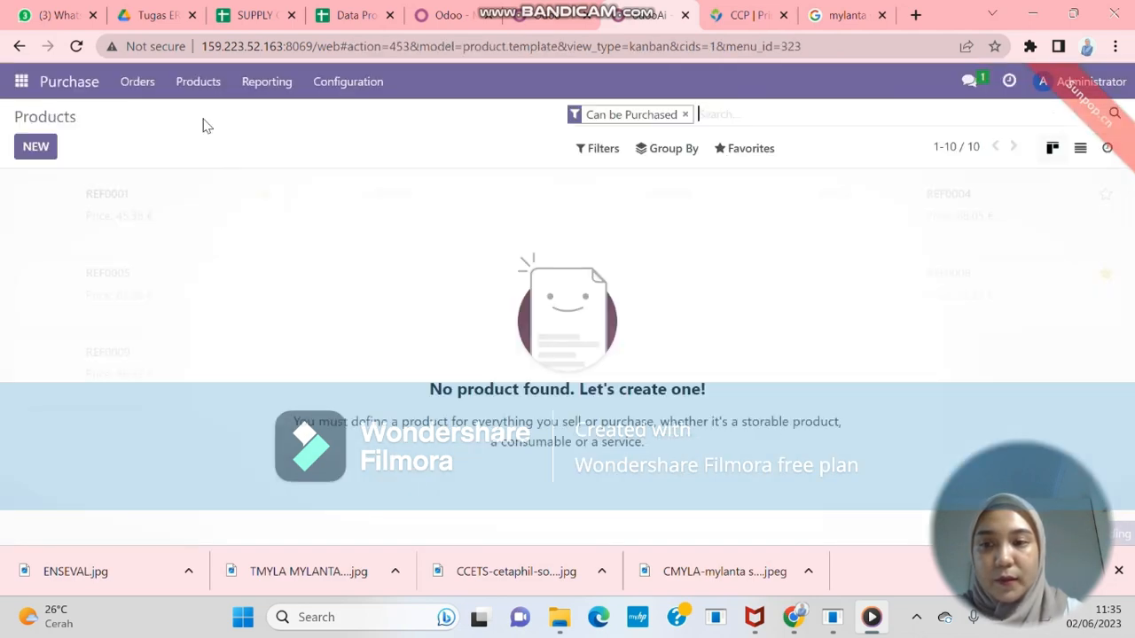
click(49, 153)
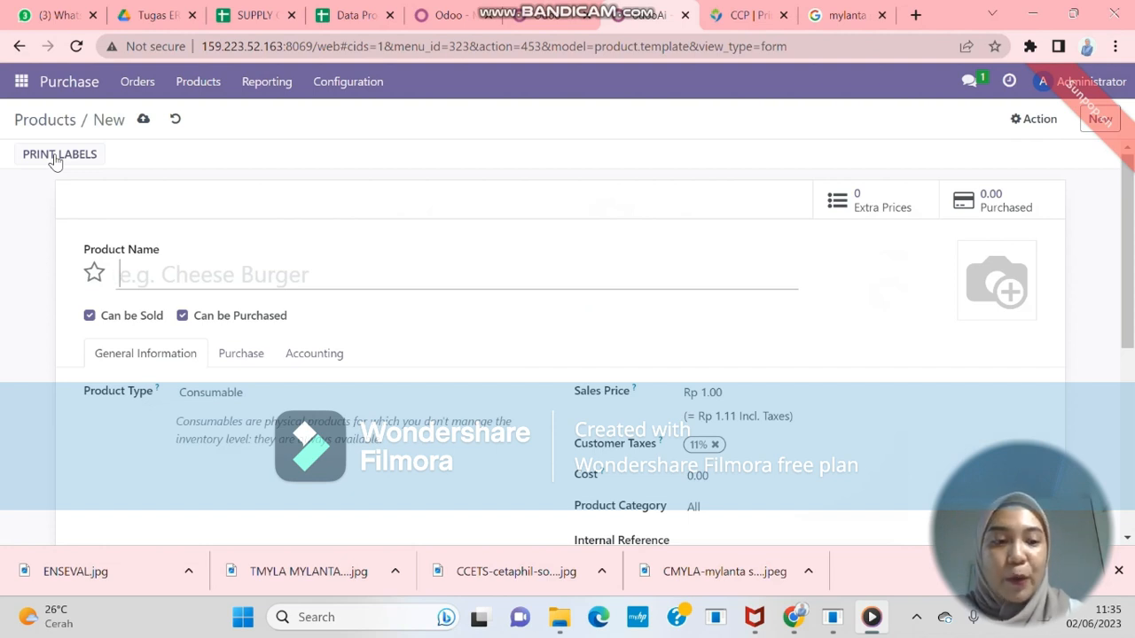
Name the product MYLANTA SUPS 50 ML with a sales price of 12,500
text(MYL)
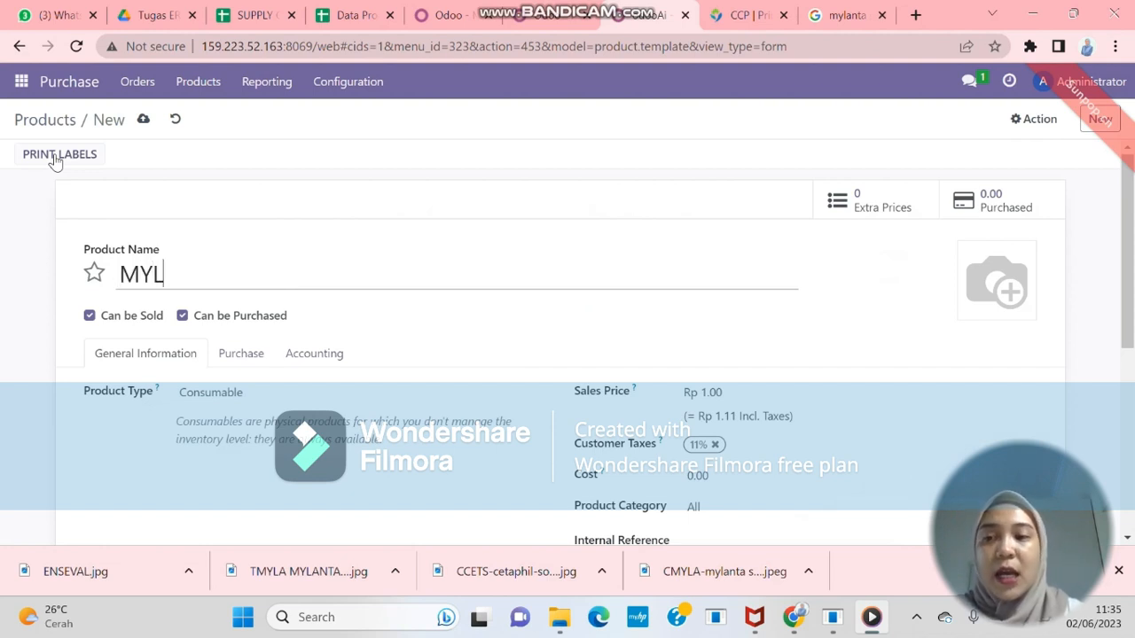
text(ANTA SUP)
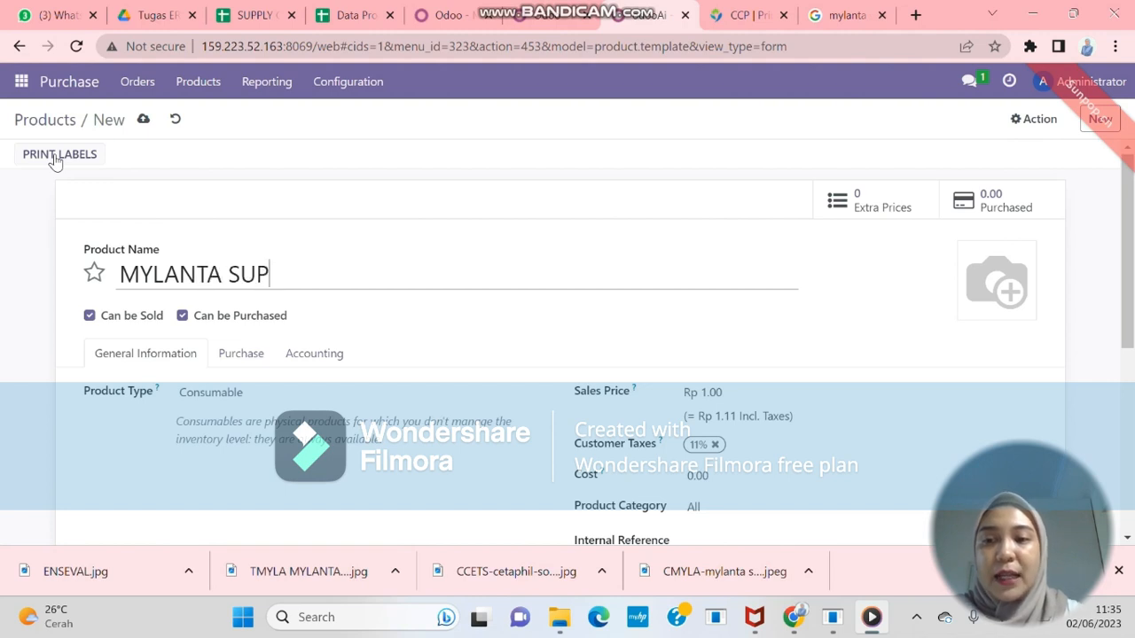
text(S 50 ML)
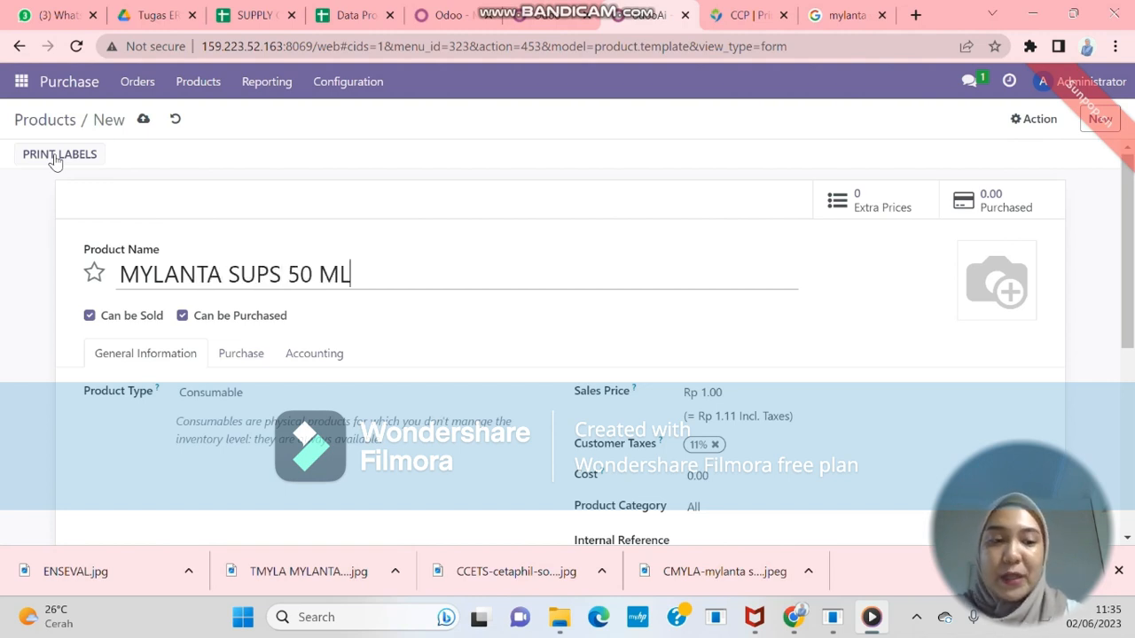
scroll(53, 160, down, 1)
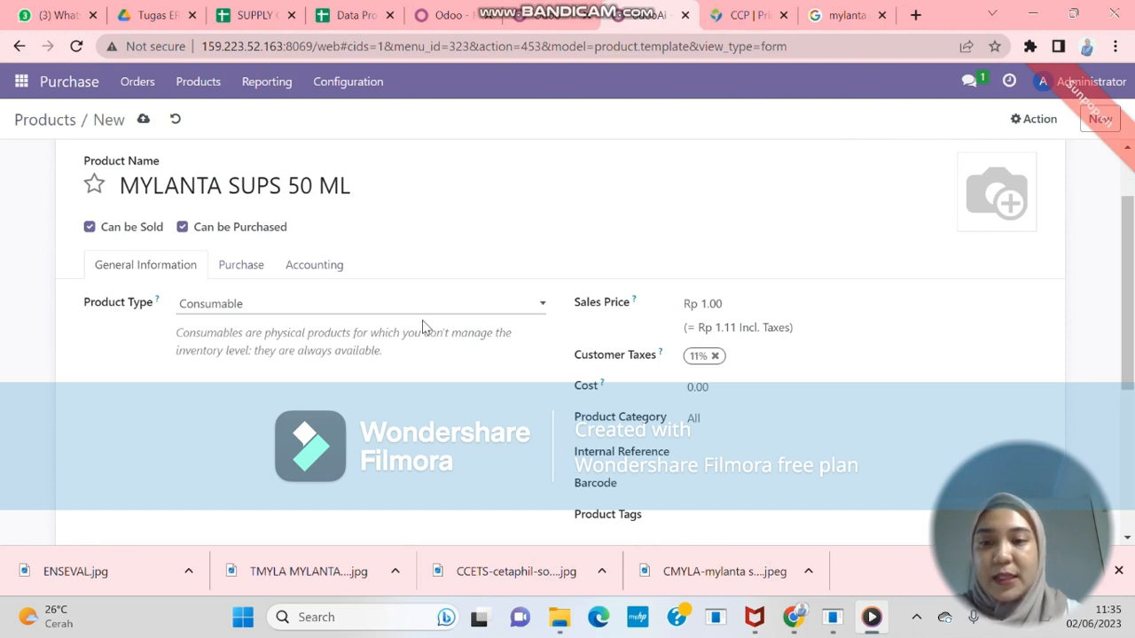
click(712, 306)
double_click(746, 312)
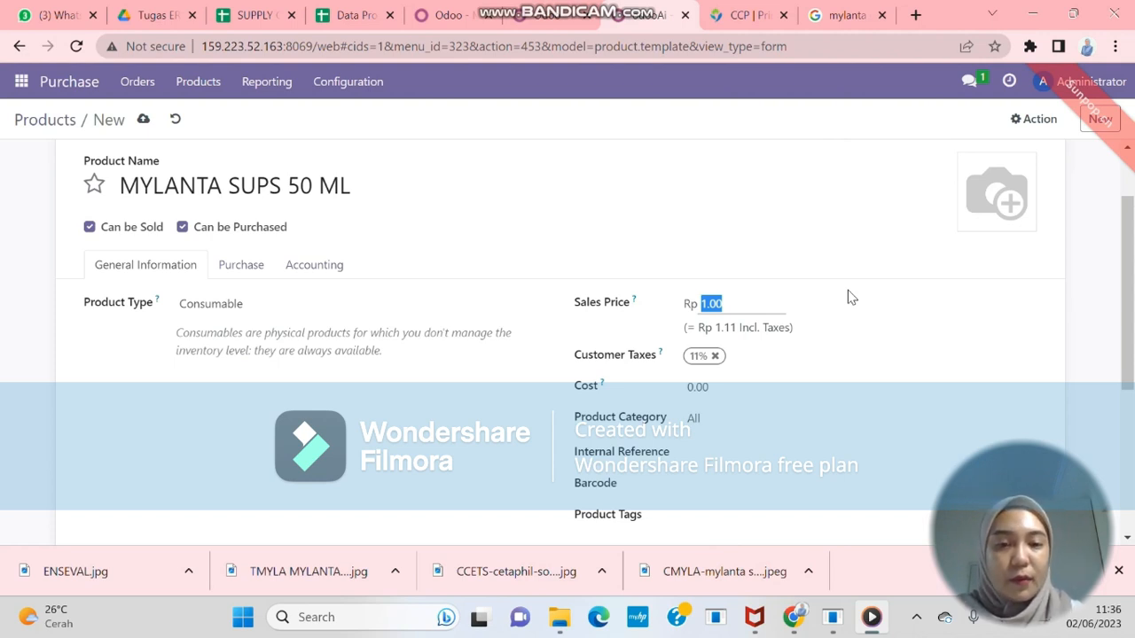
text(12500)
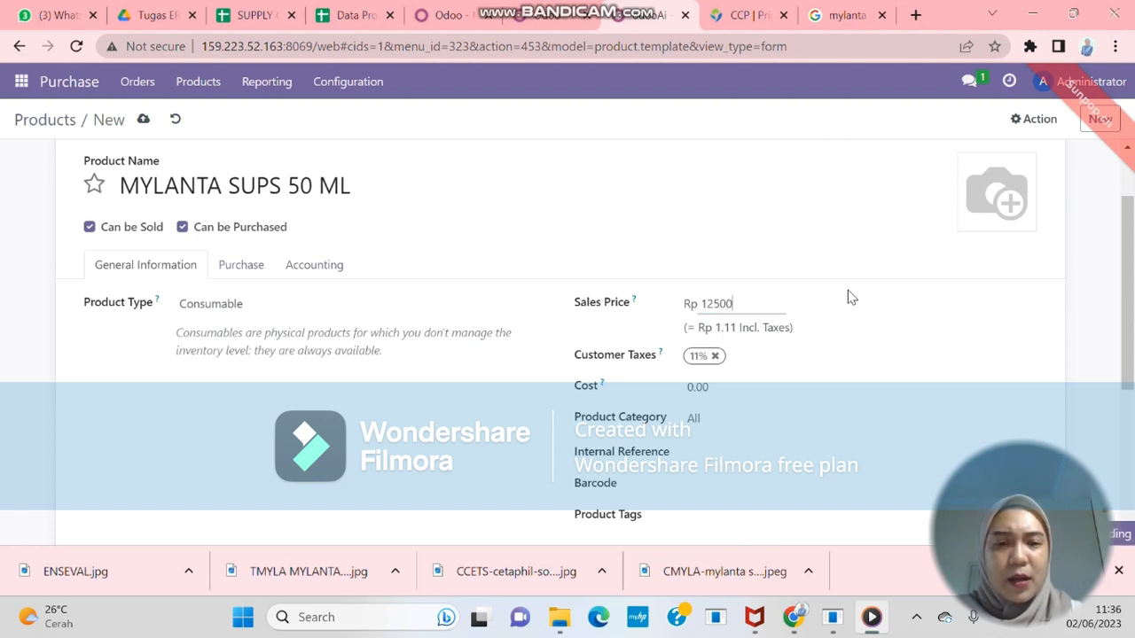
key(Return)
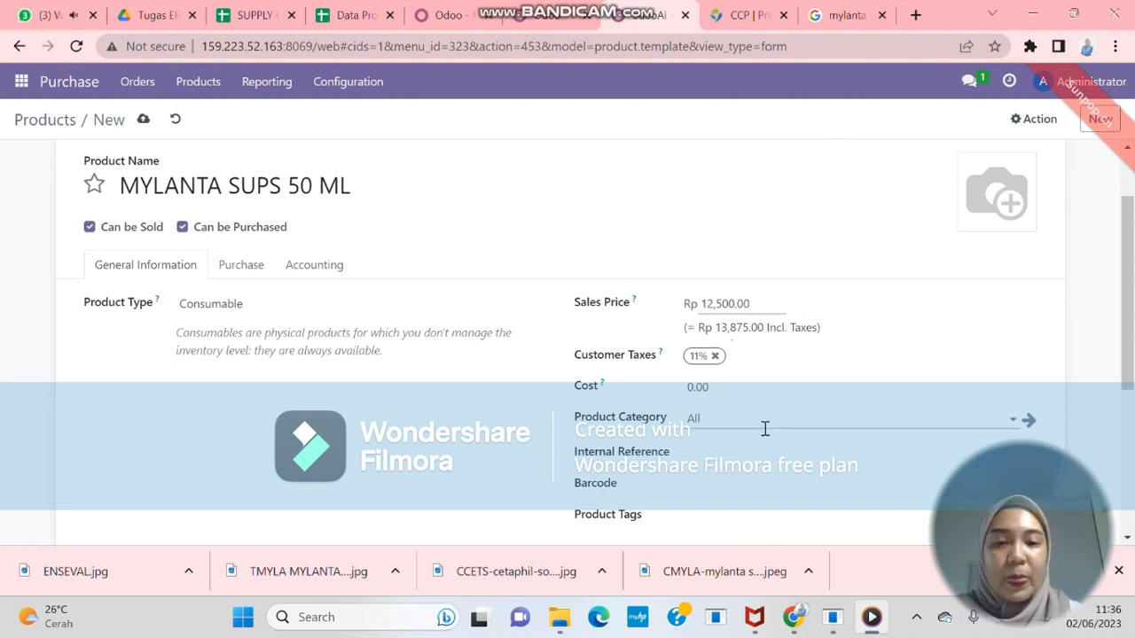
Give it barcode MYL1 and a new OTC product tag, then save
scroll(765, 429, down, 1)
click(719, 406)
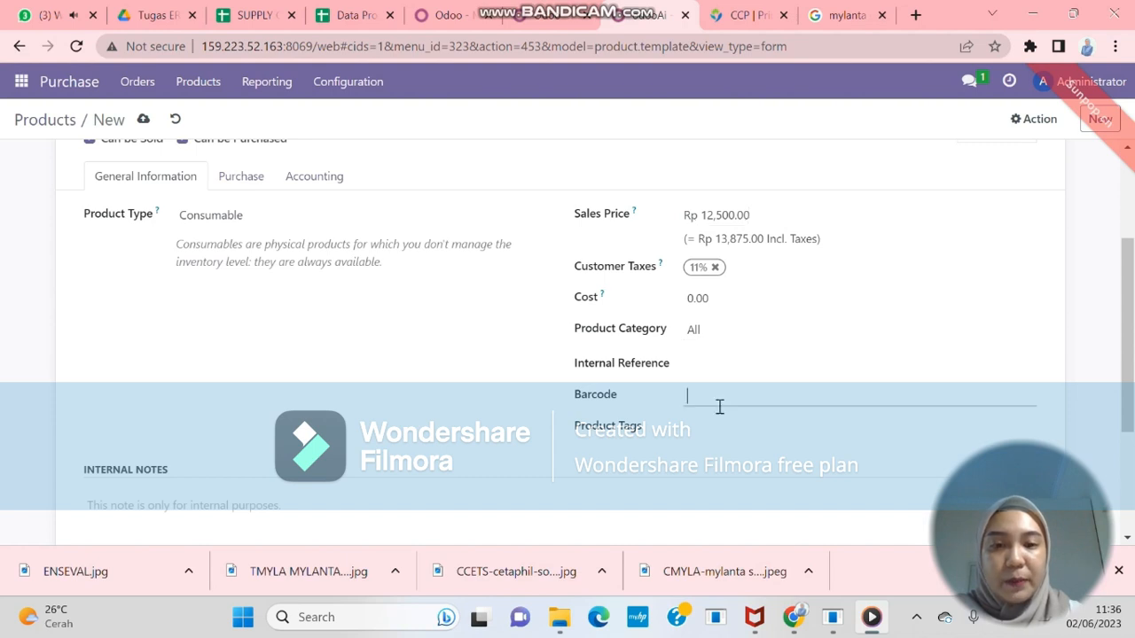
text(MY1)
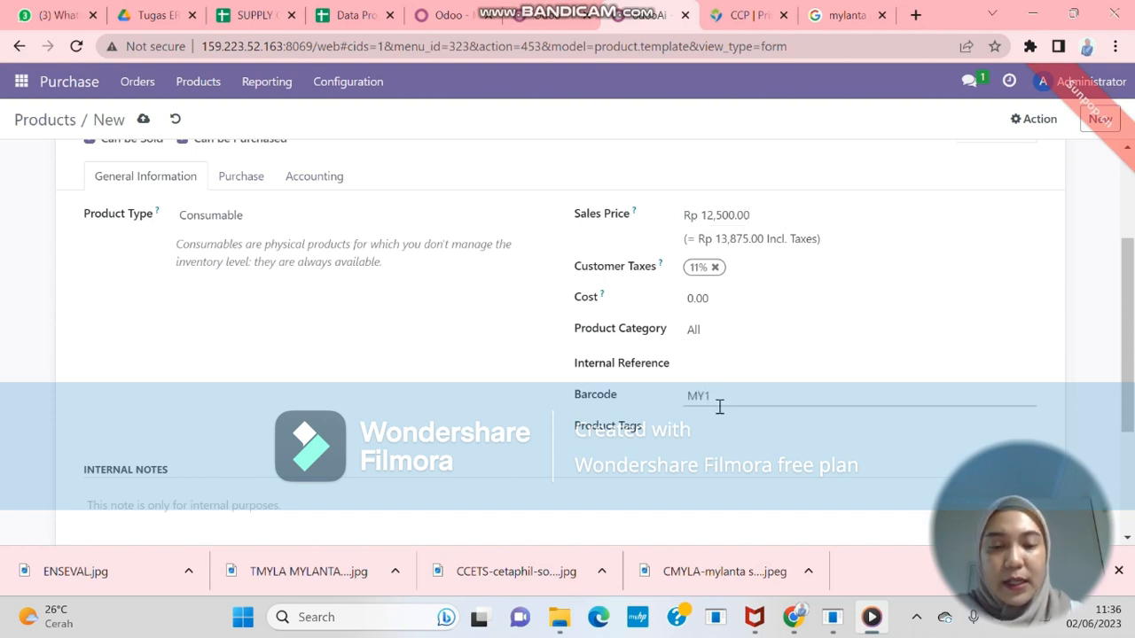
key(BackSpace)
text(L1)
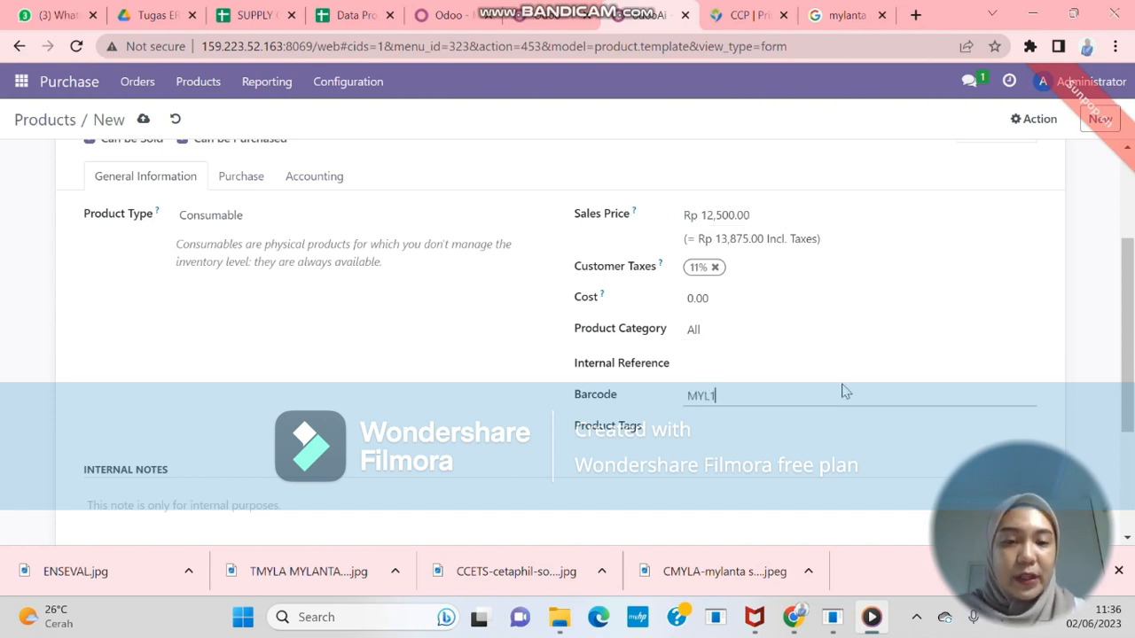
scroll(846, 391, up, 1)
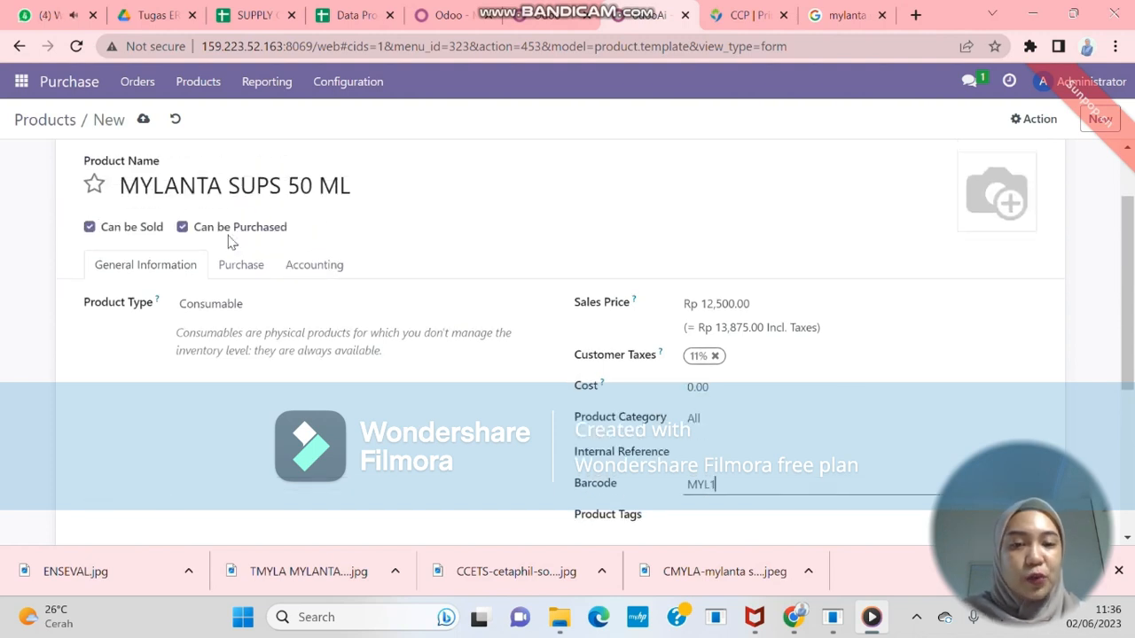
scroll(752, 418, down, 1)
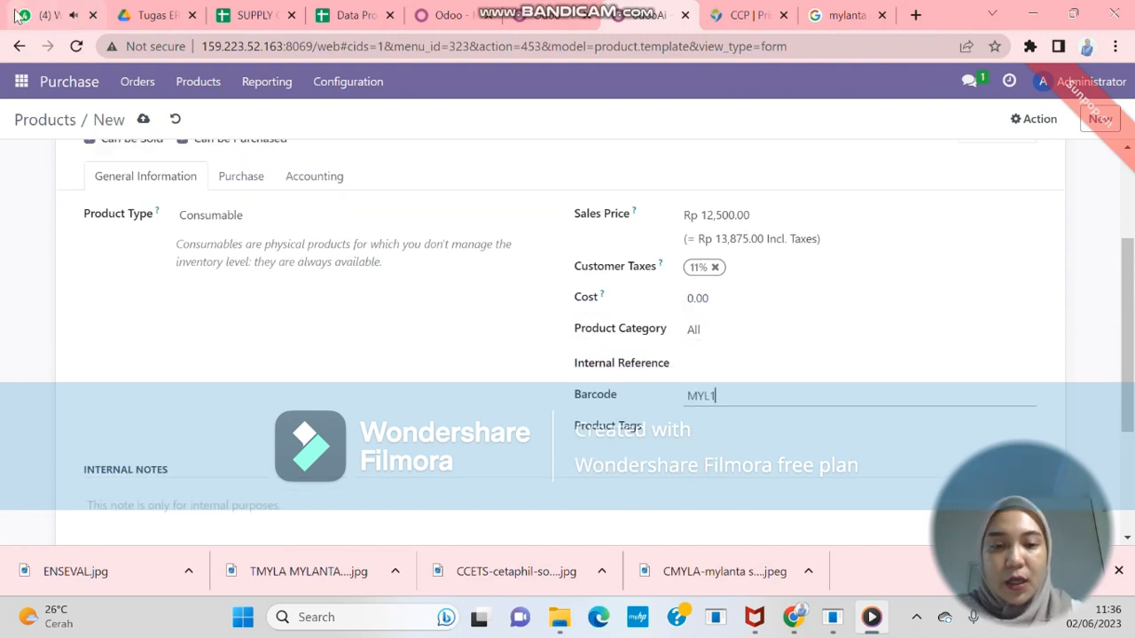
click(92, 15)
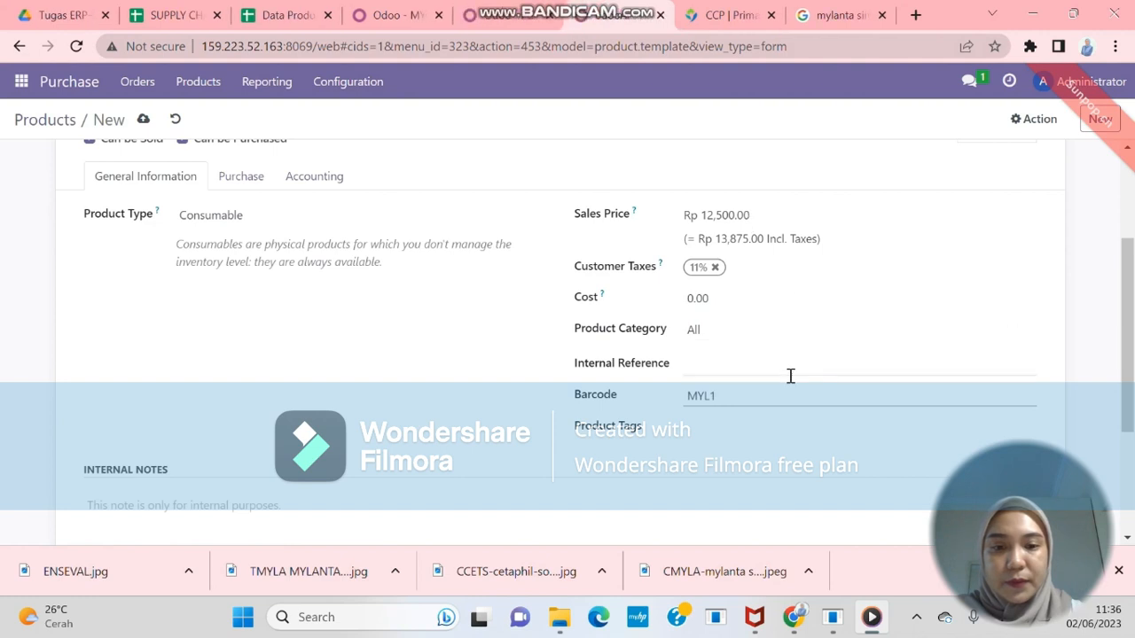
click(741, 430)
text(OTC)
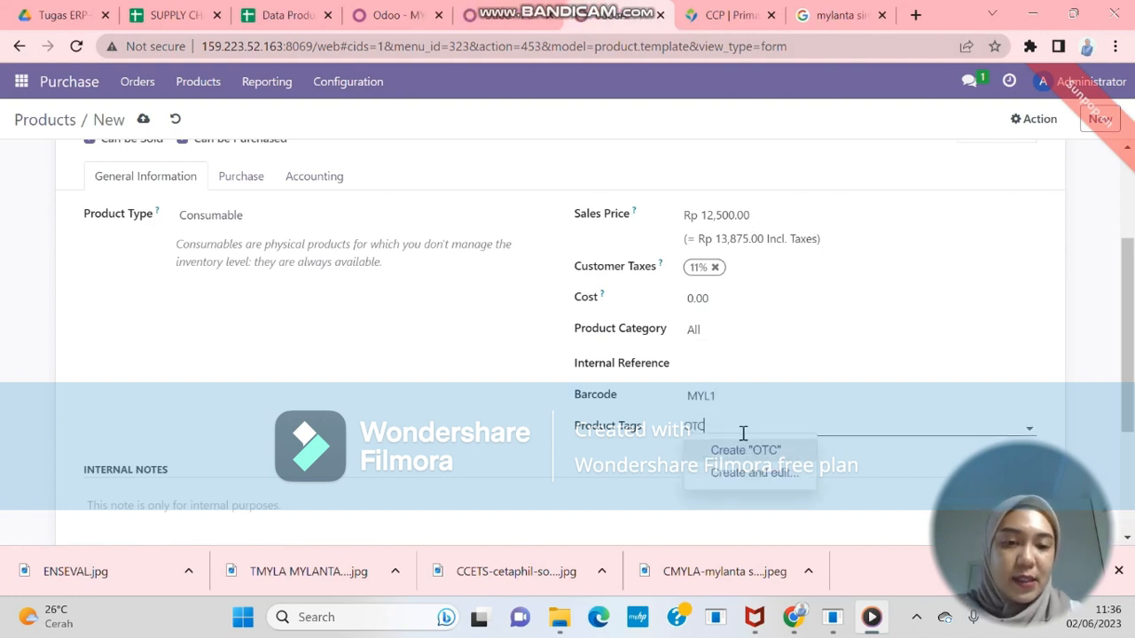
click(740, 453)
scroll(449, 330, up, 3)
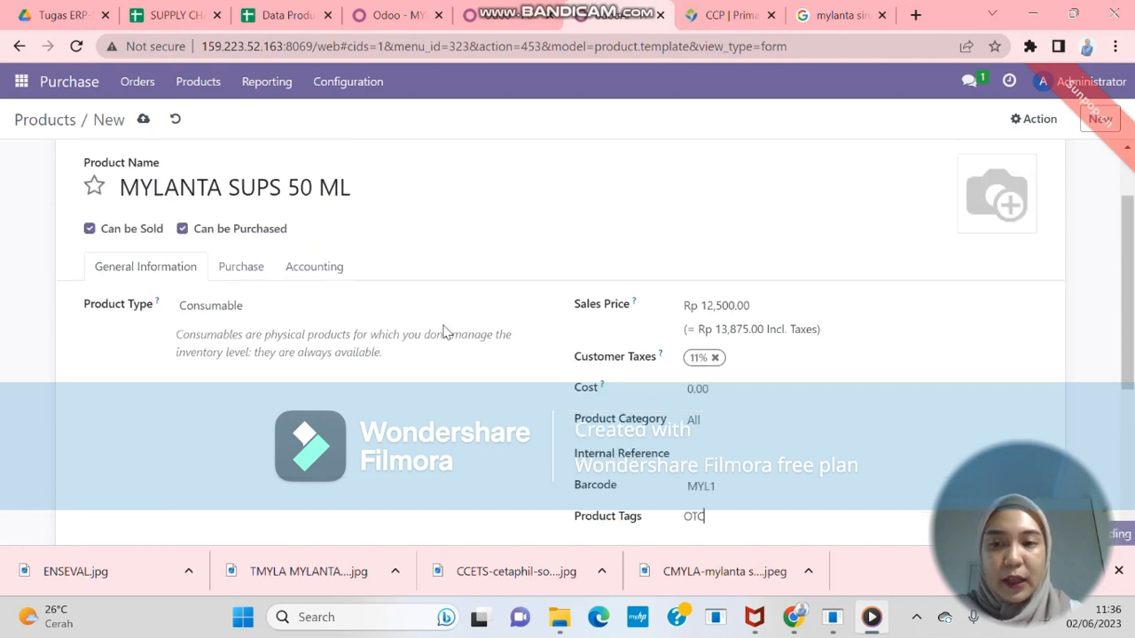
click(142, 121)
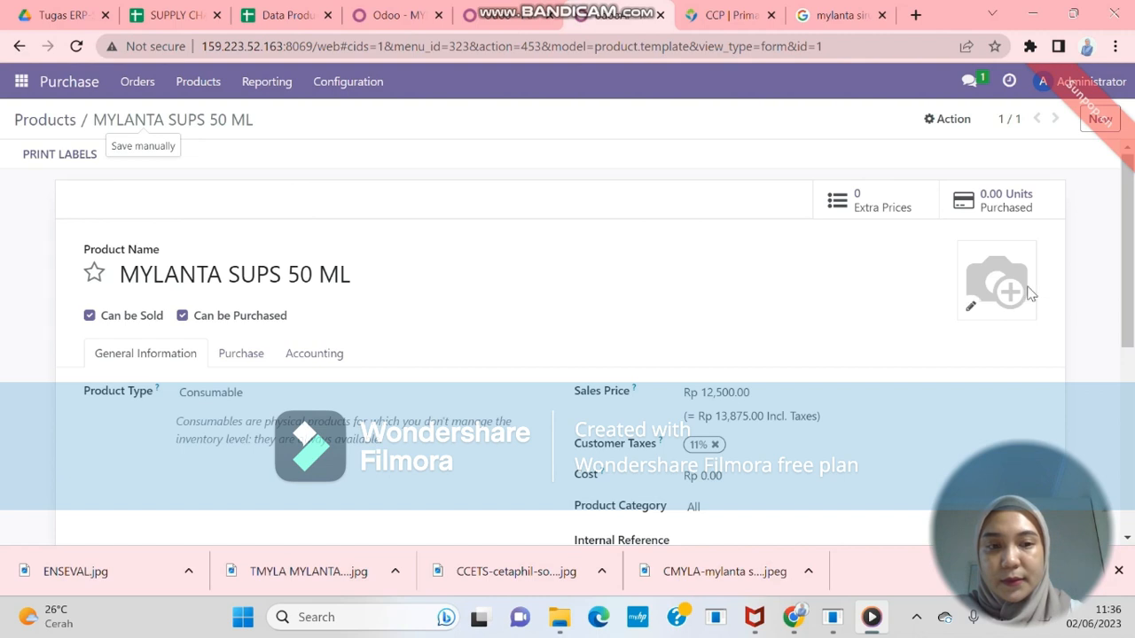
Upload the Mylanta bottle picture, save, and return to the Products list
click(972, 309)
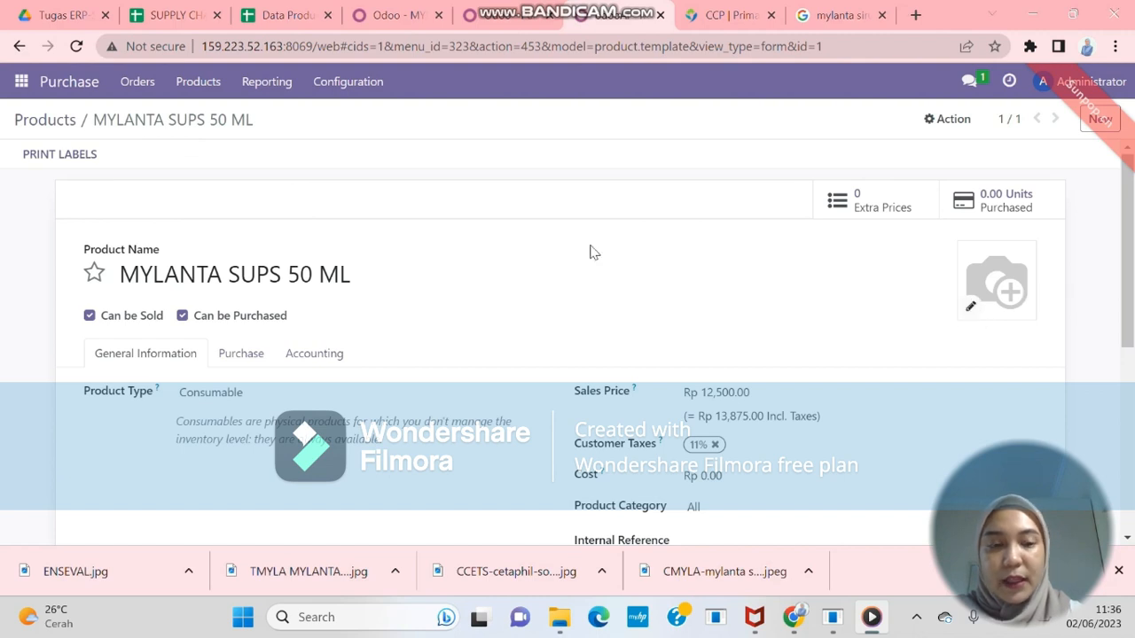
click(418, 398)
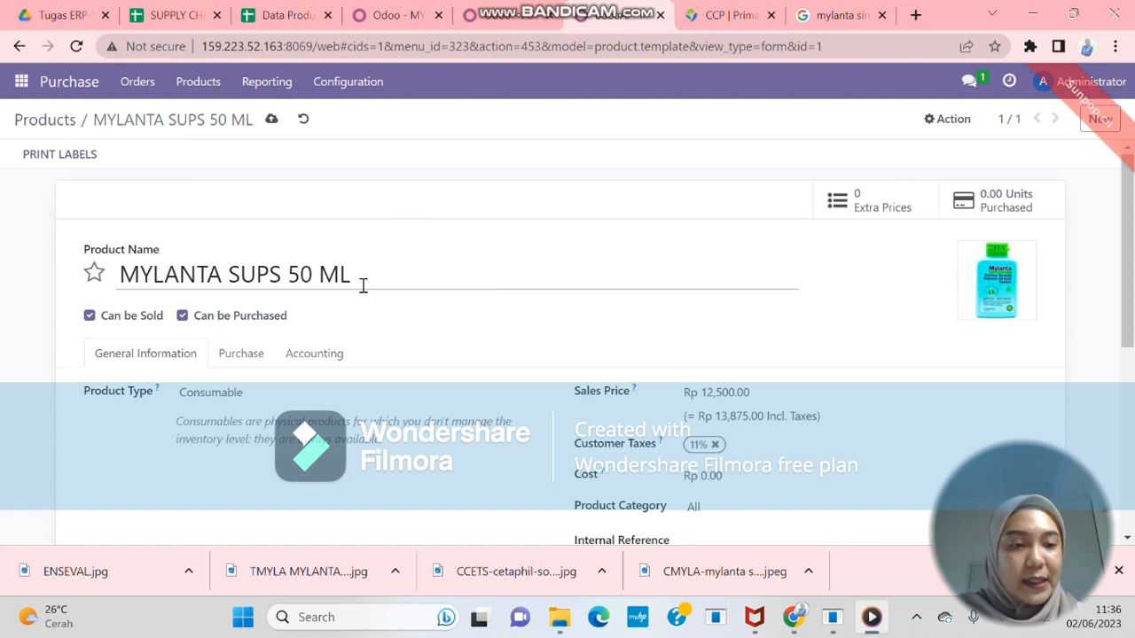
click(272, 122)
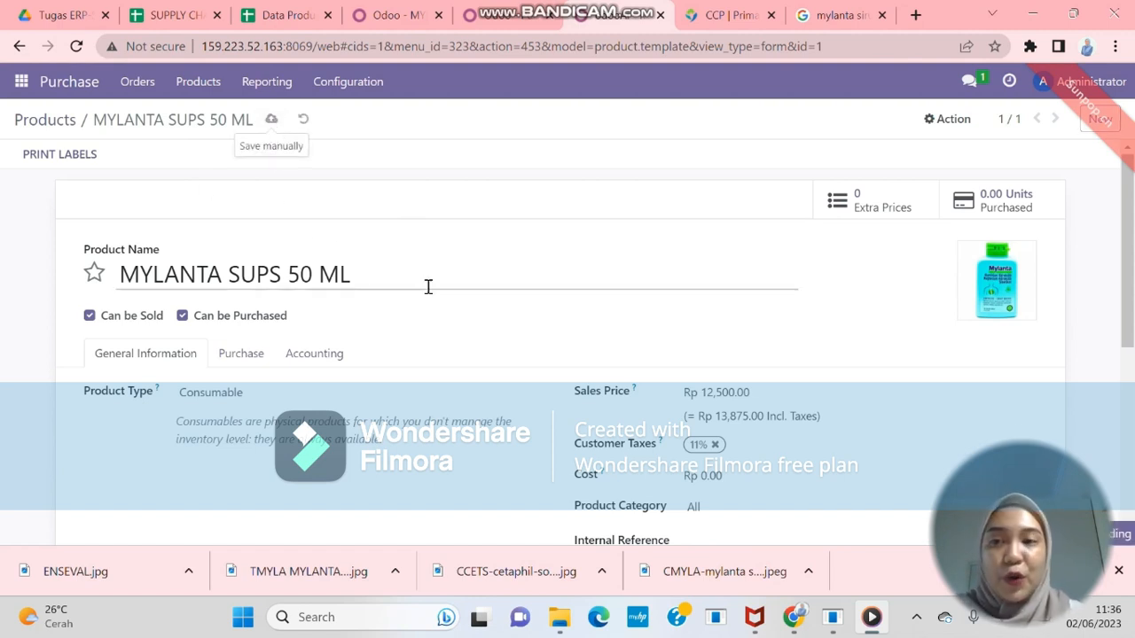
click(211, 90)
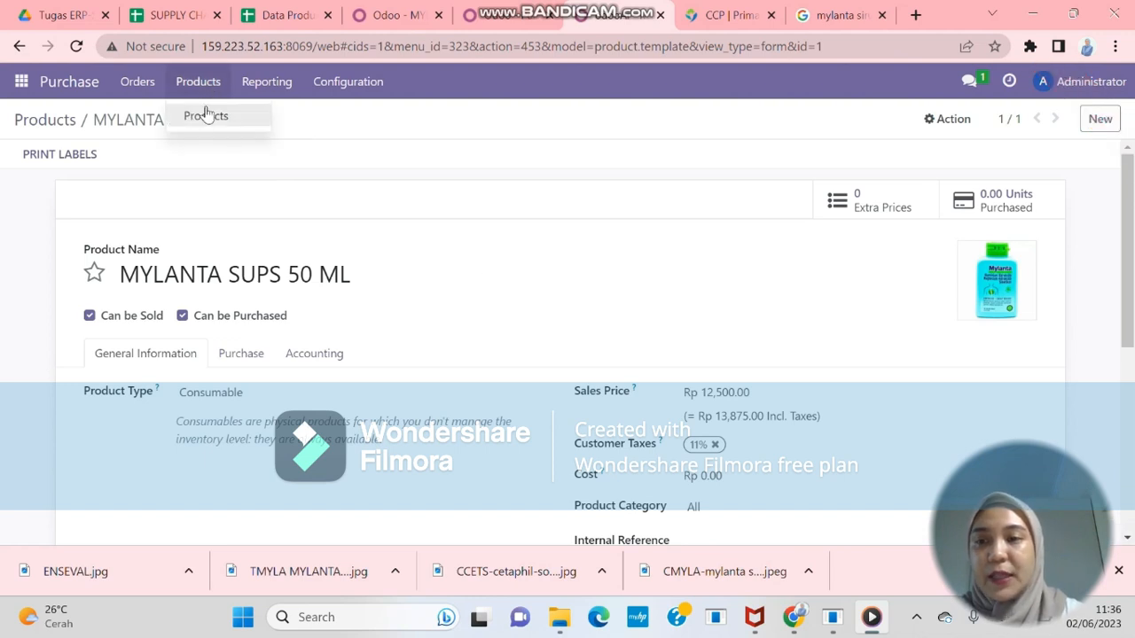
click(205, 116)
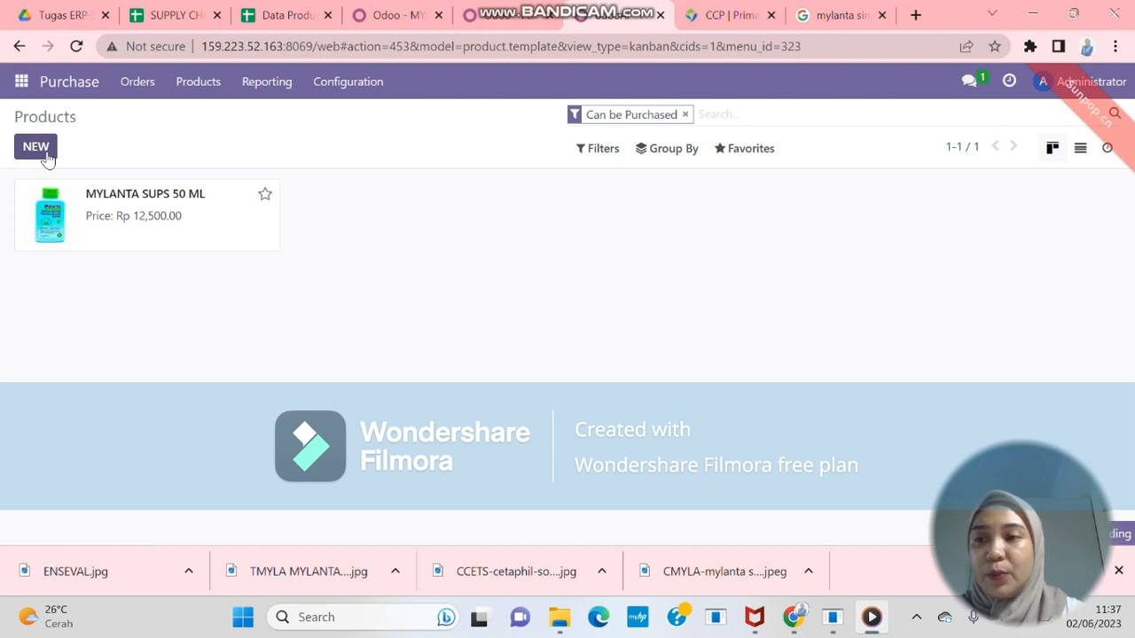
click(36, 147)
Name the product MYLANTA CHEW TAB 10'S with a sales price of 8,000
text(MYLANTA)
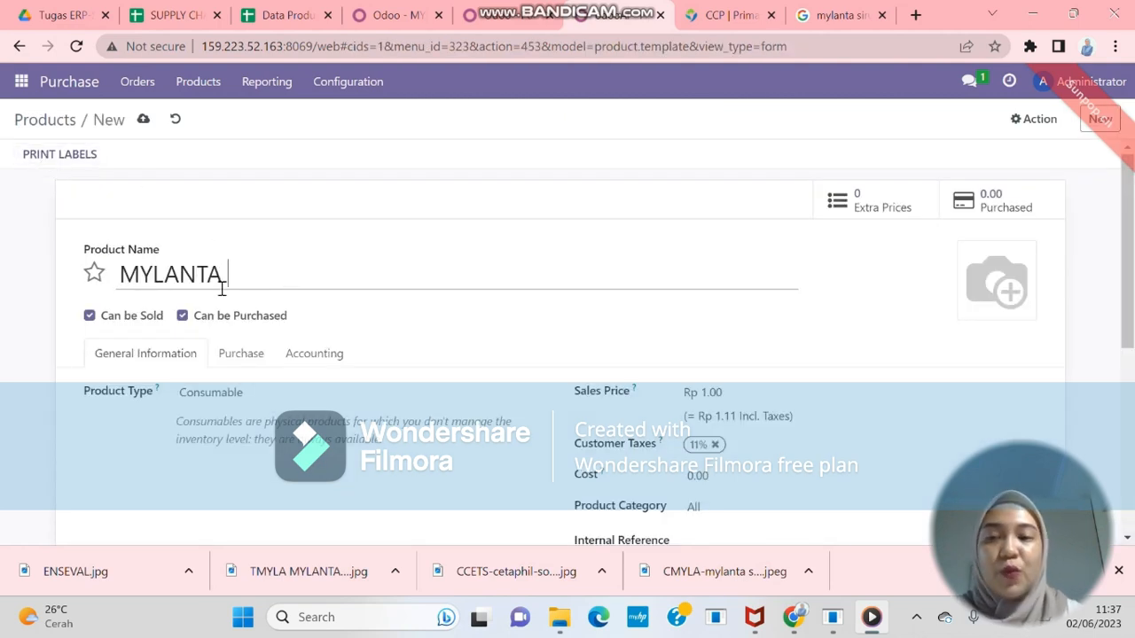
text( C)
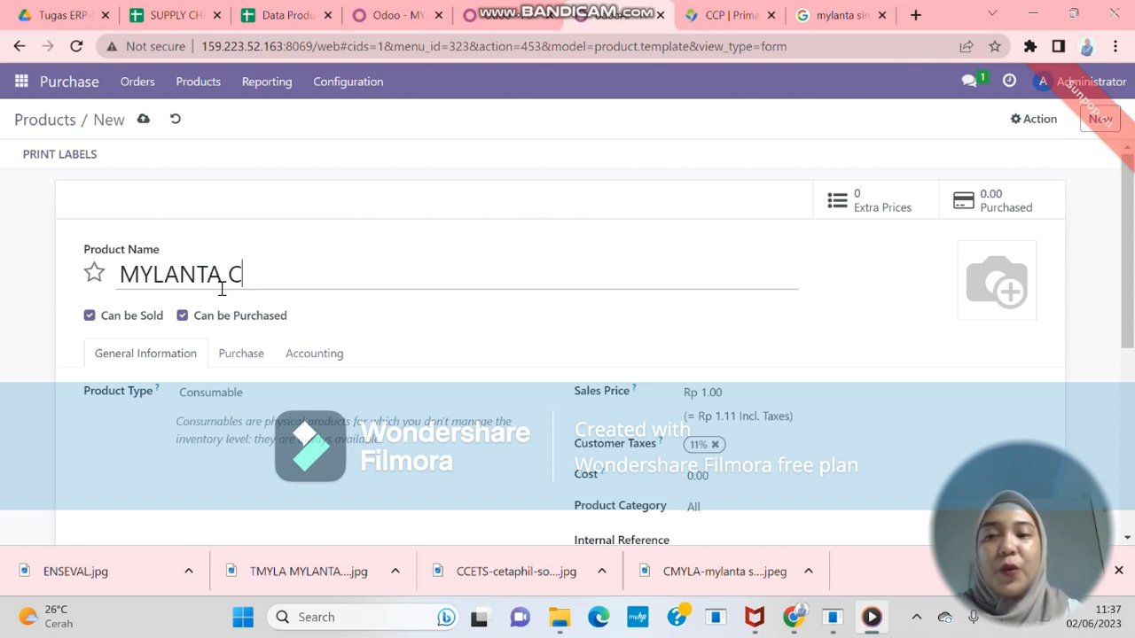
text(HEW TAB)
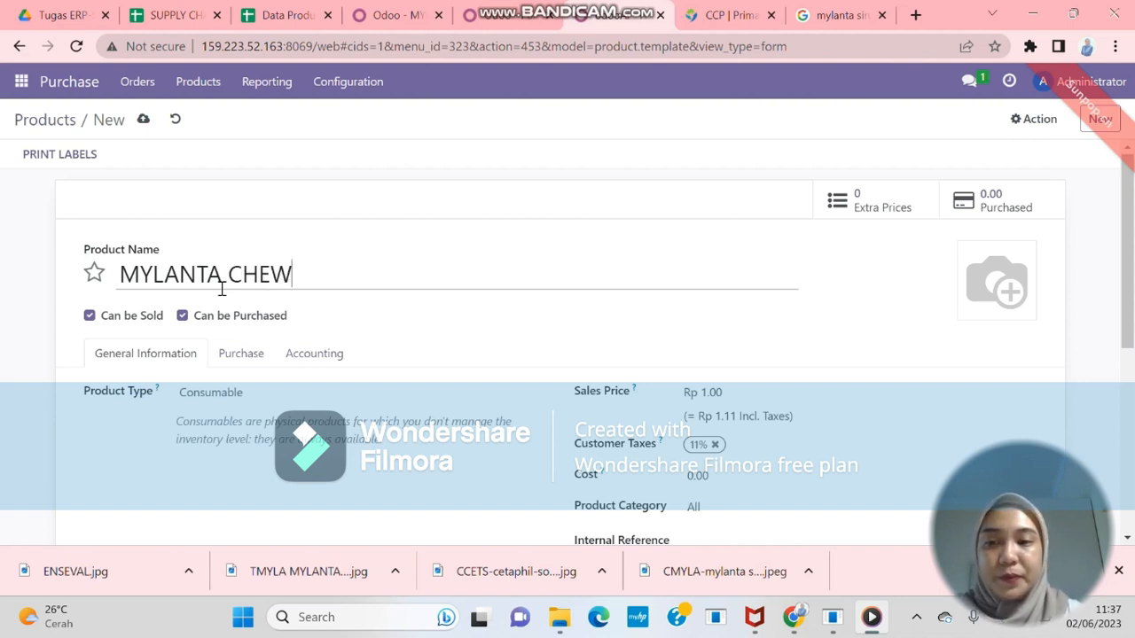
text(1-)
key(BackSpace)
text(0'S)
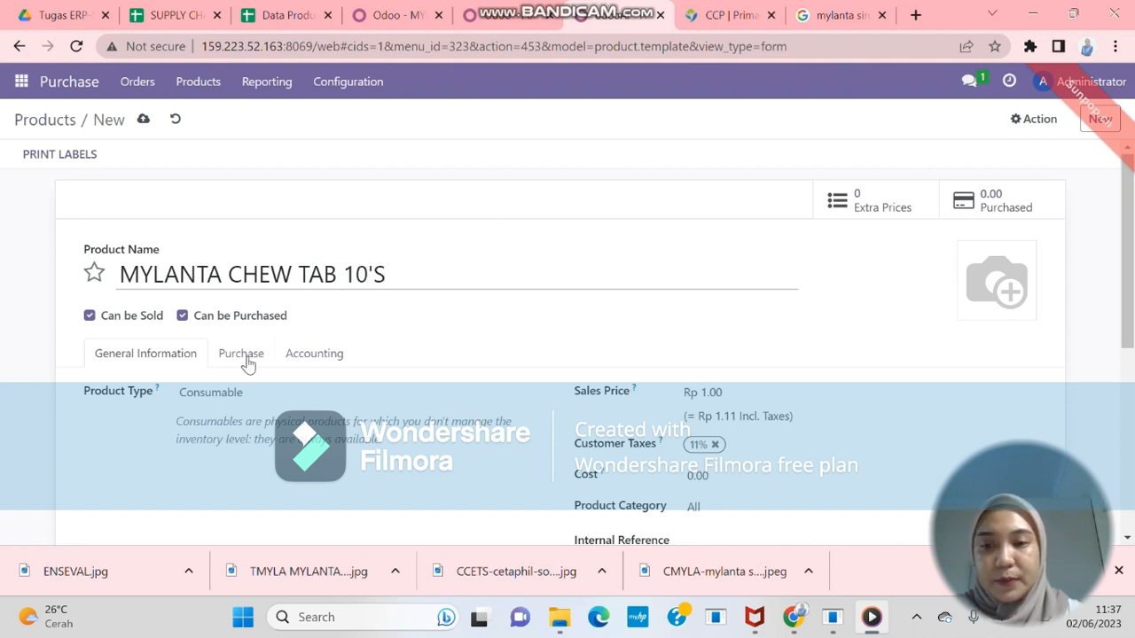
scroll(221, 379, down, 1)
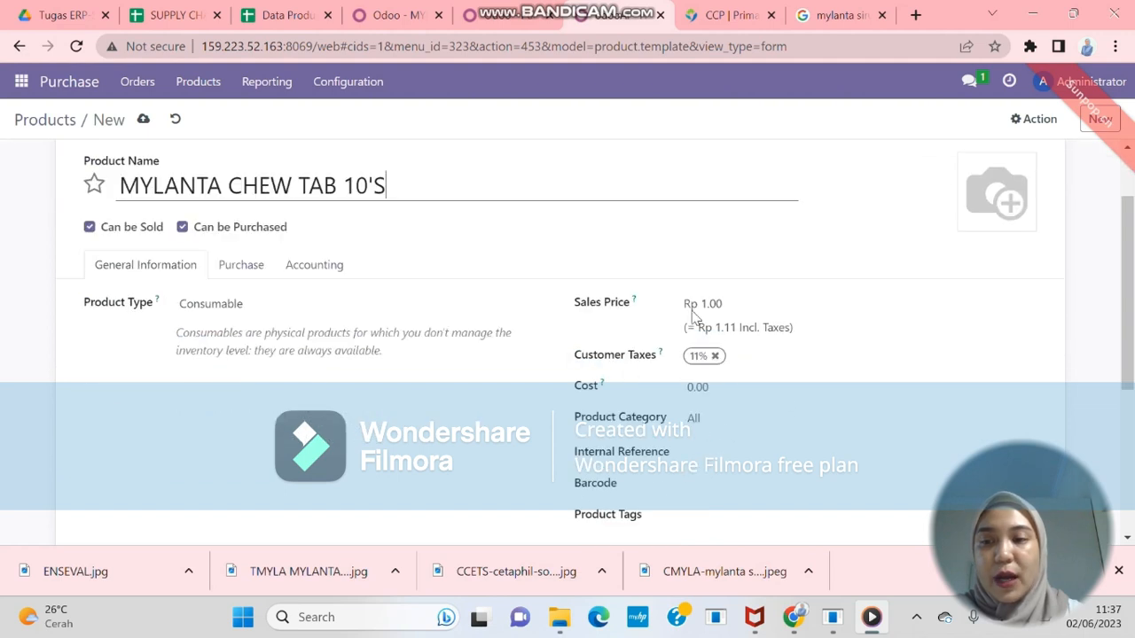
click(718, 309)
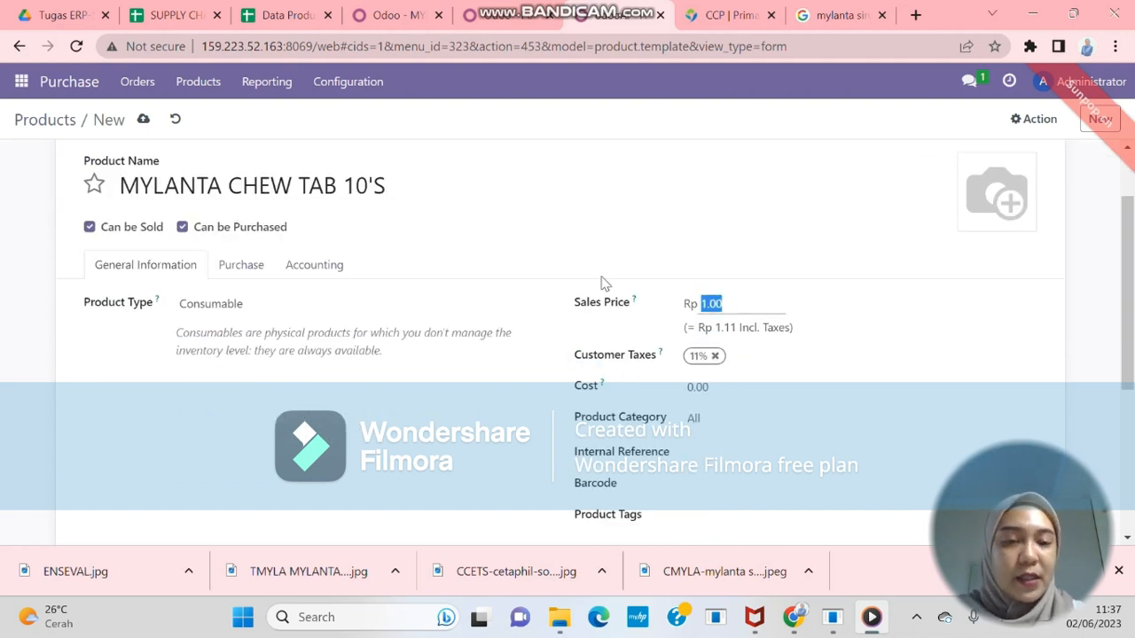
text(8000)
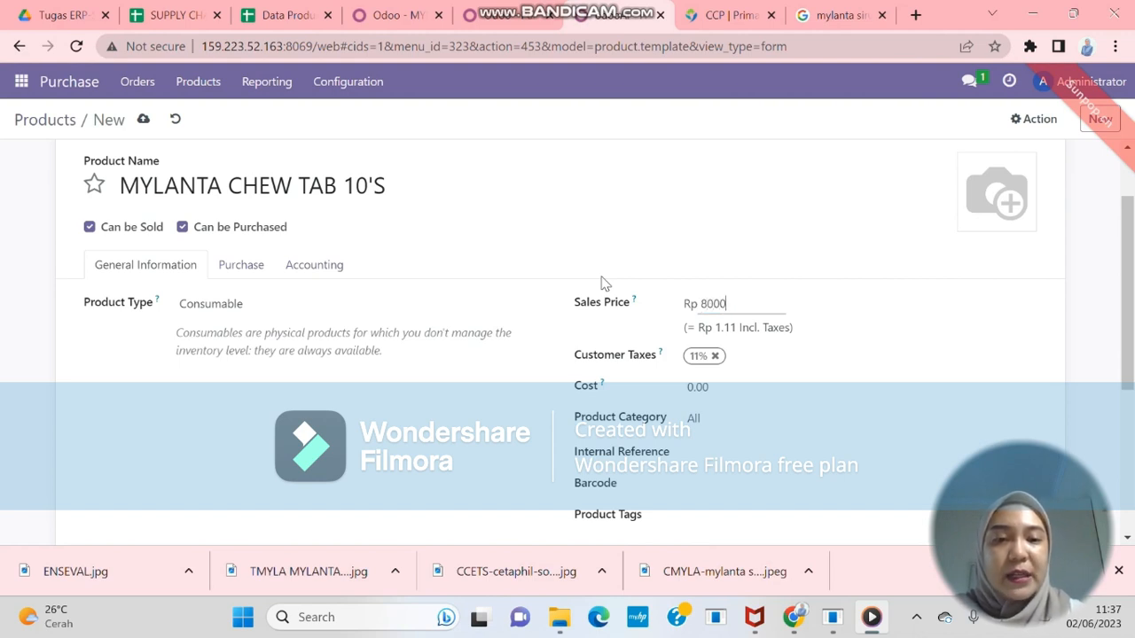
click(604, 282)
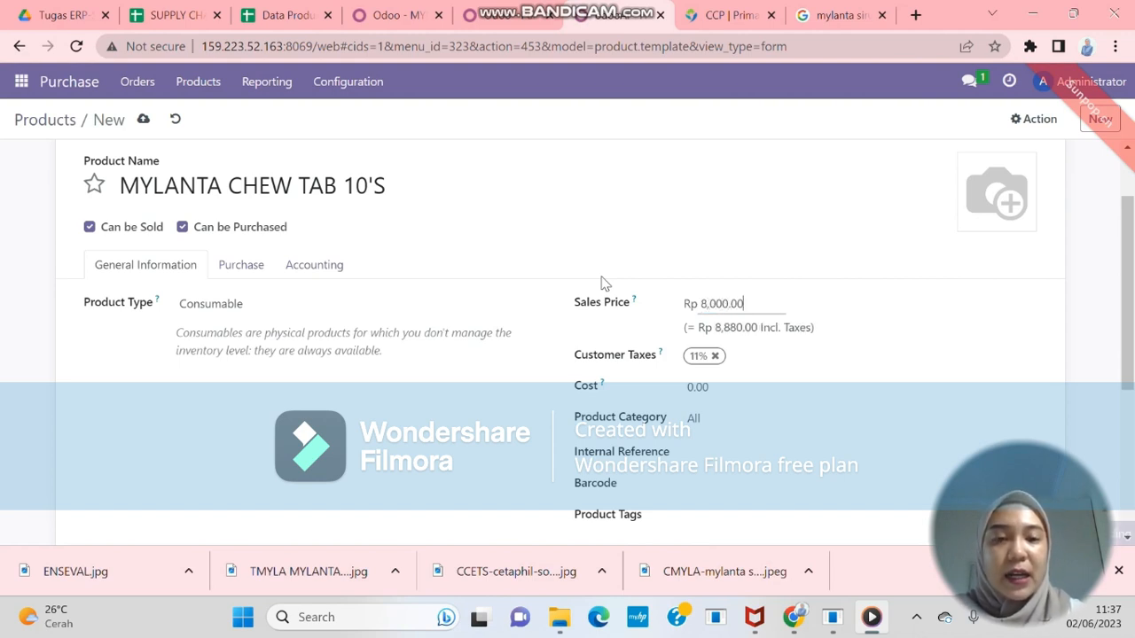
Set category All / Saleable and barcode MYLT2
click(757, 427)
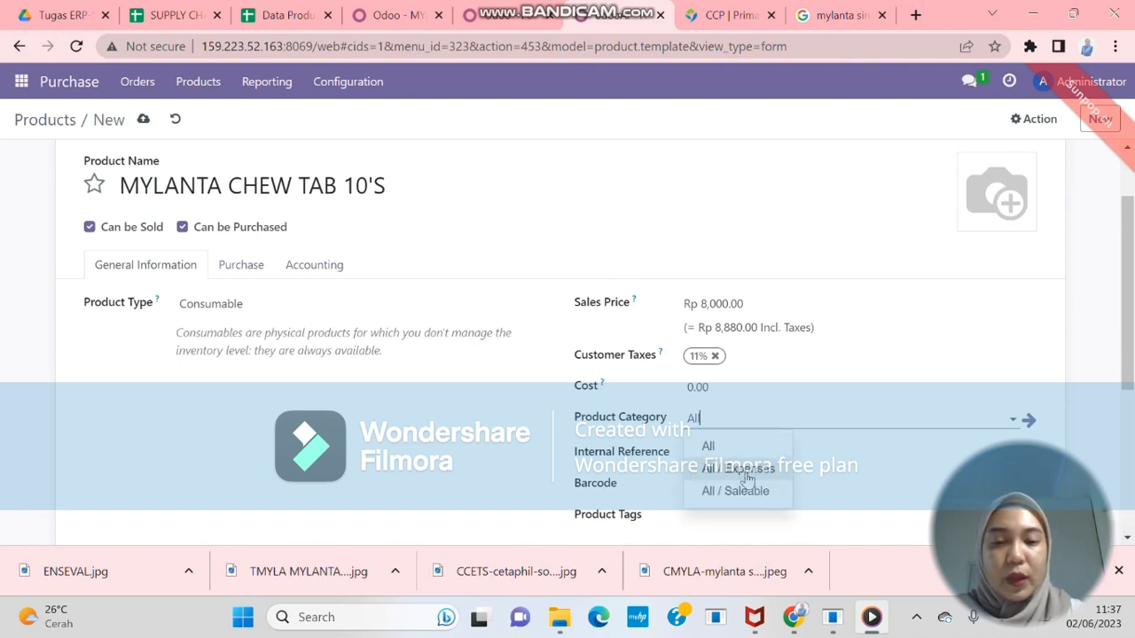
click(743, 497)
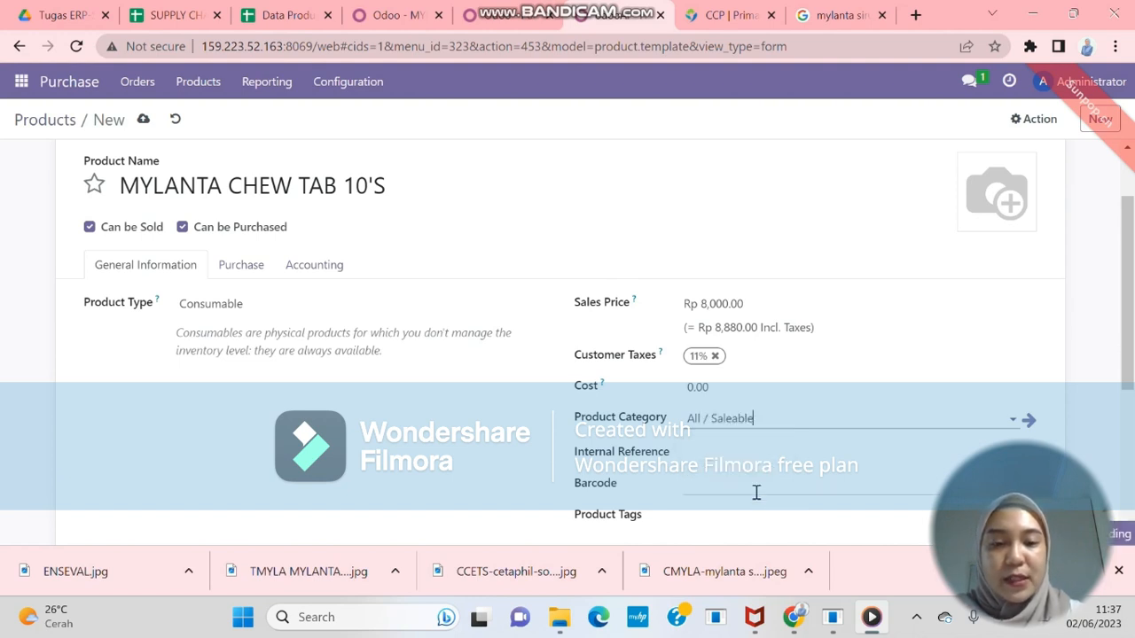
click(699, 493)
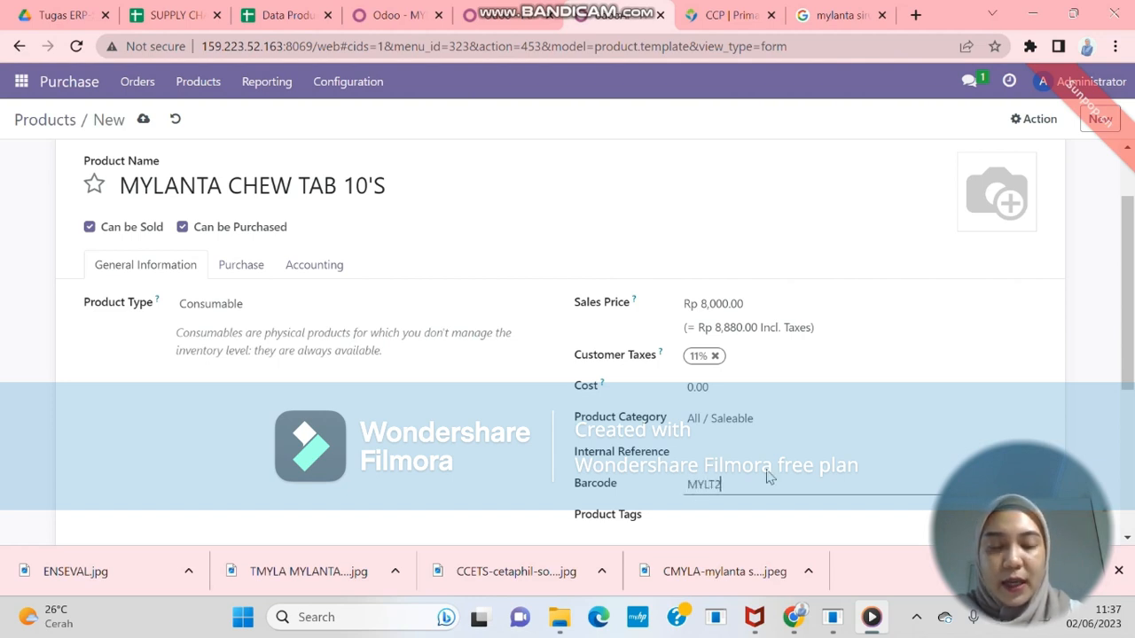
scroll(770, 477, down, 1)
Tag the product OTC and save it
click(709, 436)
text(OTC)
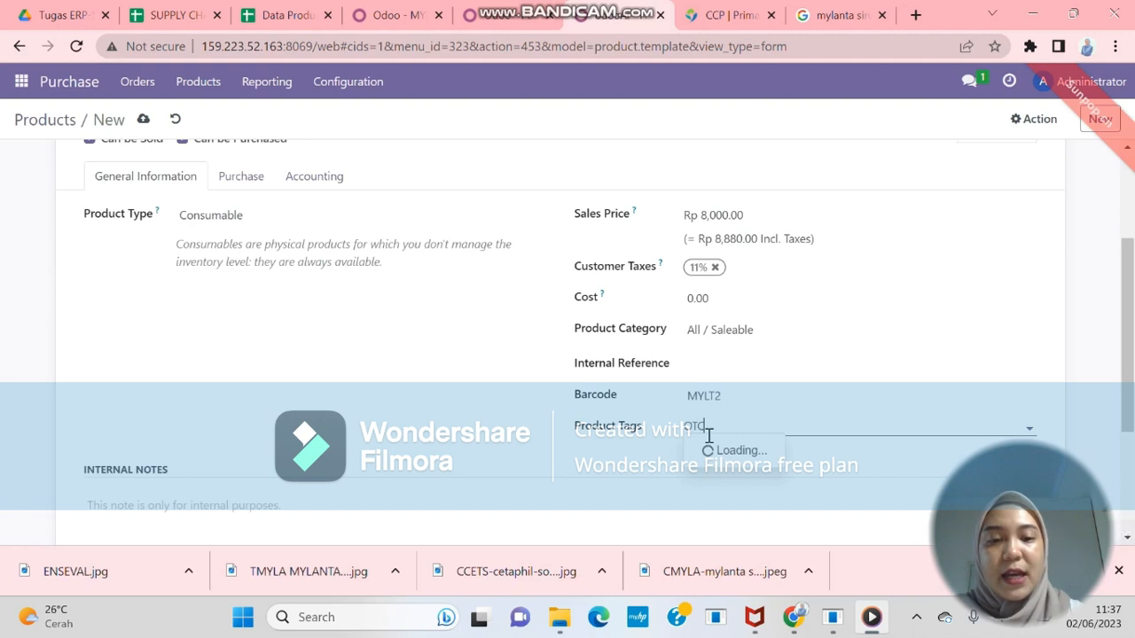
scroll(763, 417, up, 3)
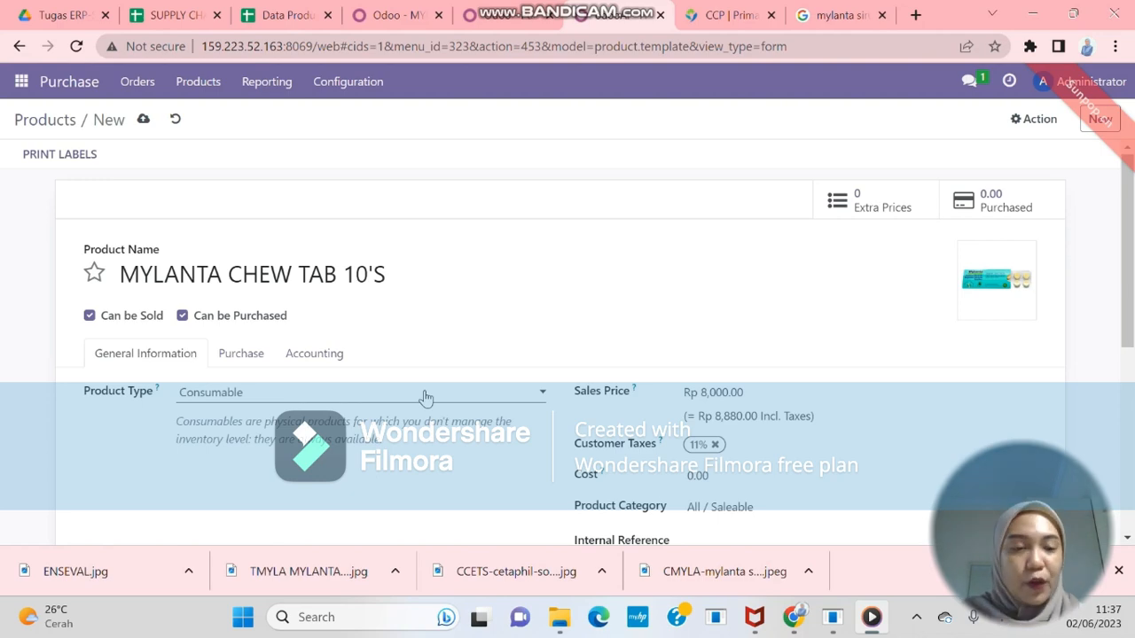
scroll(378, 340, down, 2)
scroll(377, 341, up, 2)
scroll(378, 342, down, 3)
scroll(378, 340, up, 3)
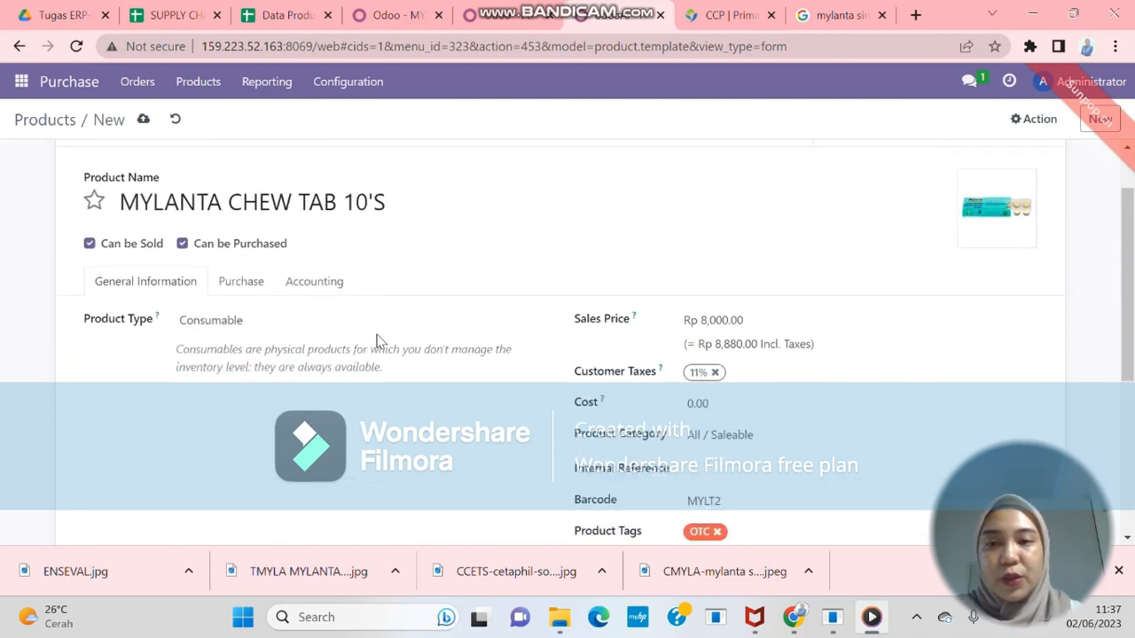
scroll(656, 329, down, 4)
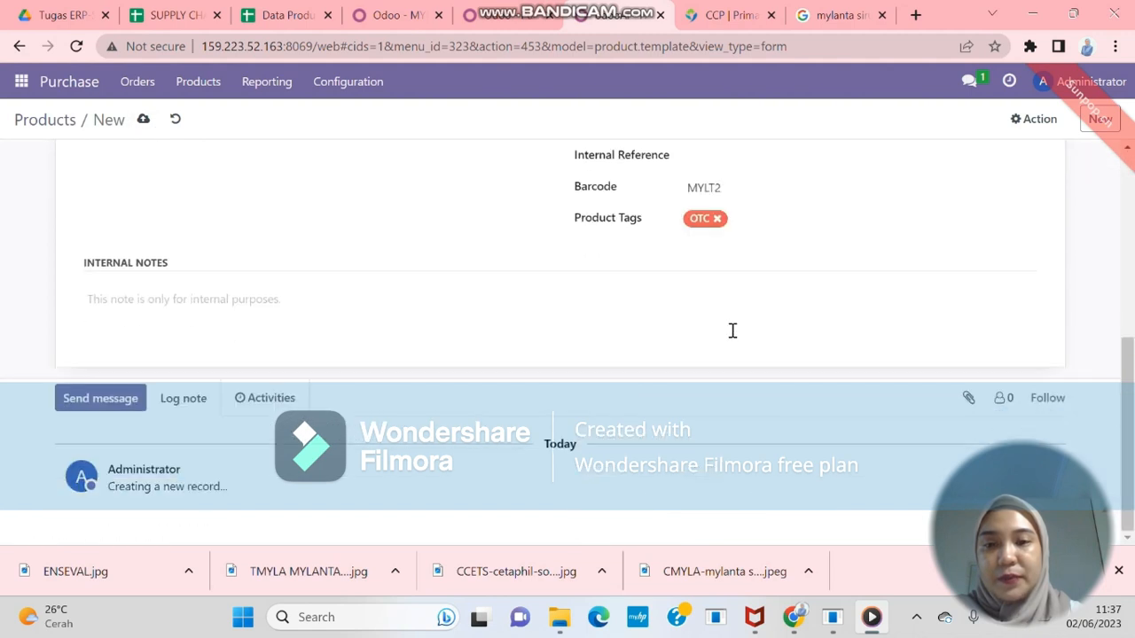
click(720, 221)
click(724, 231)
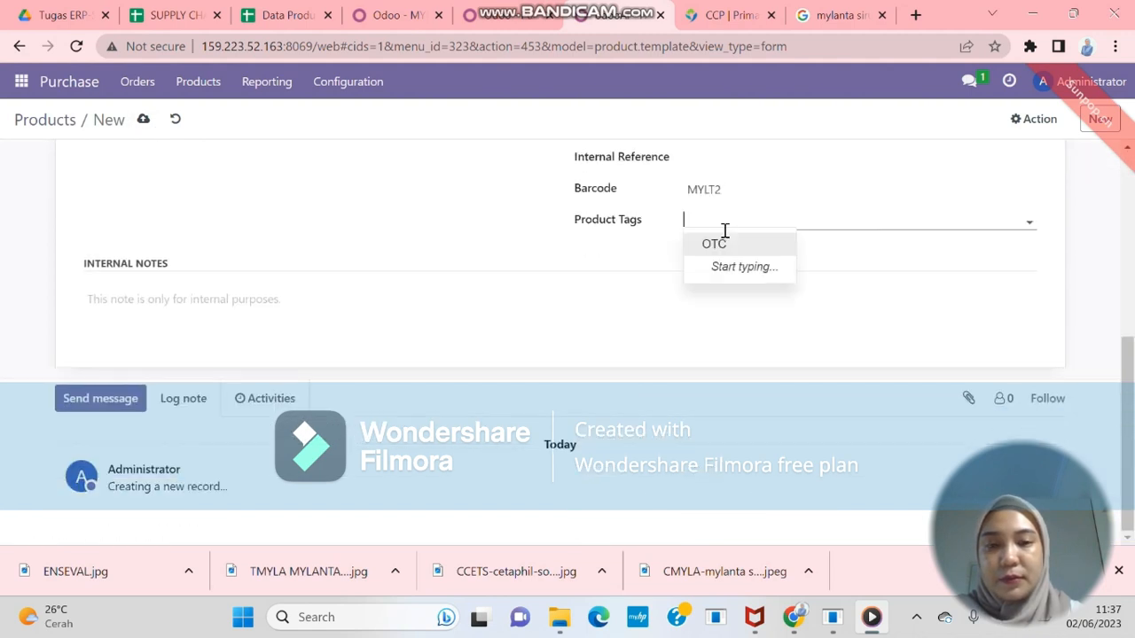
click(719, 259)
click(718, 233)
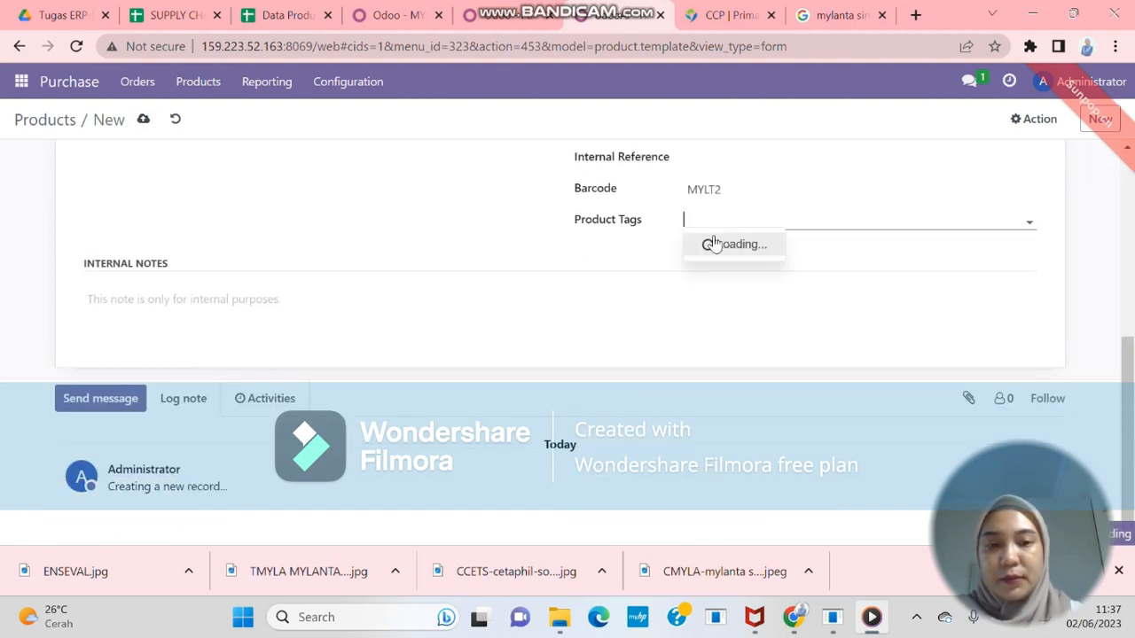
click(715, 244)
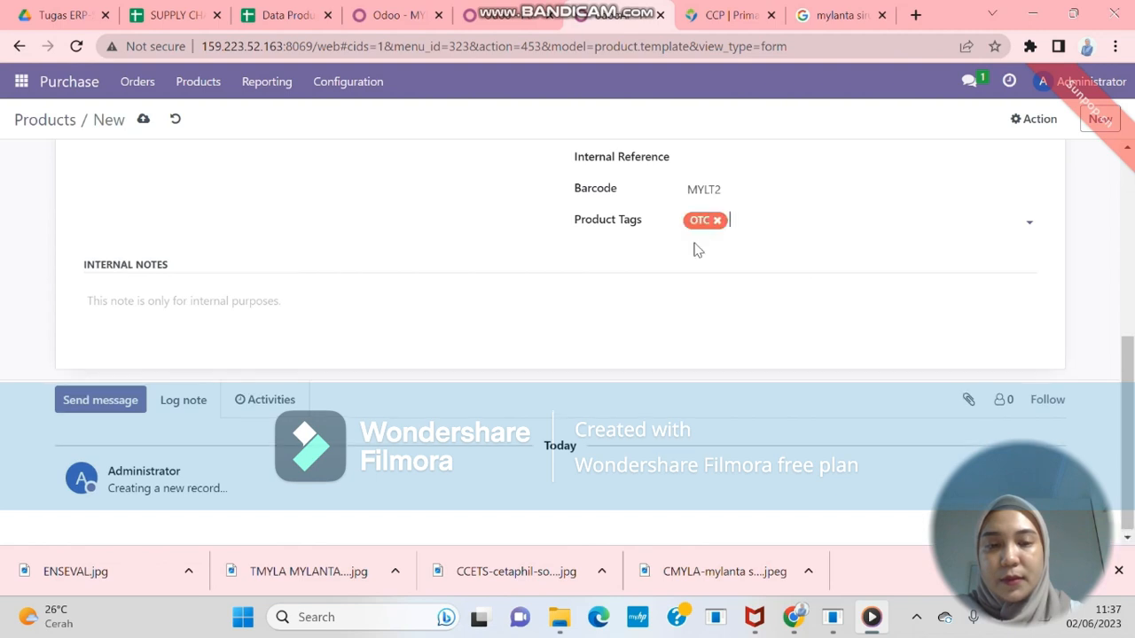
scroll(575, 275, up, 4)
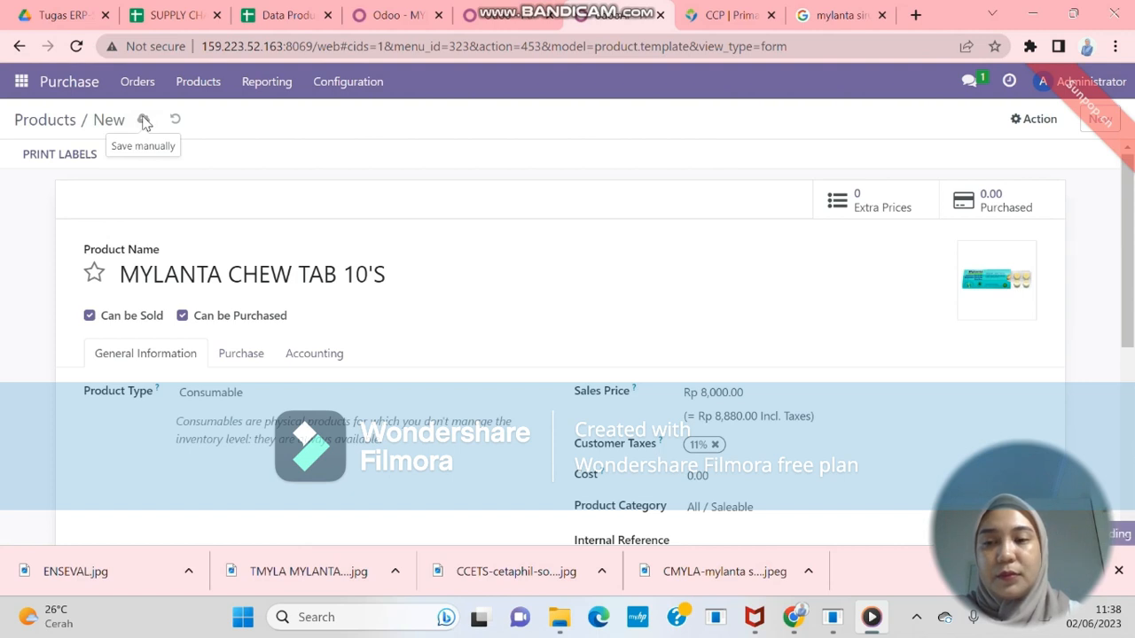
click(144, 121)
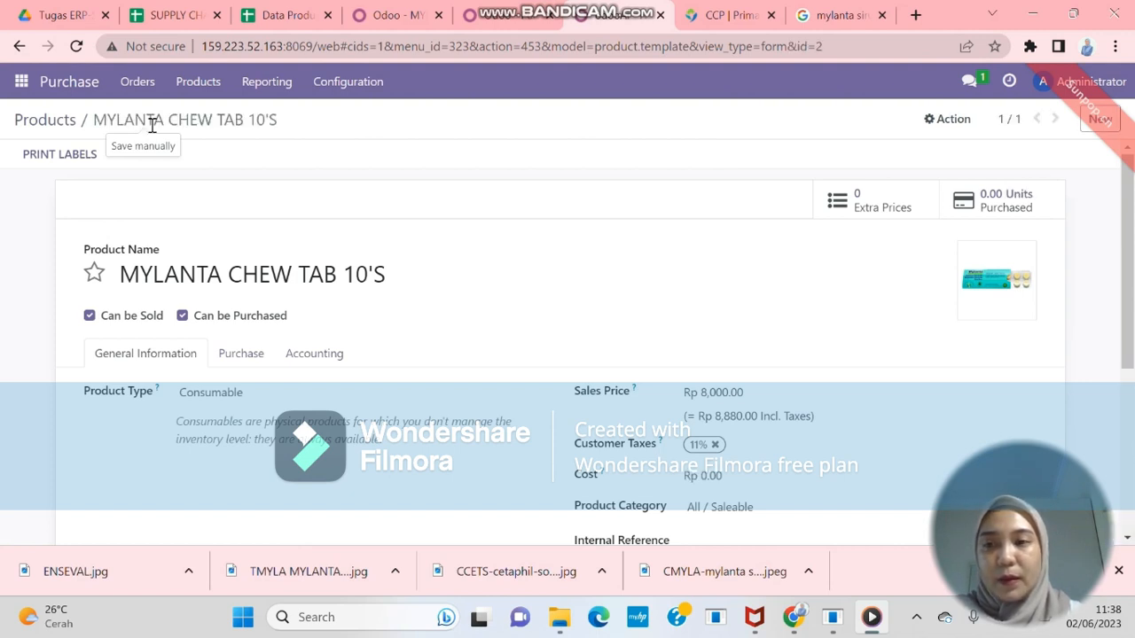
click(197, 85)
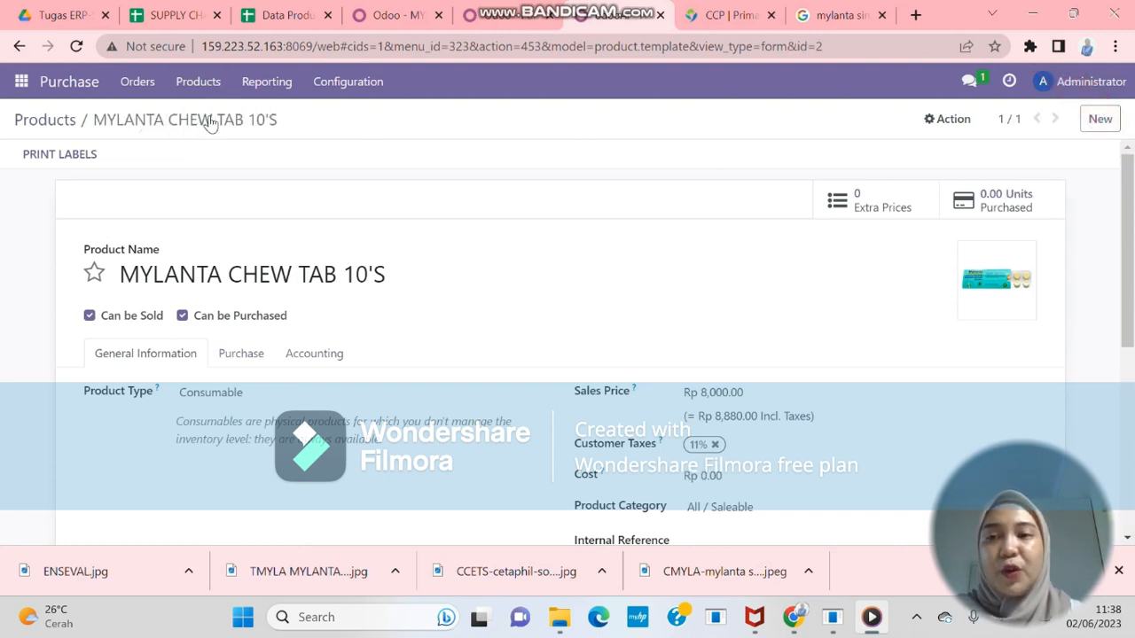
Start a new product named CETAPHIL FOAM CLEANSER 200 ML
click(209, 124)
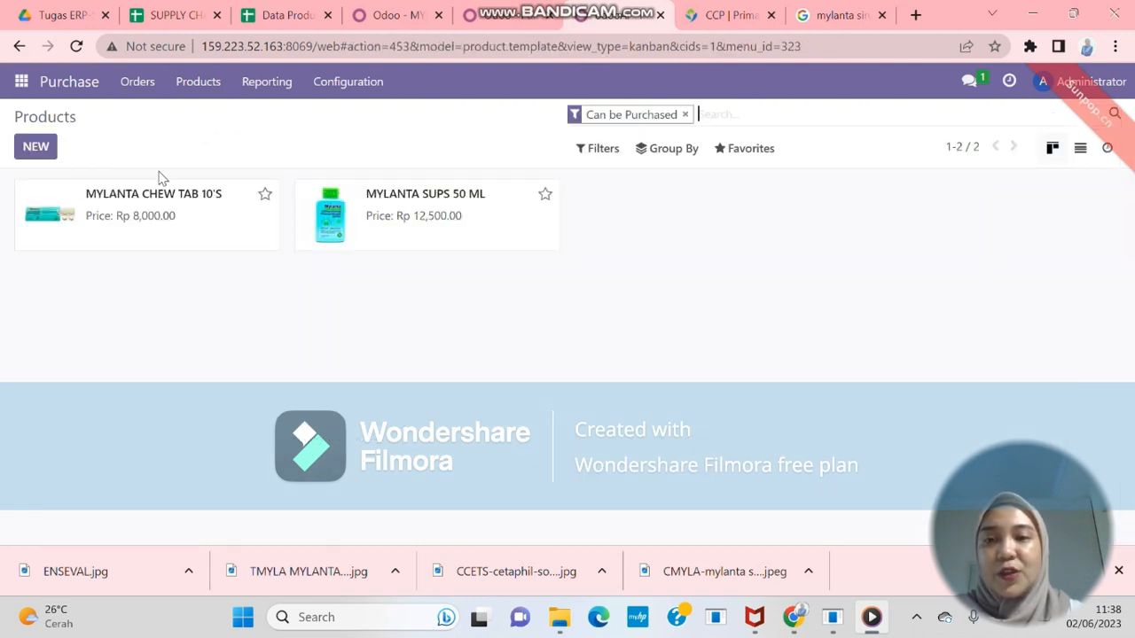
click(42, 151)
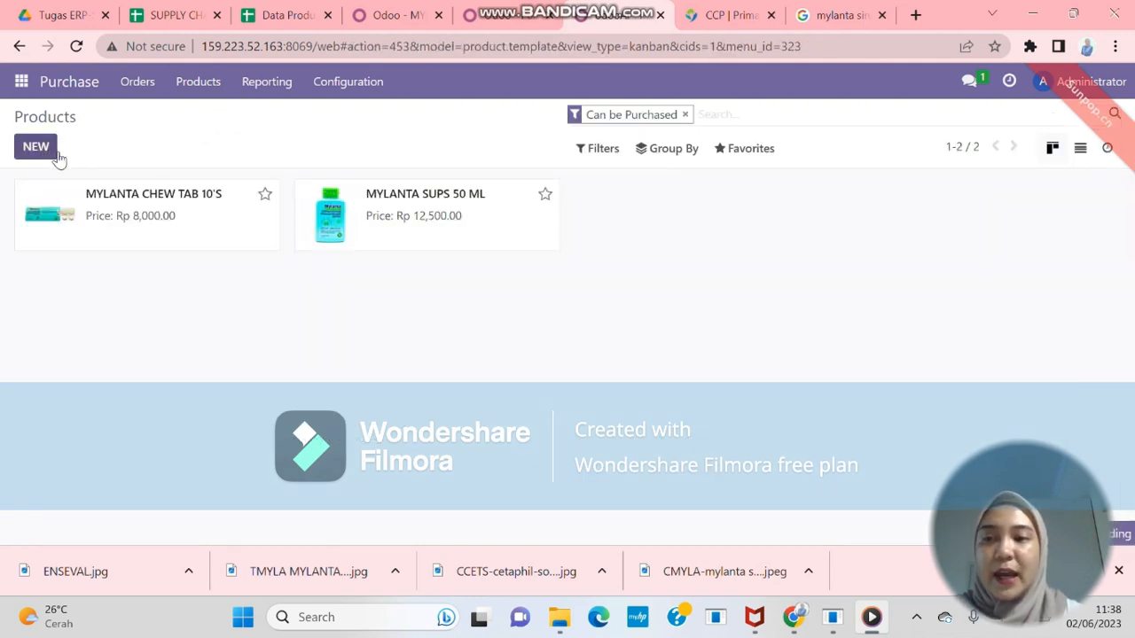
text(CTE)
key(BackSpace)
key(BackSpace)
text(ETAPHIL FOAM)
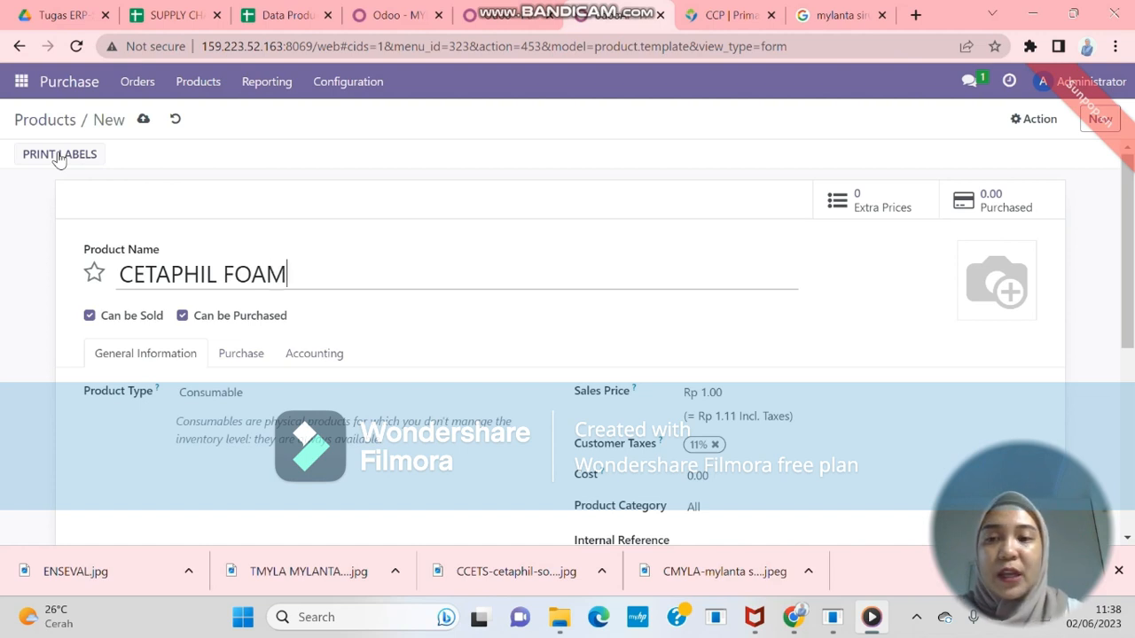
text( CLEANSER)
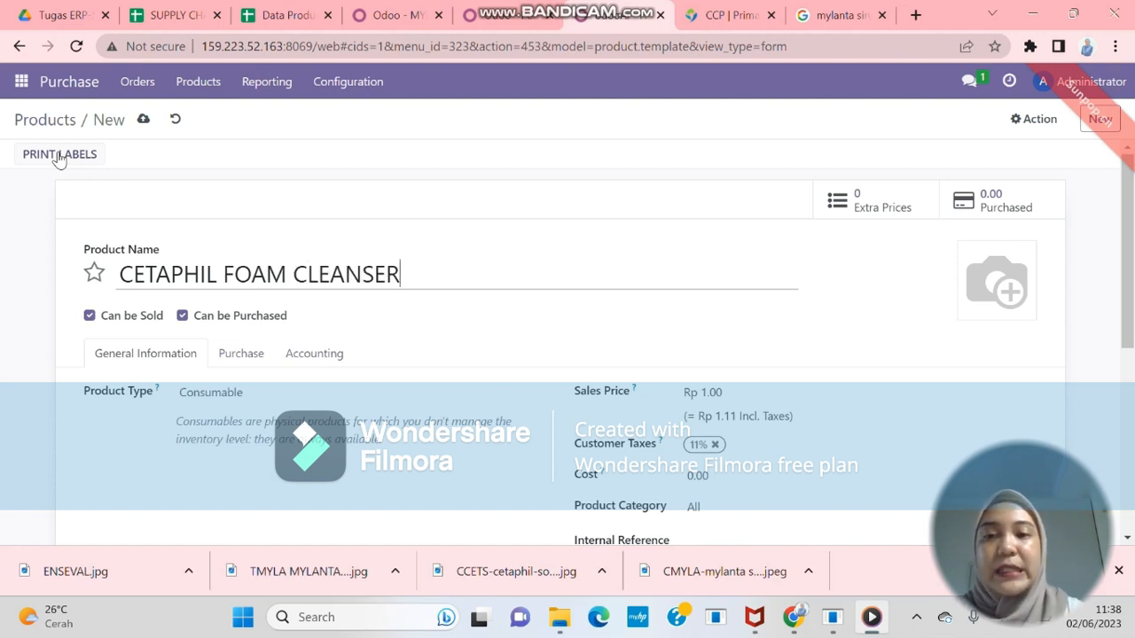
text( 200 ML)
Replace the default 1.00 sales price with Rp 185,000
scroll(56, 158, down, 1)
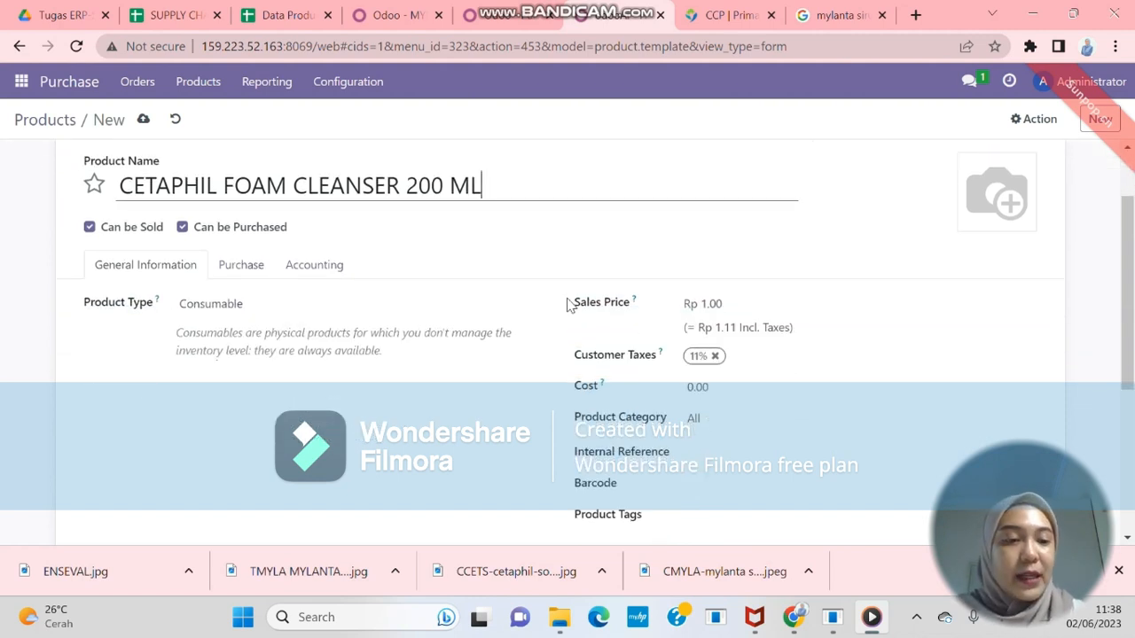
click(718, 304)
drag(722, 304, 692, 306)
text(185,000)
Give the product barcode CTP01 and create and attach a new COSMETIC tag
scroll(841, 362, down, 1)
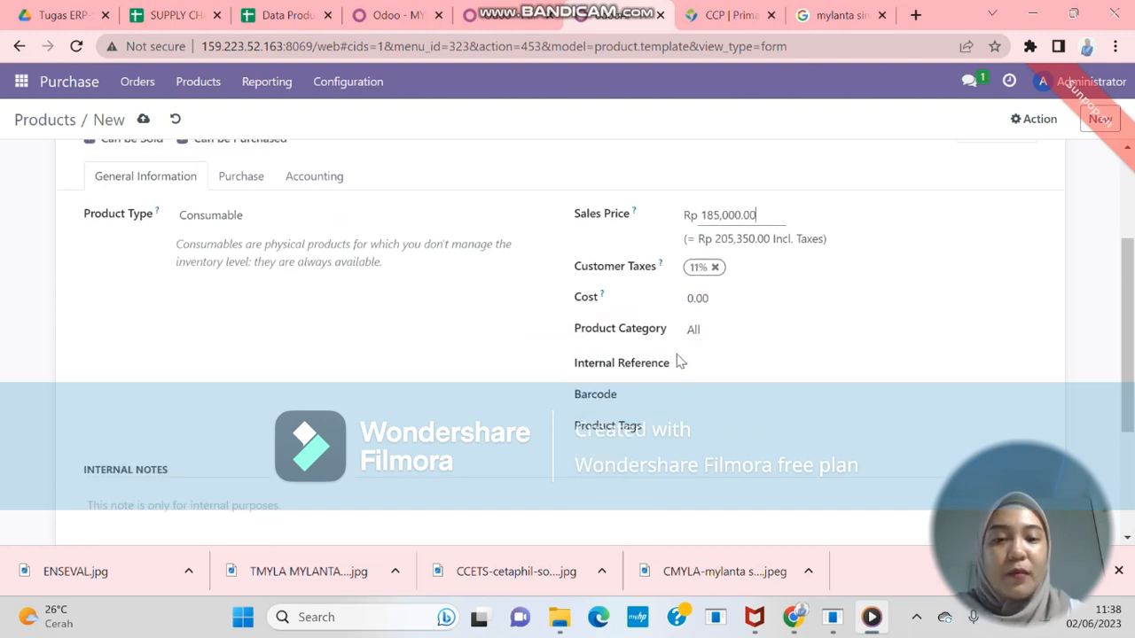
click(696, 404)
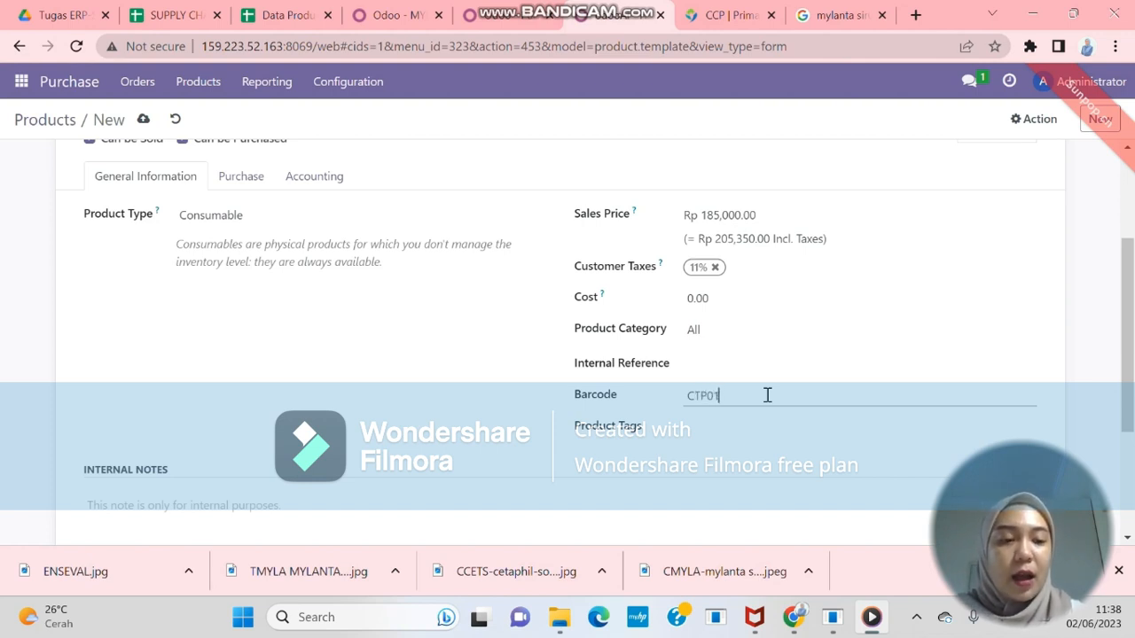
click(728, 430)
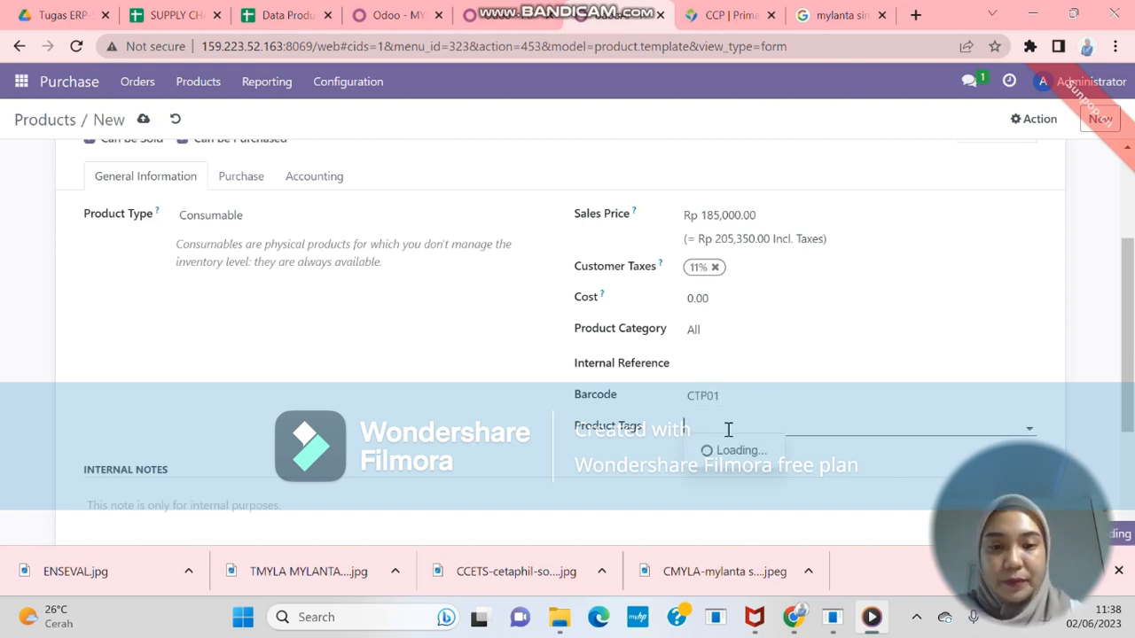
text(COSMETIC)
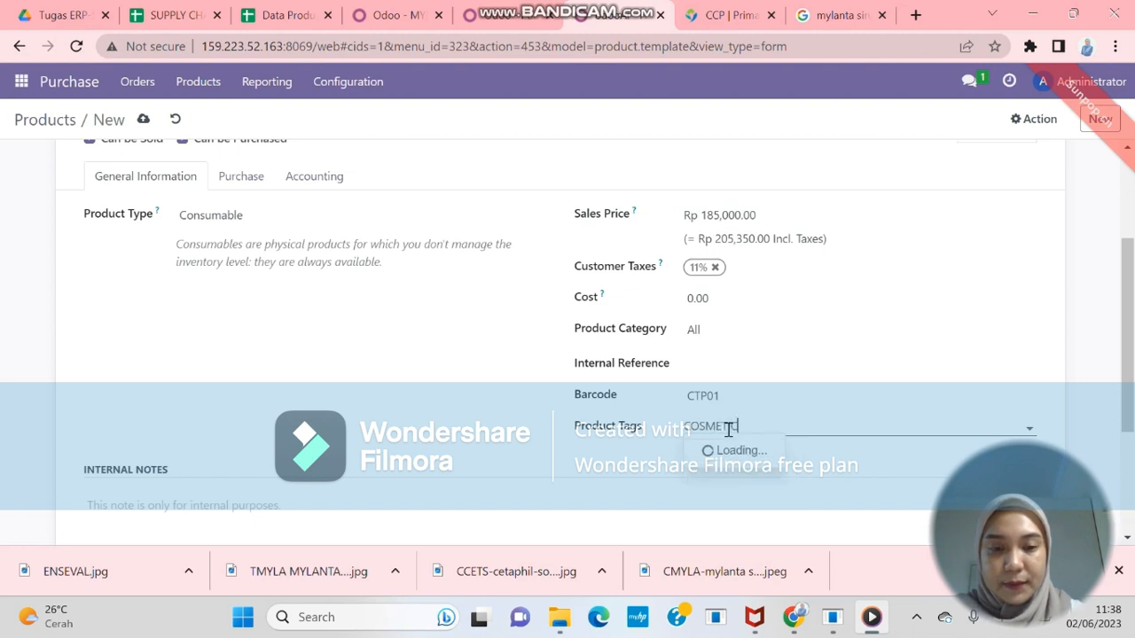
click(735, 454)
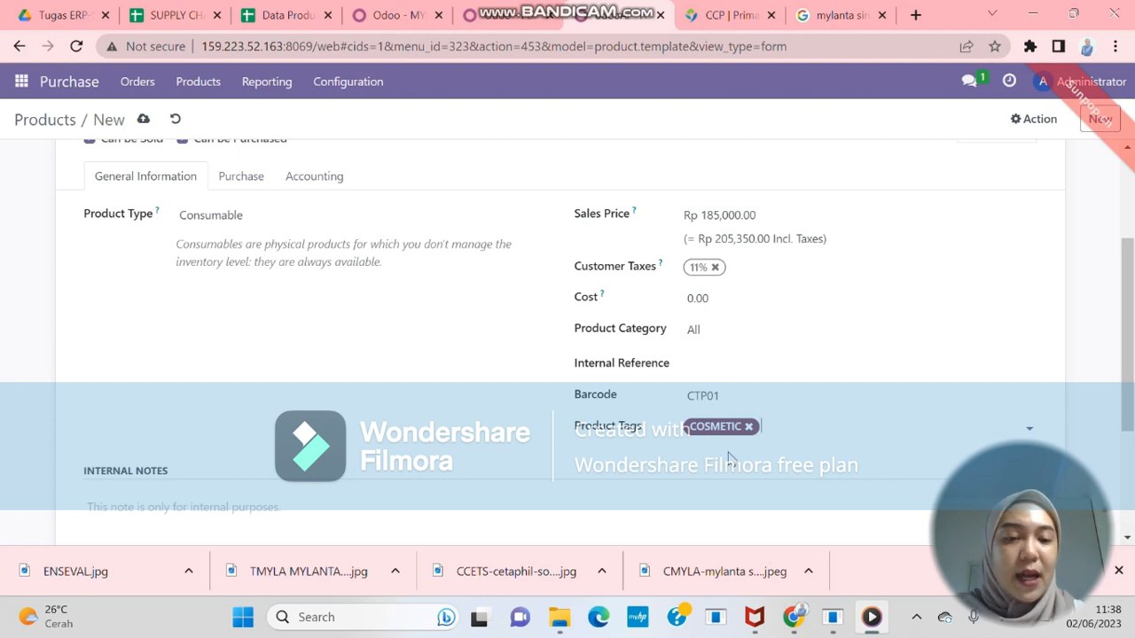
Check the product's purchase and vendor details, then return to the general information
scroll(435, 327, up, 1)
click(255, 267)
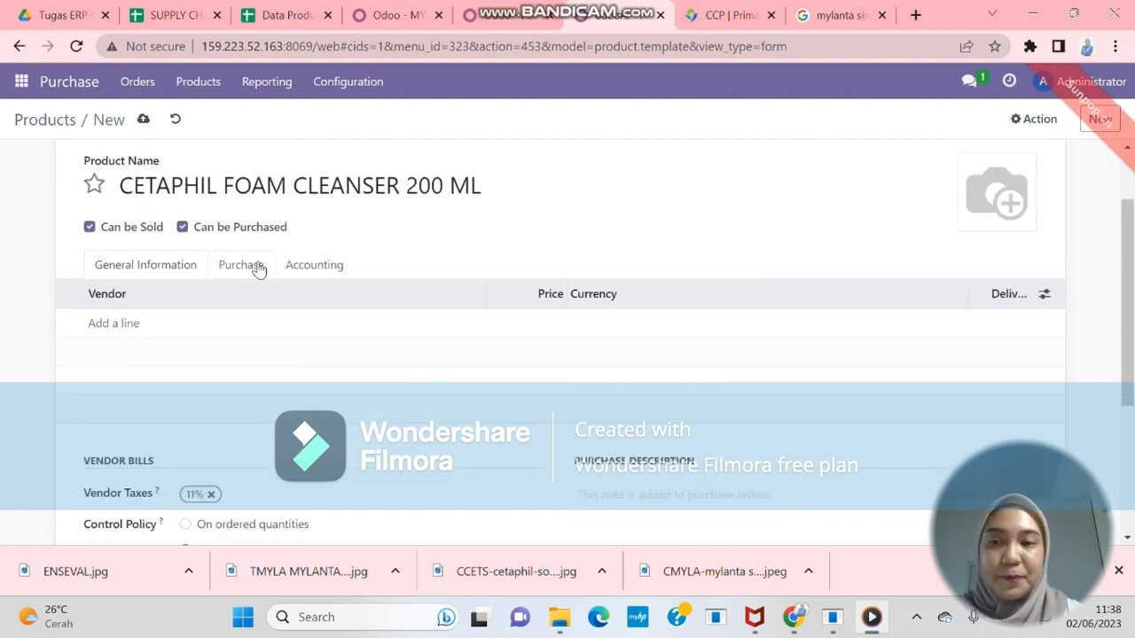
scroll(256, 266, down, 1)
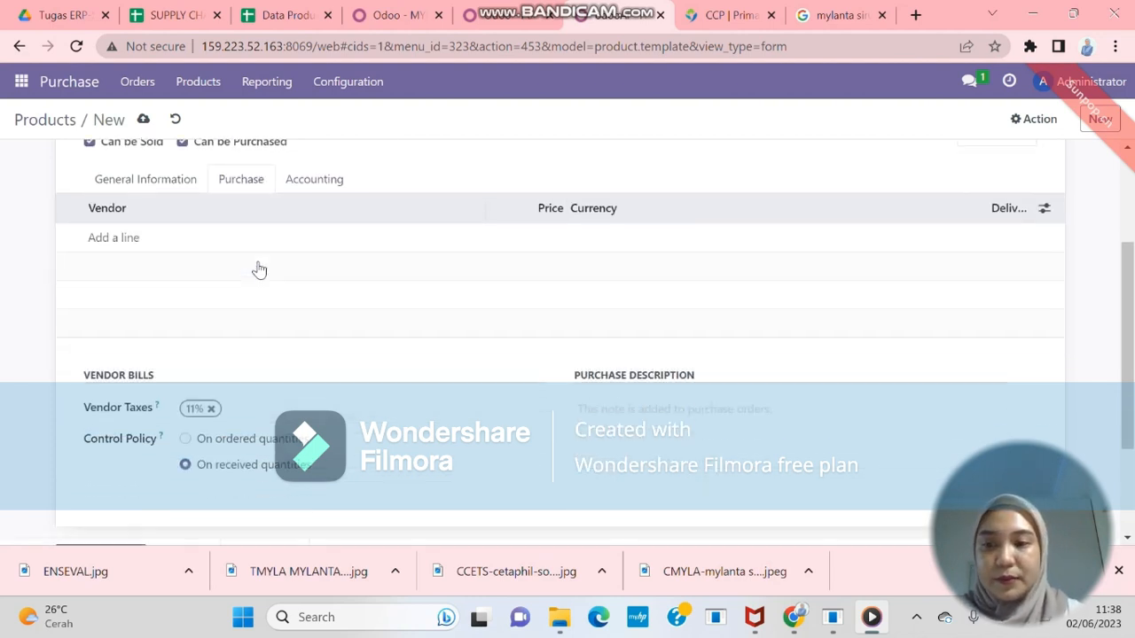
scroll(254, 266, up, 1)
click(164, 276)
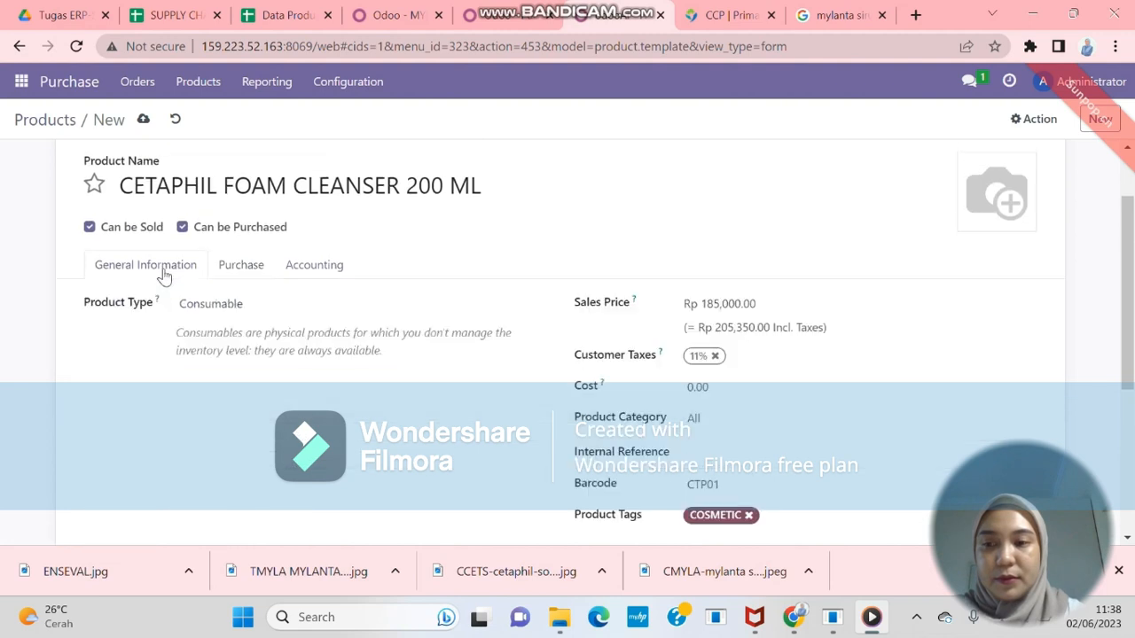
scroll(178, 195, up, 1)
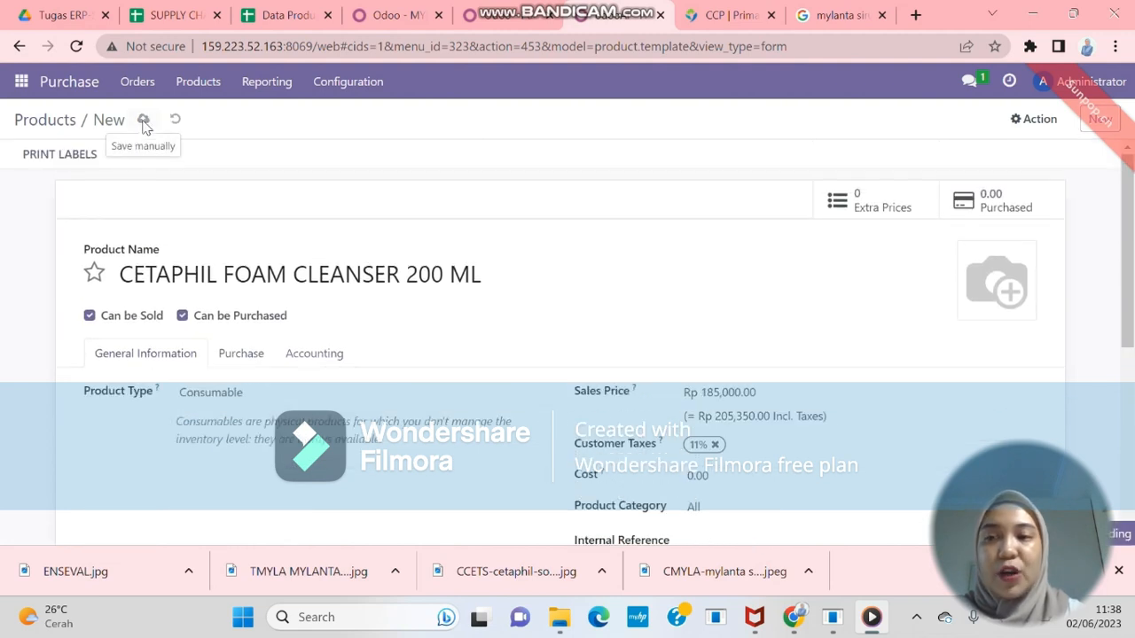
Save the Cetaphil product, then reopen CETAPHIL FOAM CLEANSER 200 ML from the catalogue and save it
click(144, 121)
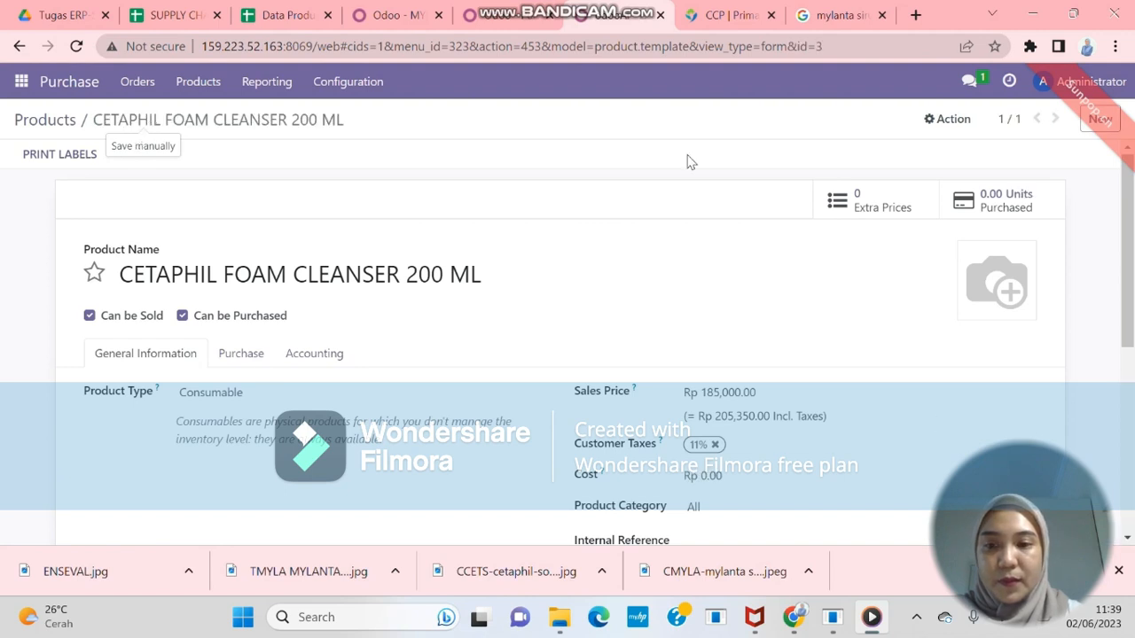
click(198, 80)
click(208, 115)
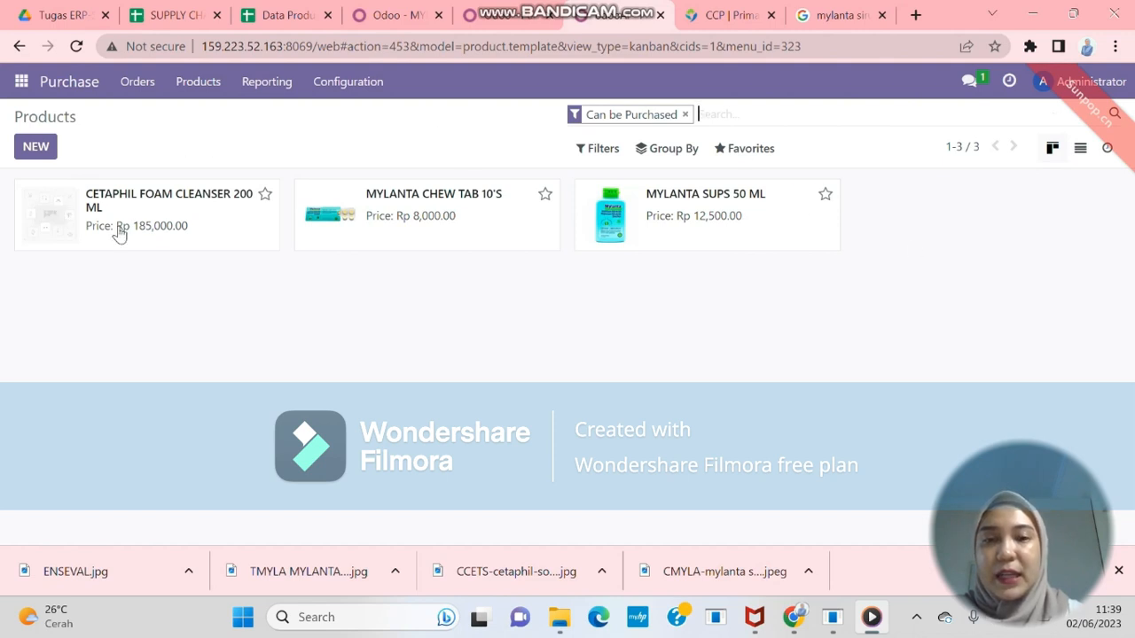
click(53, 226)
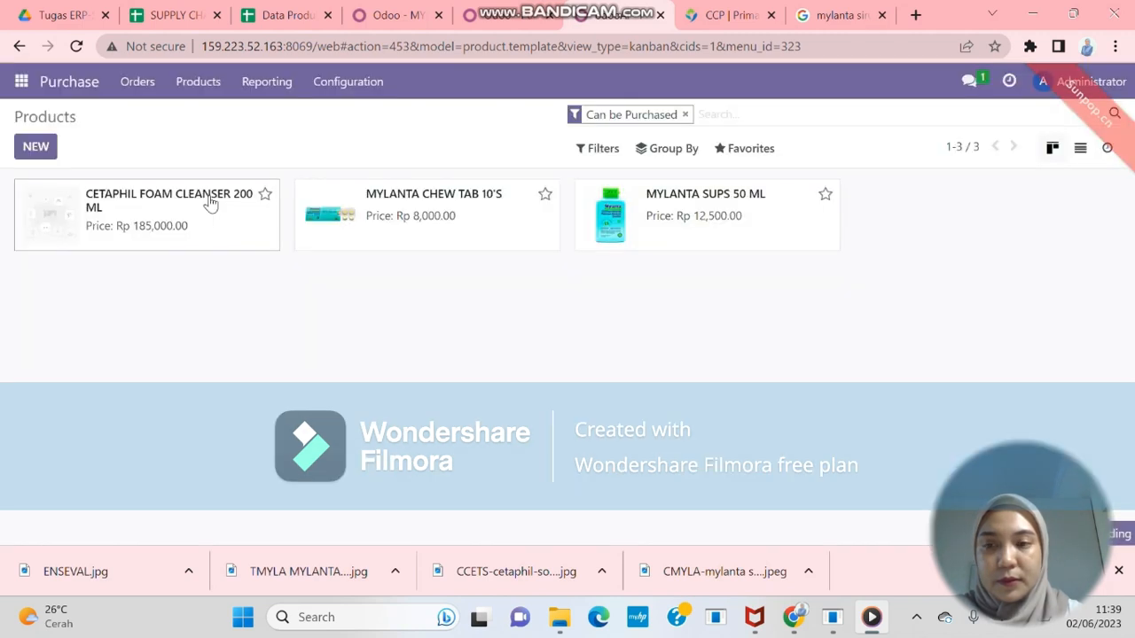
click(210, 203)
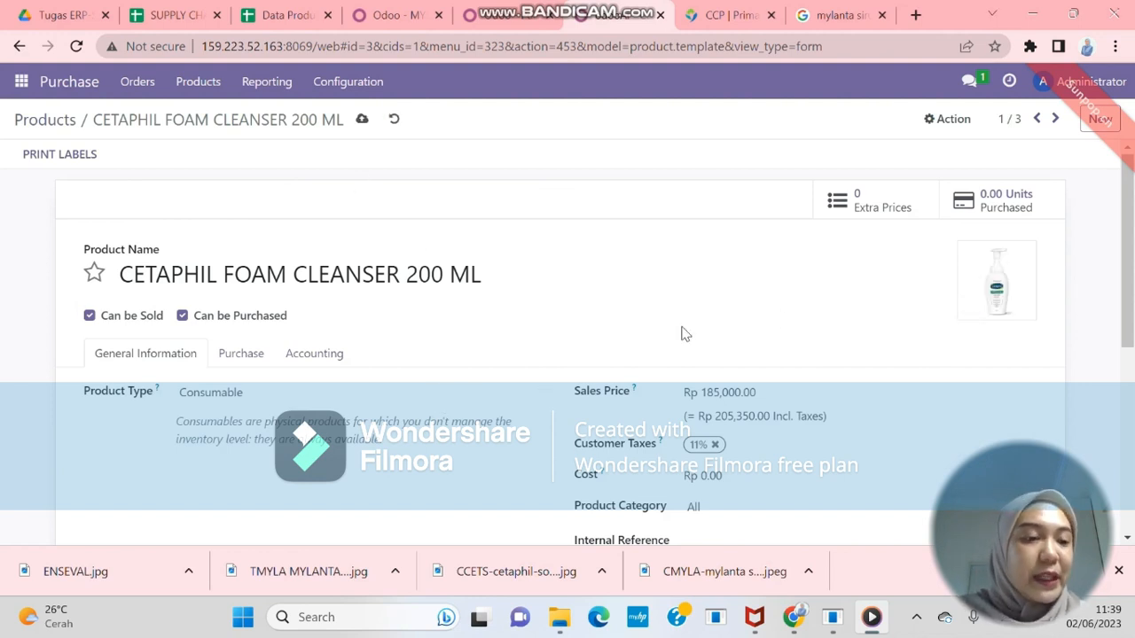
click(362, 121)
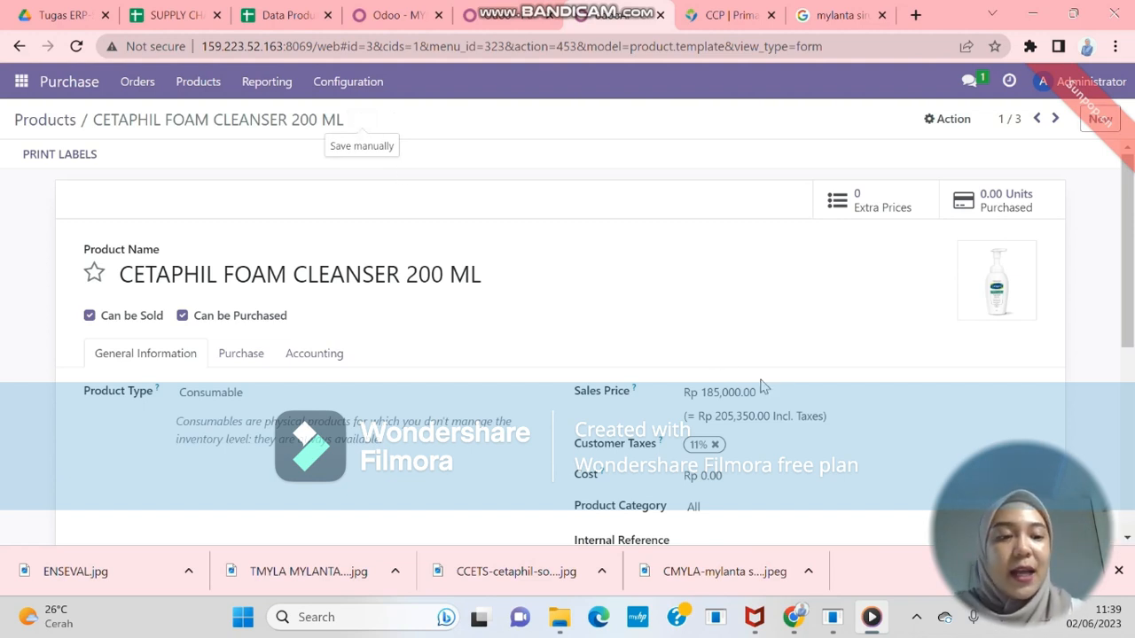
scroll(786, 407, down, 3)
scroll(786, 408, up, 2)
scroll(789, 408, up, 1)
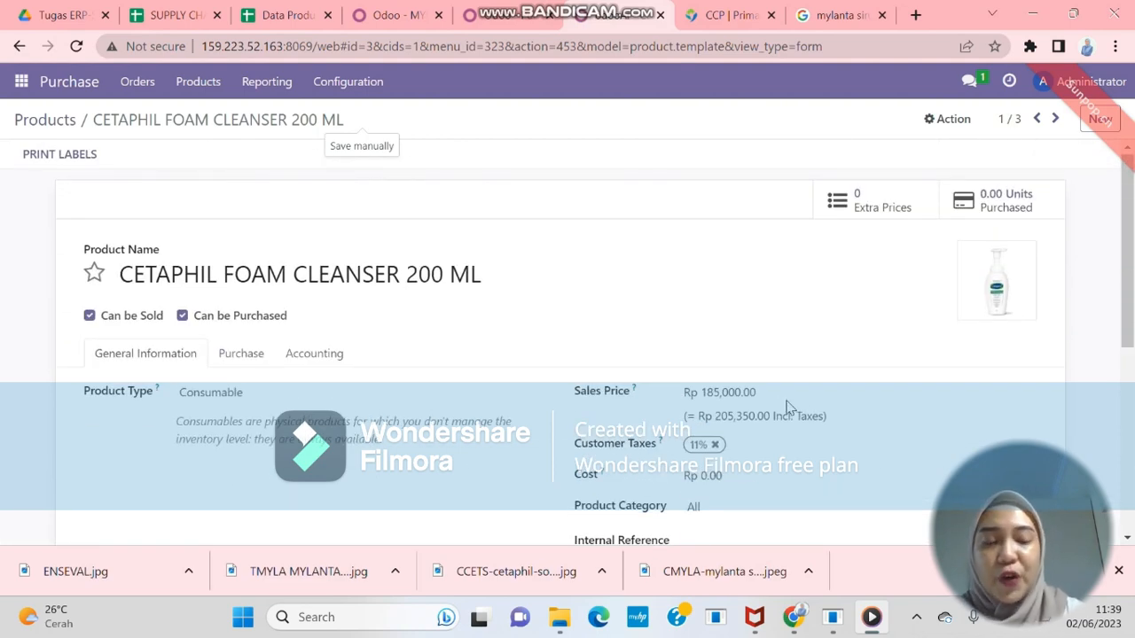
Open the Purchase app's Purchase Orders list, showing confirmed orders P00002 and P00001
click(137, 82)
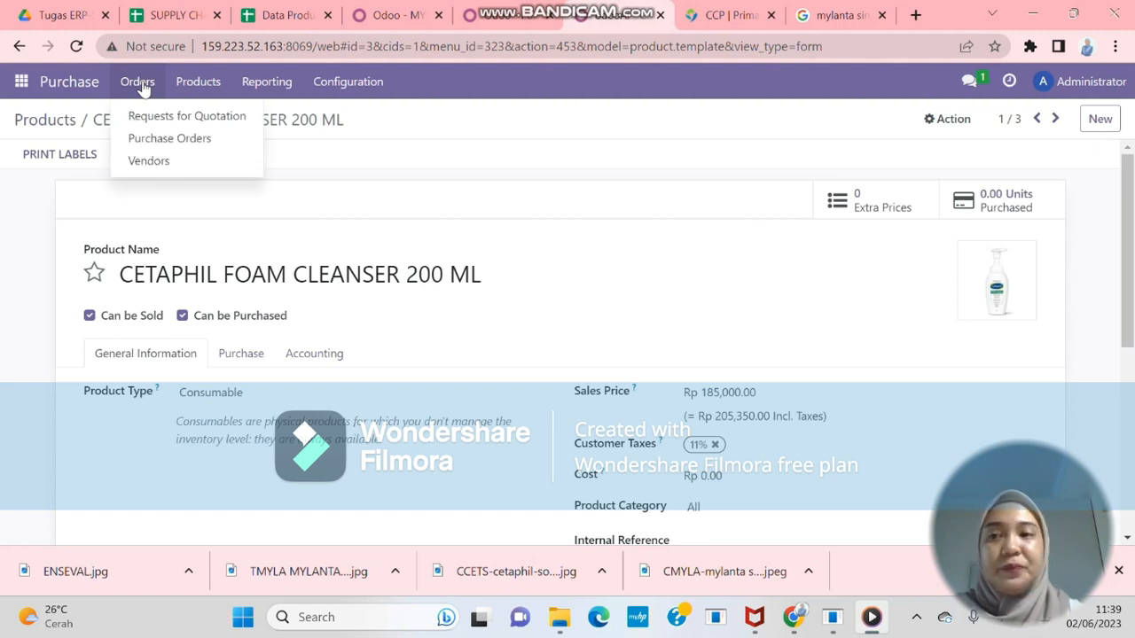
mouse_move(177, 93)
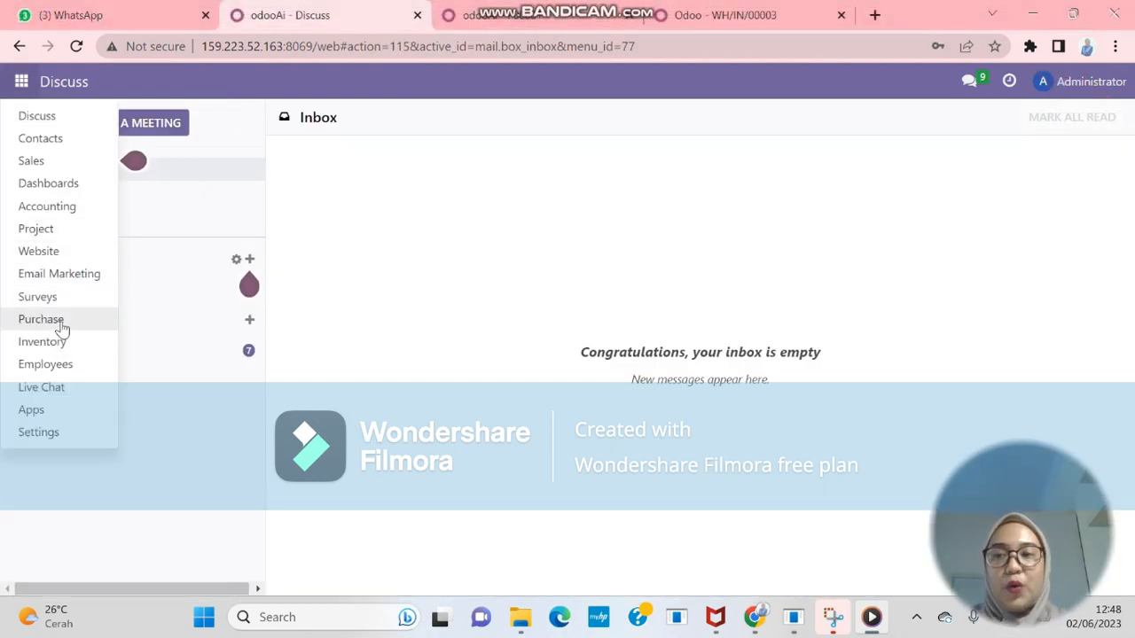
click(61, 323)
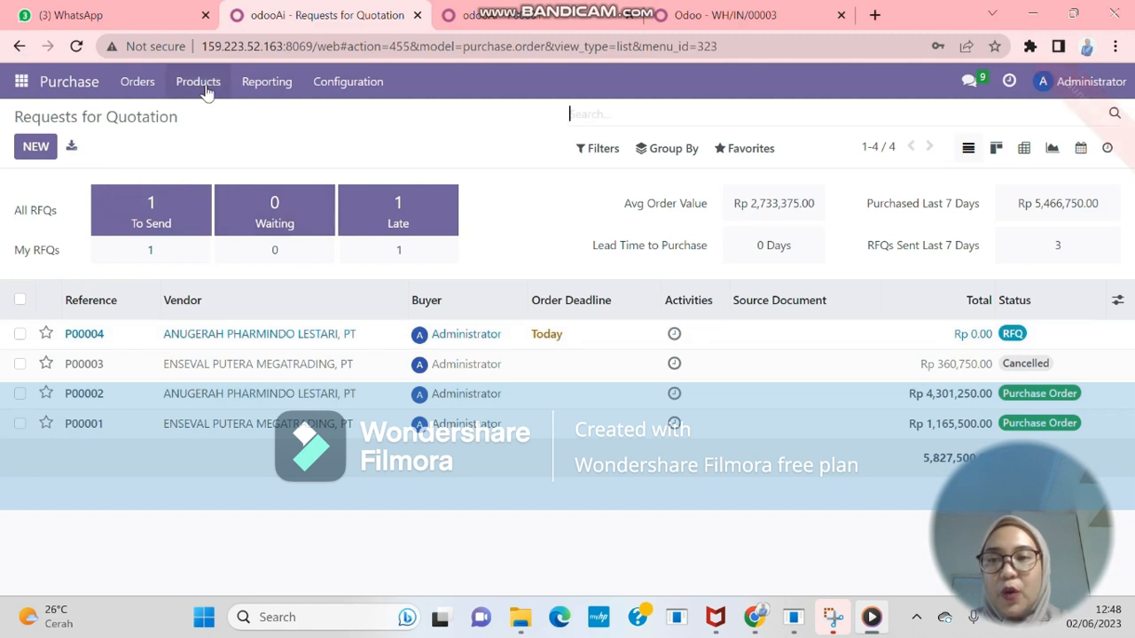
click(152, 91)
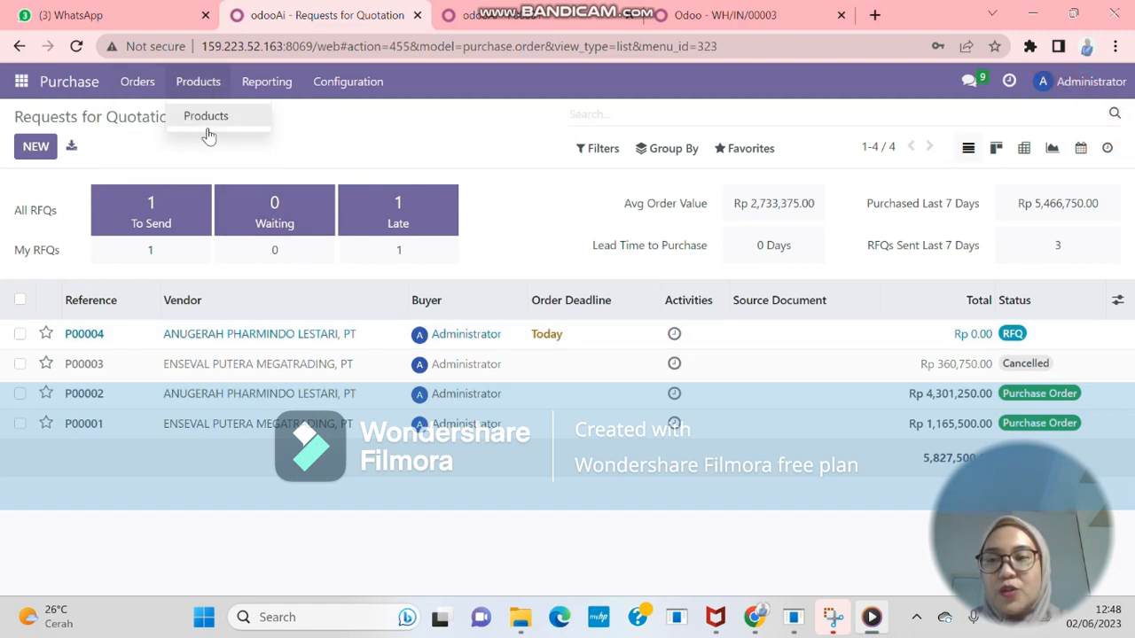
click(163, 137)
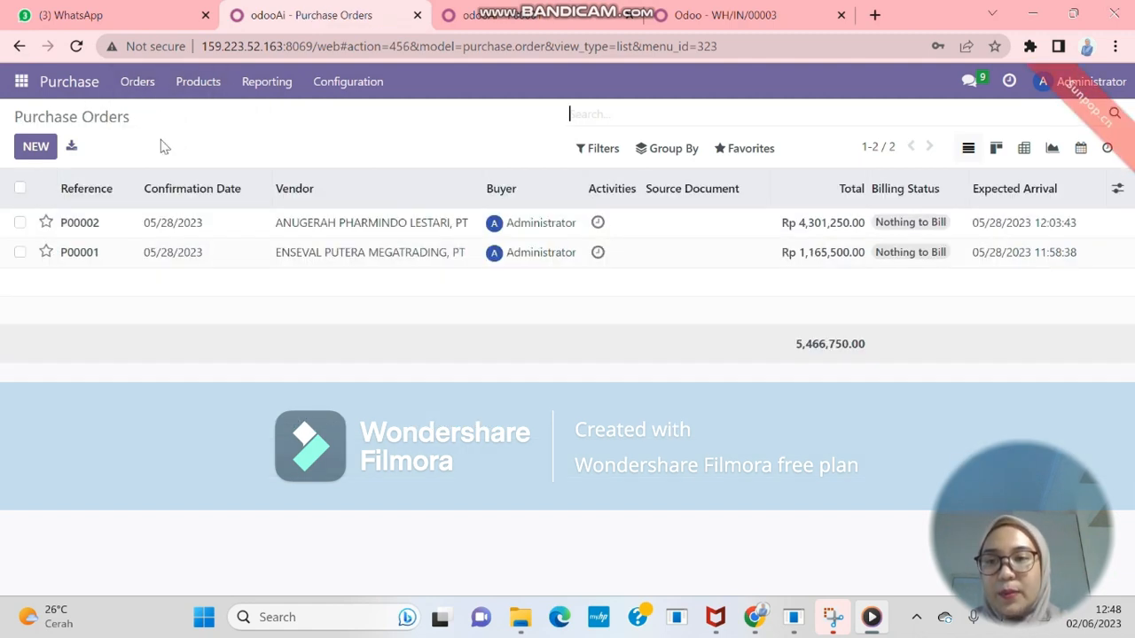
Start an RFQ from ENSEVAL PUTERA MEGATRADING, PT with 100 MYLANTA CHEW TAB 10'S
click(35, 148)
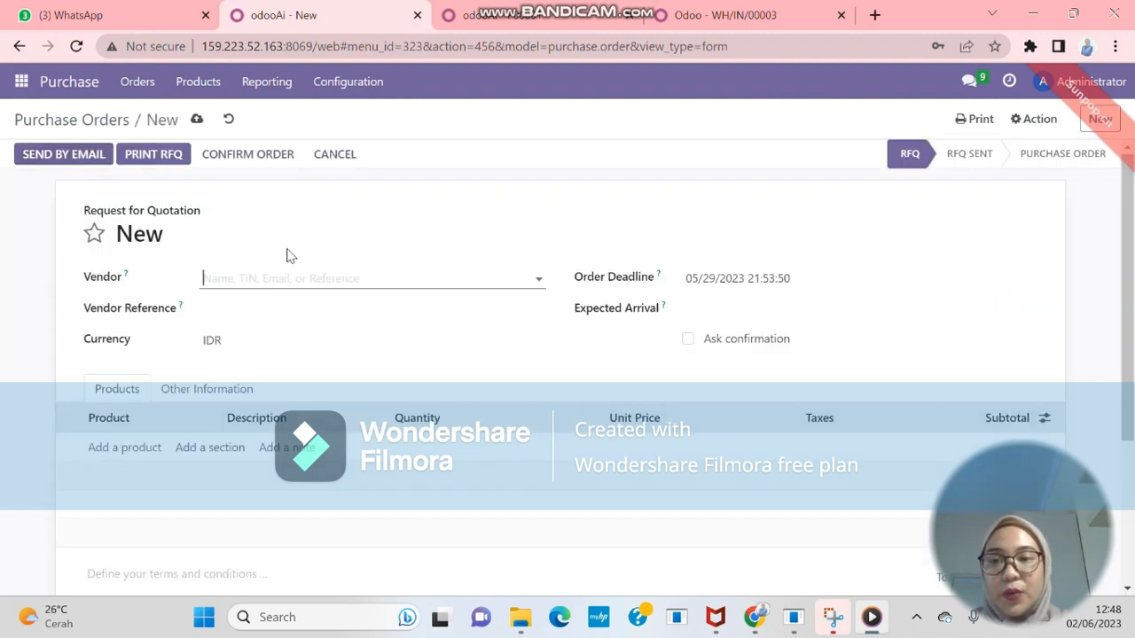
text(enseval)
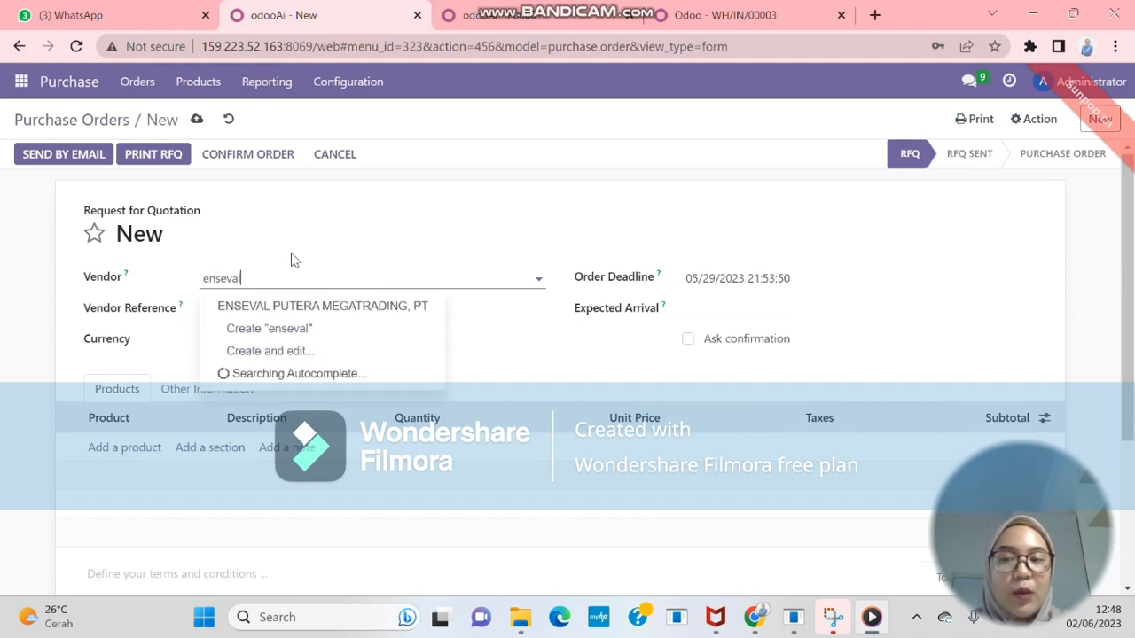
click(324, 308)
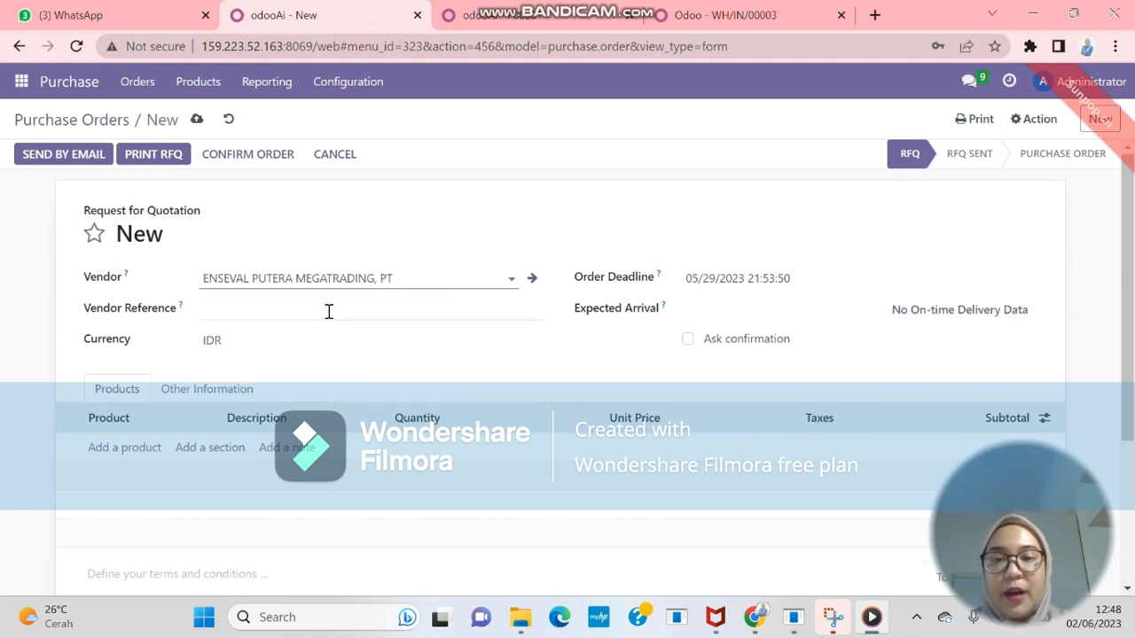
click(126, 449)
text(mylan)
click(186, 477)
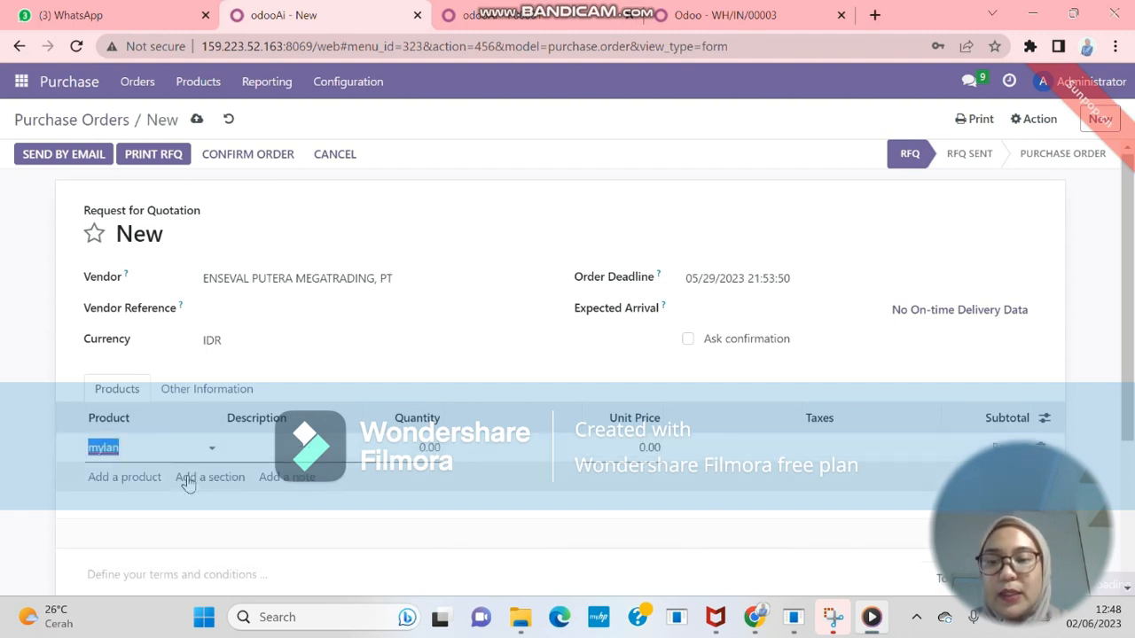
click(425, 453)
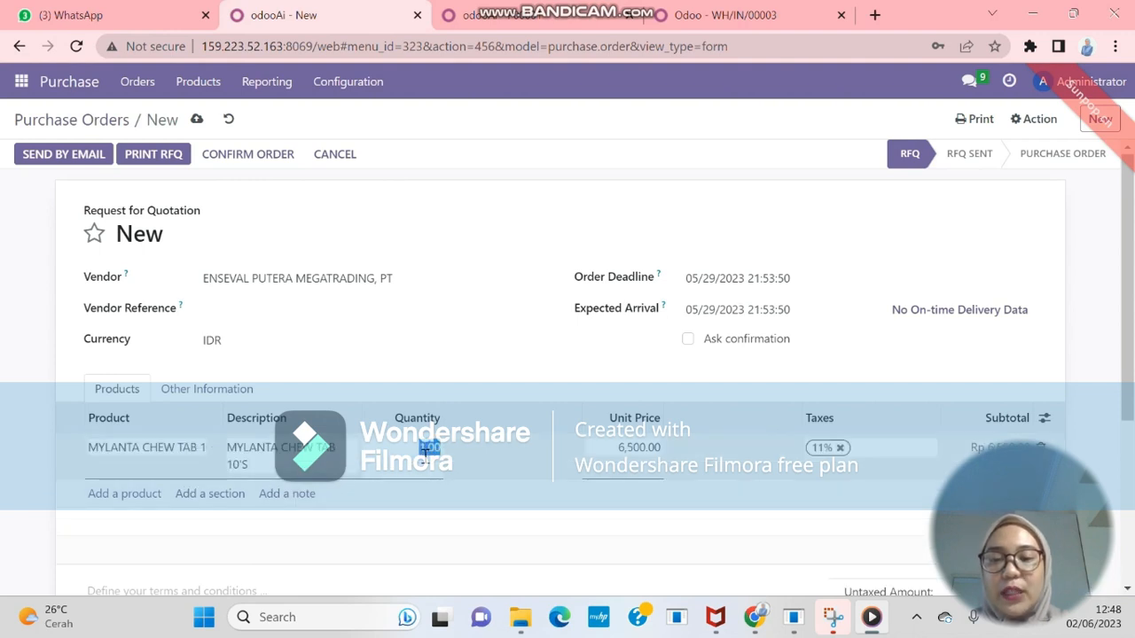
text(100)
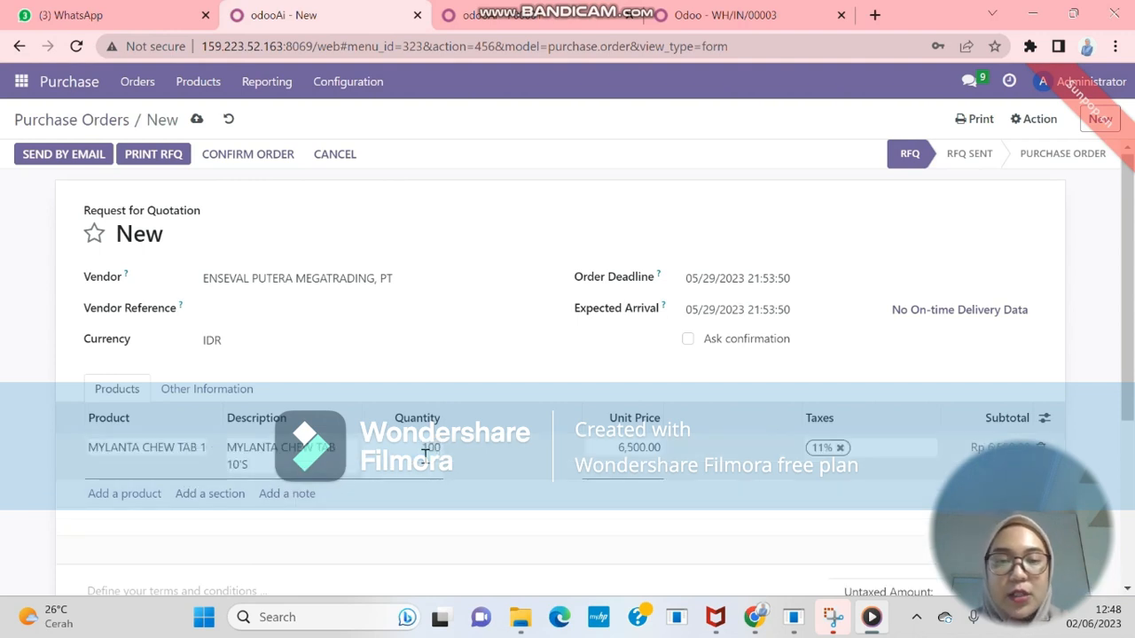
key(Return)
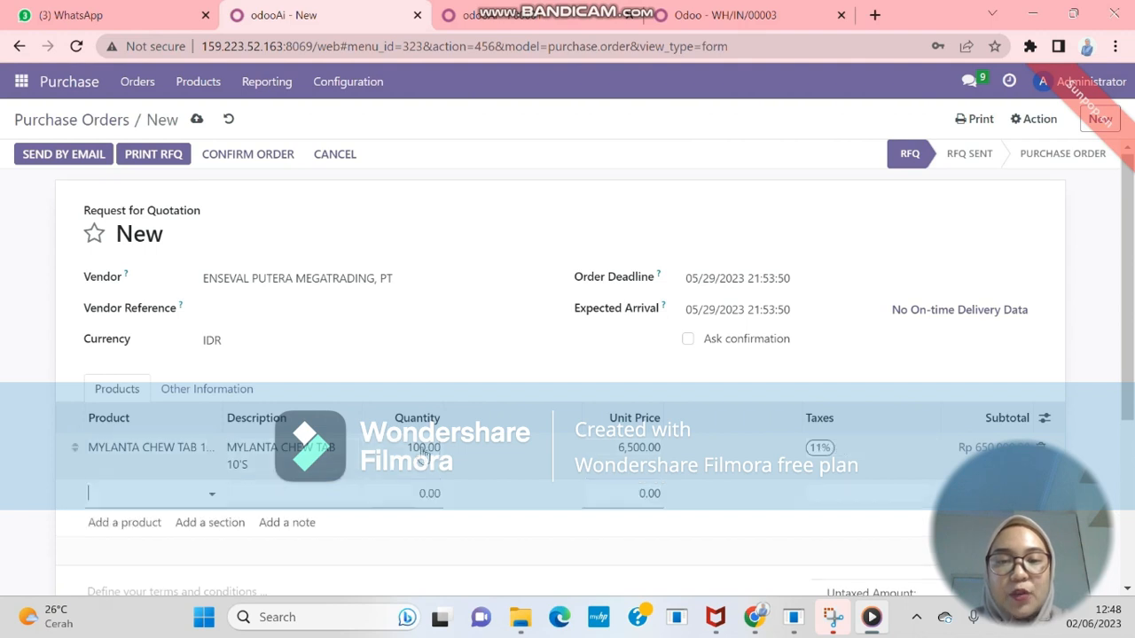
Add a second line of 50 MYLANTA SUPS 50 ML, bringing the total to Rp 1,165,500.00
text(mylanta)
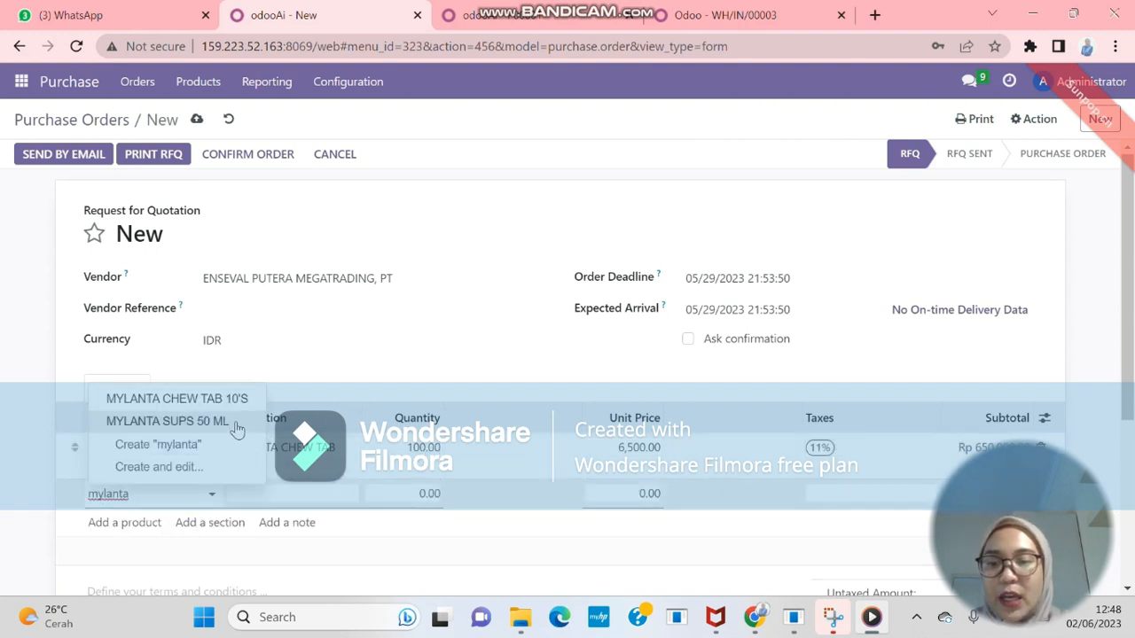
click(237, 426)
click(434, 502)
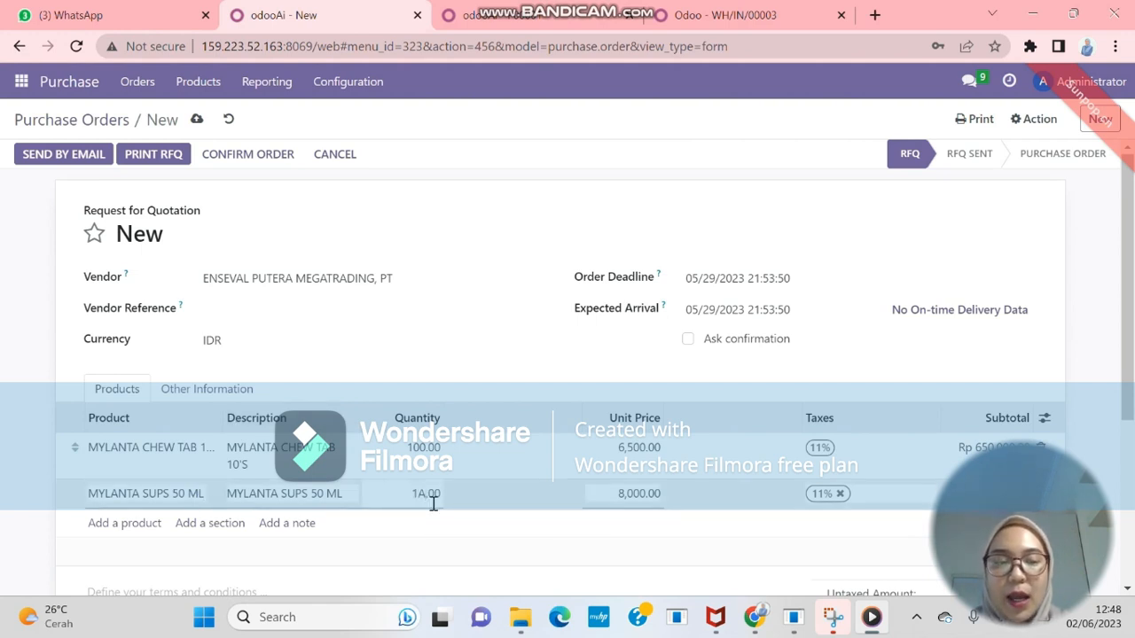
double_click(434, 502)
text(50)
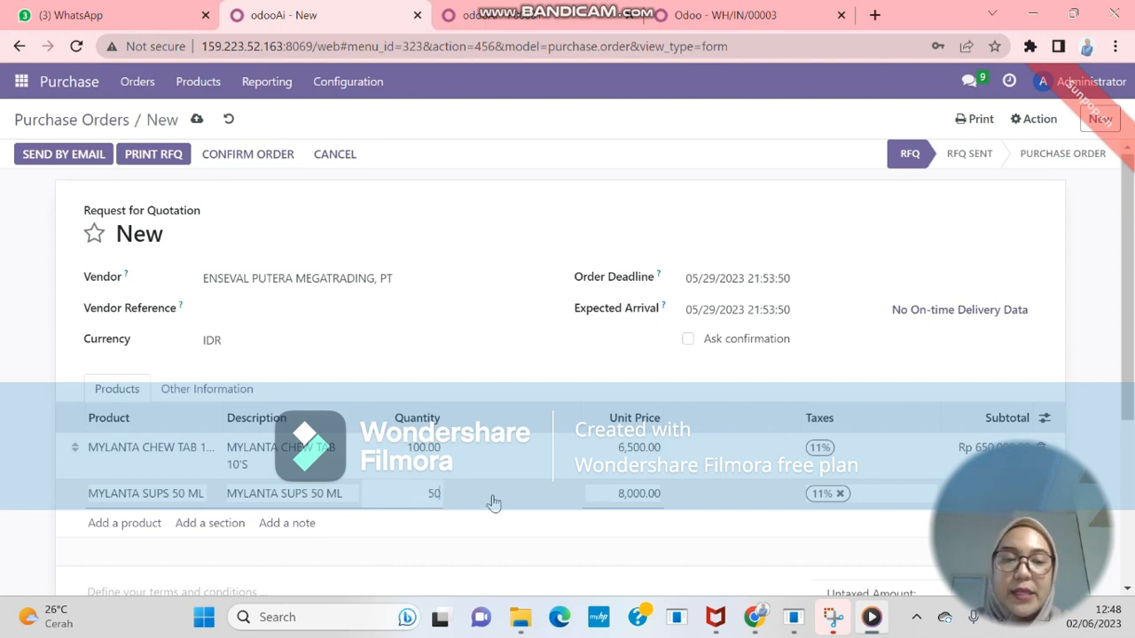
key(Return)
scroll(1132, 411, down, 1)
drag(1132, 411, 1132, 375)
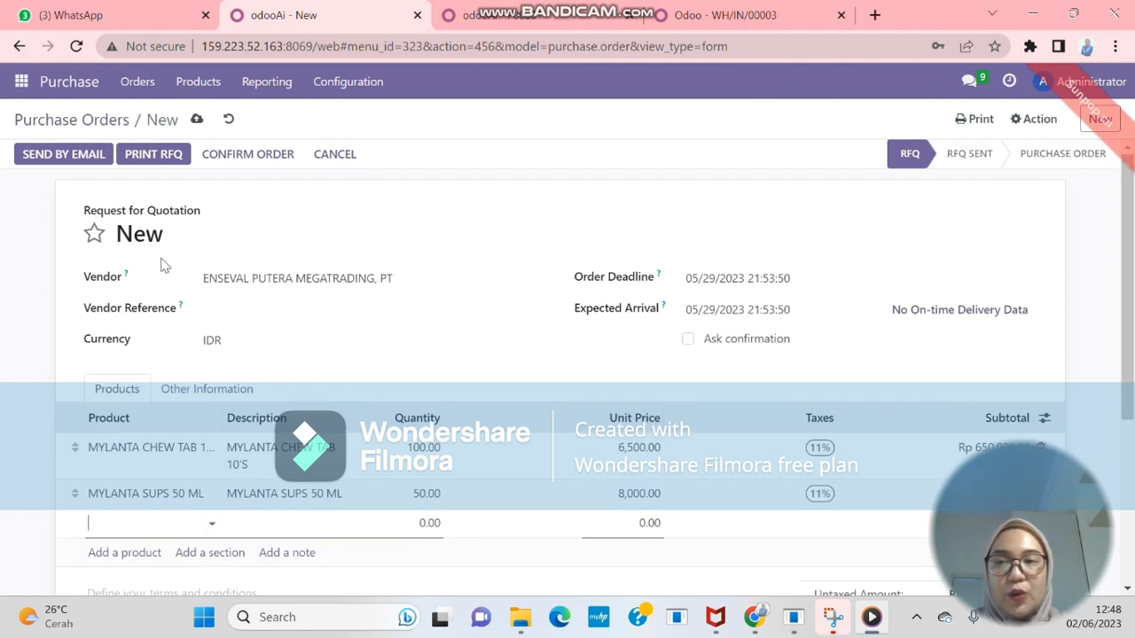
Email RFQ P00005 with RFQ_P00005.pdf to the vendor, marking it RFQ Sent
click(73, 156)
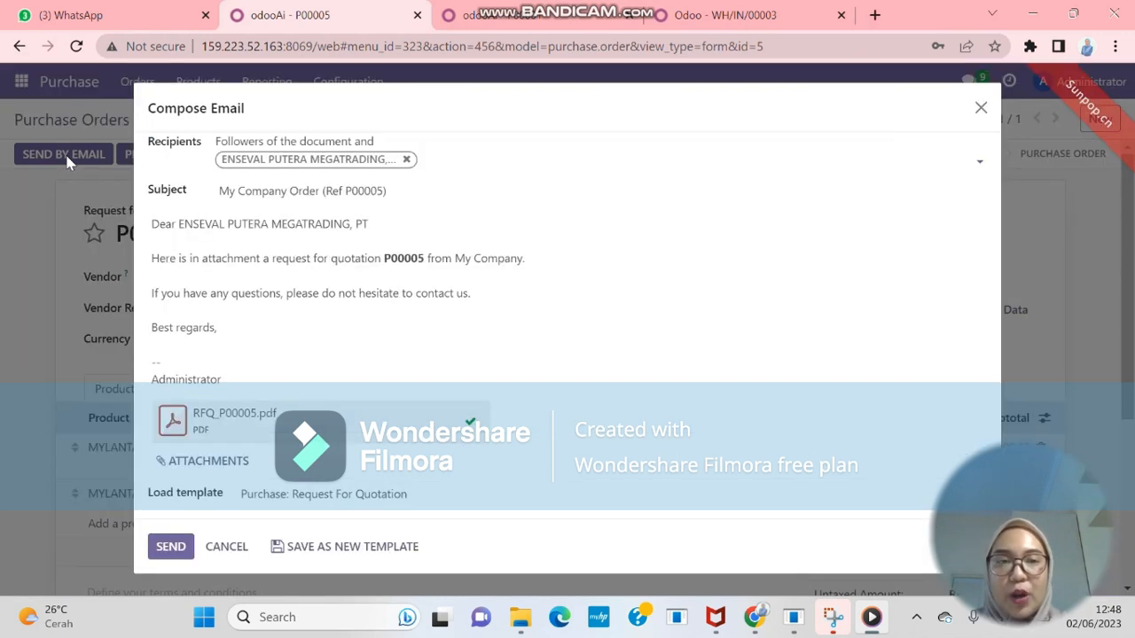
click(169, 547)
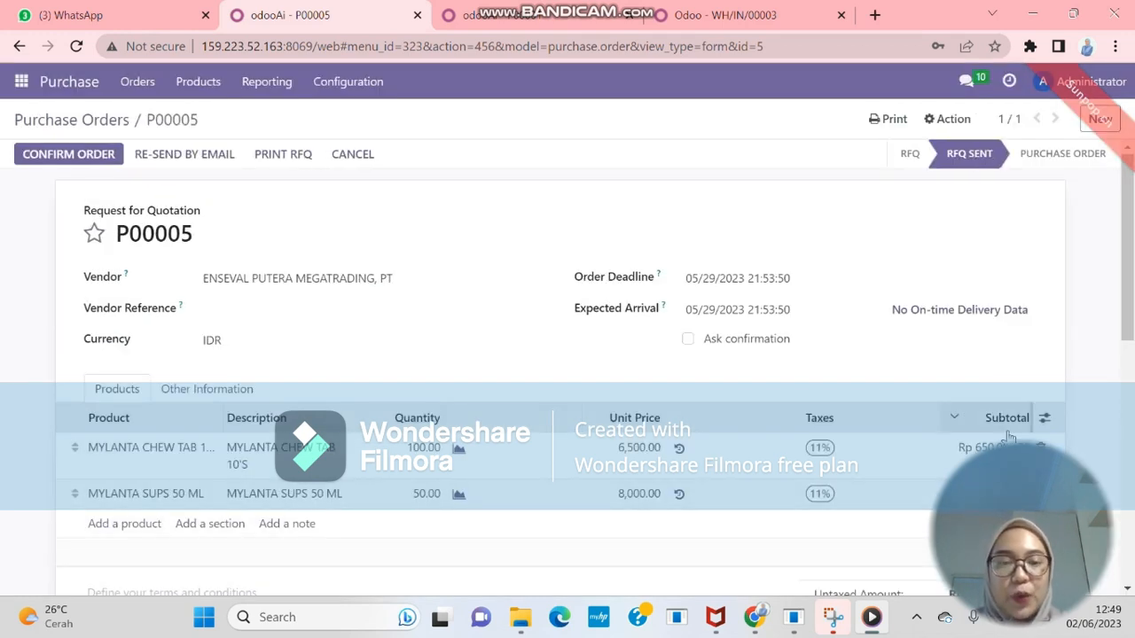
scroll(1128, 355, down, 3)
drag(1131, 356, 1123, 211)
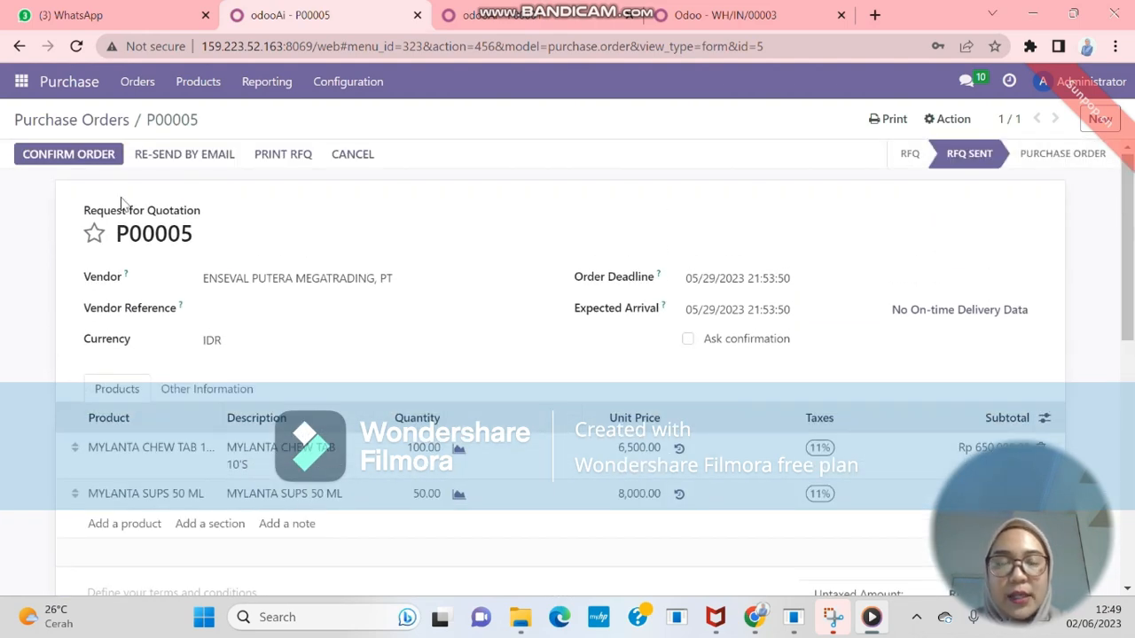
Confirm P00005 as a purchase order and email PO_P00005.pdf to ENSEVAL
click(105, 157)
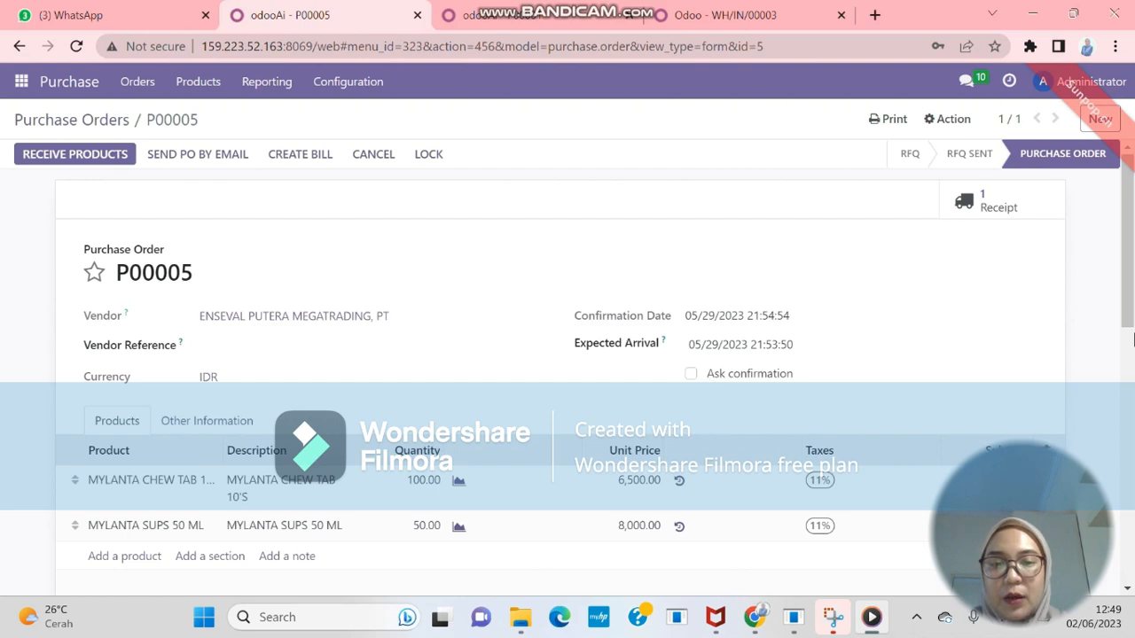
mouse_move(1128, 297)
mouse_down()
mouse_move(1128, 464)
mouse_move(1128, 284)
mouse_up()
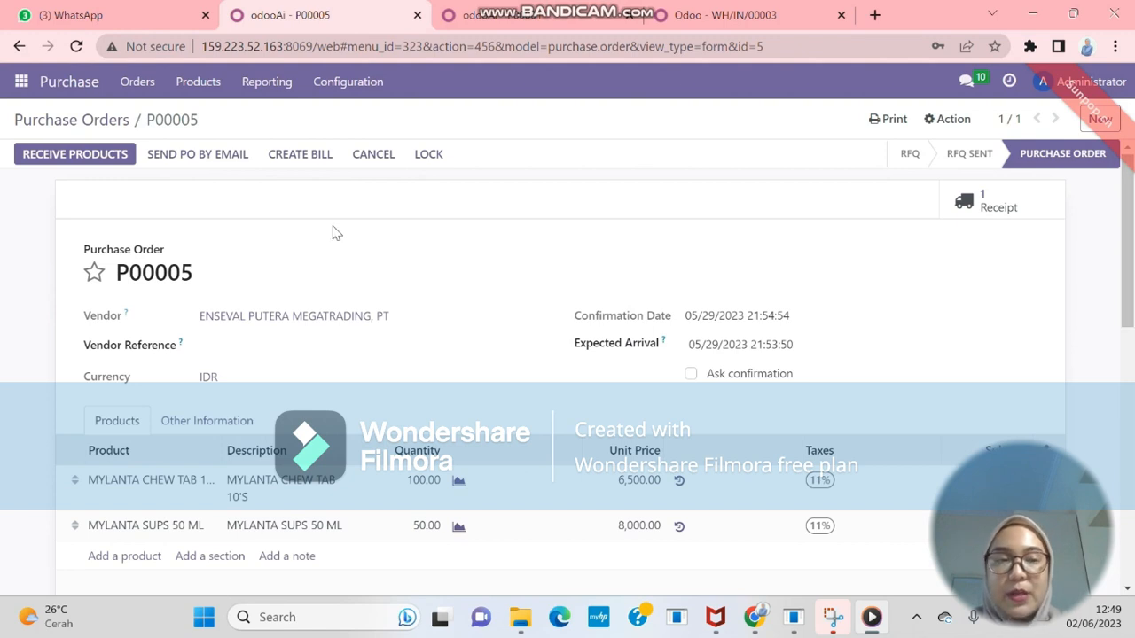
click(240, 163)
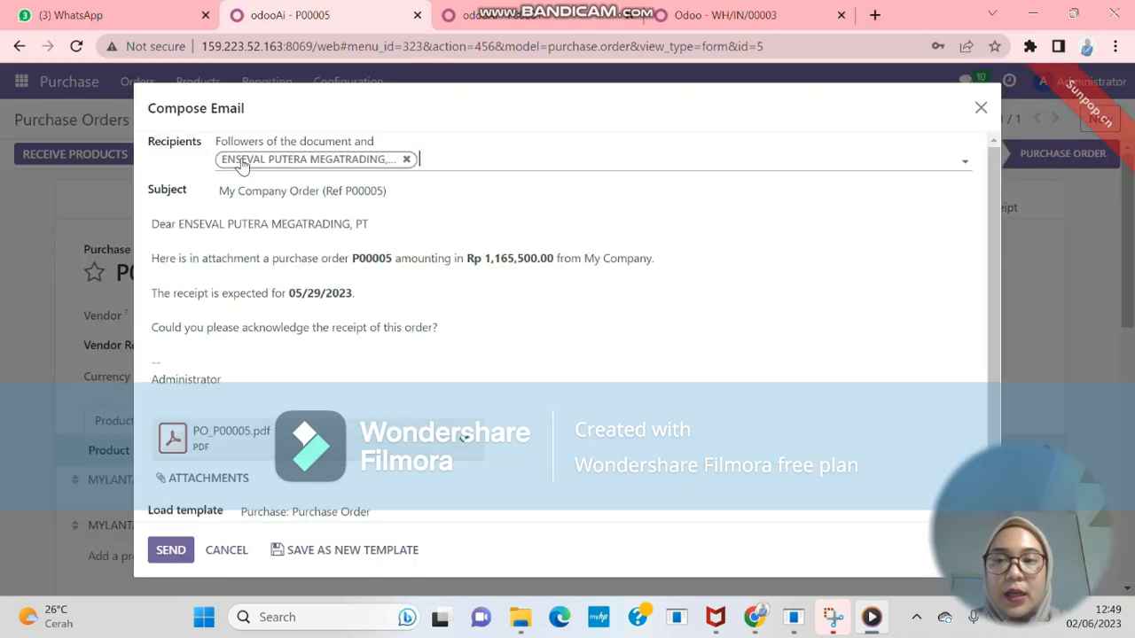
click(171, 548)
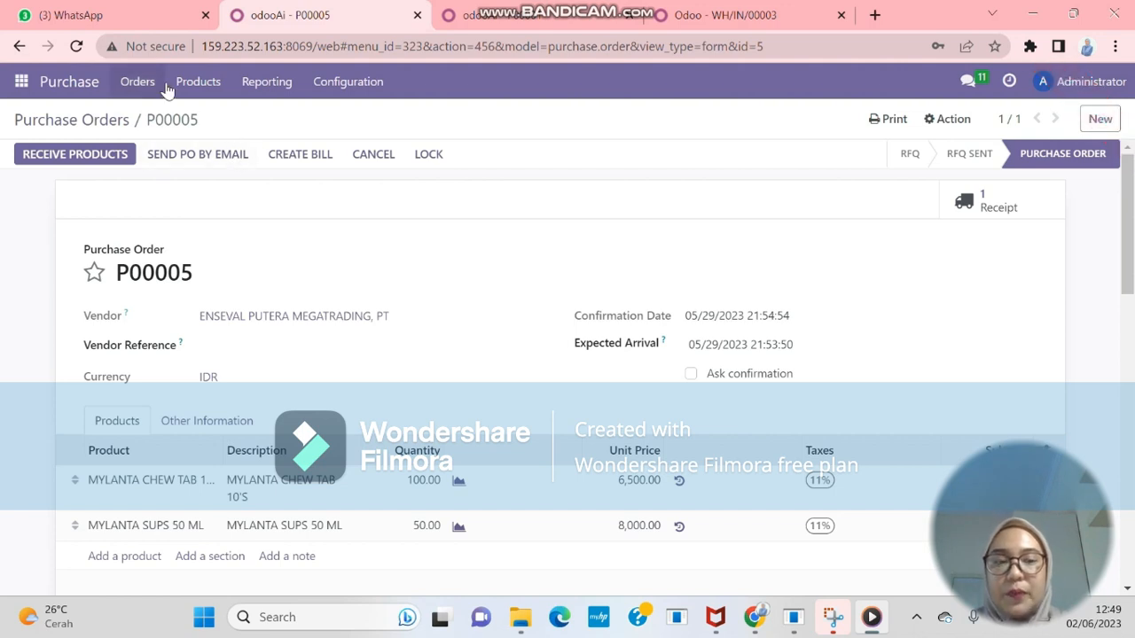
Return to the Purchase Orders list, check P00005, and start a new quotation
click(139, 82)
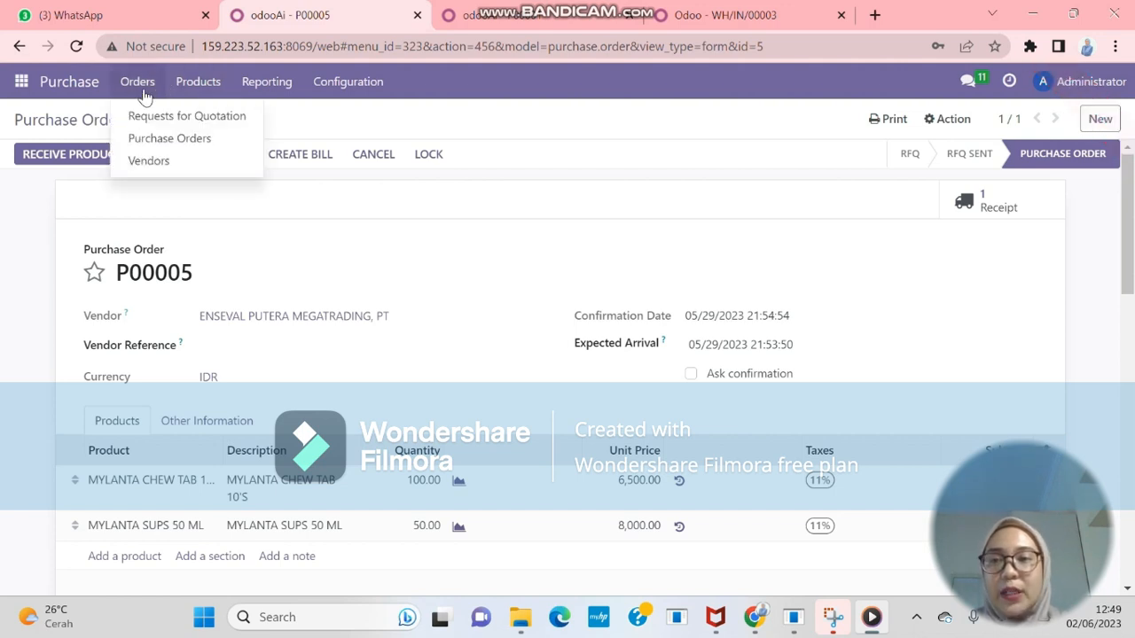
click(157, 139)
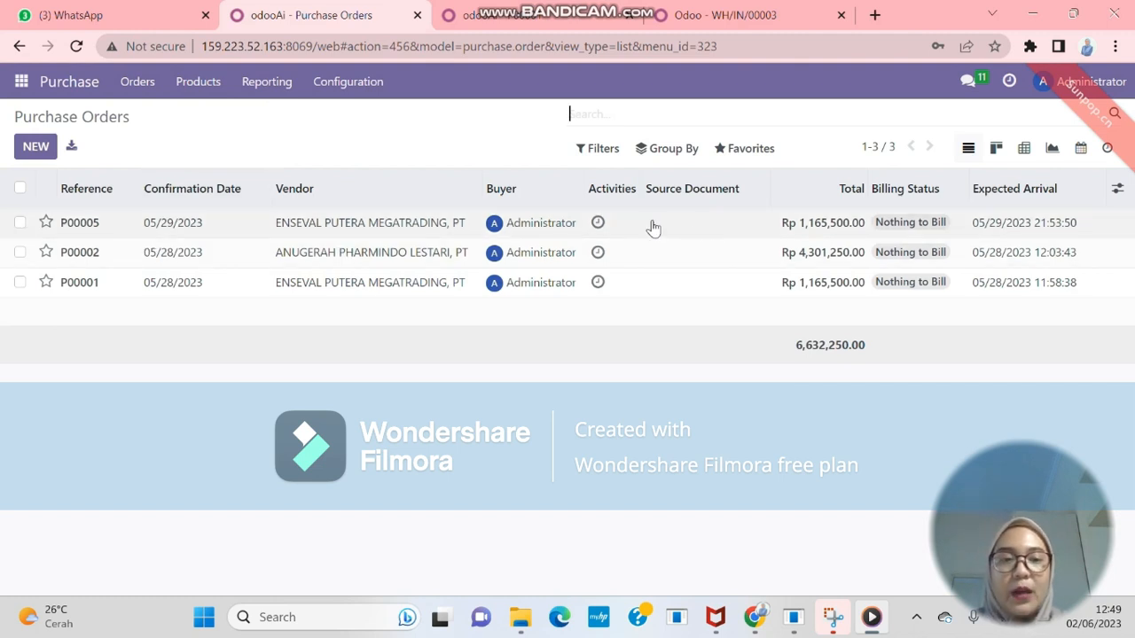
click(459, 227)
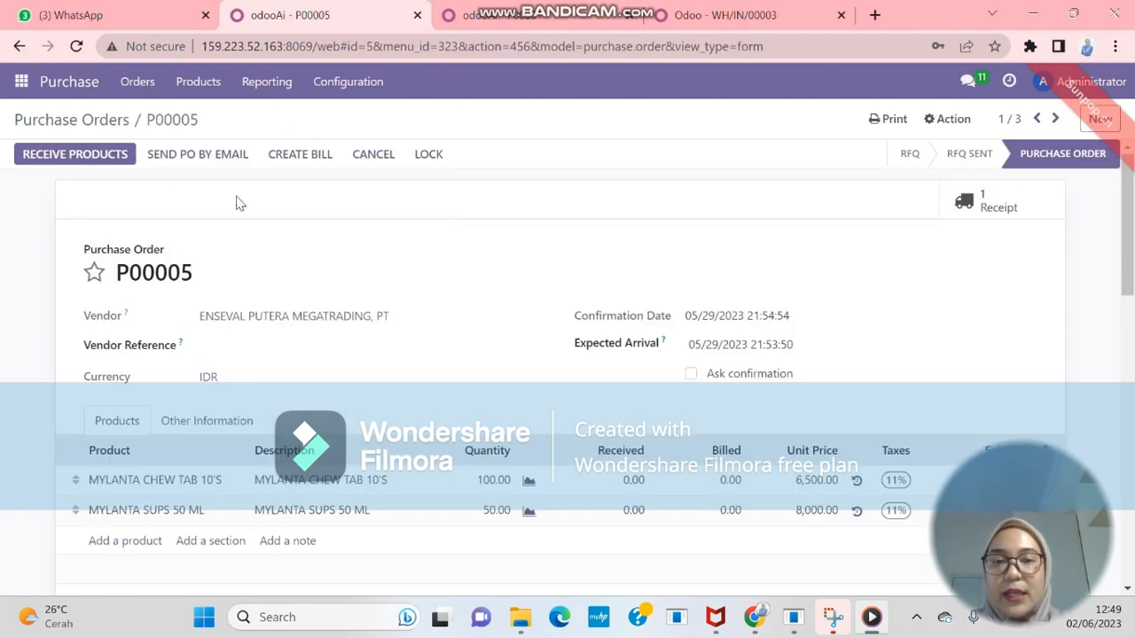
click(140, 81)
click(182, 139)
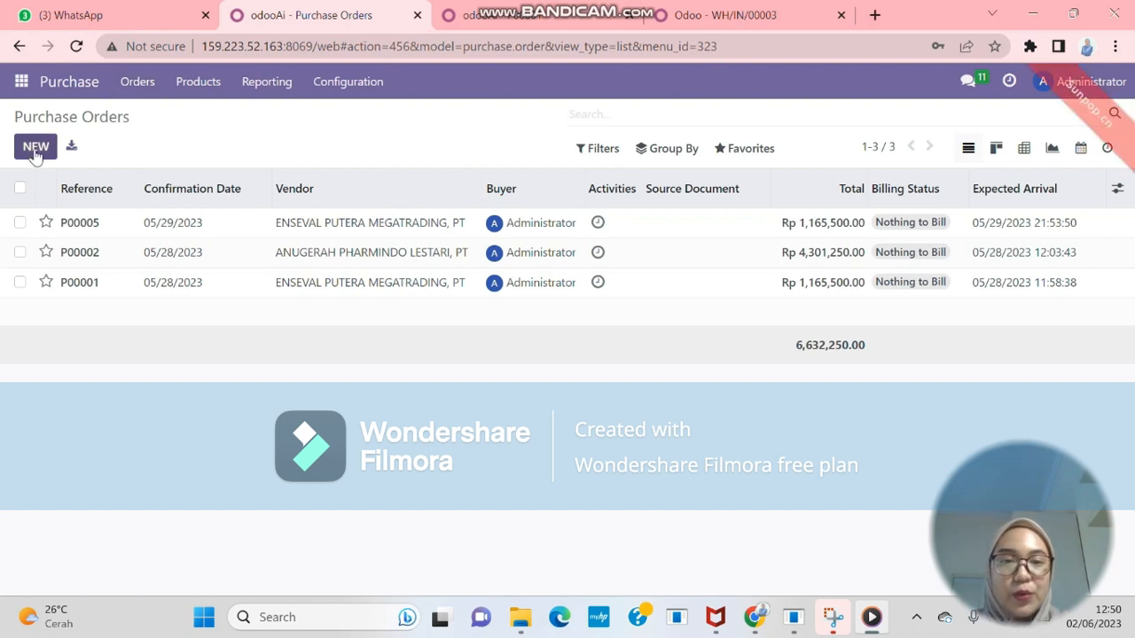
click(35, 151)
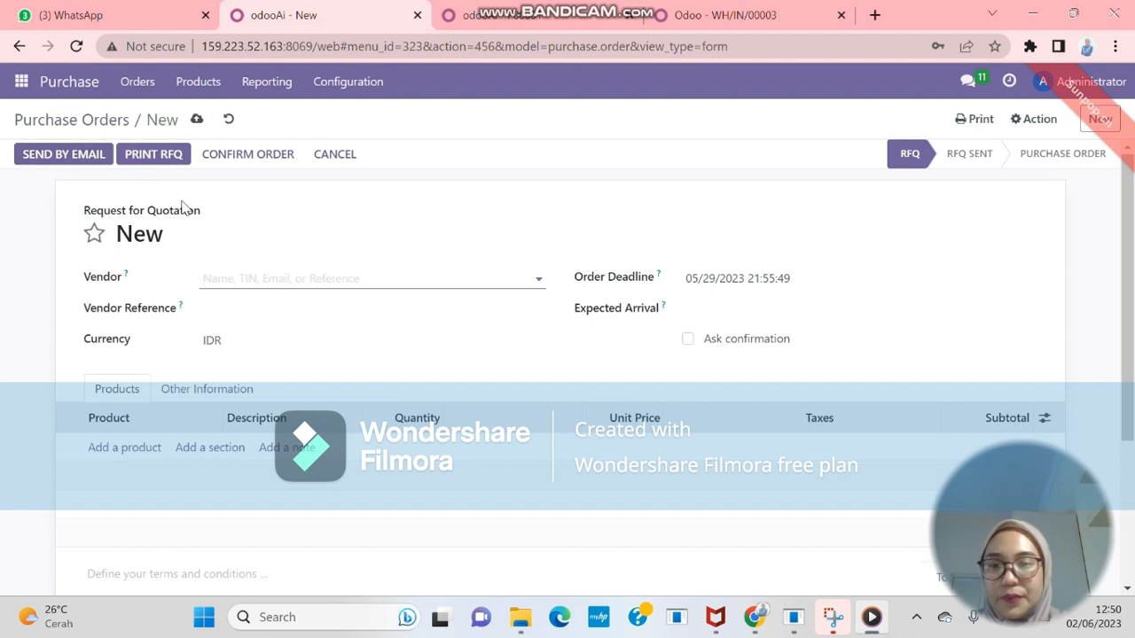
Set vendor ANUGERAH PHARMINDO LESTARI, PT and add 50 CETAPHIL FOAM CLEANSER 200 ML at Rp 155,000
text(anuge)
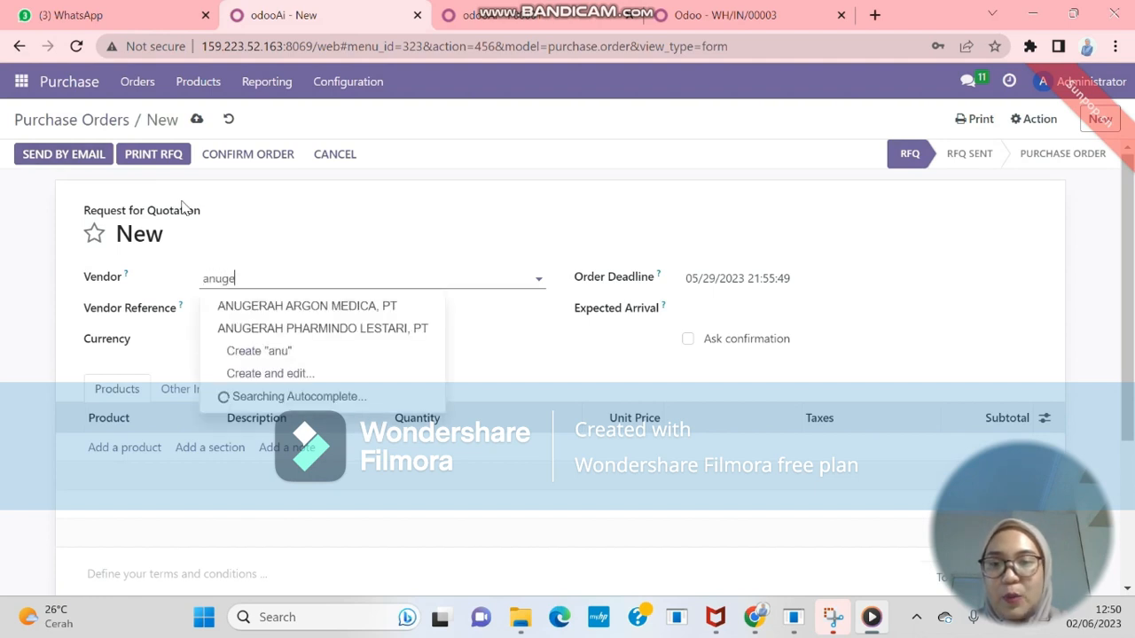
click(334, 330)
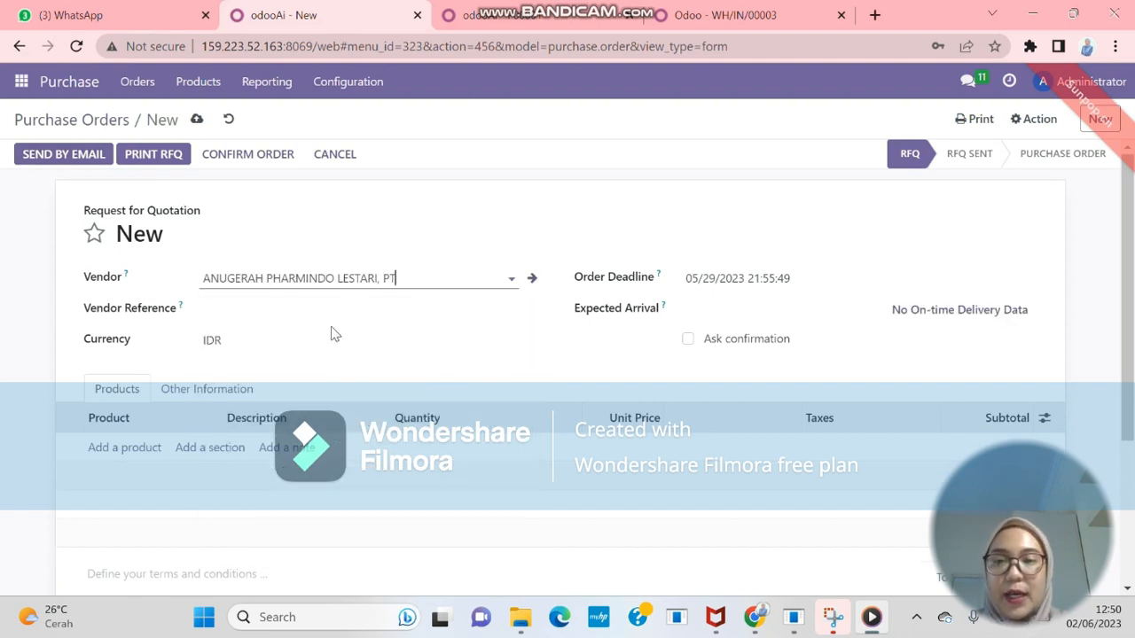
click(149, 449)
text(ctep)
key(BackSpace)
key(BackSpace)
key(BackSpace)
text(etap)
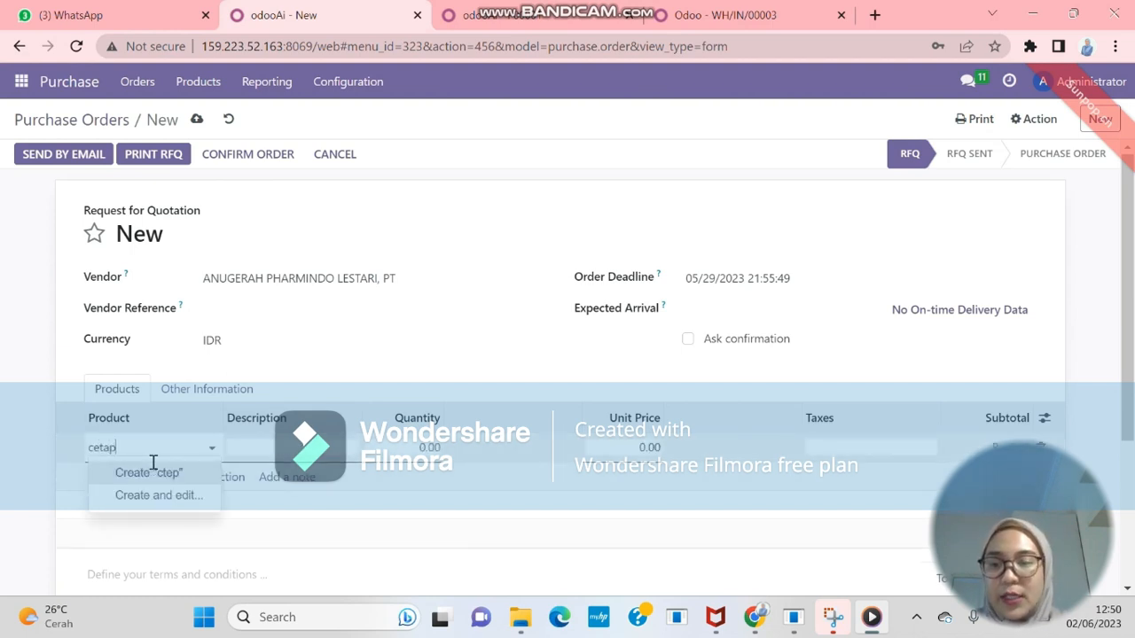
click(164, 474)
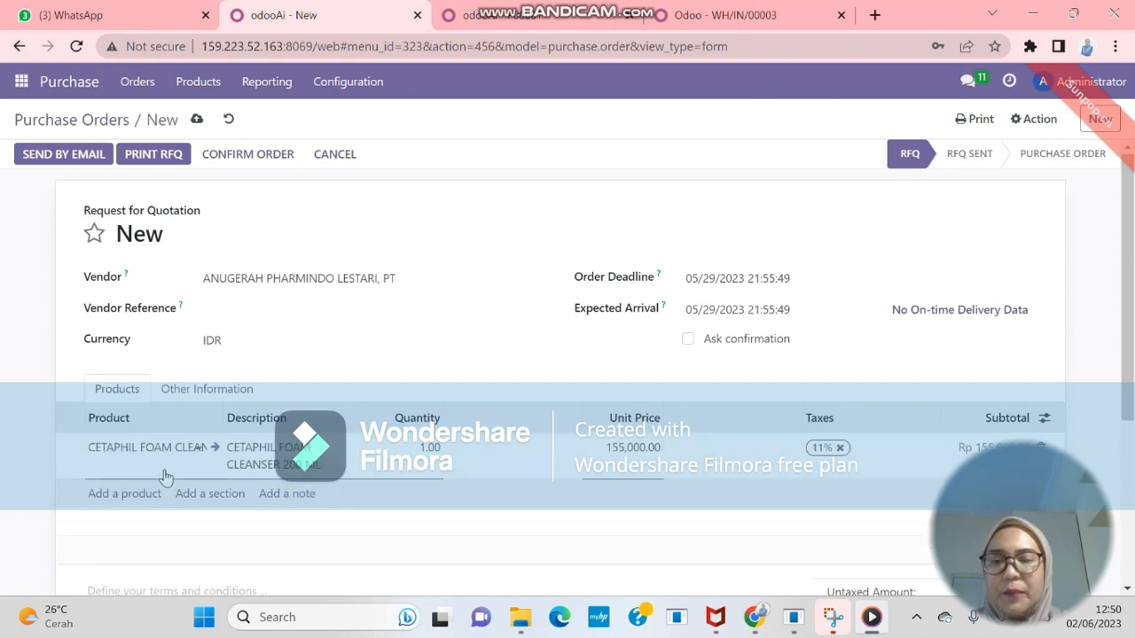
click(424, 449)
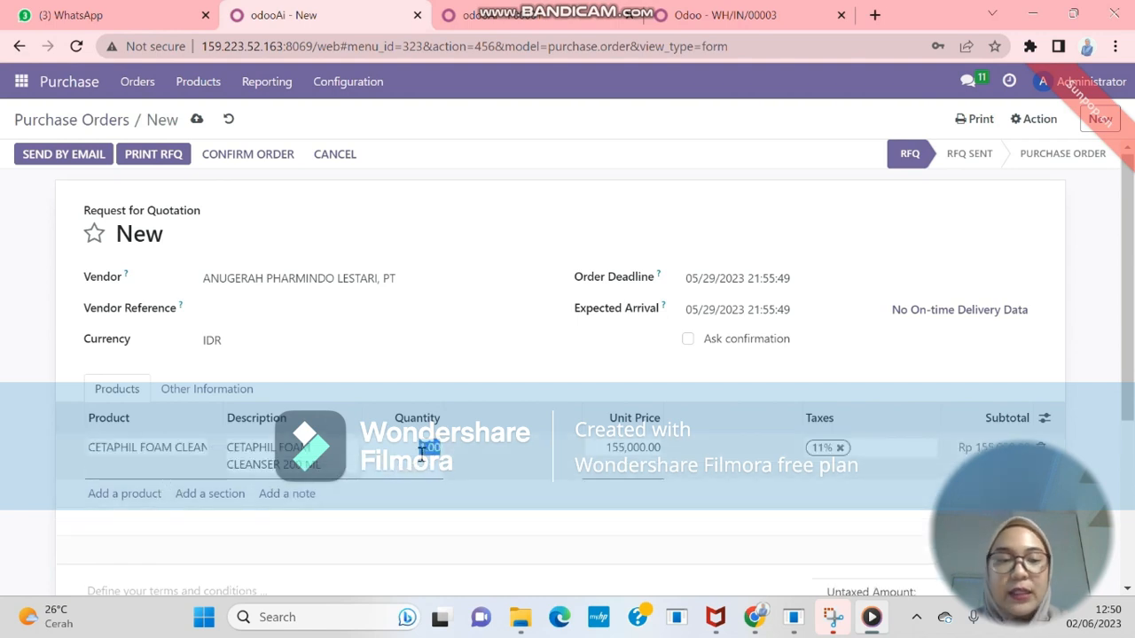
text(50)
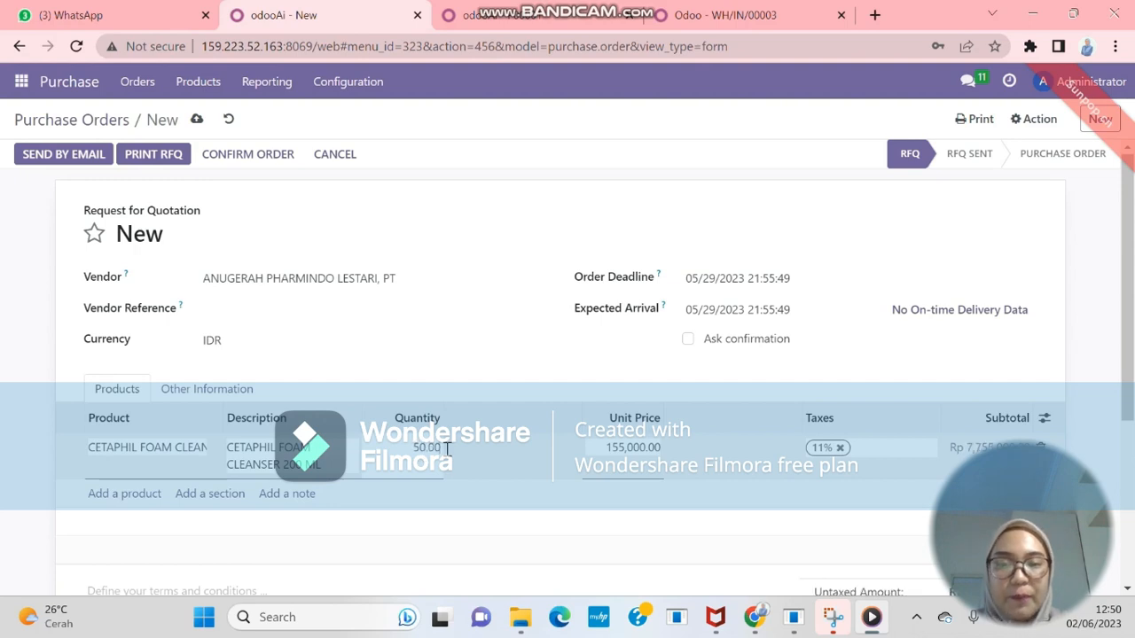
key(Return)
mouse_move(1132, 321)
mouse_down()
mouse_move(1133, 411)
mouse_move(1132, 306)
mouse_move(1133, 394)
mouse_move(1132, 321)
mouse_up()
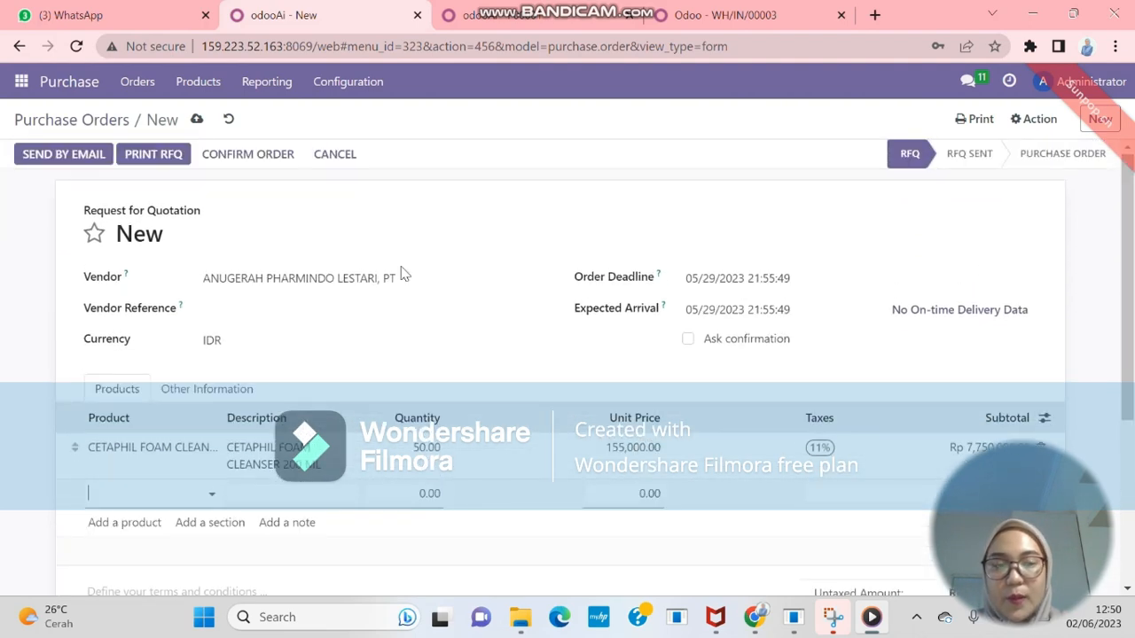
Email the Cetaphil quotation, now P00006, to ANUGERAH PHARMINDO LESTARI, PT
click(80, 157)
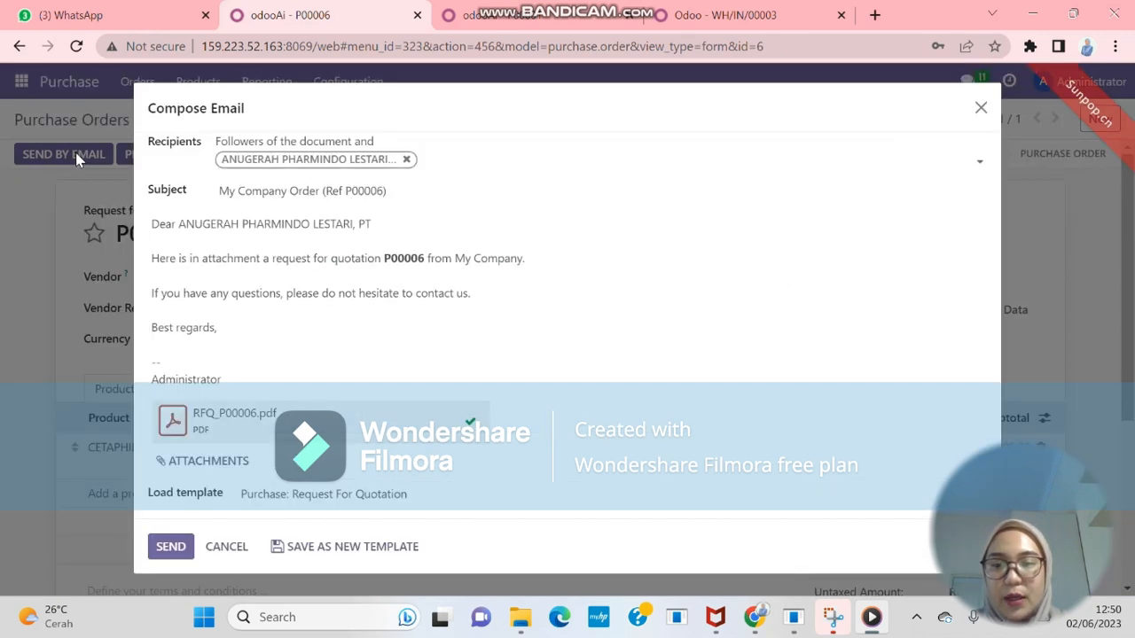
click(168, 548)
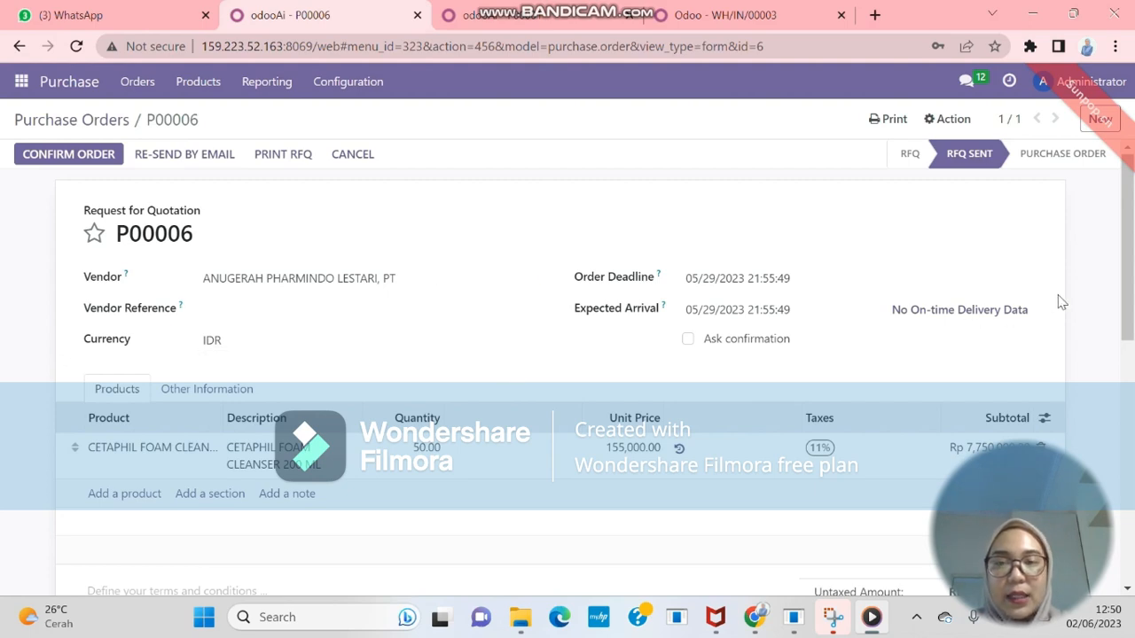
mouse_move(1121, 291)
mouse_down()
mouse_move(1122, 366)
mouse_move(1129, 275)
mouse_up()
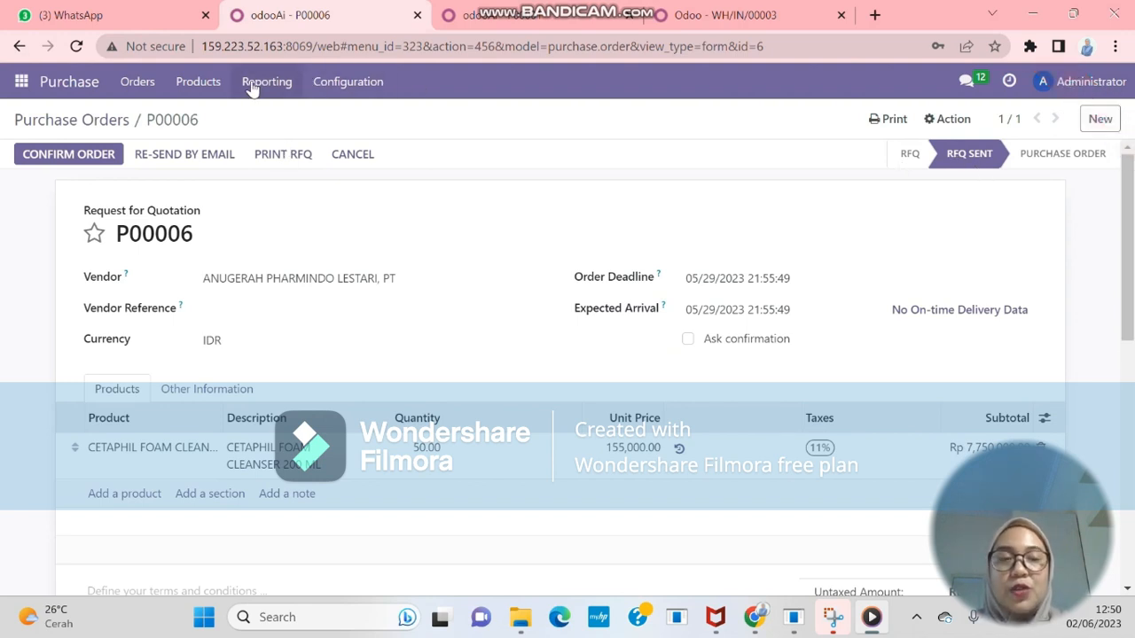
Confirm P00006 as a purchase order and email PO_P00006.pdf to Anugerah
click(78, 154)
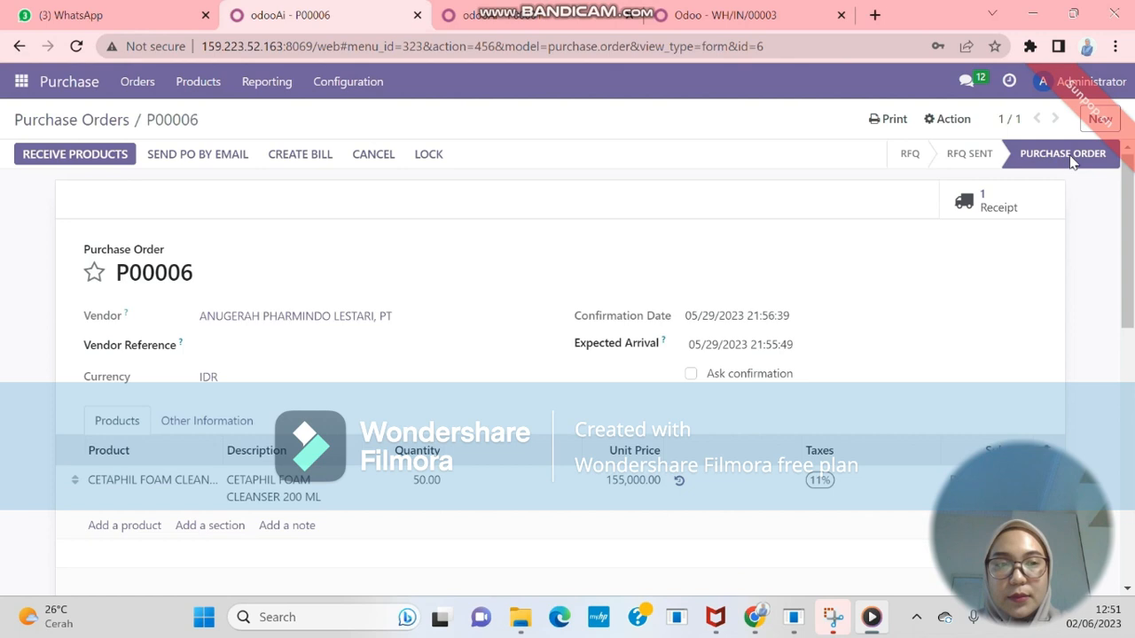
click(219, 162)
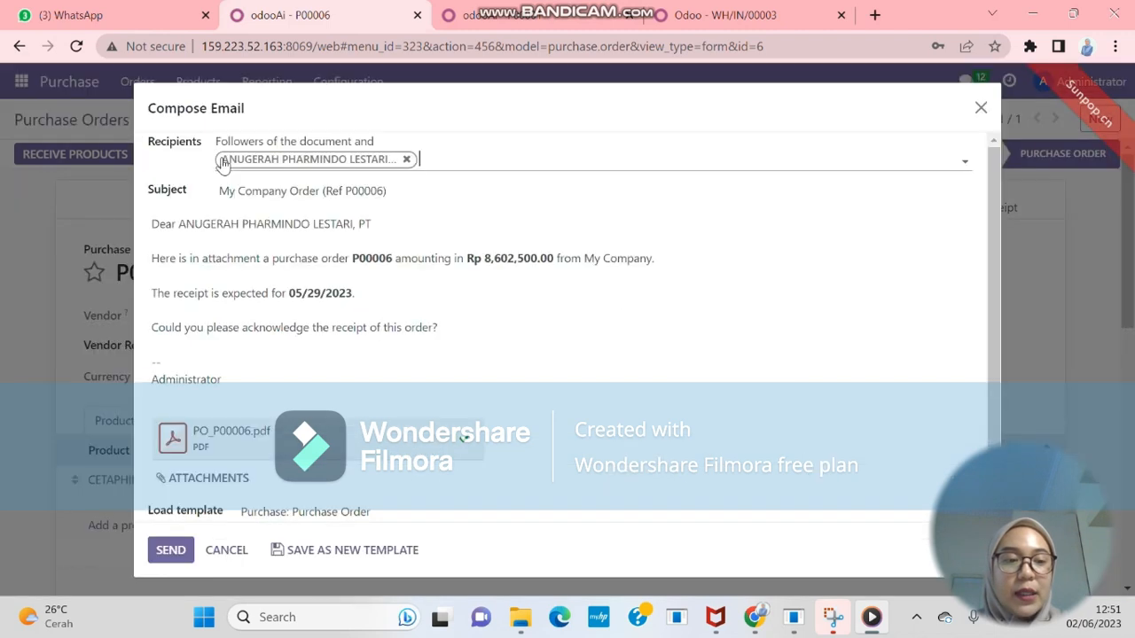
click(175, 562)
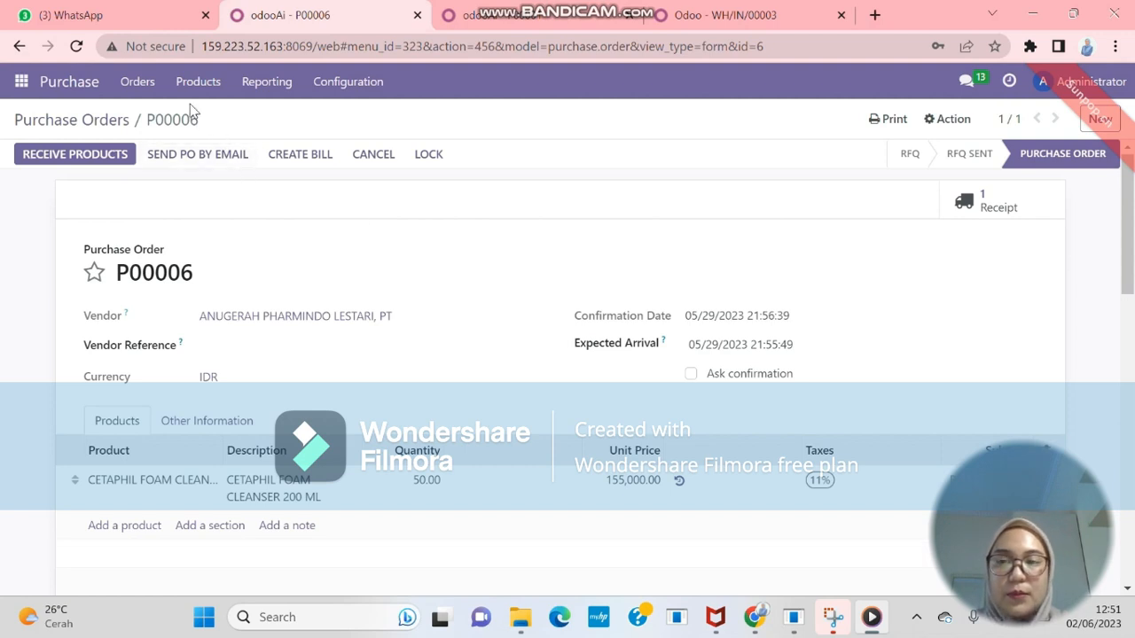
Review the Purchase Orders list, now including P00006, then the Products catalogue
click(147, 87)
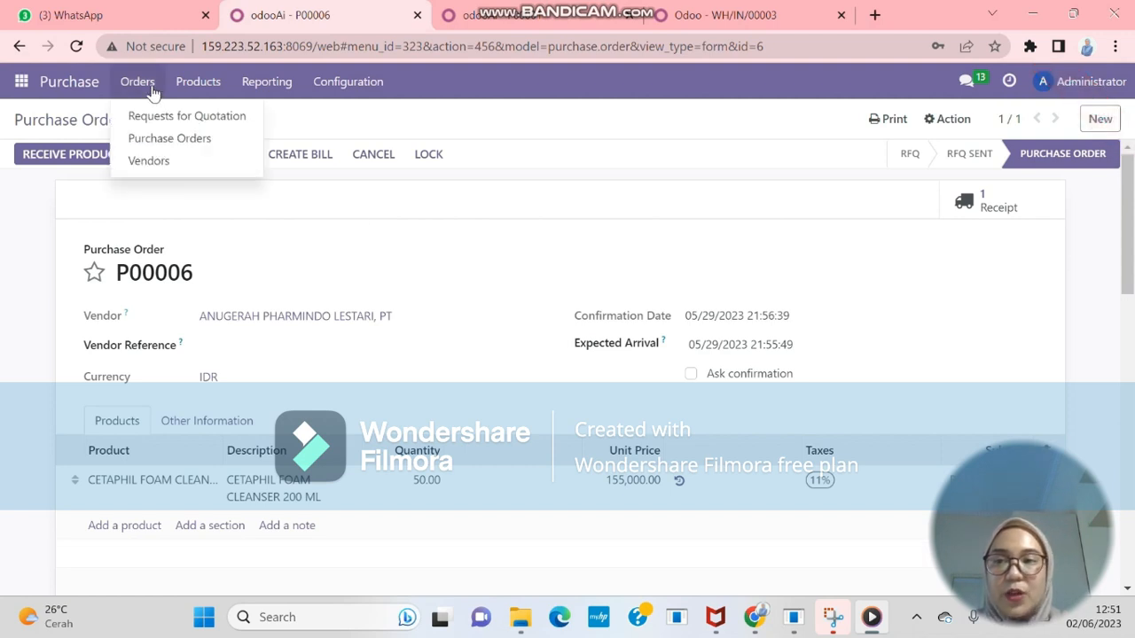
click(178, 140)
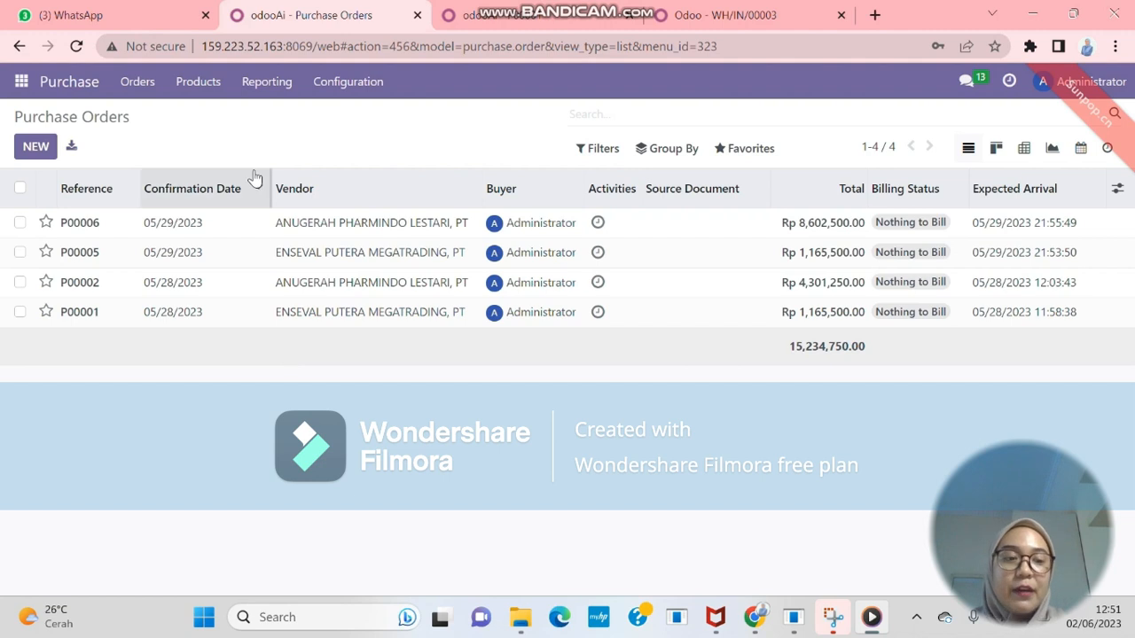
click(213, 87)
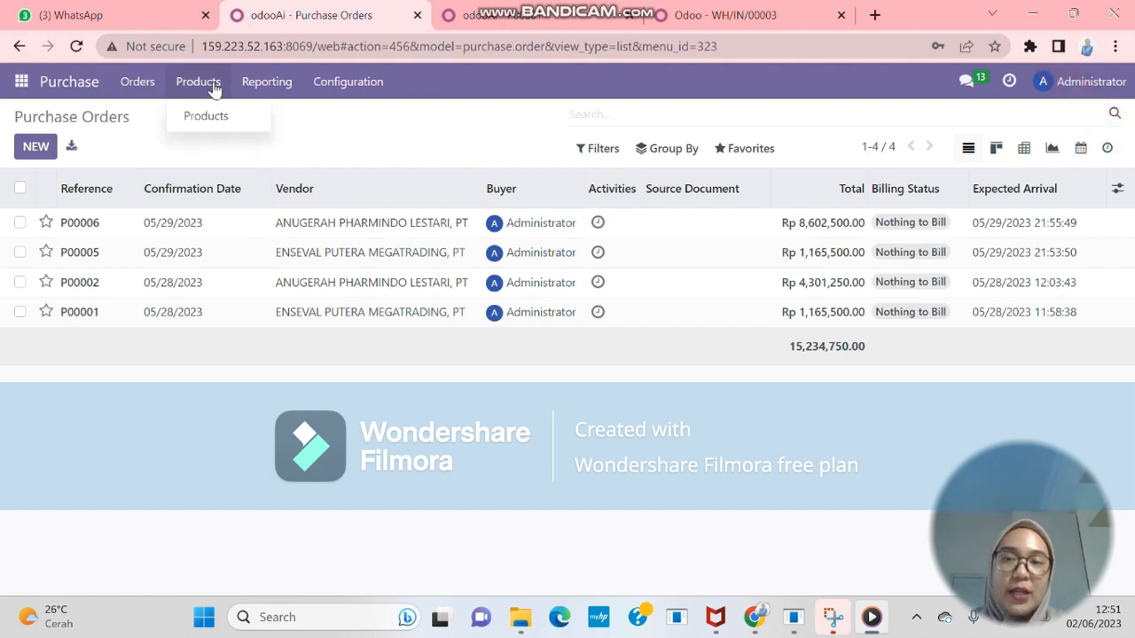
click(217, 112)
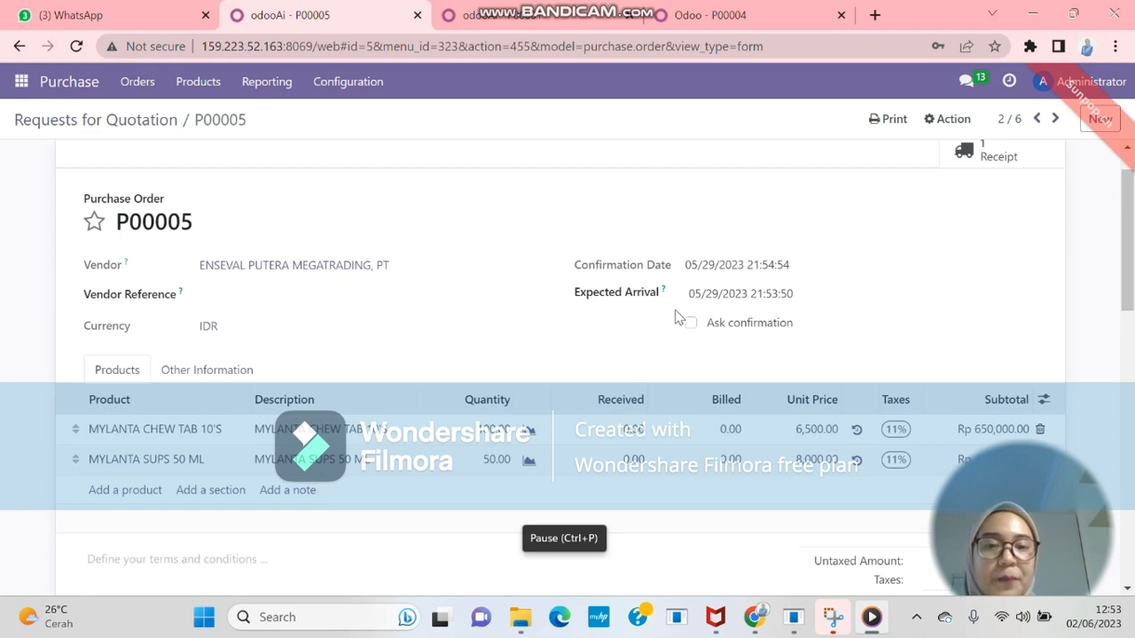
Set P00005's expected arrival date to 05/31/2023
click(756, 302)
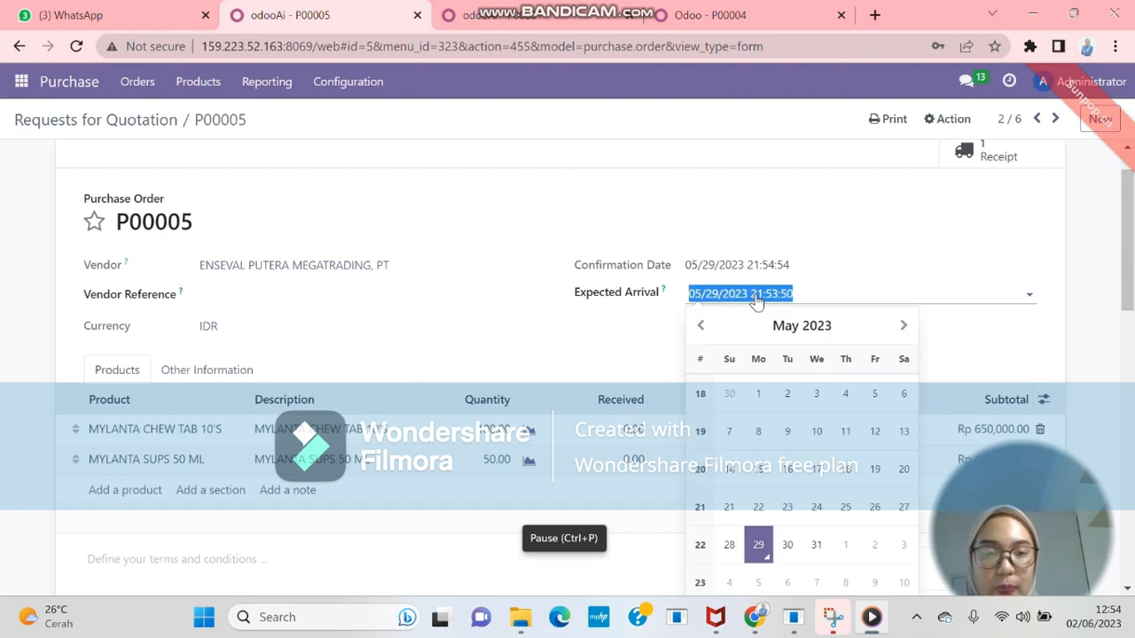
click(825, 555)
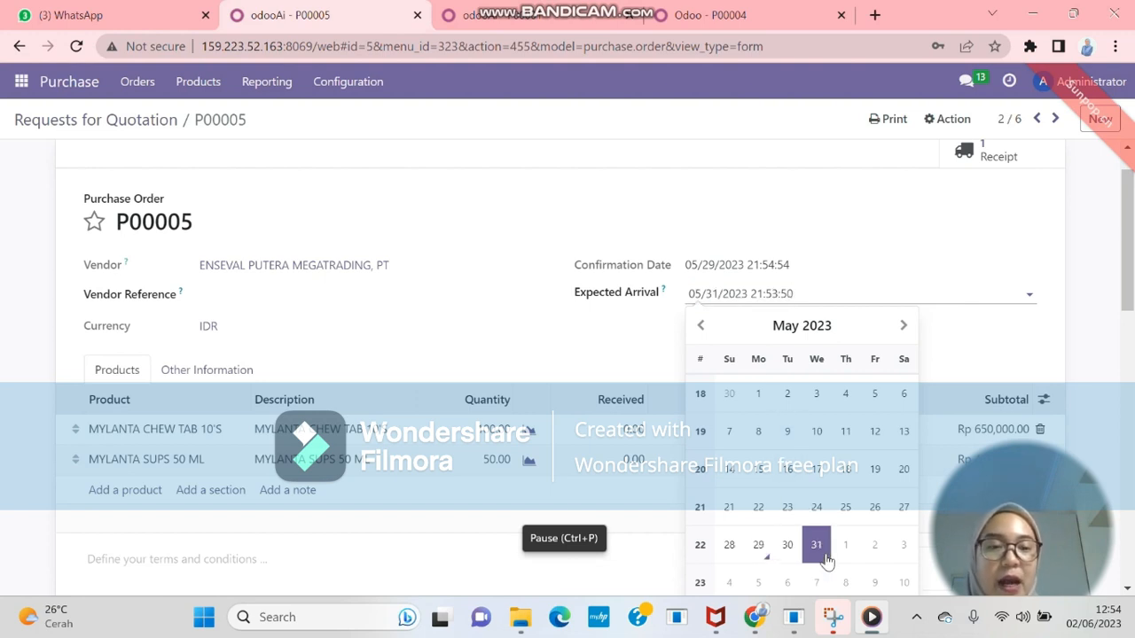
click(824, 558)
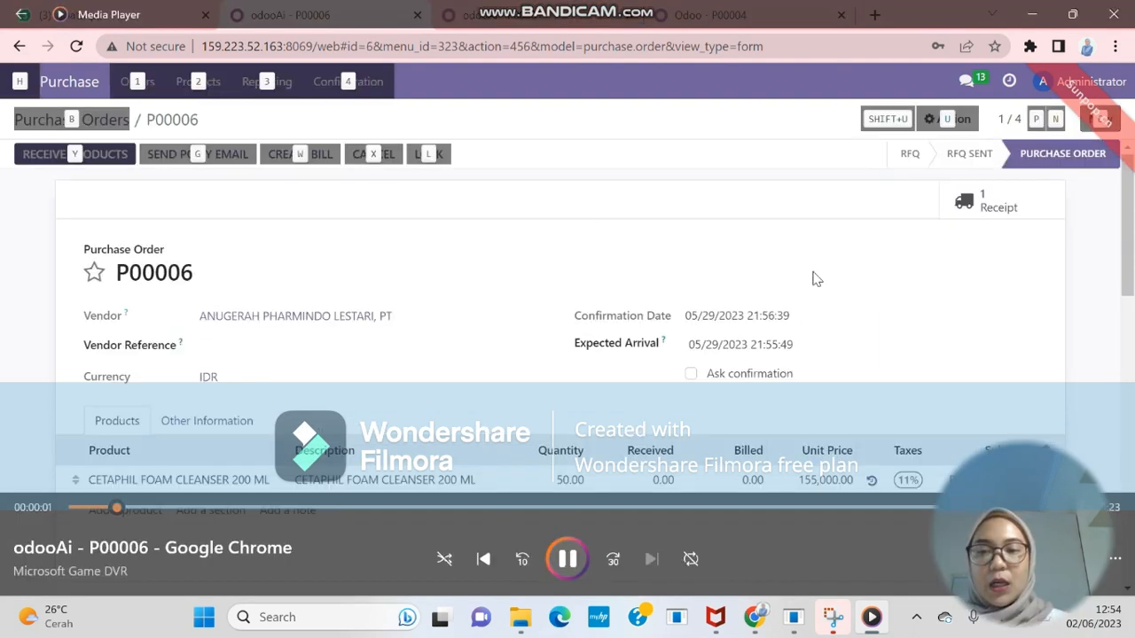
Minimize Bandicam to show the PowerPoint slide 'UTS SCM E-COMMERCE (TAHAP INVENTORY)'
click(567, 559)
drag(161, 509, 76, 508)
key(space)
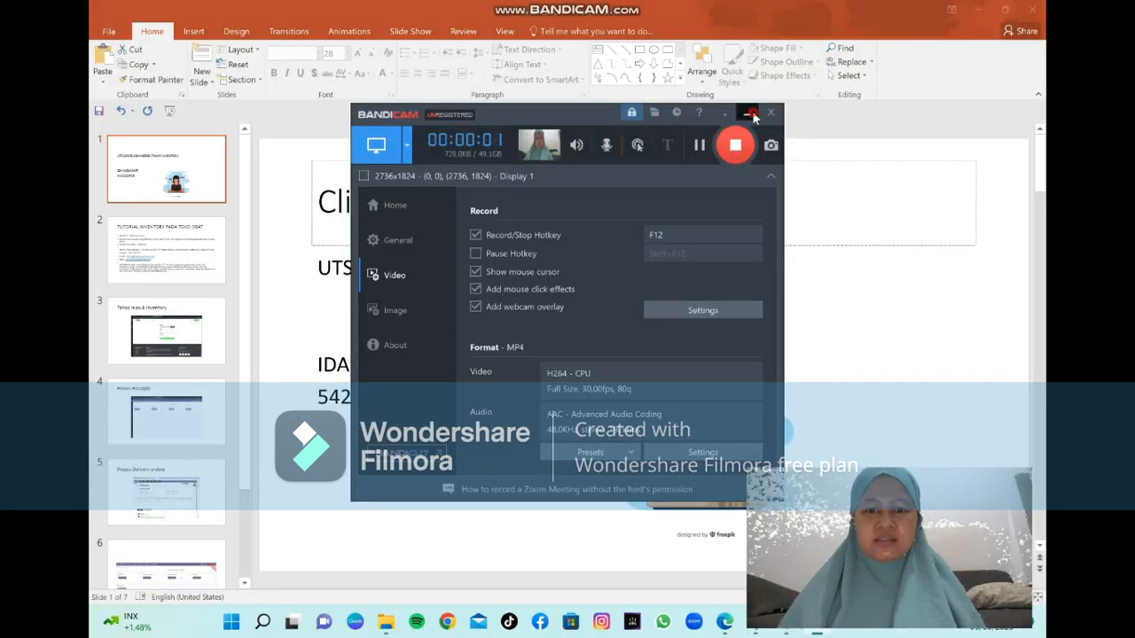
click(751, 113)
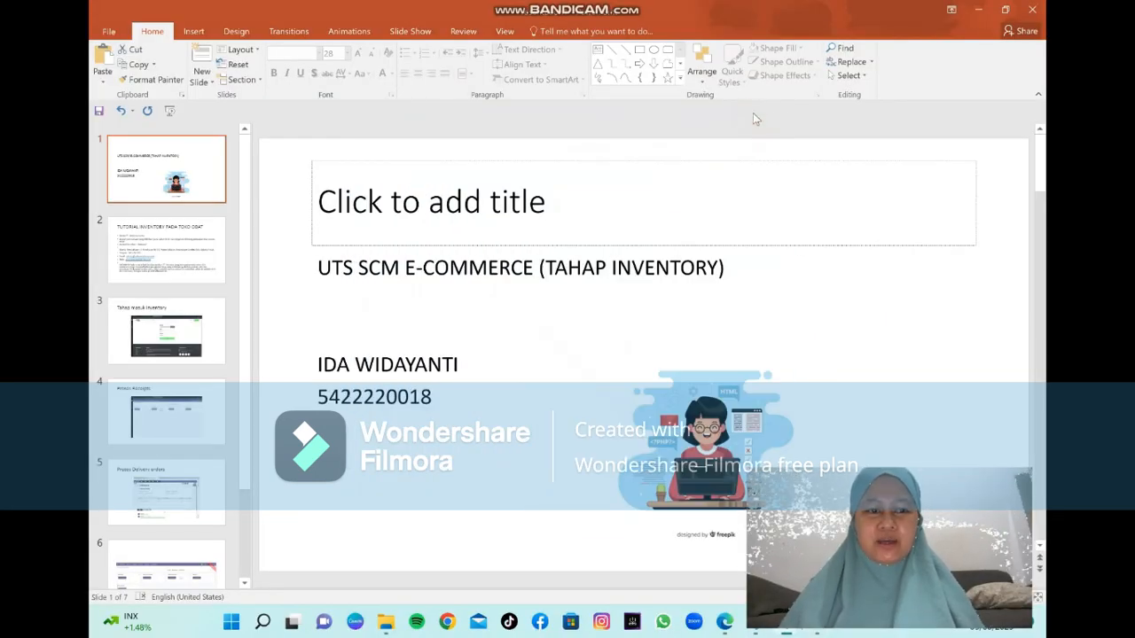
mouse_move(789, 629)
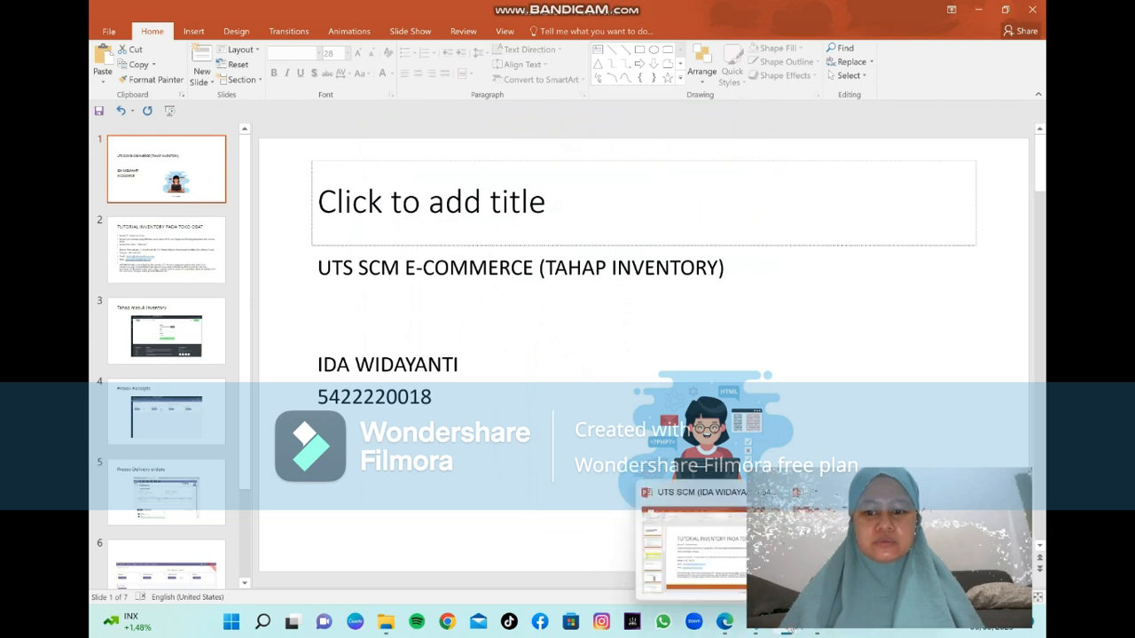
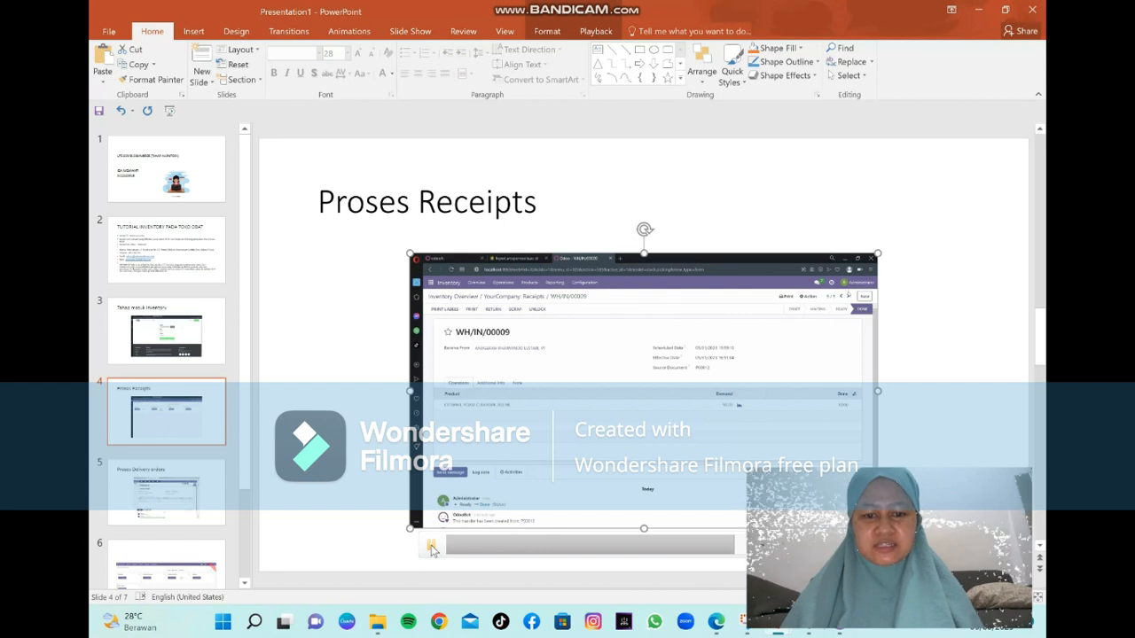
Pause the receipts video, play slide 5's 'Proses Delivery orders' video, then advance to slide 6
click(432, 549)
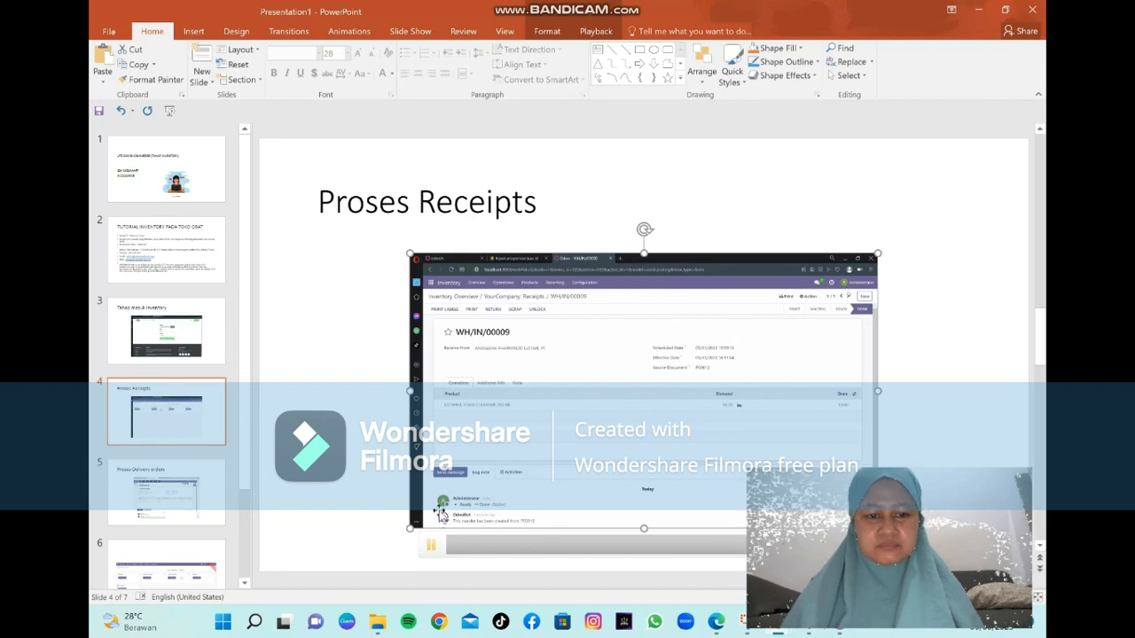
click(174, 503)
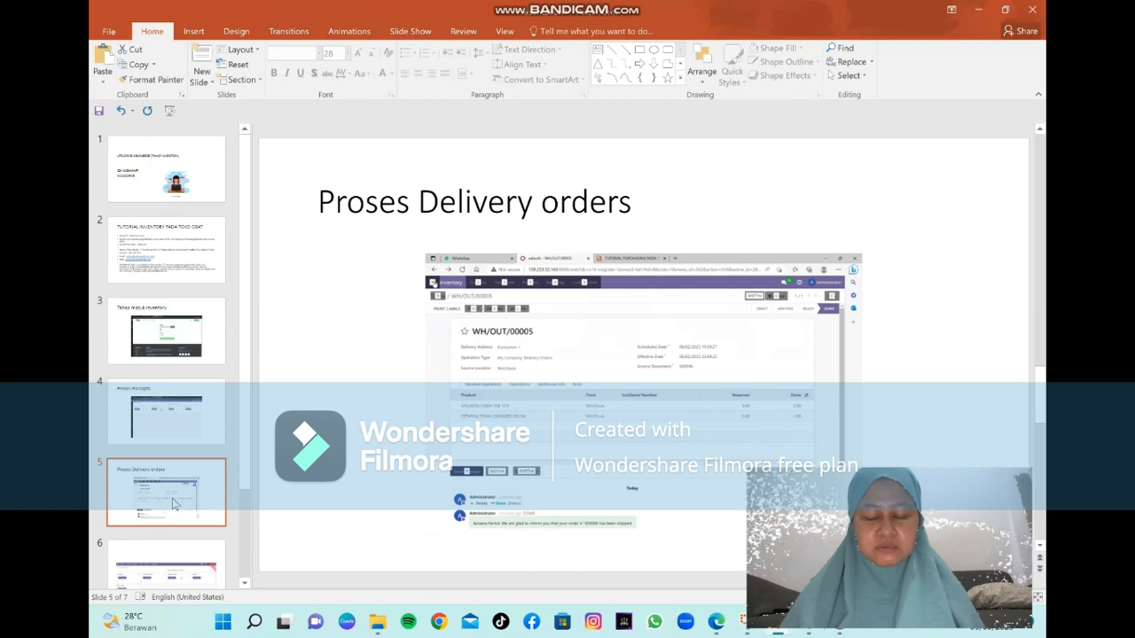
click(520, 554)
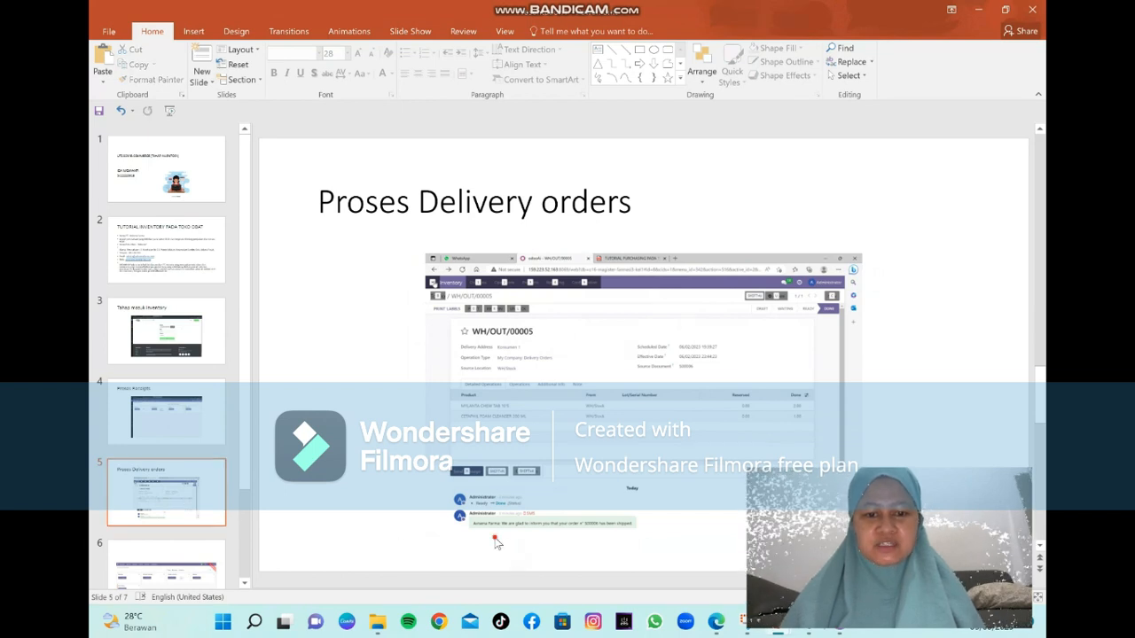
click(511, 498)
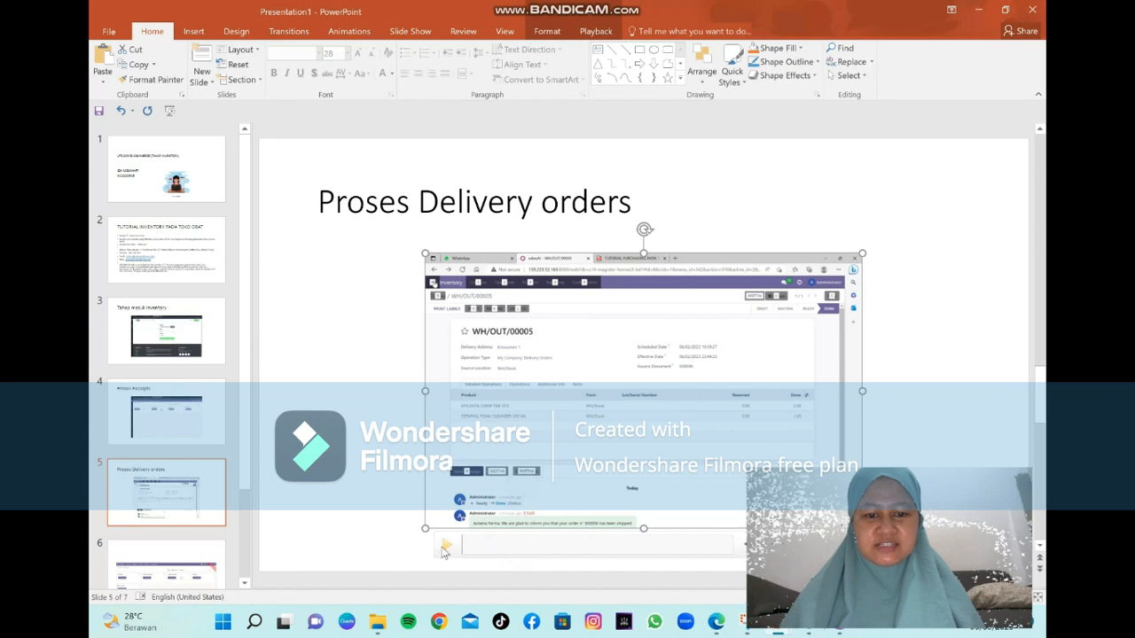
click(444, 548)
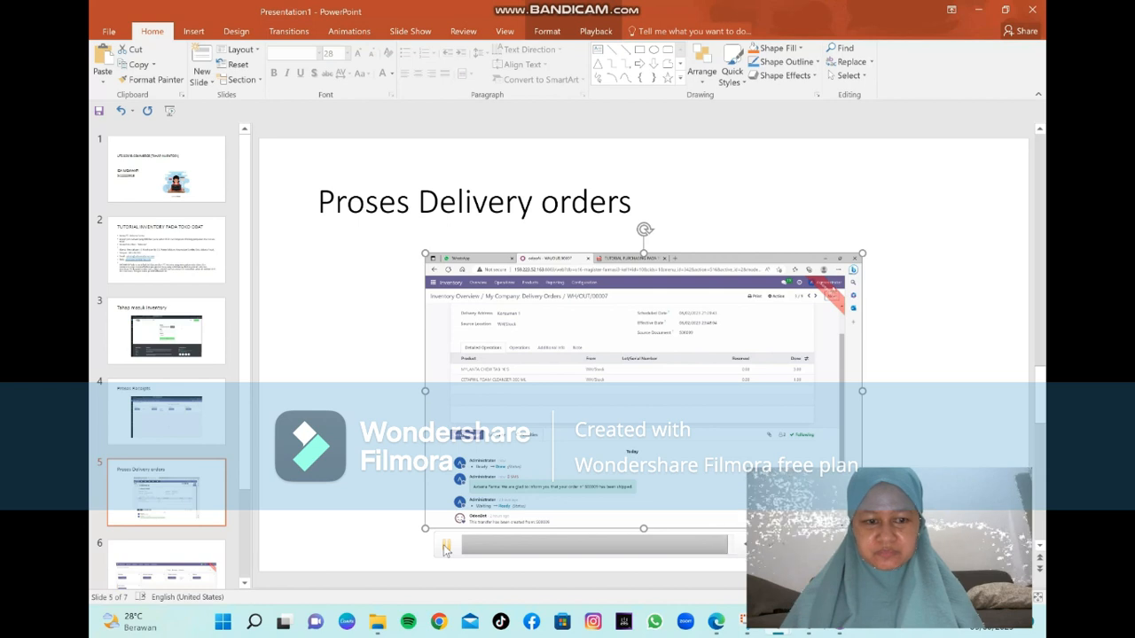
click(188, 571)
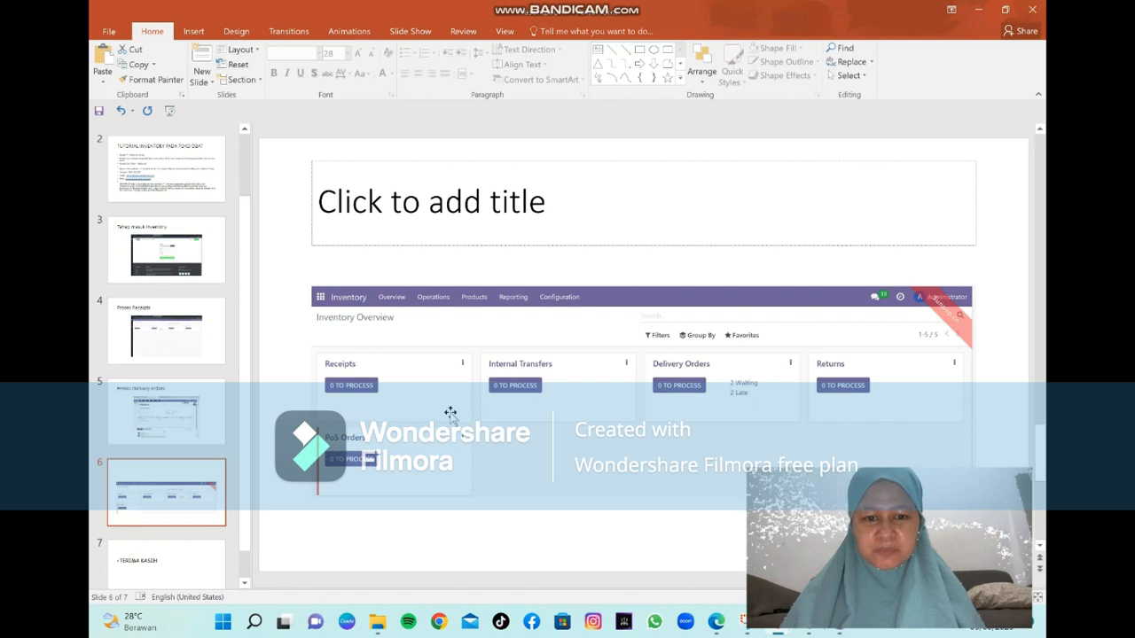
Go to slide 7, the closing TERIMA KASIH slide
click(177, 572)
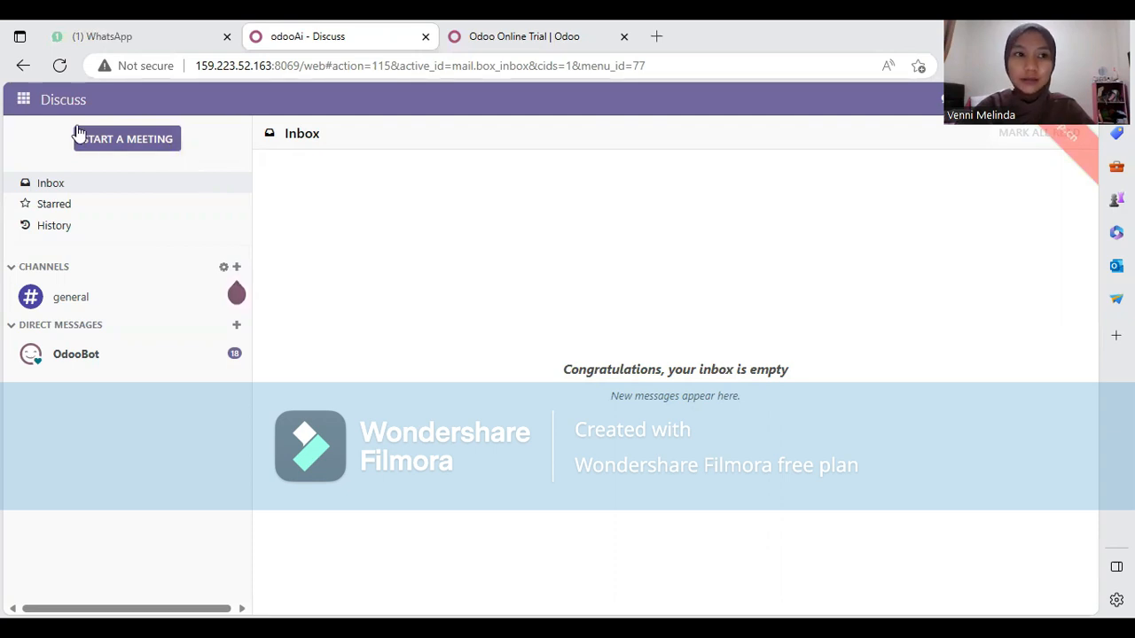
Switch from Discuss to the Accounting app via the apps grid
click(24, 100)
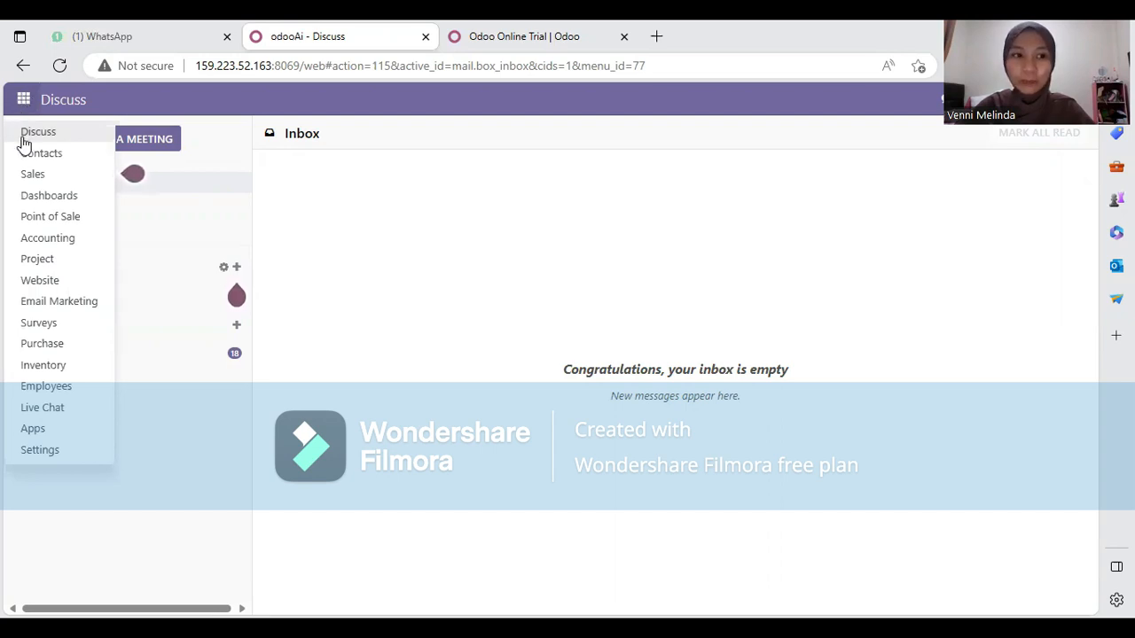
click(49, 239)
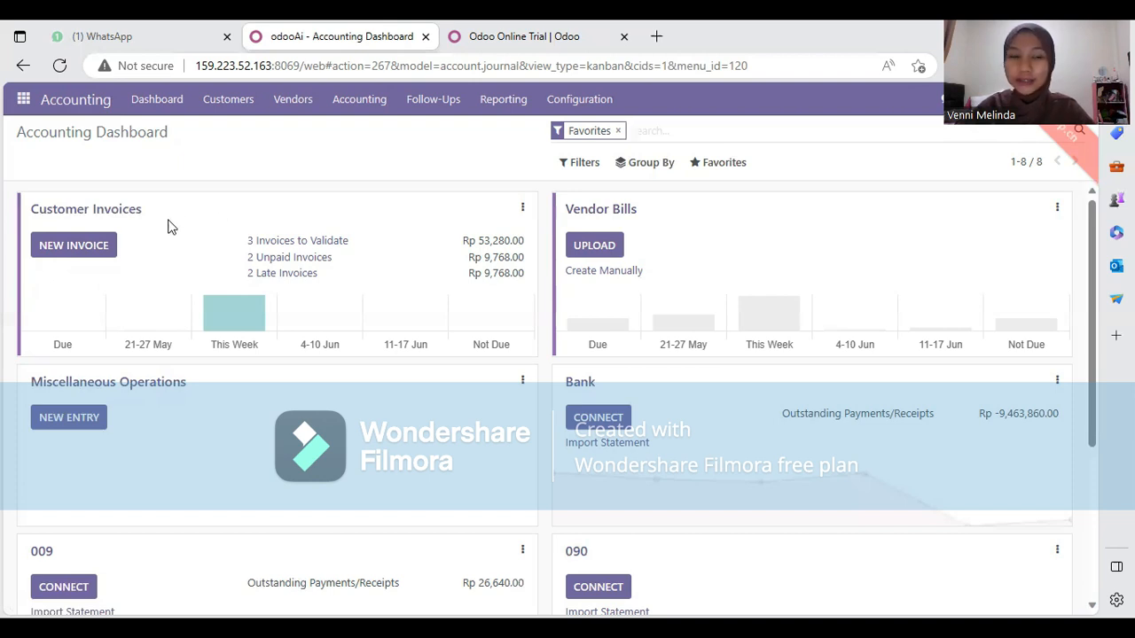
Open Customer Invoices and scroll the 21 invoices down to the draft Rp 8,880.00 one
click(105, 253)
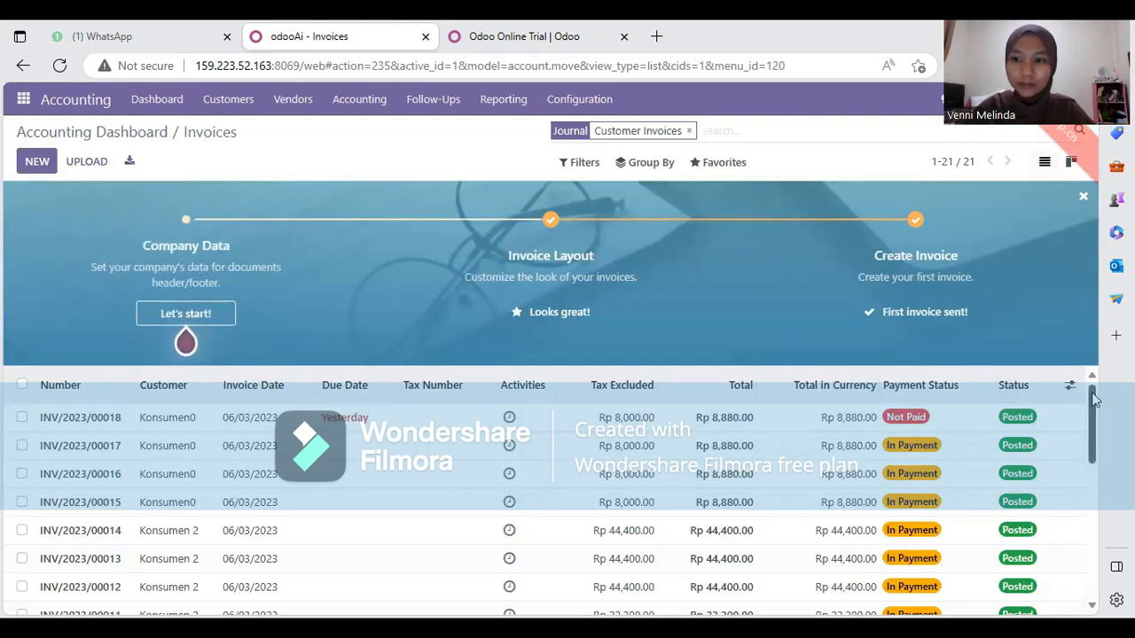
drag(1092, 399, 1091, 484)
drag(1091, 486, 1082, 388)
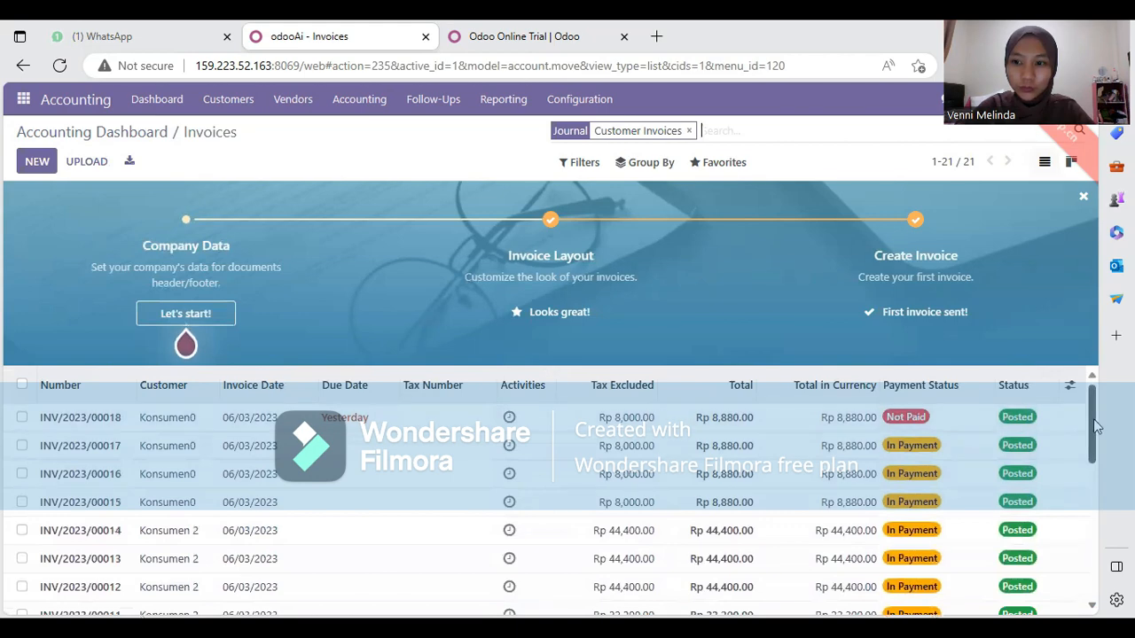
mouse_move(1096, 428)
mouse_down()
mouse_move(1098, 467)
mouse_move(1091, 424)
mouse_up()
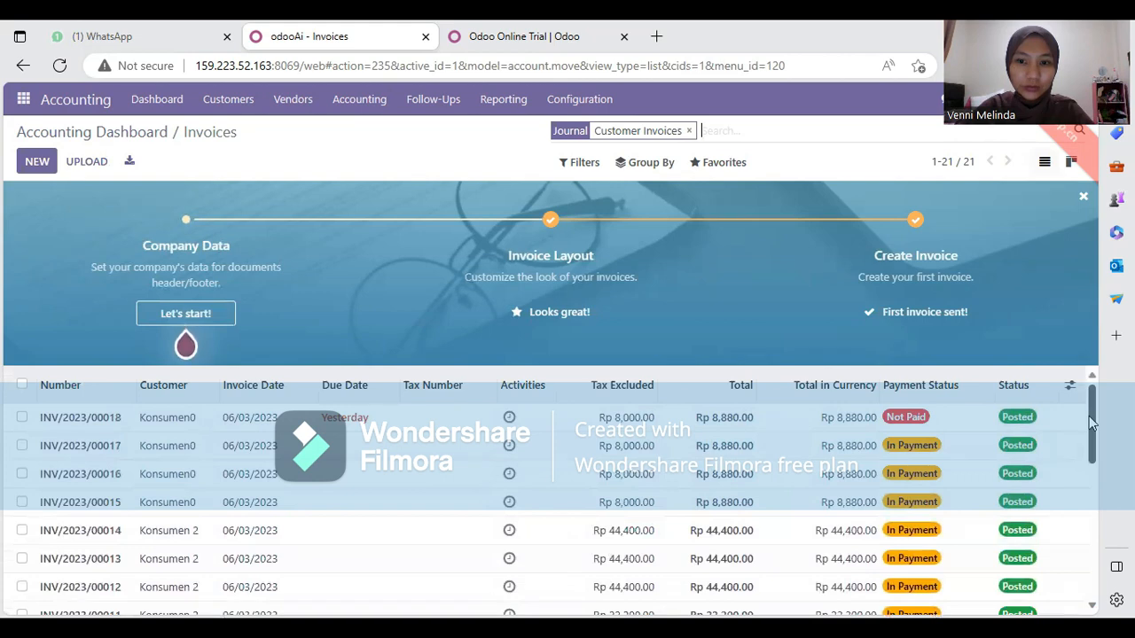
drag(1089, 416, 1083, 557)
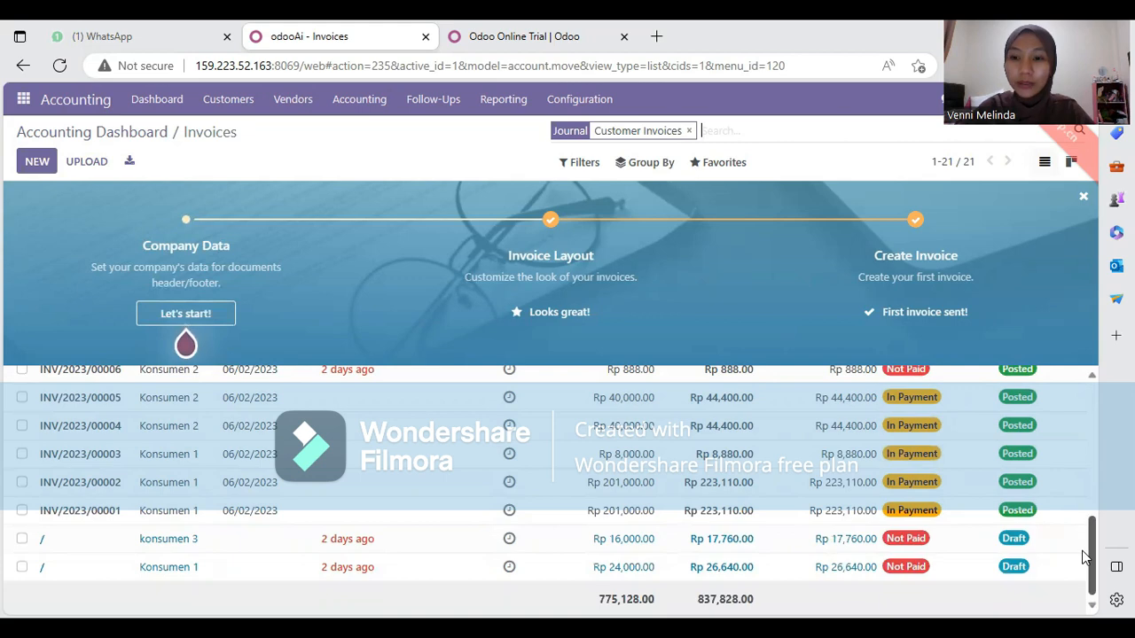
drag(1084, 557, 1072, 452)
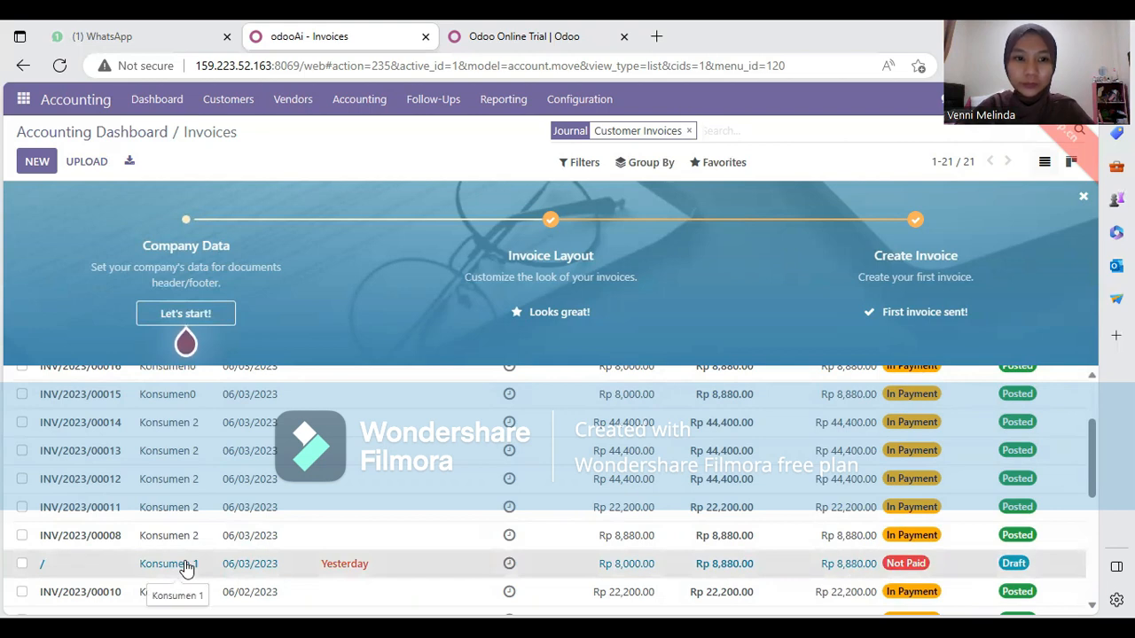
Open the draft 06/03/2023 invoice and confirm it, posting it as INV/2023/00019
click(449, 574)
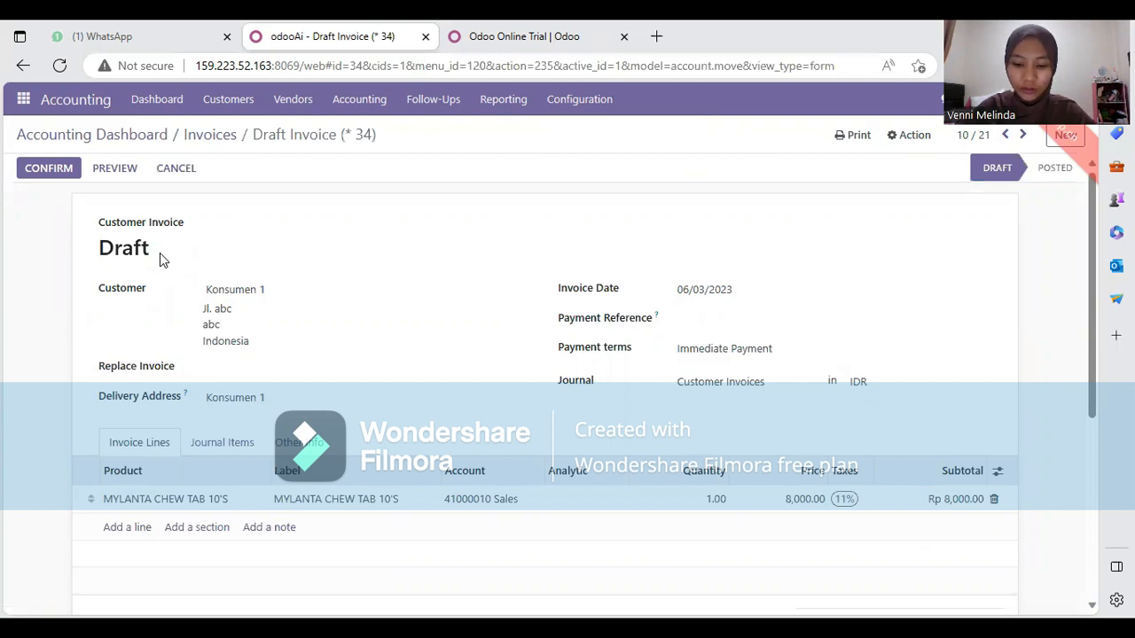
click(62, 177)
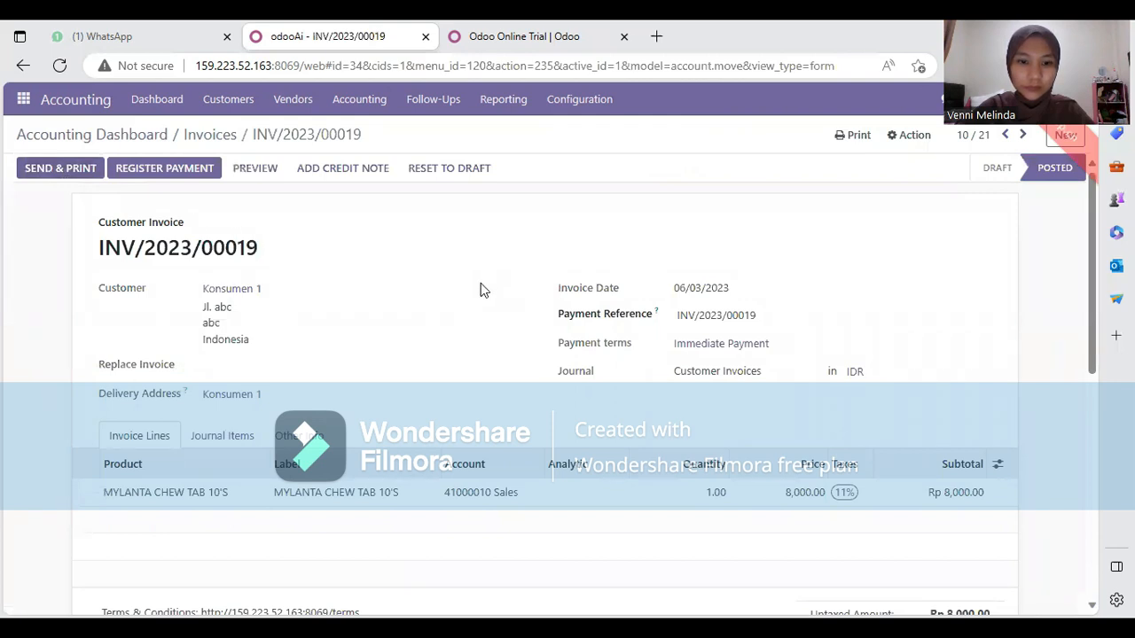
scroll(484, 291, down, 1)
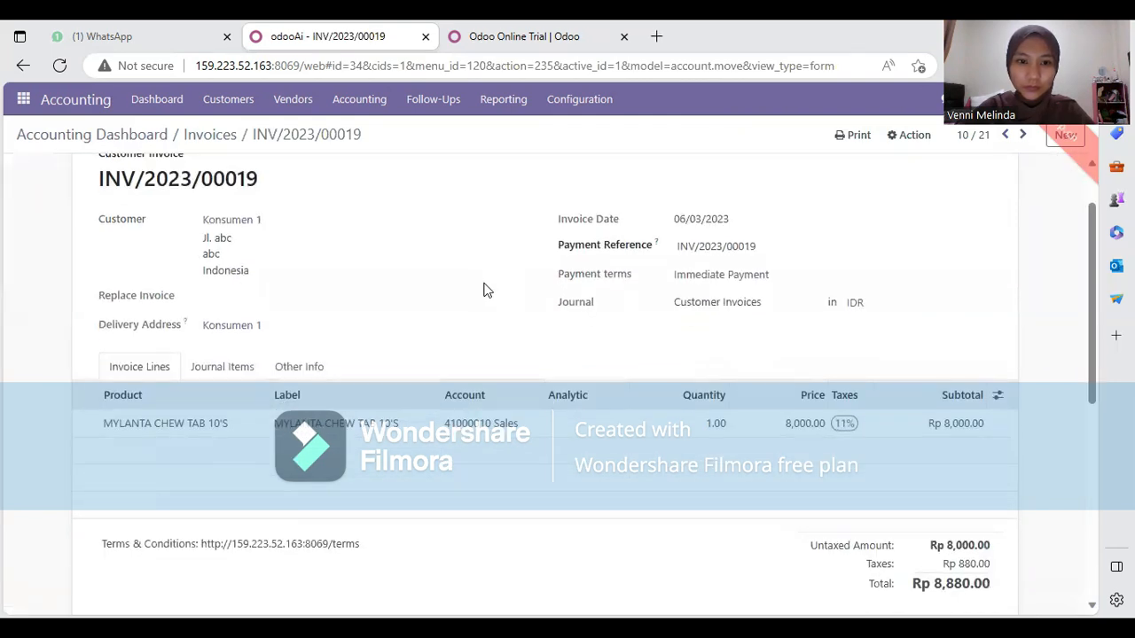
scroll(484, 291, up, 1)
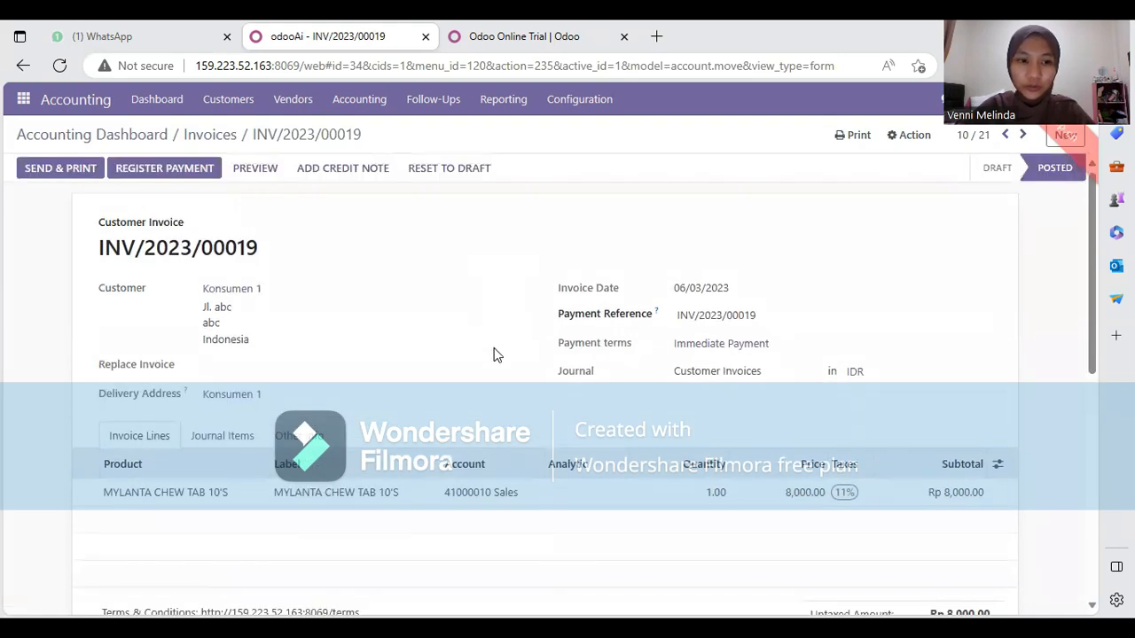
scroll(492, 355, down, 1)
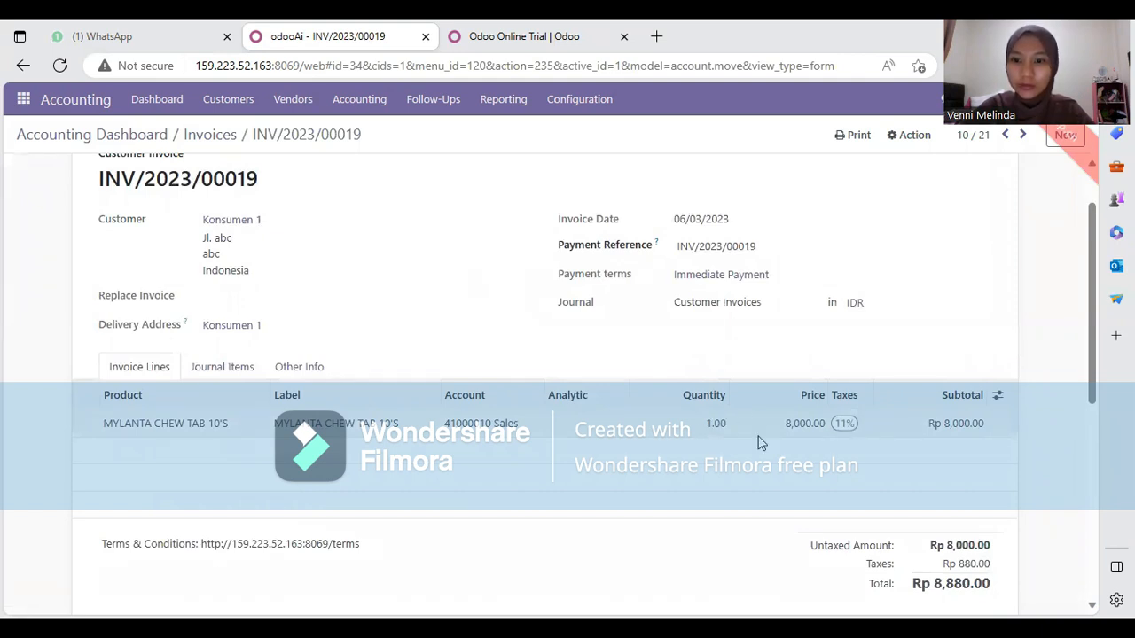
scroll(972, 476, down, 1)
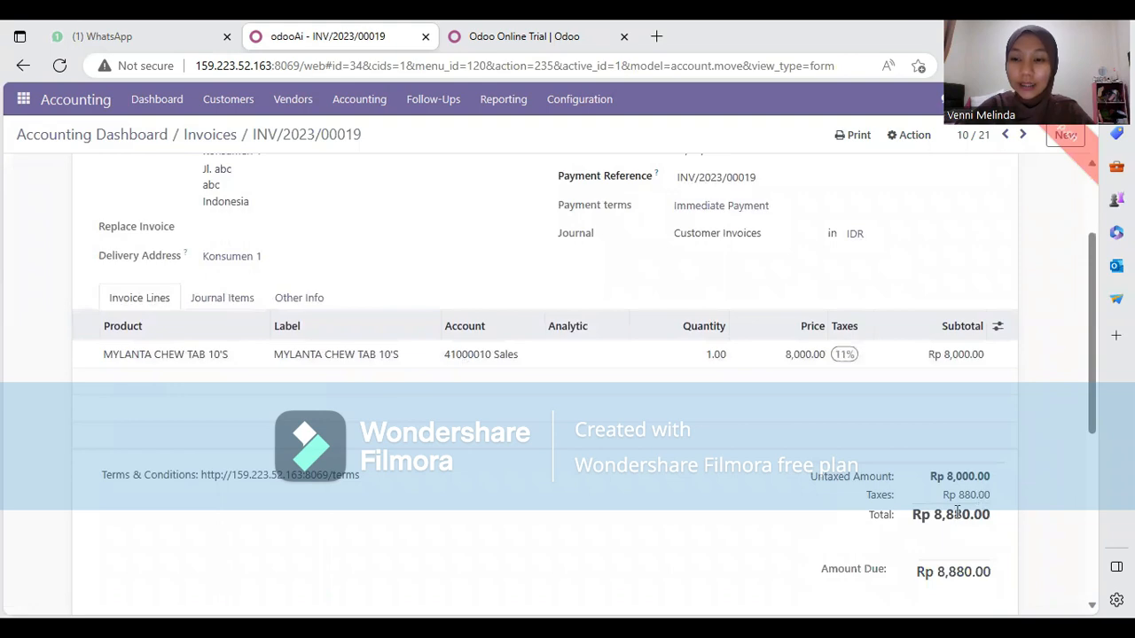
scroll(956, 524, down, 2)
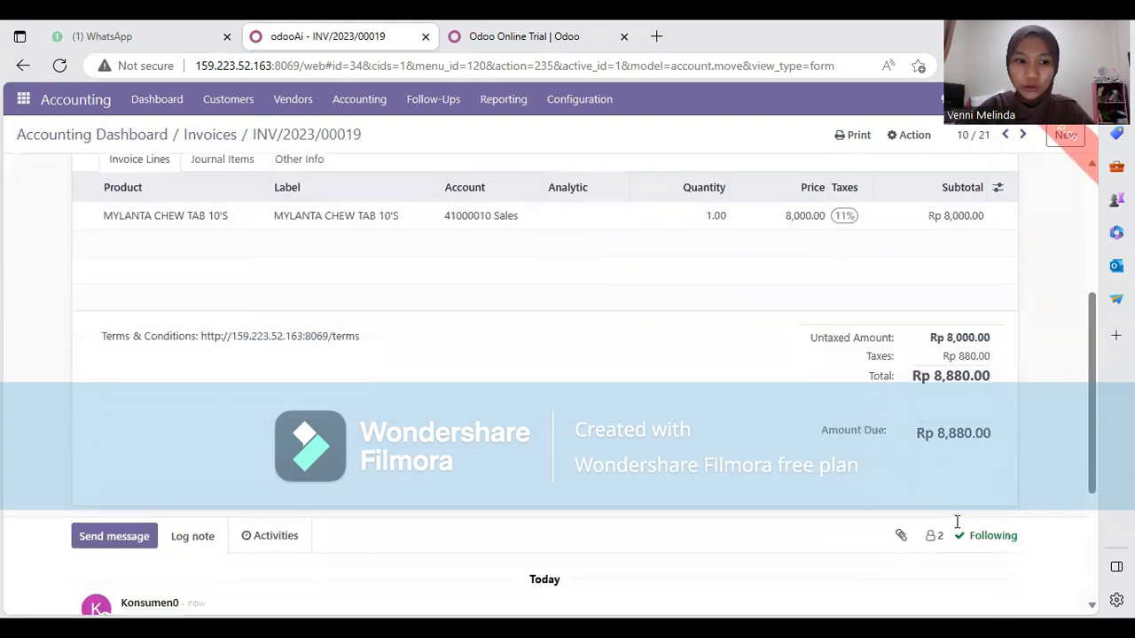
scroll(957, 523, up, 3)
scroll(956, 523, up, 1)
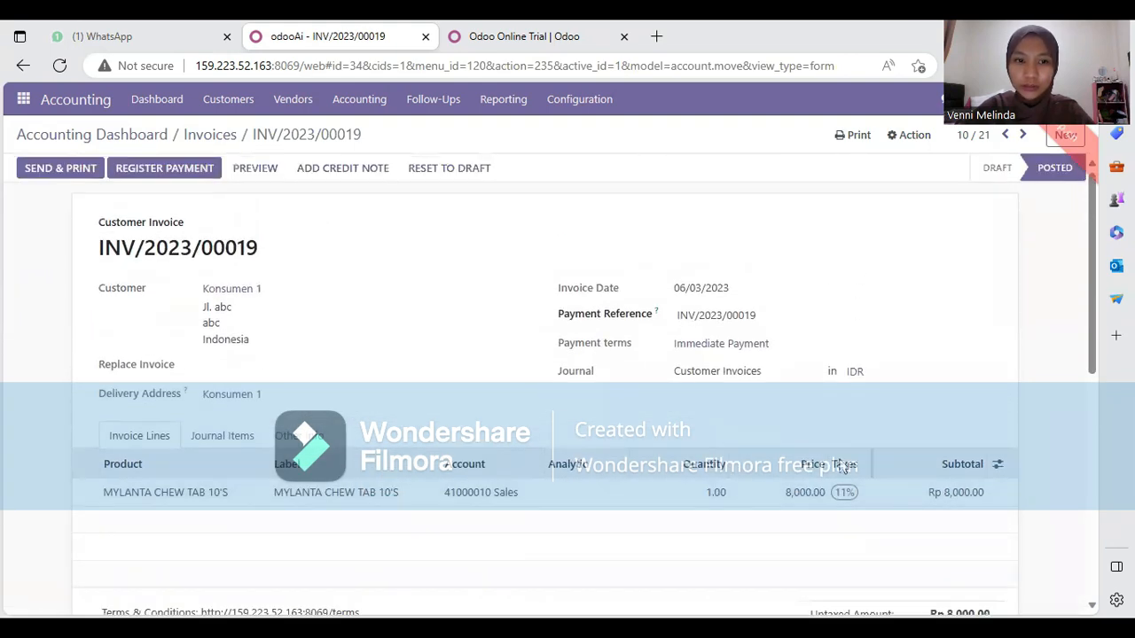
scroll(847, 465, down, 1)
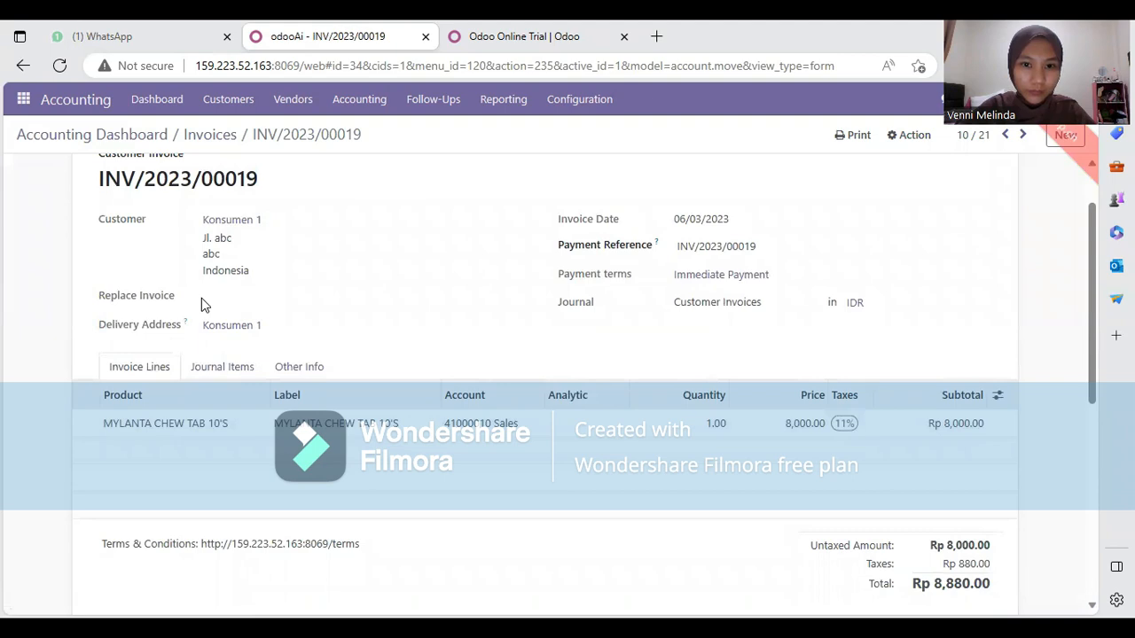
scroll(367, 335, down, 2)
scroll(369, 334, up, 1)
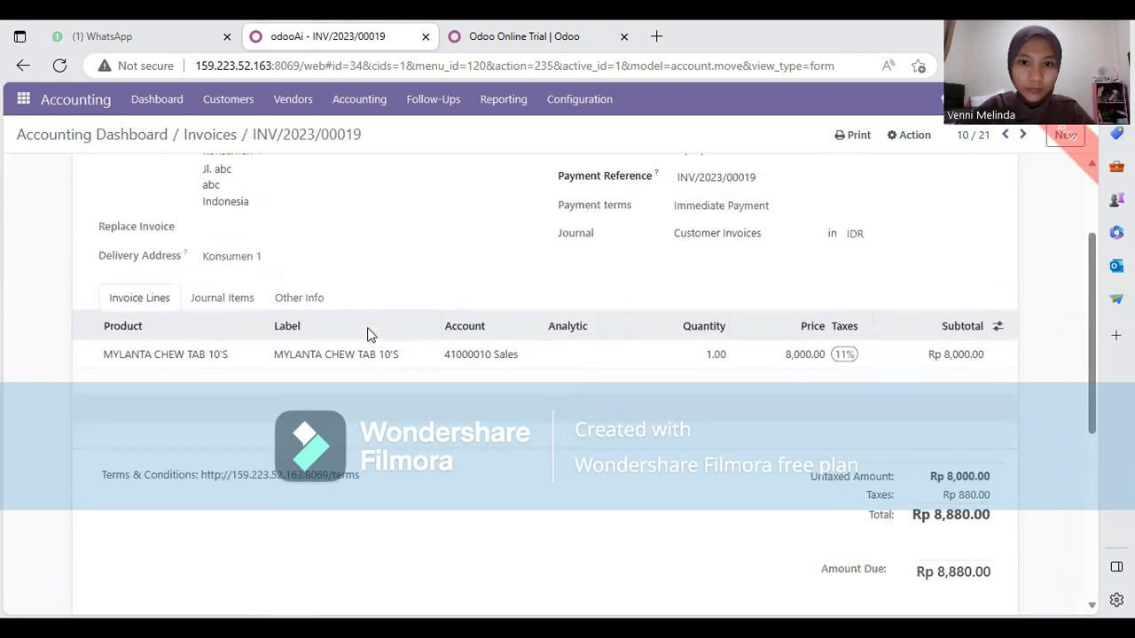
scroll(370, 335, down, 5)
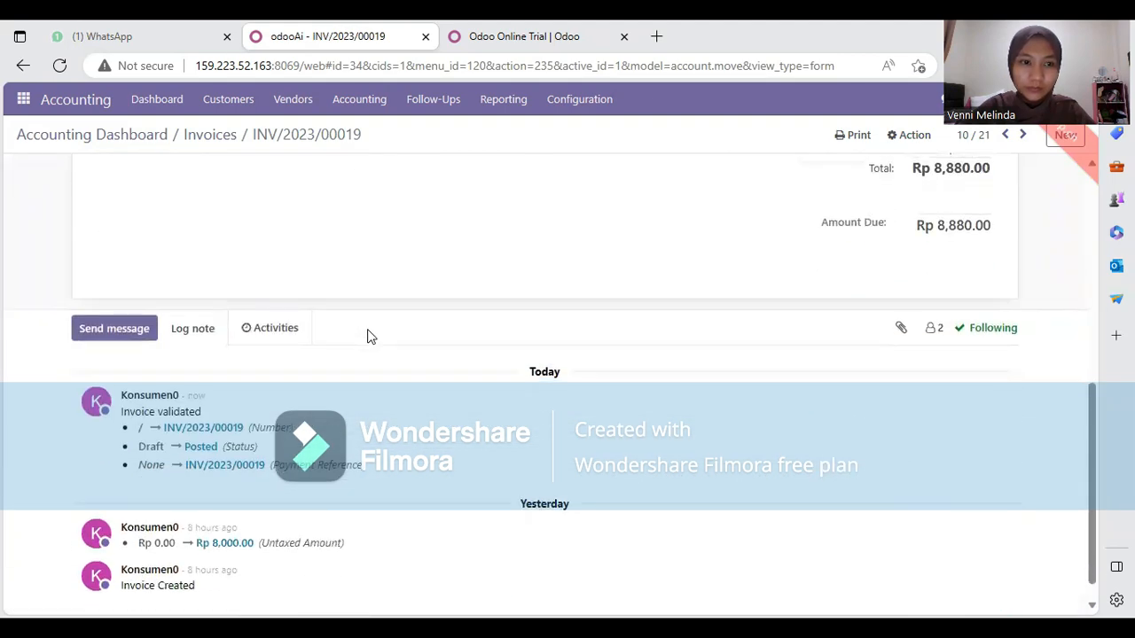
scroll(370, 335, down, 1)
scroll(369, 336, up, 10)
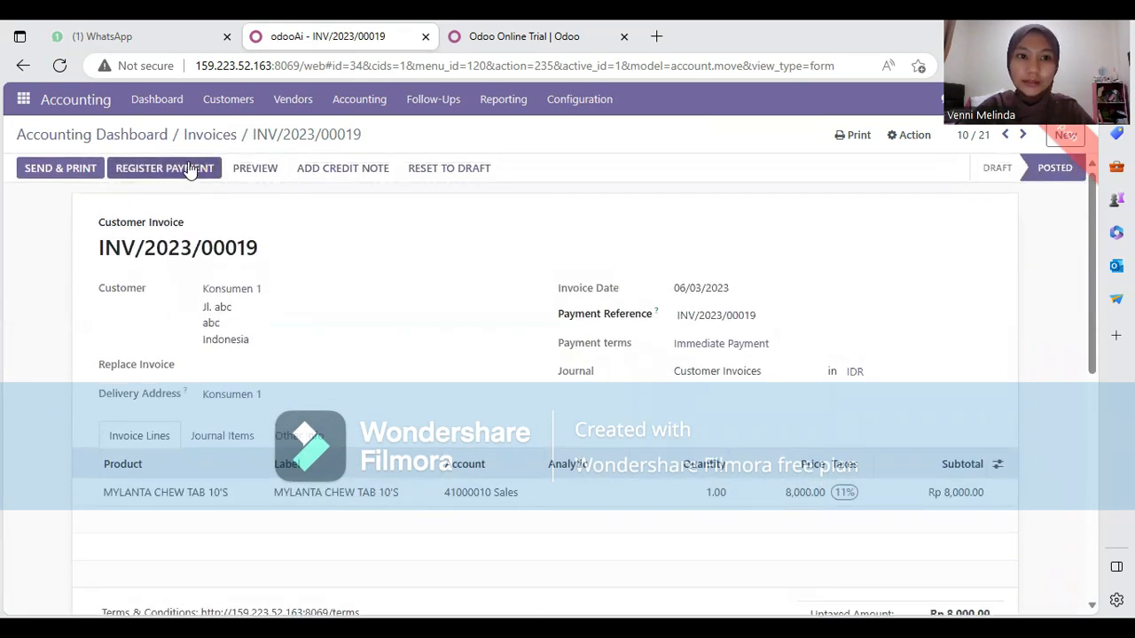
Register the Rp 8,880.00 payment through the Cash journal, Manual method, leaving Rp 0.00 due
click(188, 170)
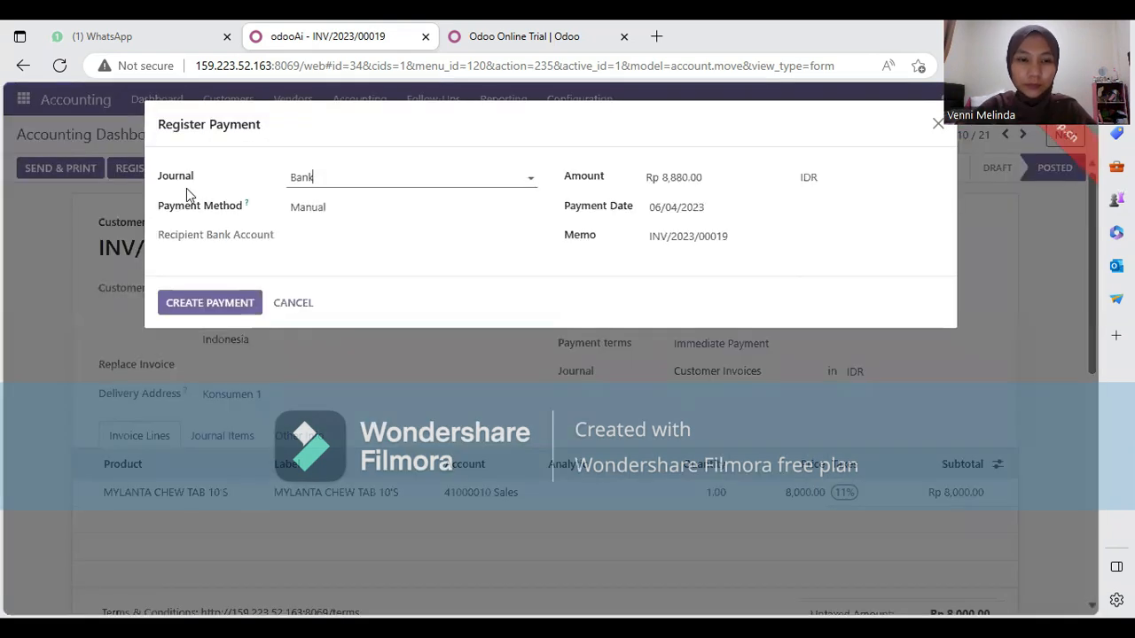
click(529, 178)
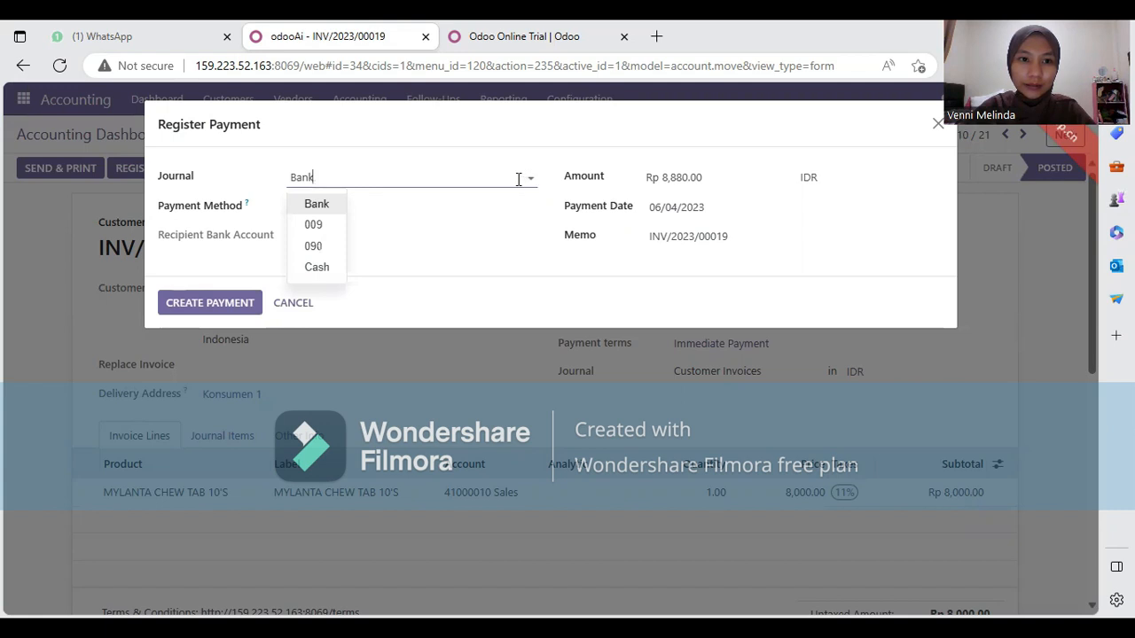
click(320, 267)
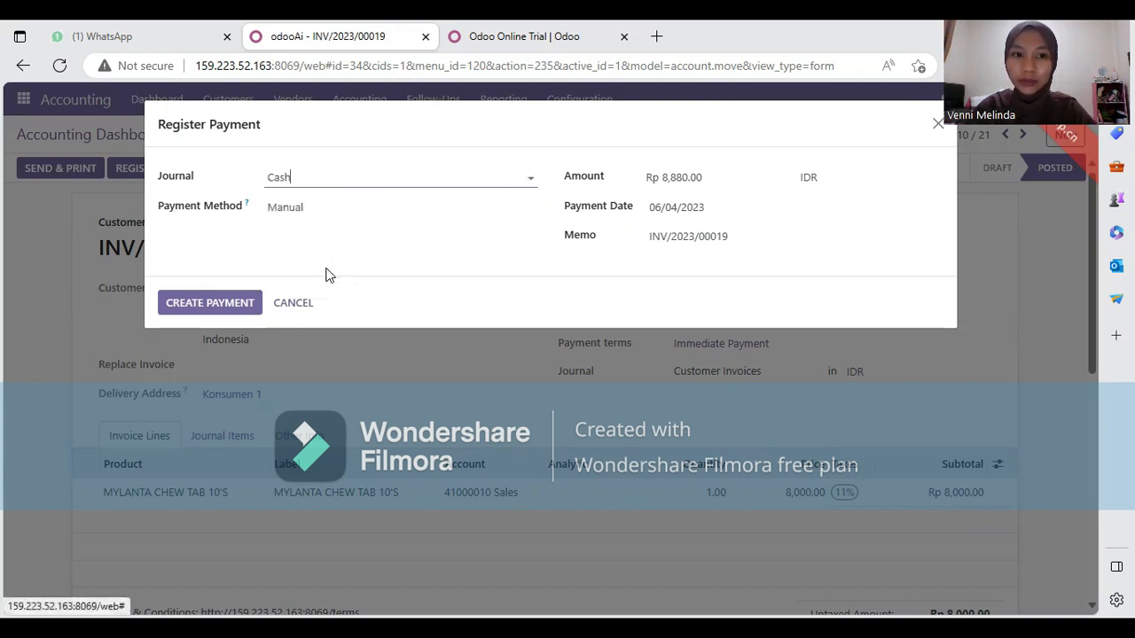
click(306, 206)
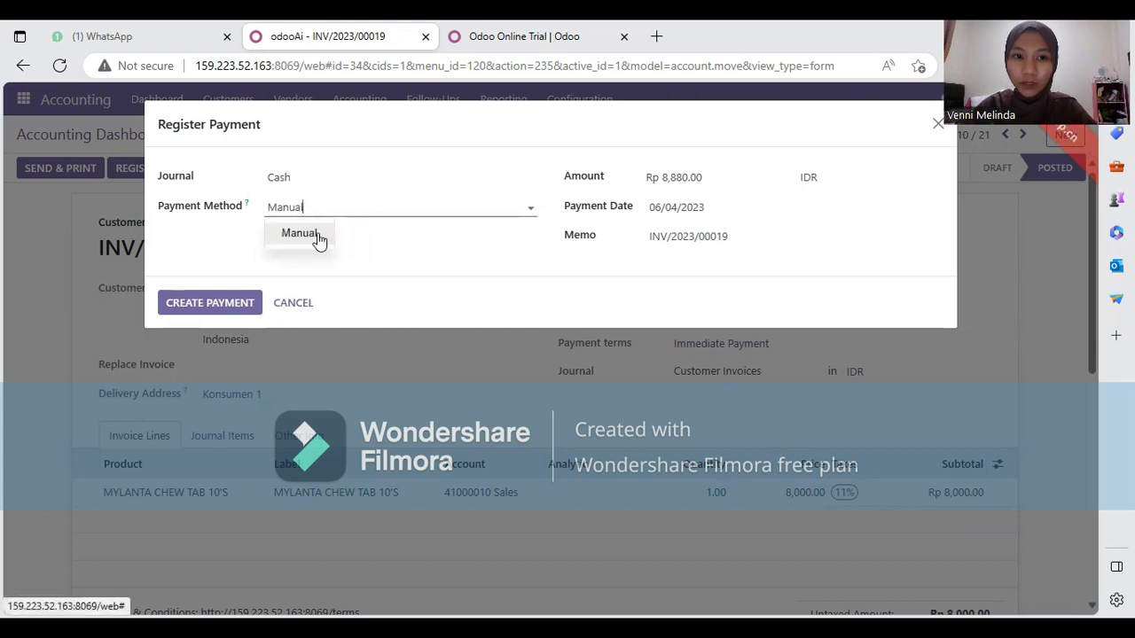
click(316, 234)
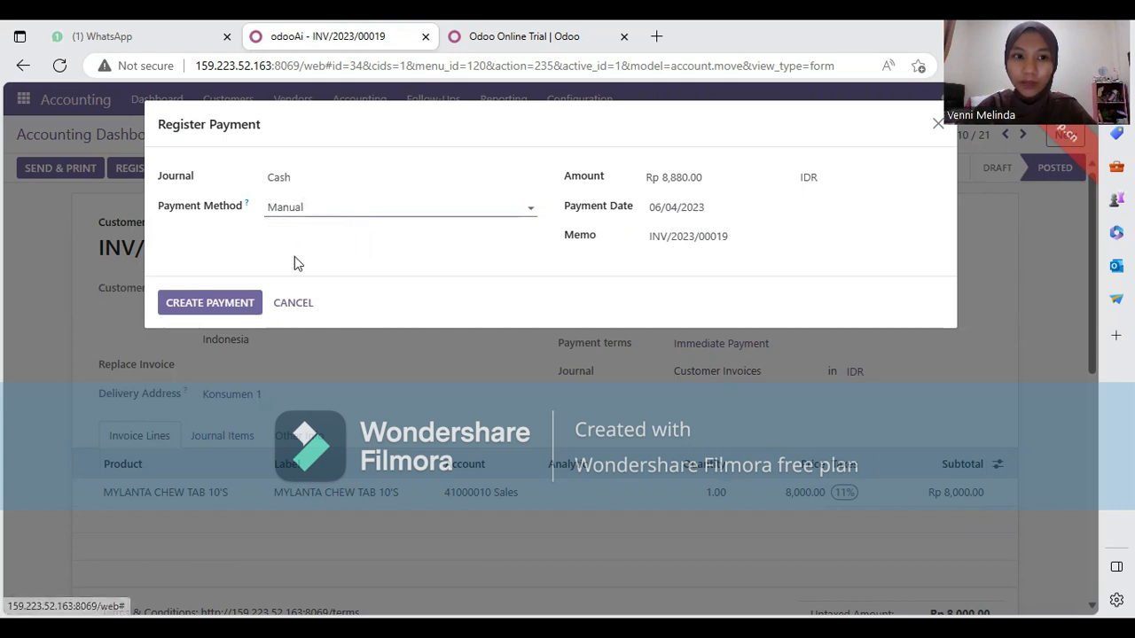
click(229, 305)
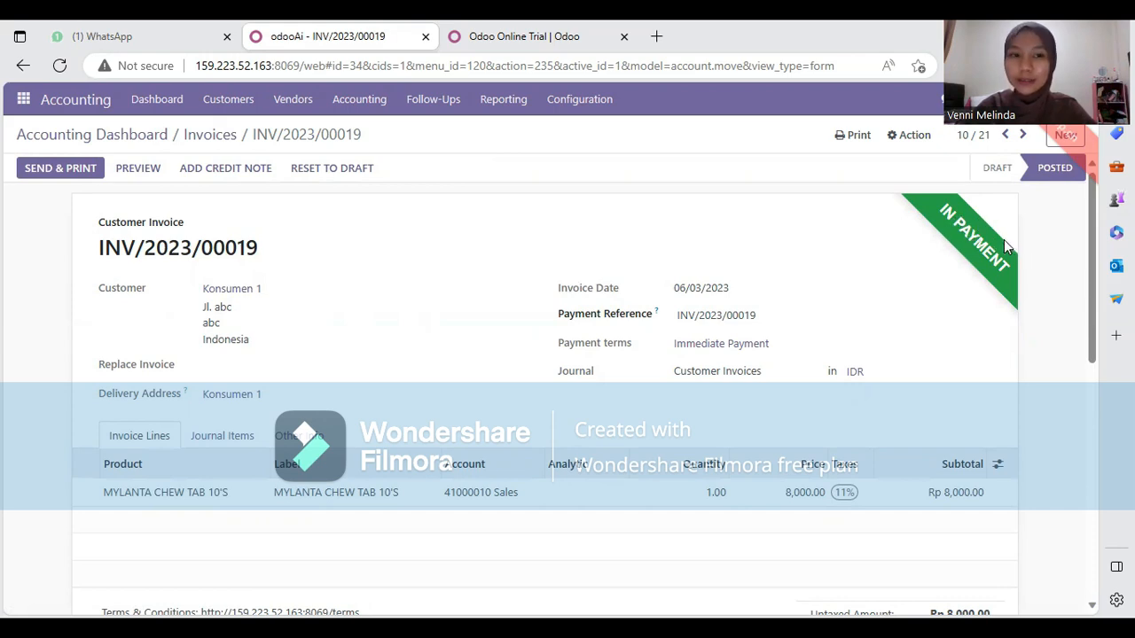
scroll(927, 263, down, 3)
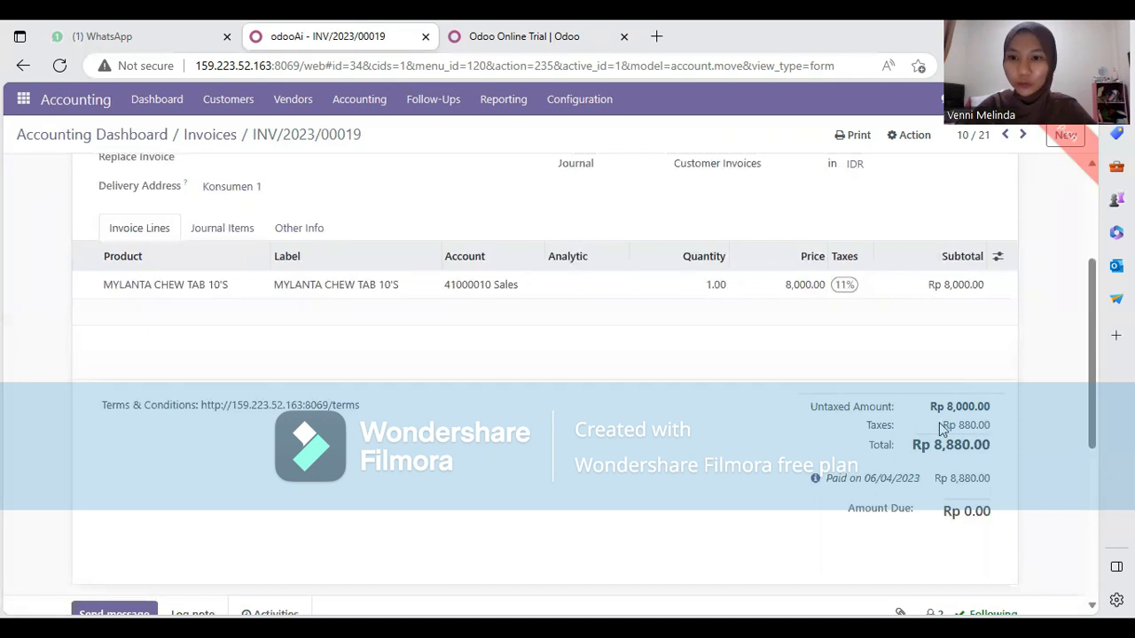
scroll(932, 428, down, 1)
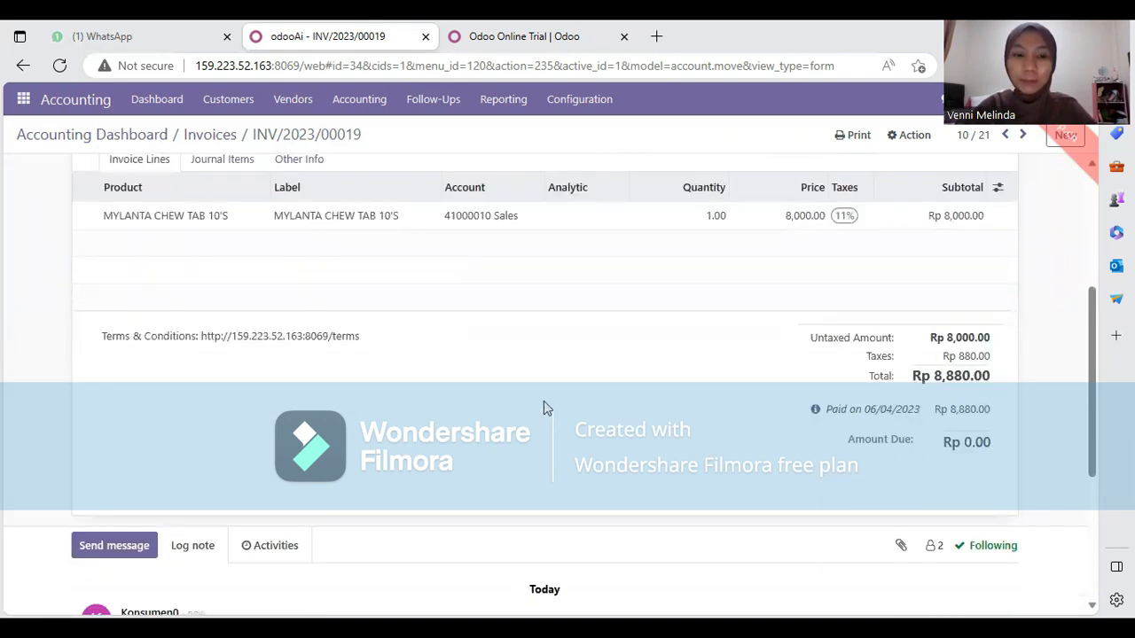
scroll(523, 392, up, 2)
scroll(505, 384, up, 2)
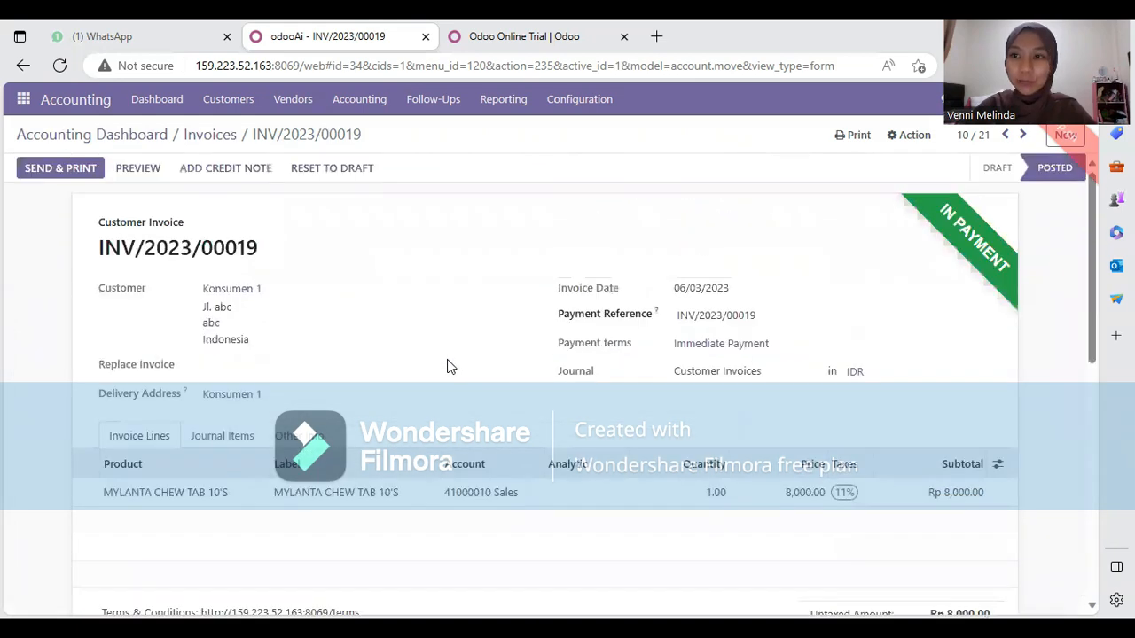
click(58, 171)
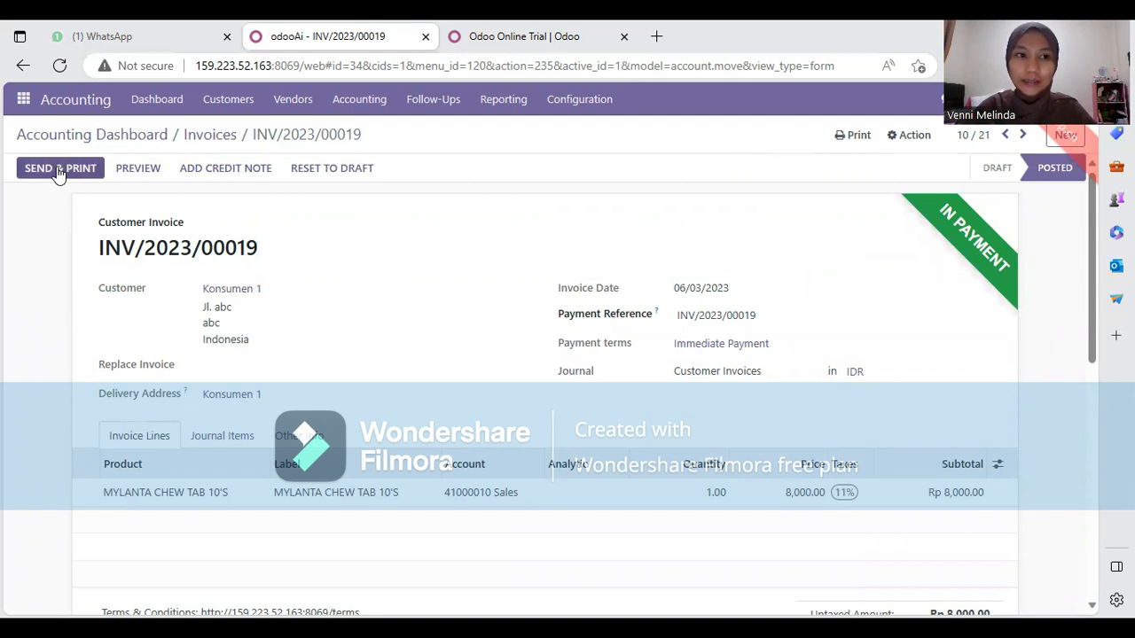
Email INV/2023/00019 with Print checked, downloading INV_2023_00019.pdf
click(58, 171)
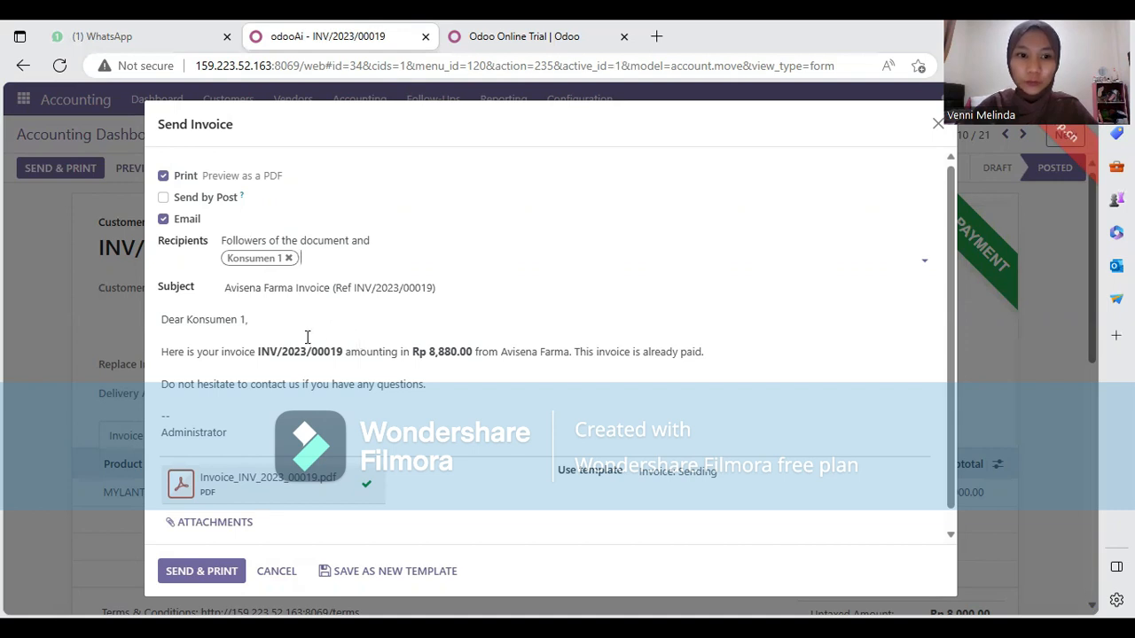
scroll(307, 346, down, 1)
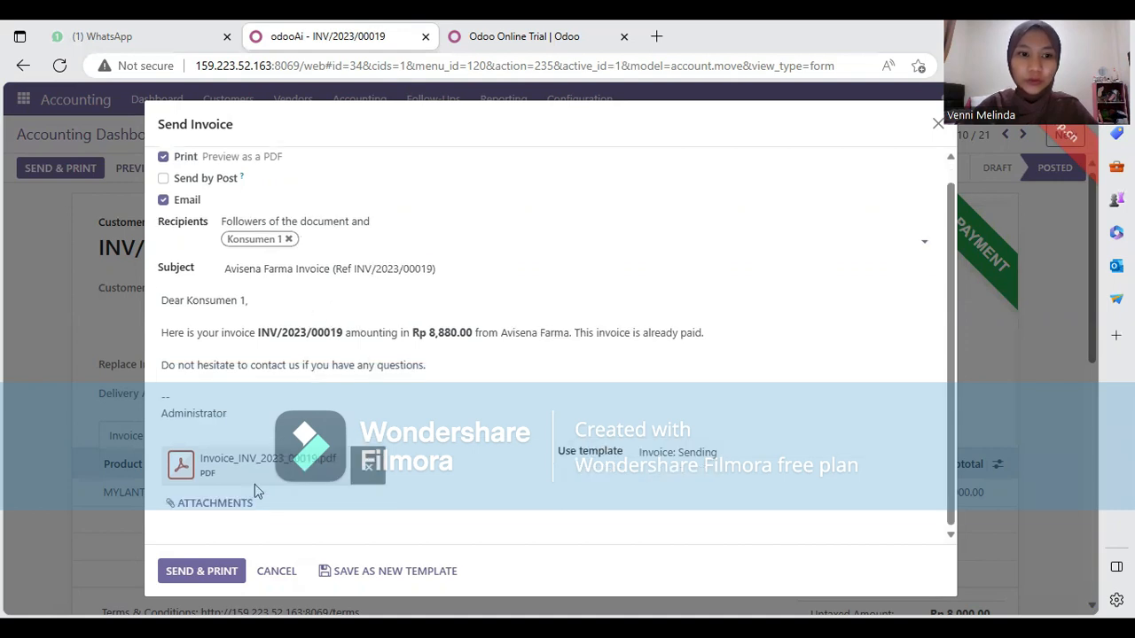
click(202, 571)
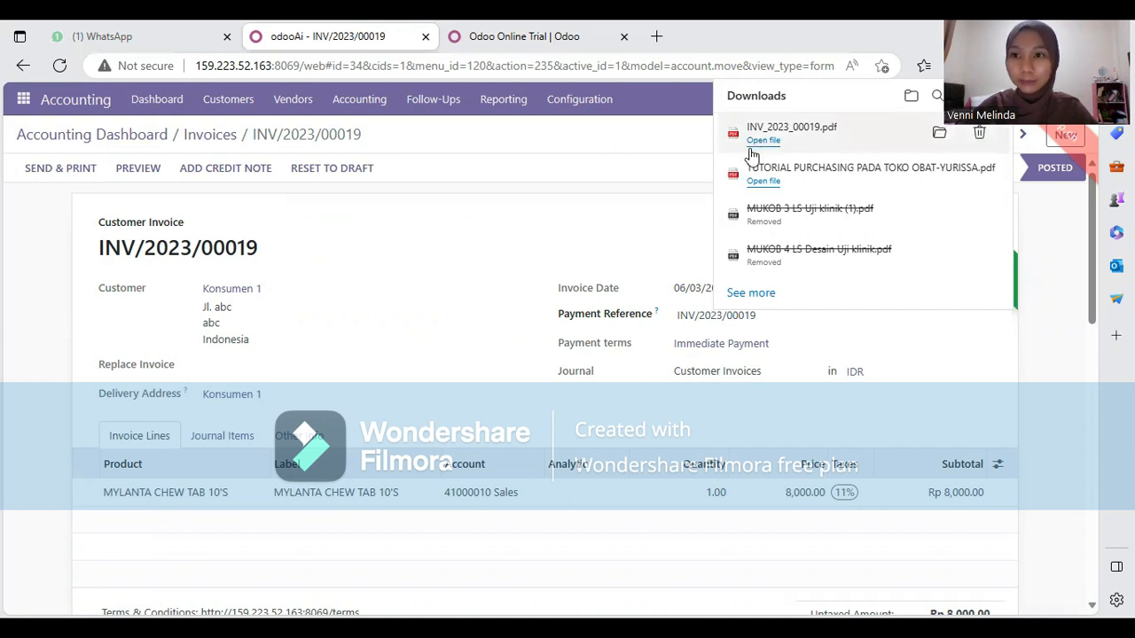
click(602, 140)
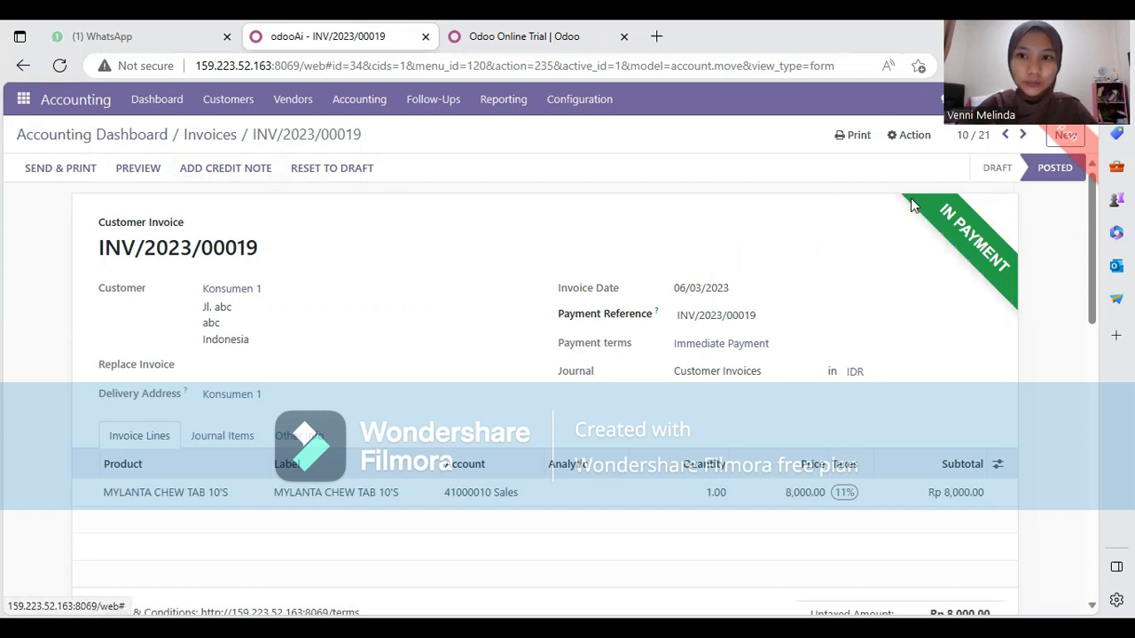
Review the Customer Payments list, then reopen Customer Invoices showing INV/2023/00019 In Payment
click(235, 105)
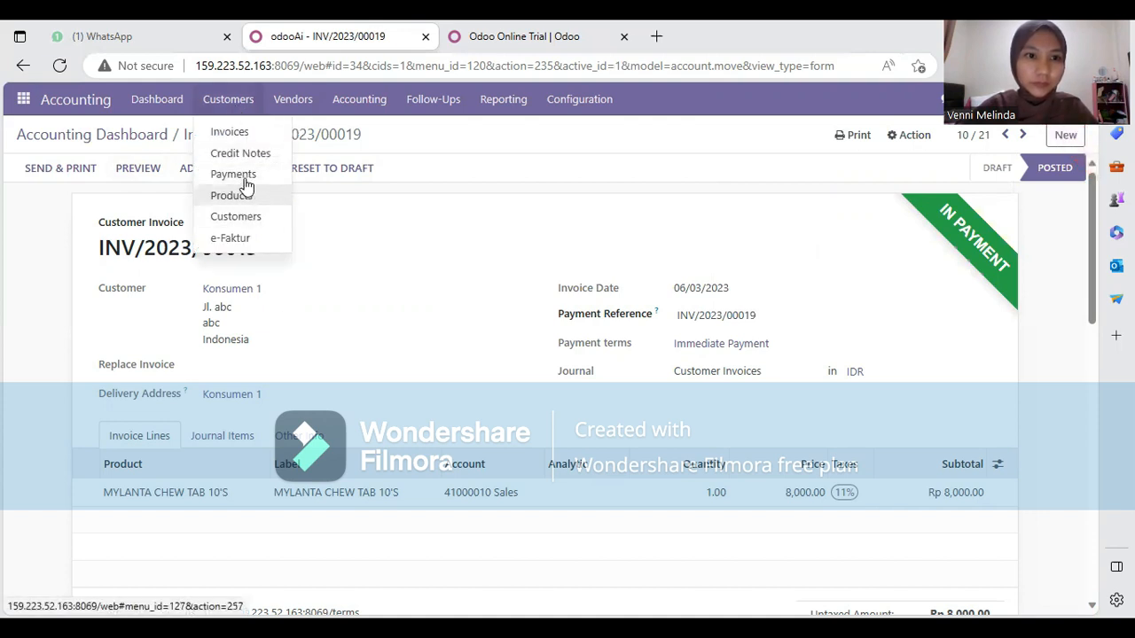
click(247, 177)
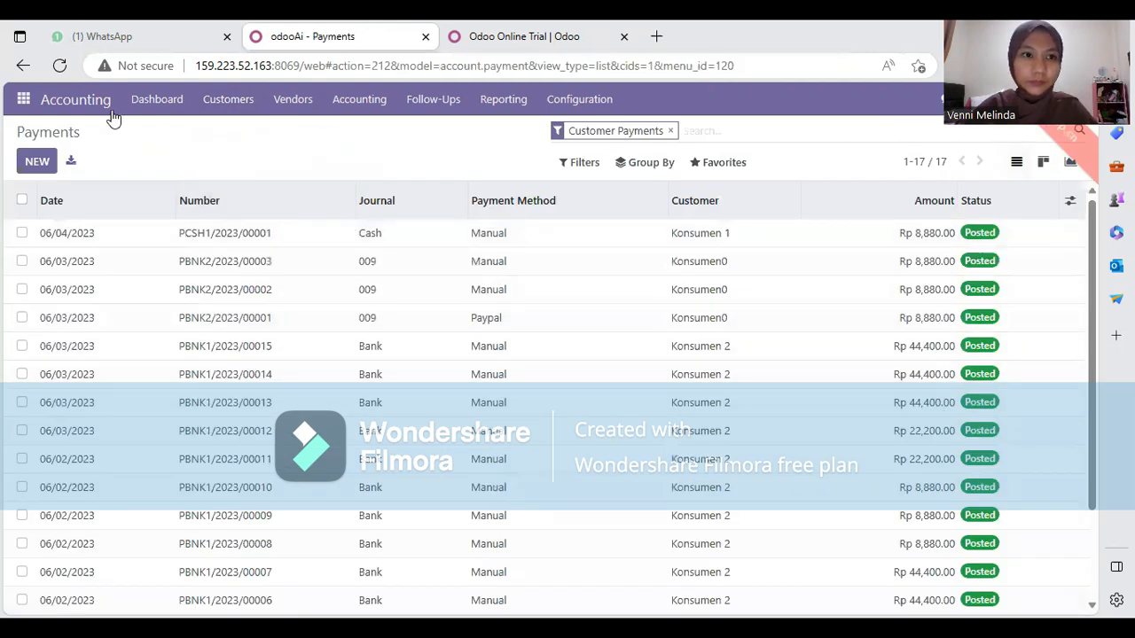
click(219, 106)
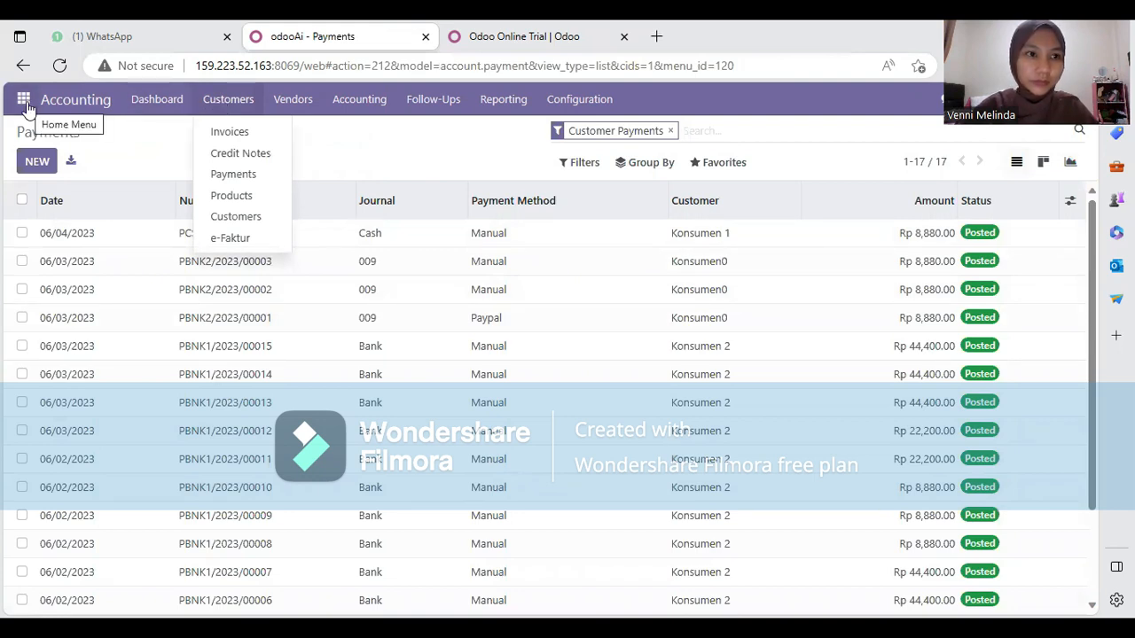
click(73, 99)
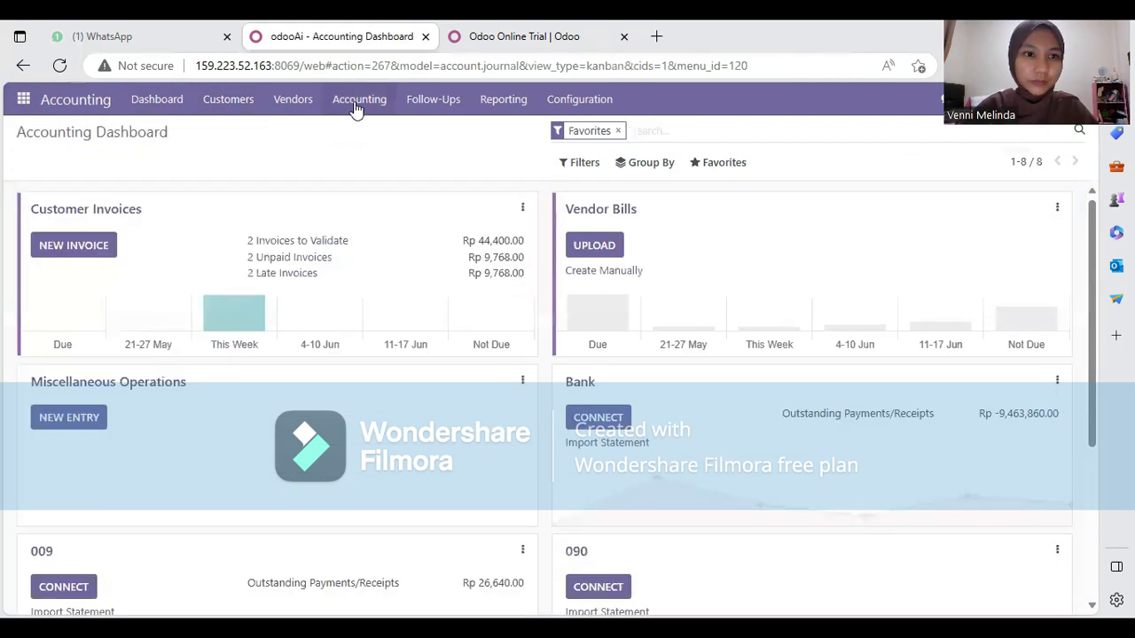
click(93, 211)
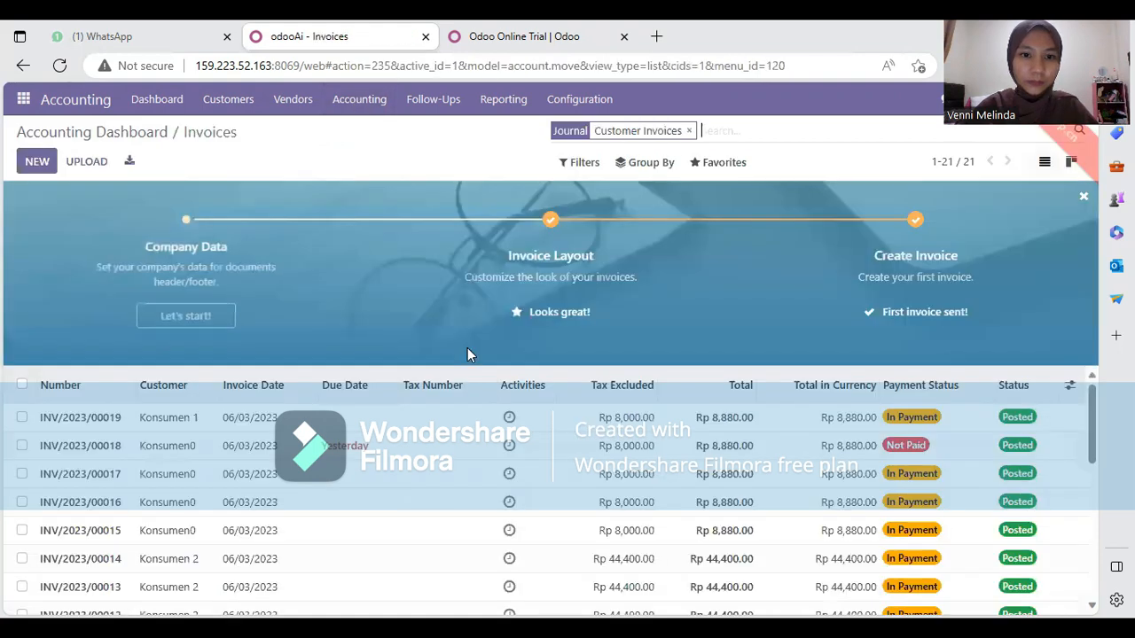
drag(1087, 413, 1087, 450)
scroll(1084, 446, down, 1)
scroll(1084, 446, up, 1)
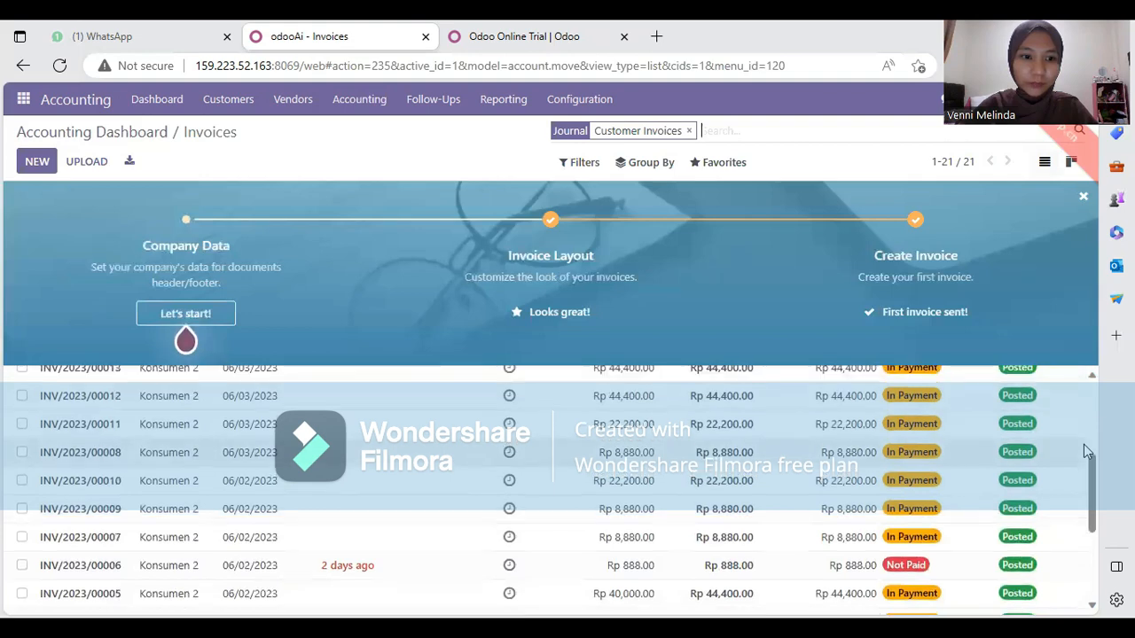
scroll(1083, 444, up, 1)
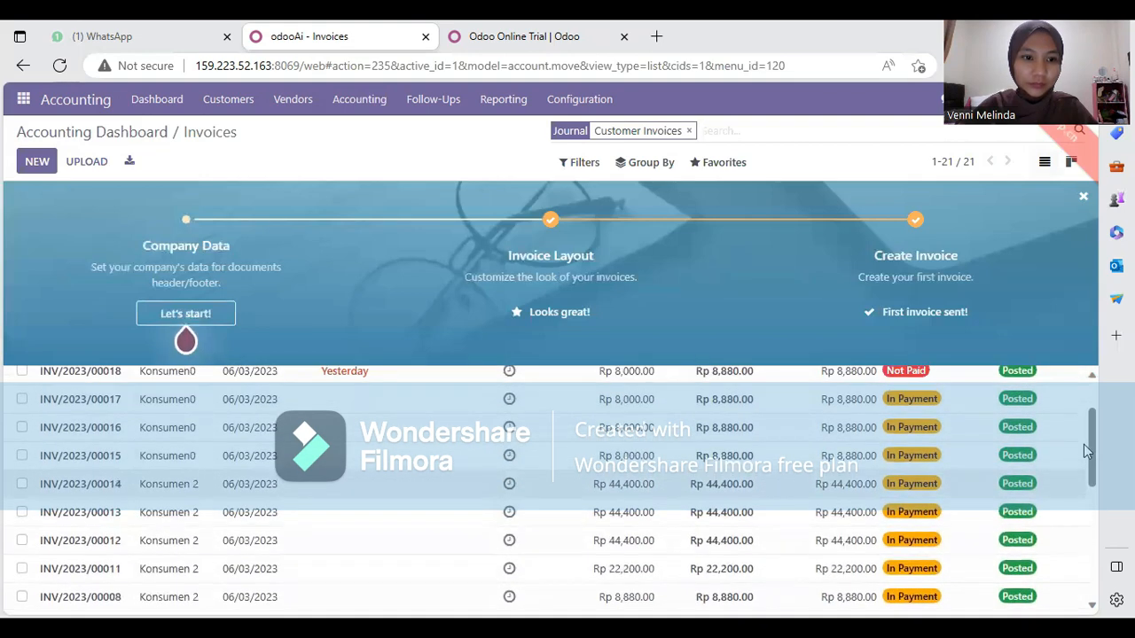
scroll(1083, 445, up, 1)
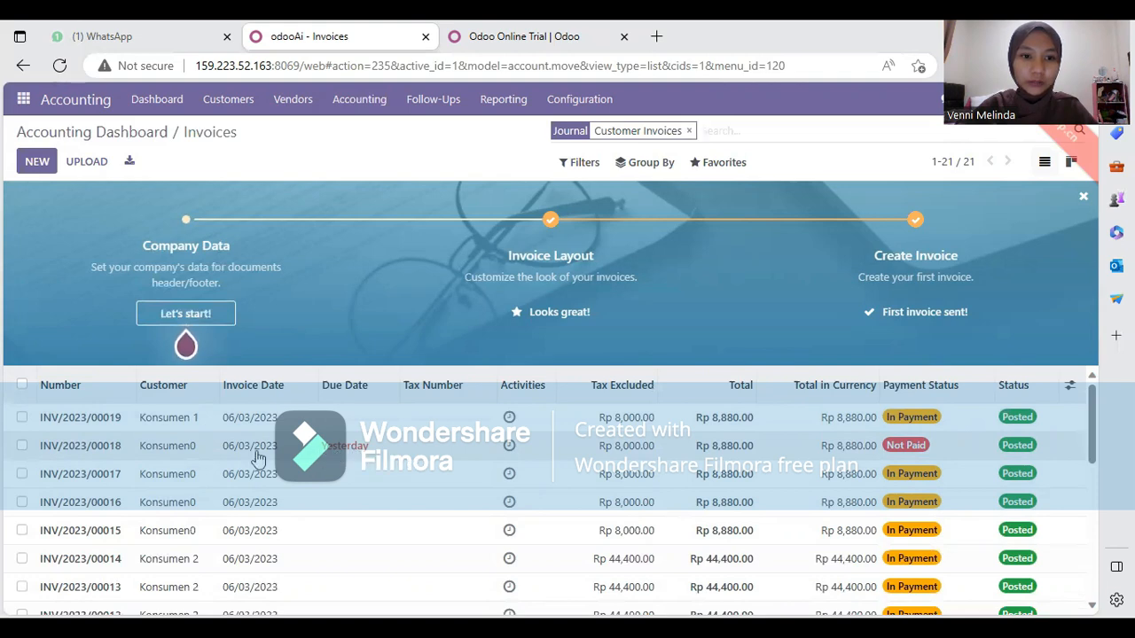
click(355, 451)
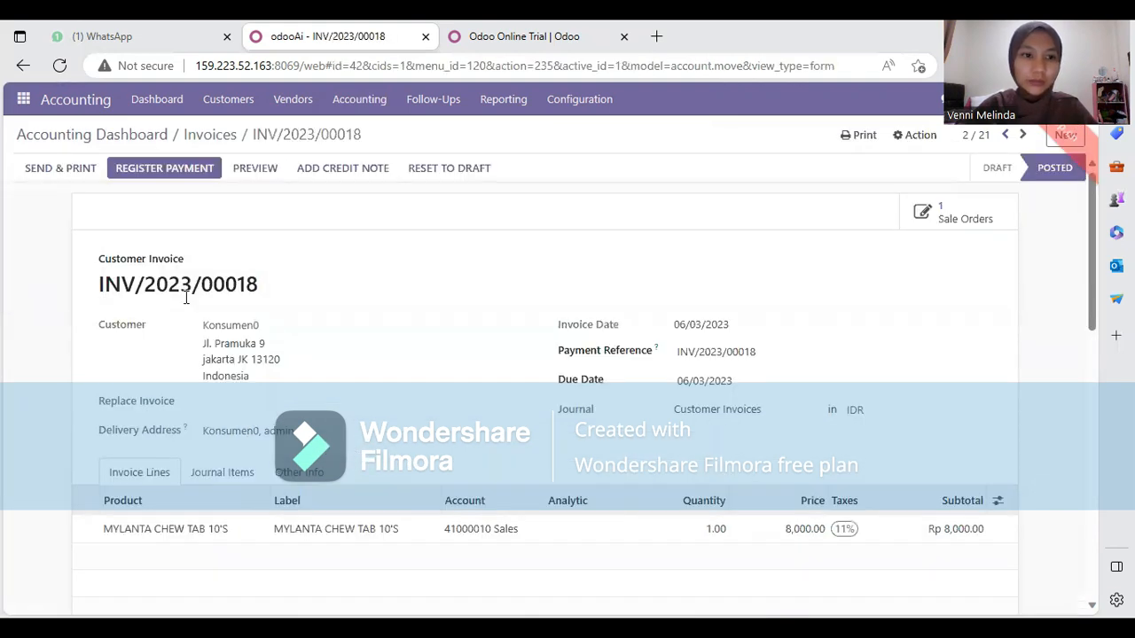
click(143, 173)
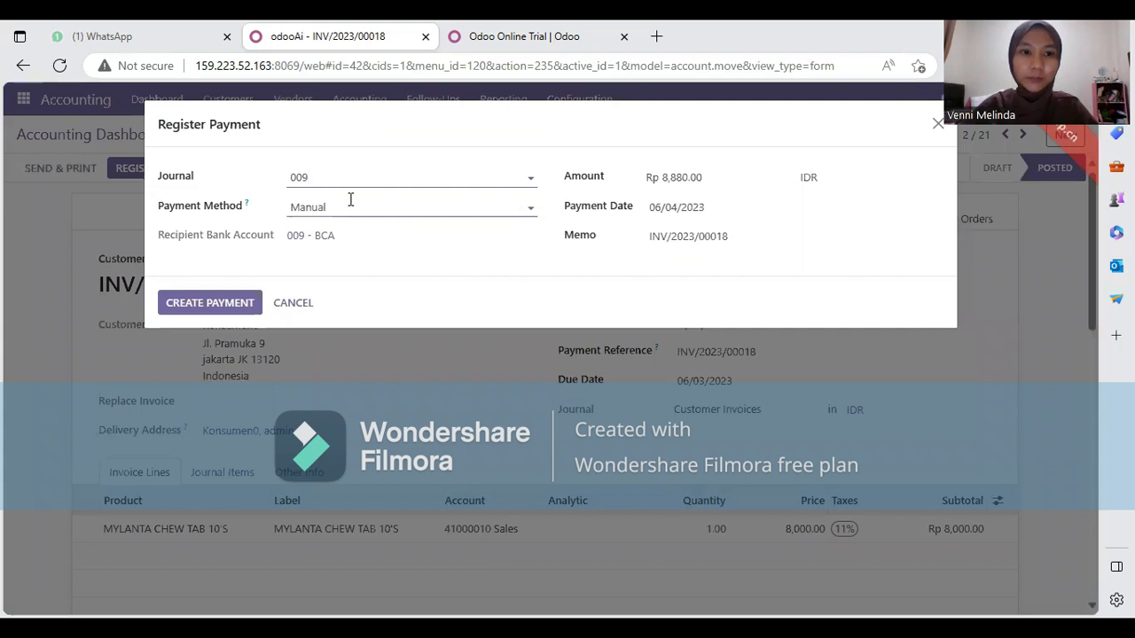
click(443, 176)
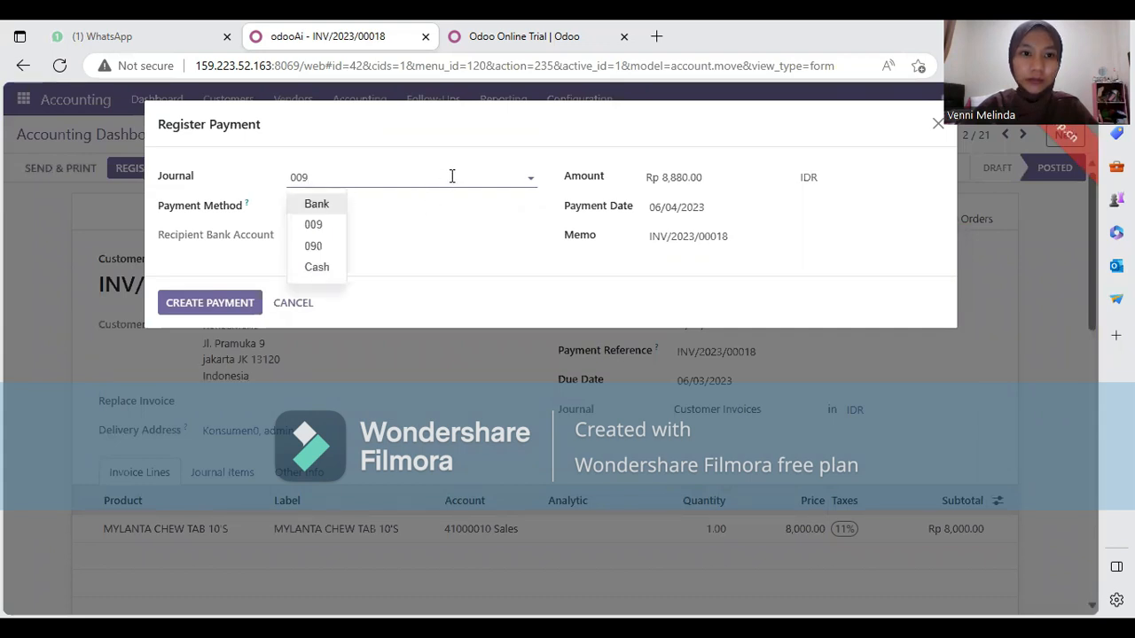
click(323, 268)
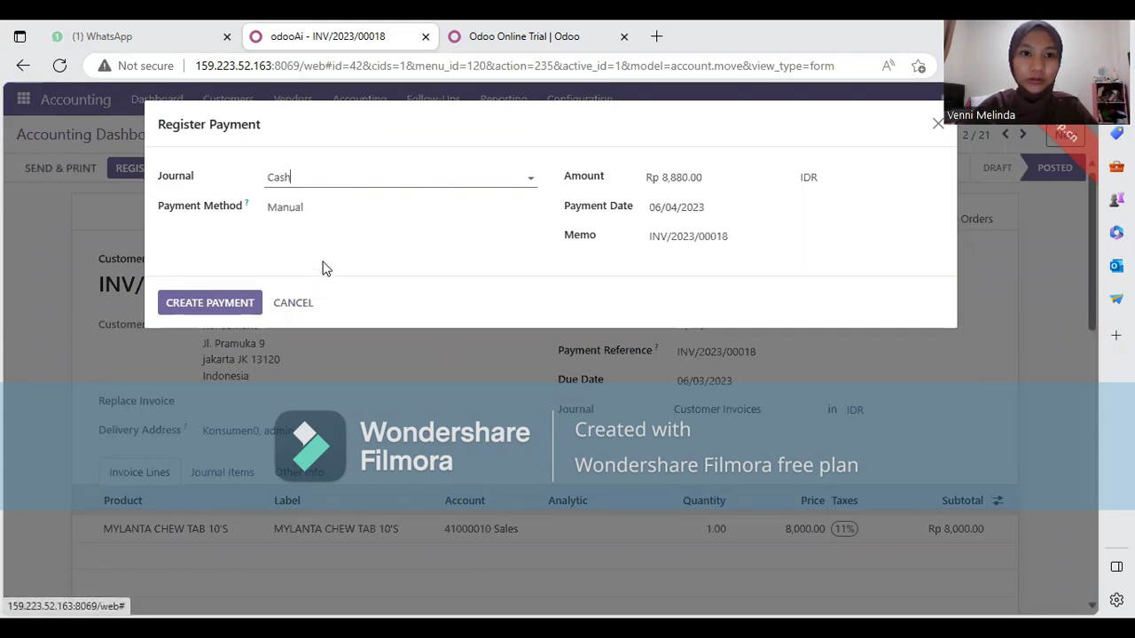
click(226, 306)
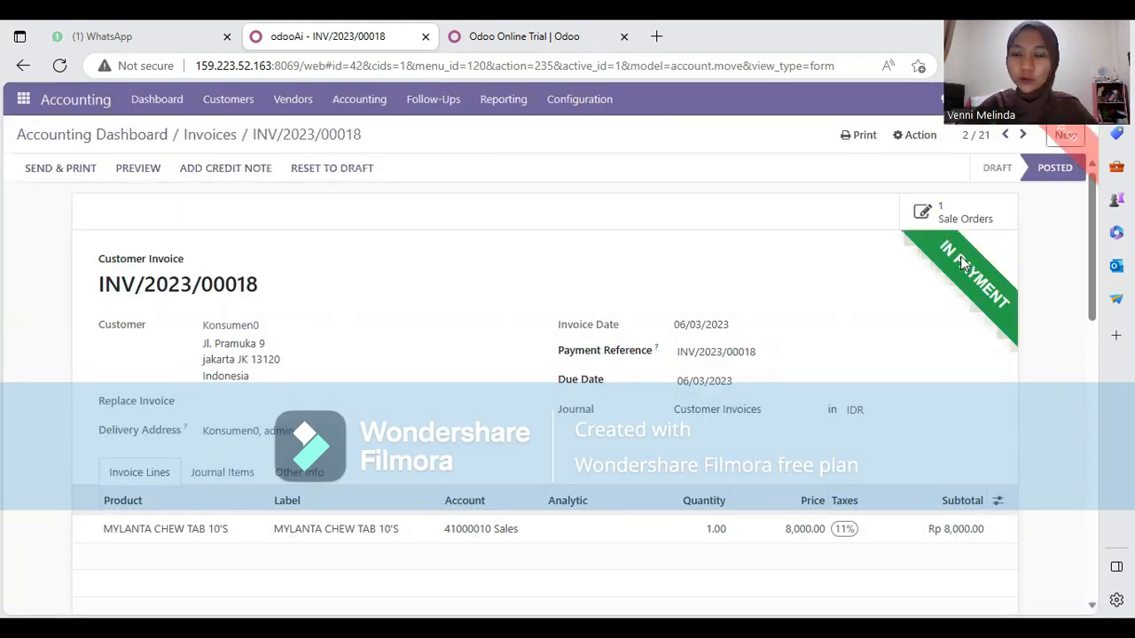
scroll(664, 326, down, 2)
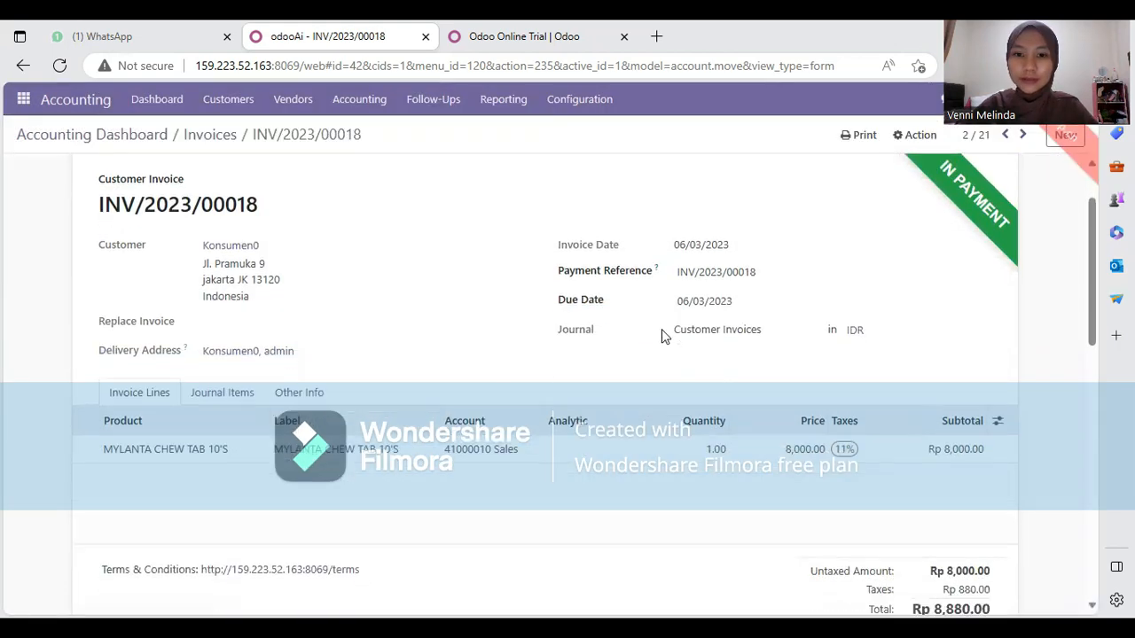
scroll(663, 336, down, 1)
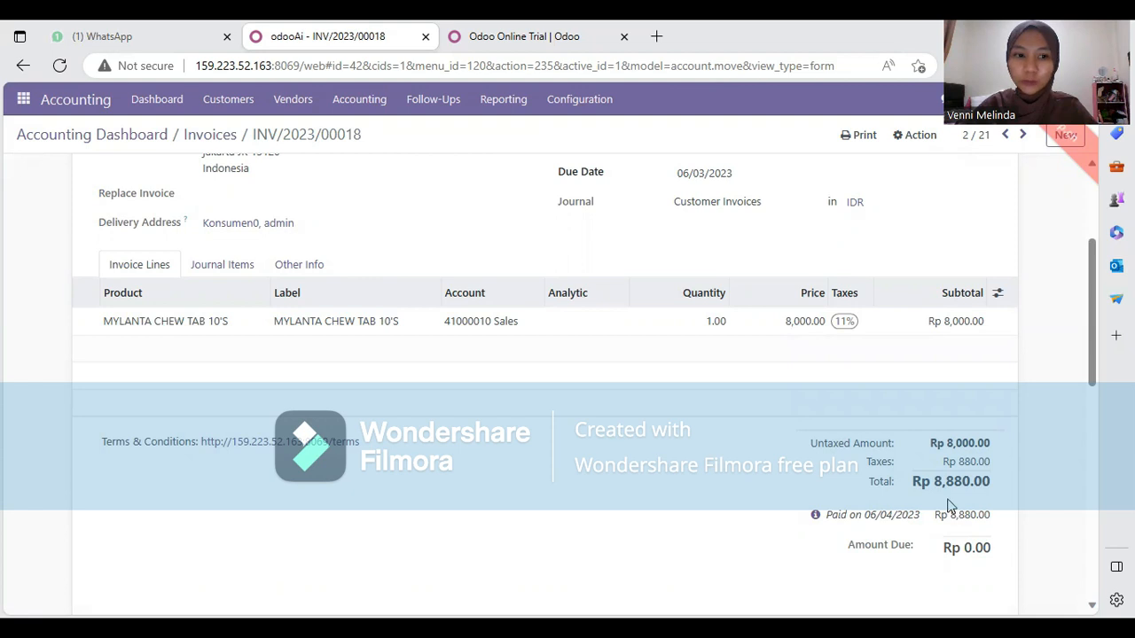
scroll(949, 506, up, 3)
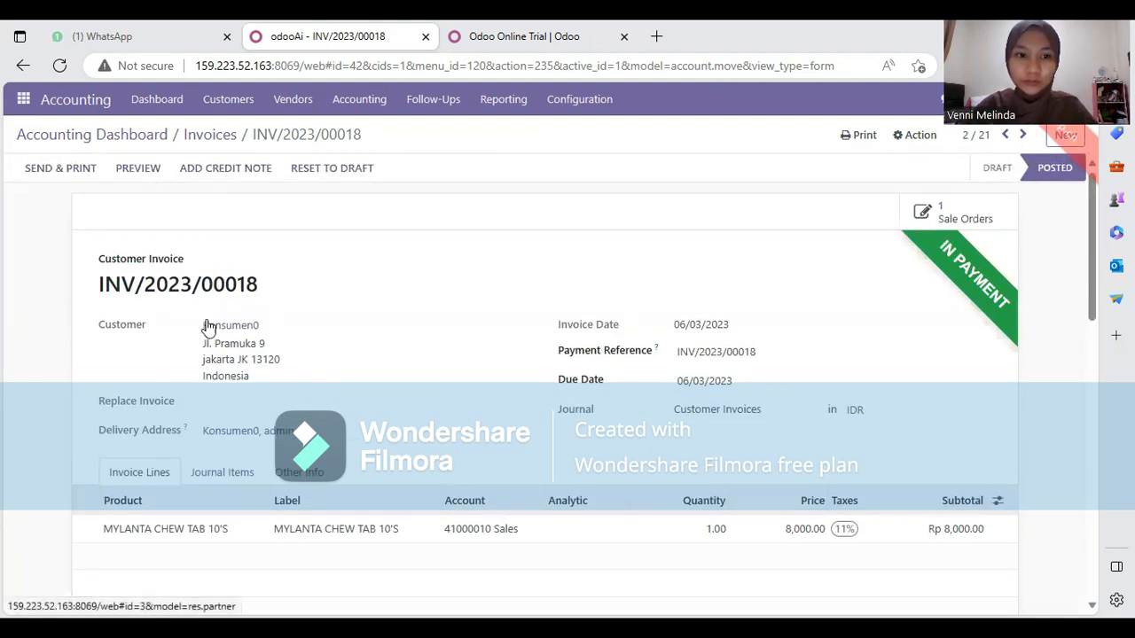
Email INV/2023/00018 with Print checked, producing INV_2023_00018.pdf
click(85, 174)
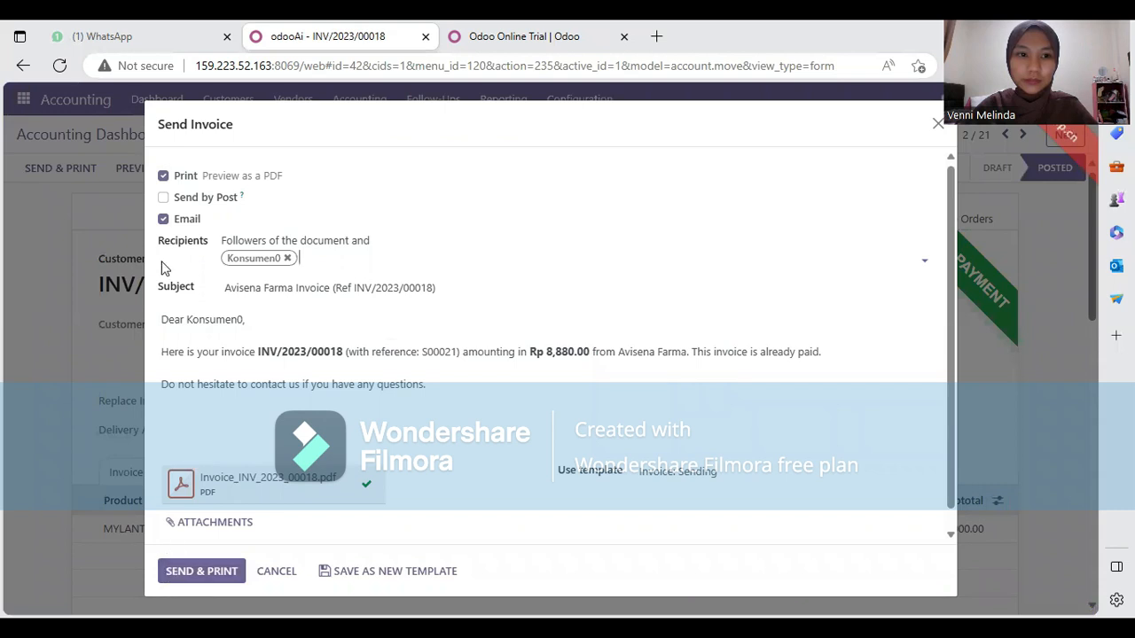
click(231, 572)
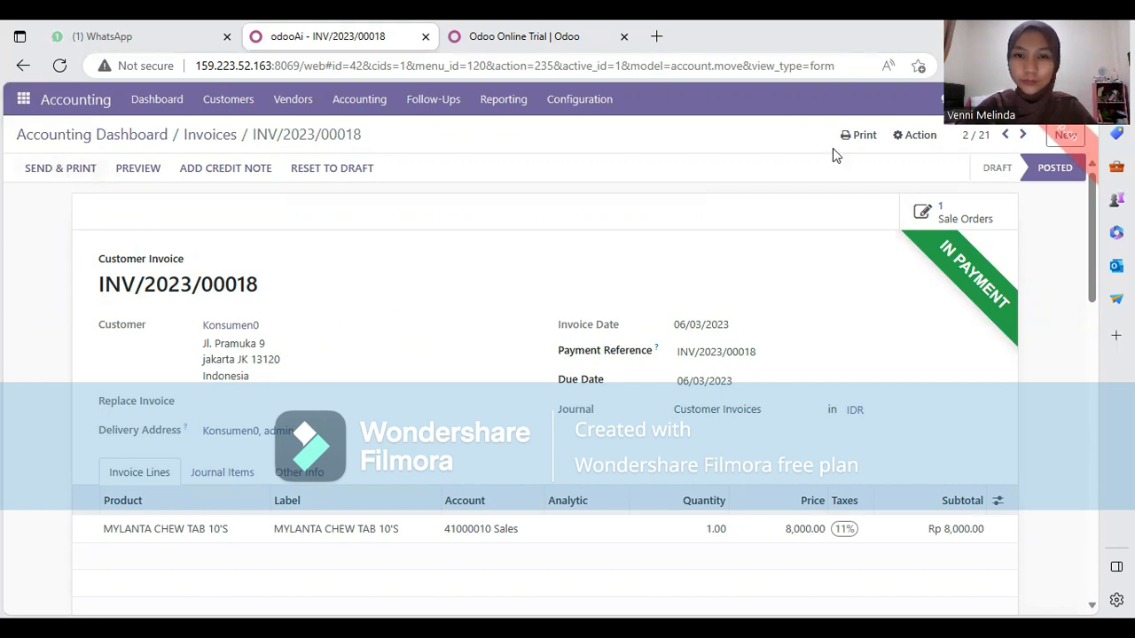
Return through the Accounting dashboard to Customer Invoices, where INV/2023/00006 remains Not Paid
click(22, 103)
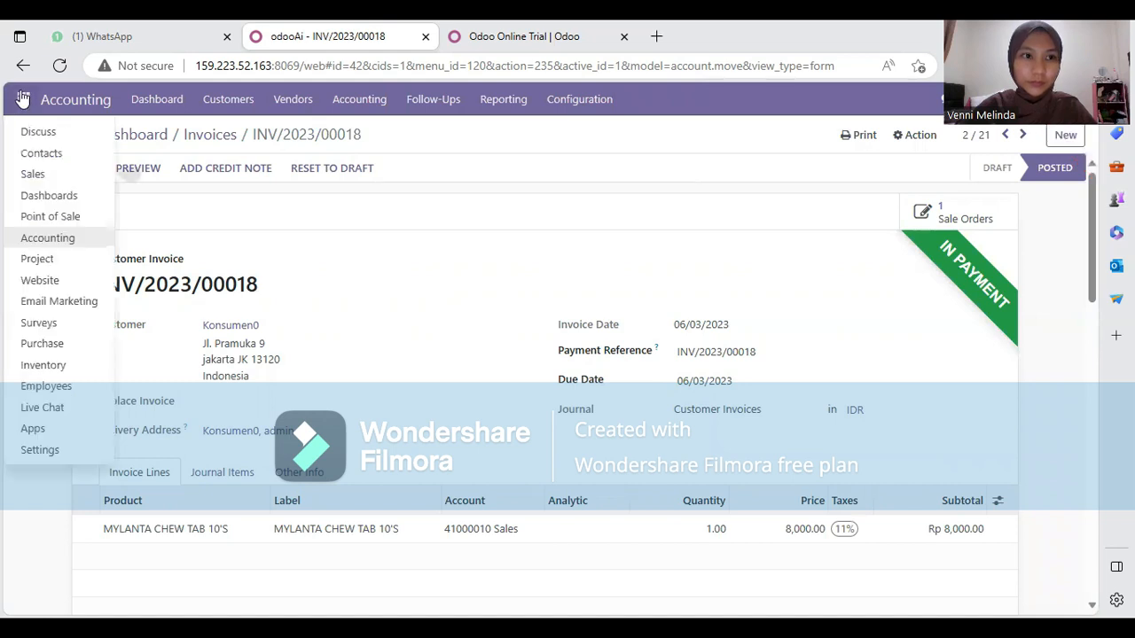
click(70, 101)
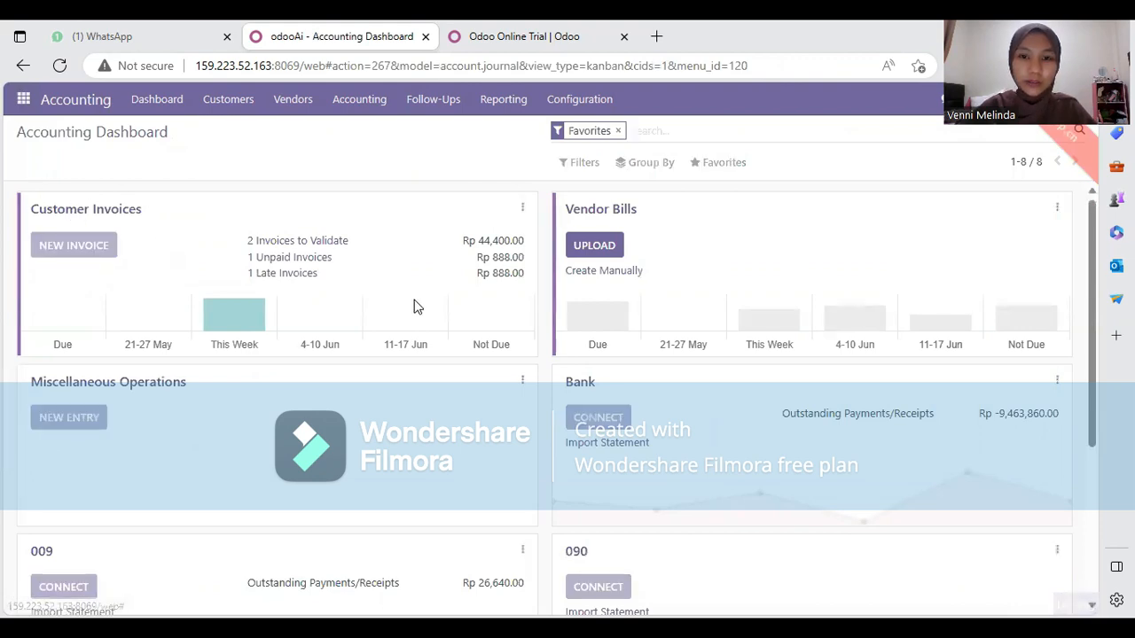
click(460, 296)
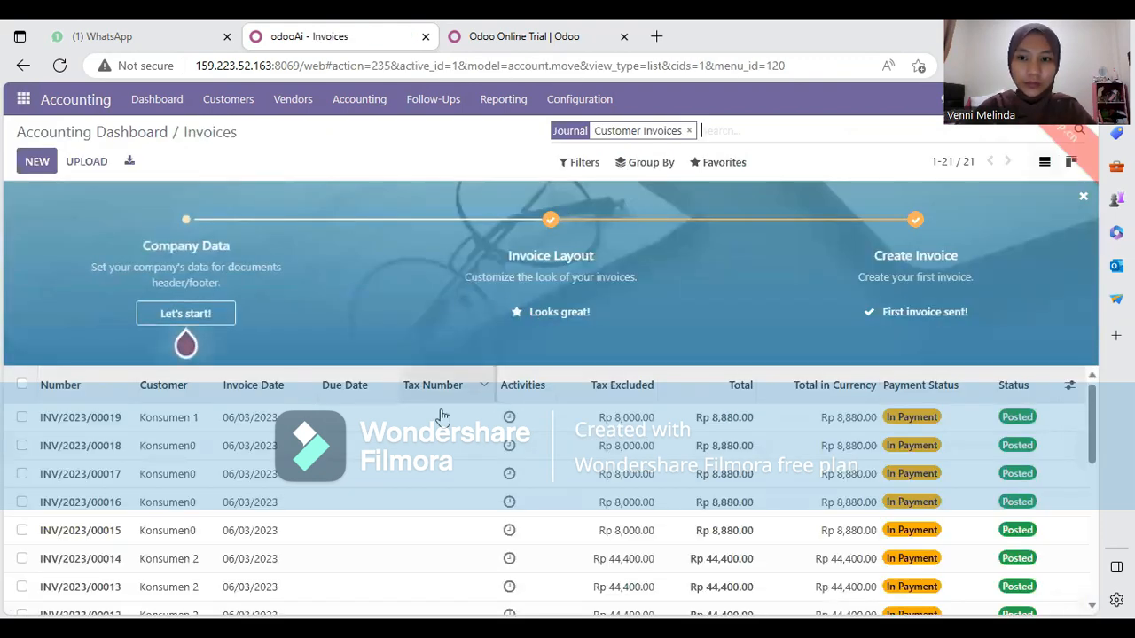
scroll(310, 430, down, 1)
scroll(910, 464, up, 1)
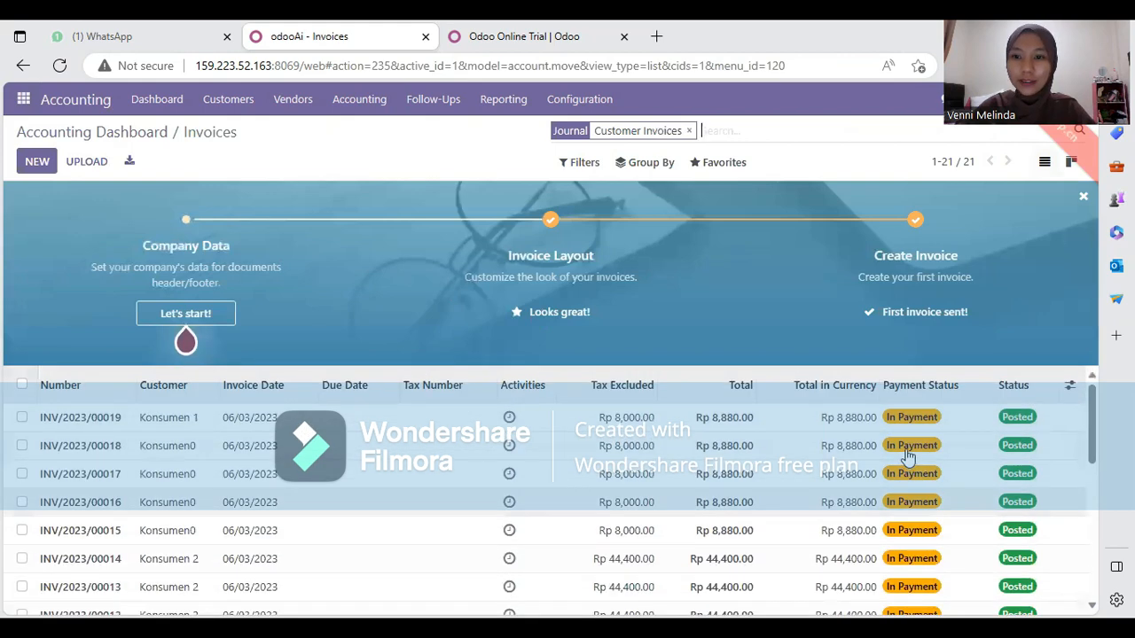
scroll(962, 450, down, 5)
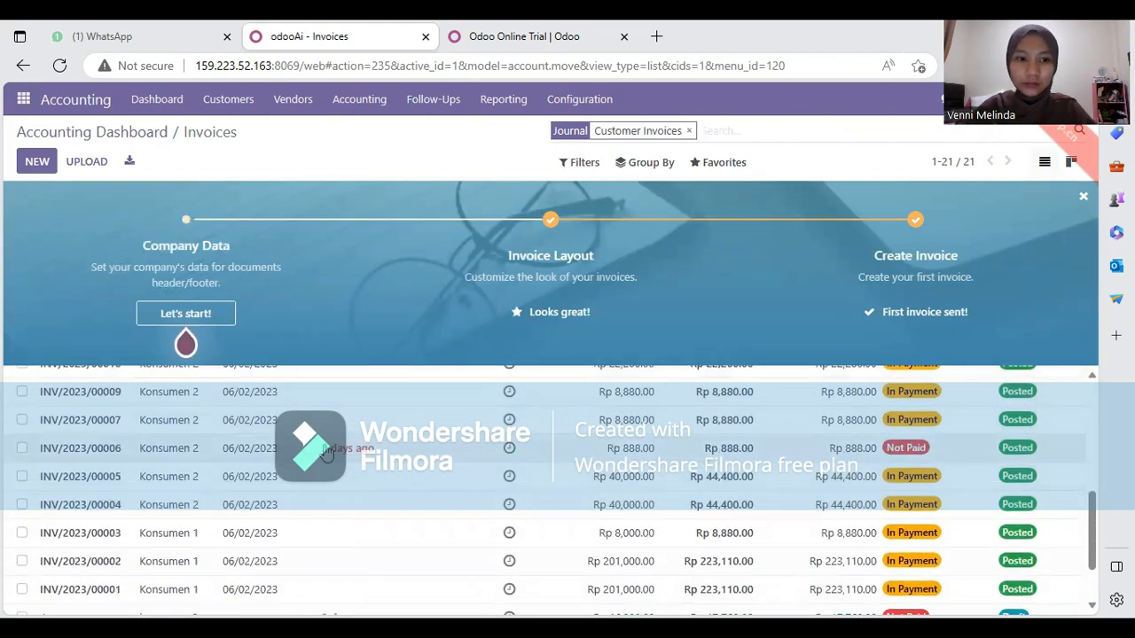
click(328, 450)
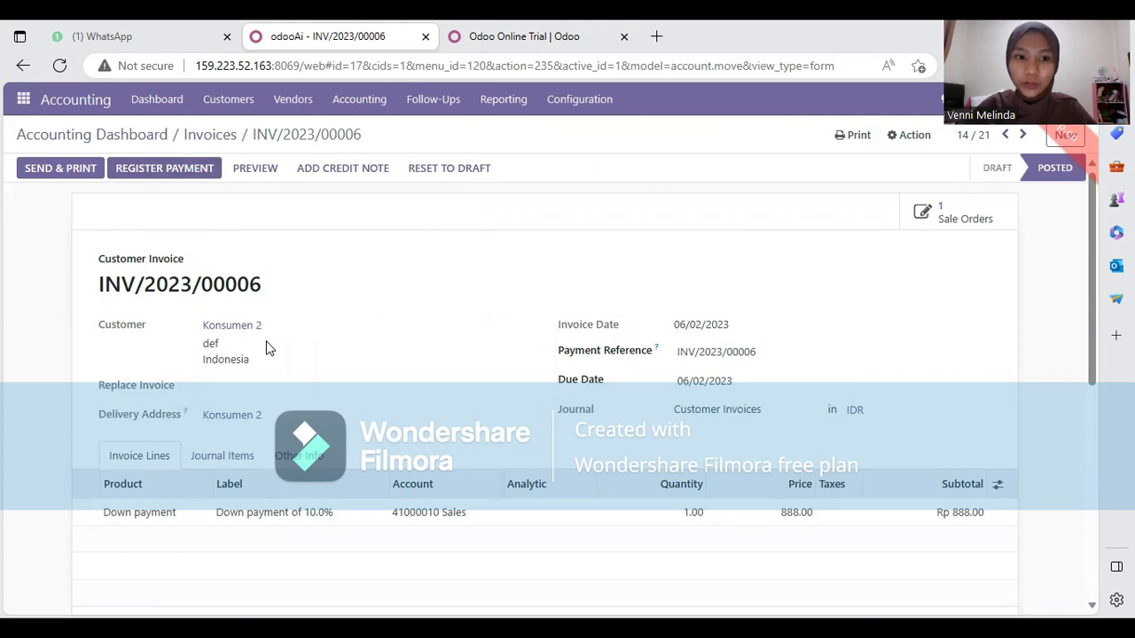
scroll(351, 441, down, 2)
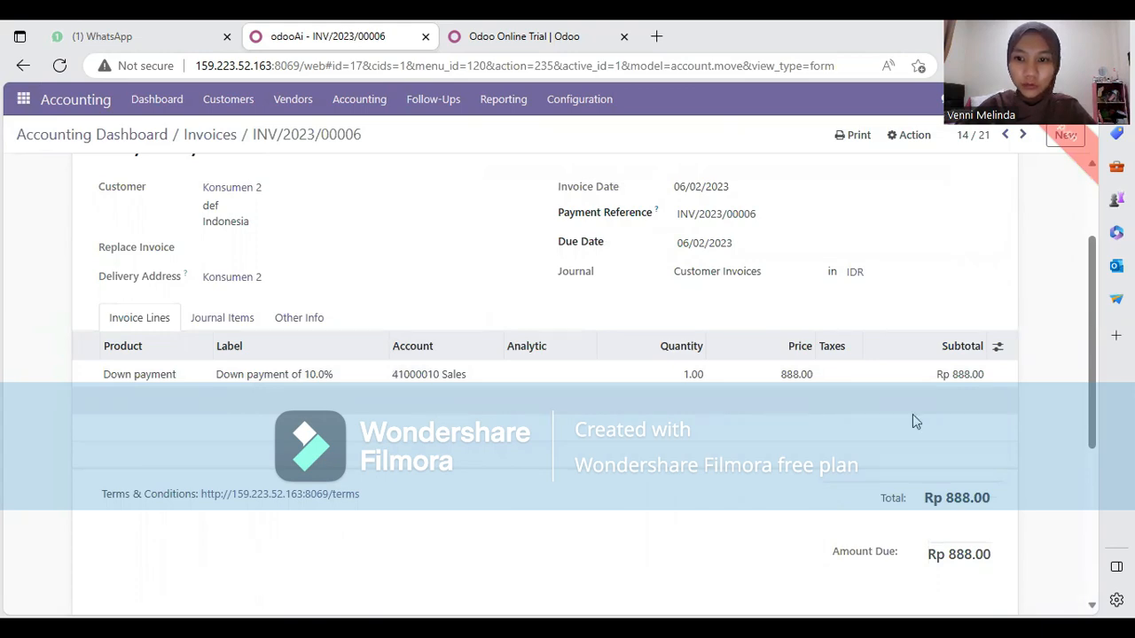
scroll(464, 343, up, 2)
scroll(454, 343, down, 1)
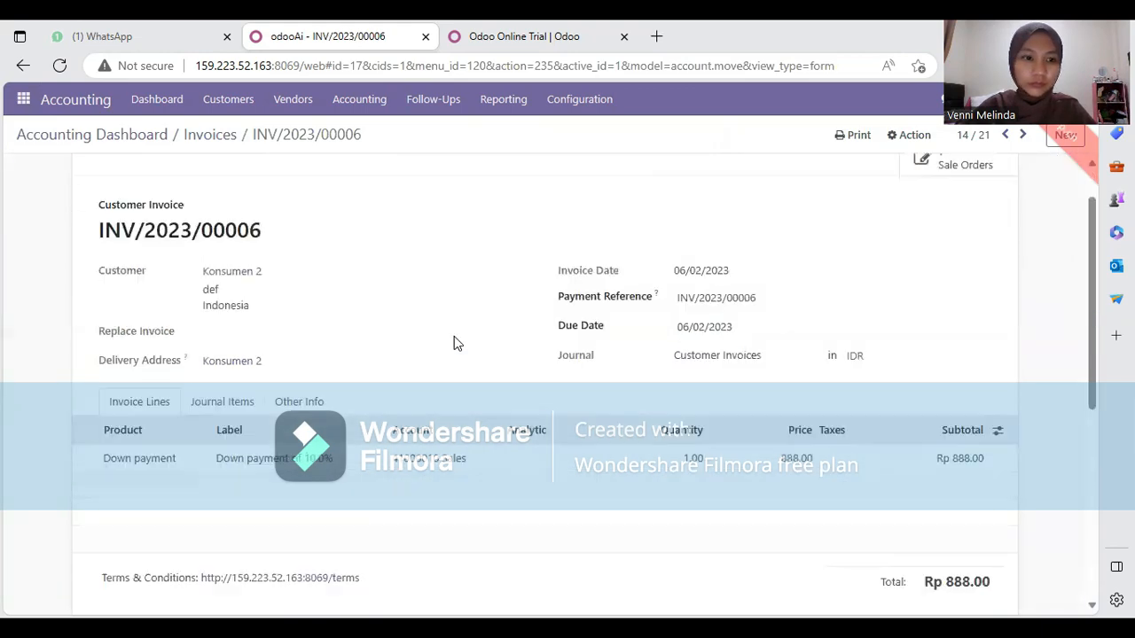
scroll(454, 343, down, 1)
scroll(330, 309, up, 1)
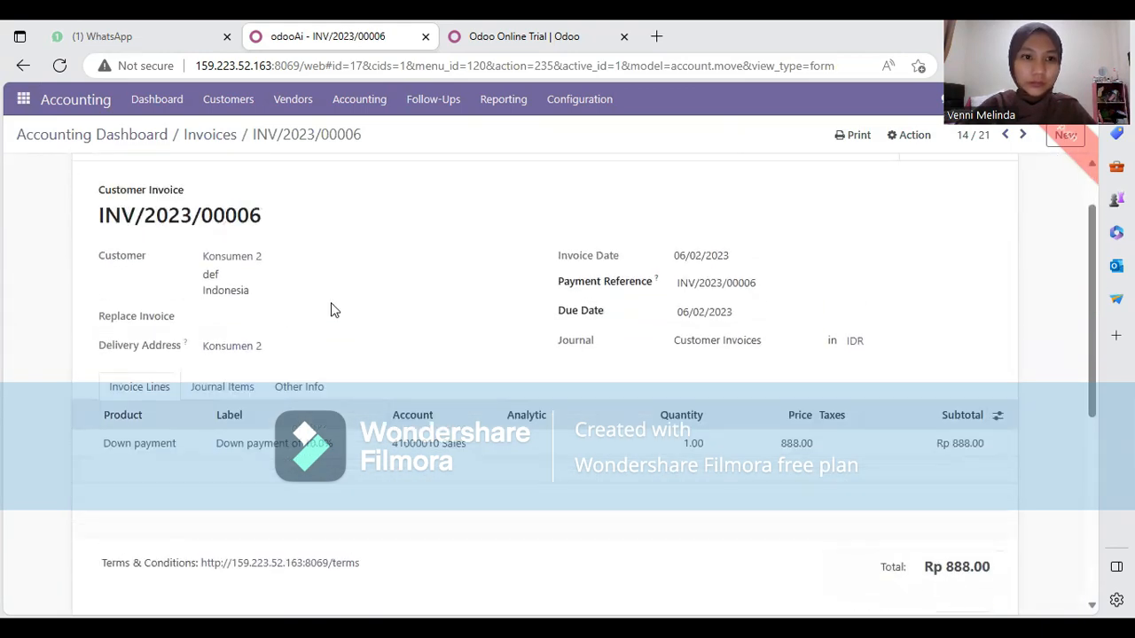
scroll(334, 311, up, 1)
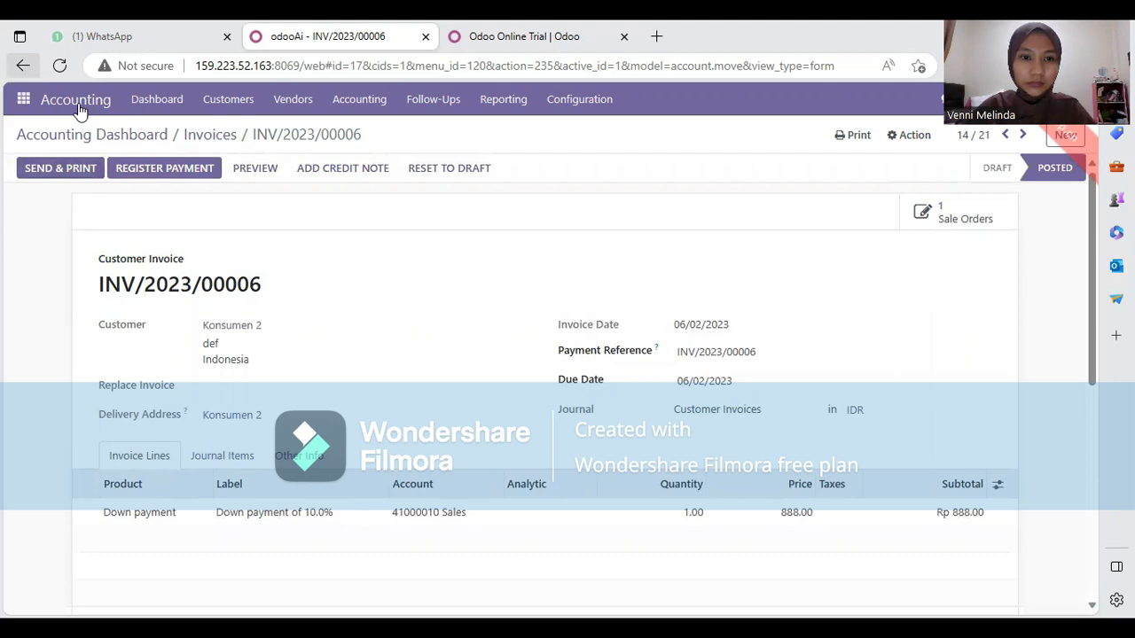
scroll(600, 514, down, 2)
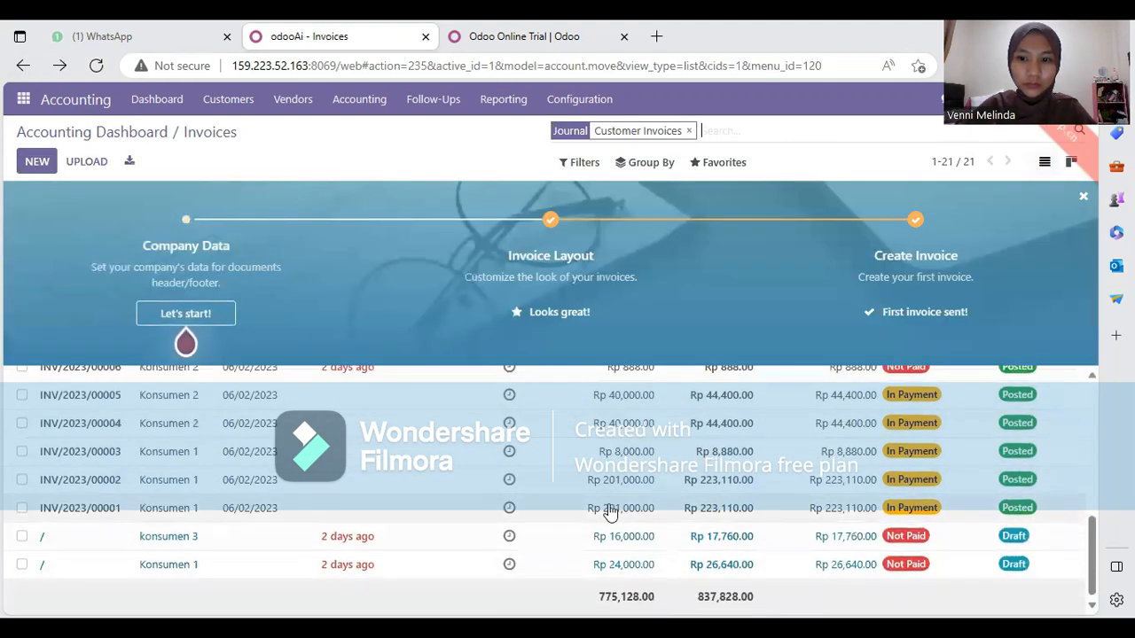
Open konsumen 3's draft Invoice 12 and review its MYLANTA CHEW TAB lines totalling Rp 17,760.00
click(345, 543)
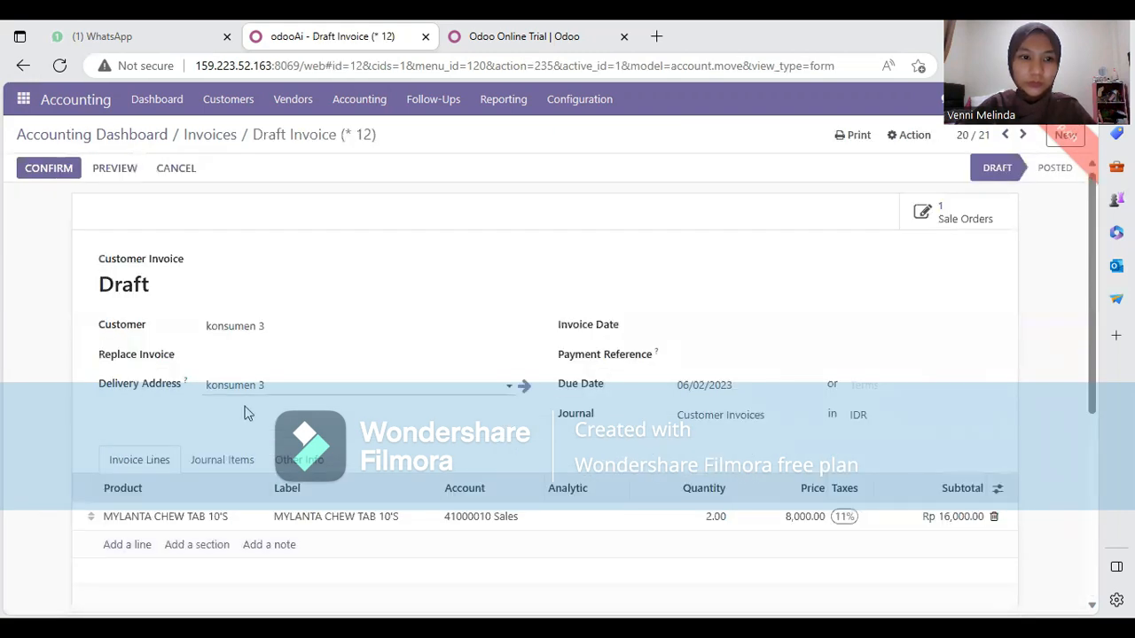
scroll(248, 417, down, 1)
scroll(248, 422, down, 1)
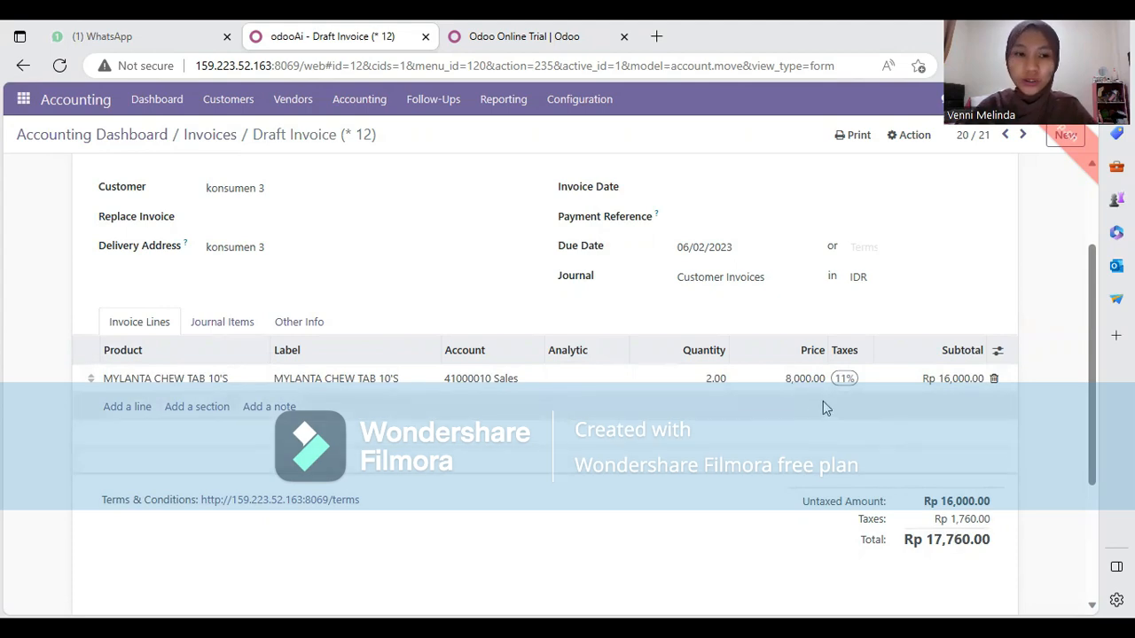
scroll(180, 245, up, 3)
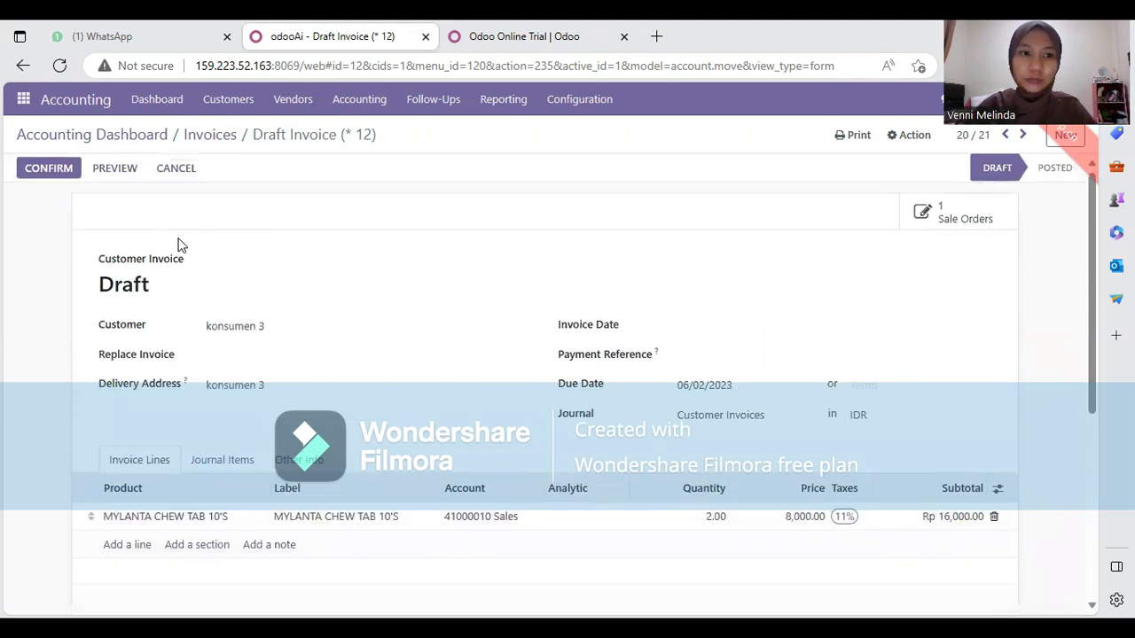
Post the invoice as INV/2023/00020 and pay Rp 17,760.00 via the Cash journal, Manual method
click(56, 176)
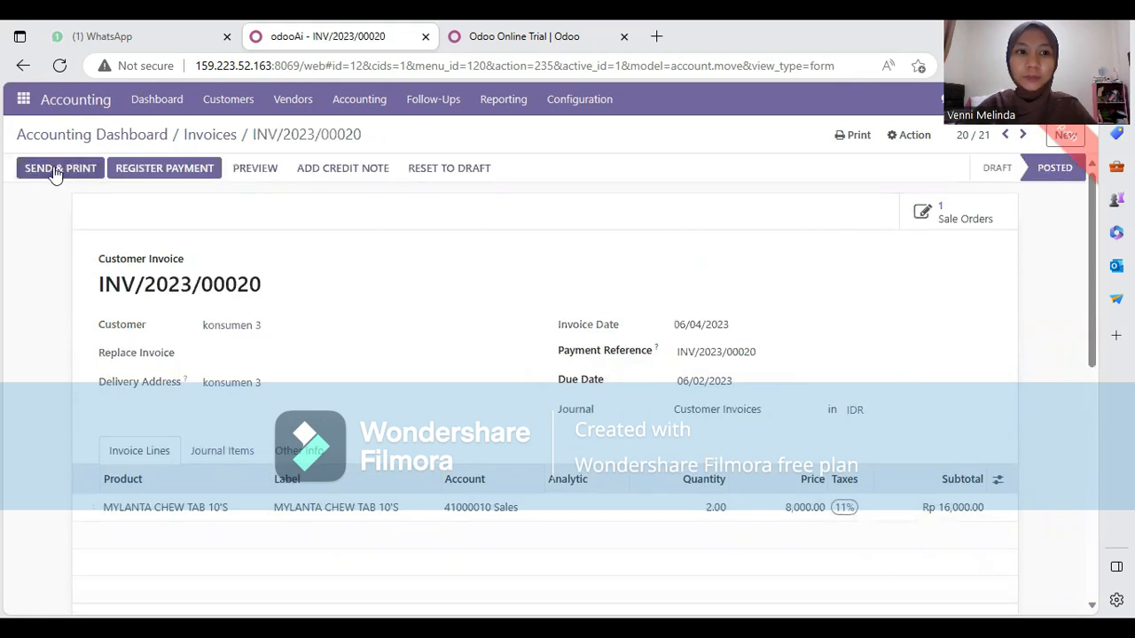
click(193, 171)
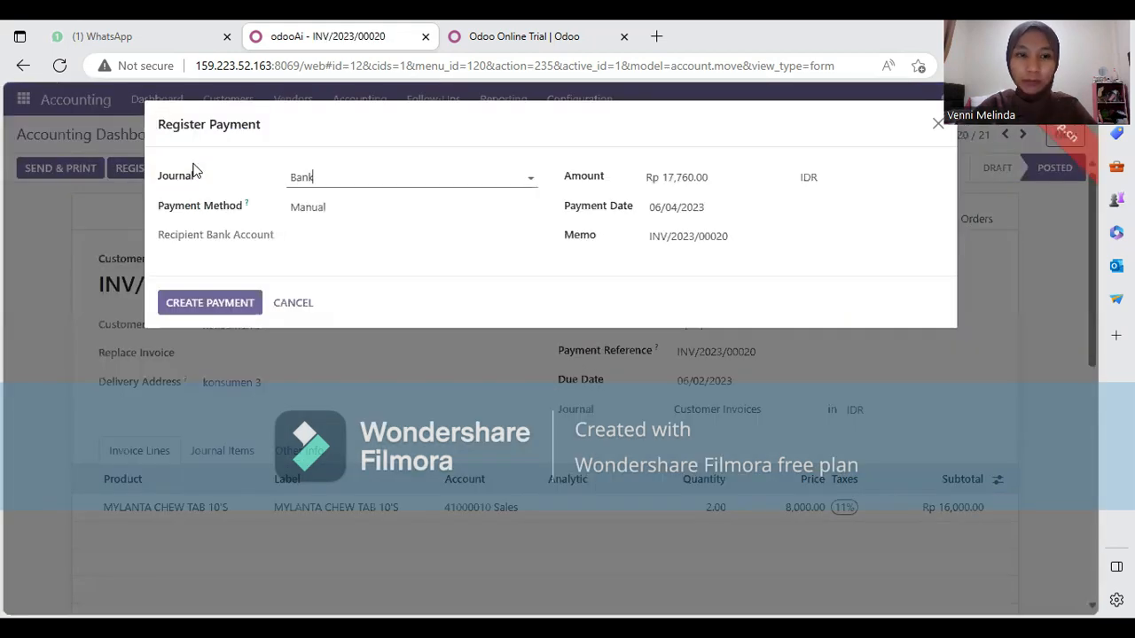
click(531, 179)
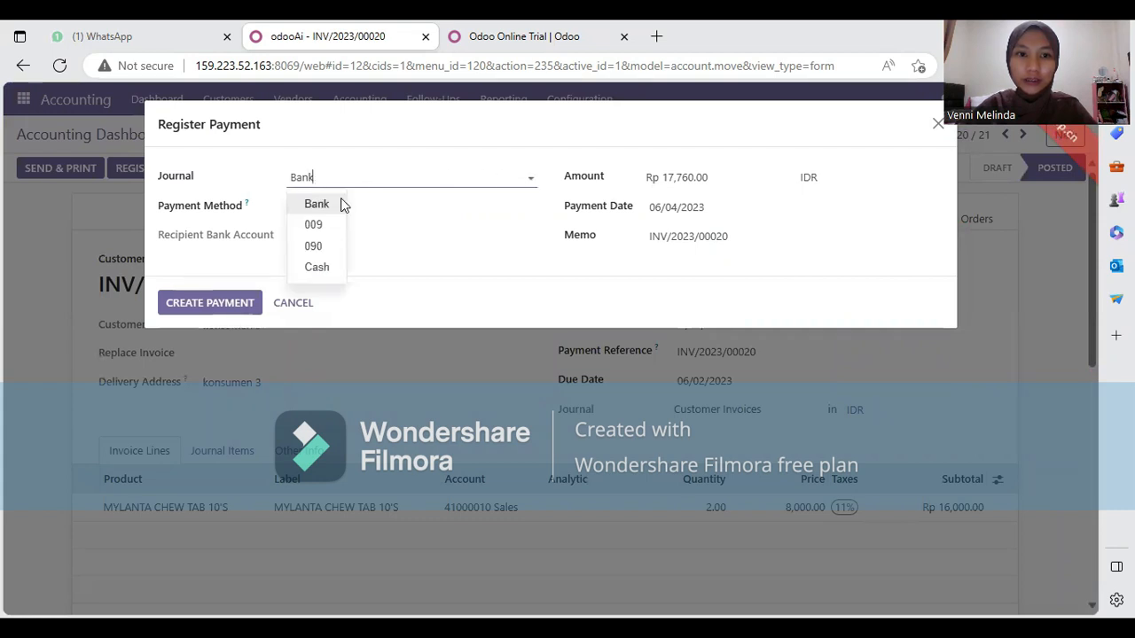
click(339, 268)
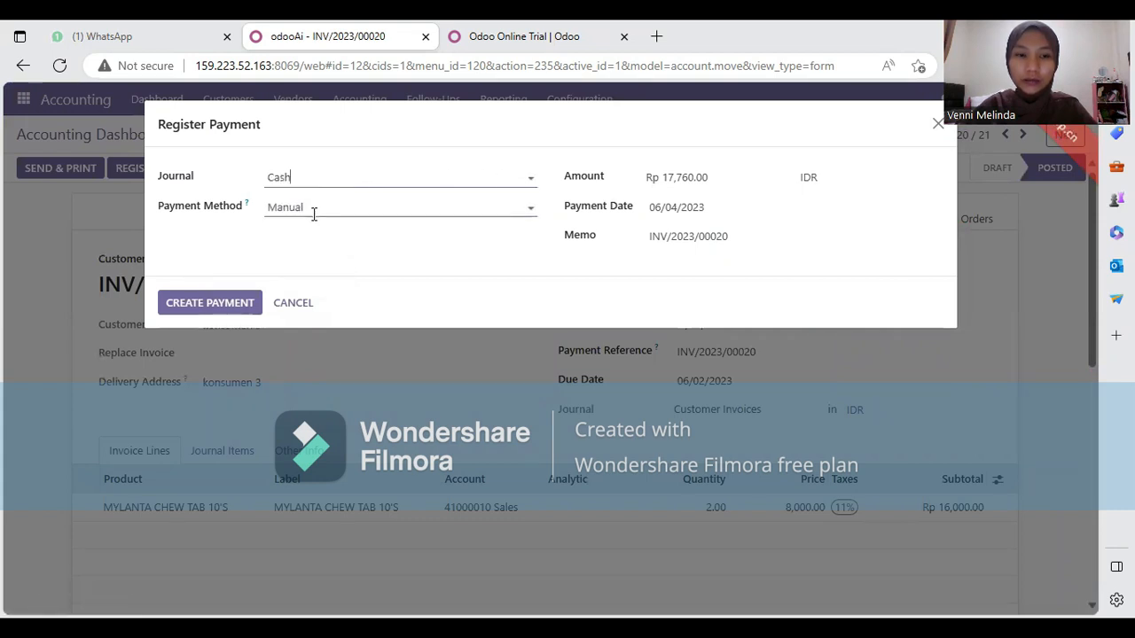
click(314, 213)
click(311, 243)
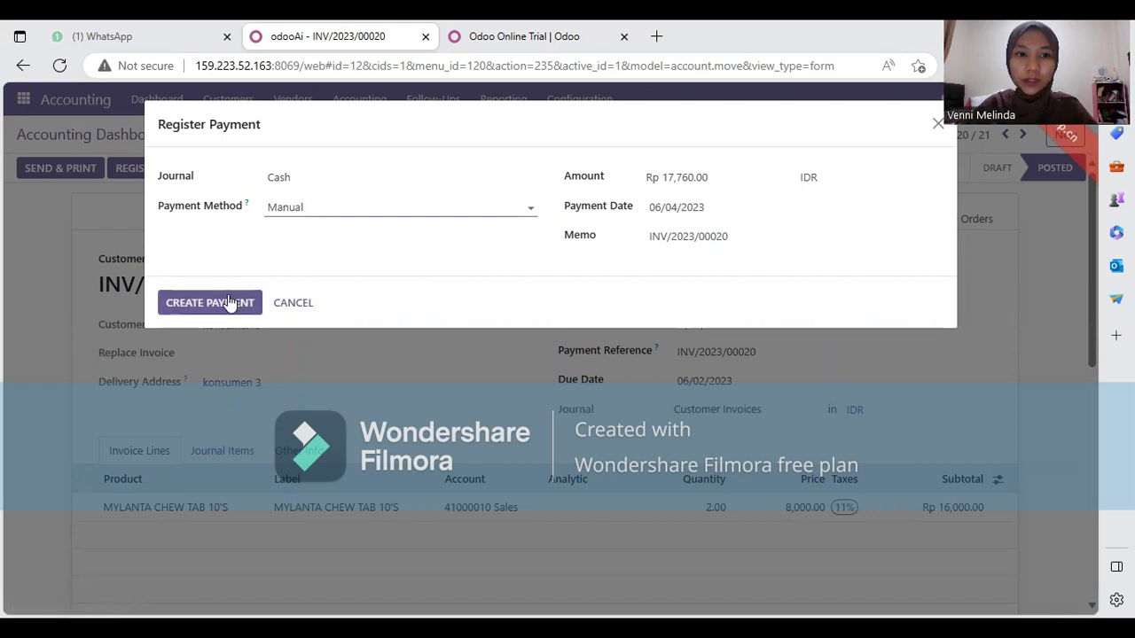
click(229, 302)
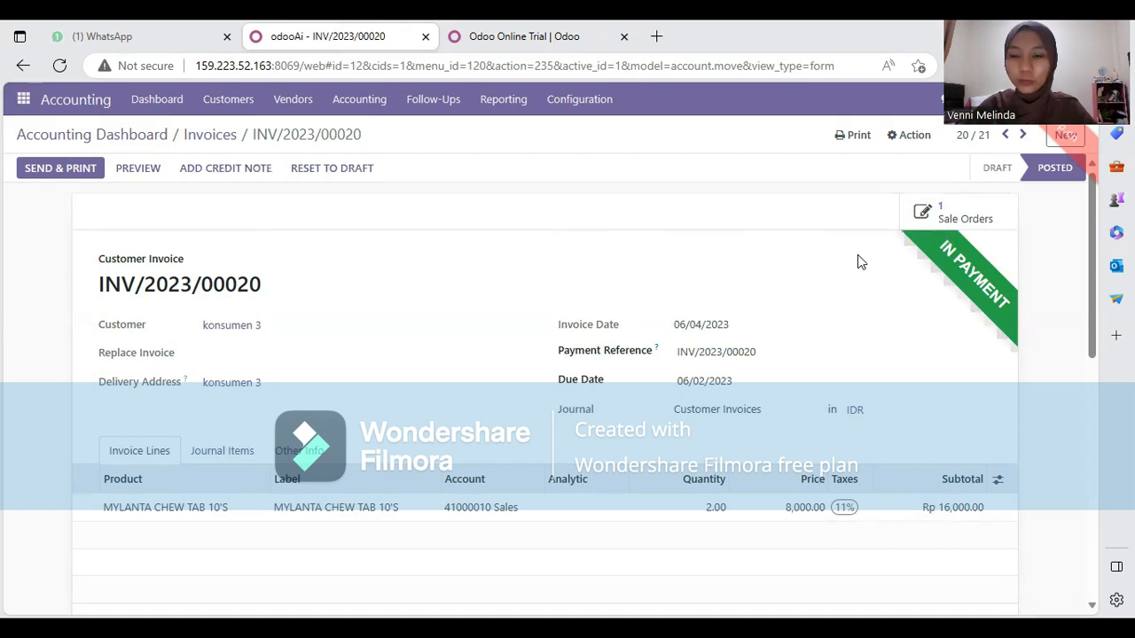
Email INV/2023/00020 with its PDF, then bring up the Konsumen 1 draft invoice (Rp 24,000.00 before tax)
click(85, 175)
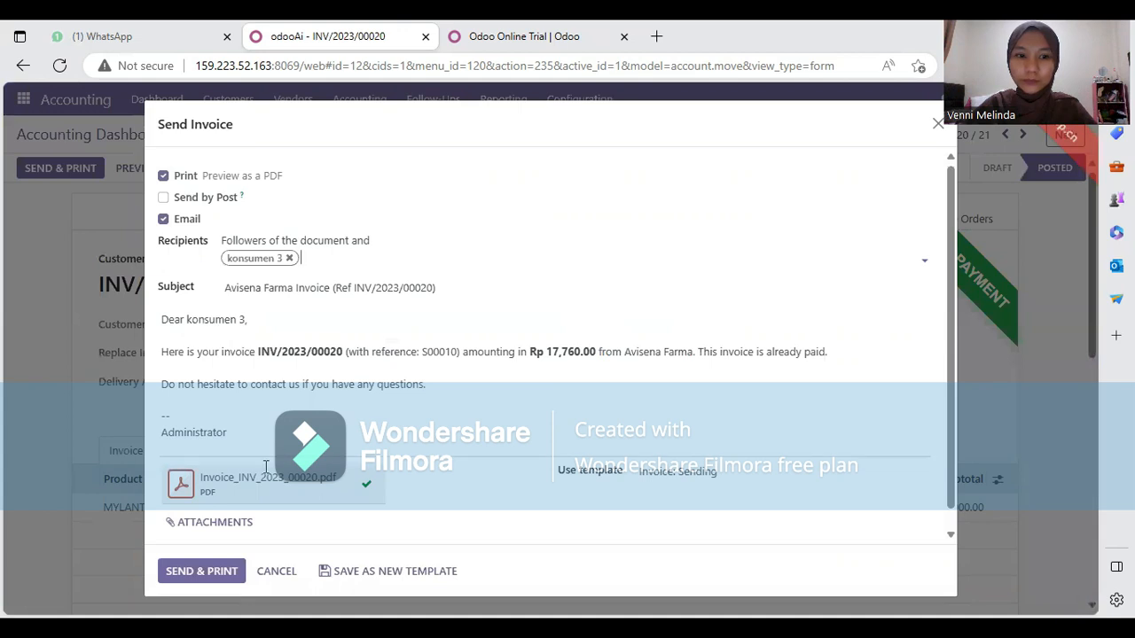
click(223, 572)
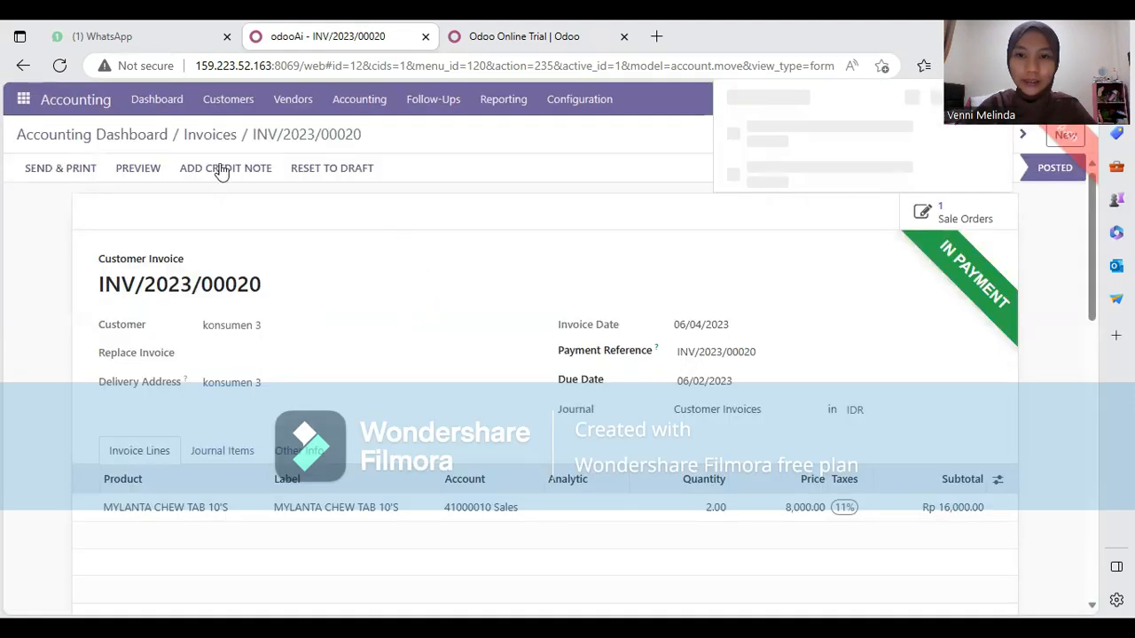
click(24, 76)
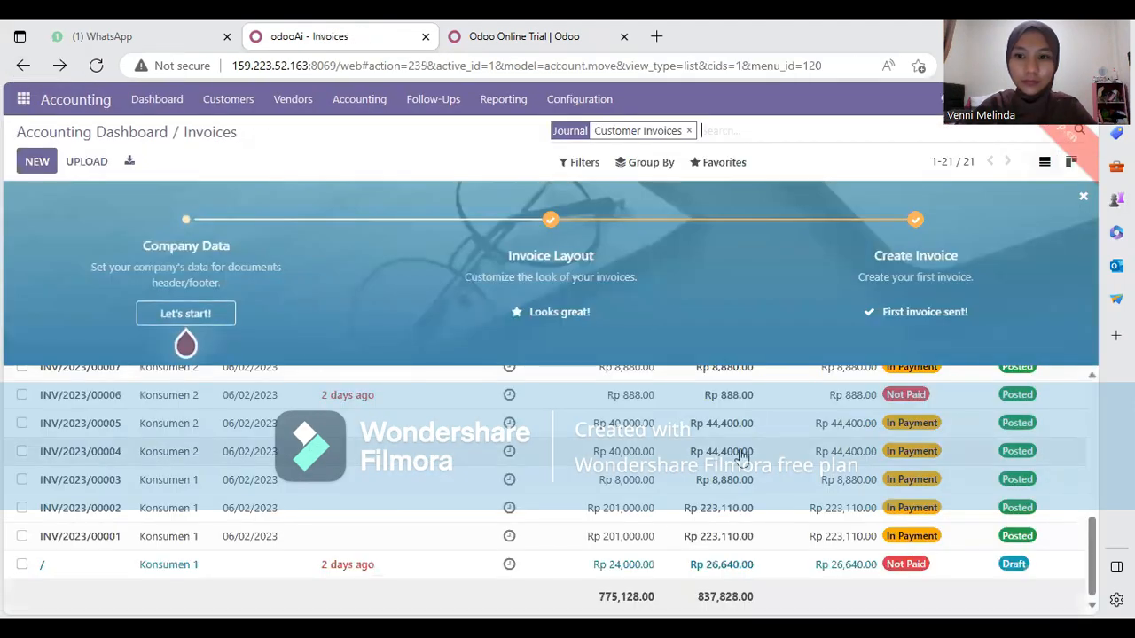
scroll(456, 547, up, 5)
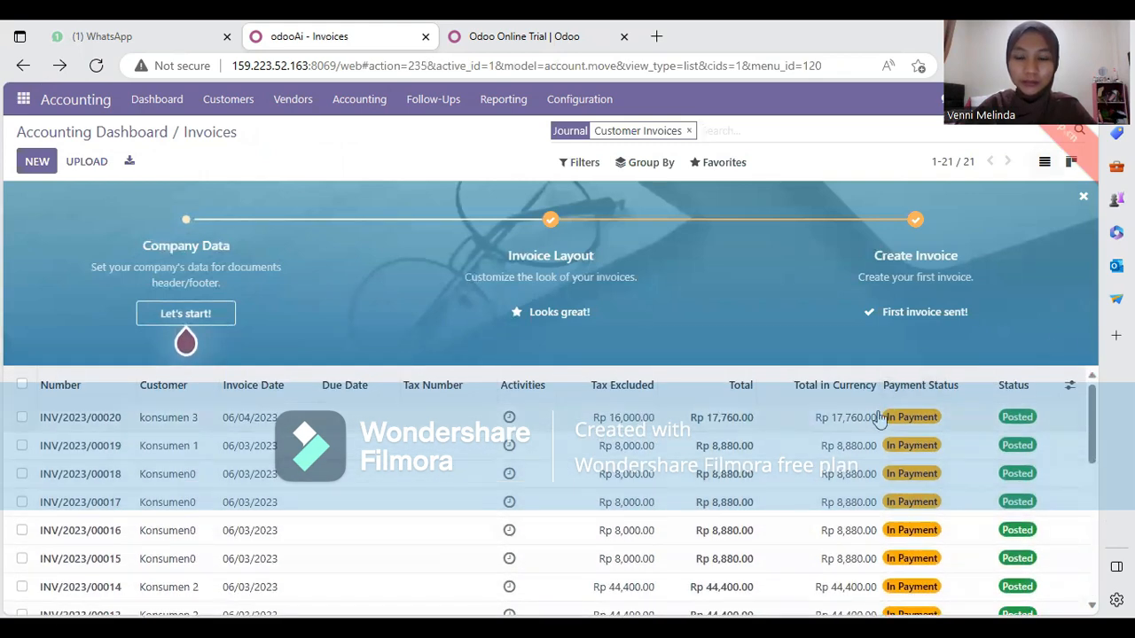
scroll(701, 444, down, 5)
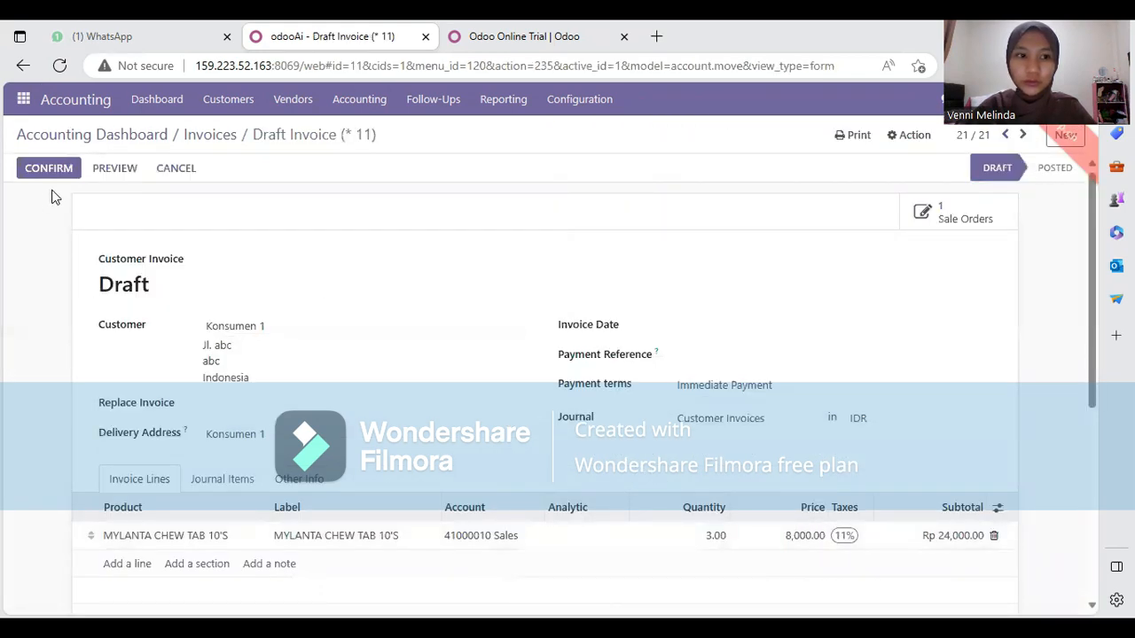
Confirm Konsumen 1's draft invoice, posting it as INV/2023/00021
click(53, 168)
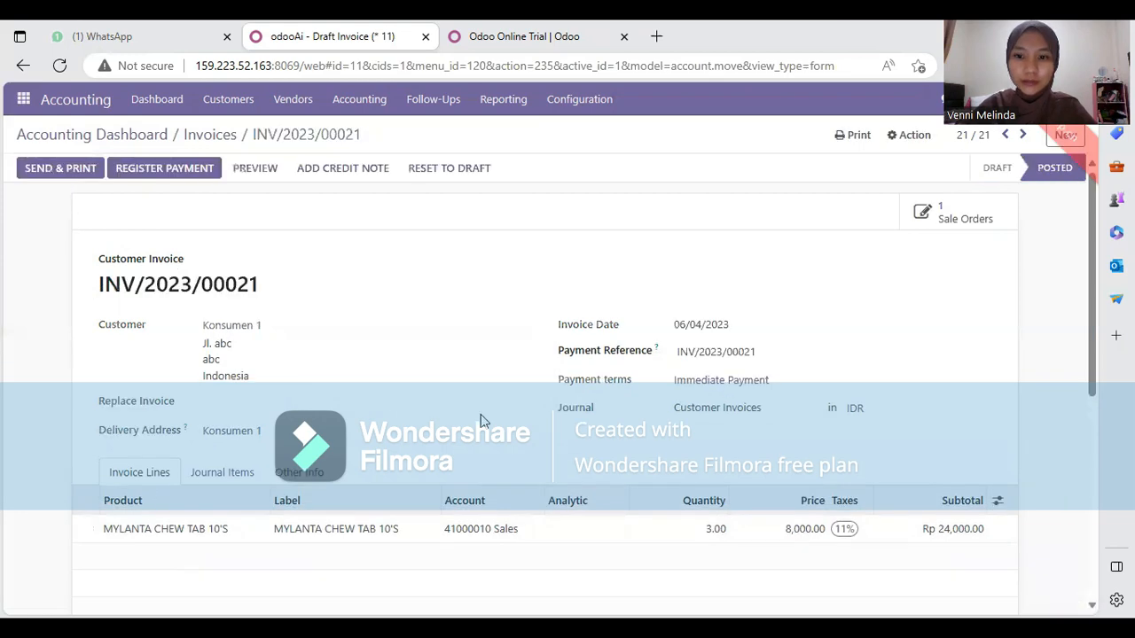
scroll(602, 451, down, 2)
scroll(602, 451, down, 1)
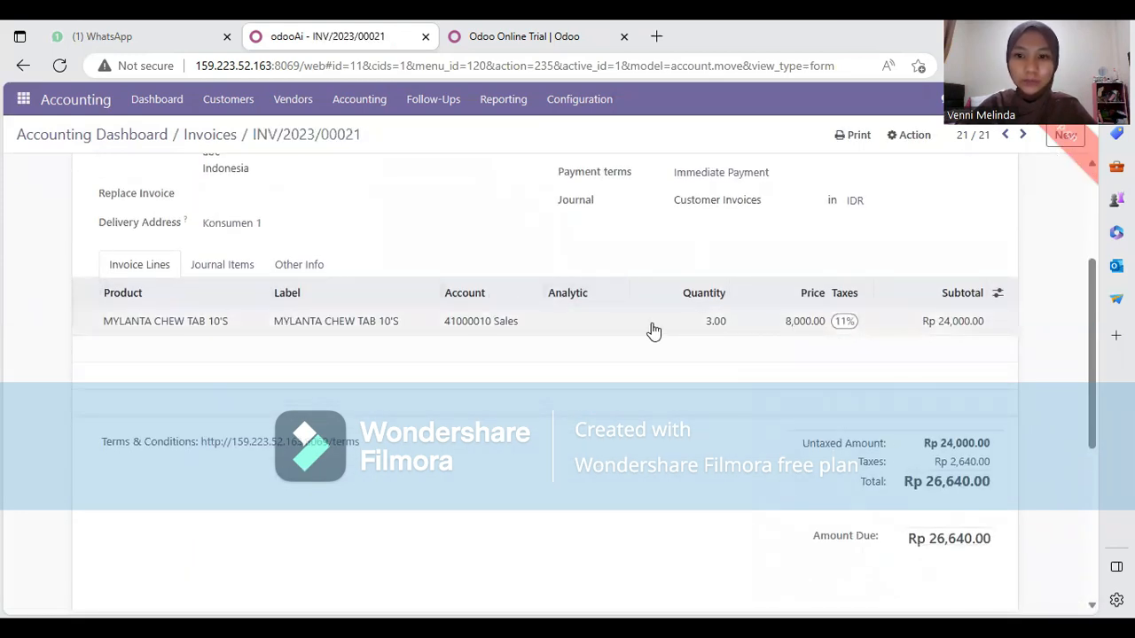
scroll(319, 331, up, 3)
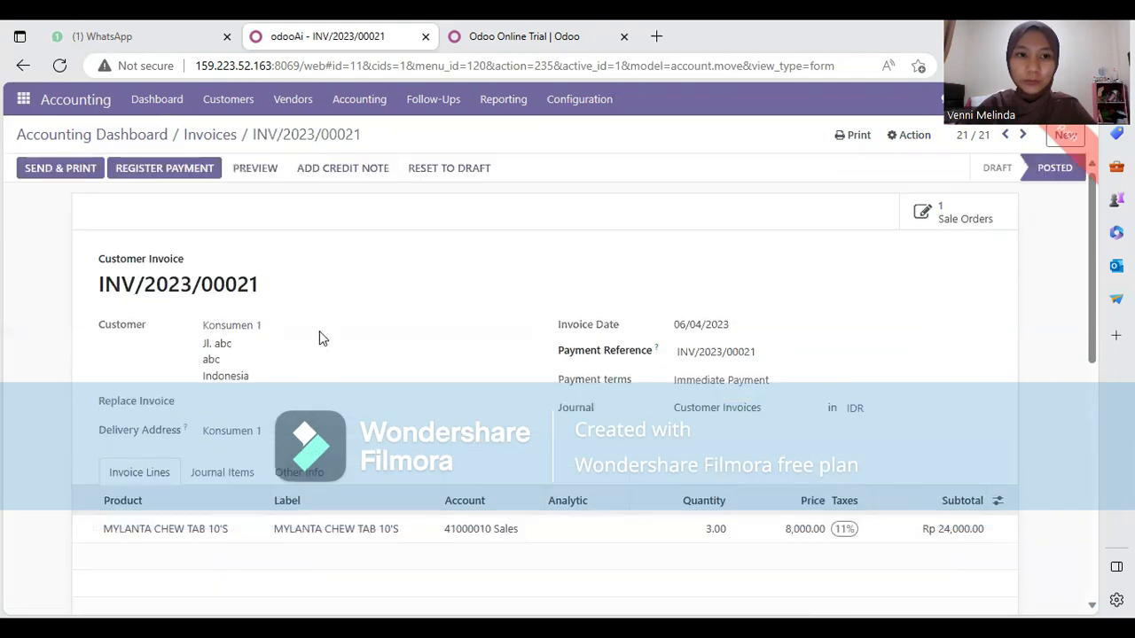
Register the Rp 26,640.00 payment in the Cash journal with the Manual method
click(149, 167)
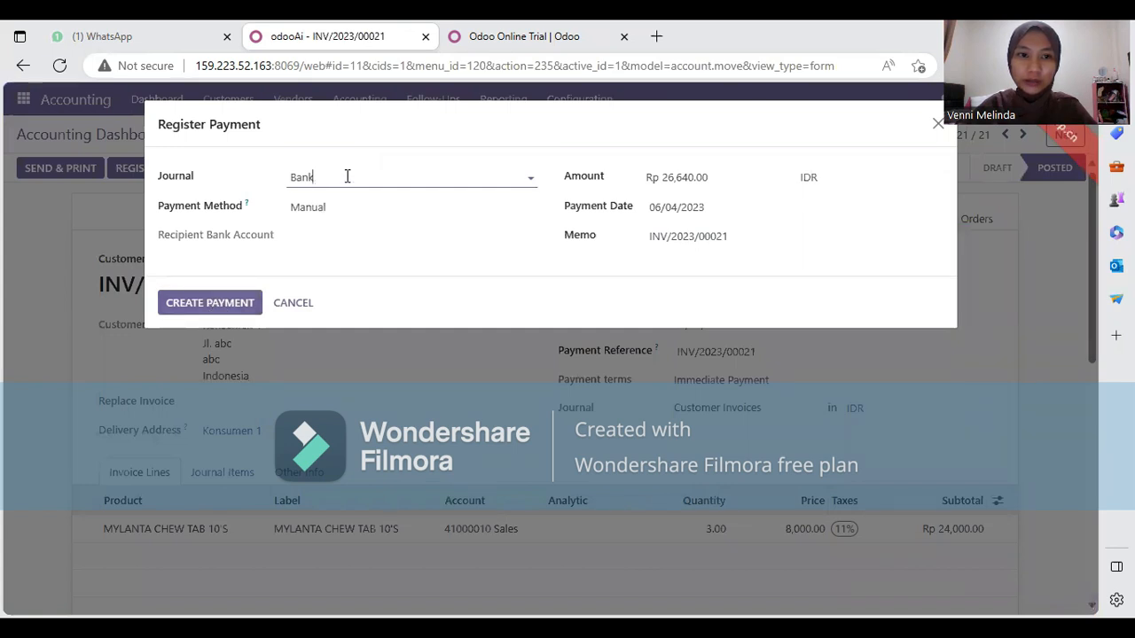
click(346, 176)
click(346, 177)
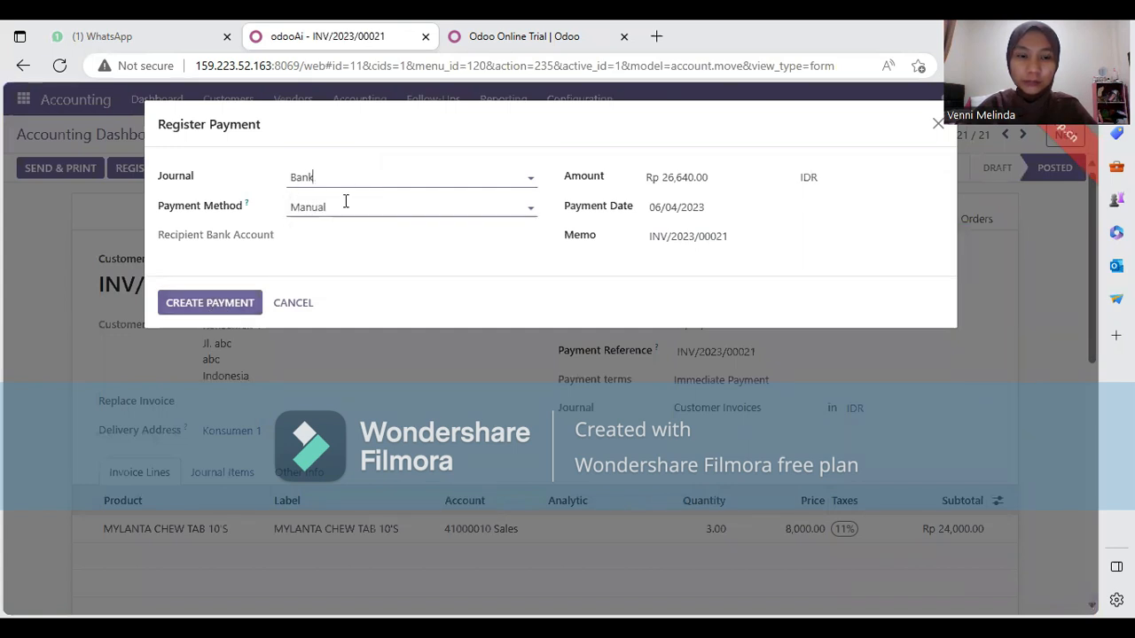
click(342, 204)
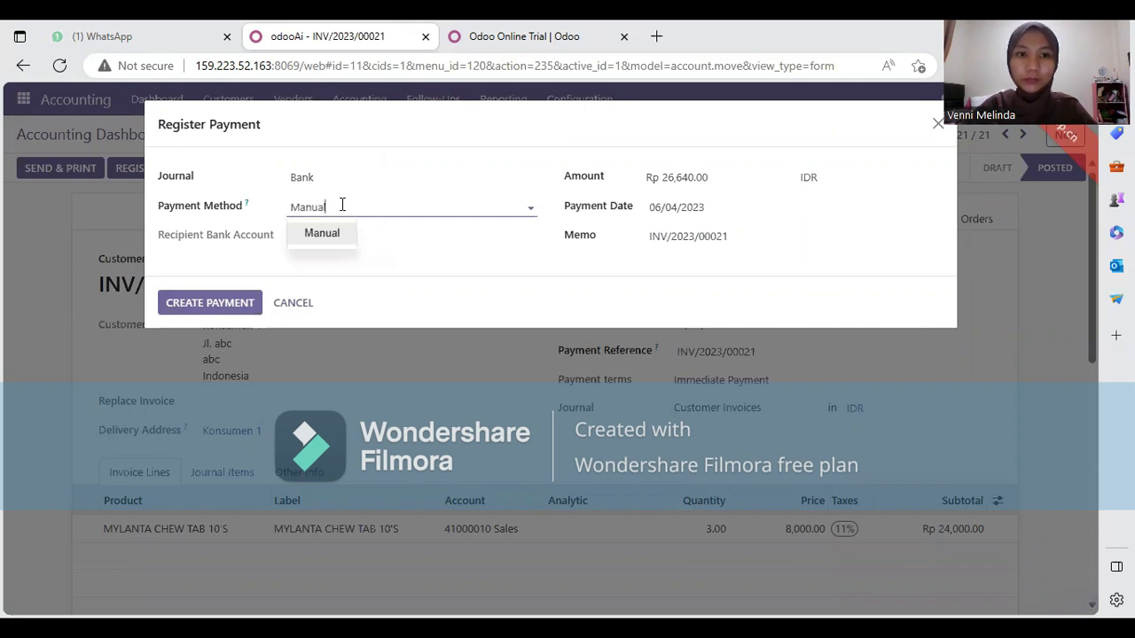
click(353, 181)
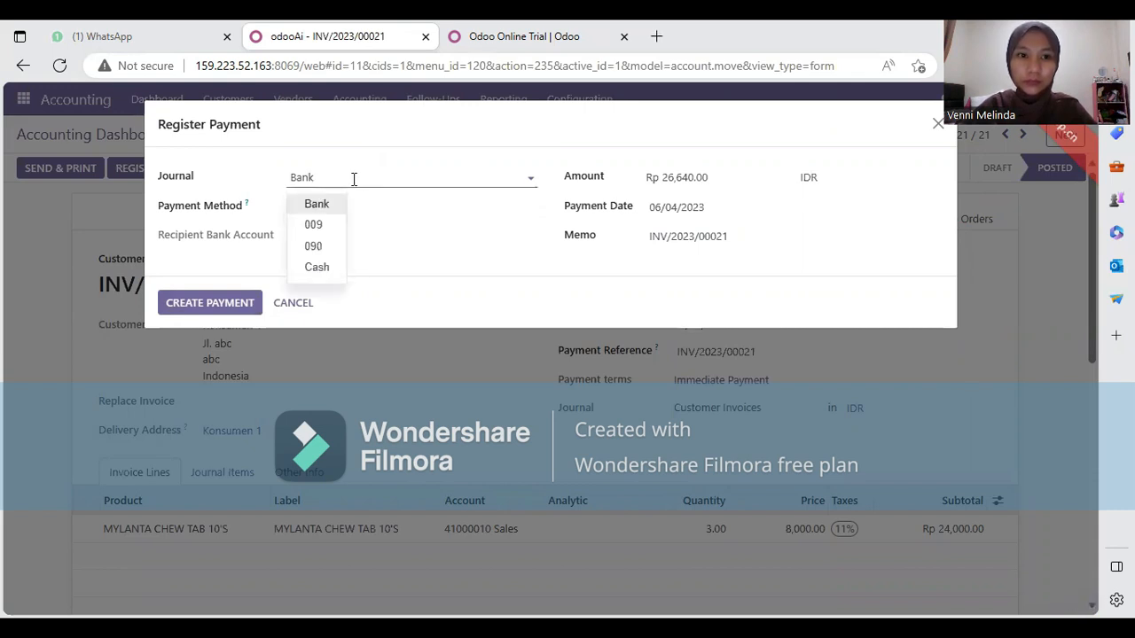
click(331, 203)
click(330, 203)
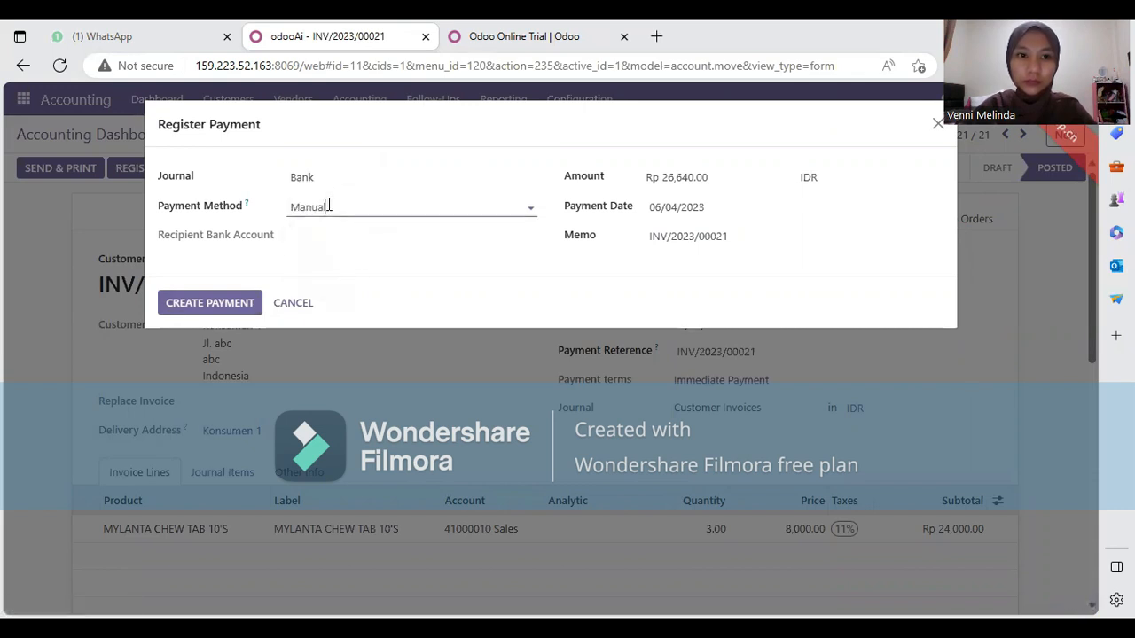
click(338, 183)
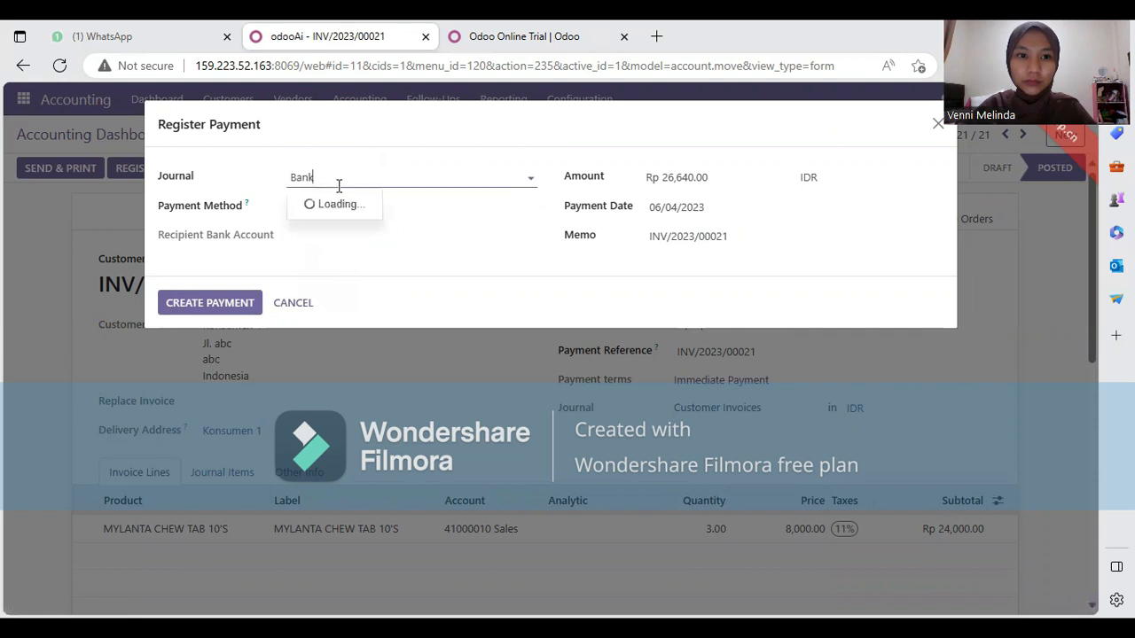
click(532, 176)
click(417, 183)
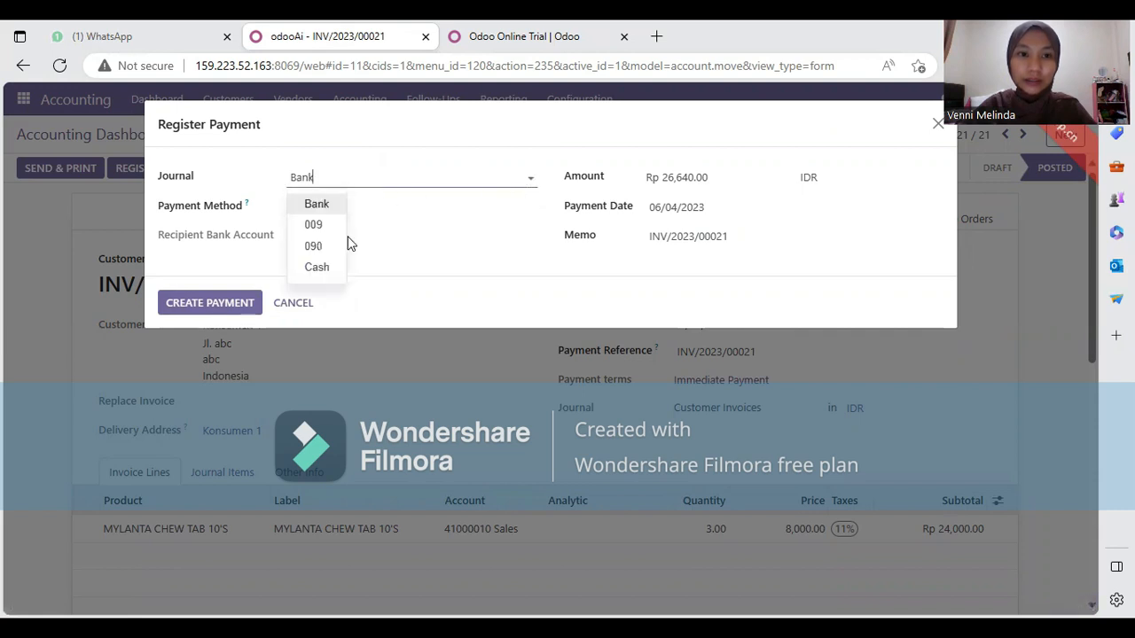
click(334, 268)
click(344, 205)
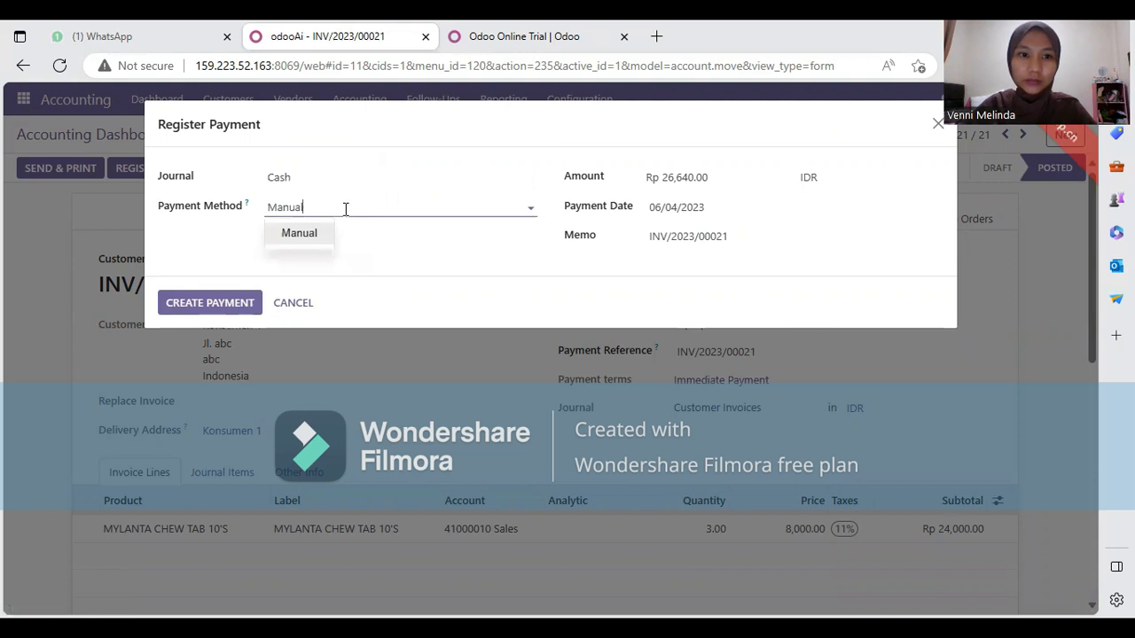
click(224, 300)
click(224, 302)
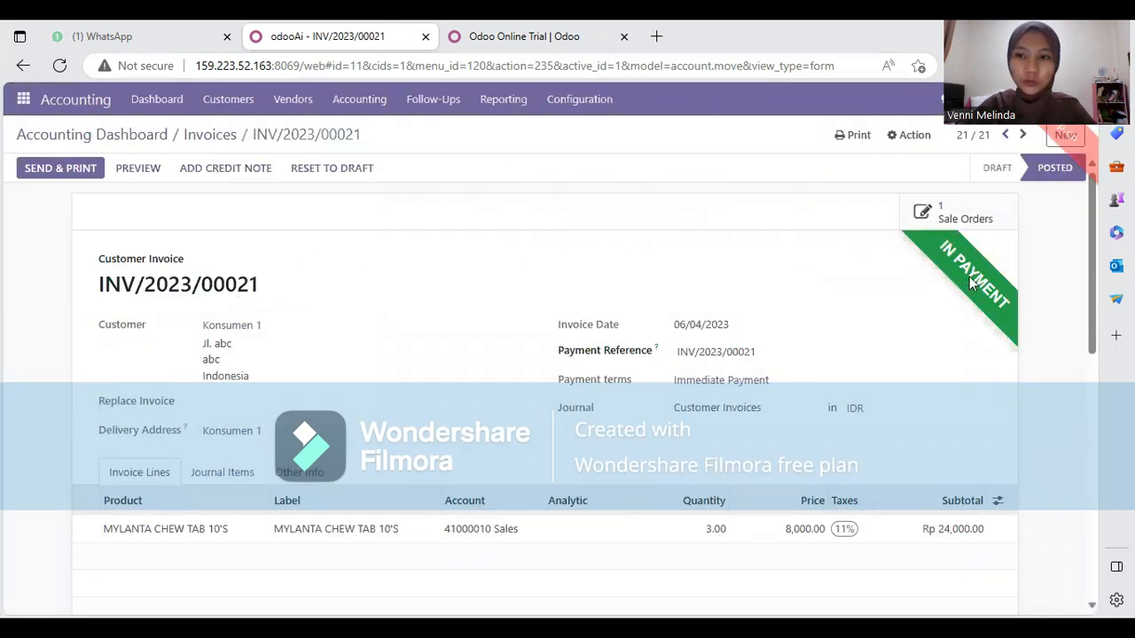
Email INV/2023/00021 to the customer and download INV_2023_00021.pdf
click(33, 173)
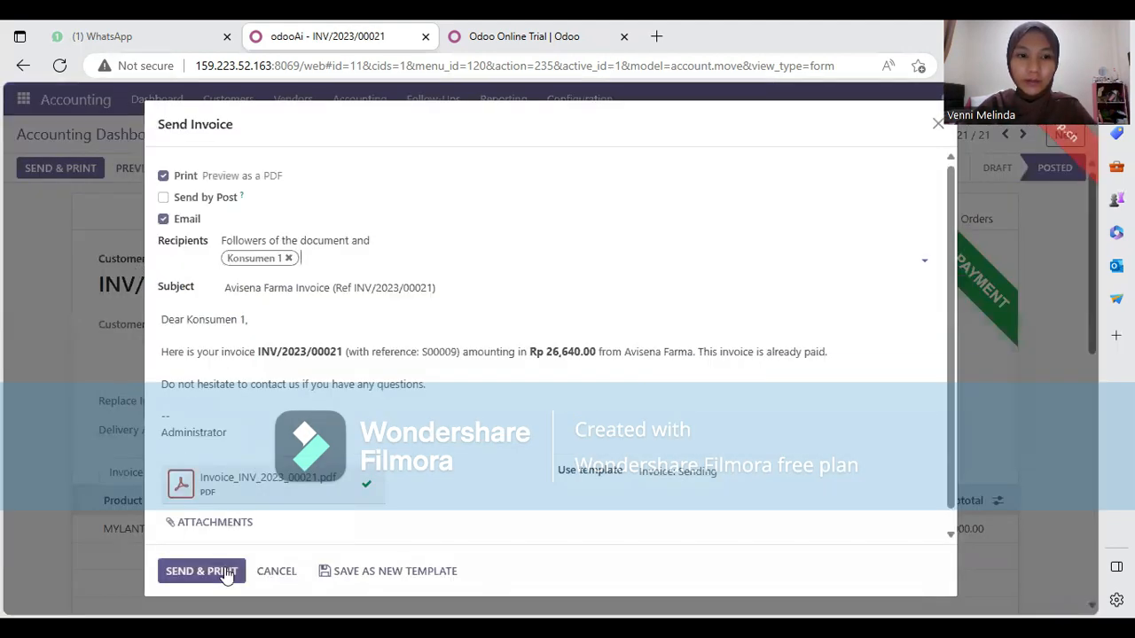
click(226, 572)
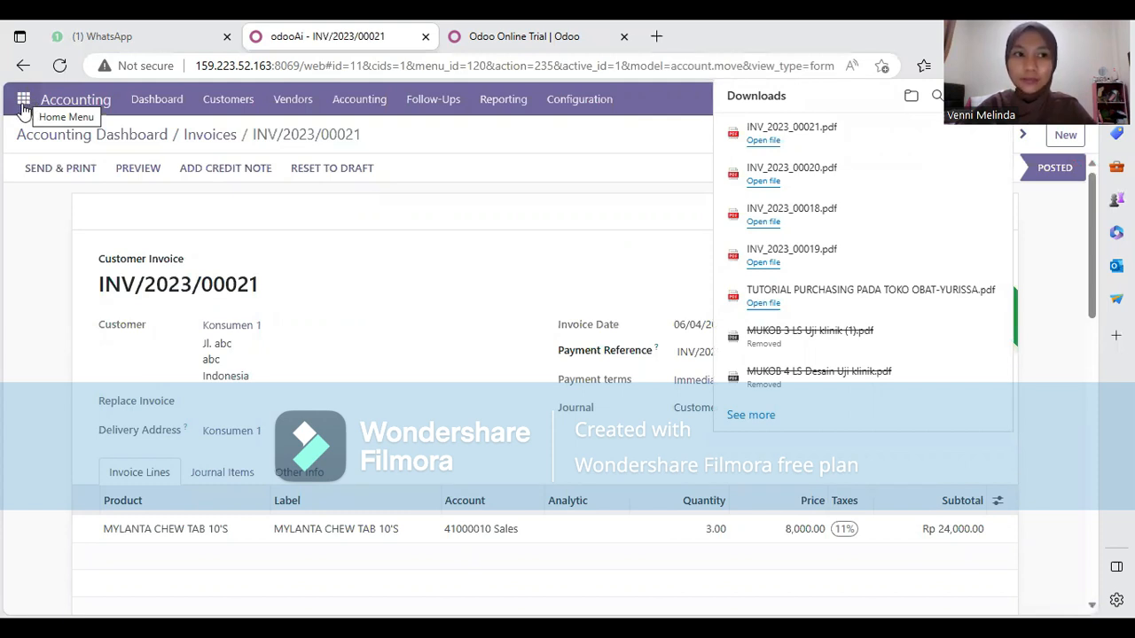
click(23, 108)
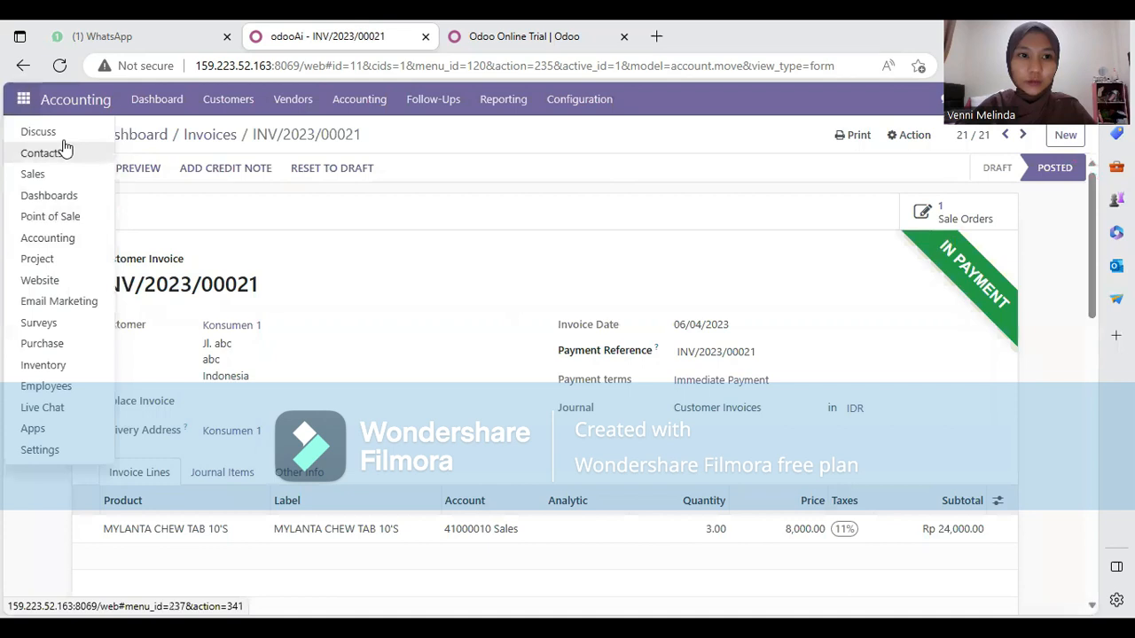
Go to the Accounting dashboard and open the Vendor Bills list of two posted bills
click(71, 103)
click(71, 103)
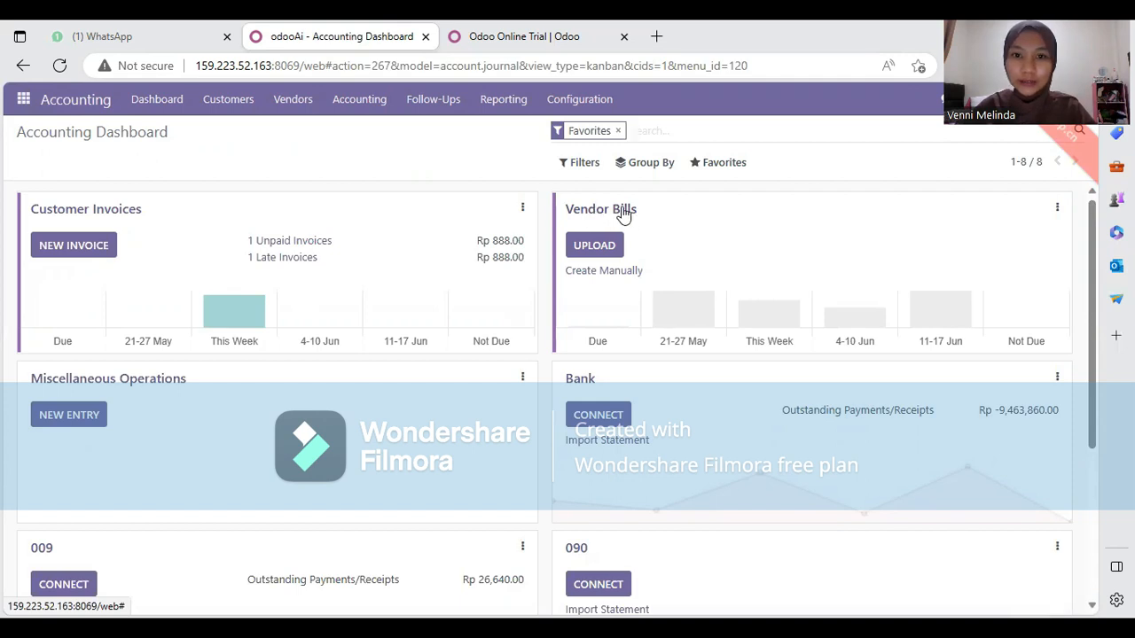
click(624, 213)
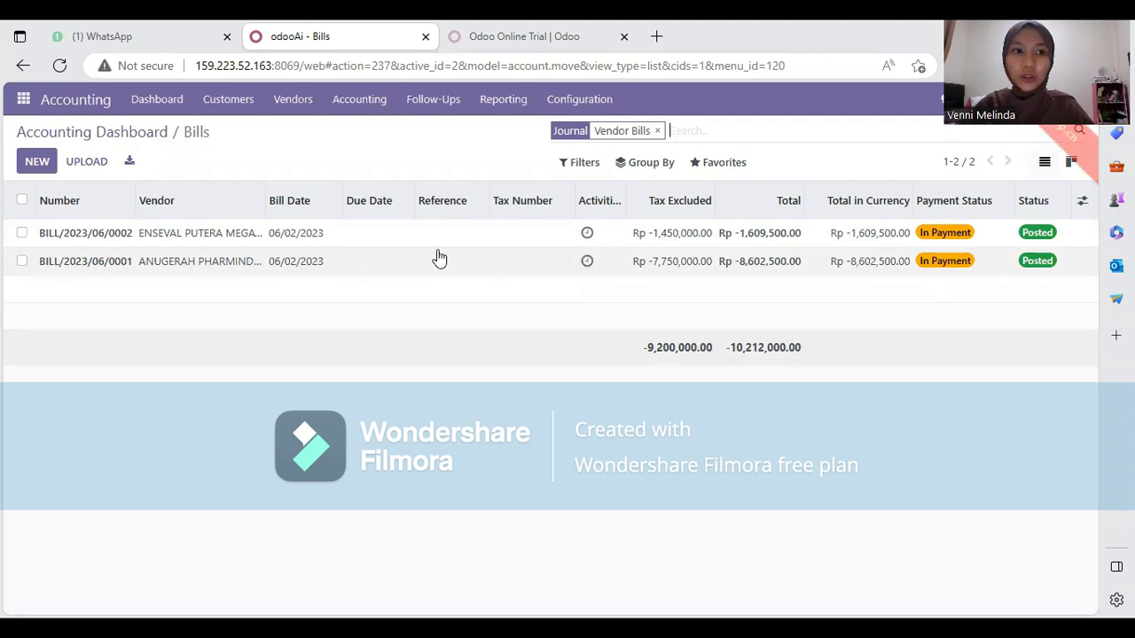
Create a new vendor bill for ANUGERAH ARGON MEDICA, PT with bill reference Bill/0001
click(37, 165)
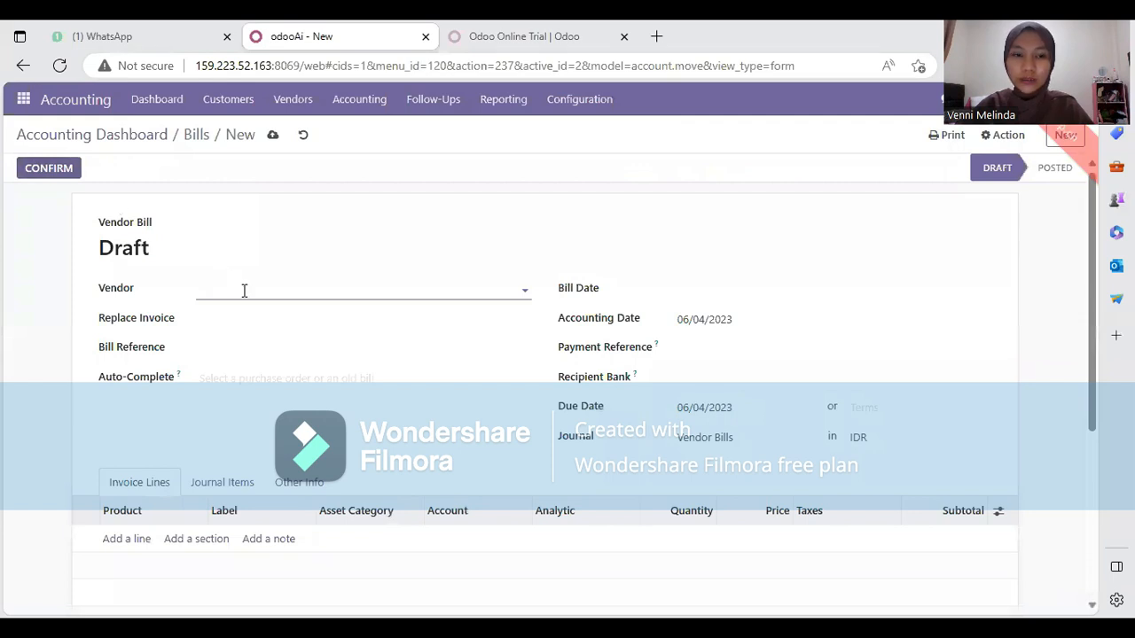
click(244, 290)
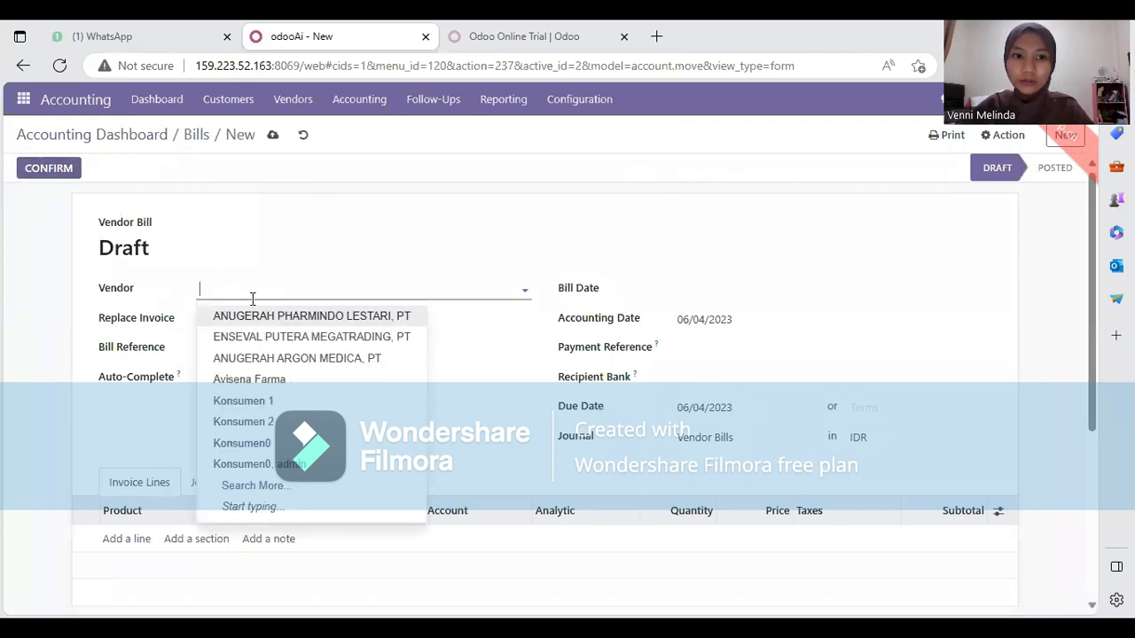
click(315, 359)
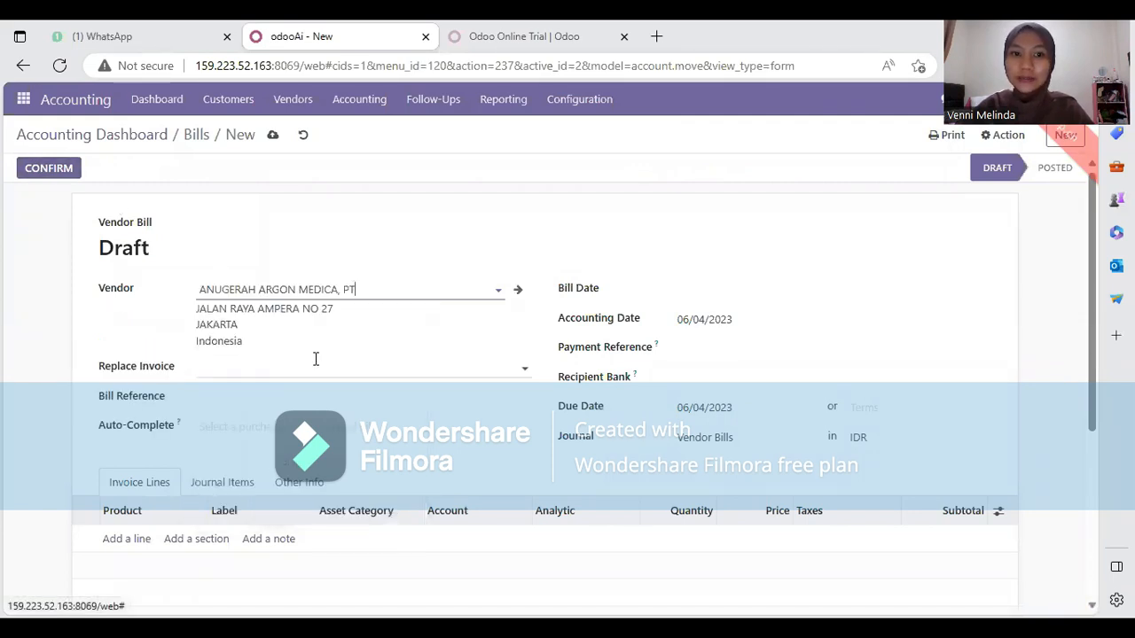
click(262, 371)
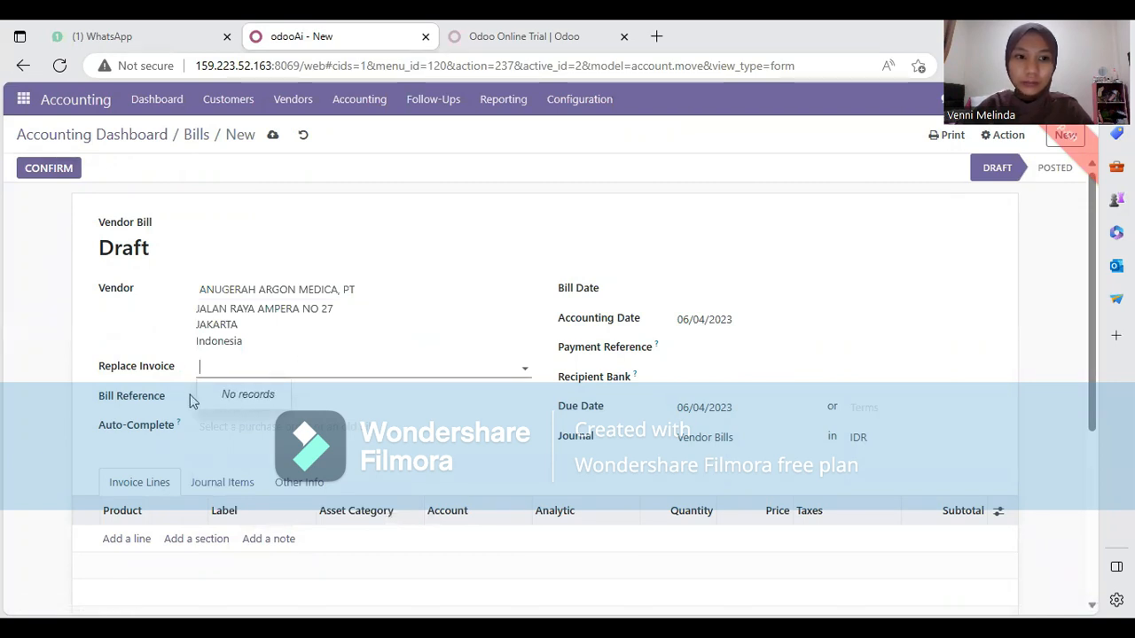
click(196, 404)
click(223, 396)
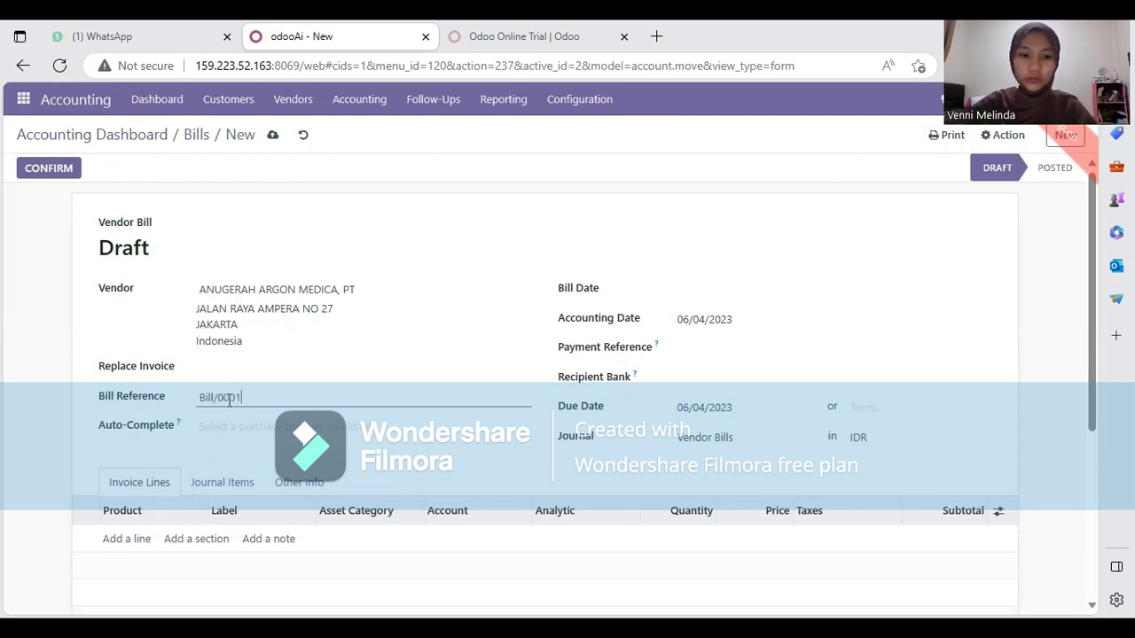
scroll(222, 483, down, 3)
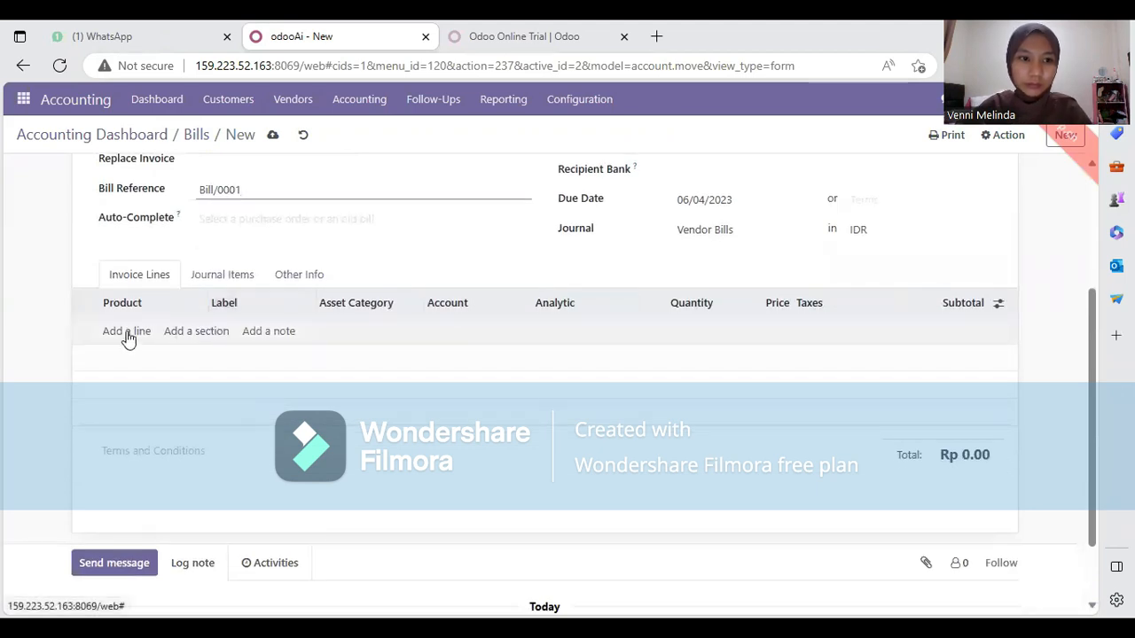
Add a FOLAMIL GENIO 30'S line with quantity 5 to the bill
click(140, 342)
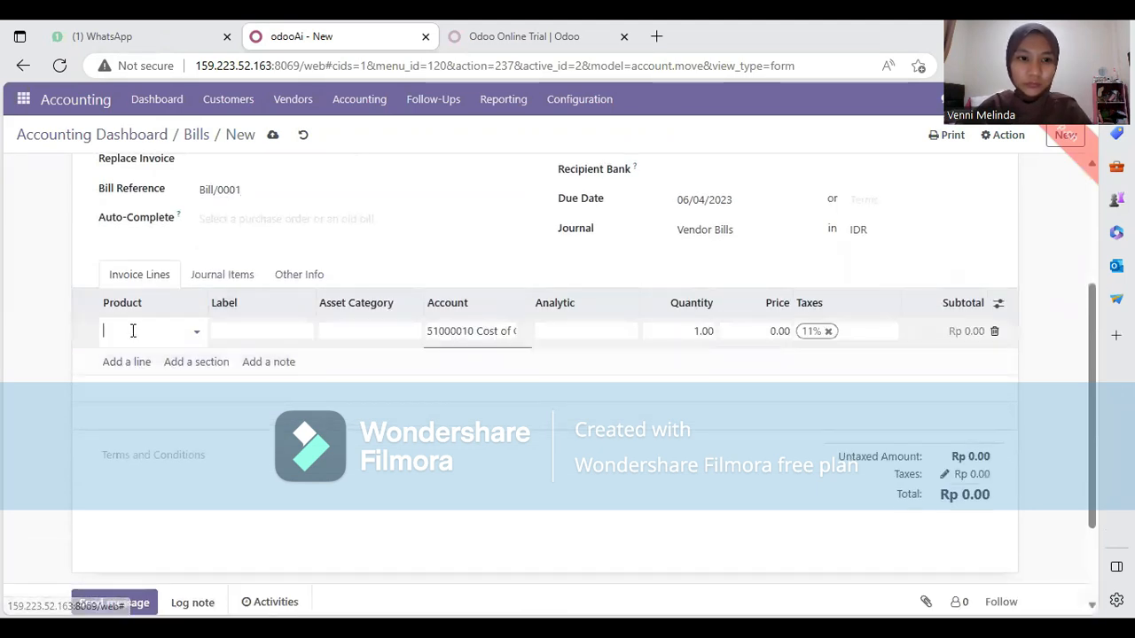
click(193, 334)
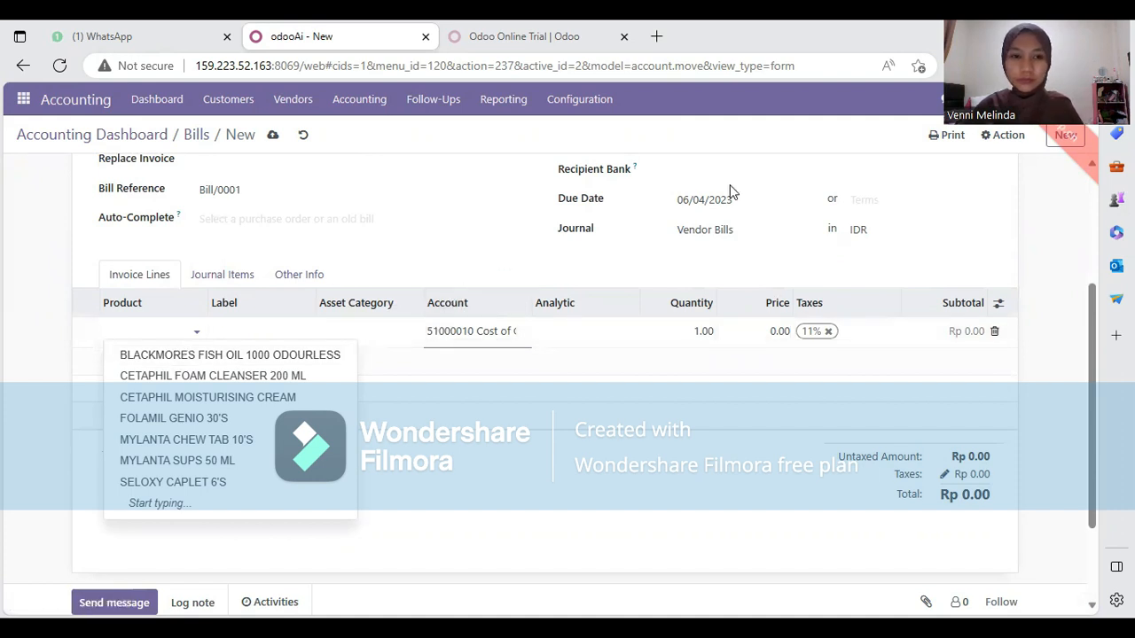
click(218, 420)
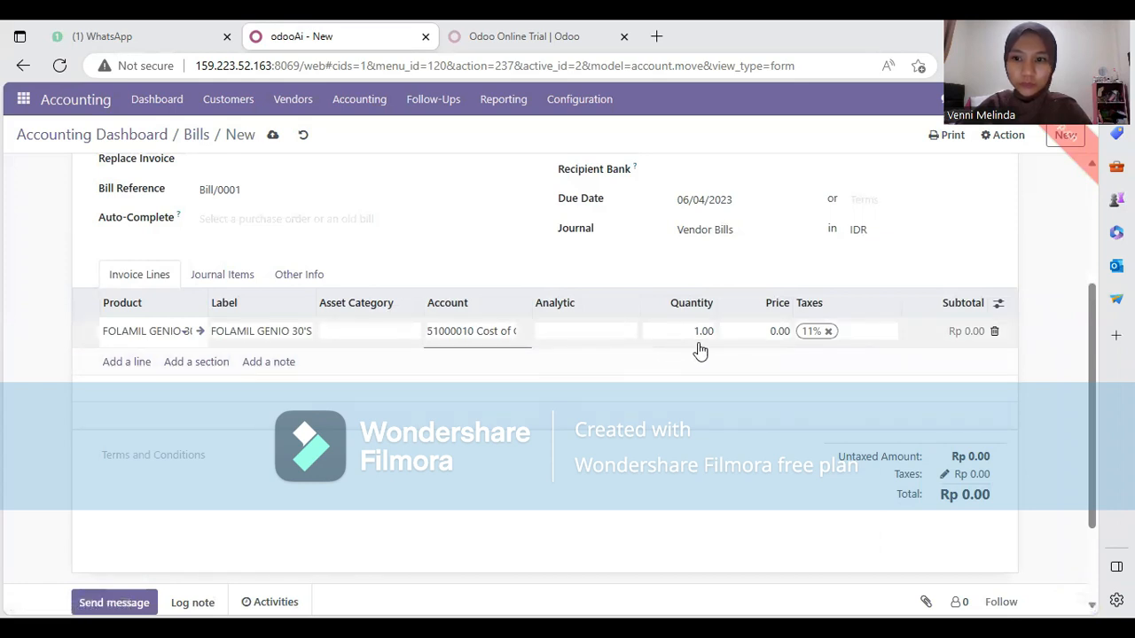
click(711, 331)
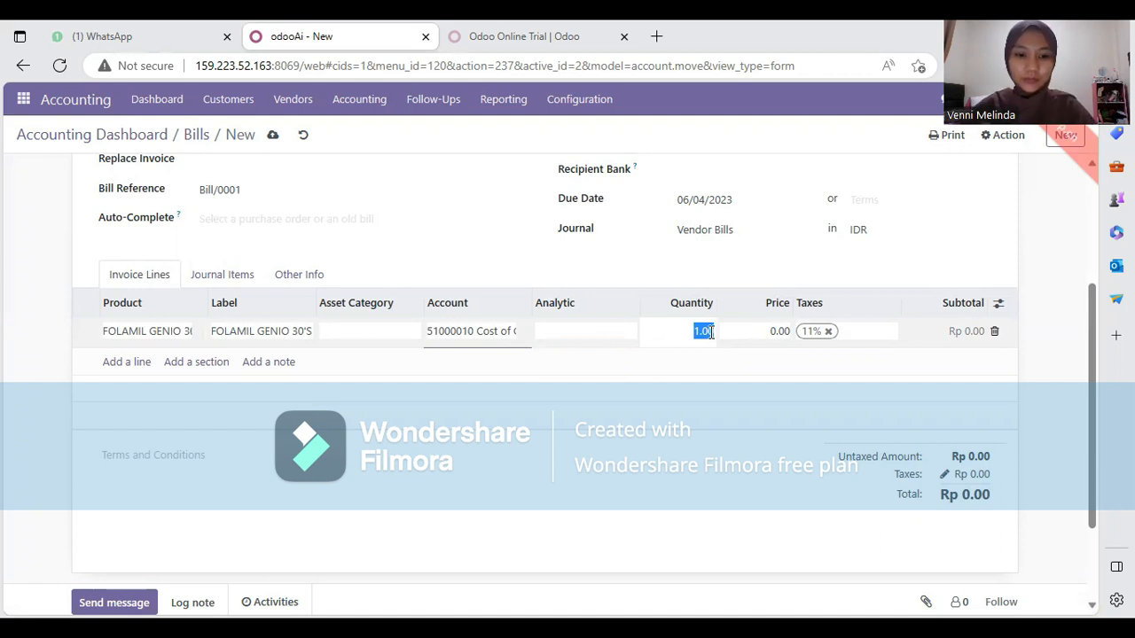
text(5)
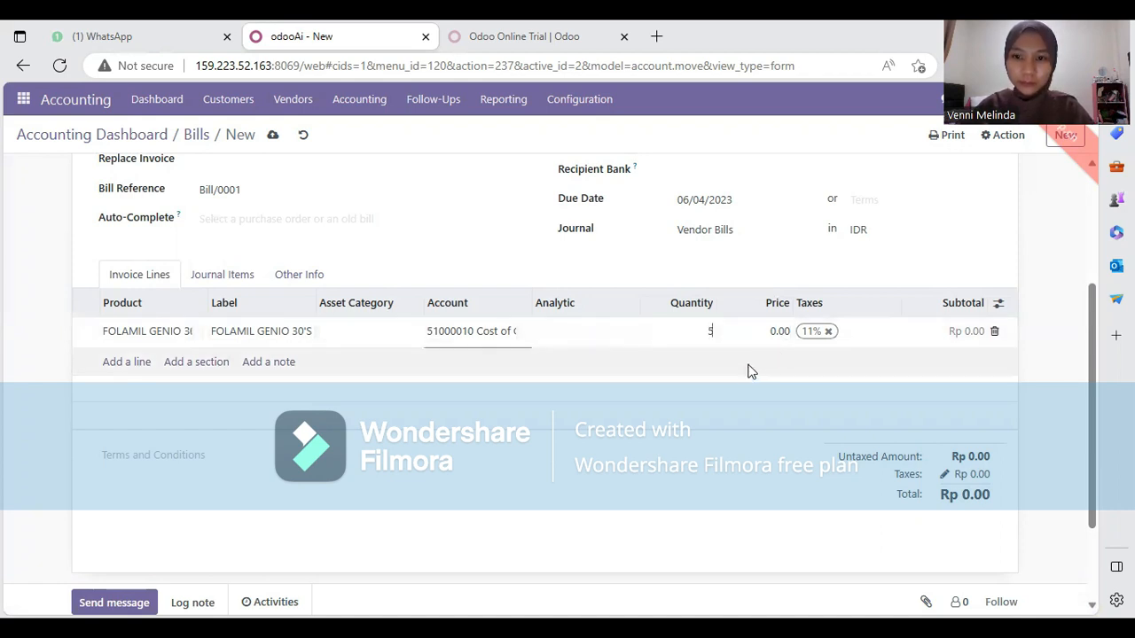
click(371, 353)
Open the first line's 51000010 Cost of Goods Sold account record
click(139, 368)
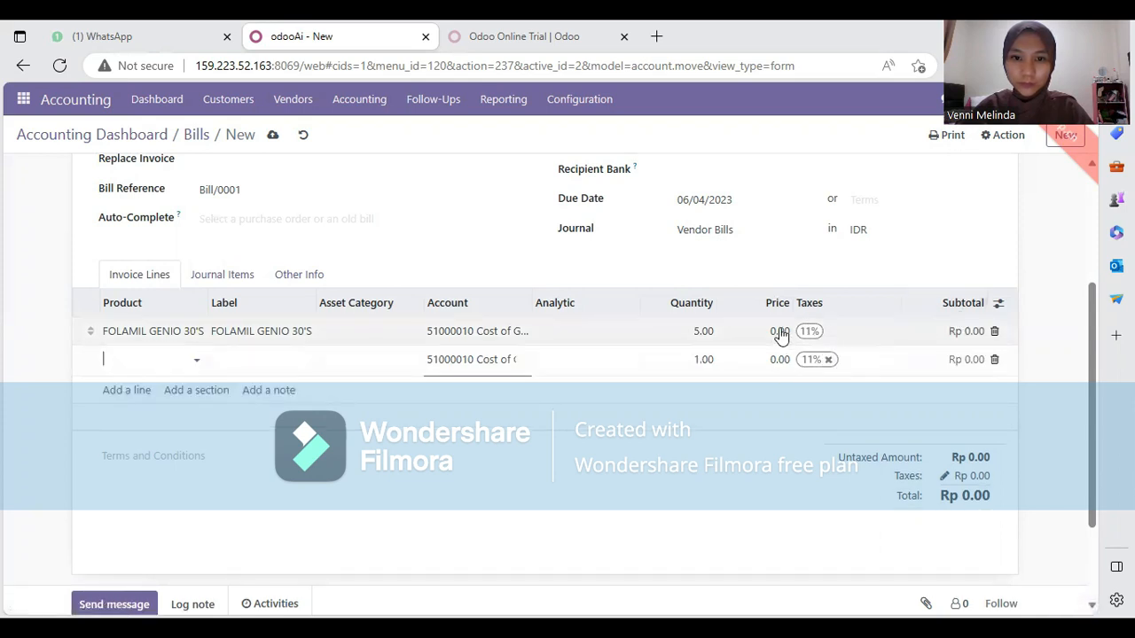
click(524, 331)
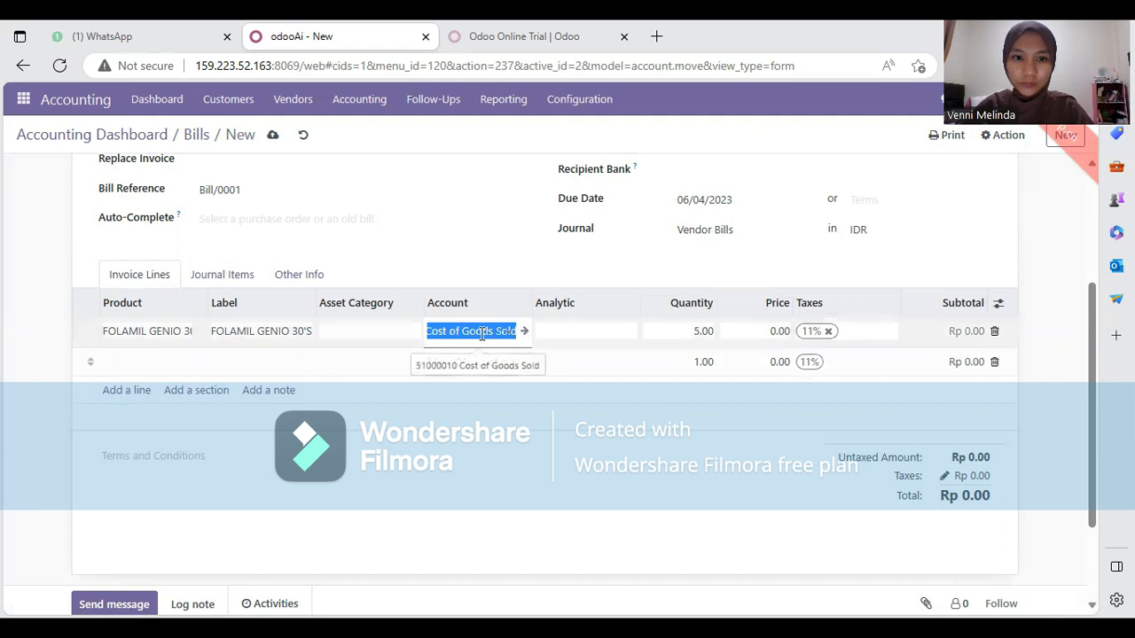
click(523, 332)
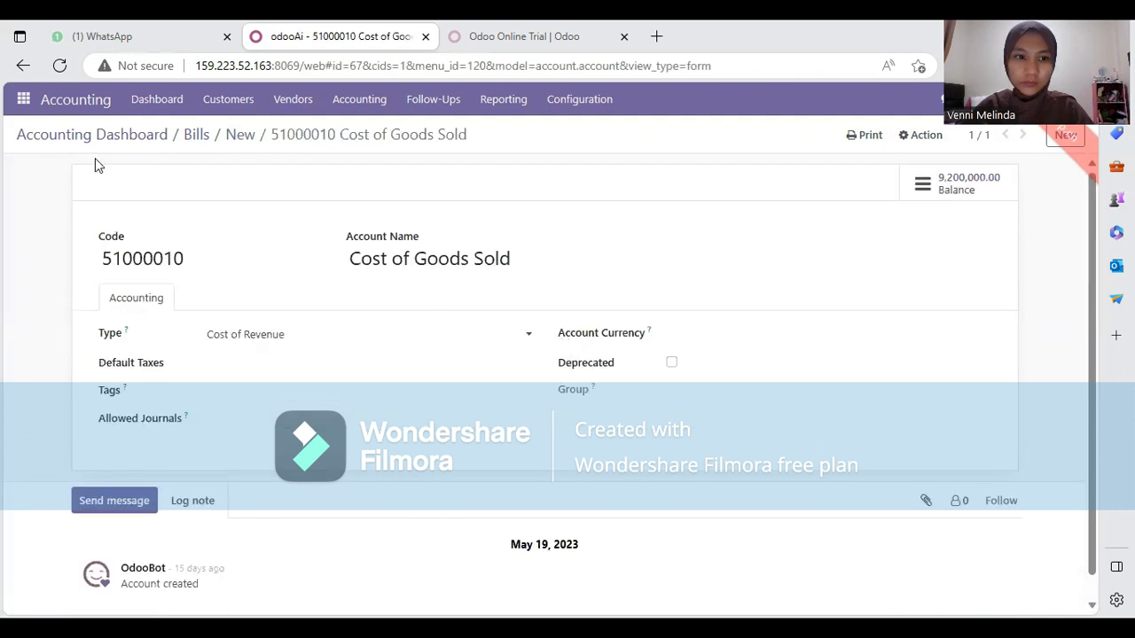
Return to draft Bill/0001 and put MYLANTA SUPS 50 ML on a second line
click(23, 65)
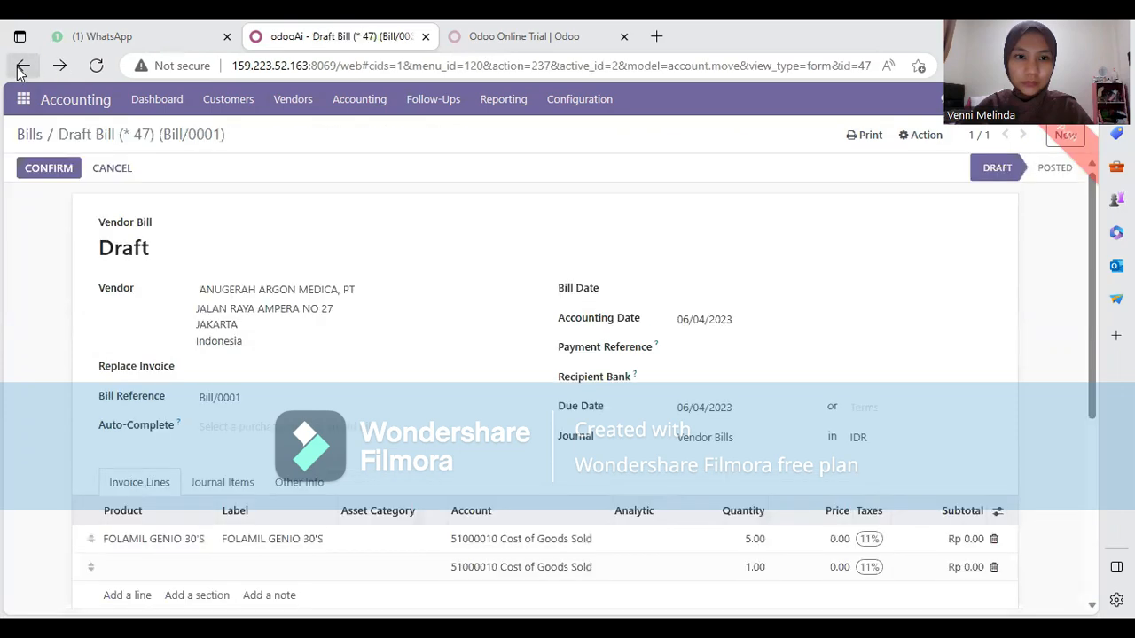
scroll(464, 487, down, 2)
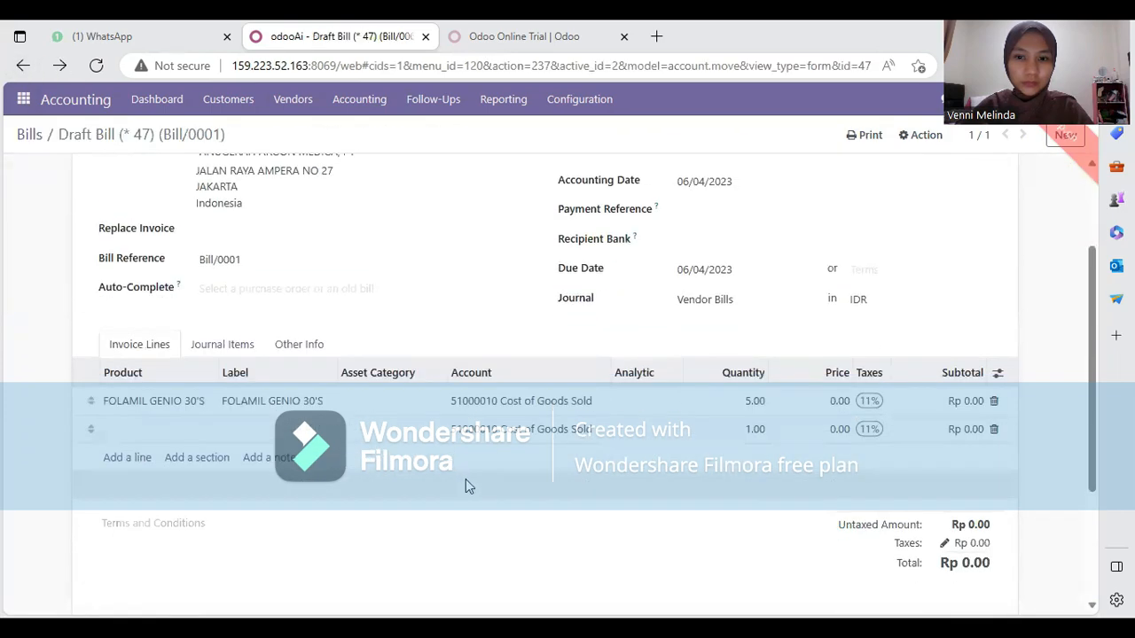
click(183, 431)
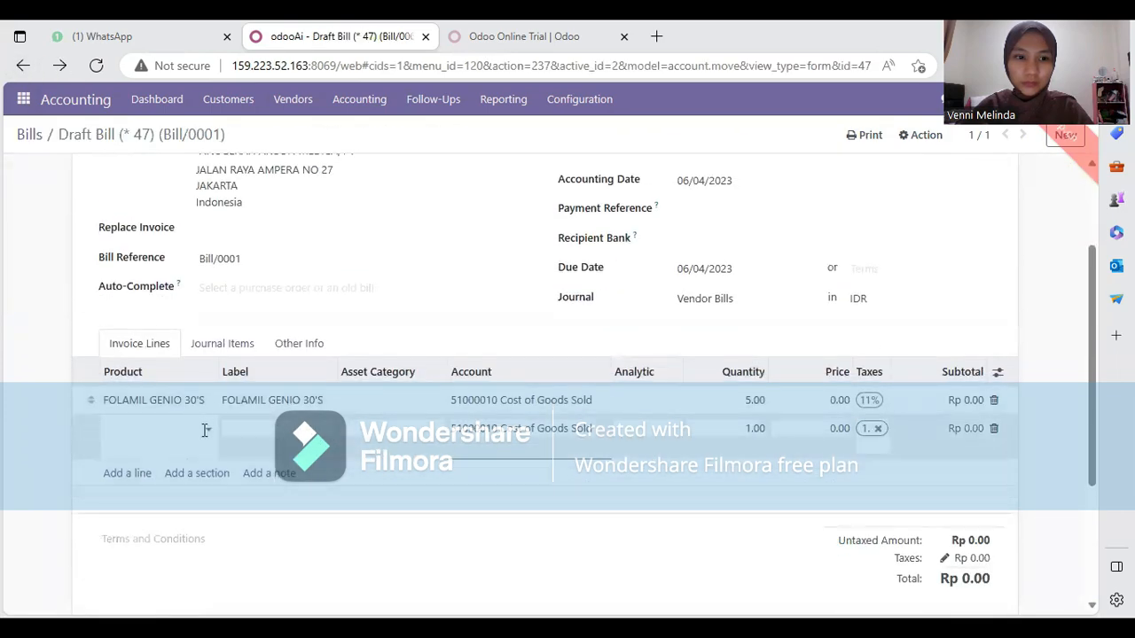
click(213, 361)
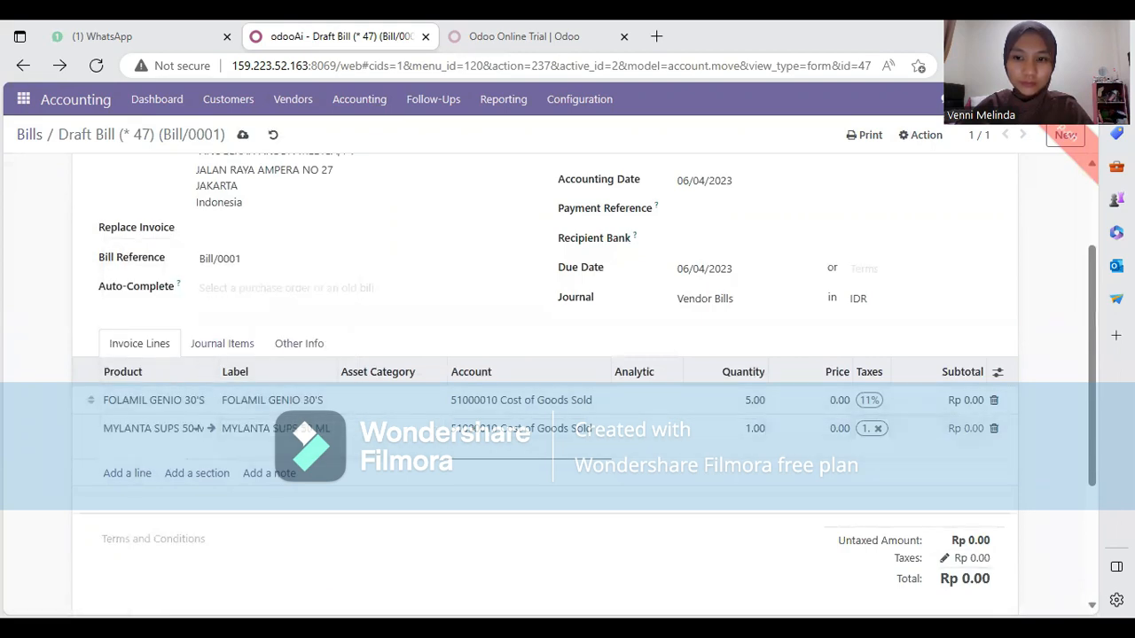
Delete the FOLAMIL GENIO 30'S and MYLANTA SUPS 50 ML lines, leaving Rp 0.00
scroll(972, 432, down, 1)
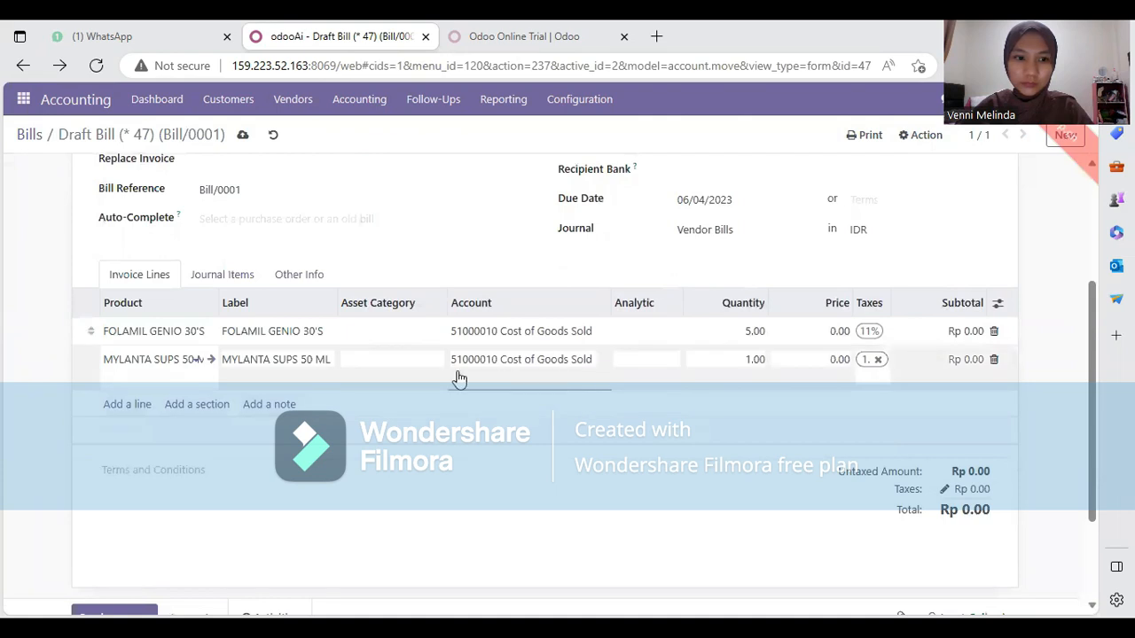
click(994, 331)
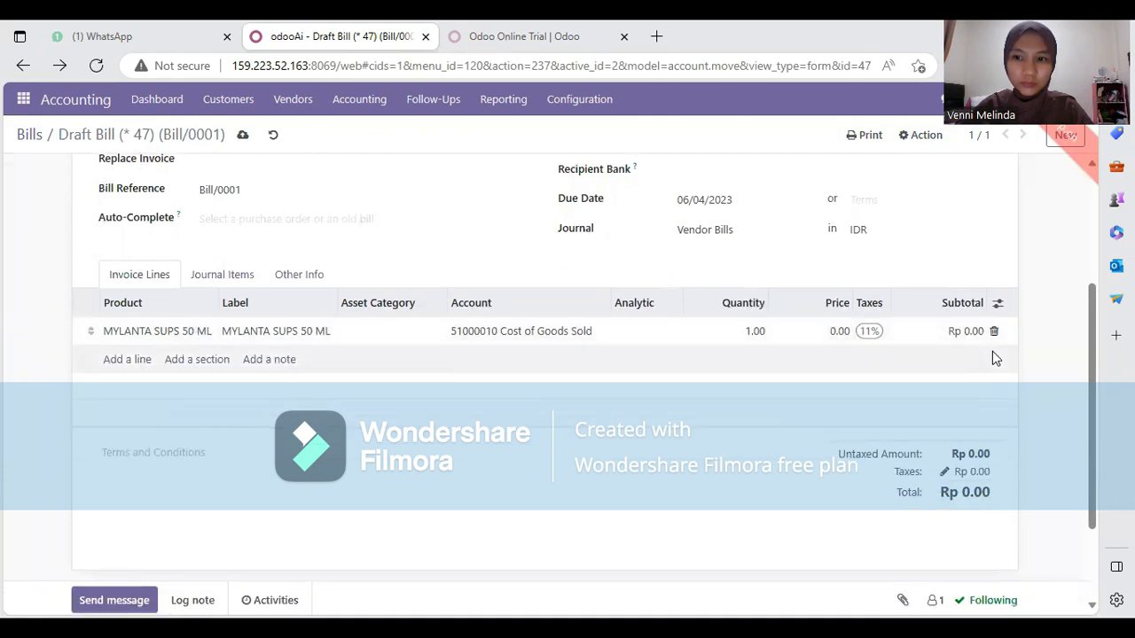
click(995, 332)
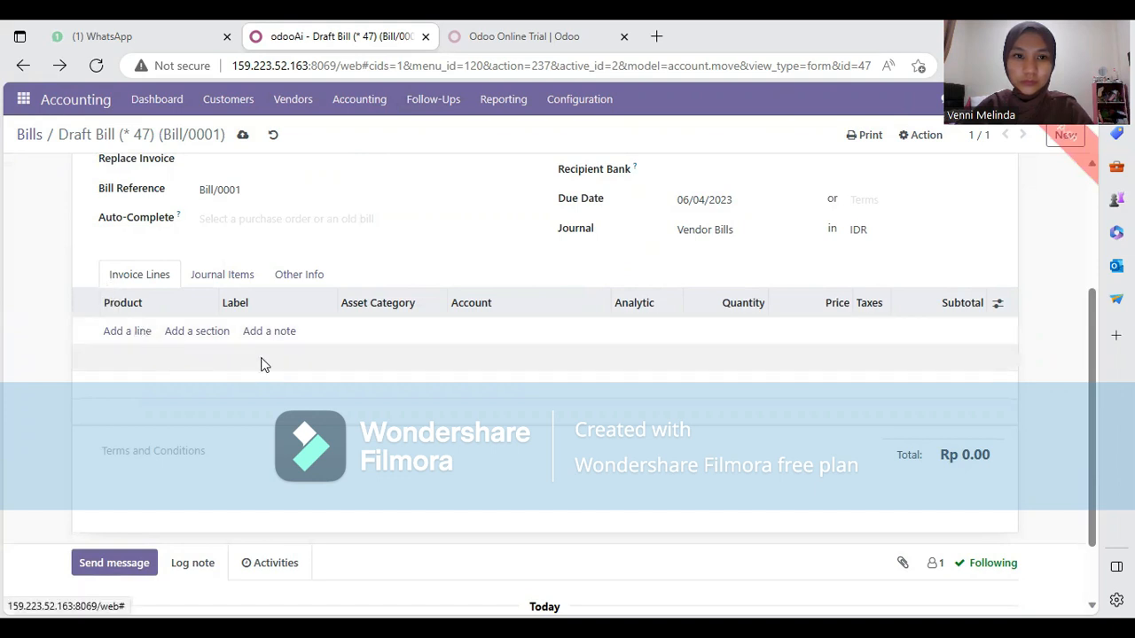
Scroll back up the draft Bill/0001 form
scroll(261, 362, up, 3)
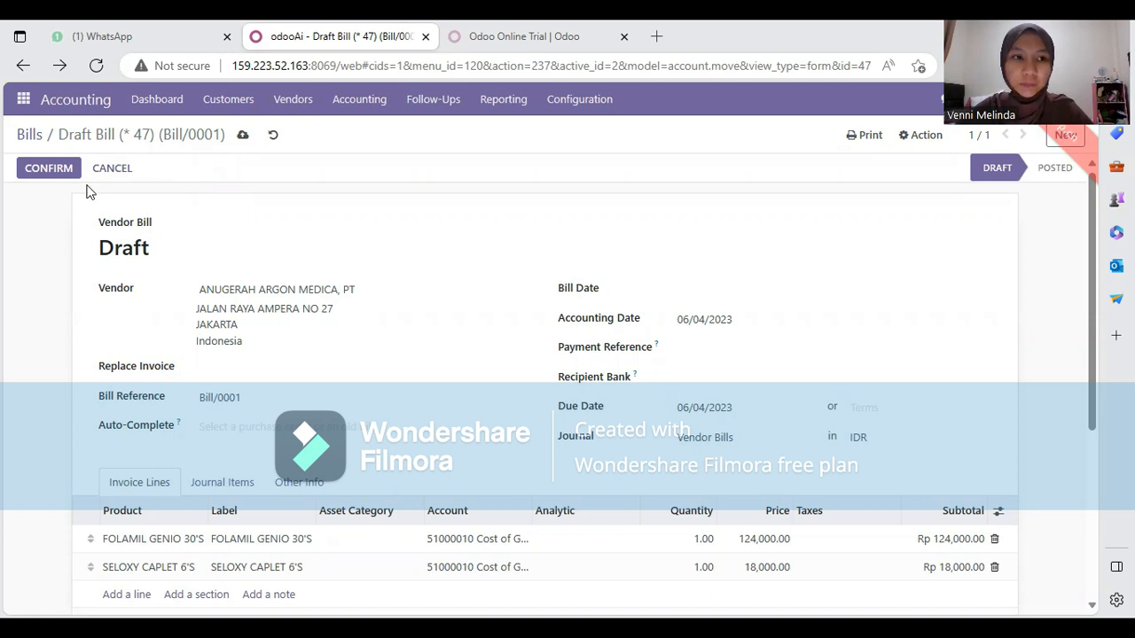
Set the Seloxy Caplet 6's and Folamil lines to quantity 10, bringing the total to Rp 1,420,000.00
scroll(277, 255, down, 1)
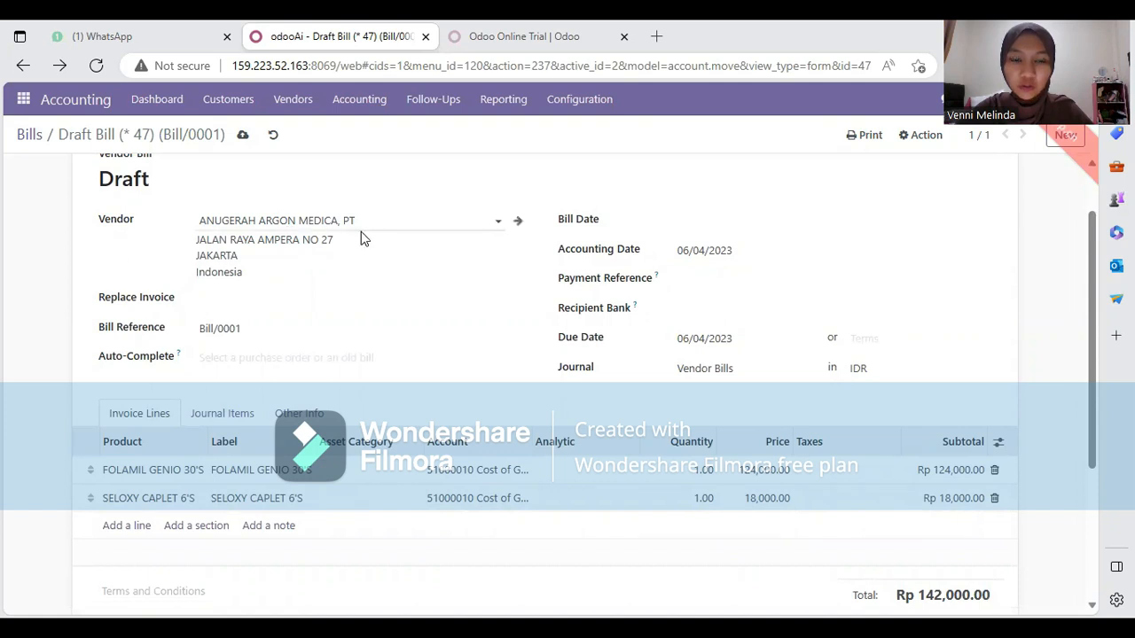
scroll(344, 260, down, 1)
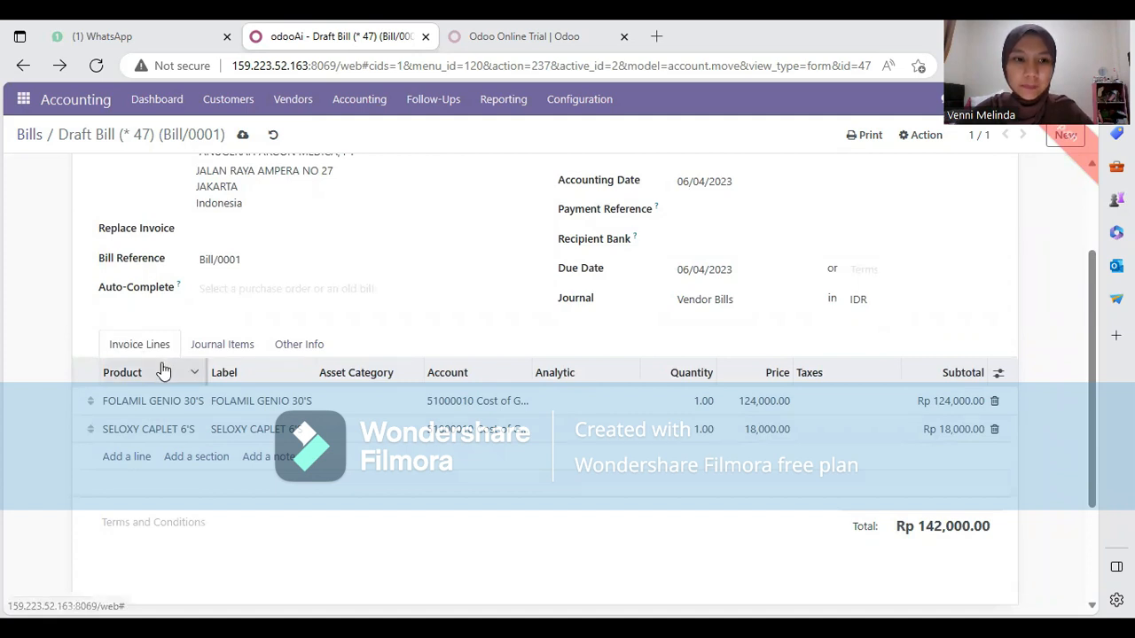
scroll(164, 371, down, 1)
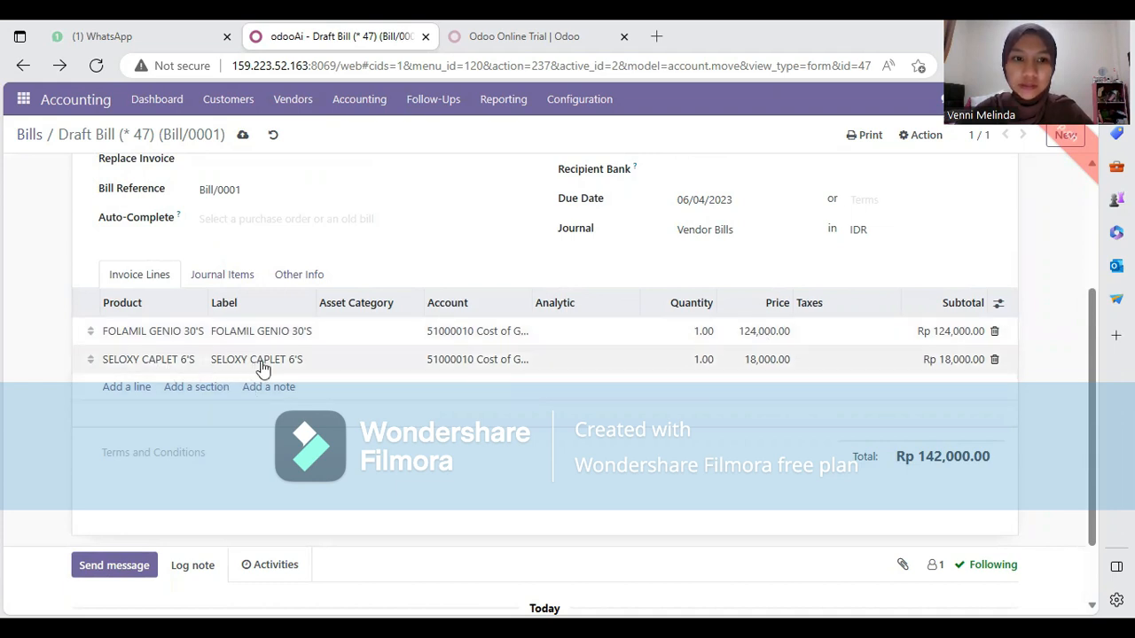
click(704, 361)
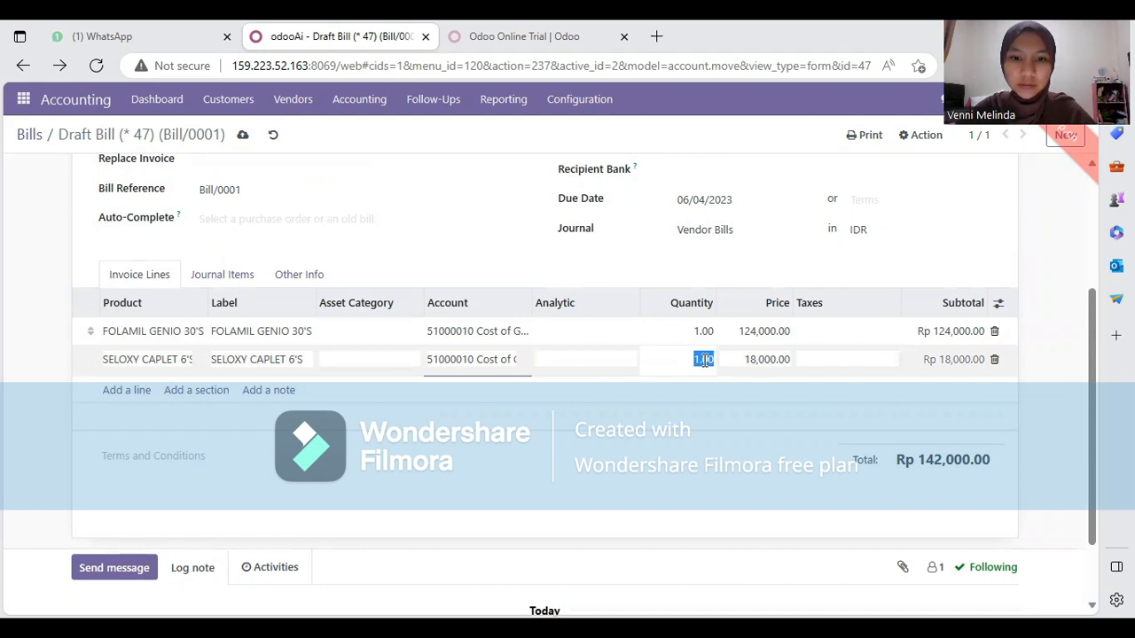
text(10)
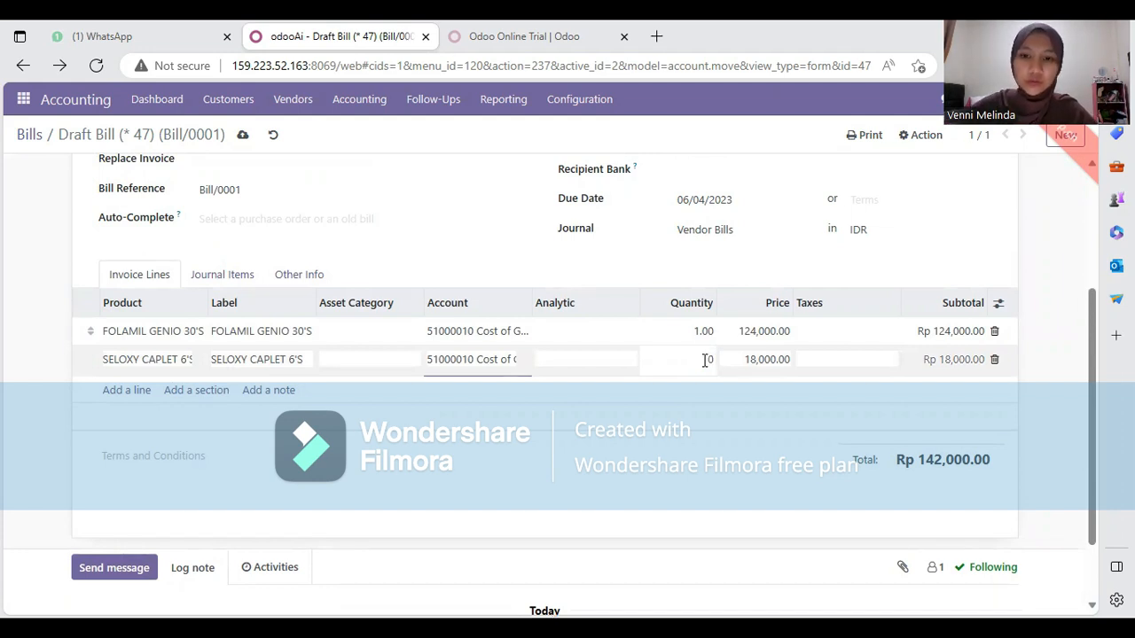
click(703, 330)
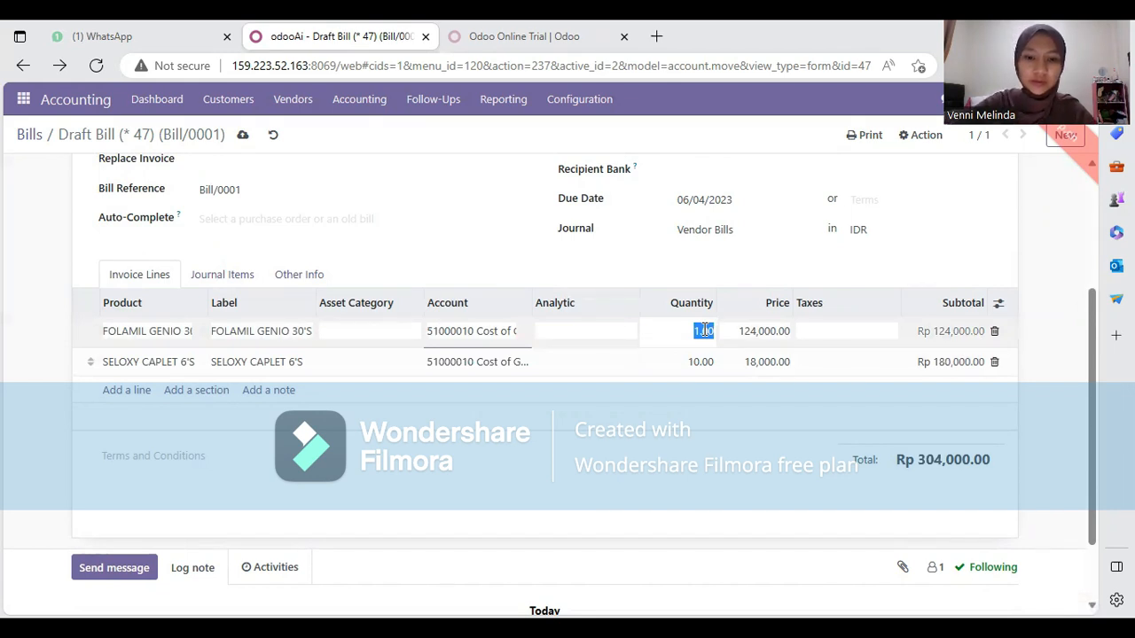
text(10)
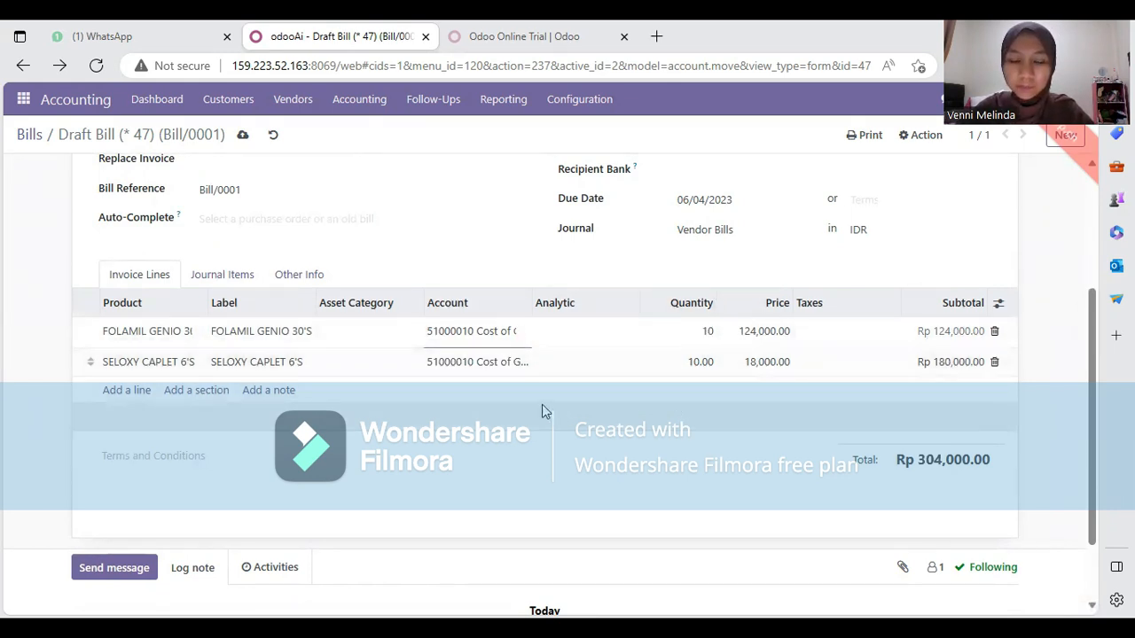
click(674, 413)
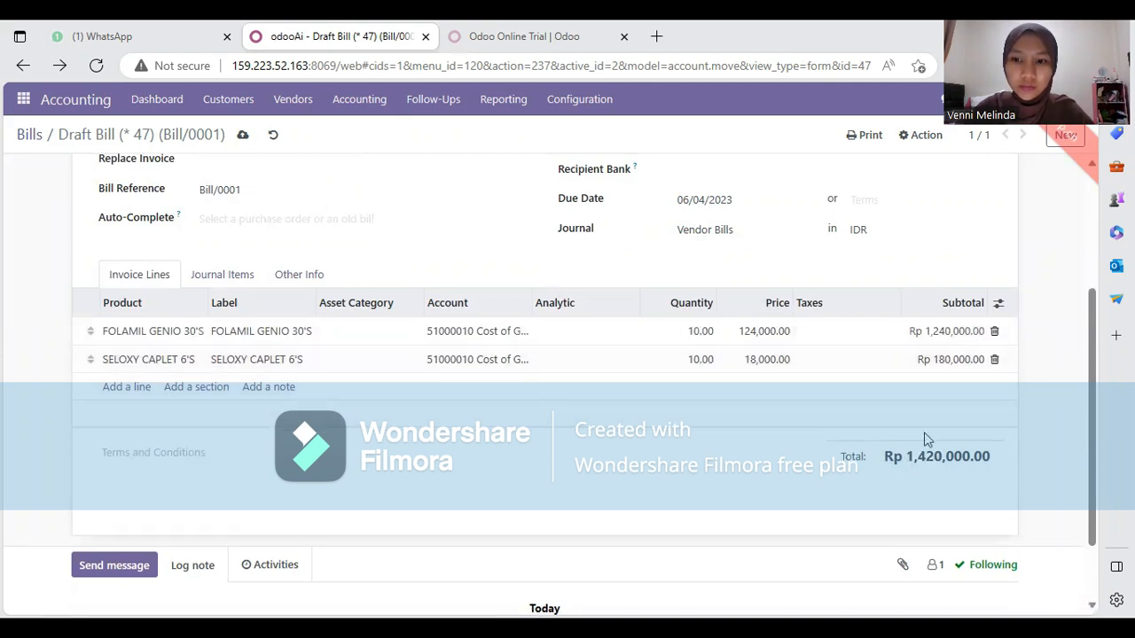
scroll(936, 418, down, 1)
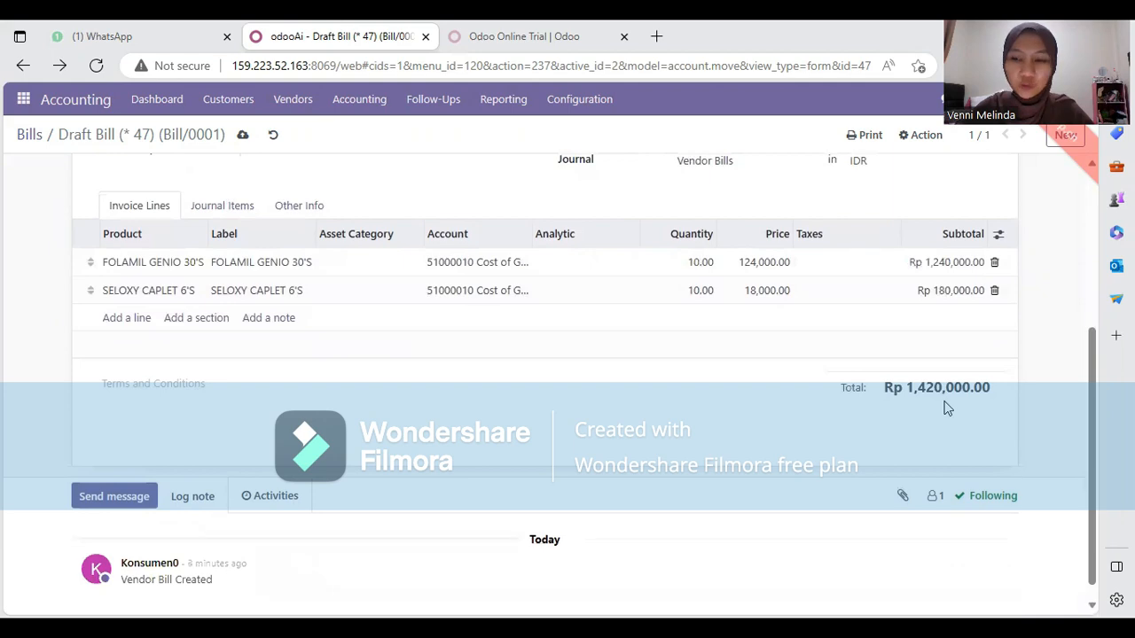
scroll(947, 406, up, 3)
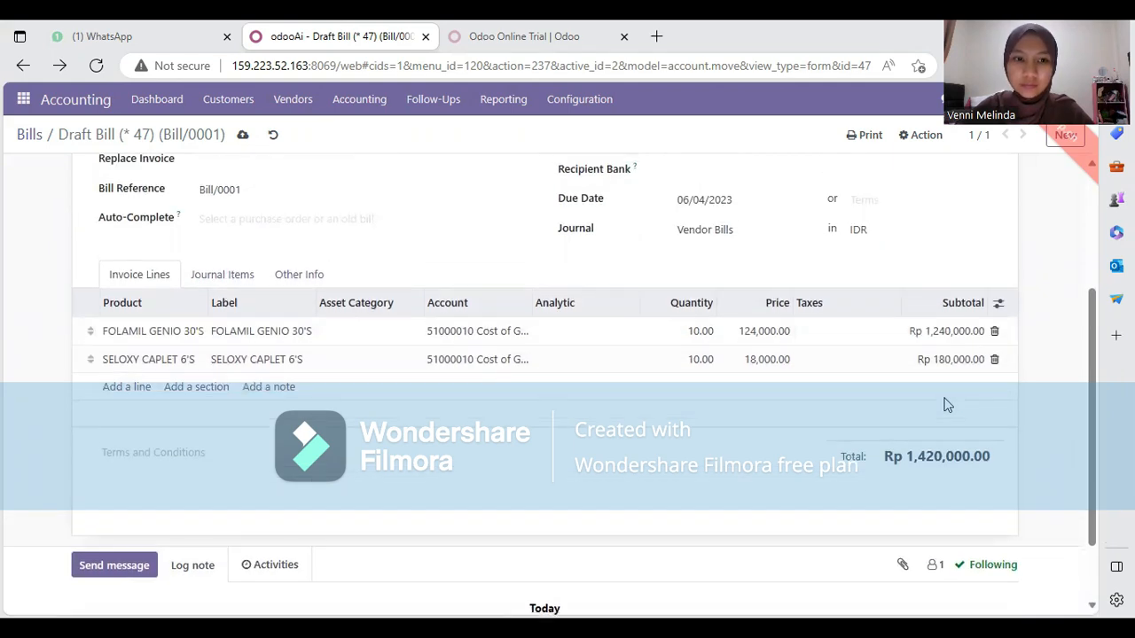
scroll(947, 405, up, 1)
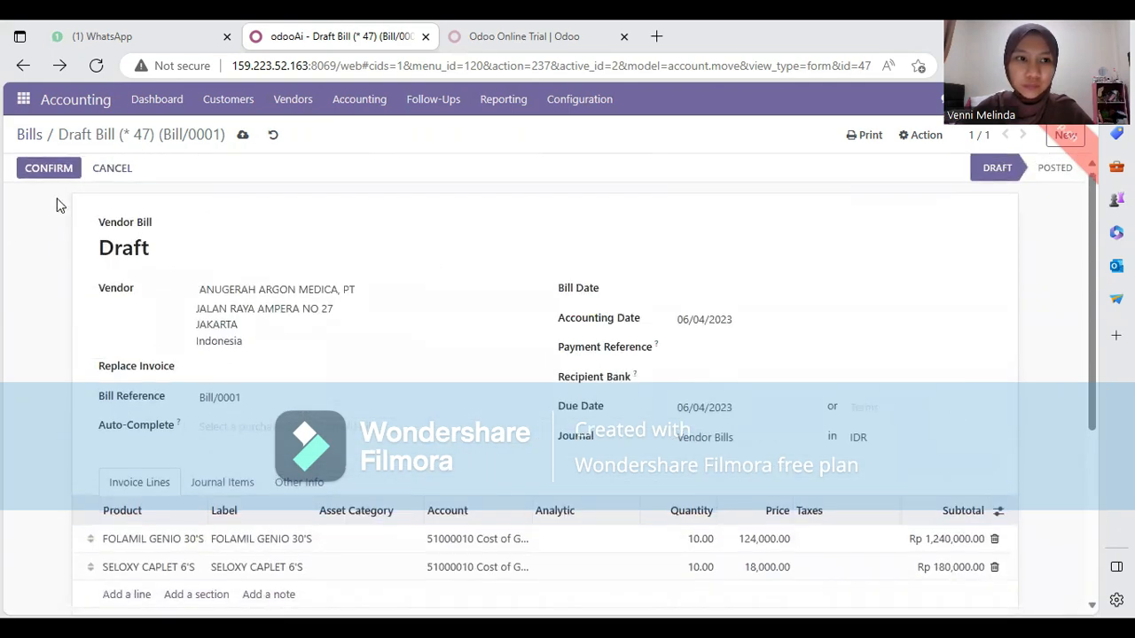
Try confirming the bill, then dismiss the error that a Bill date is required, leaving it in Draft
click(55, 170)
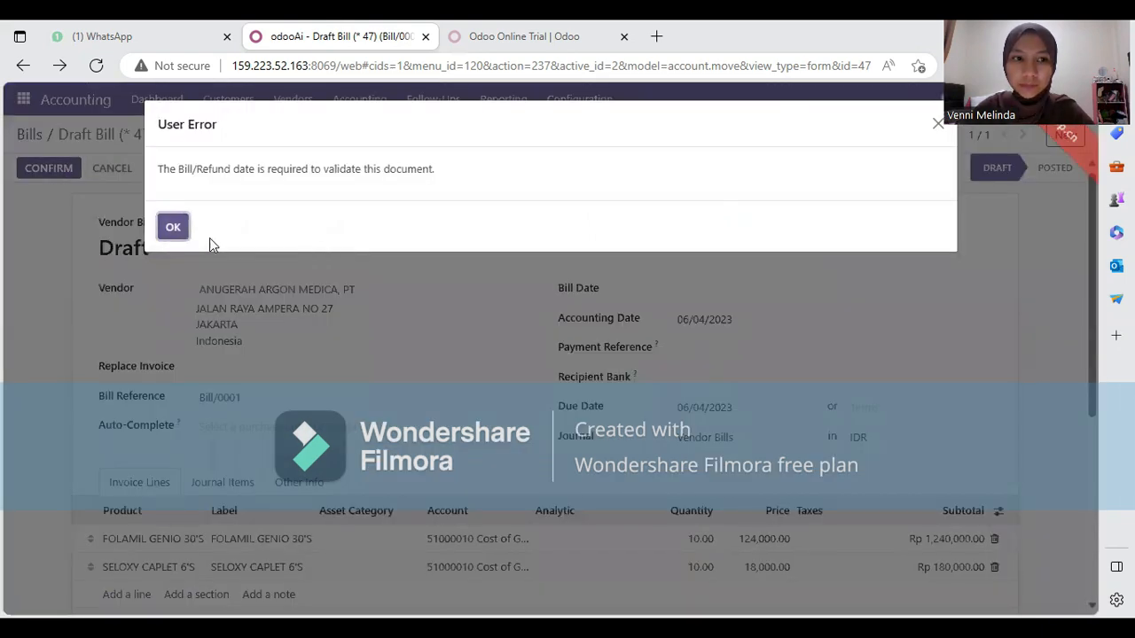
click(172, 227)
scroll(175, 239, down, 3)
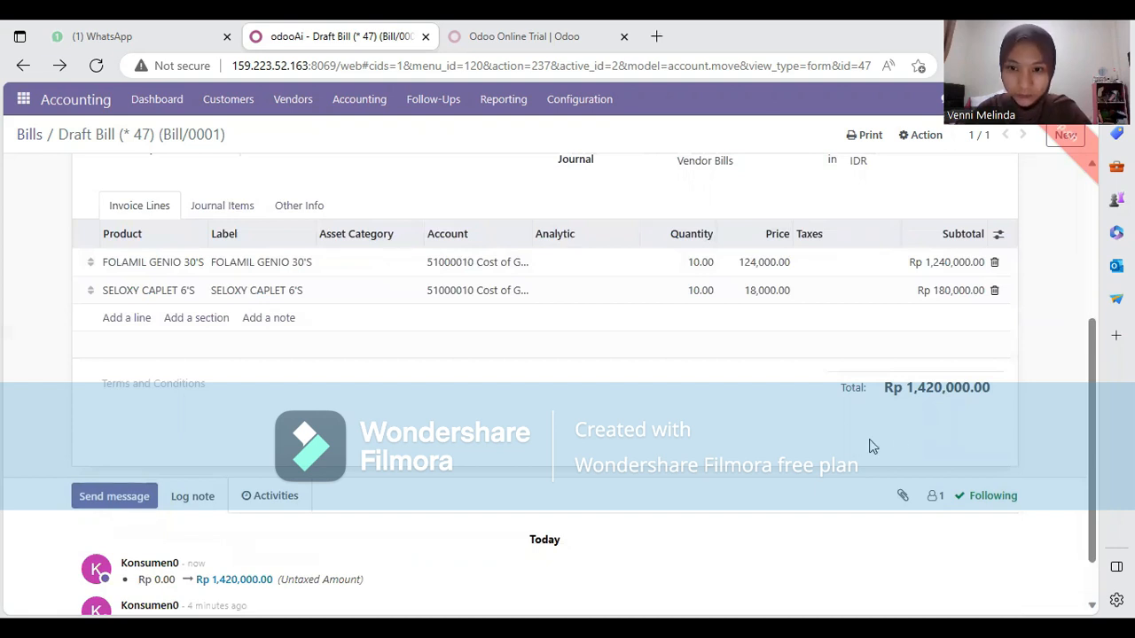
scroll(874, 447, down, 1)
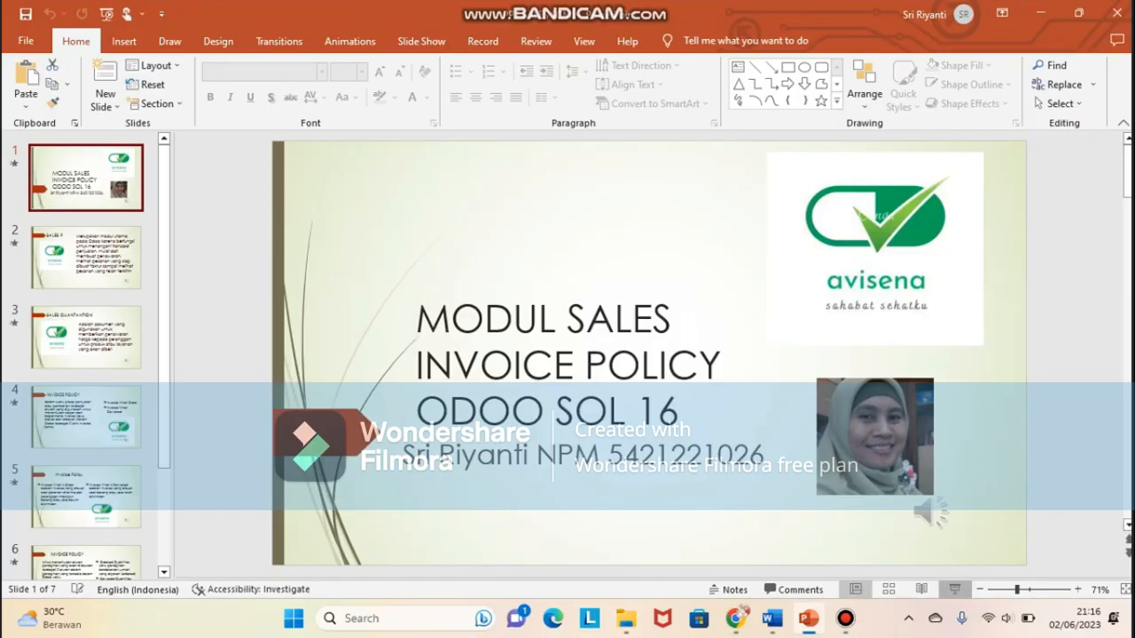
Start the slide show from the title slide with F5 and raise the volume
key(F5)
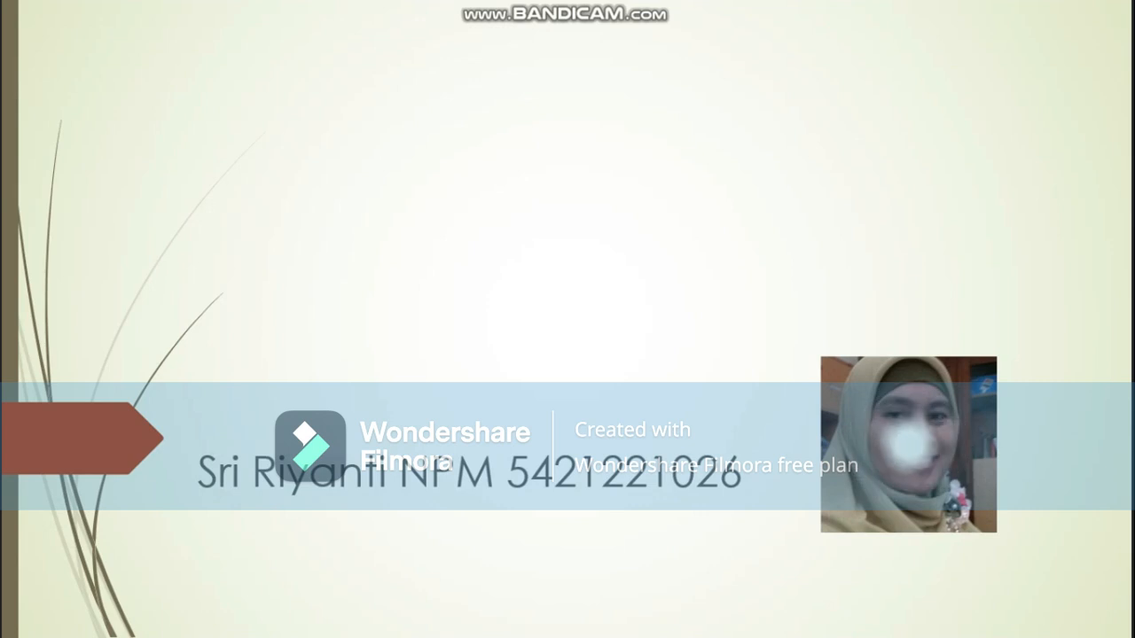
key(XF86AudioRaiseVolume)
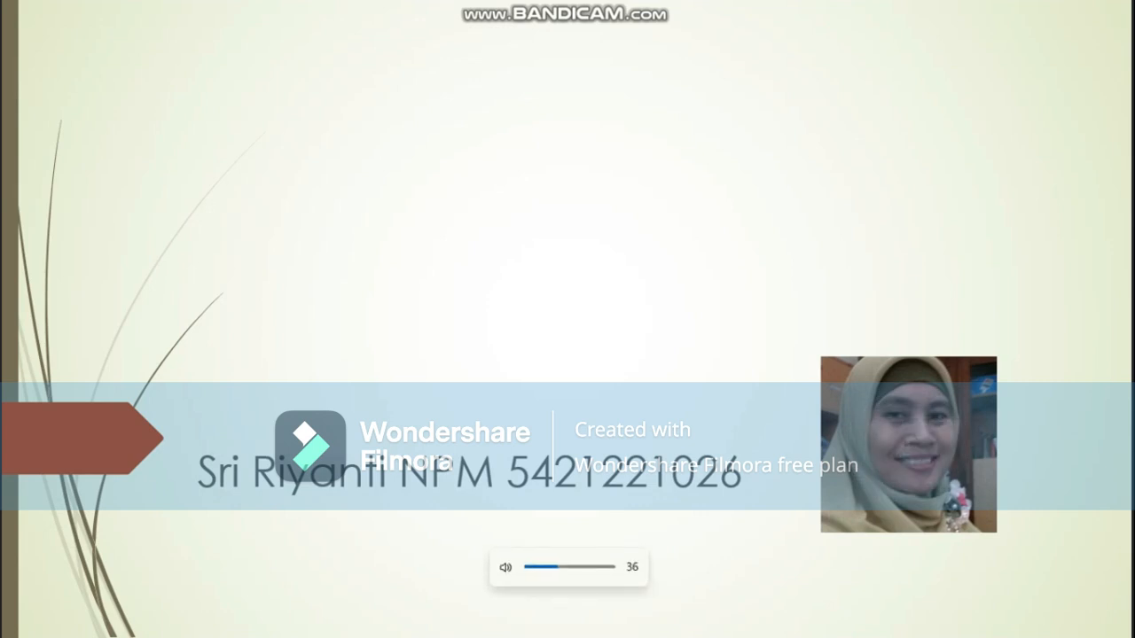
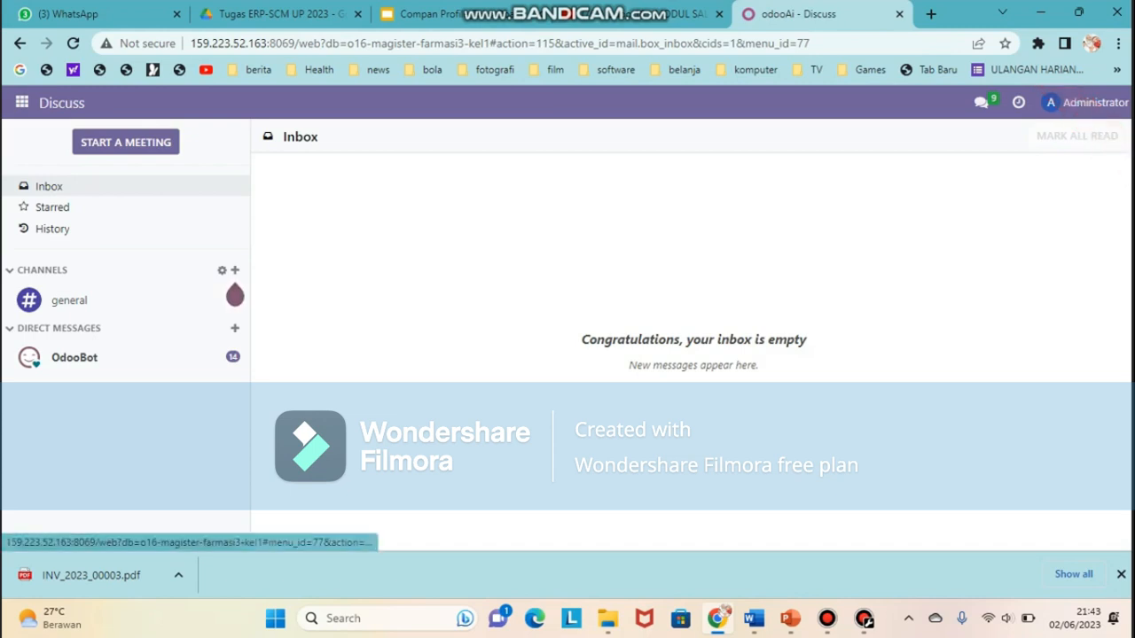
Switch to the Sales app to list the 11 quotations, S00011 down to S00007
click(21, 102)
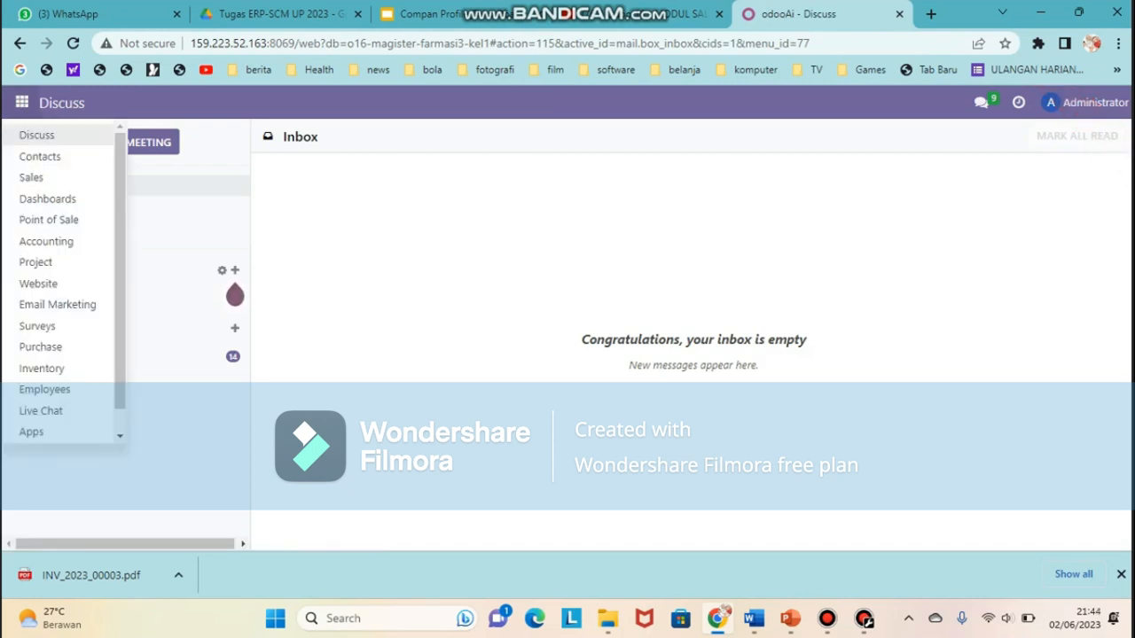
click(31, 177)
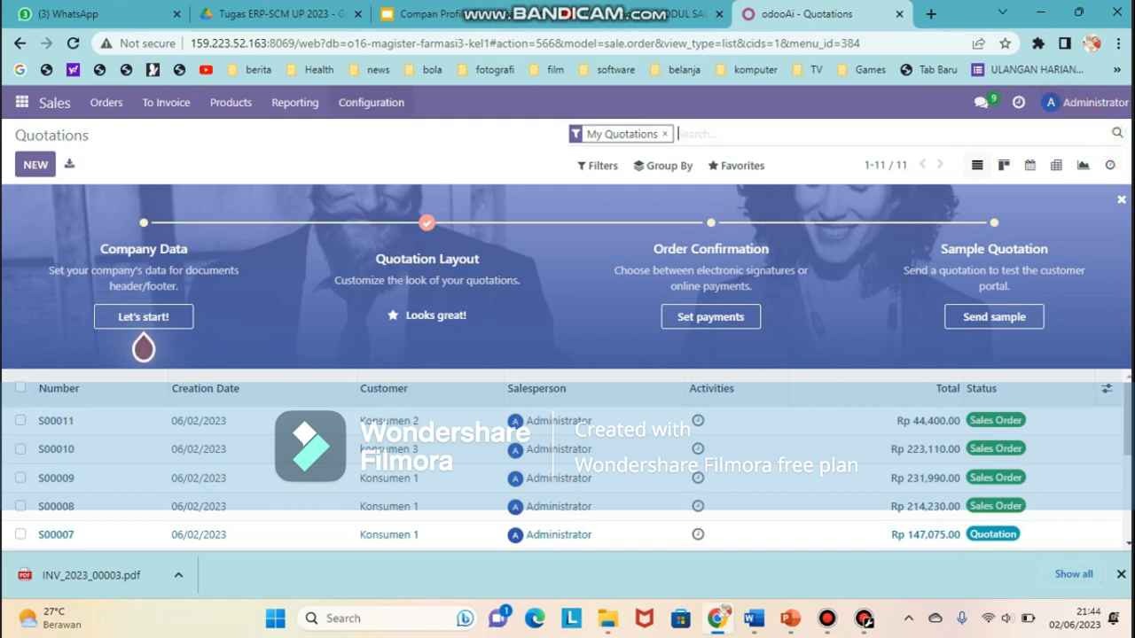
click(371, 102)
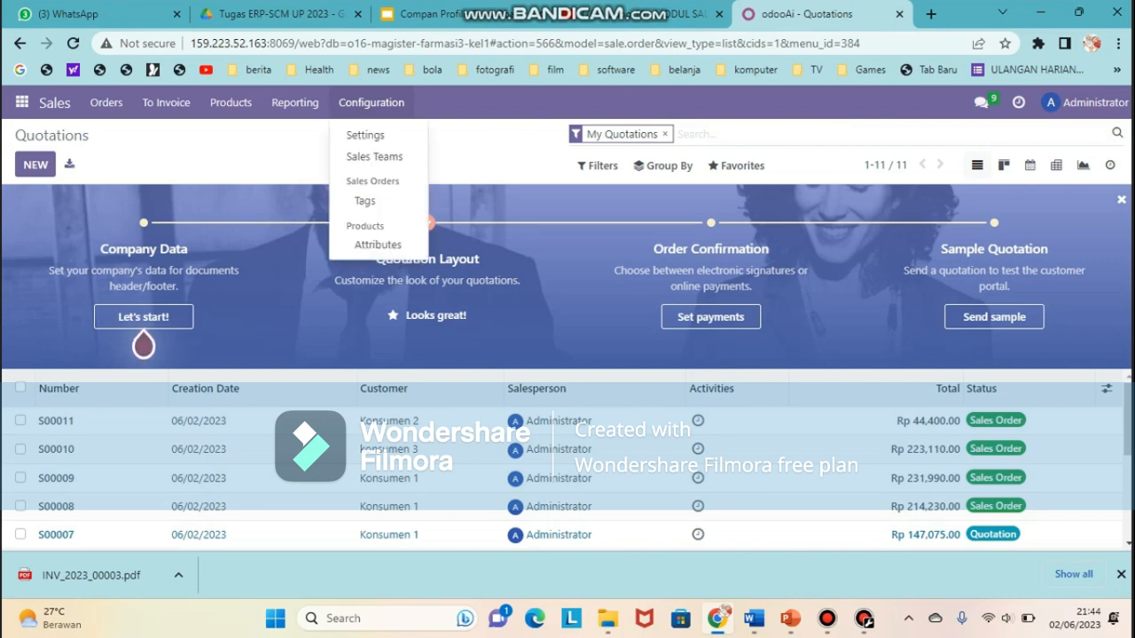
click(365, 134)
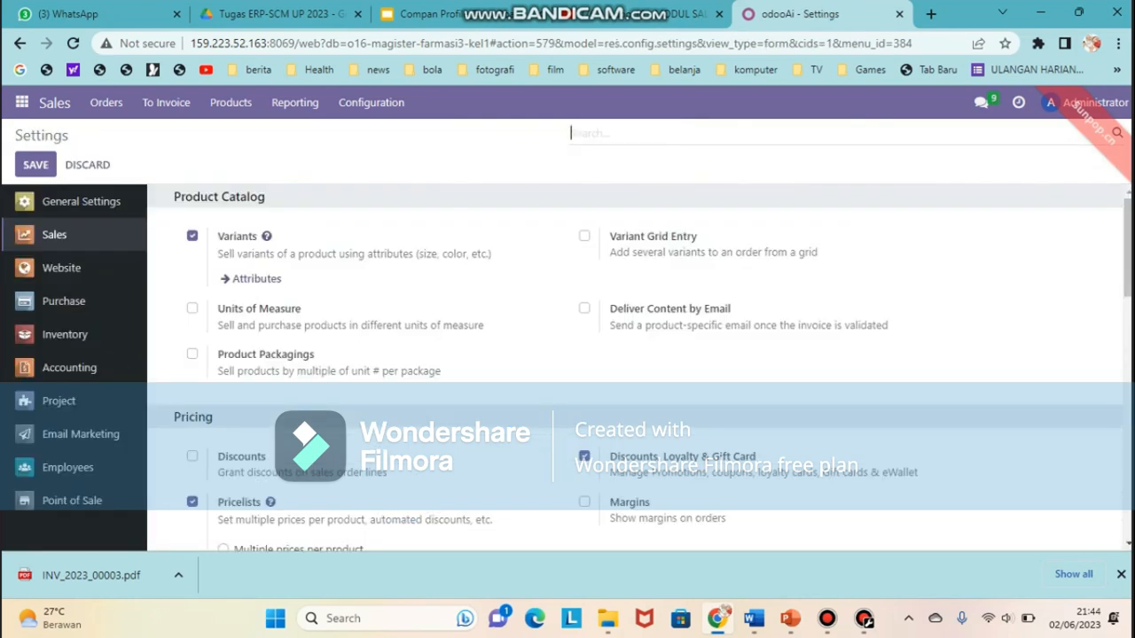
scroll(635, 373, down, 5)
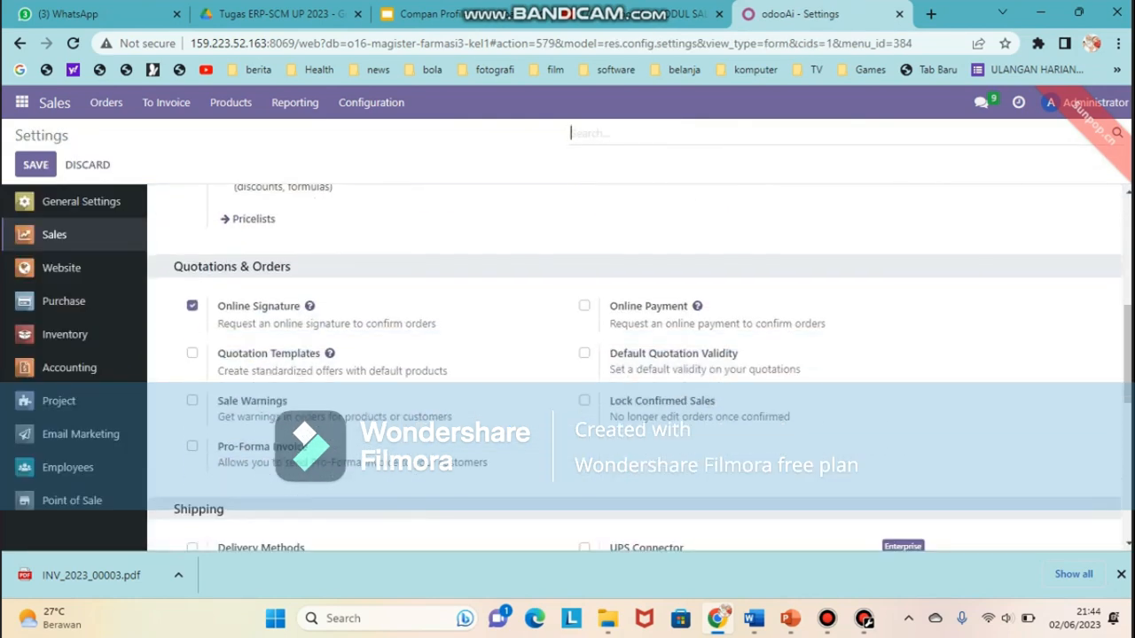
scroll(635, 373, down, 5)
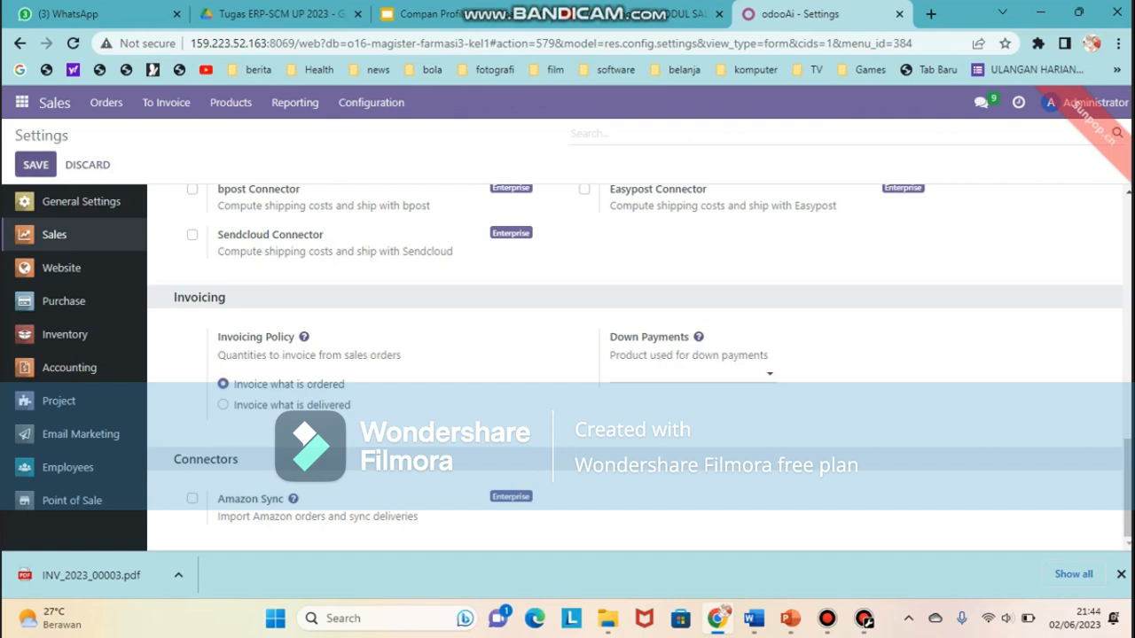
click(36, 165)
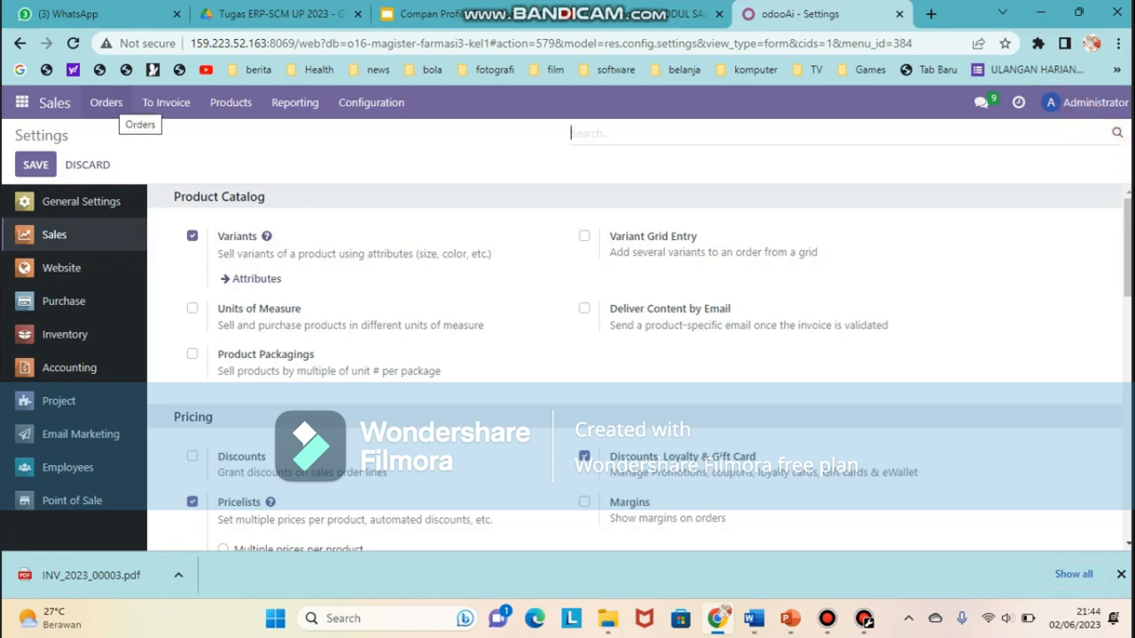
click(106, 102)
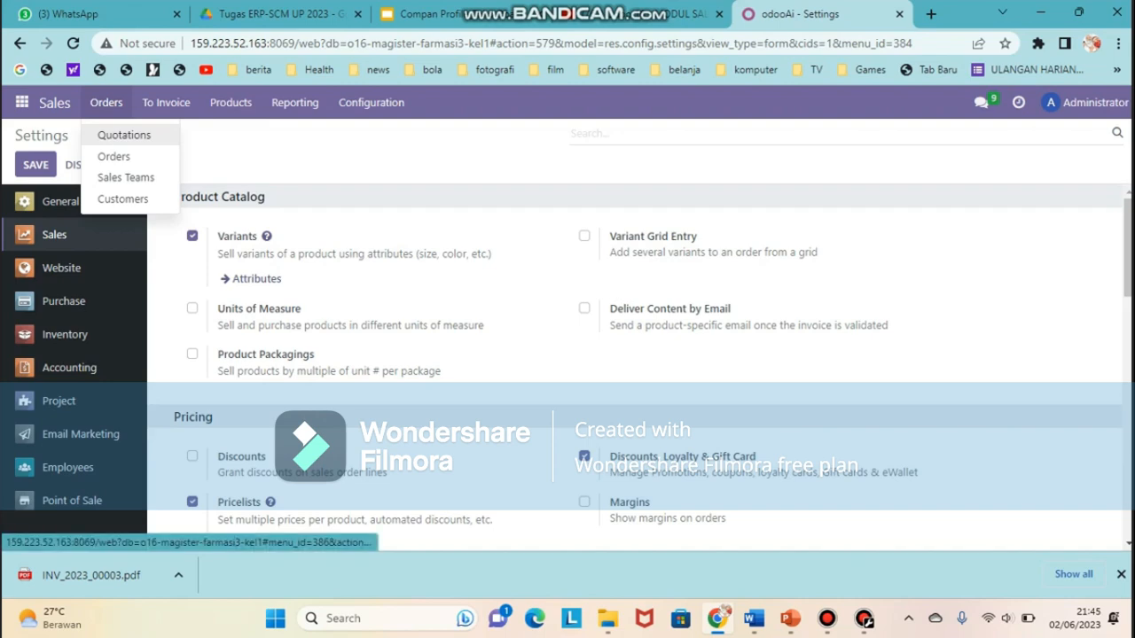
click(124, 135)
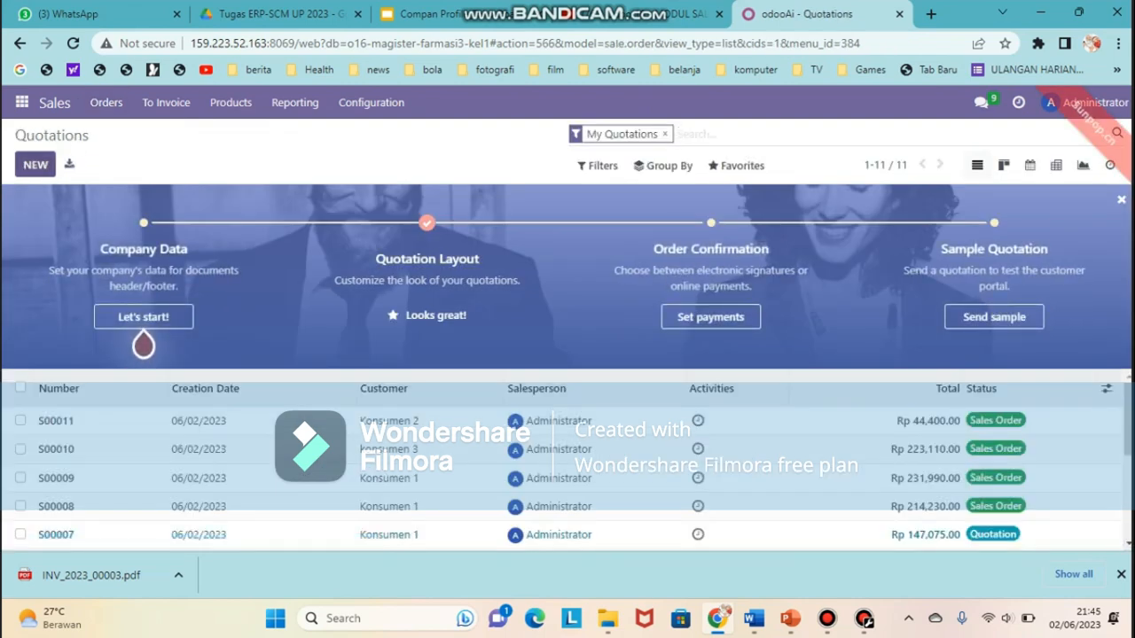
Start a new quotation for customer Konsumen 2 expiring 06/03/2023
click(35, 165)
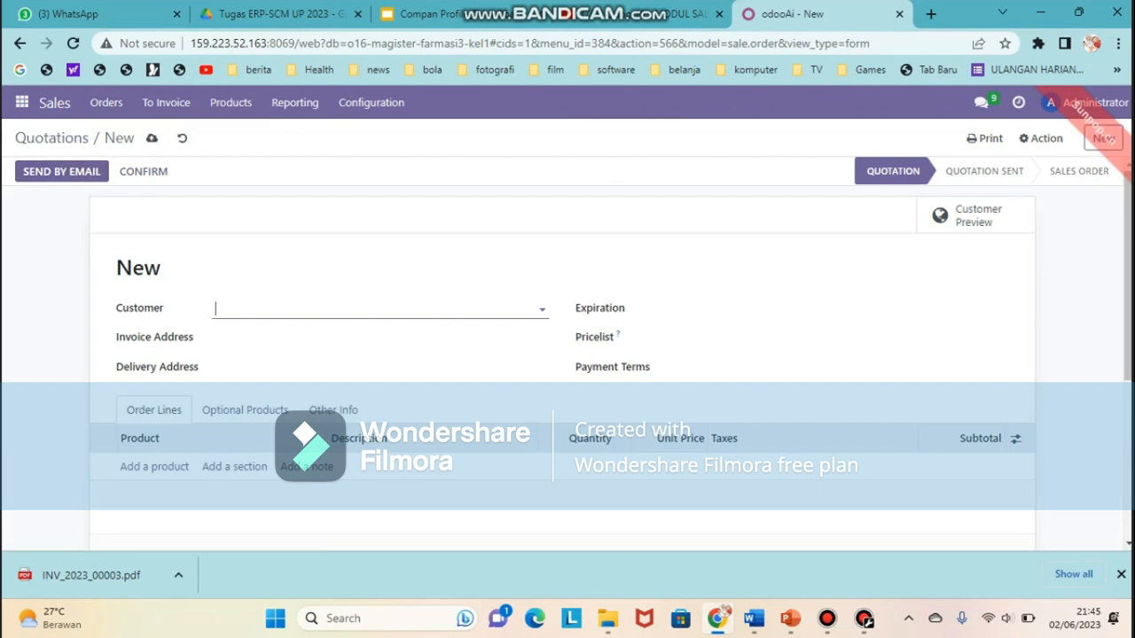
click(380, 309)
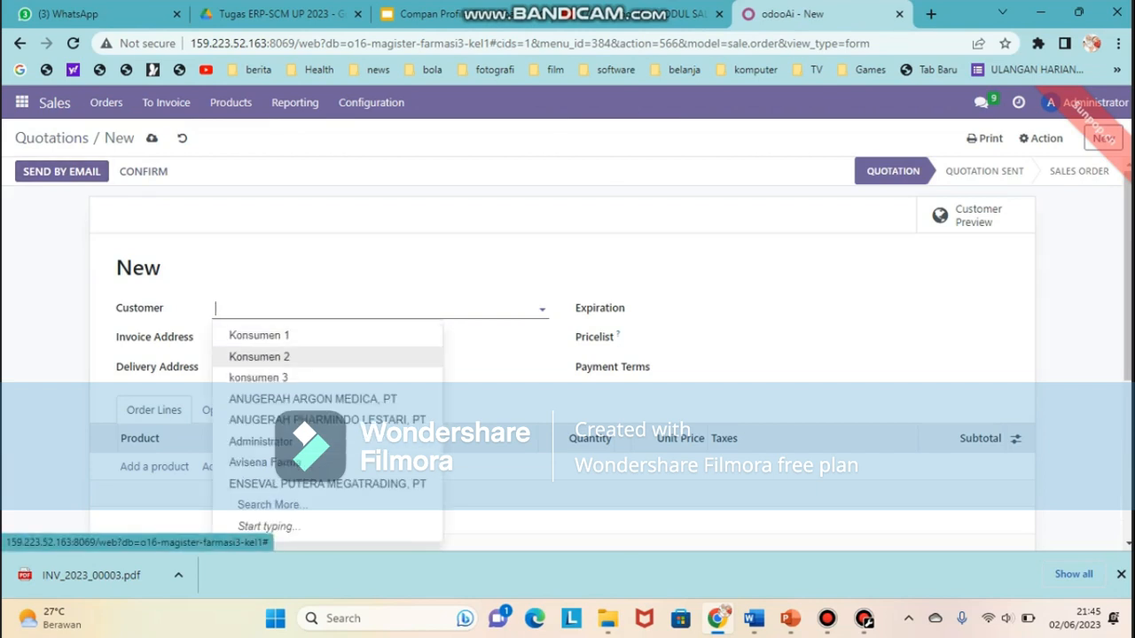
click(259, 357)
scroll(541, 373, down, 1)
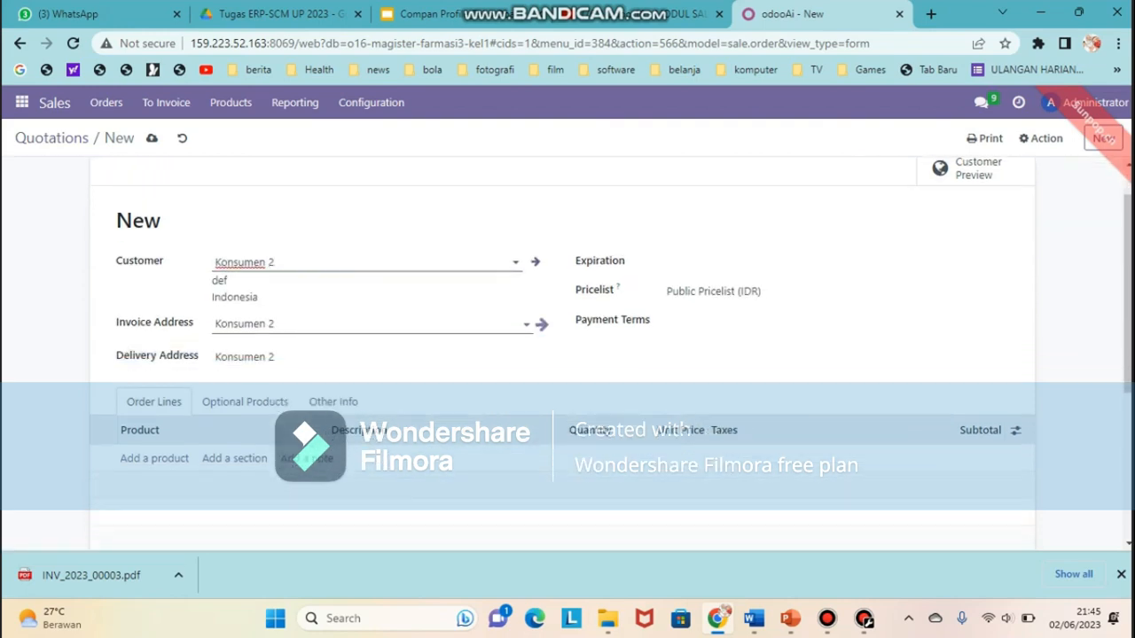
scroll(567, 337, down, 1)
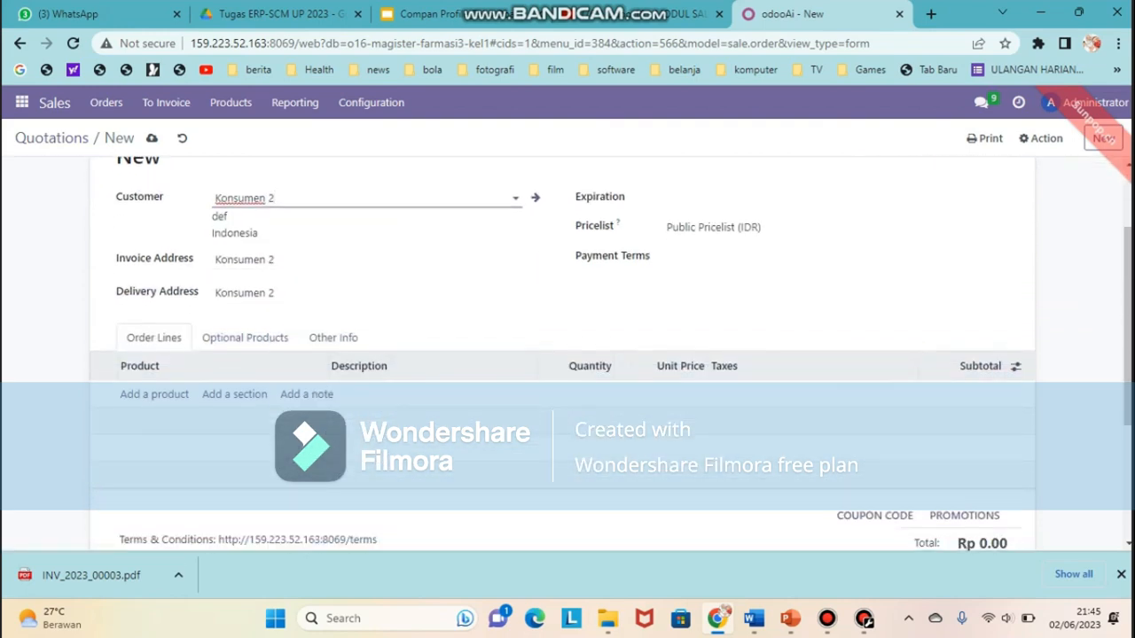
click(762, 198)
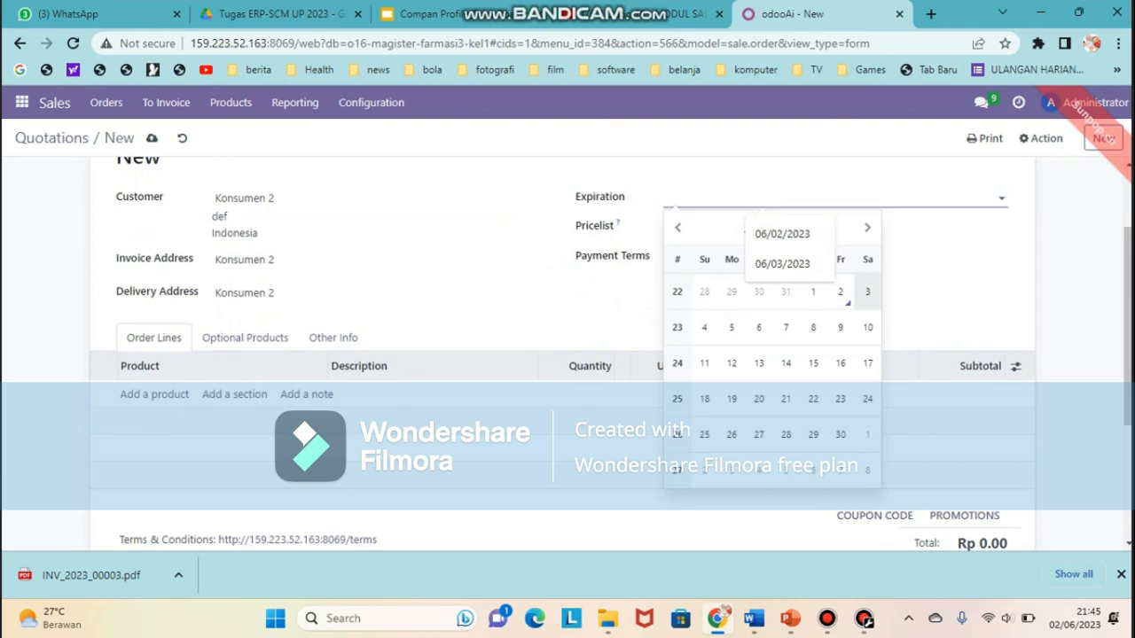
click(867, 292)
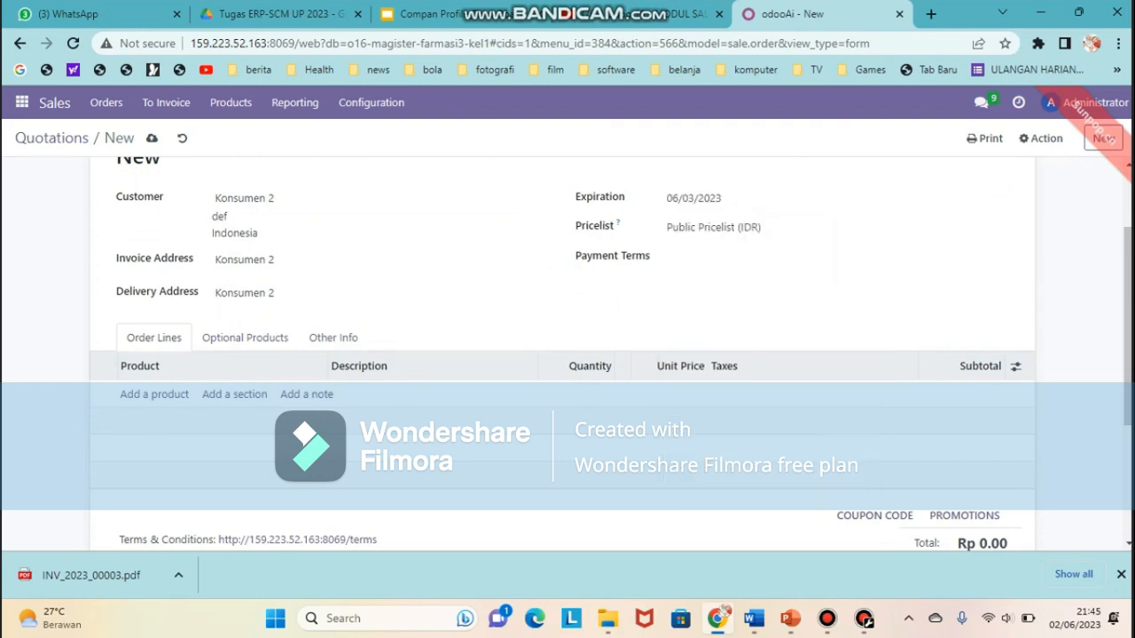
Add 5 MYLANTA CHEW TAB 10'S at 8,000.00 and save the quotation as S00012
click(155, 394)
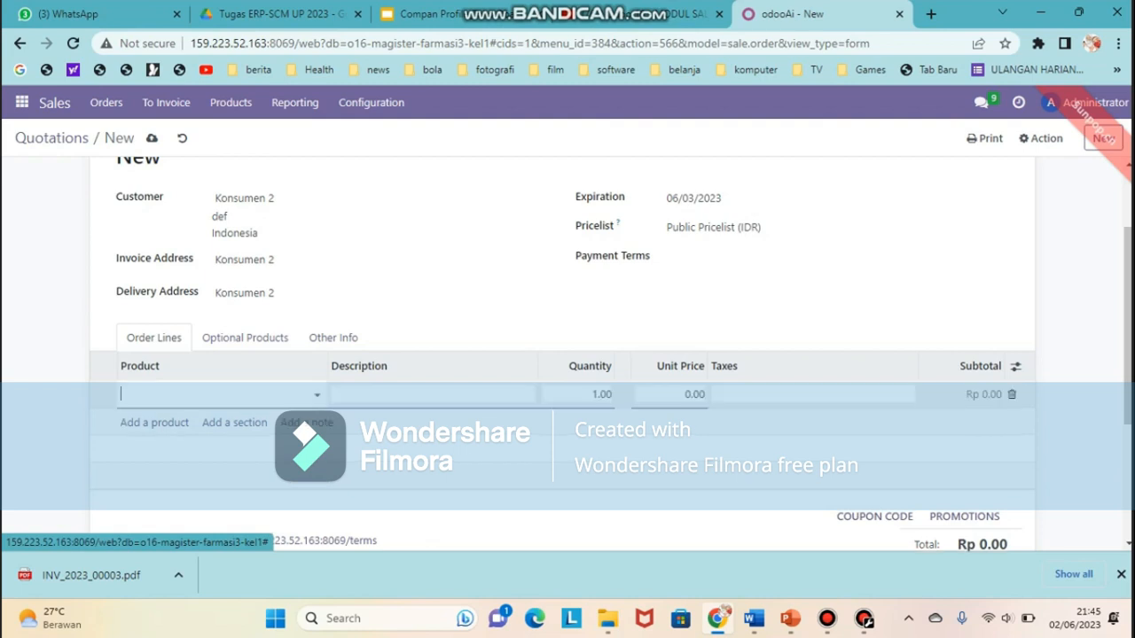
scroll(720, 394, down, 1)
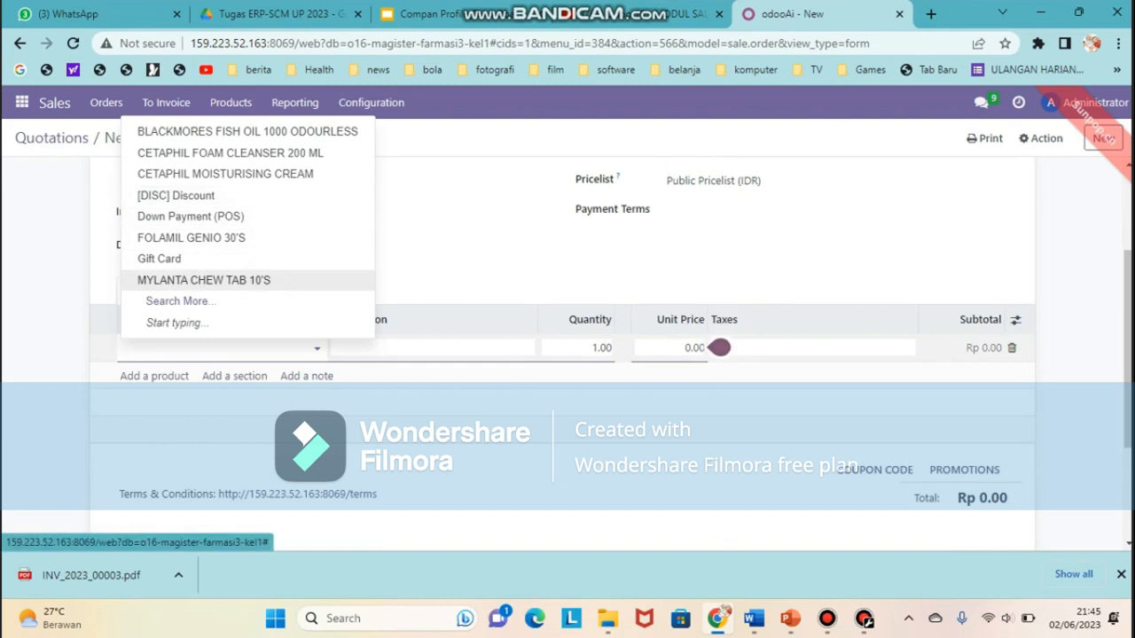
key(Return)
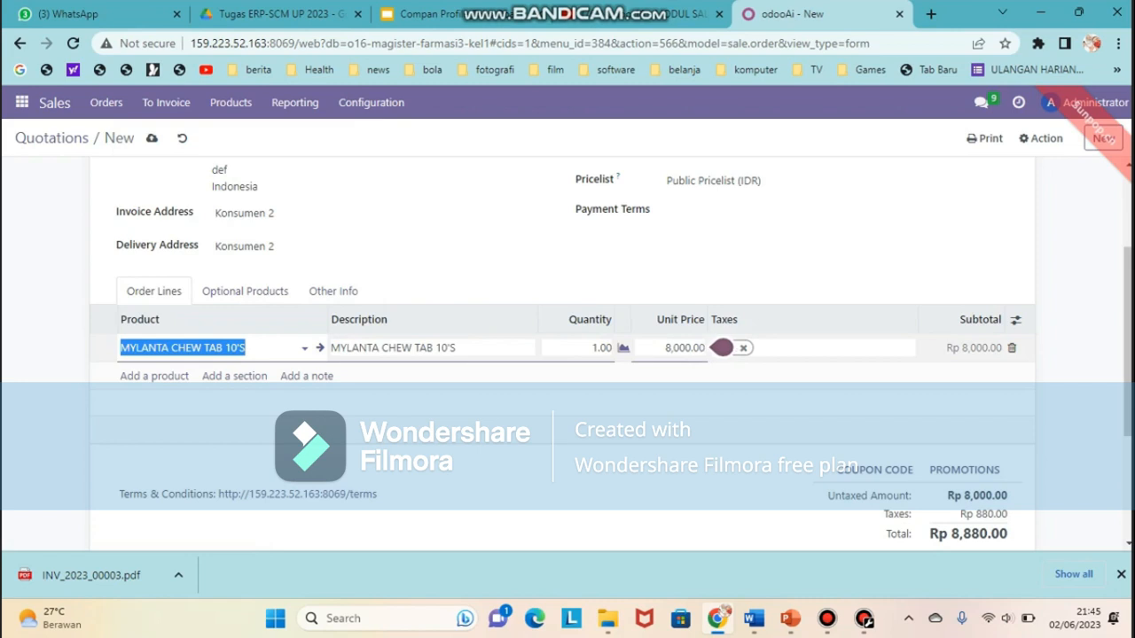
click(601, 347)
text(5)
key(Return)
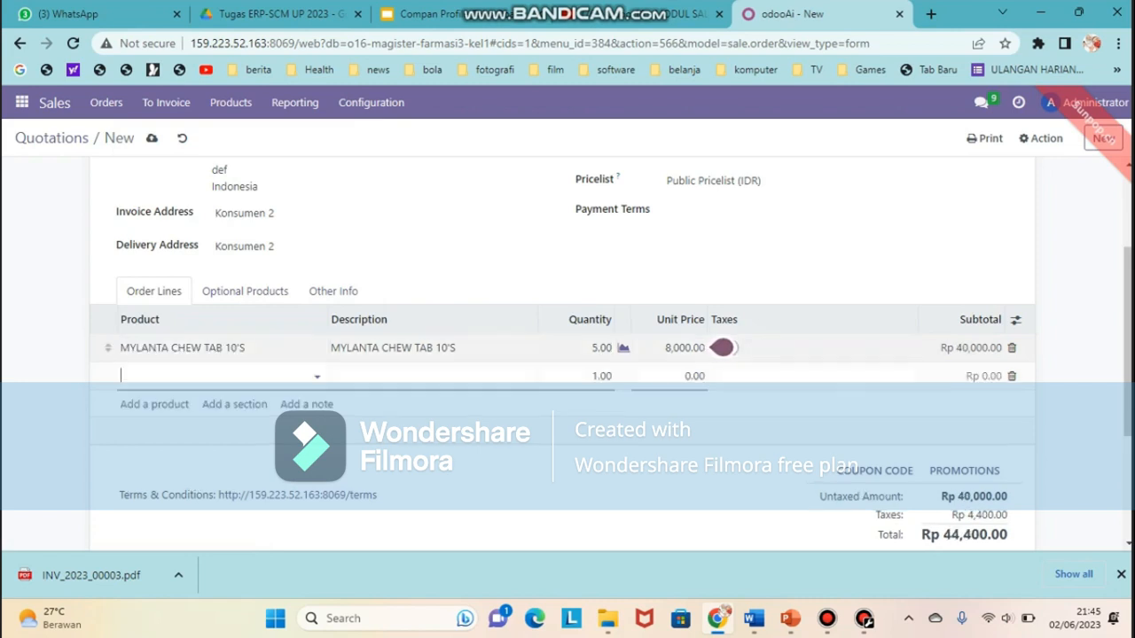
scroll(720, 376, down, 3)
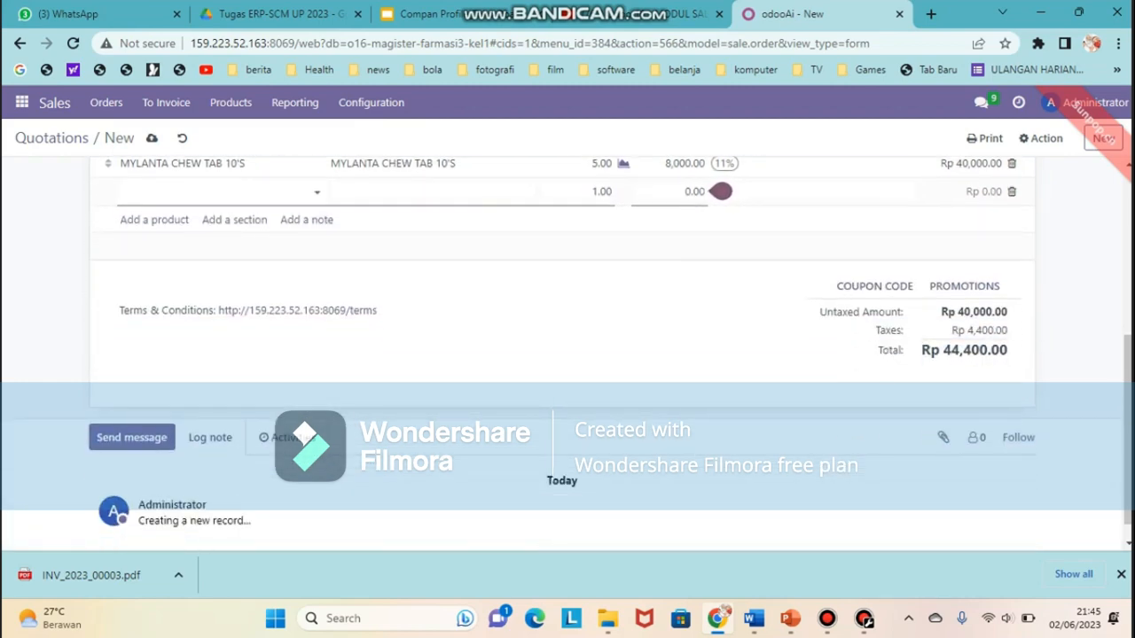
scroll(720, 534, up, 5)
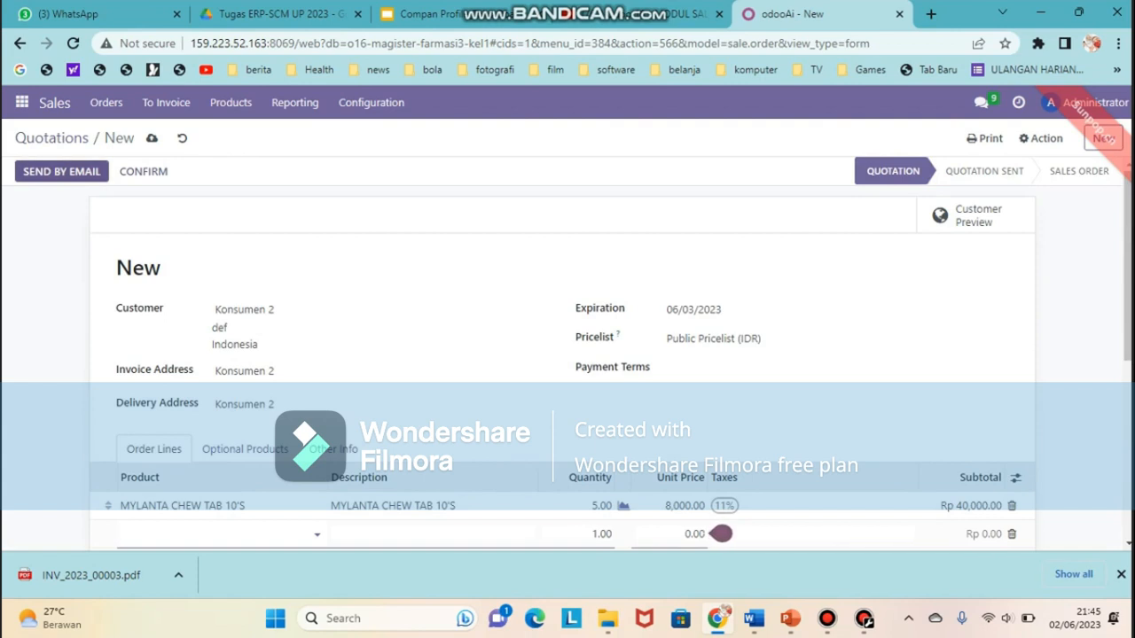
key(alt+s)
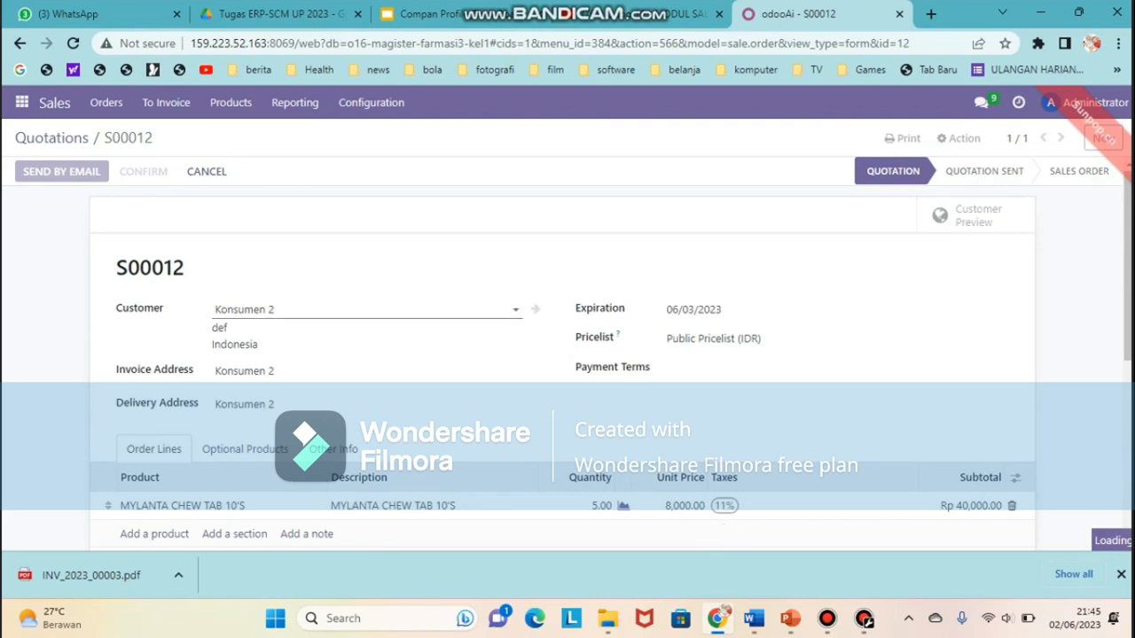
Email quotation S00012 to Konsumen 2 with S00012.pdf attached
scroll(532, 355, down, 1)
scroll(562, 355, down, 4)
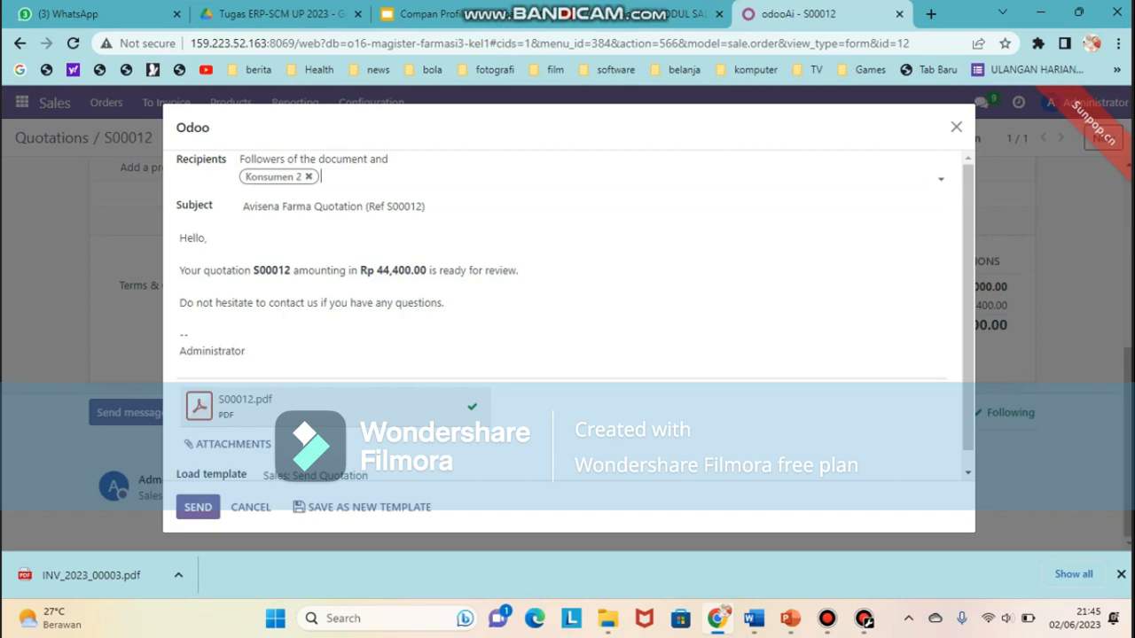
scroll(471, 407, down, 1)
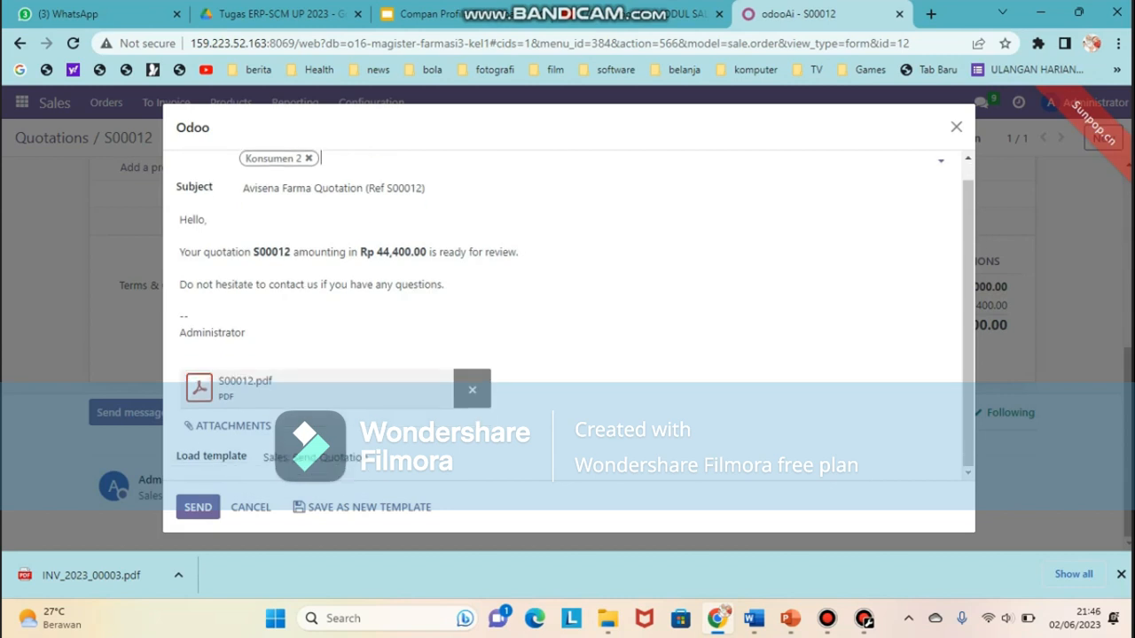
click(198, 507)
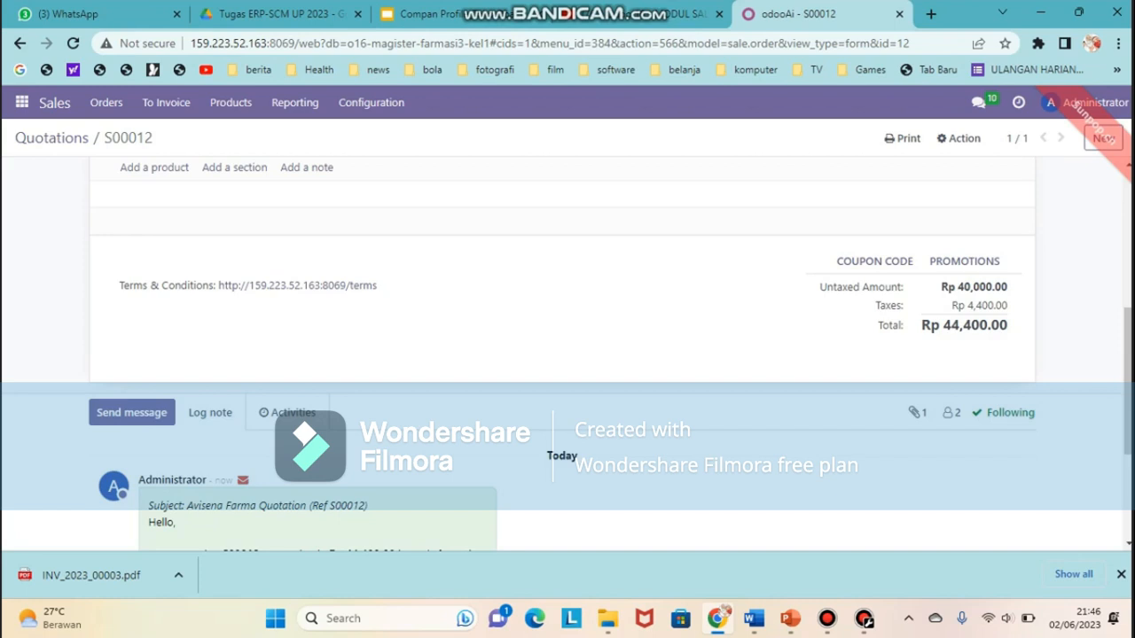
scroll(562, 354, down, 3)
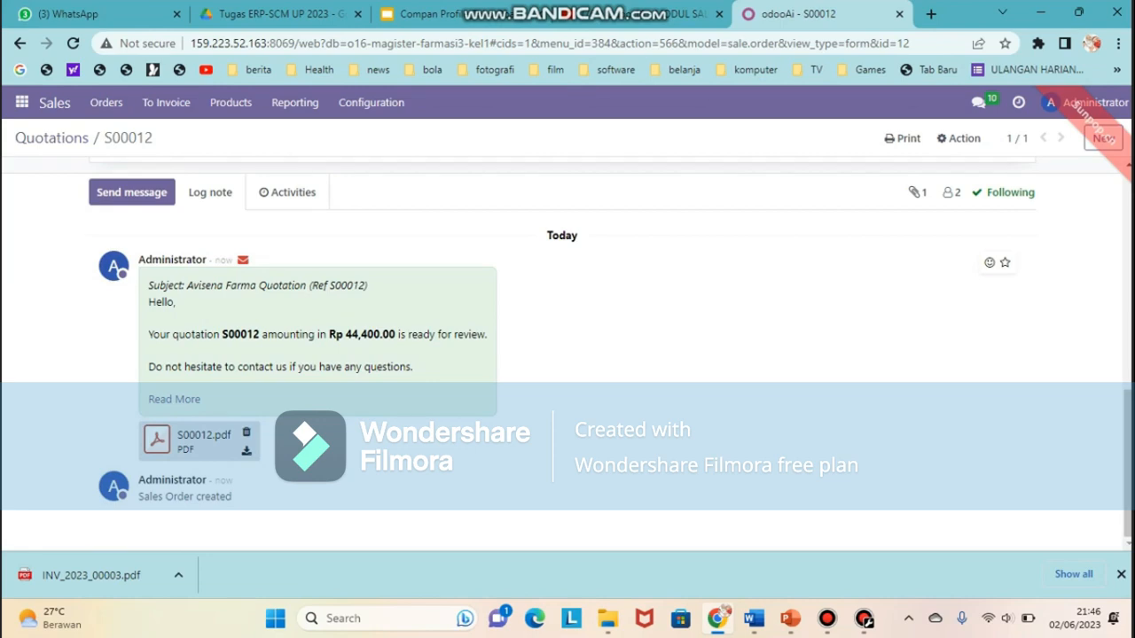
scroll(562, 355, up, 8)
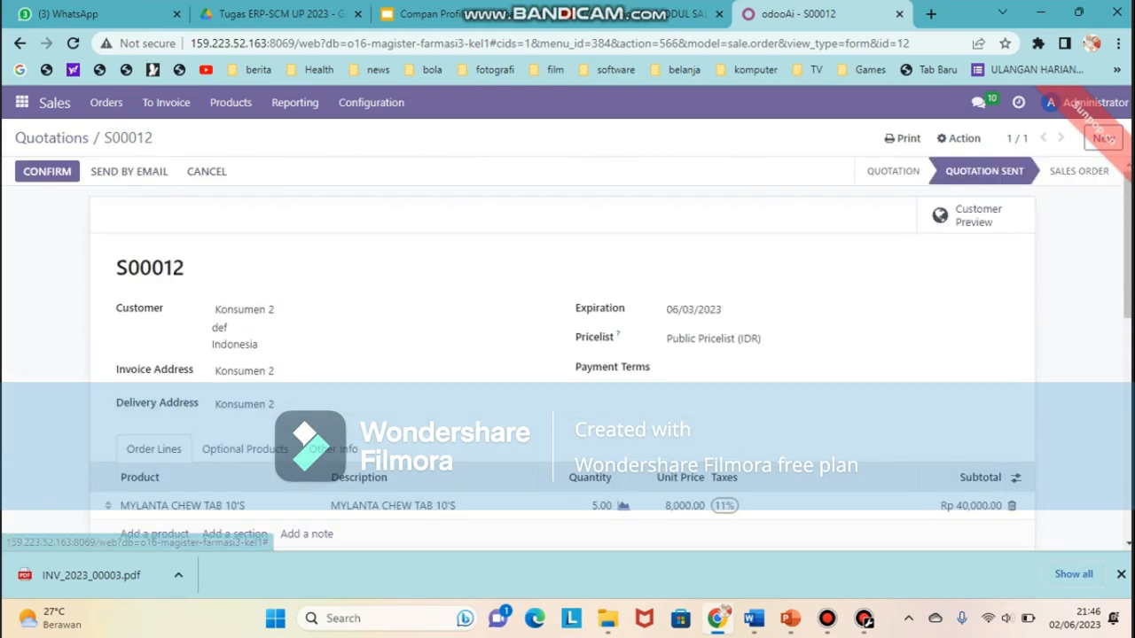
Confirm quotation S00012 as a sales order
click(47, 172)
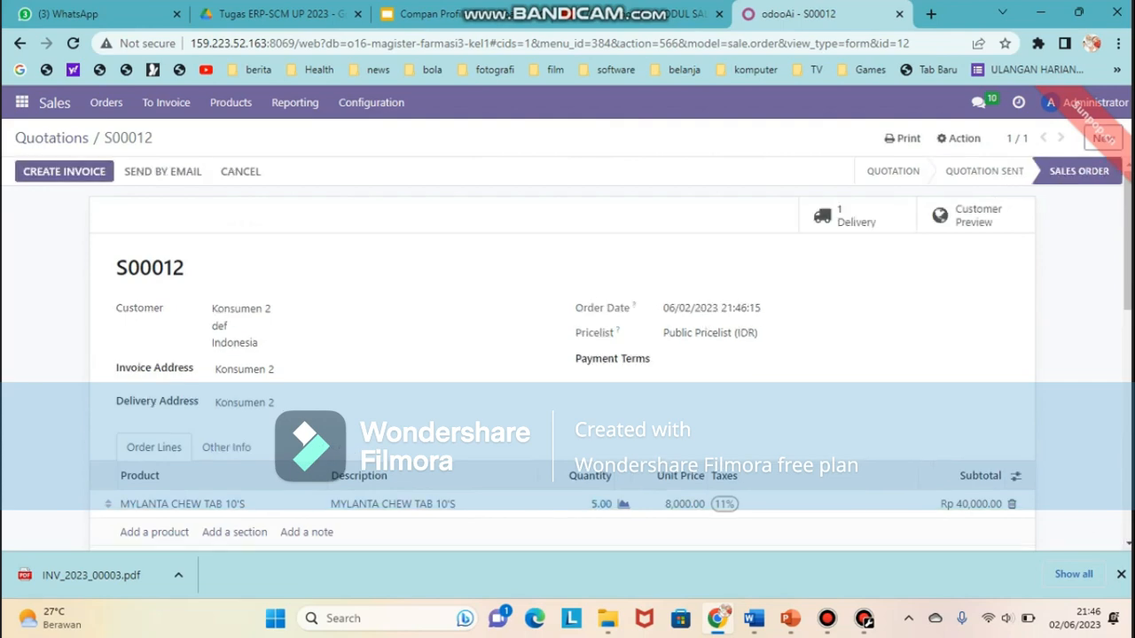
scroll(568, 355, down, 2)
scroll(568, 355, up, 2)
Create a regular invoice for S00012 and confirm it, posting INV/2023/00005
click(64, 172)
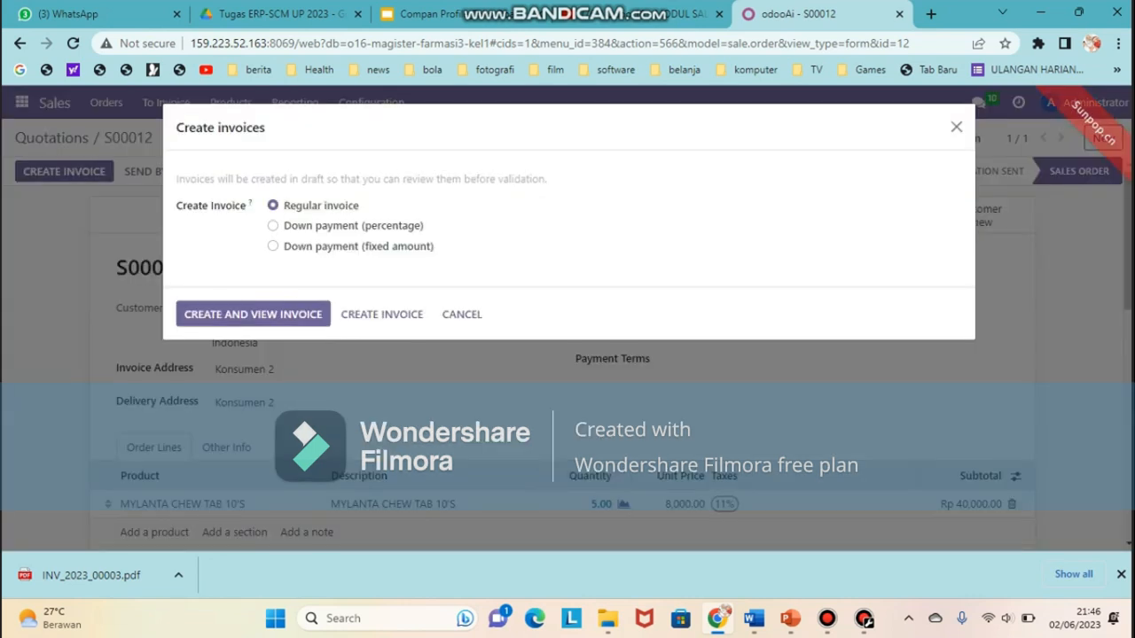
click(253, 314)
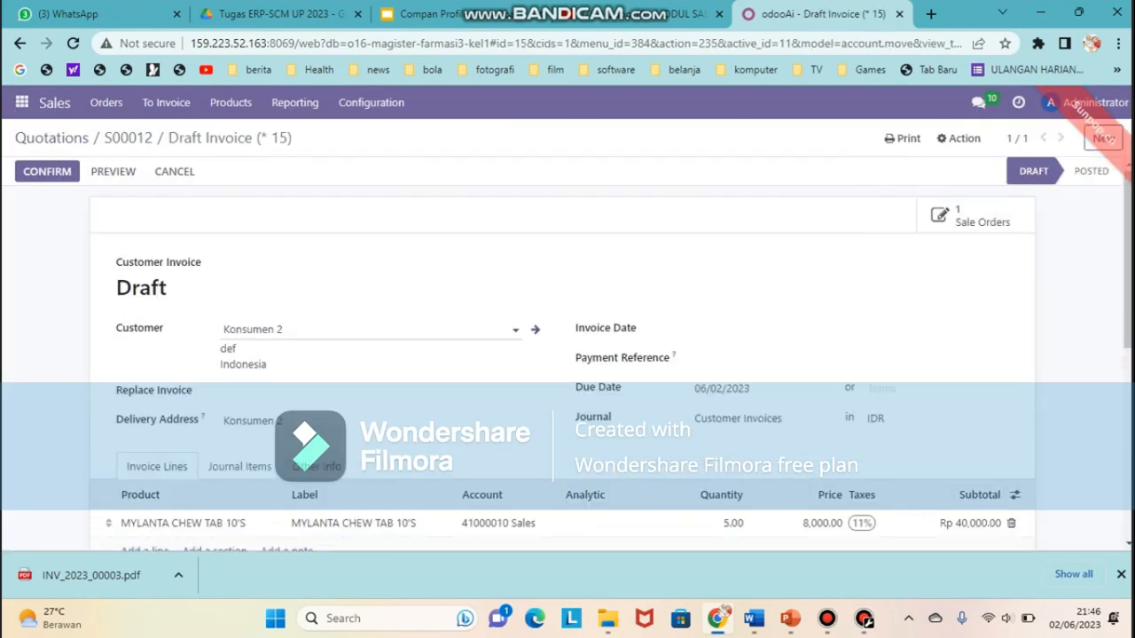
scroll(568, 355, down, 3)
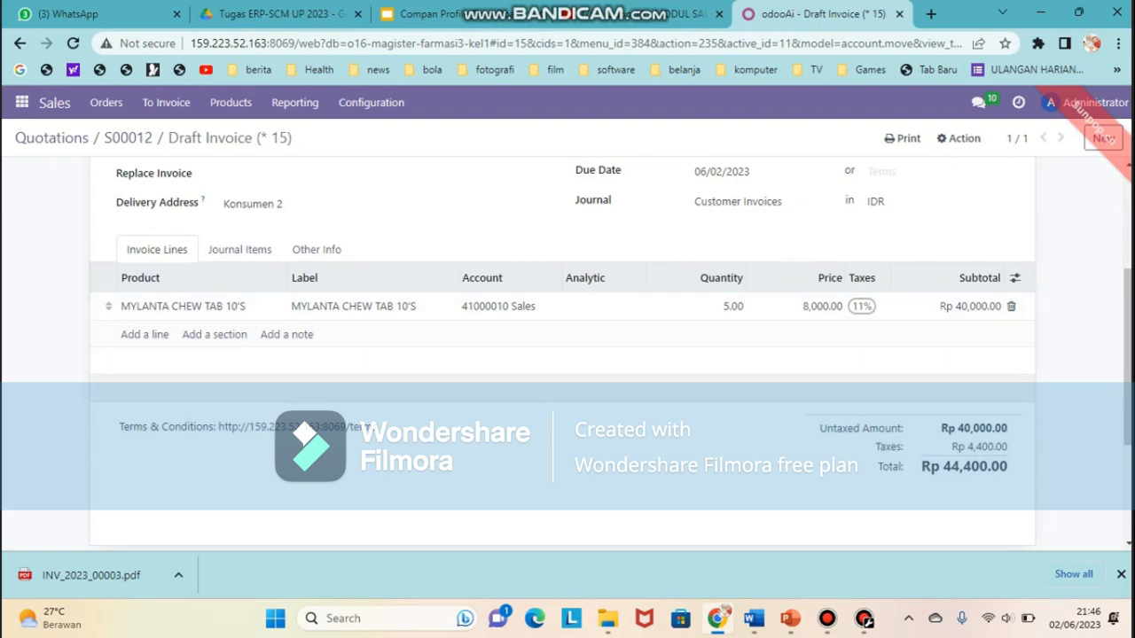
scroll(567, 355, up, 3)
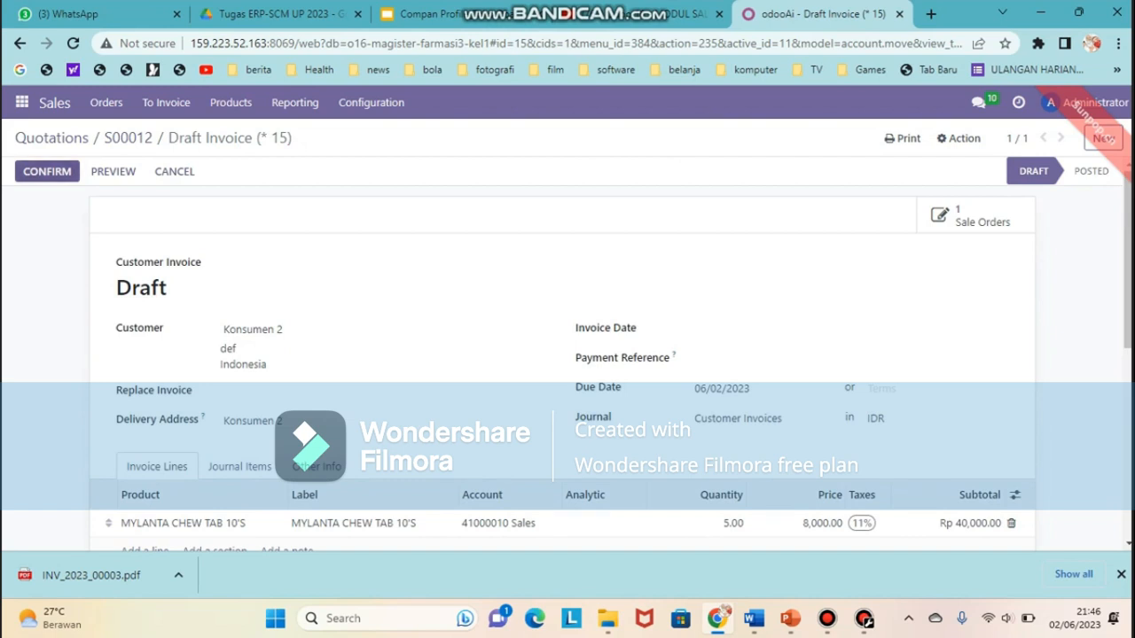
click(47, 172)
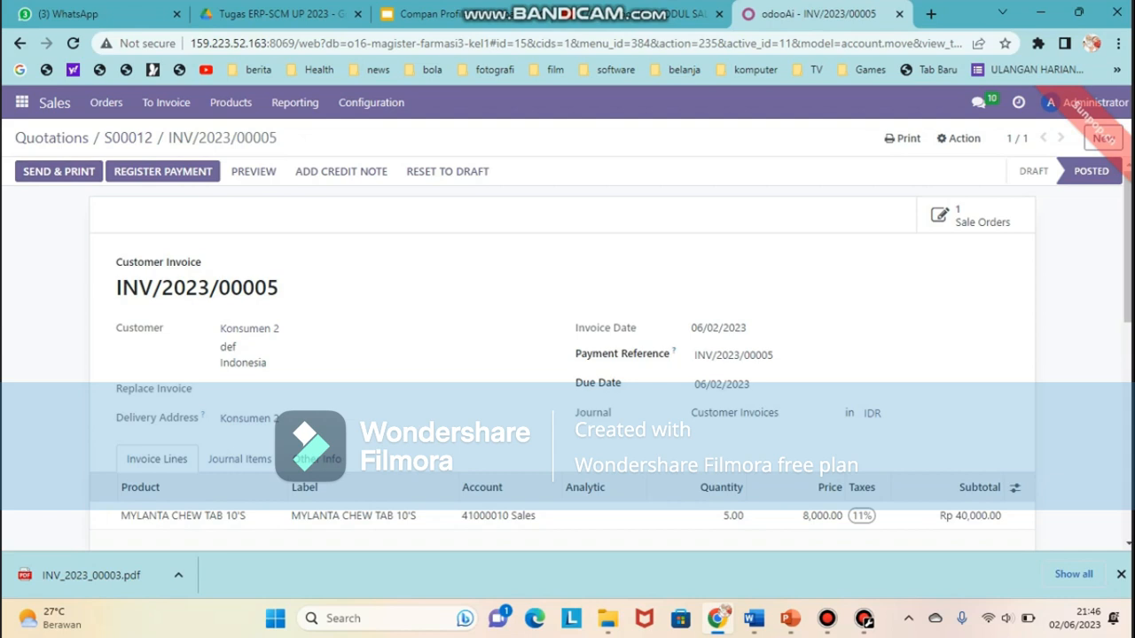
Email and print invoice INV/2023/00005, downloading INV_2023_00005.pdf
click(59, 171)
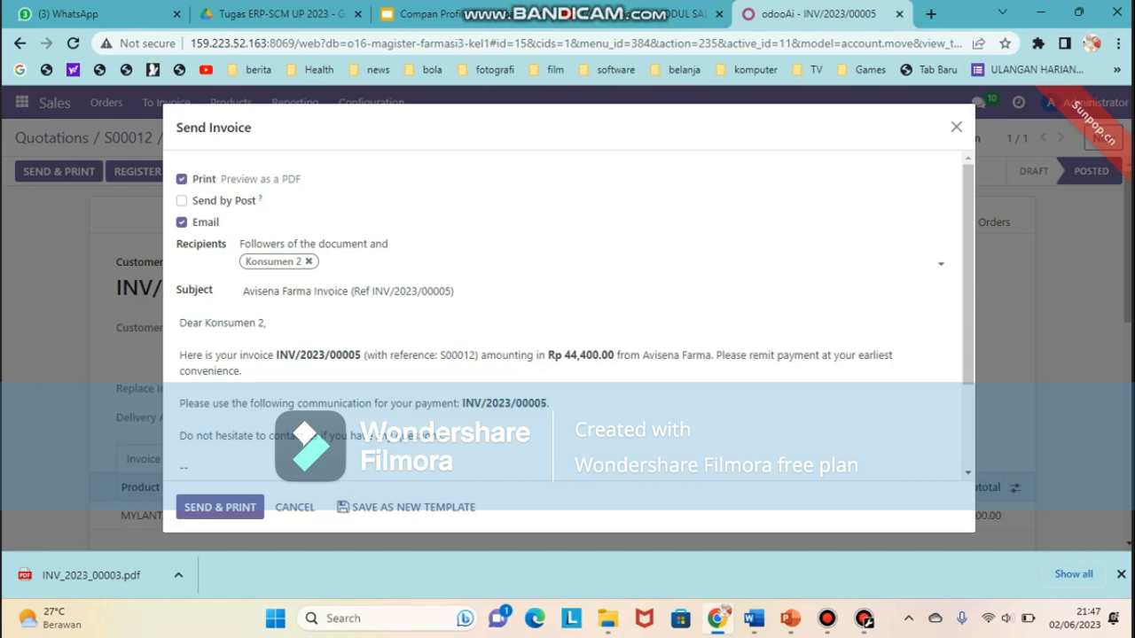
scroll(568, 319, down, 2)
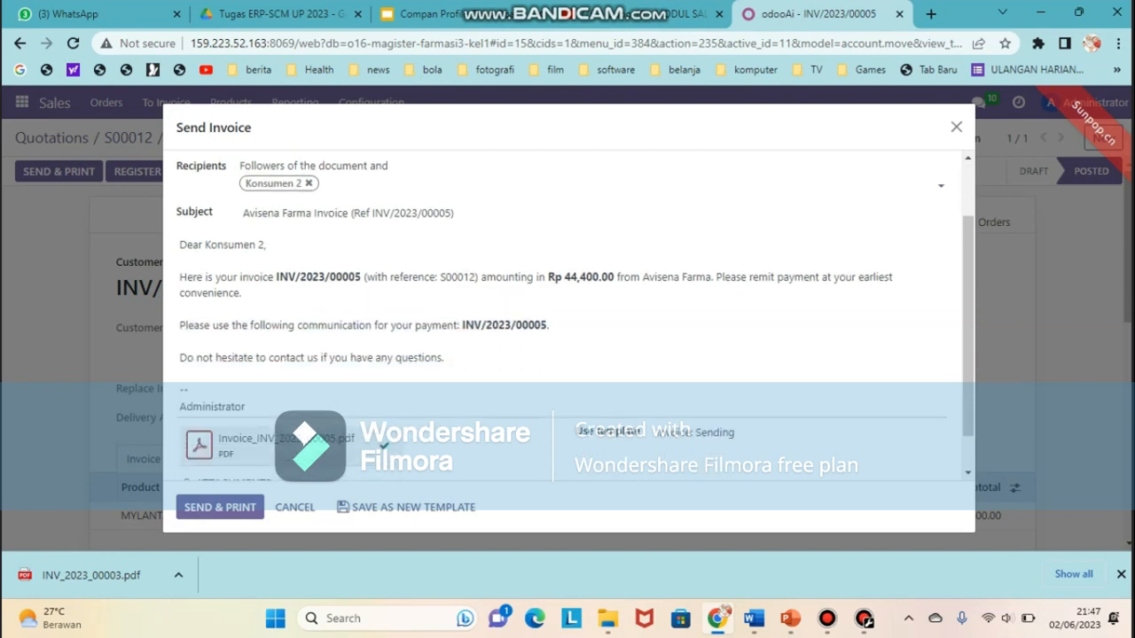
scroll(302, 407, down, 1)
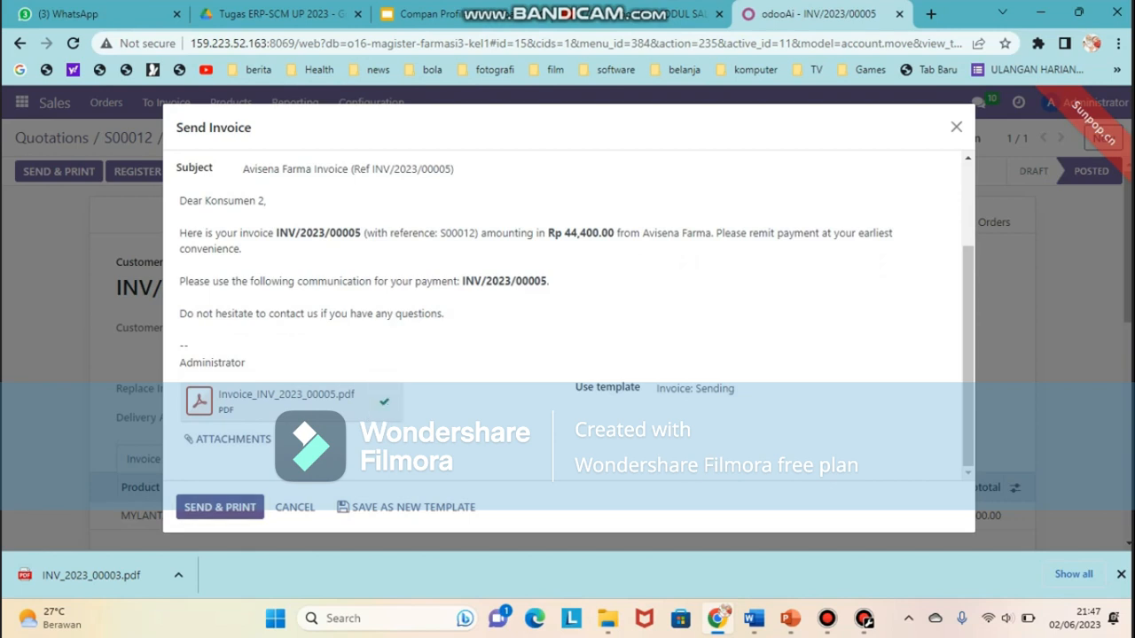
click(219, 507)
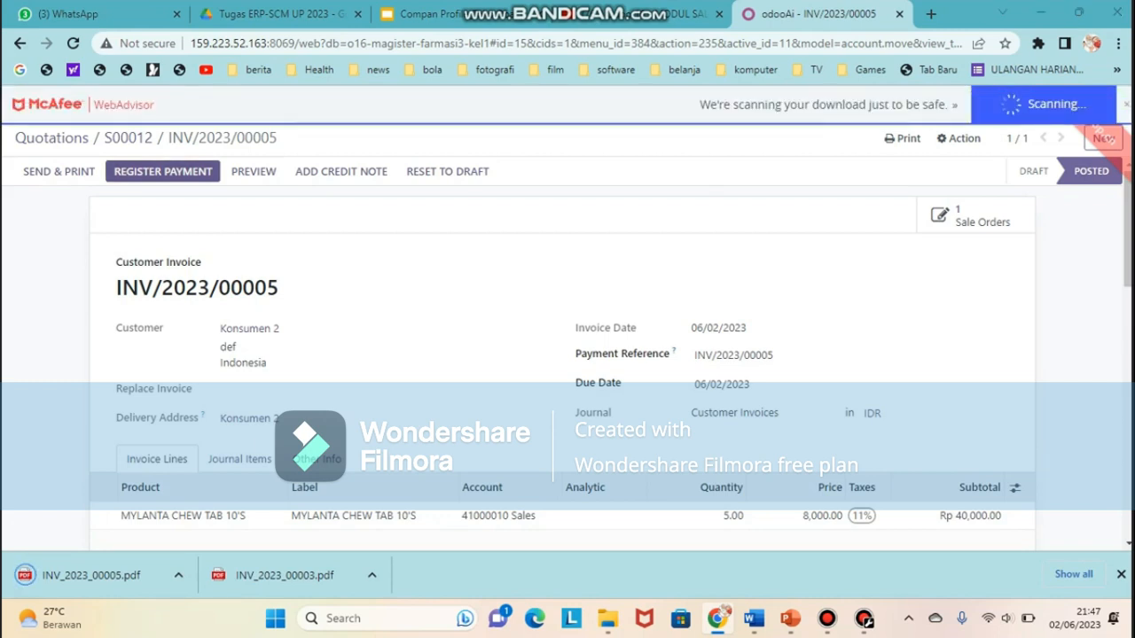
Register a Rp 44,400.00 Bank journal payment against INV/2023/00005
click(164, 171)
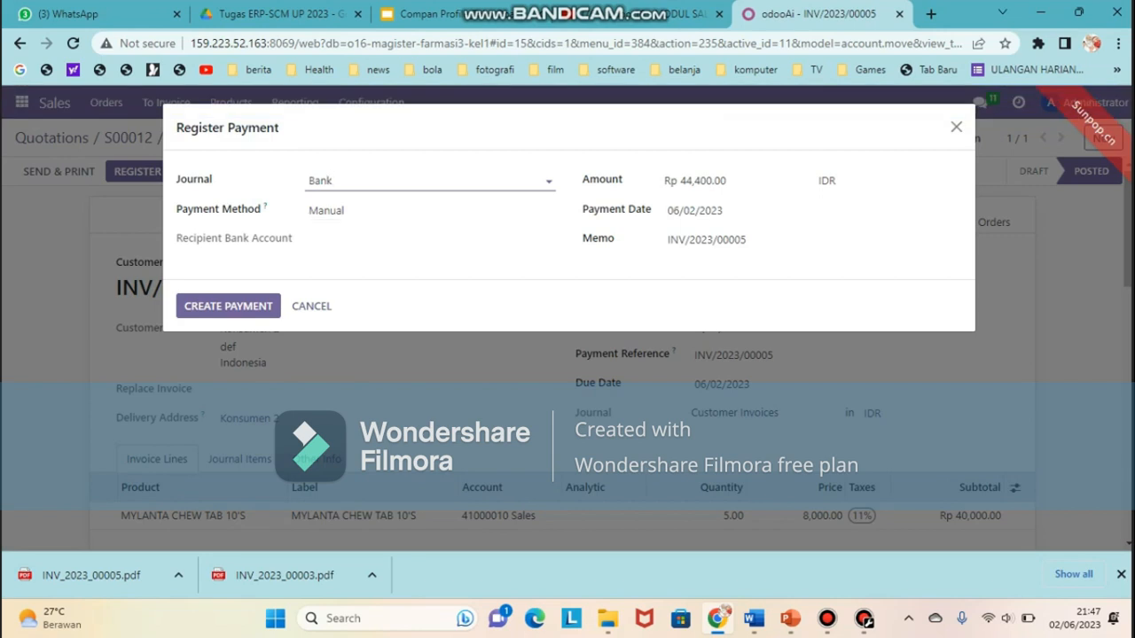
click(228, 306)
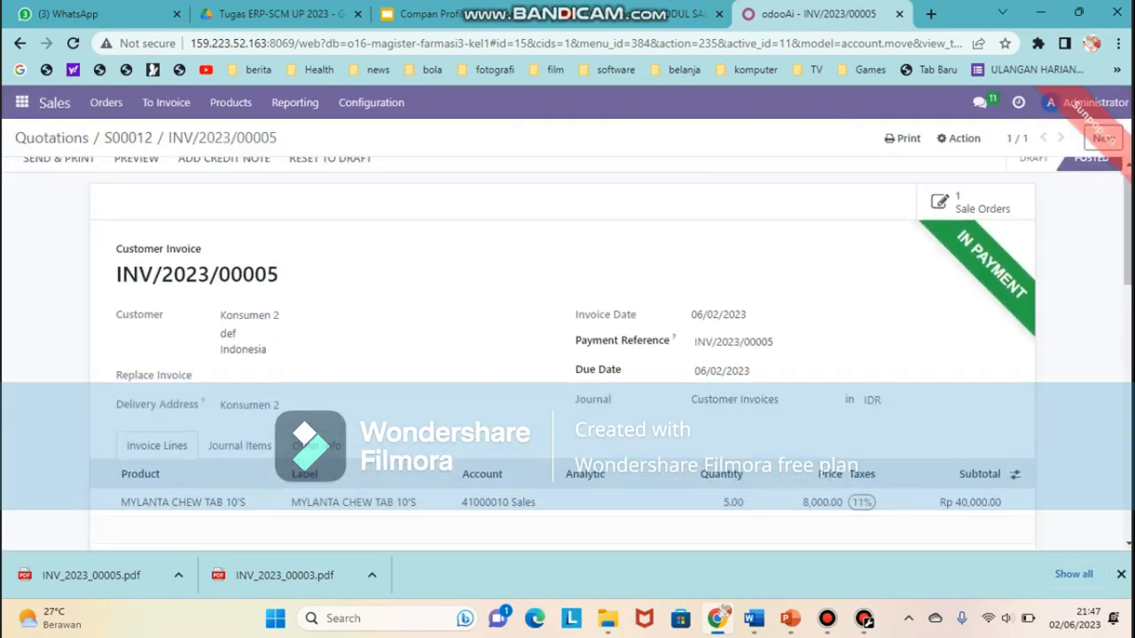
scroll(567, 355, down, 10)
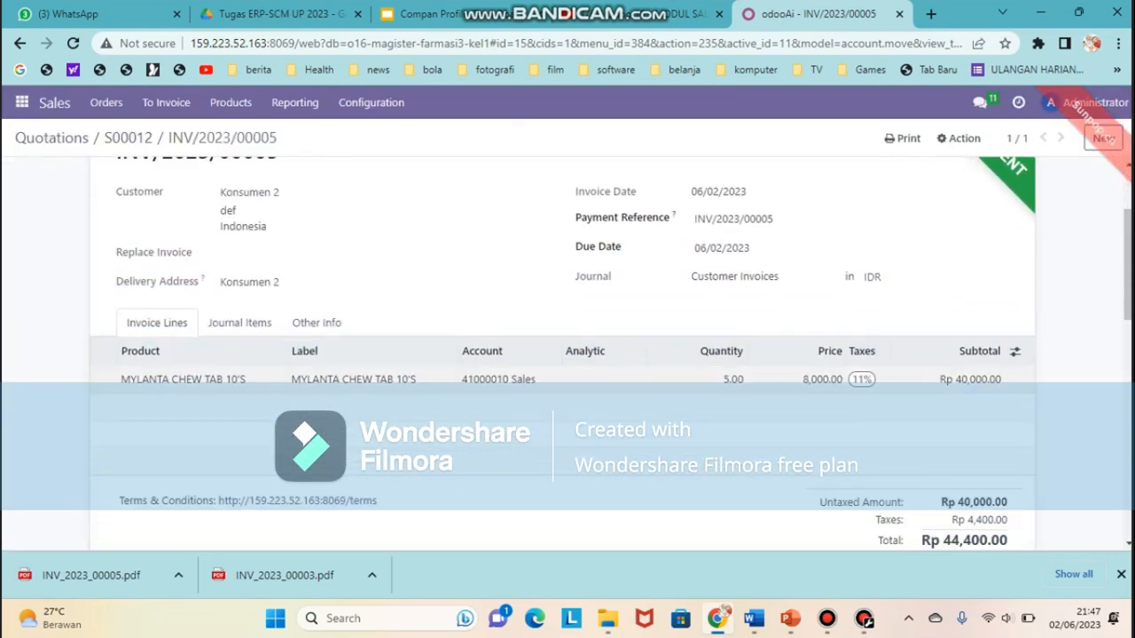
scroll(568, 355, up, 10)
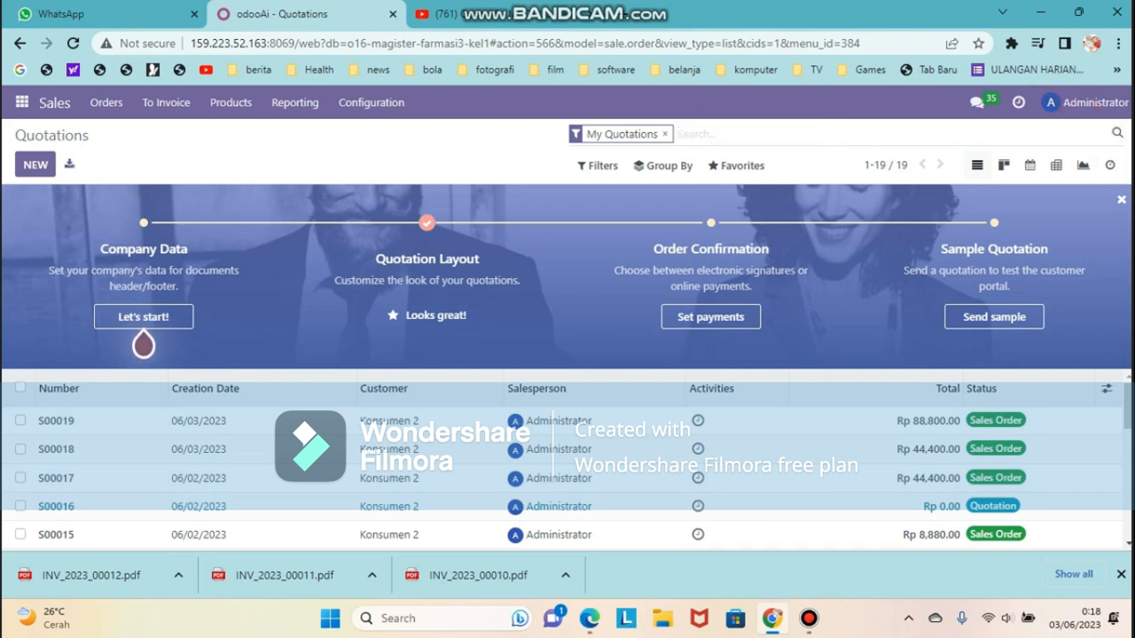
Save Sales settings with the Invoicing Policy enabled, then list the 12 sellable products
click(371, 101)
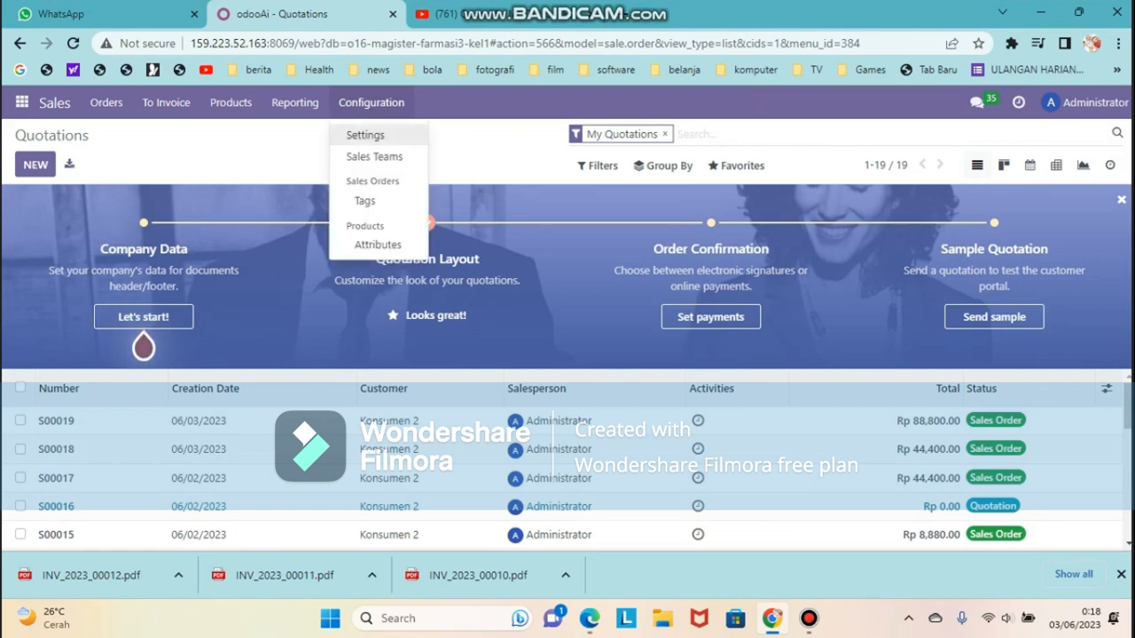
click(365, 135)
scroll(635, 368, down, 10)
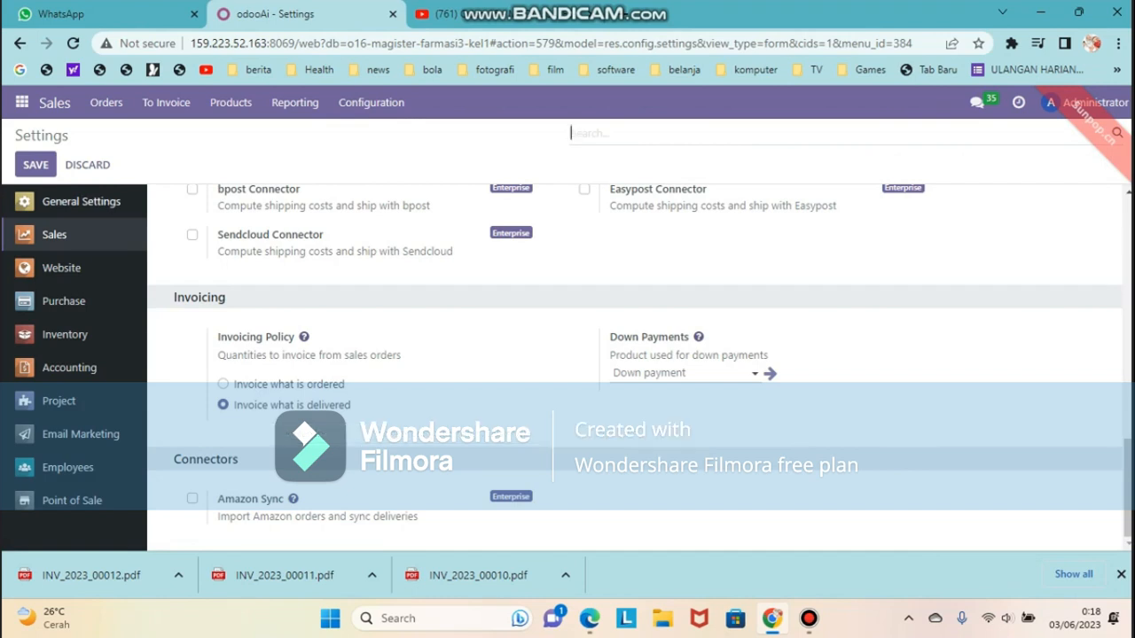
click(36, 165)
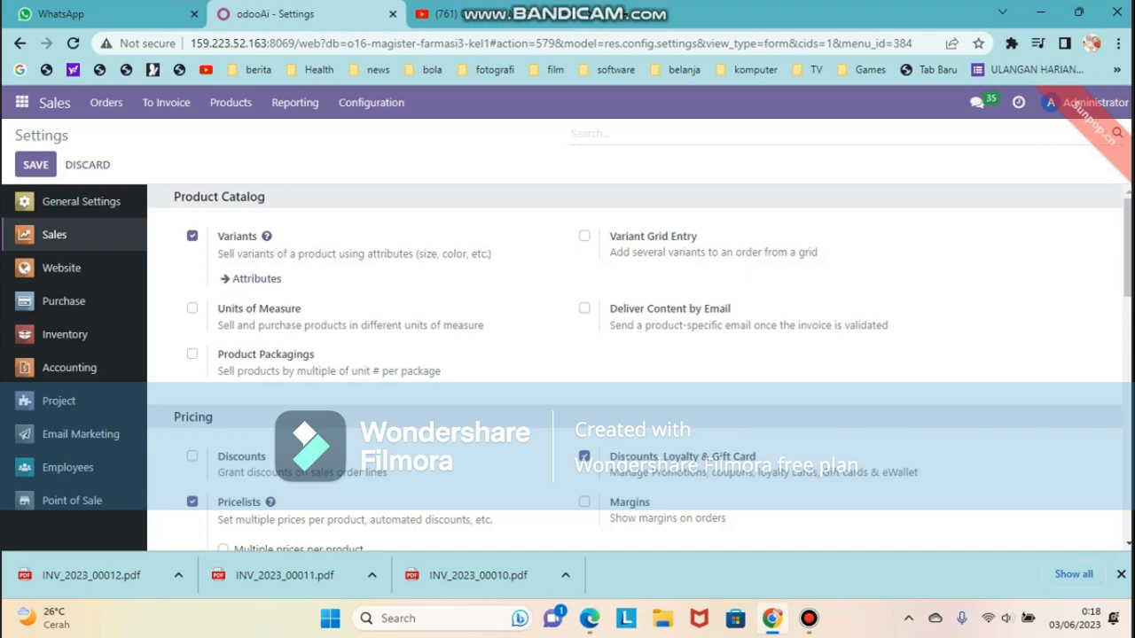
click(231, 102)
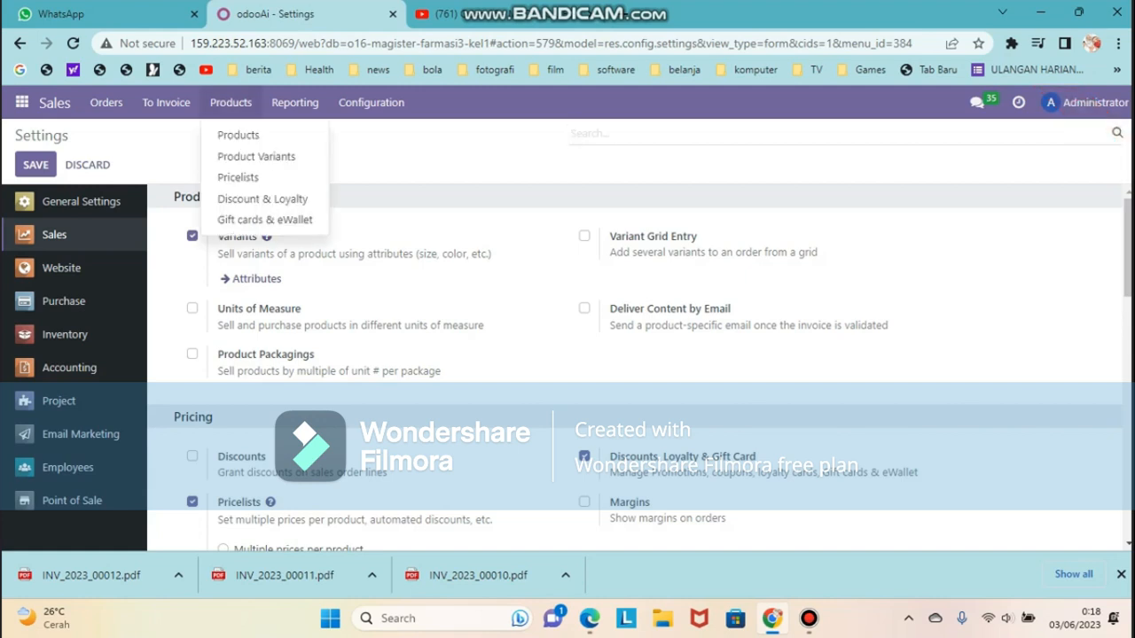
click(238, 134)
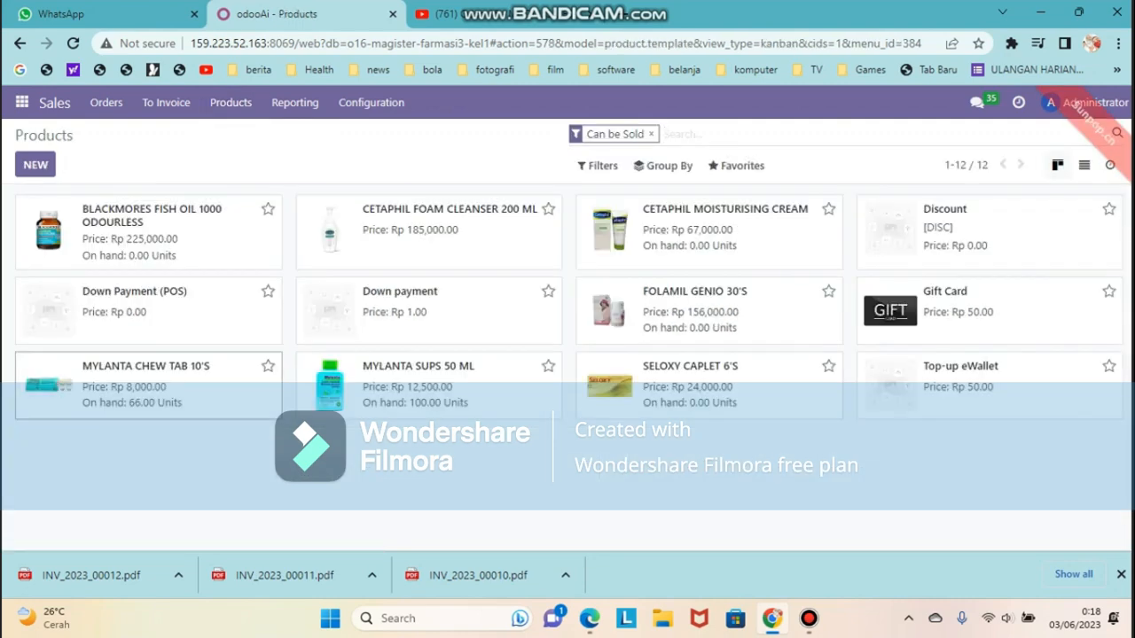
Keep MYLANTA CHEW TAB 10'S invoicing policy on Delivered quantities
click(146, 381)
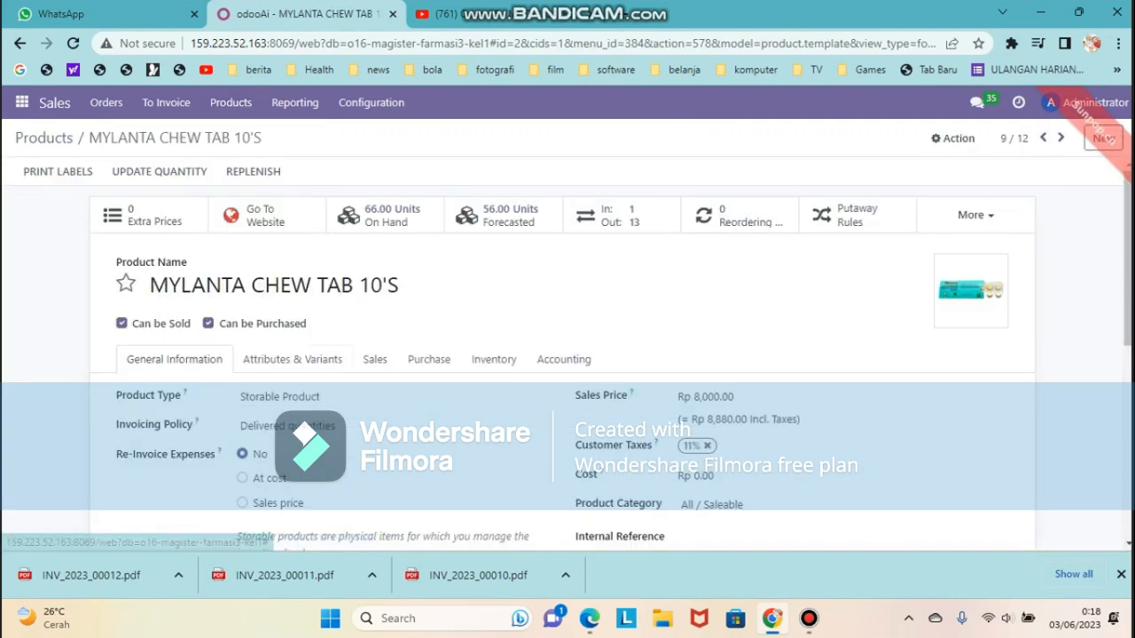
scroll(147, 382, down, 1)
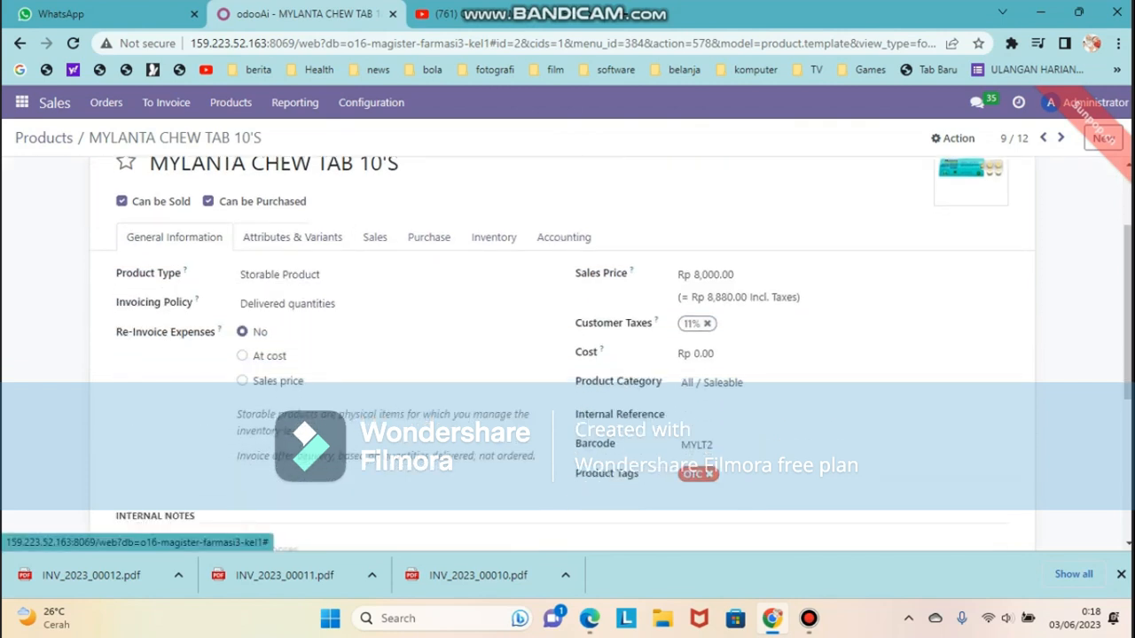
click(390, 303)
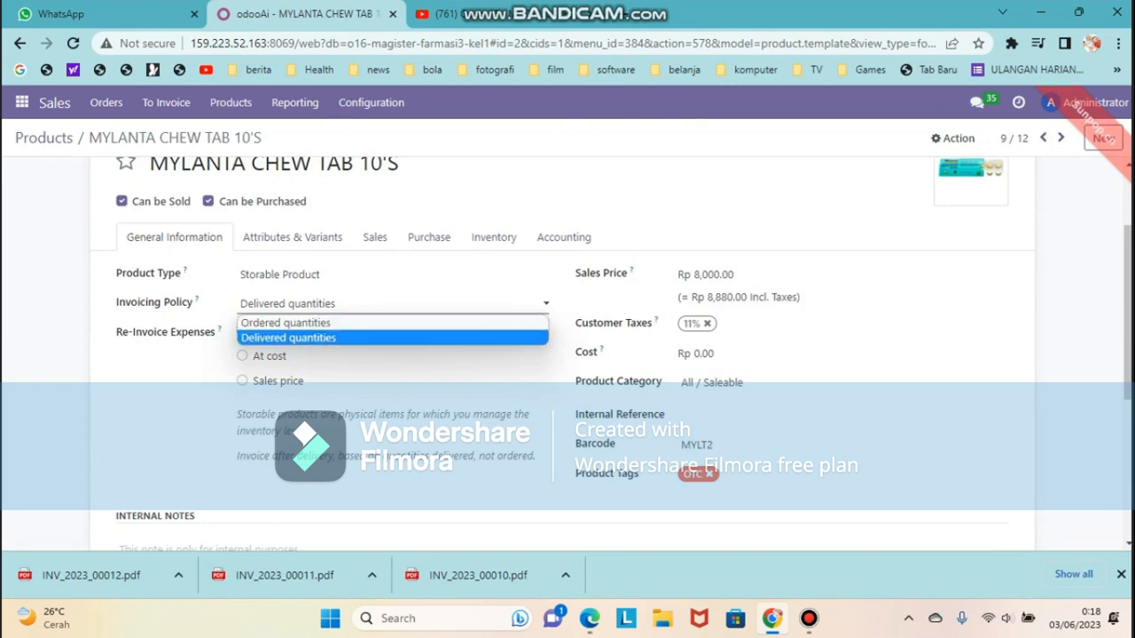
click(289, 338)
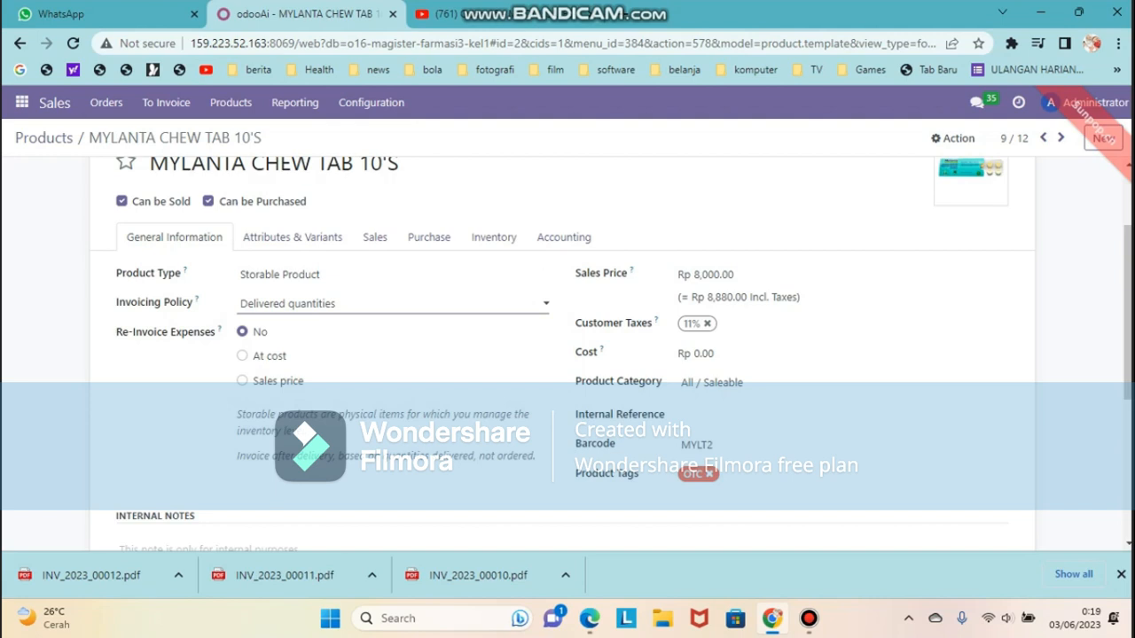
click(106, 102)
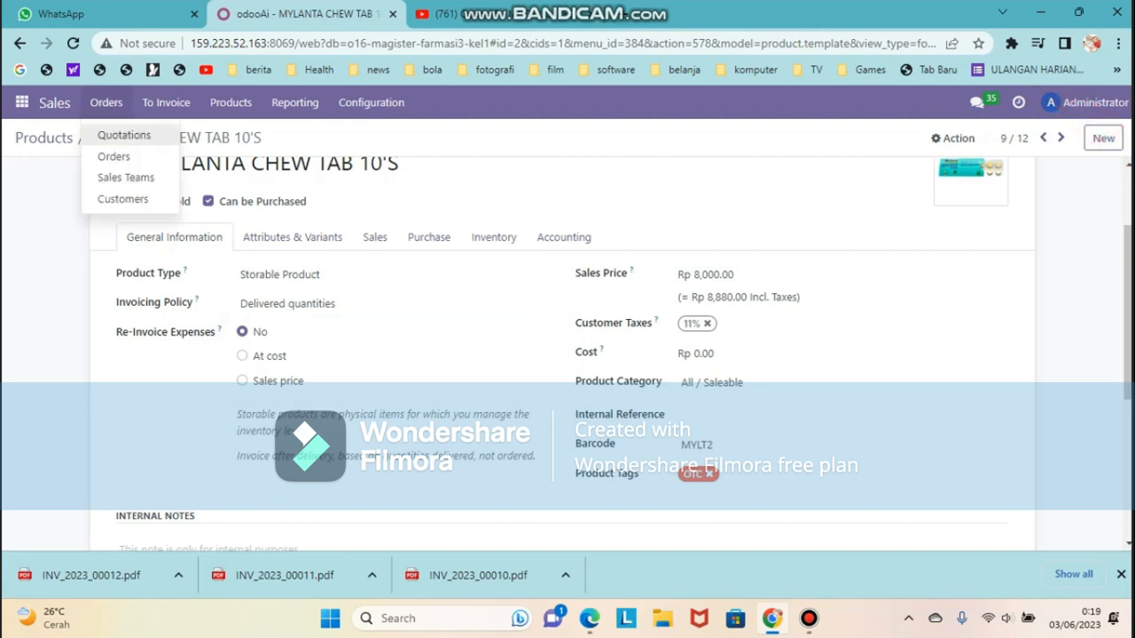
Start a quotation for Konsumen 2 expiring 06/03/2023, Public Pricelist (IDR), 15 Days terms
click(124, 135)
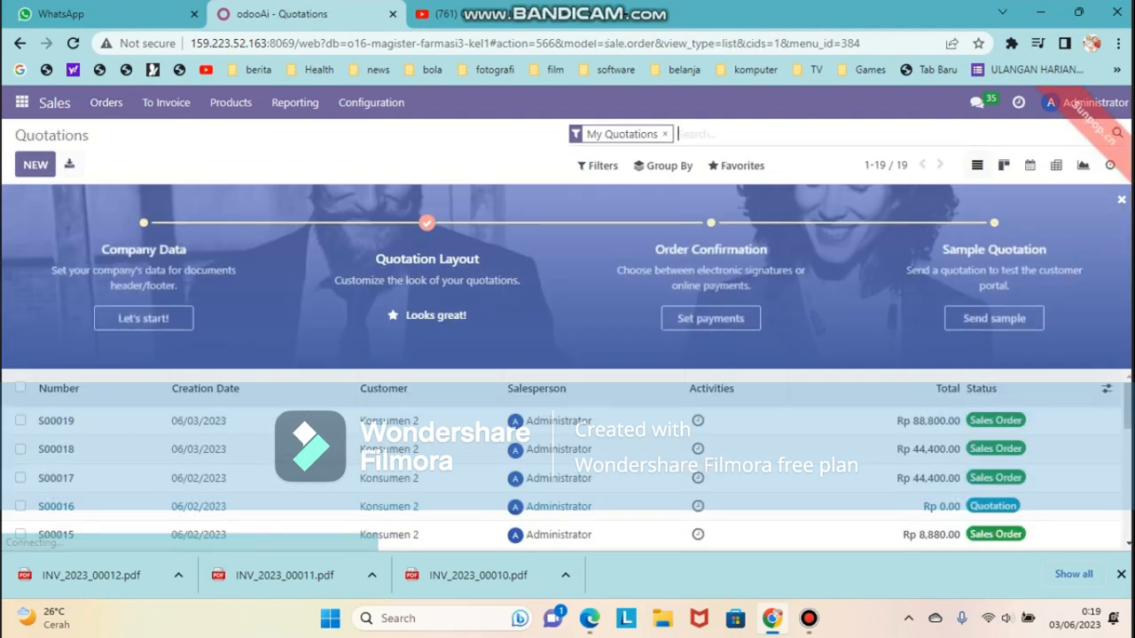
click(35, 164)
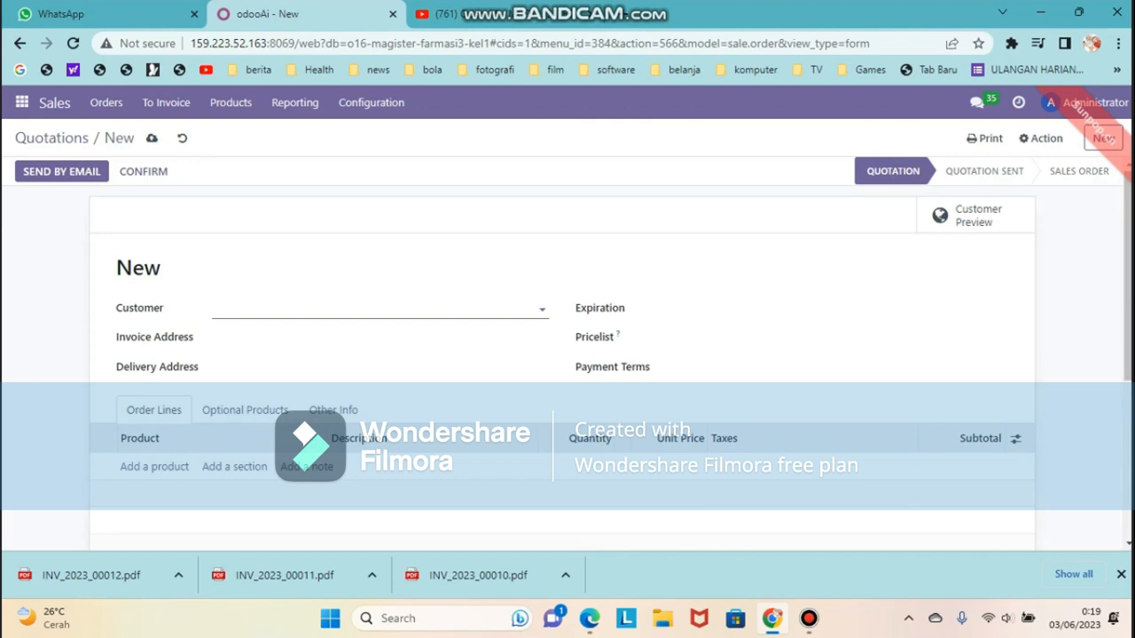
click(373, 309)
click(354, 337)
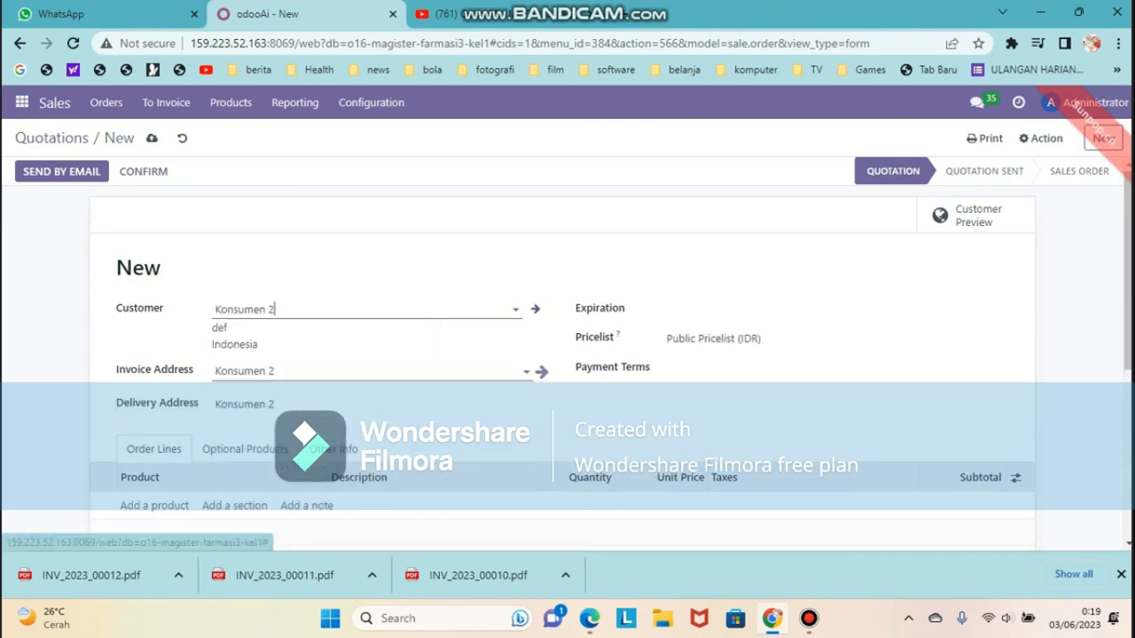
scroll(390, 365, down, 2)
click(765, 200)
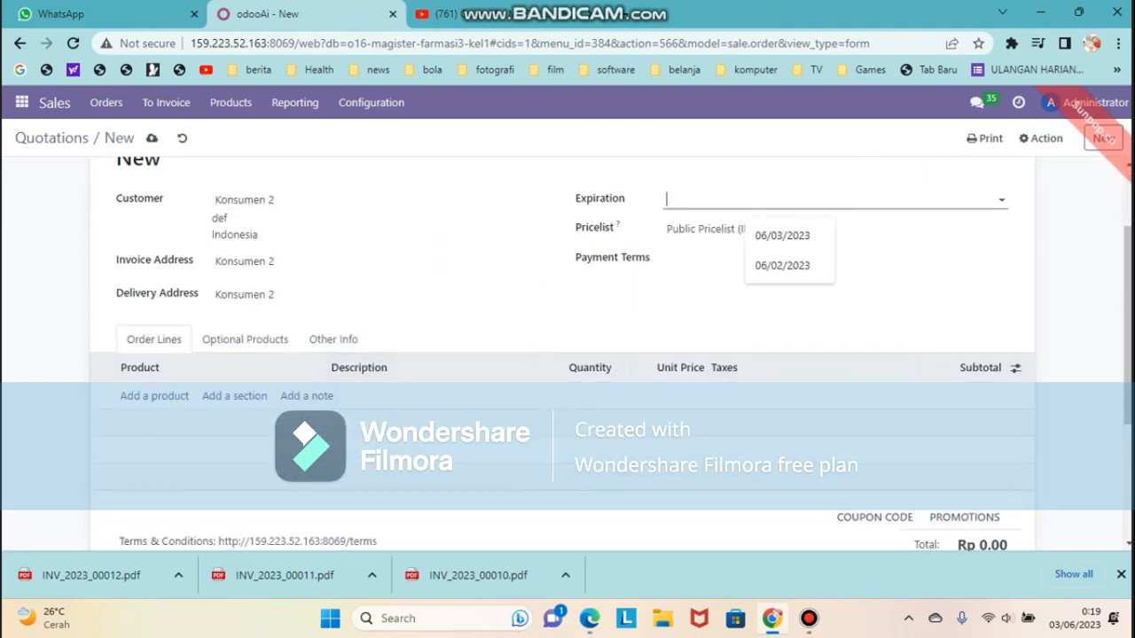
click(782, 236)
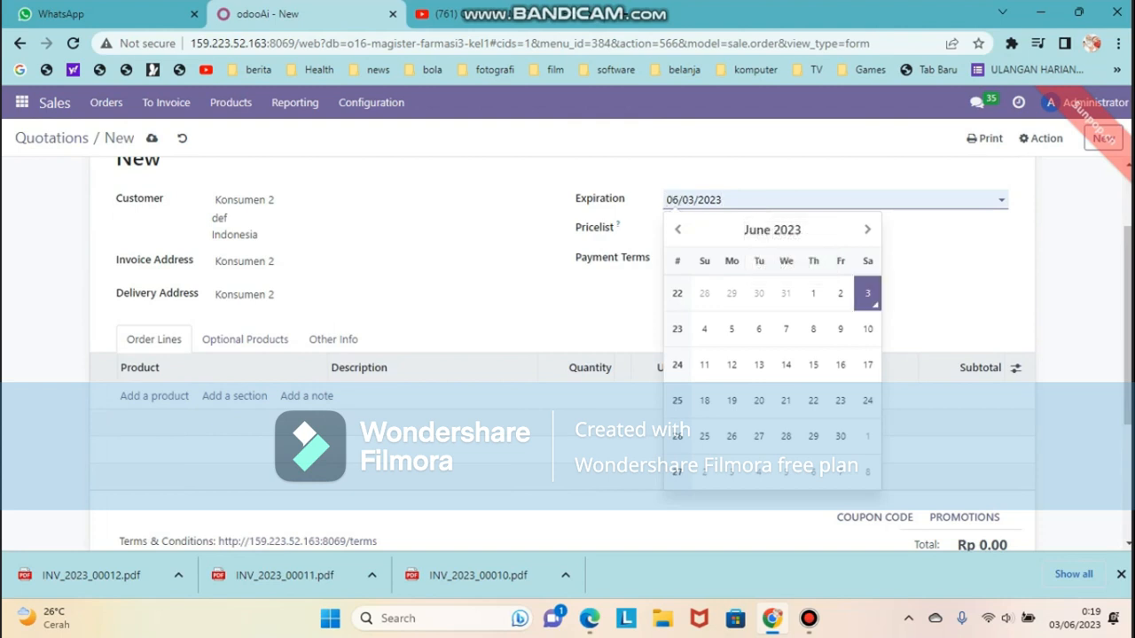
click(770, 230)
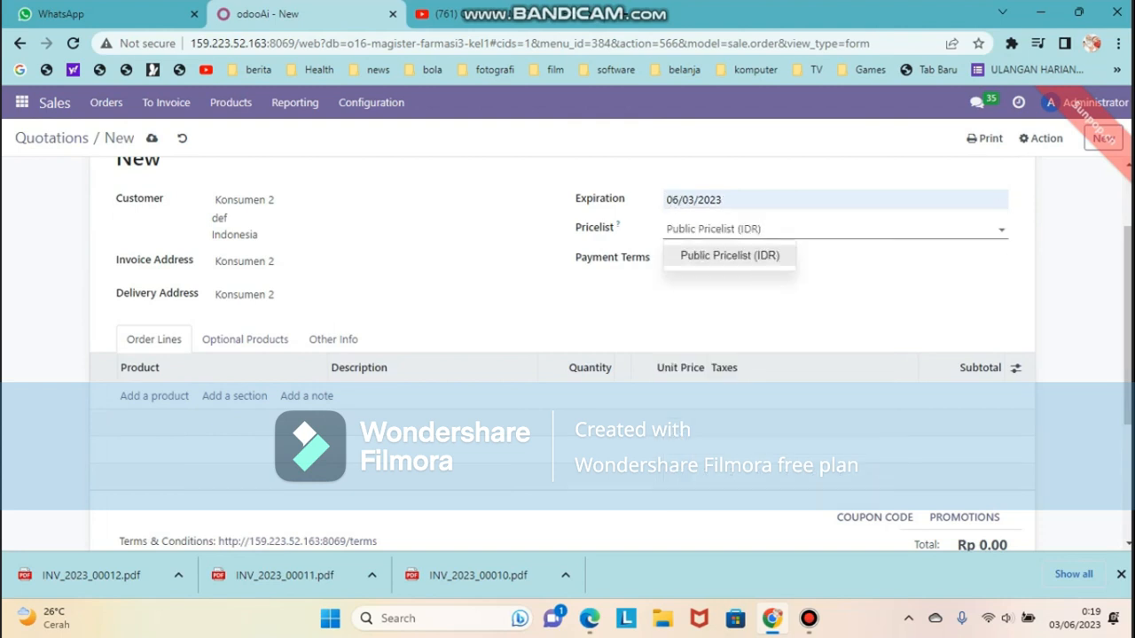
click(753, 300)
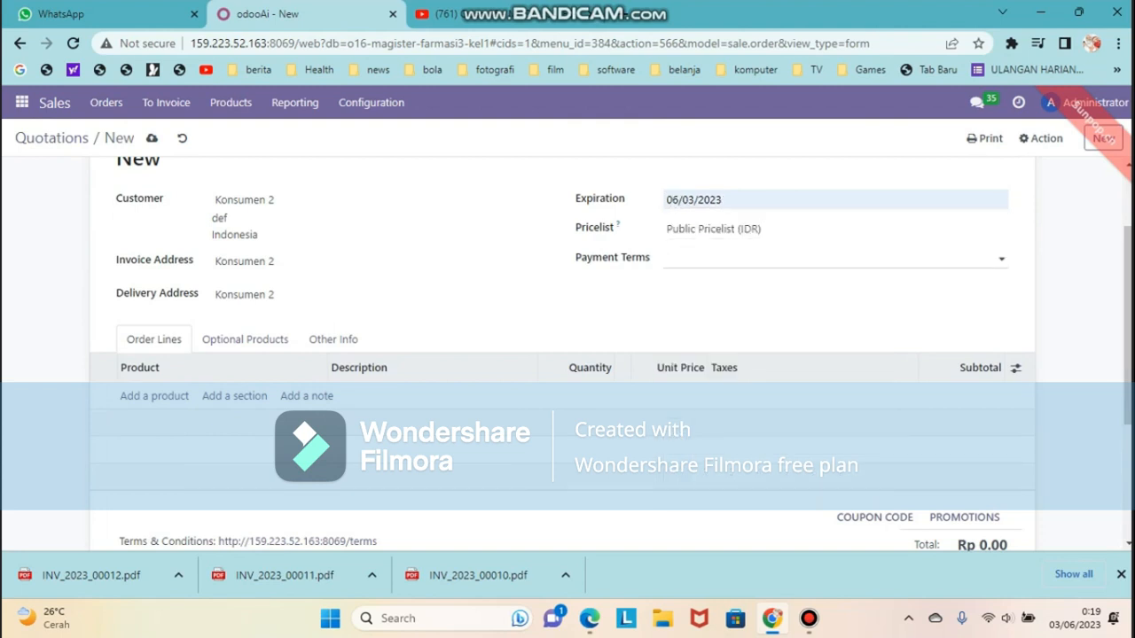
click(754, 258)
click(701, 306)
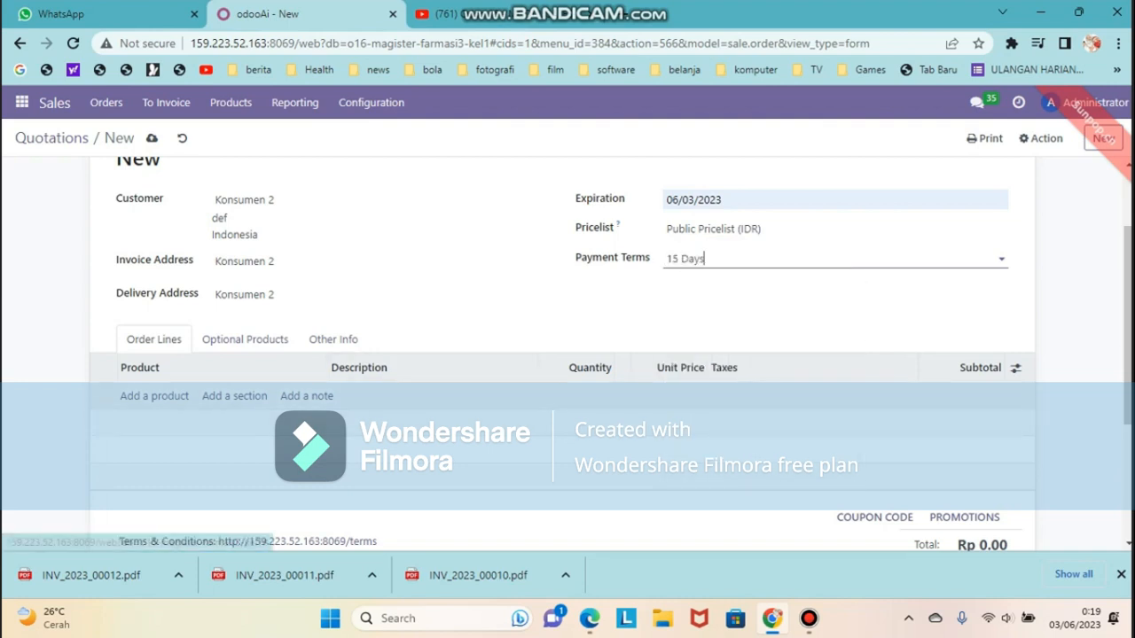
Add an order line for MYLANTA CHEW TAB 10'S using the full product search
click(154, 396)
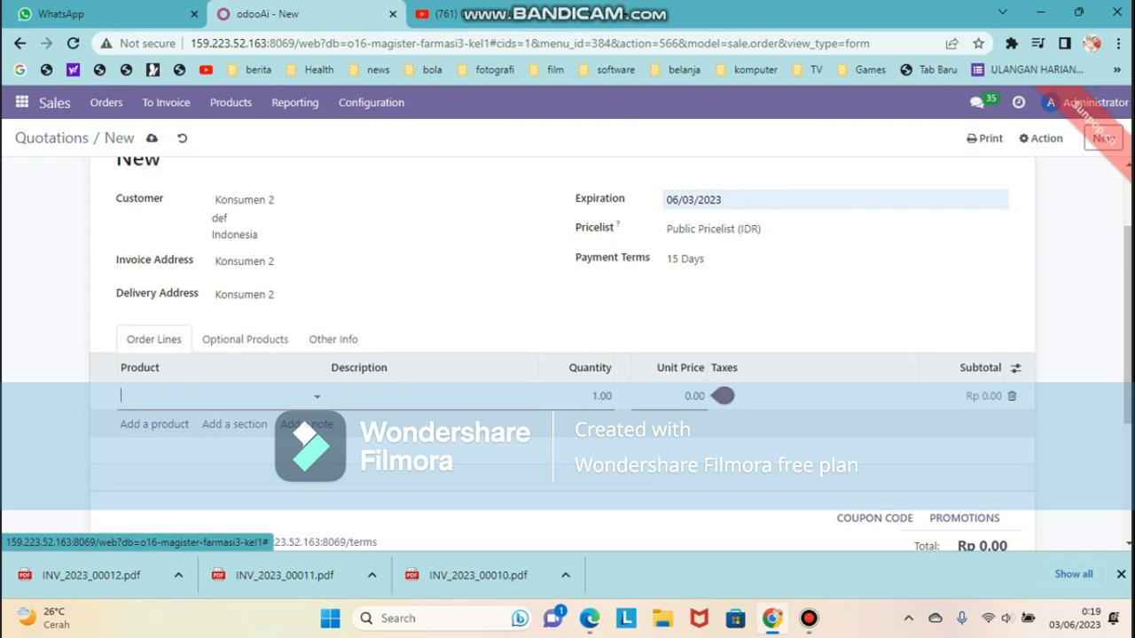
click(217, 396)
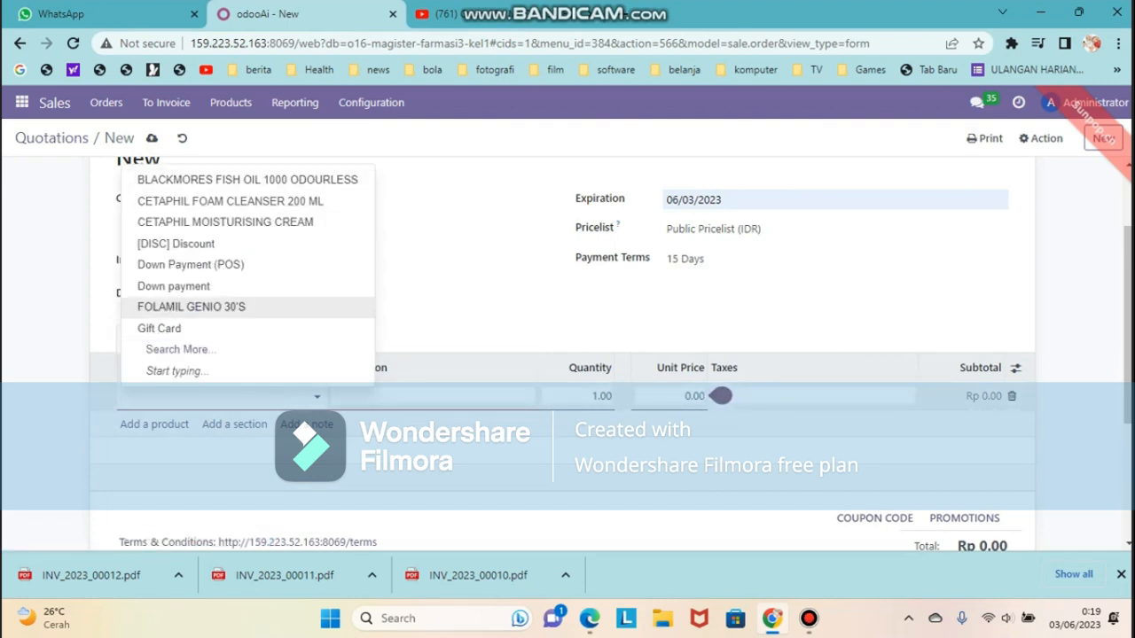
click(181, 350)
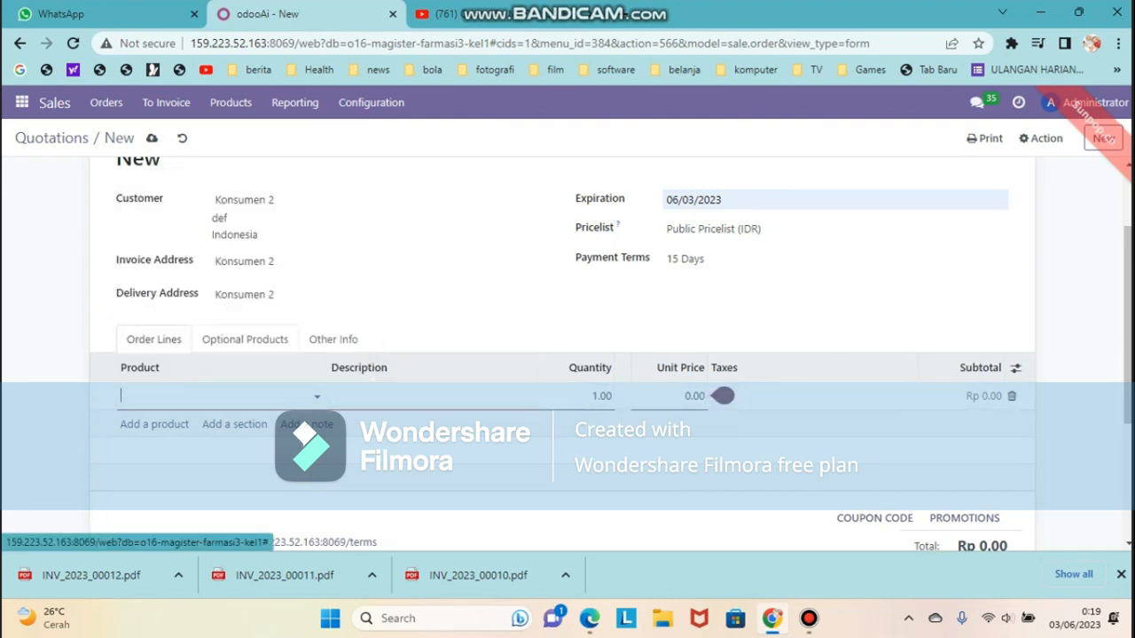
scroll(567, 311, down, 3)
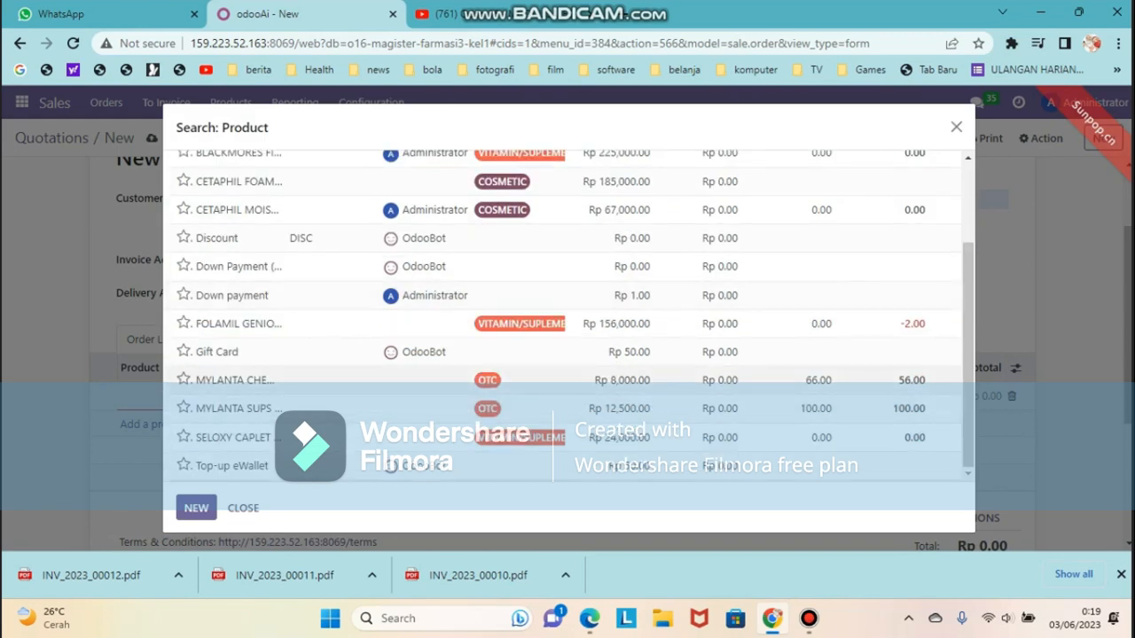
click(235, 380)
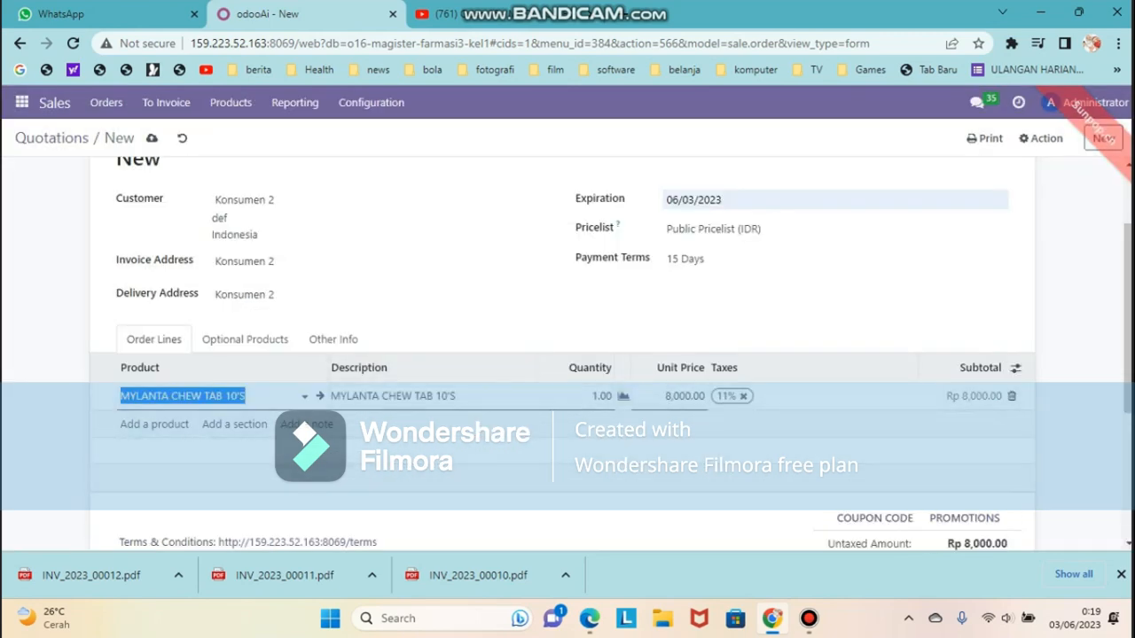
key(Tab)
key(Tab)
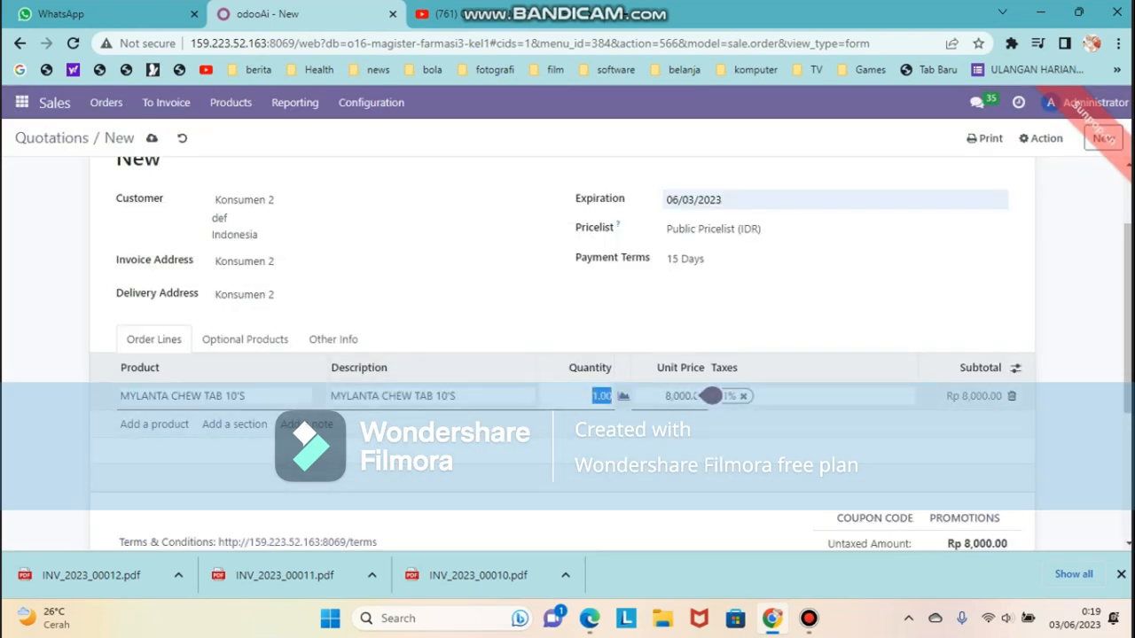
Set the line quantity to 10, giving a Rp 80,000.00 subtotal
click(593, 396)
text(0)
click(592, 452)
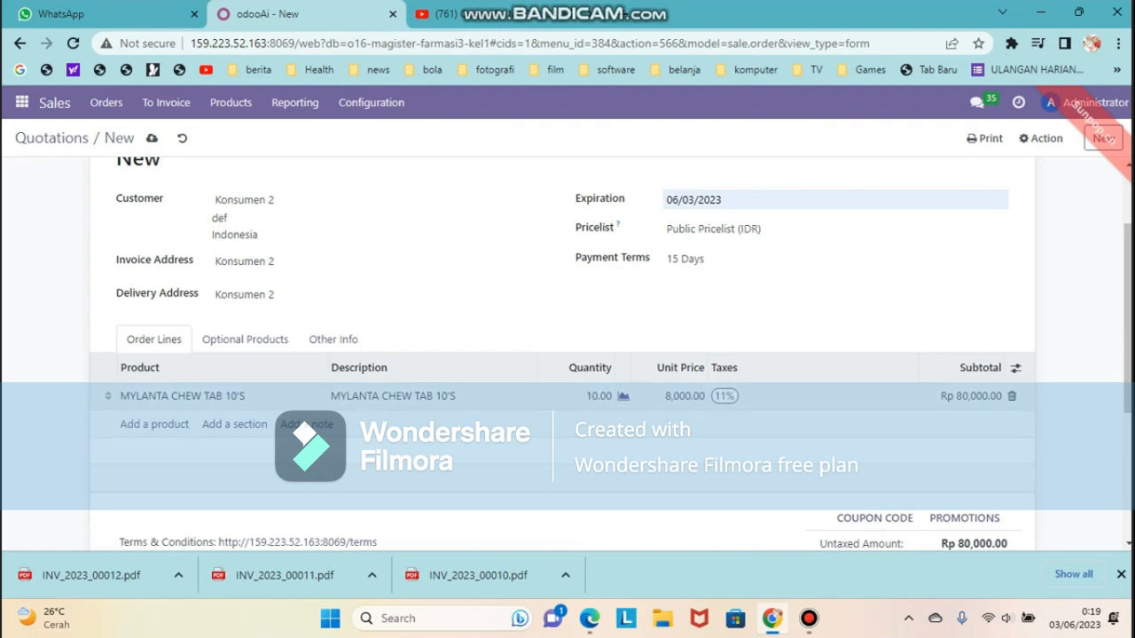
scroll(568, 354, up, 2)
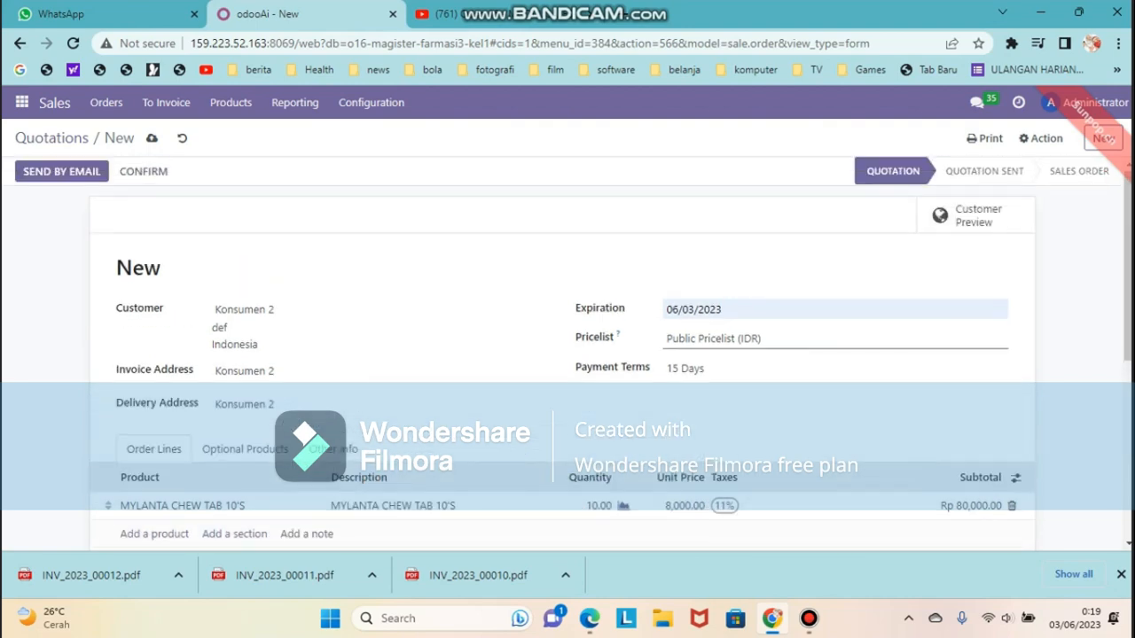
scroll(568, 355, down, 3)
scroll(567, 354, down, 2)
scroll(568, 355, up, 4)
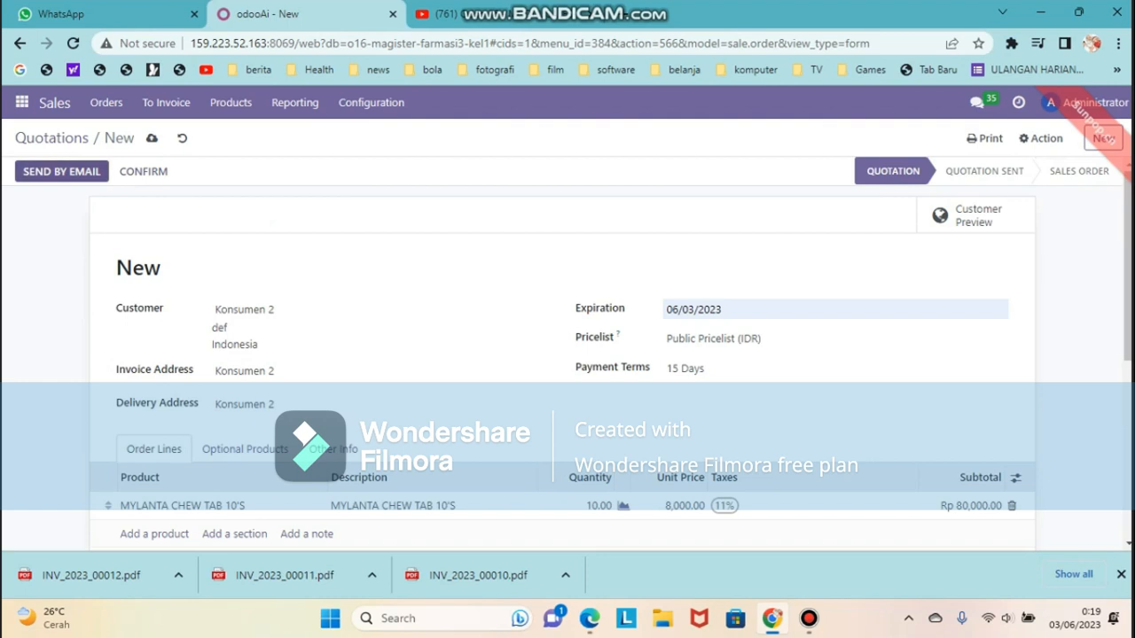
click(143, 171)
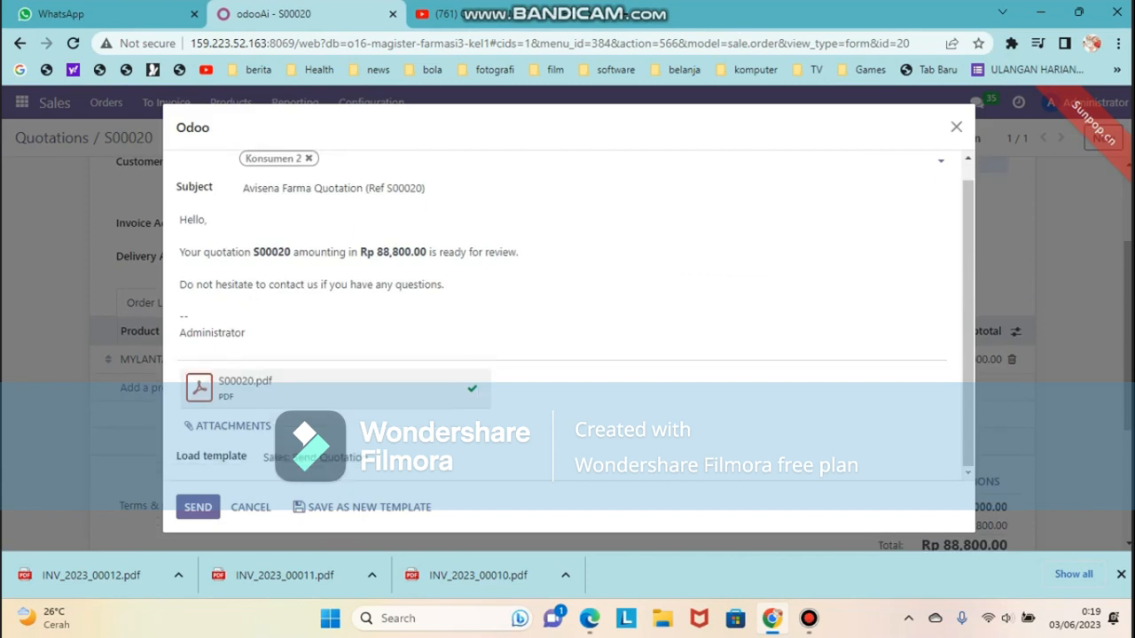
Send the Rp 88,800.00 quotation S00020 by email and confirm it as a sales order
click(198, 507)
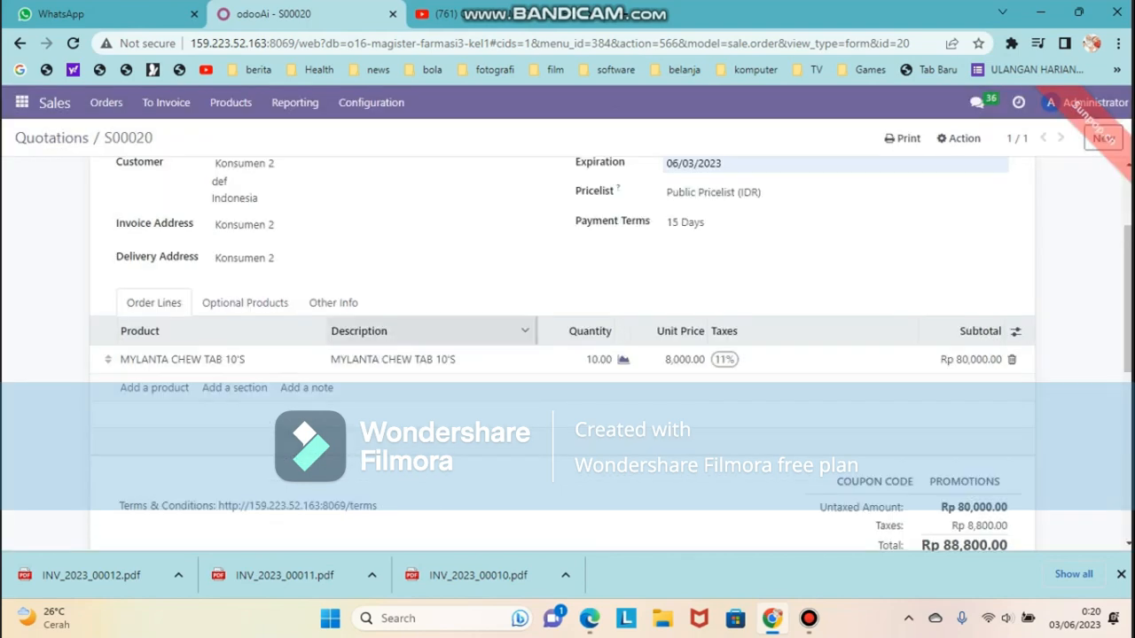
scroll(568, 354, down, 5)
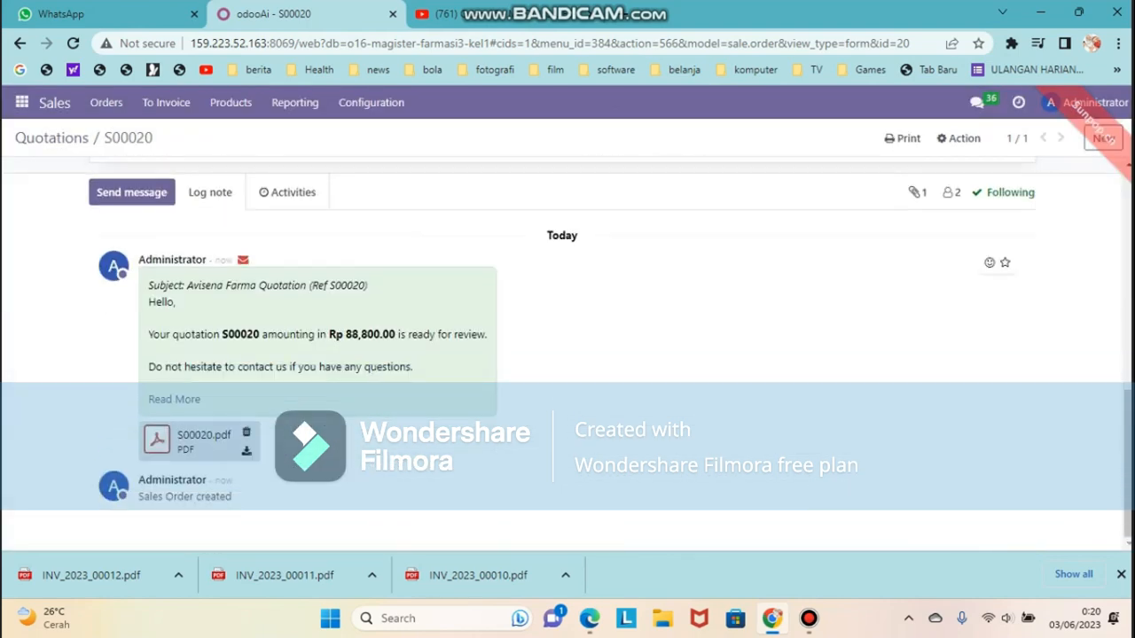
scroll(567, 355, up, 5)
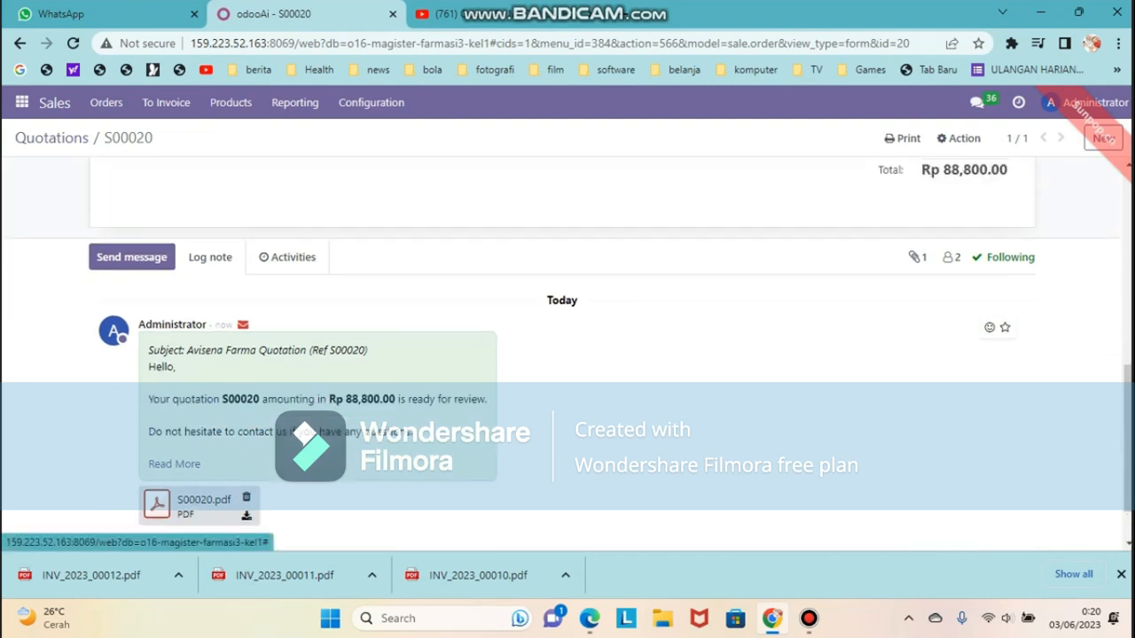
click(47, 171)
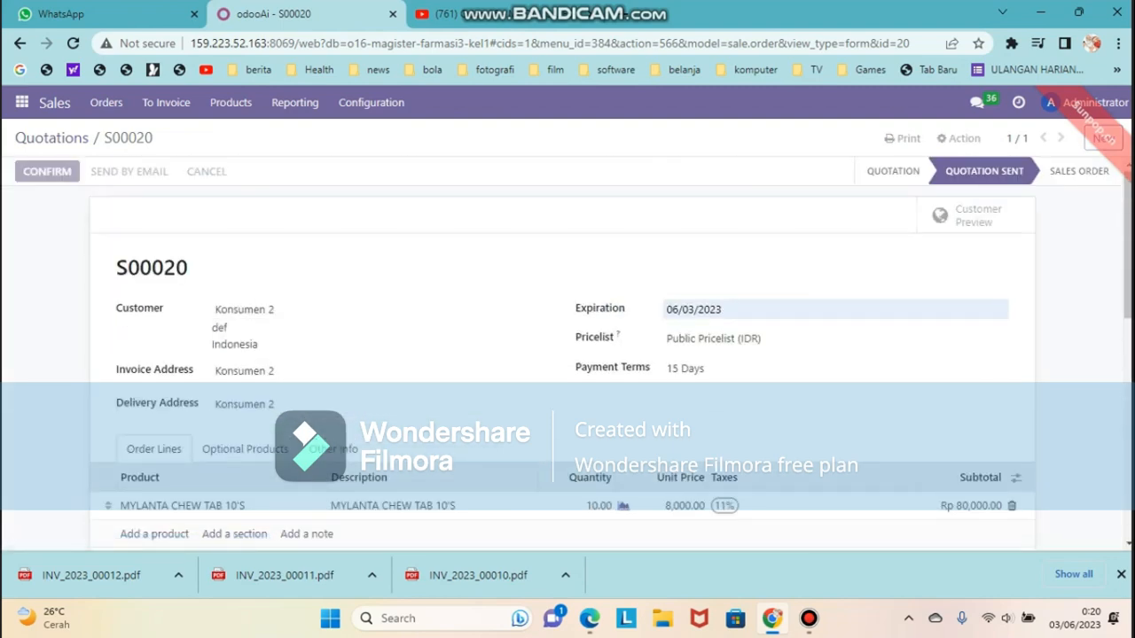
click(64, 171)
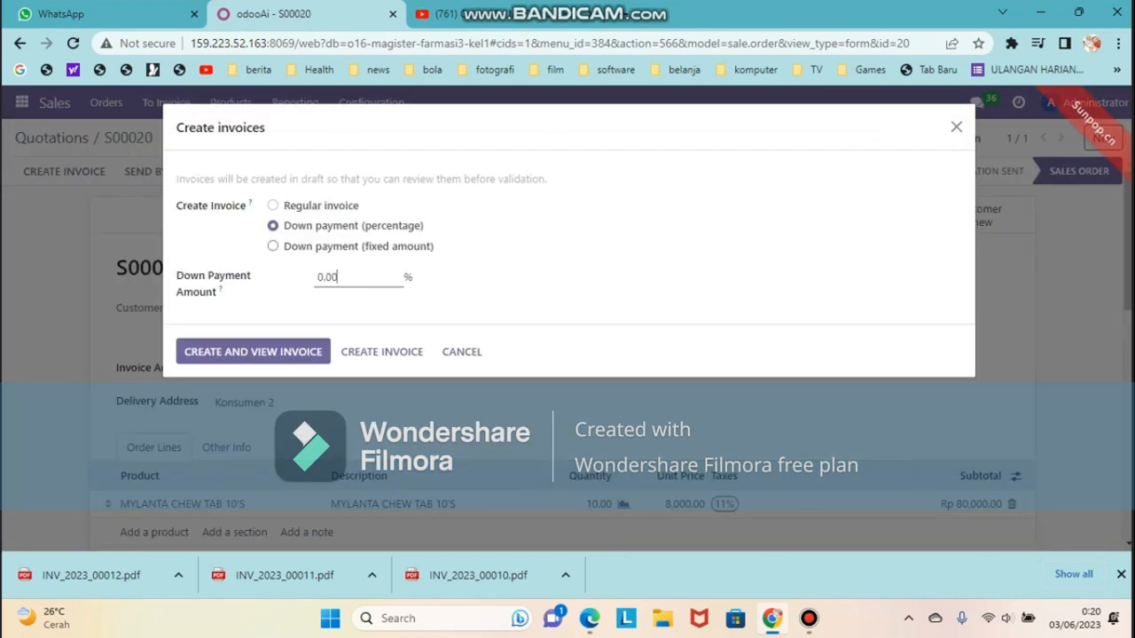
Create a 50% down-payment invoice for order S00020
click(317, 277)
text(50)
key(BackSpace)
click(253, 352)
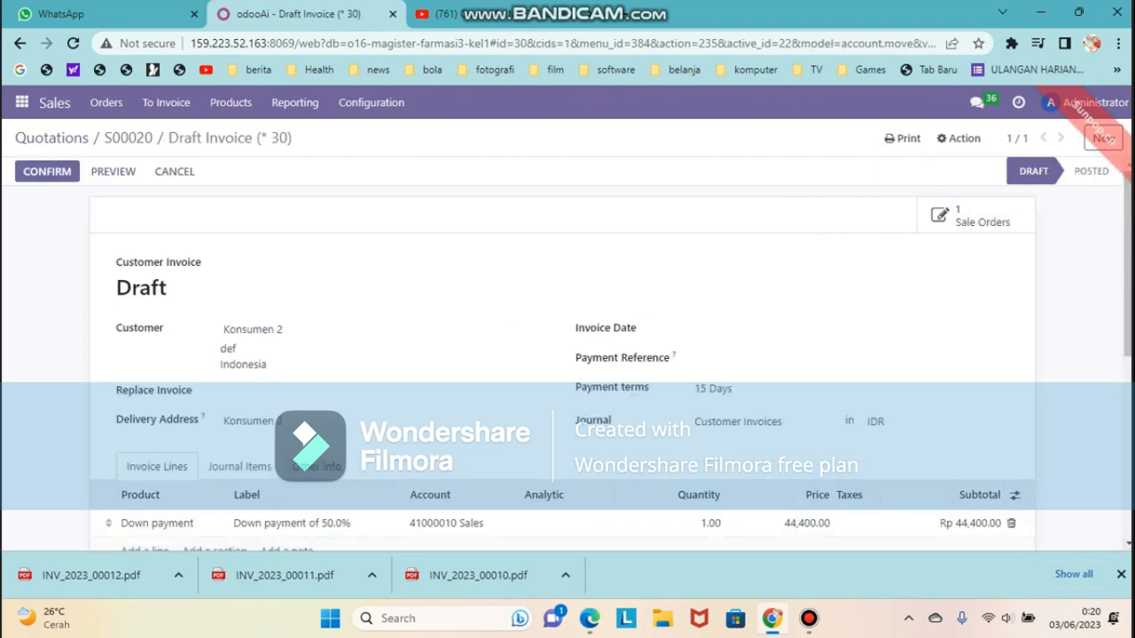
Post the draft down-payment invoice as INV/2023/00014 for Rp 44,400.00
scroll(541, 324, down, 2)
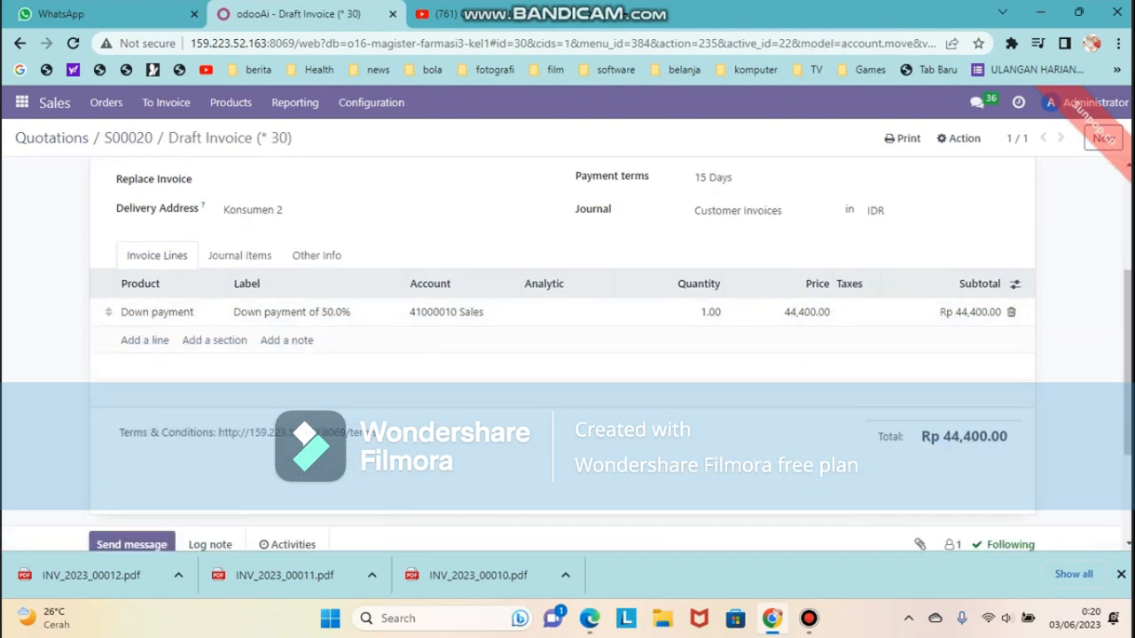
scroll(567, 354, up, 3)
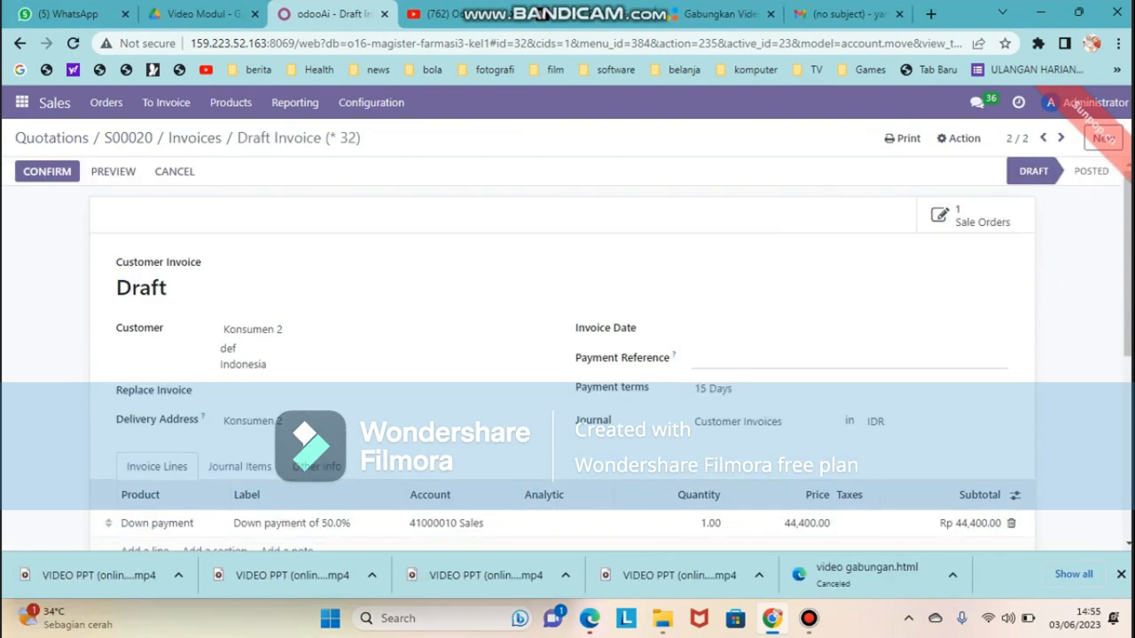
scroll(568, 355, down, 3)
scroll(568, 355, up, 3)
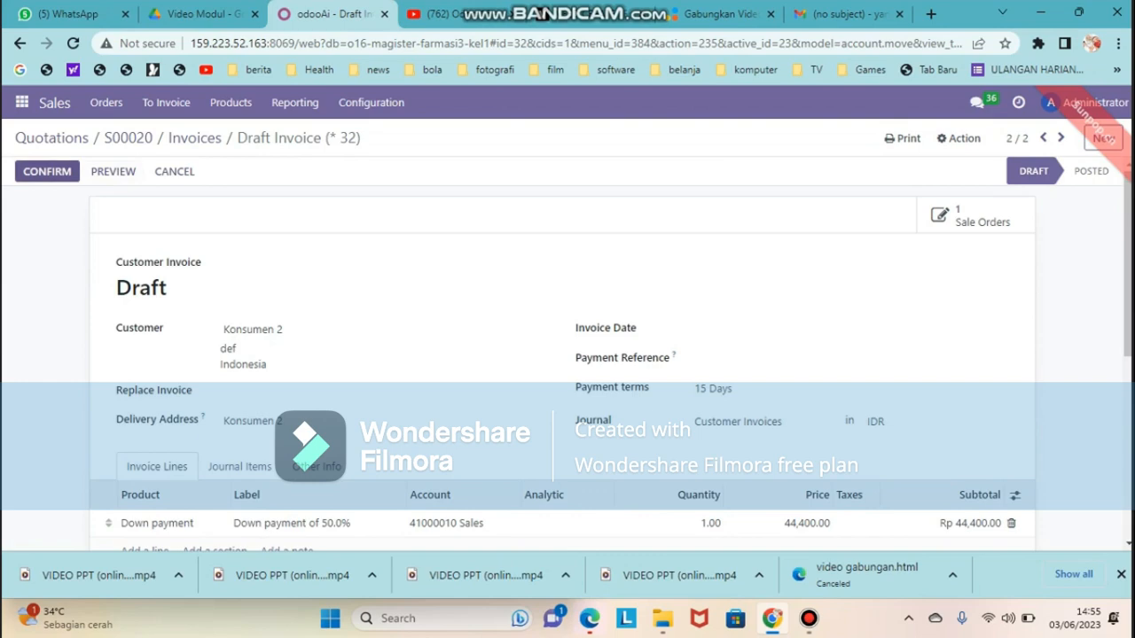
click(47, 171)
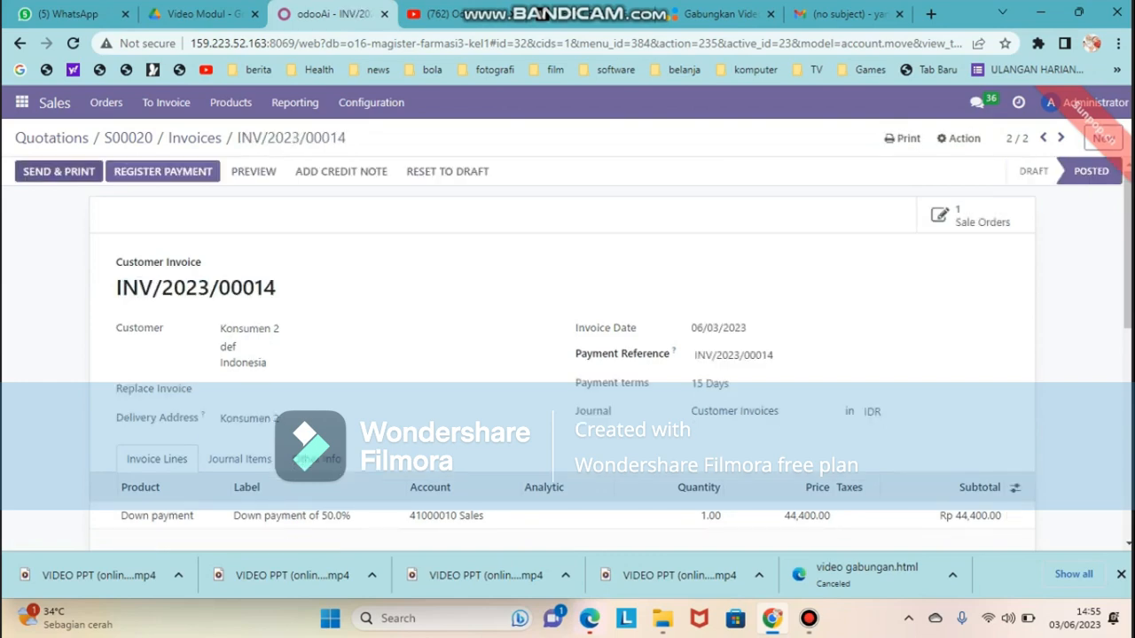
Email invoice INV/2023/00014 to the customer and download its PDF with Send & Print
scroll(567, 355, down, 6)
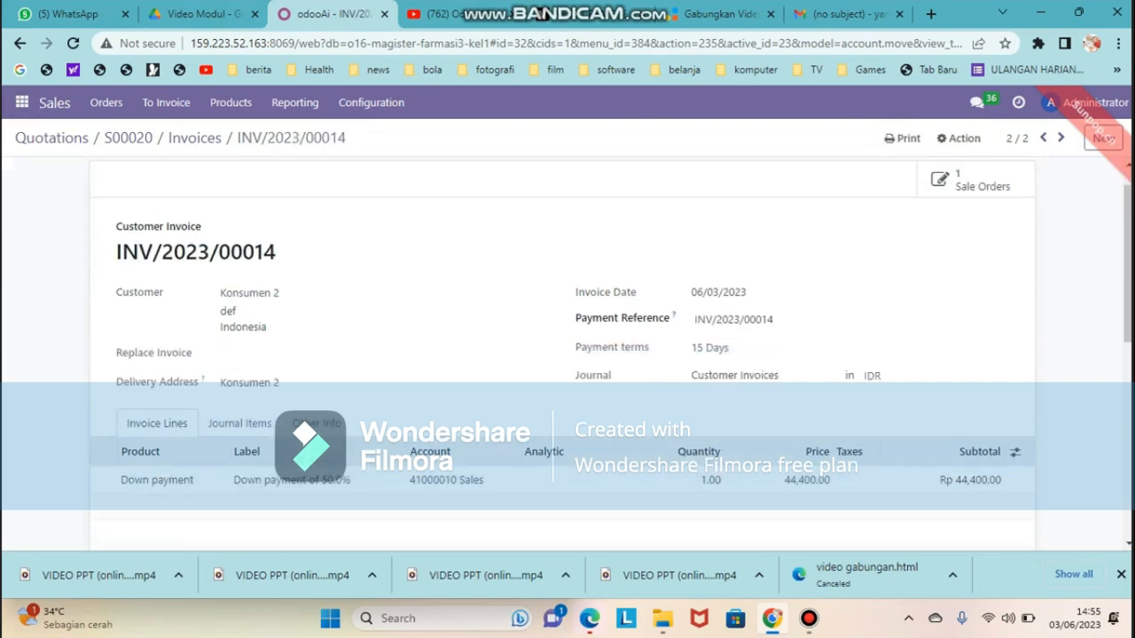
scroll(567, 354, up, 5)
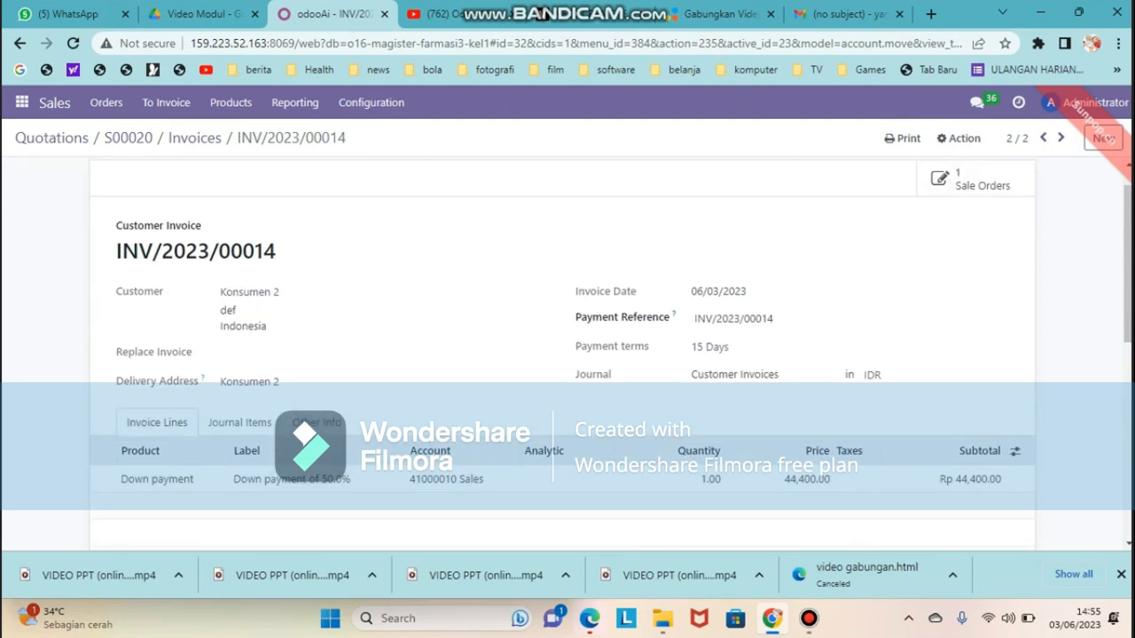
scroll(567, 355, up, 1)
click(59, 172)
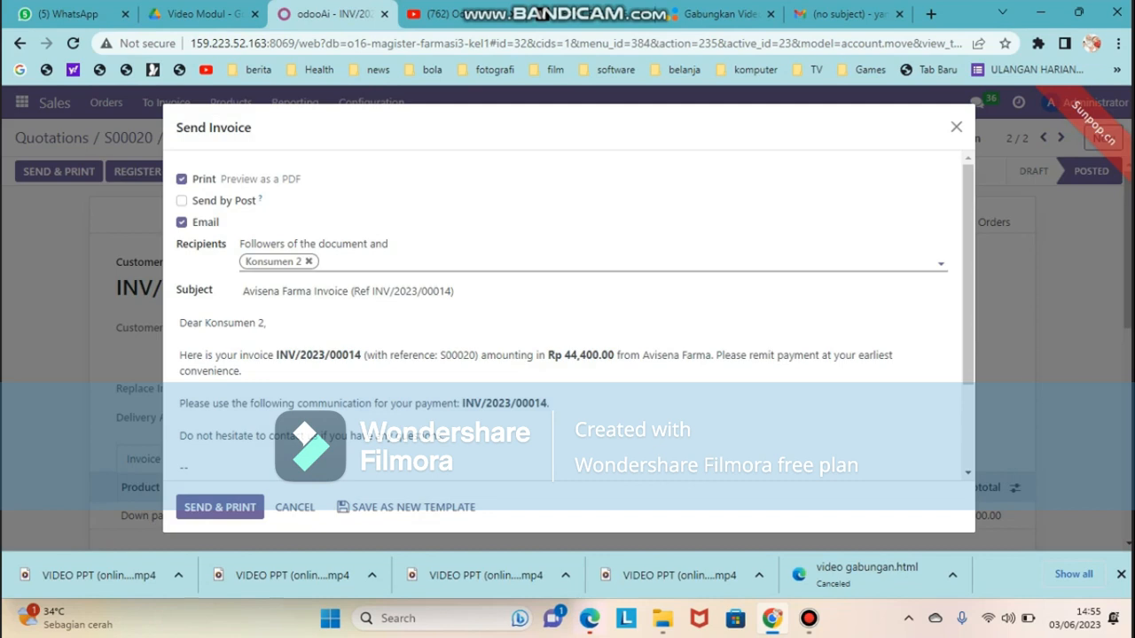
scroll(568, 316, down, 3)
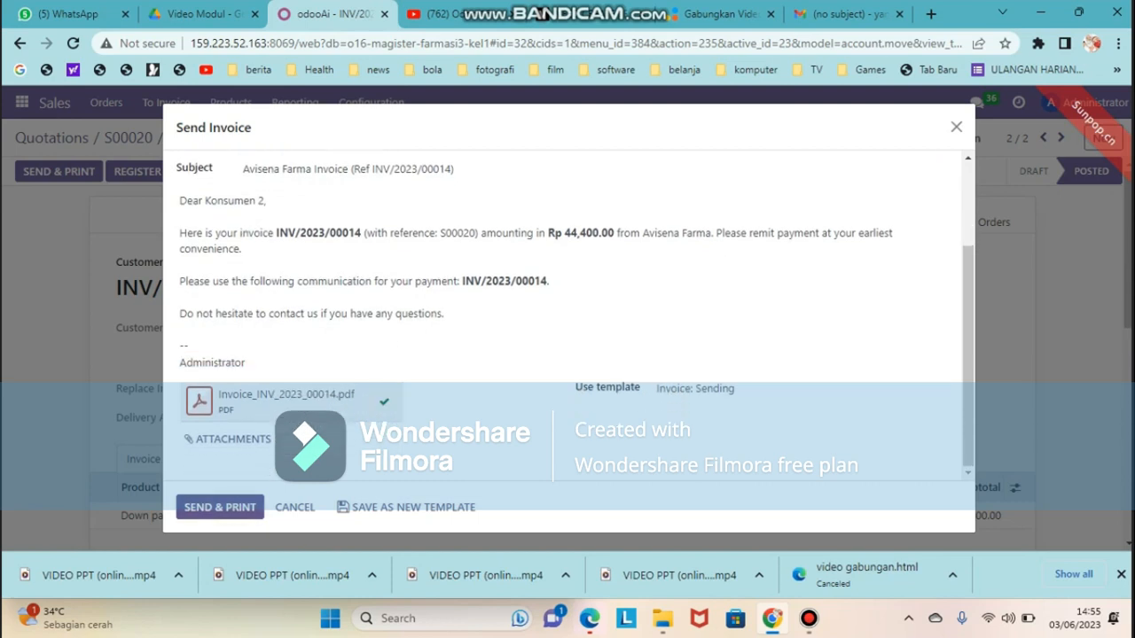
click(220, 506)
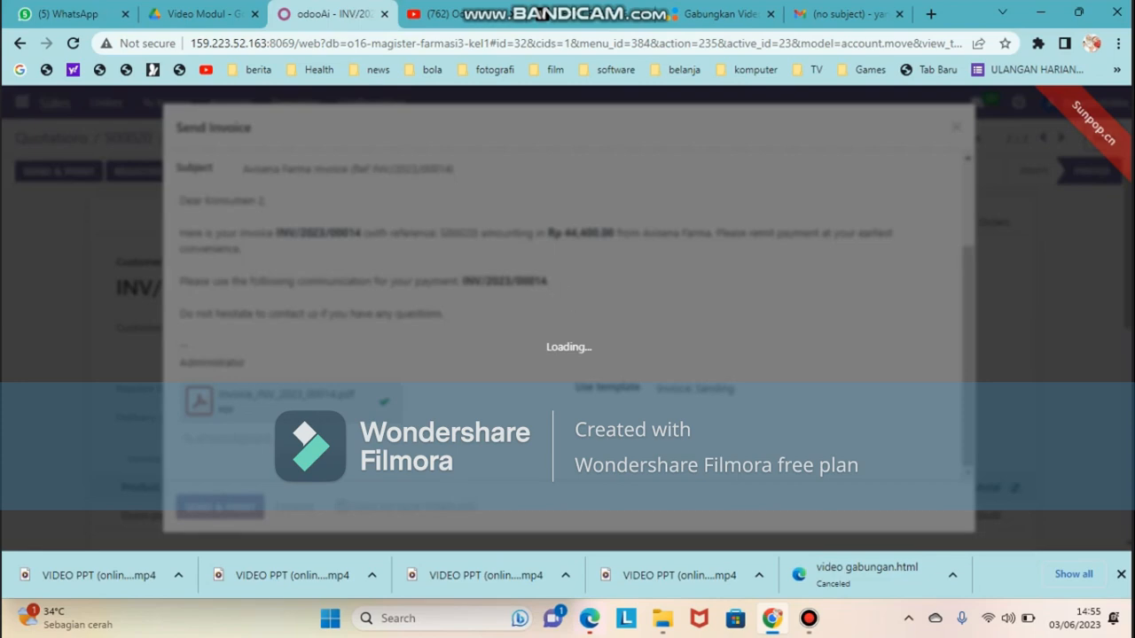
Review the sent invoice and begin registering its Rp 44,400.00 payment
scroll(568, 354, down, 10)
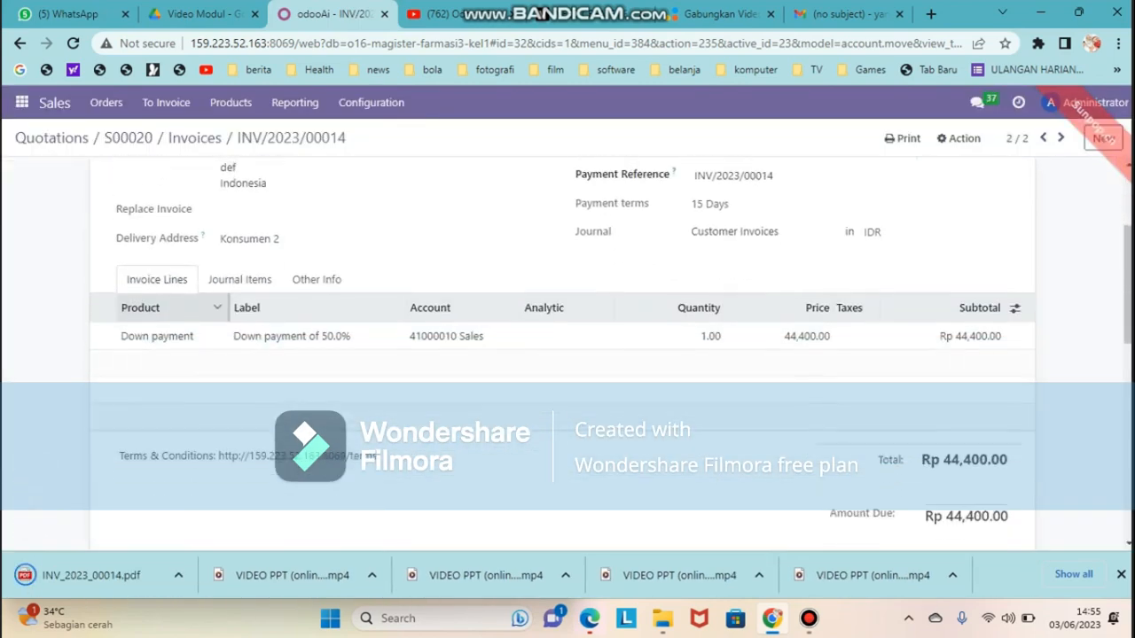
scroll(567, 355, down, 3)
scroll(568, 355, up, 2)
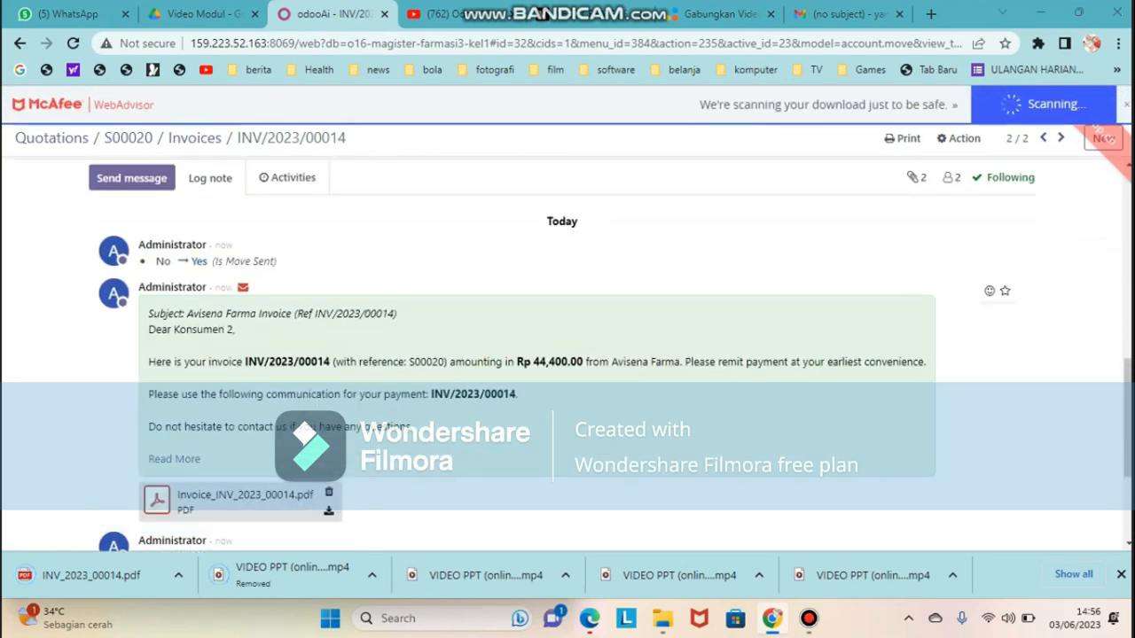
scroll(567, 354, down, 1)
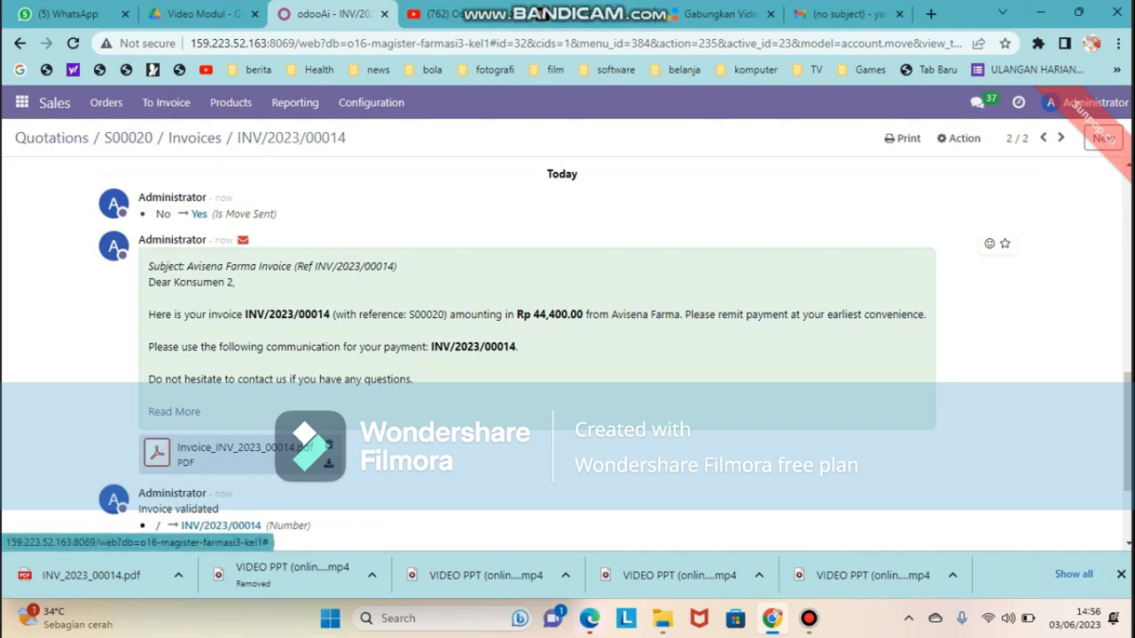
scroll(568, 355, up, 15)
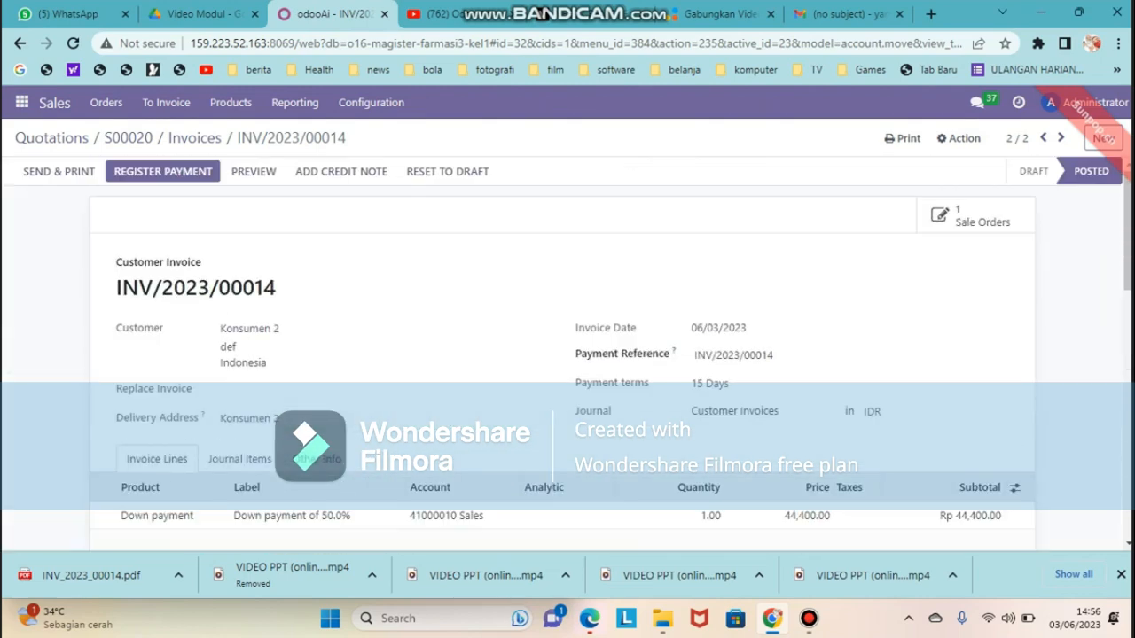
click(163, 171)
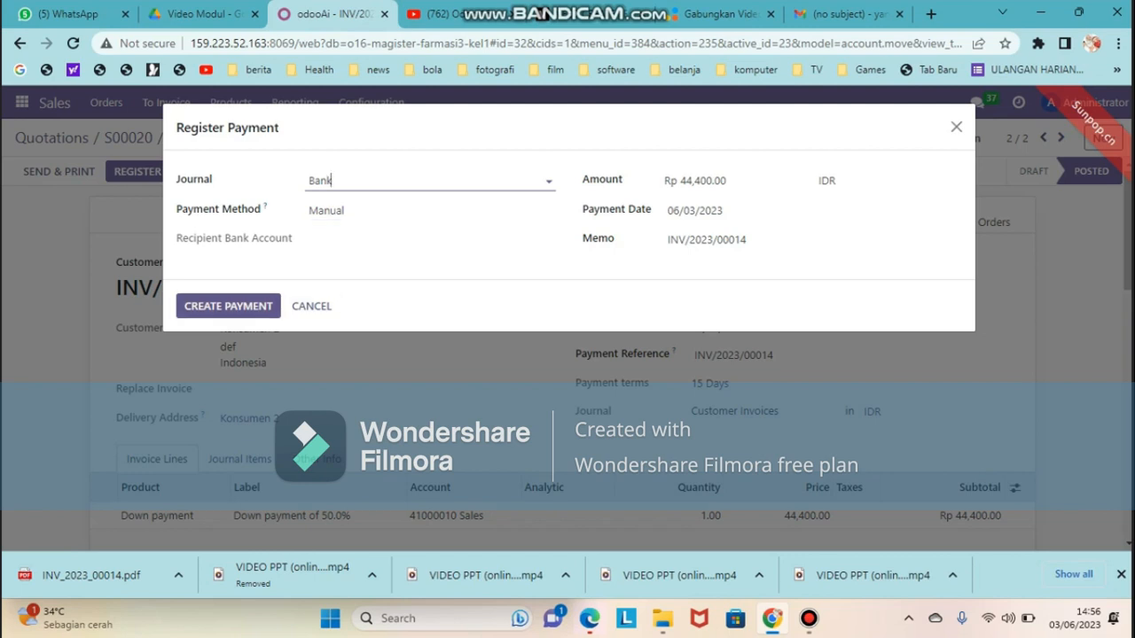
Create the Rp 44,400.00 Bank payment and check the invoice's paid line
click(228, 306)
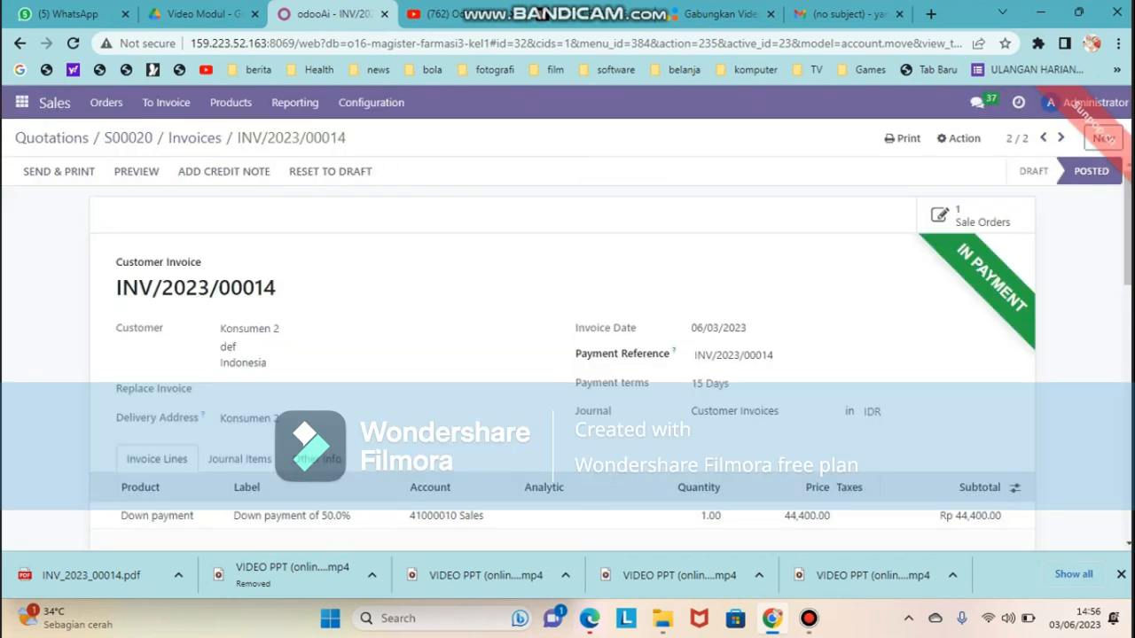
scroll(798, 355, down, 2)
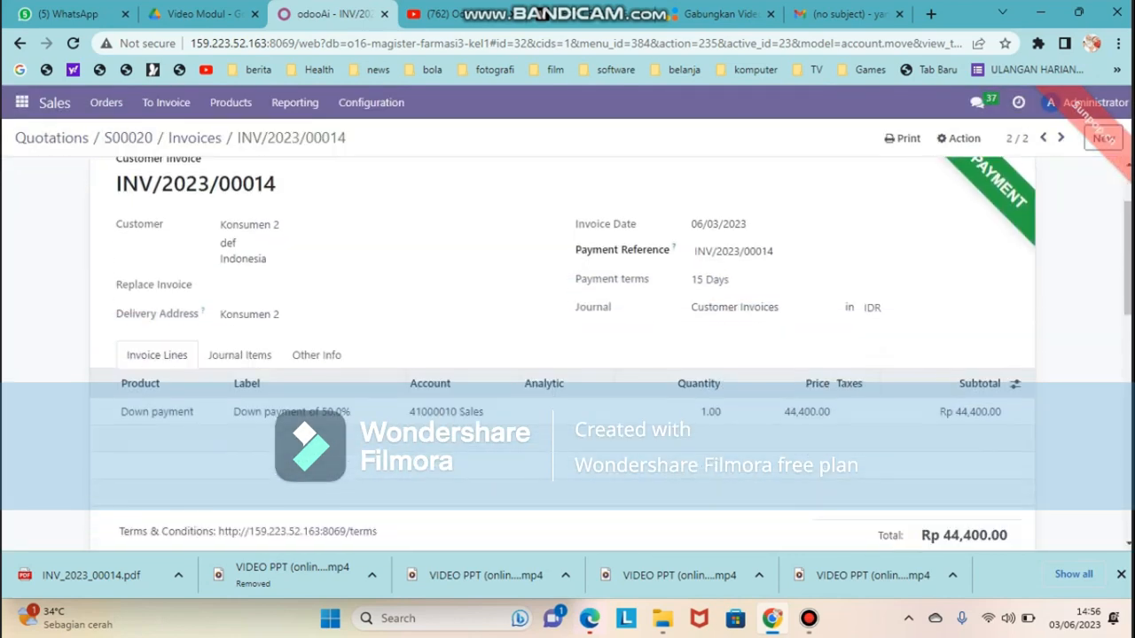
scroll(798, 354, up, 2)
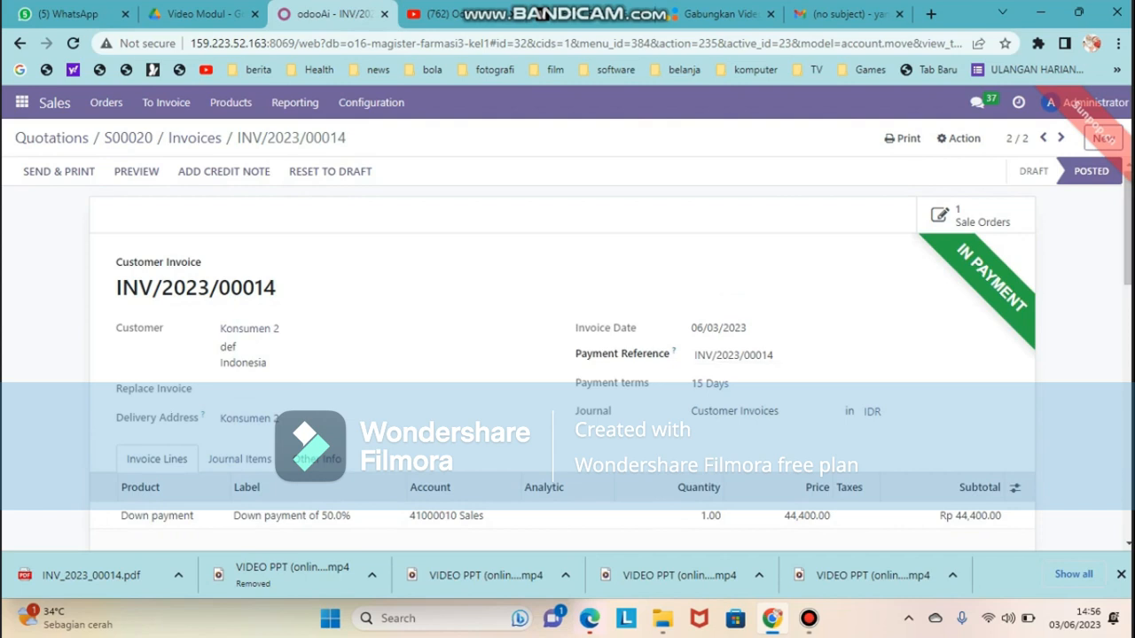
scroll(682, 430, down, 1)
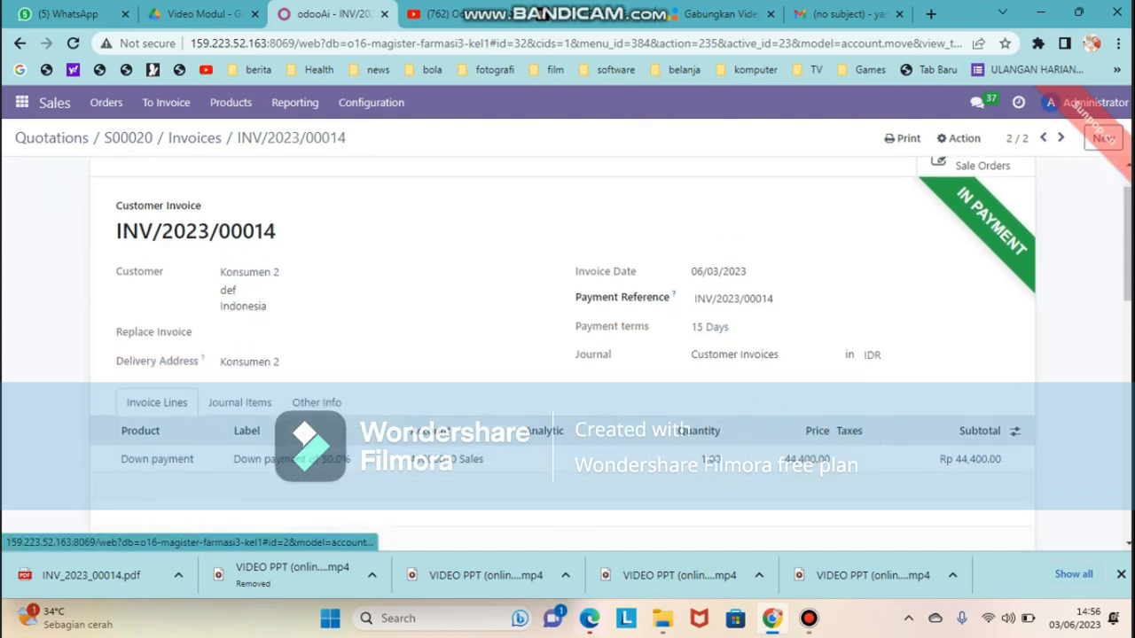
scroll(681, 431, down, 1)
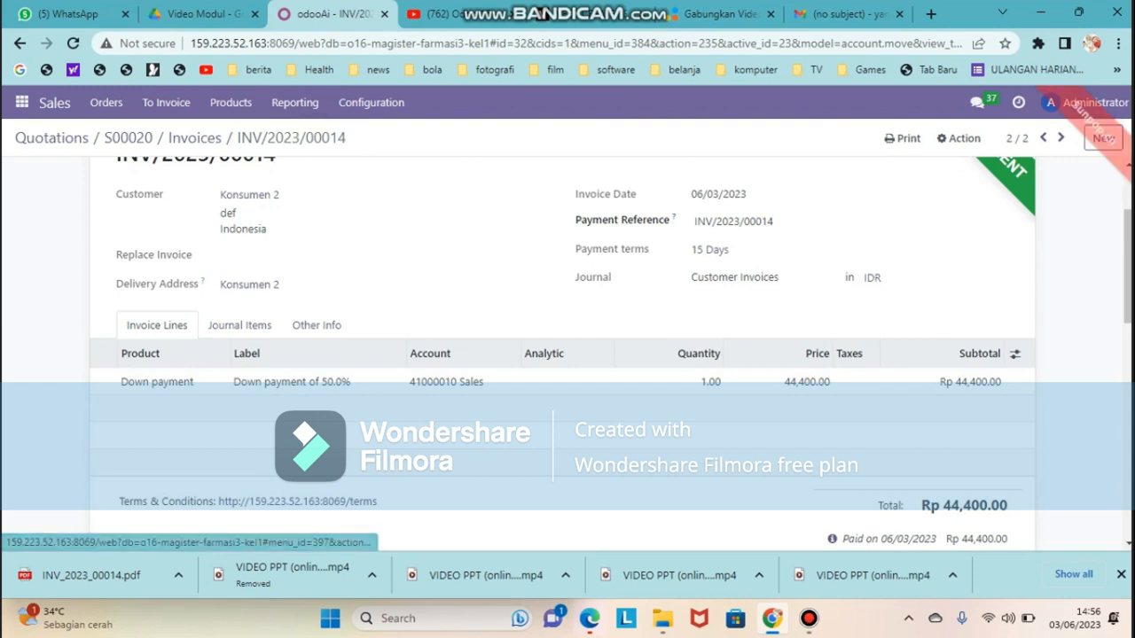
Go to the Inventory app and list all products under Products > Products
mouse_move(808, 618)
click(808, 537)
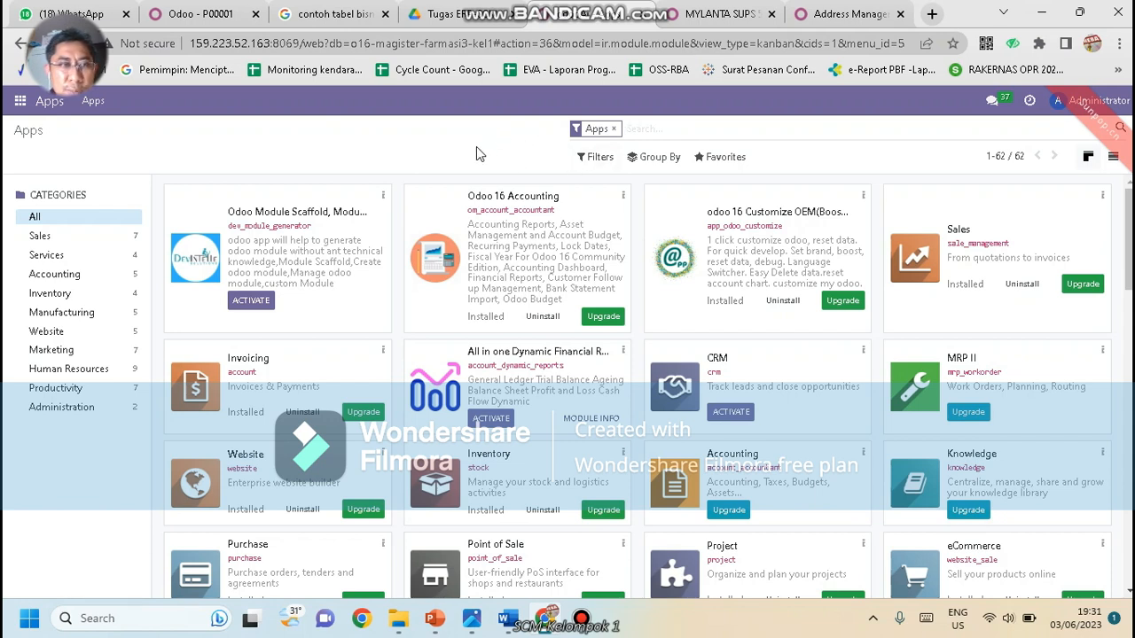
click(20, 103)
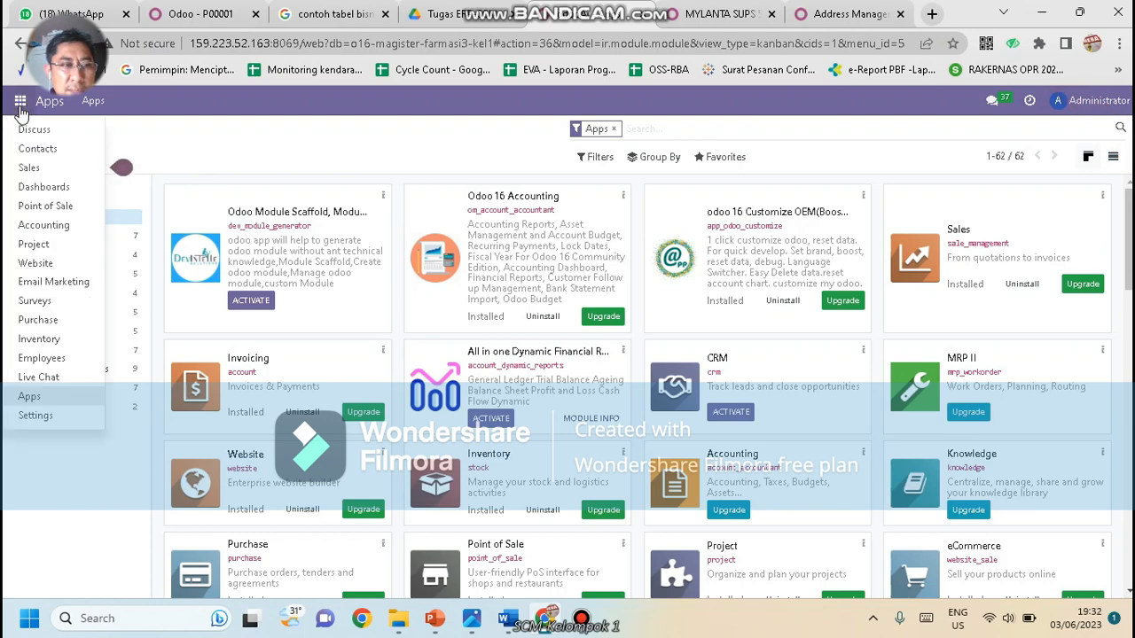
click(51, 339)
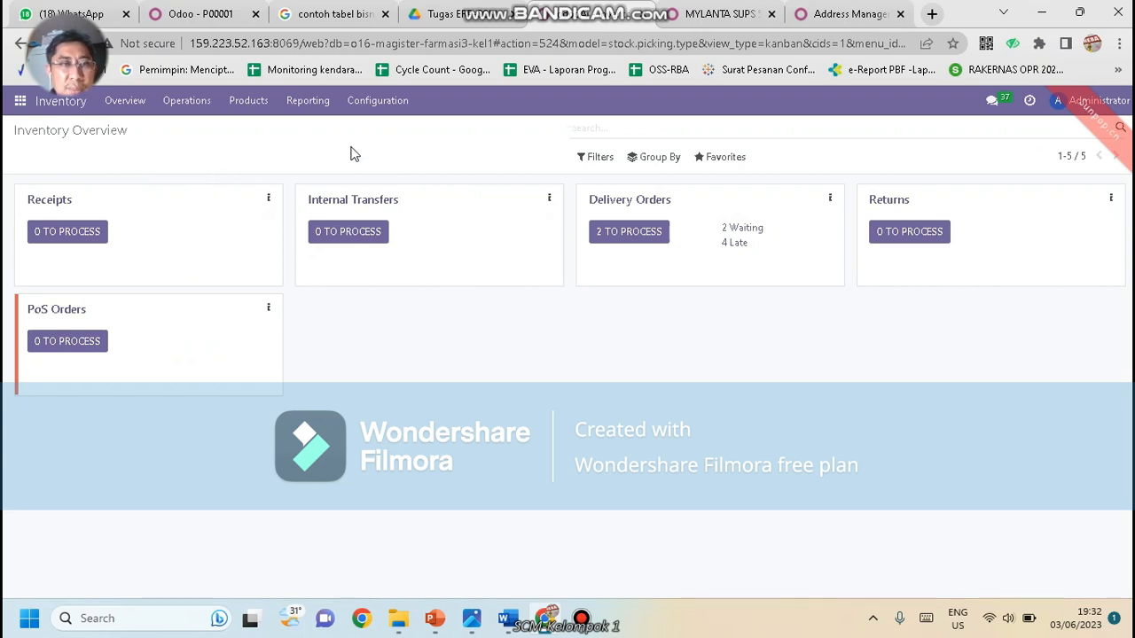
click(251, 102)
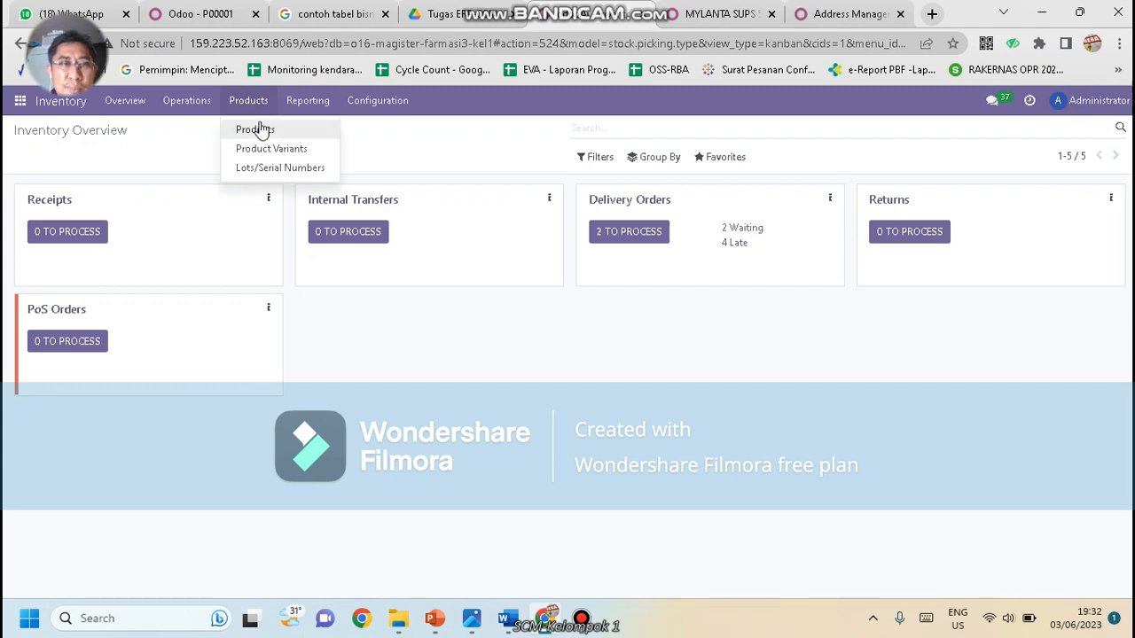
click(257, 129)
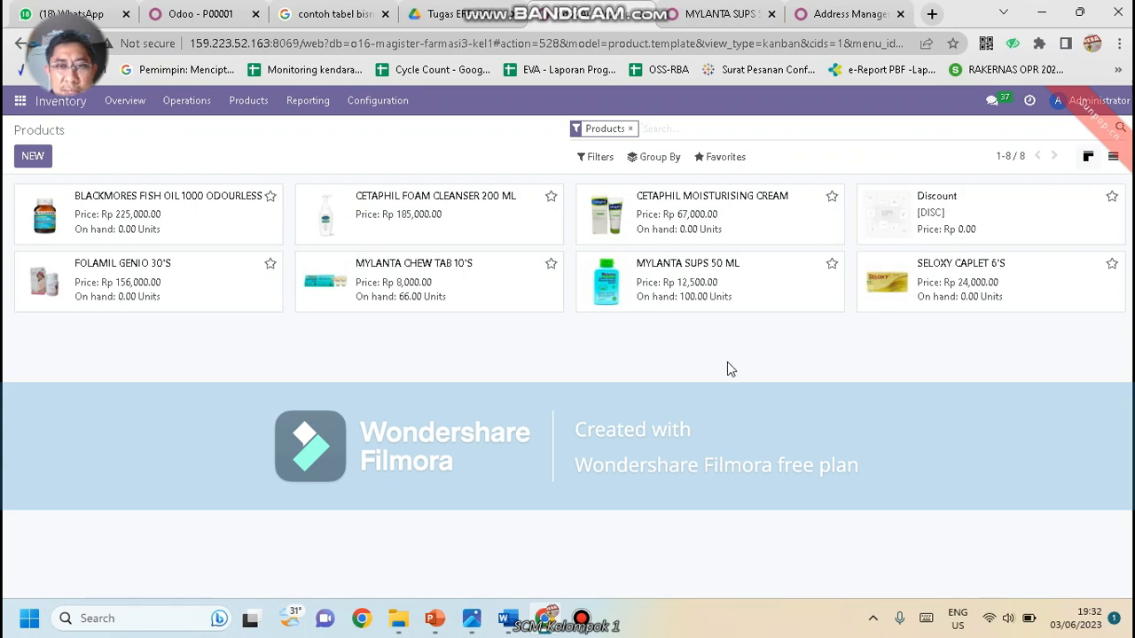
Check MYLANTA SUPS 50 ML, then open MYLANTA CHEW TAB 10'S's online shop page
click(753, 280)
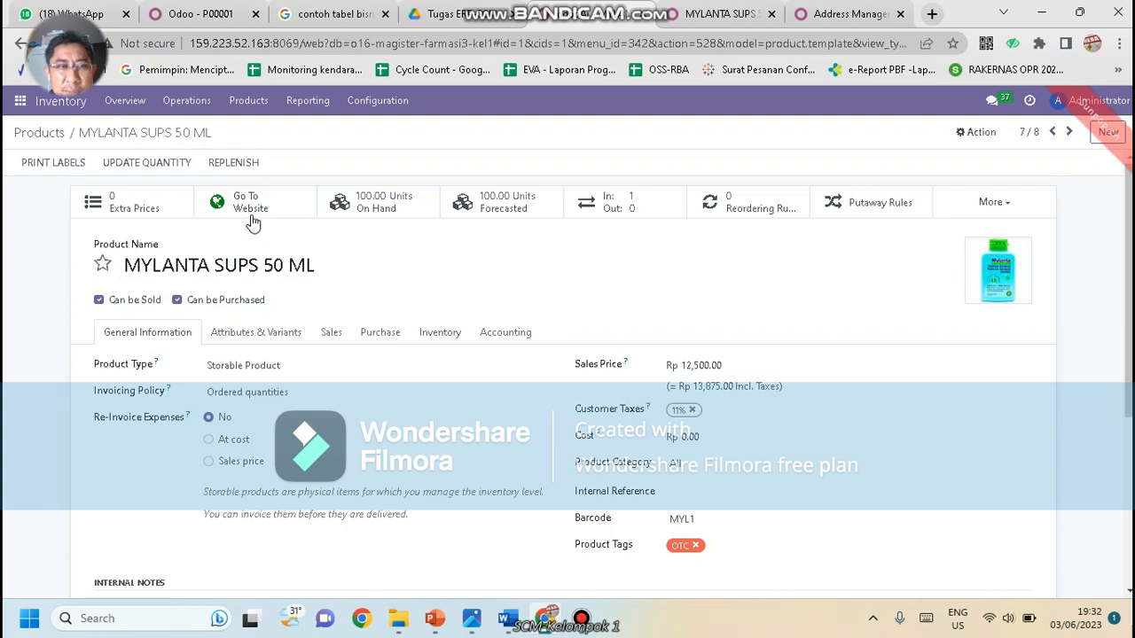
click(255, 101)
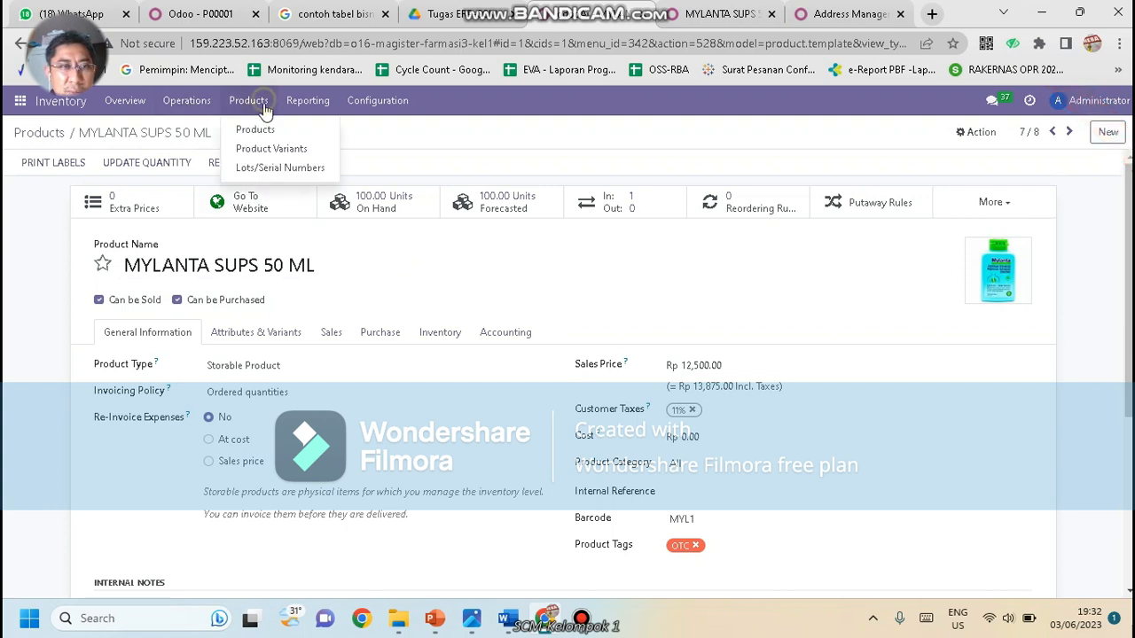
click(266, 127)
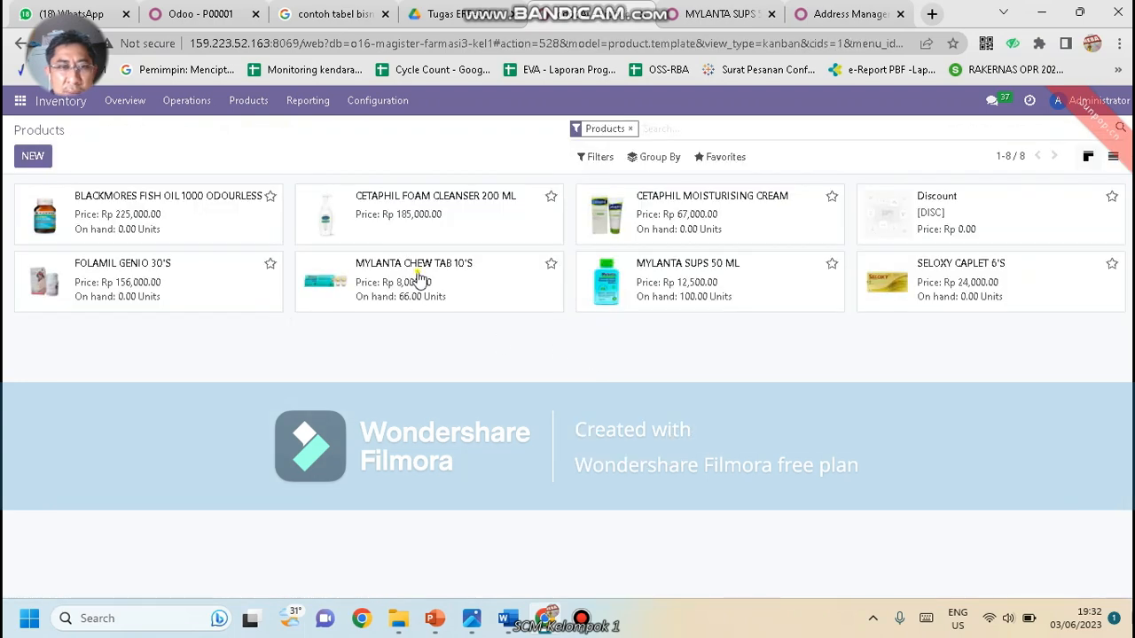
click(421, 280)
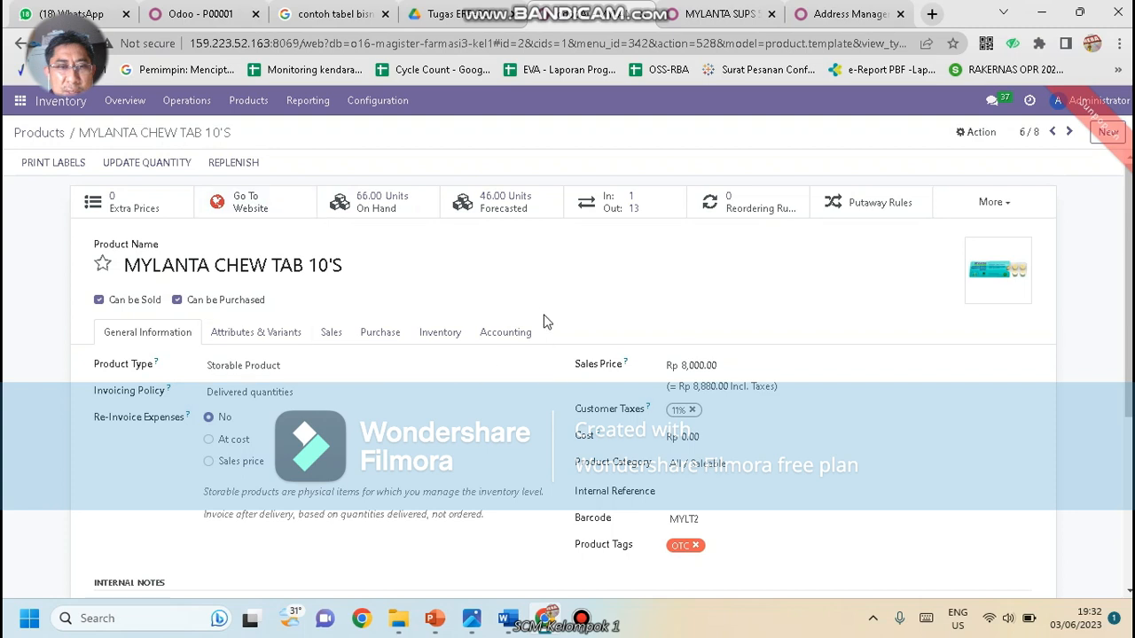
click(253, 203)
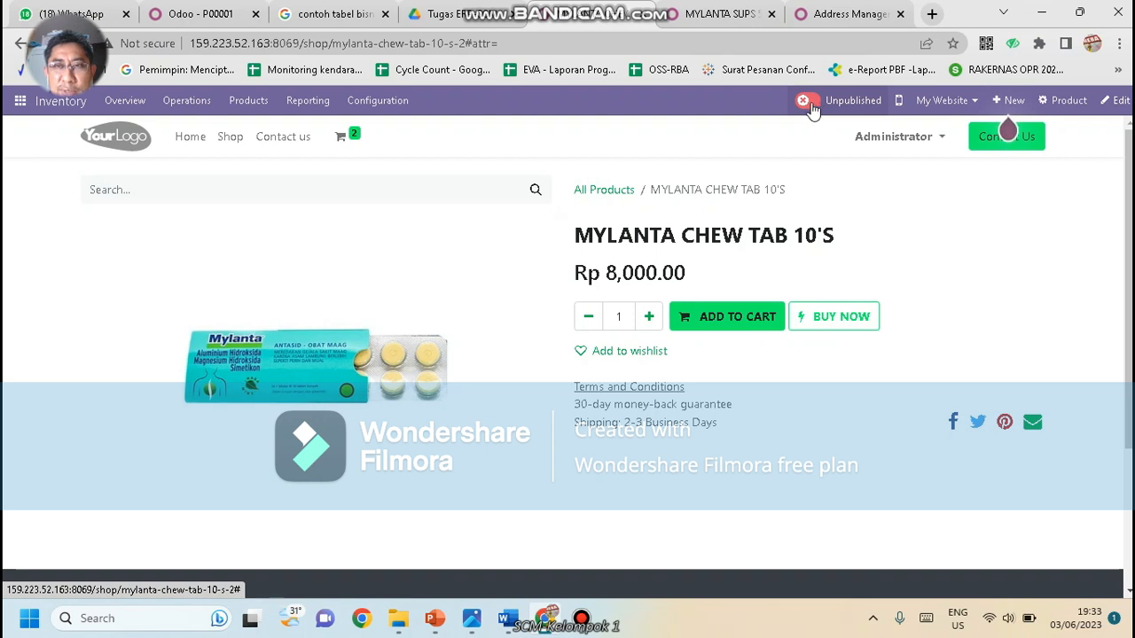
Switch MYLANTA CHEW TAB 10'S from Unpublished to Published on the website shop
click(811, 102)
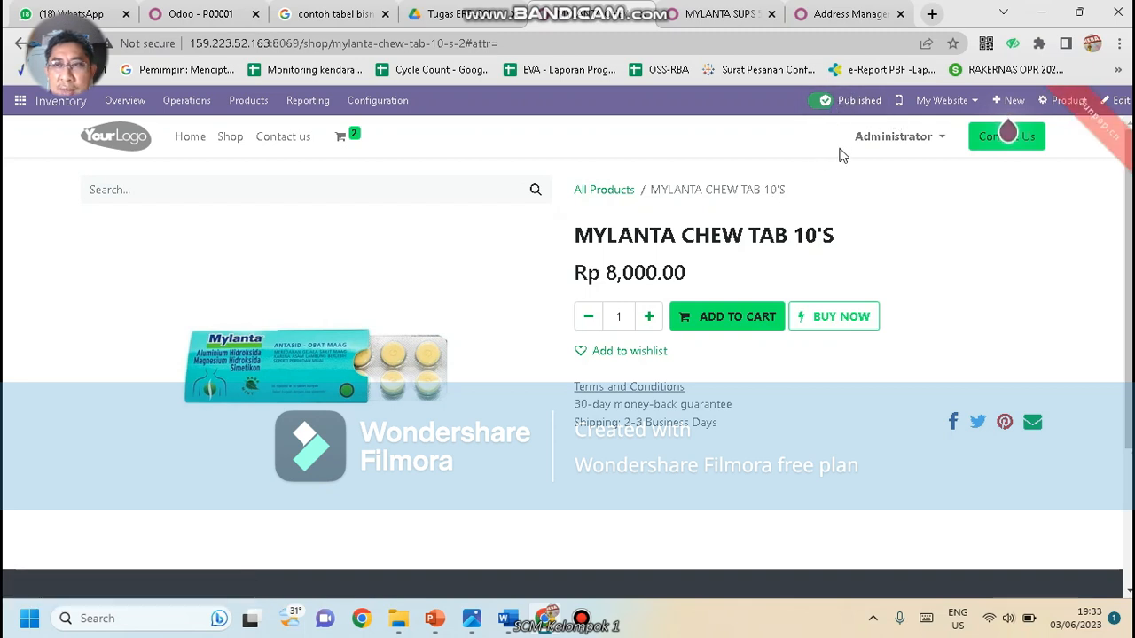
click(960, 107)
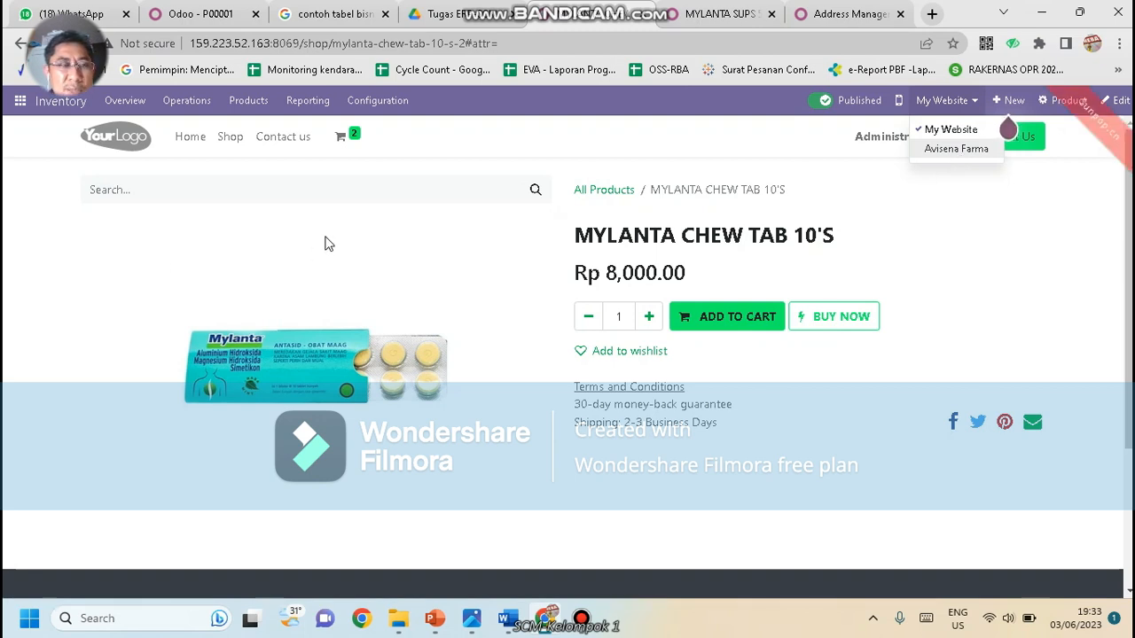
click(18, 104)
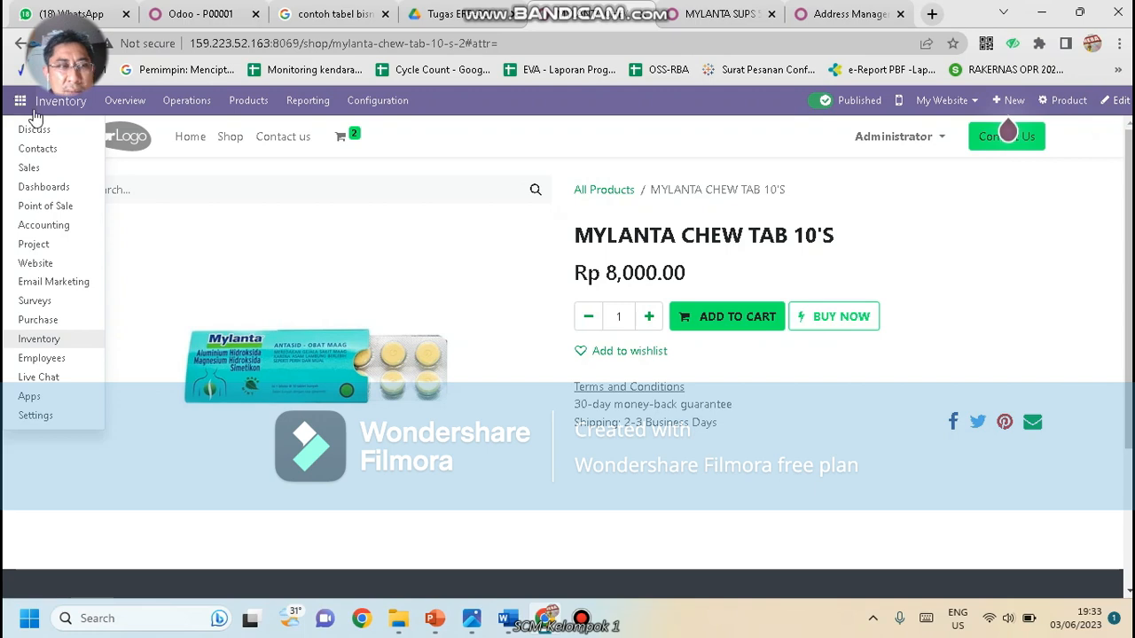
Switch to the Website app and go to the Avisena Farma homepage
click(36, 263)
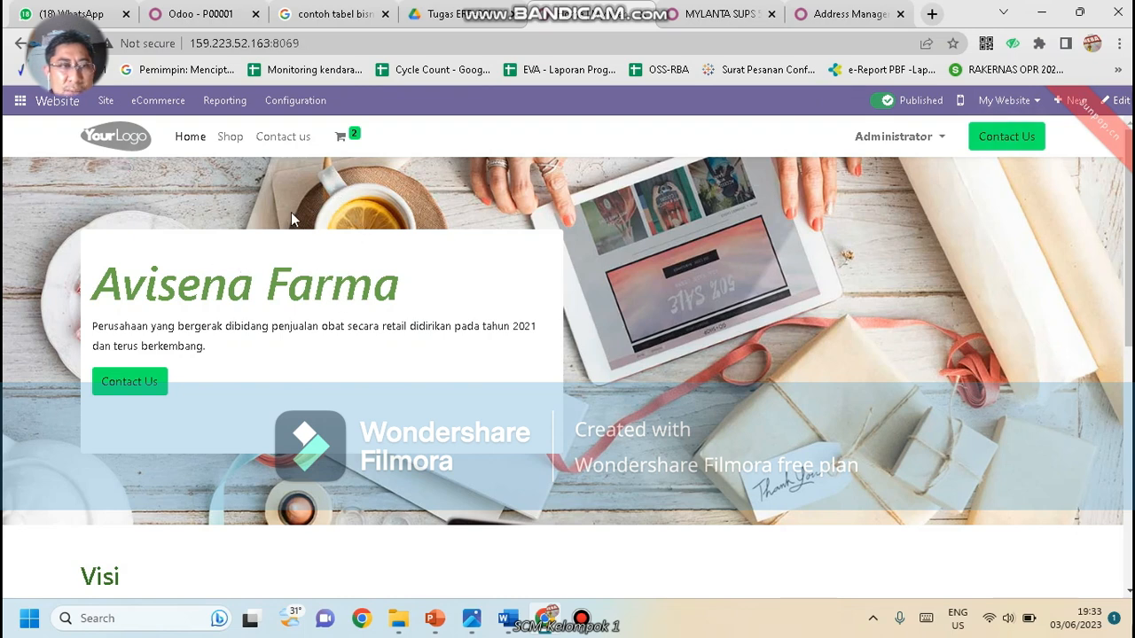
click(105, 103)
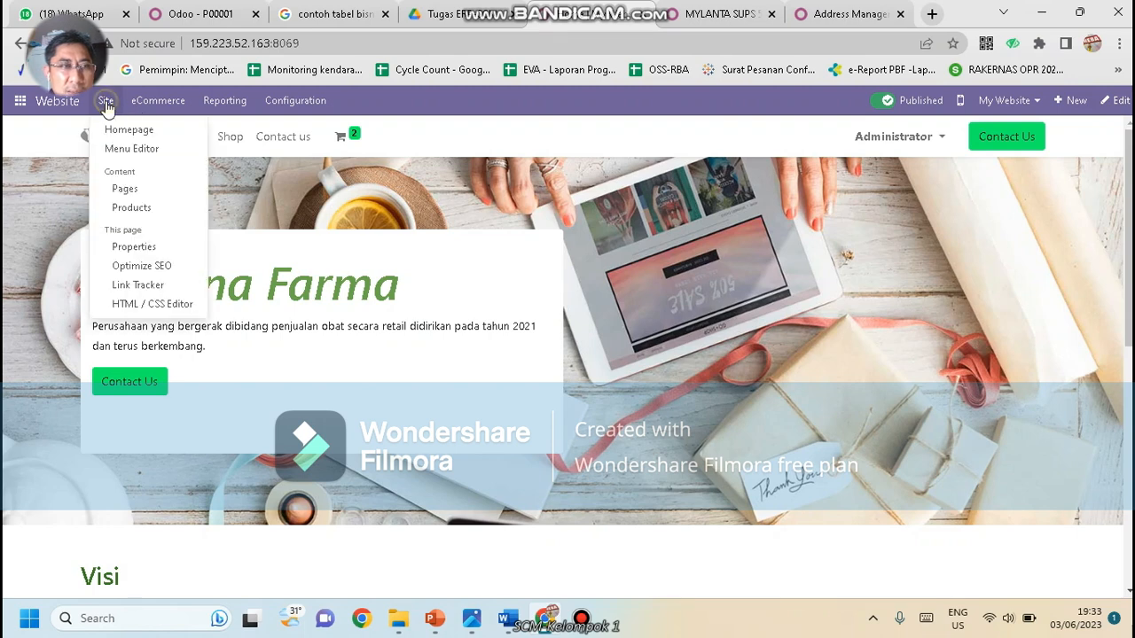
click(128, 133)
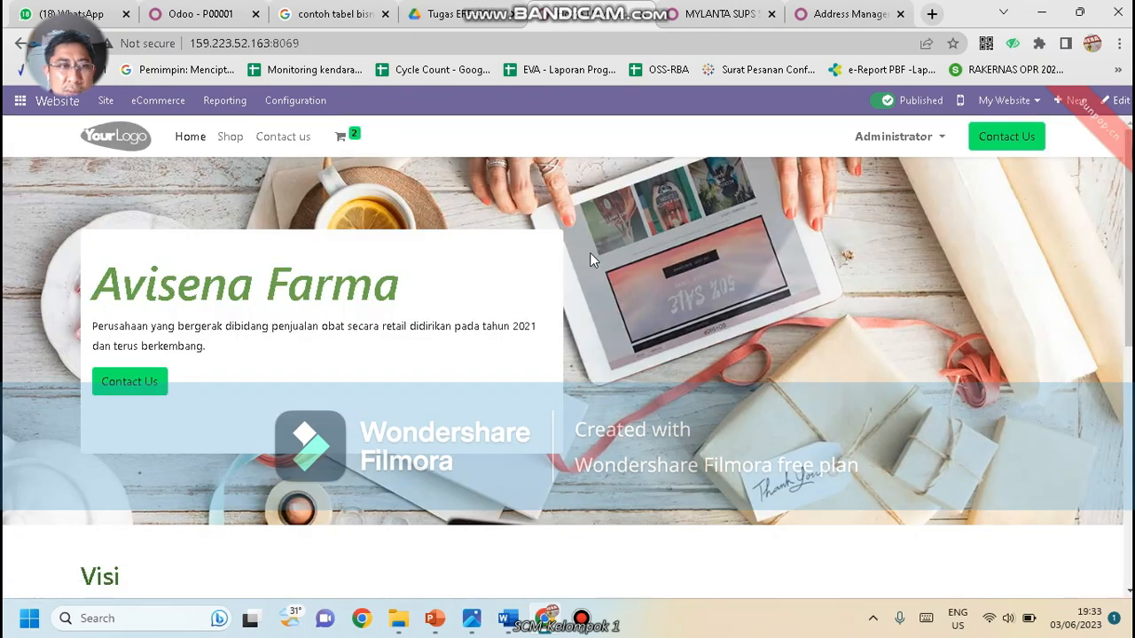
scroll(716, 255, down, 3)
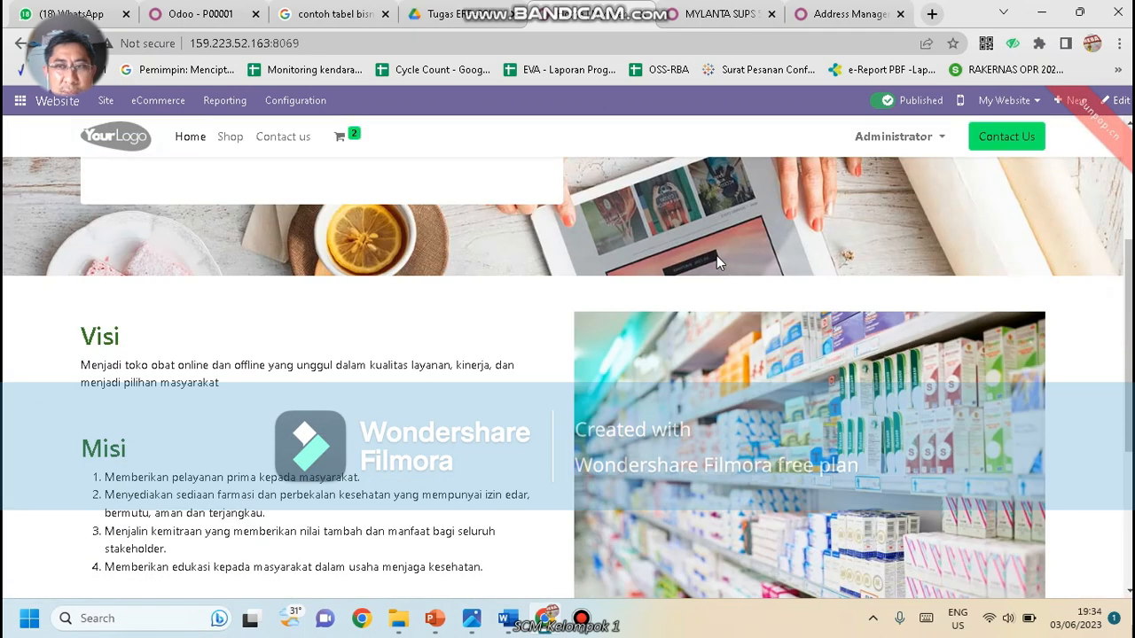
scroll(717, 255, up, 3)
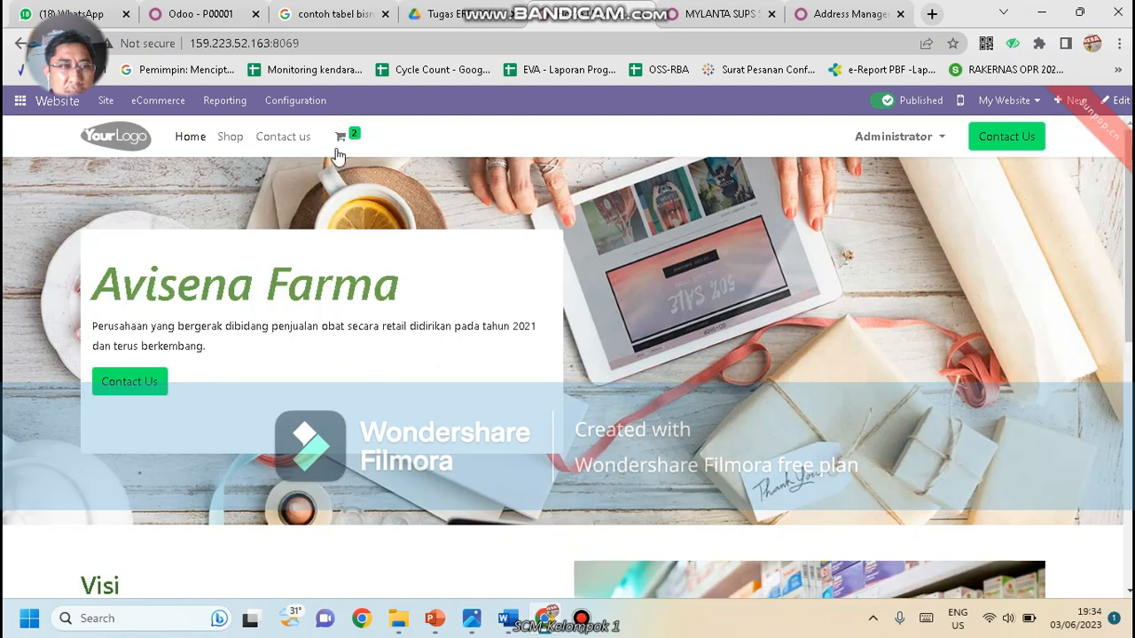
mouse_move(338, 146)
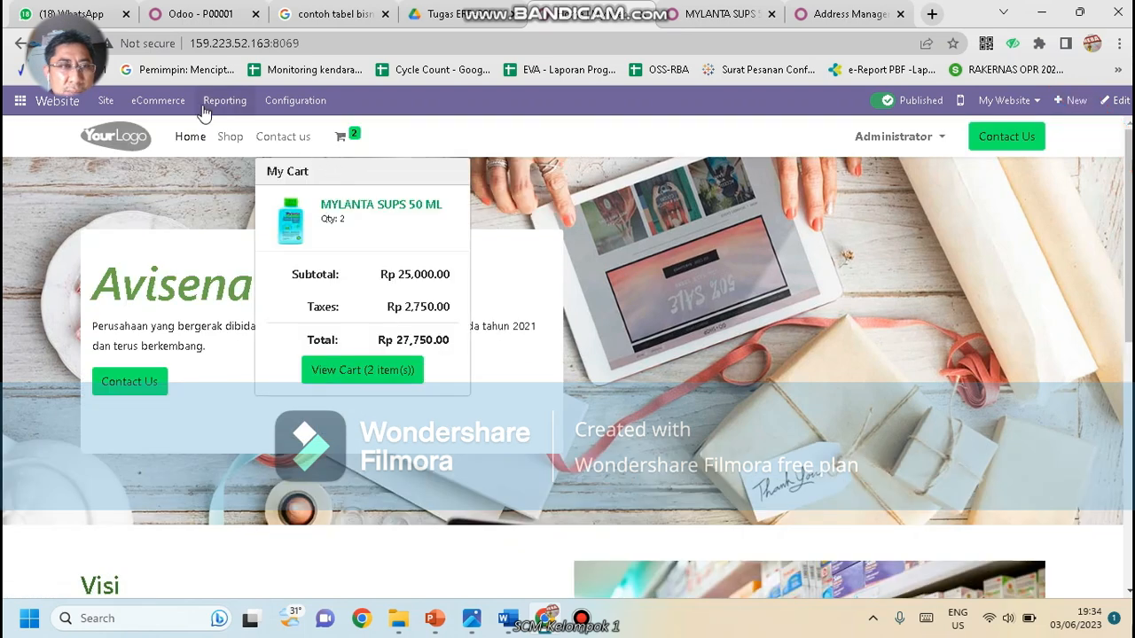
Review the Home, Shop and Contact us items in Menu Editor, closing without changes
click(178, 103)
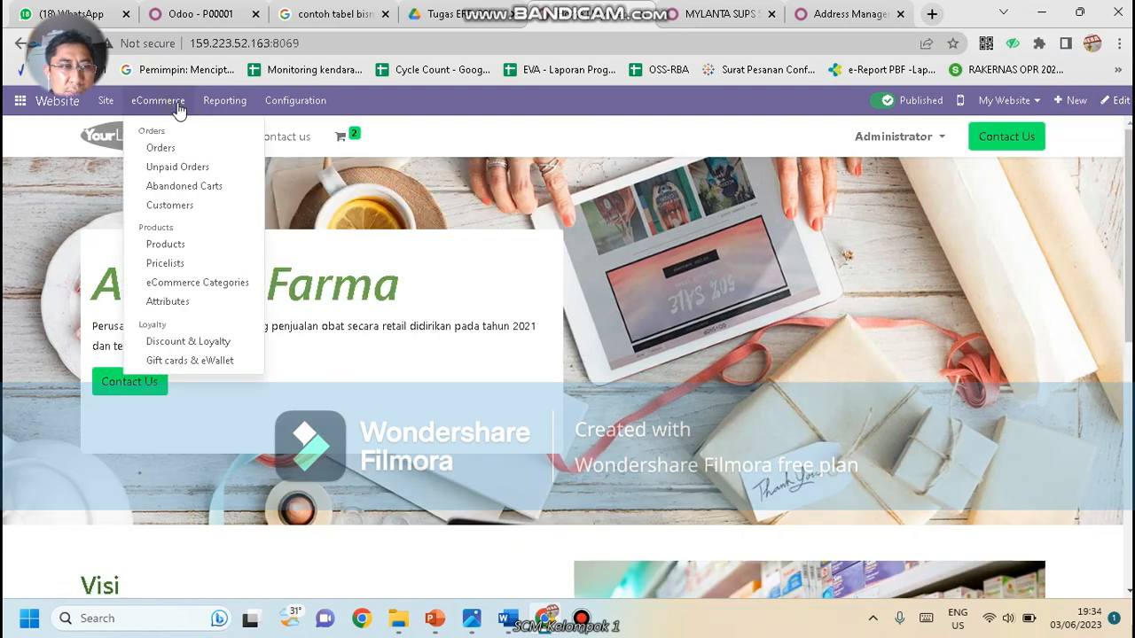
click(111, 101)
click(106, 101)
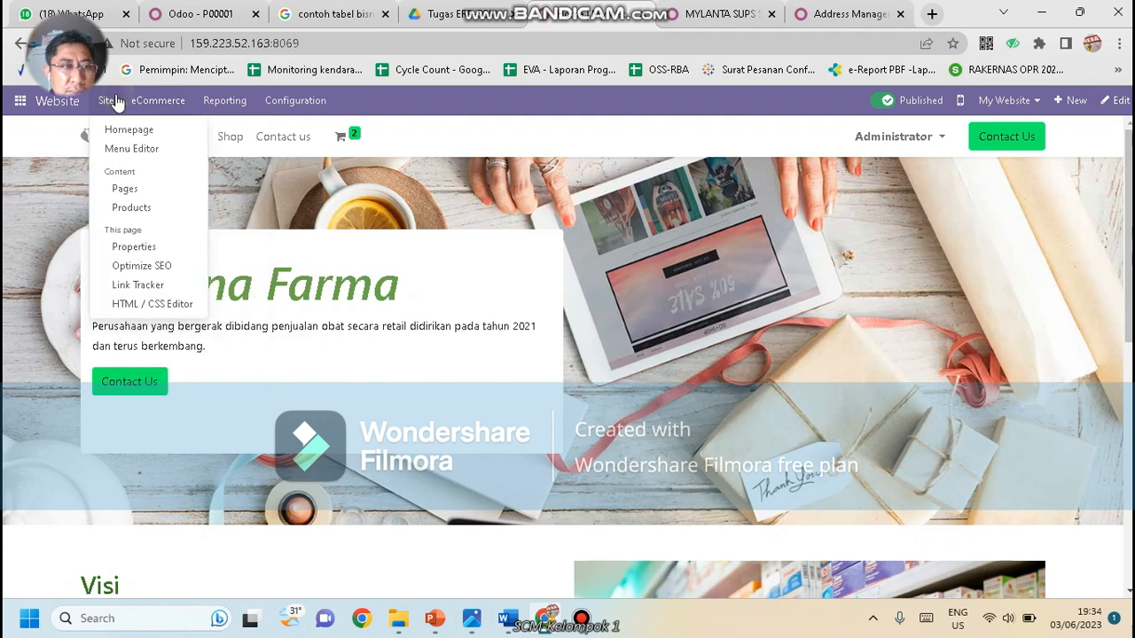
click(125, 149)
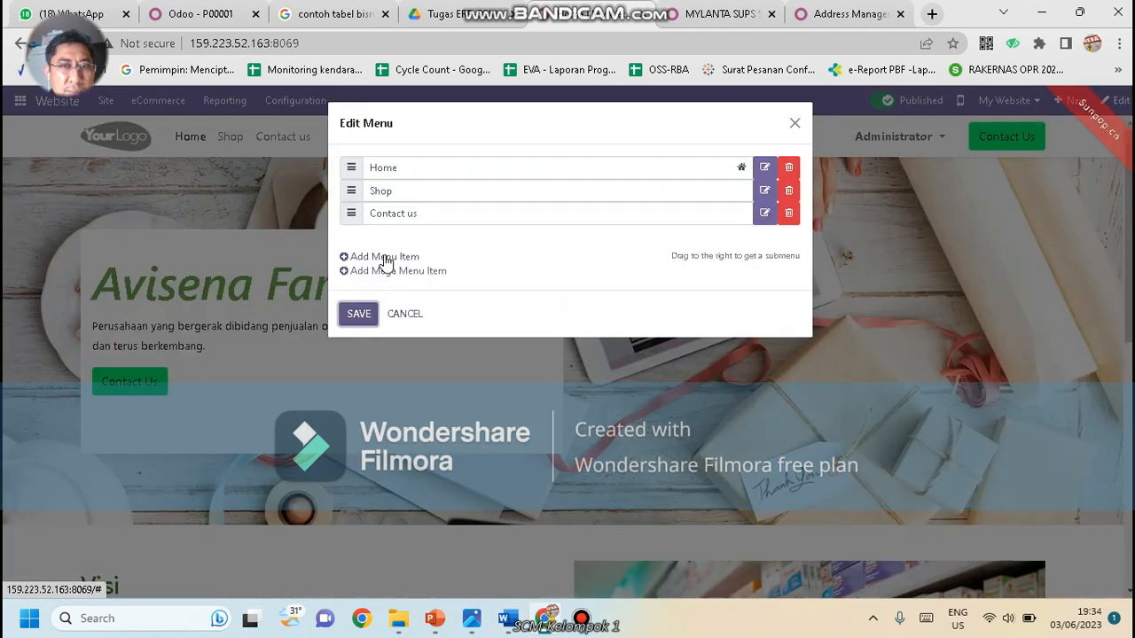
click(795, 125)
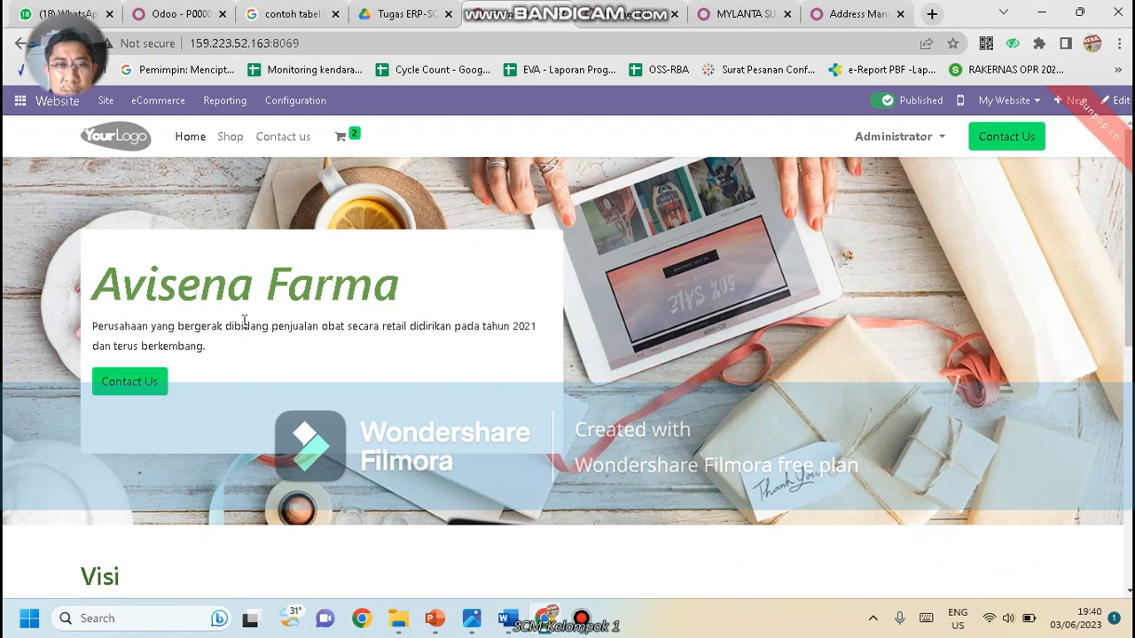
click(1119, 101)
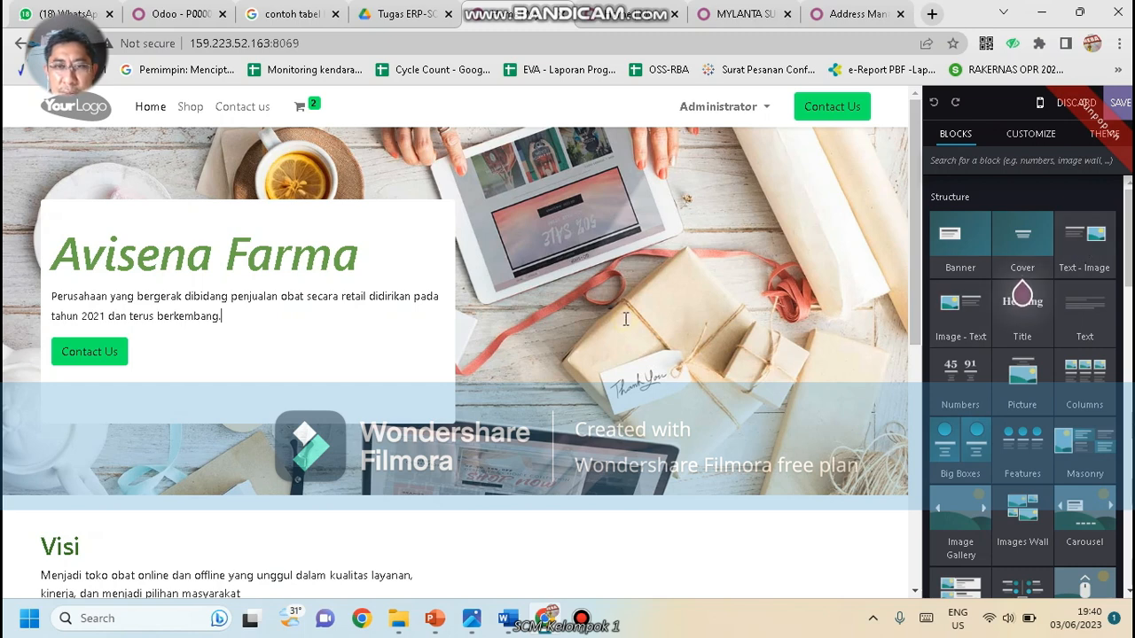
Select the homepage hero banner, check the Theme options, and return to the Blocks list
click(671, 319)
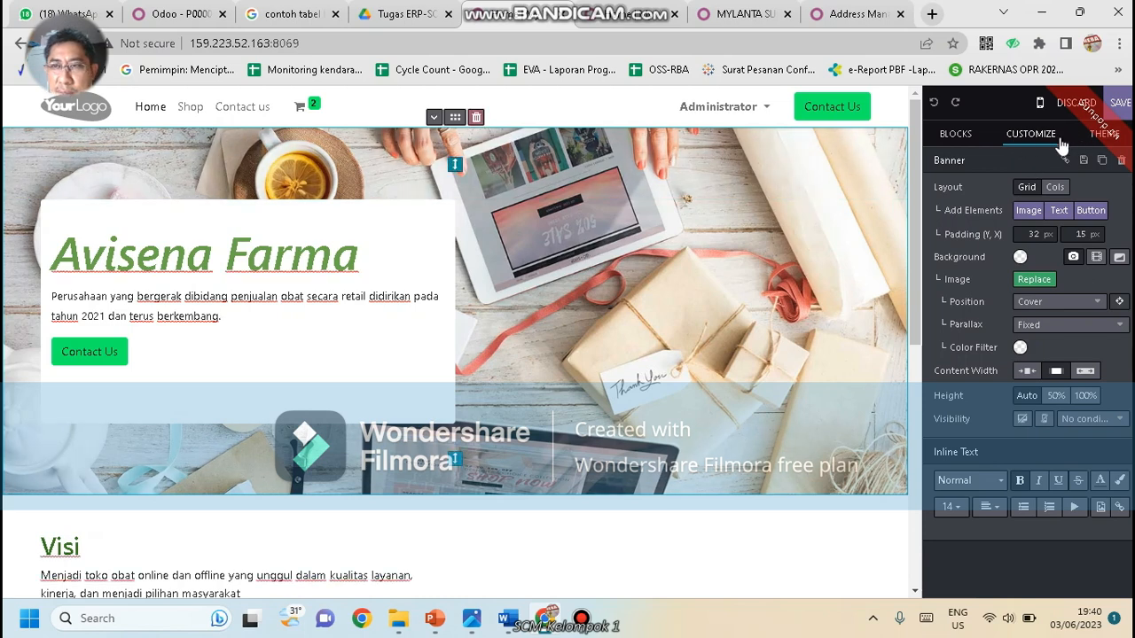
click(1098, 146)
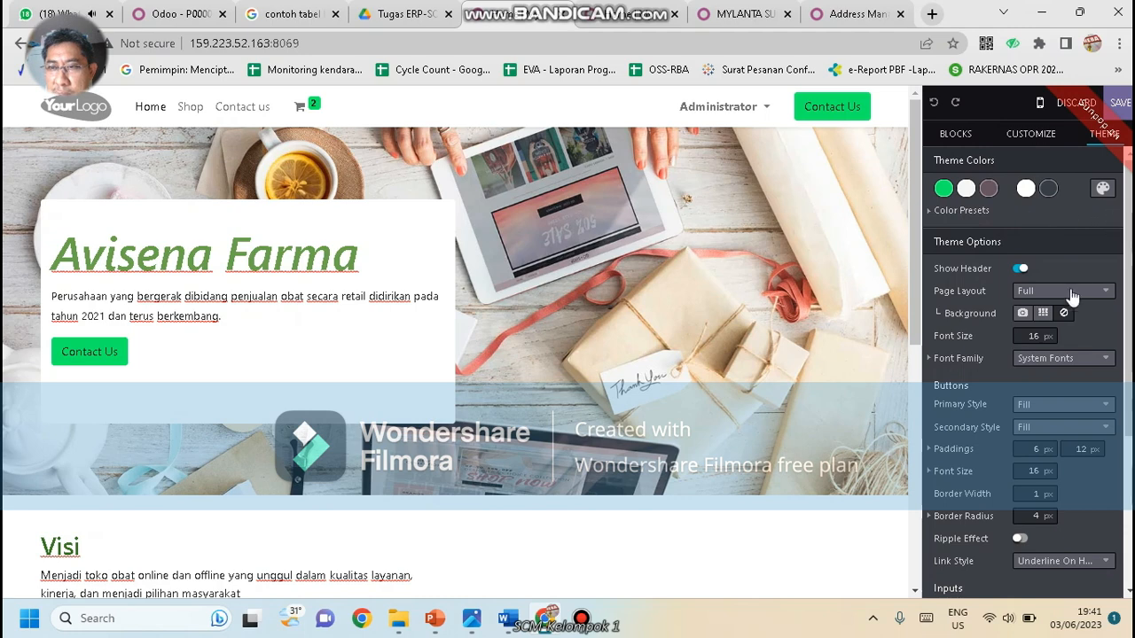
click(962, 135)
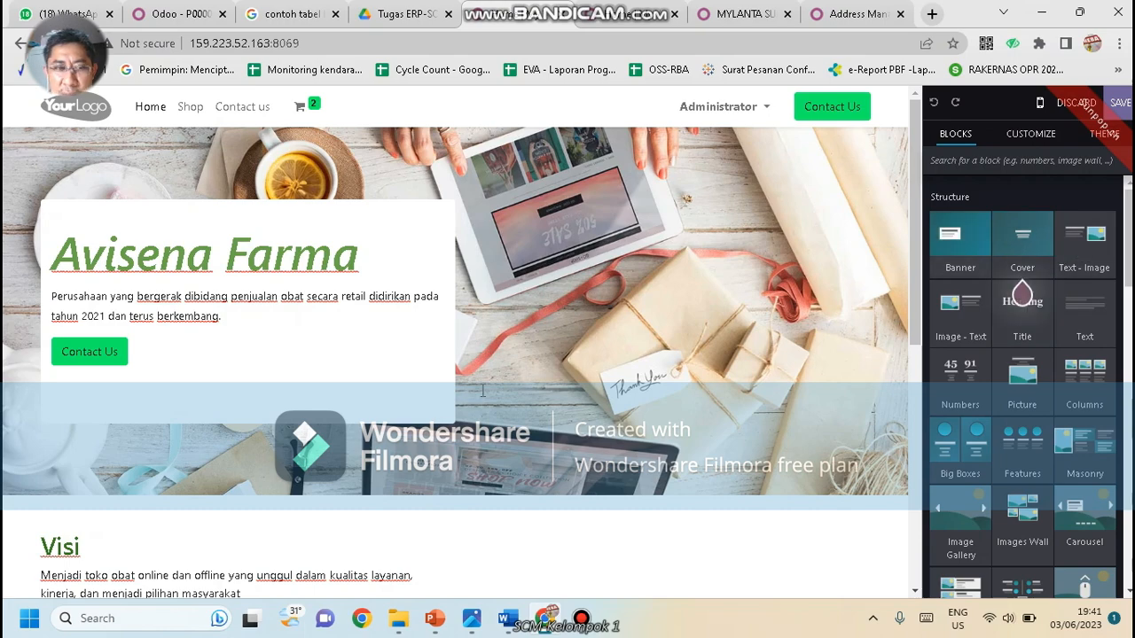
scroll(500, 378, down, 5)
scroll(499, 377, up, 5)
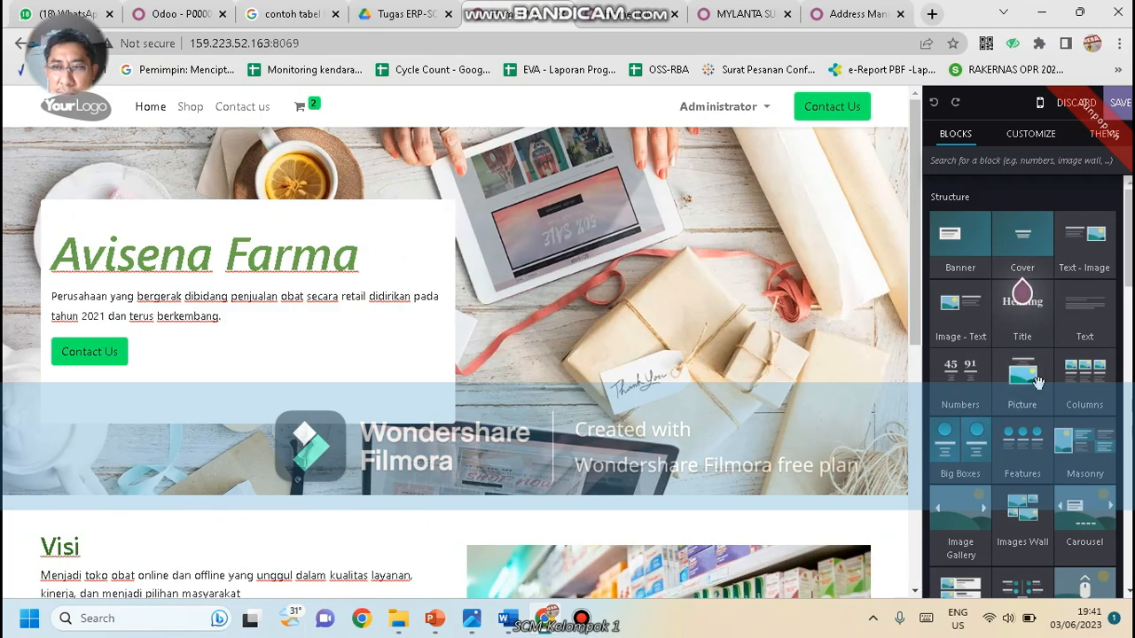
Drop a Picture block at the top of the homepage and title it 'Avisena Farma'
drag(1038, 382, 476, 148)
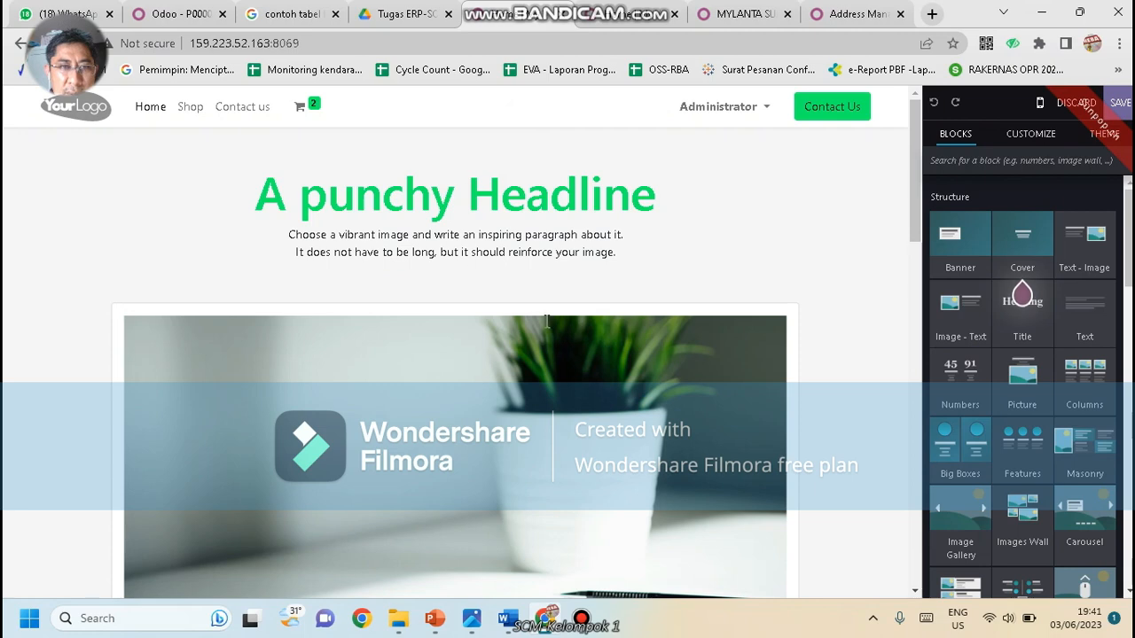
scroll(521, 310, down, 3)
scroll(521, 310, up, 3)
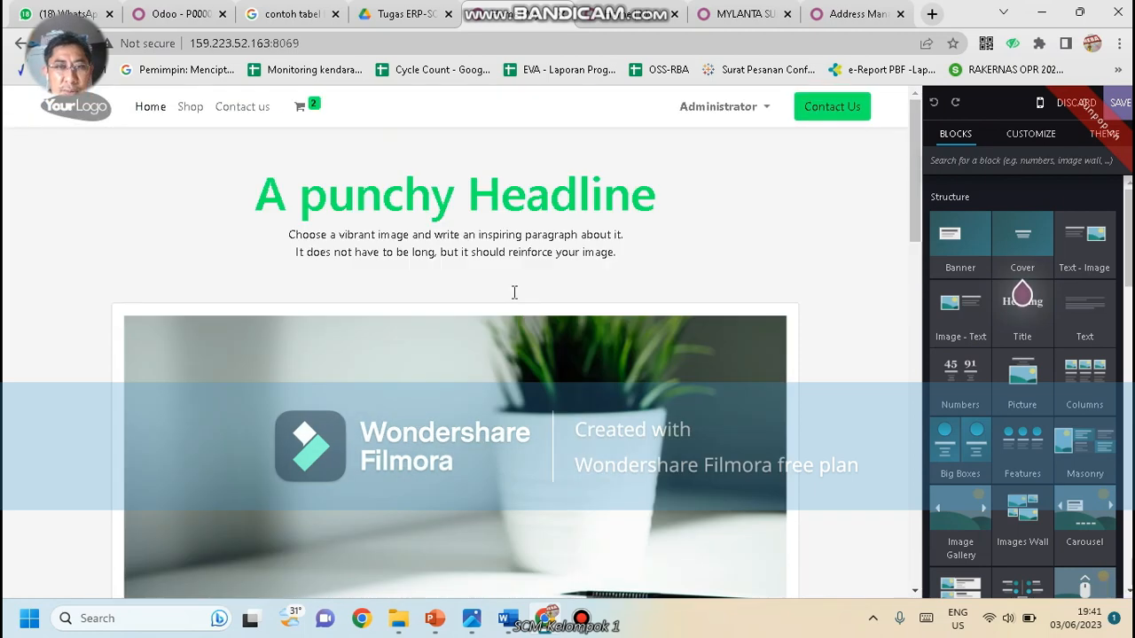
triple_click(487, 203)
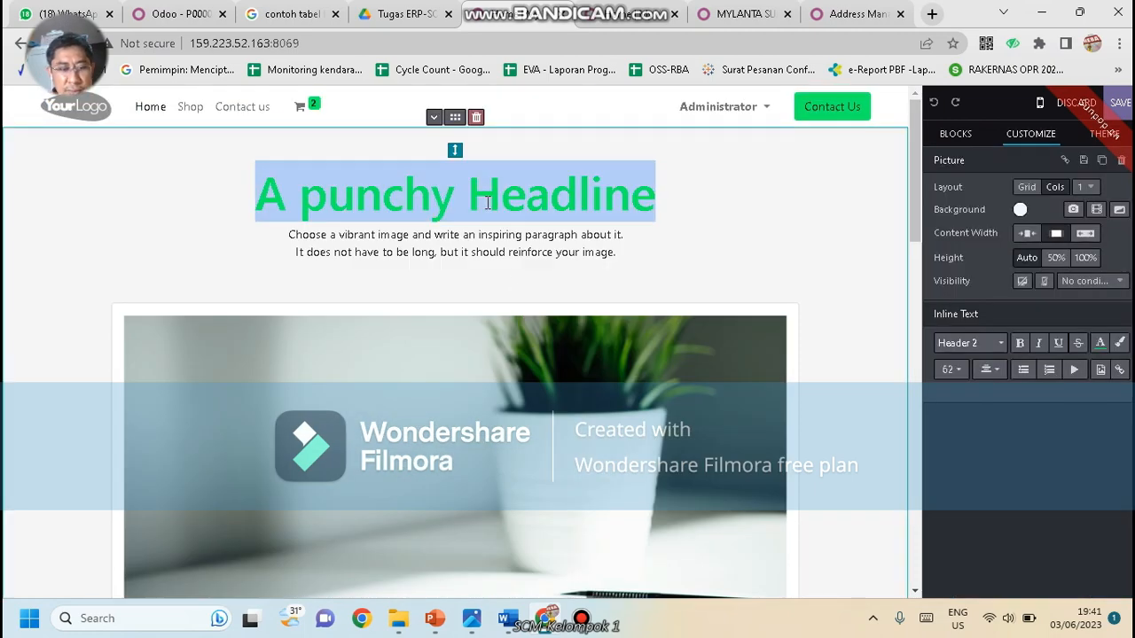
text(Avisena )
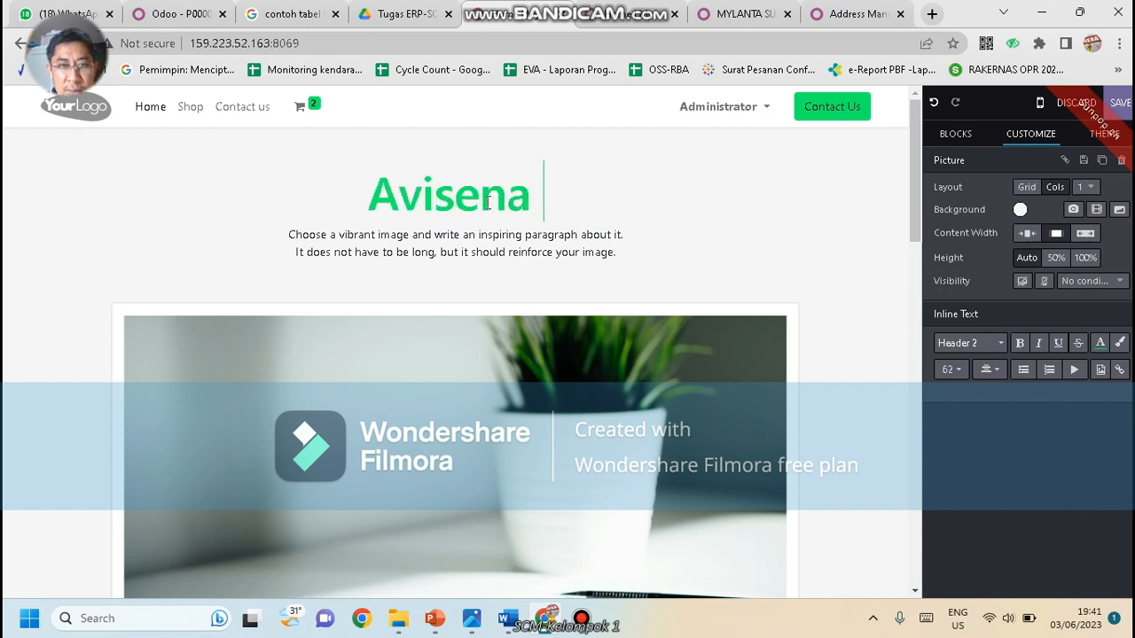
text(Farma)
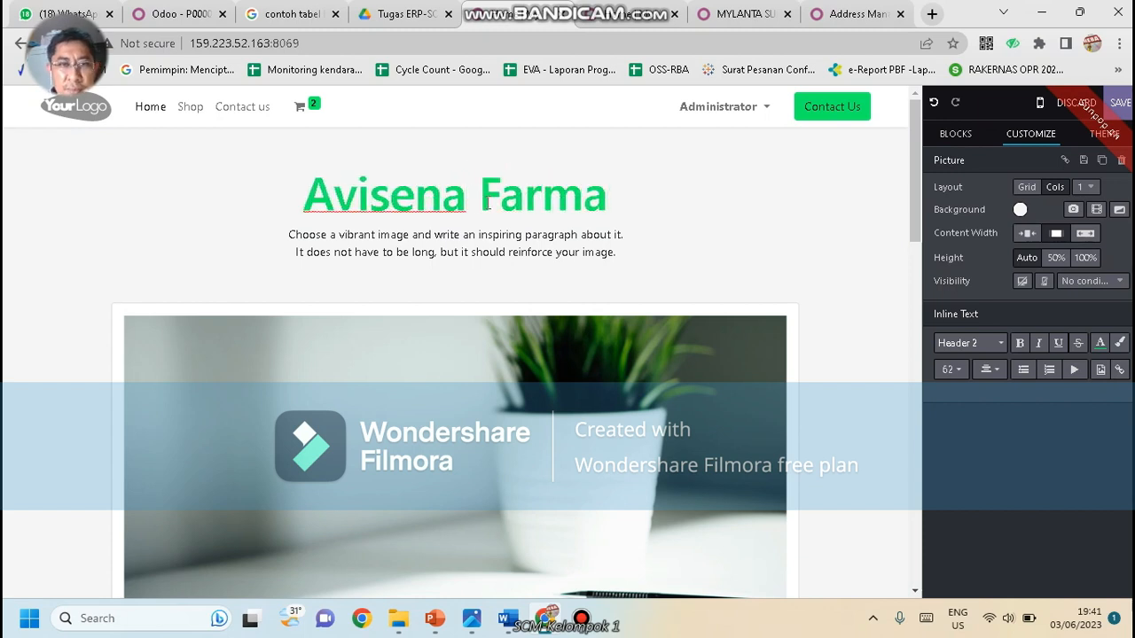
Replace the placeholder paragraph with the subtitle 'sahabat sehatku'
click(474, 233)
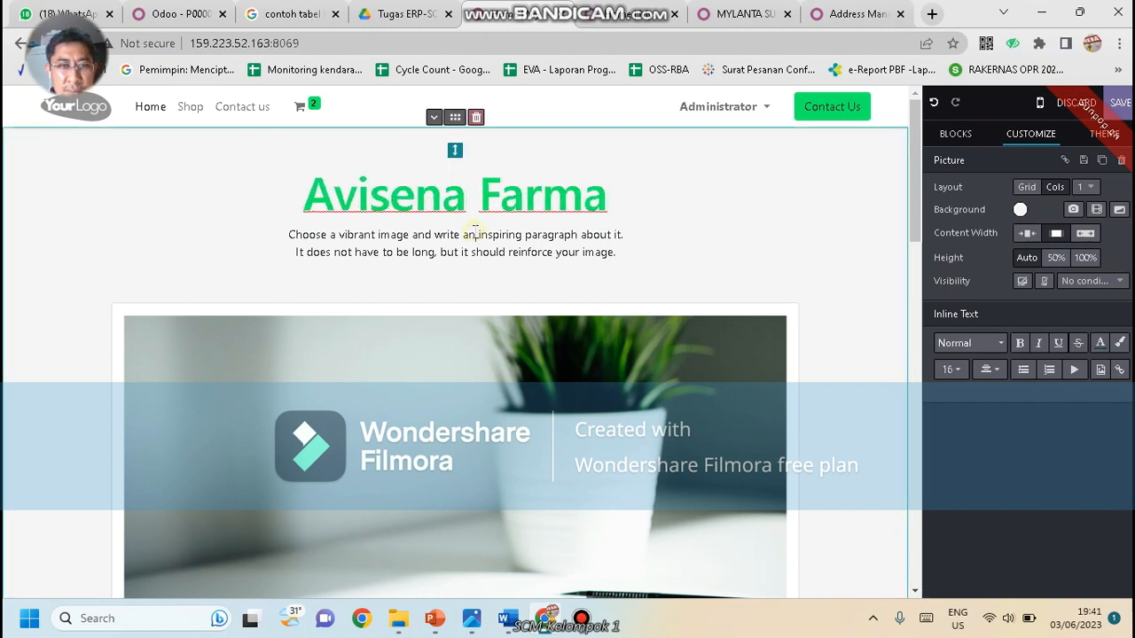
triple_click(476, 232)
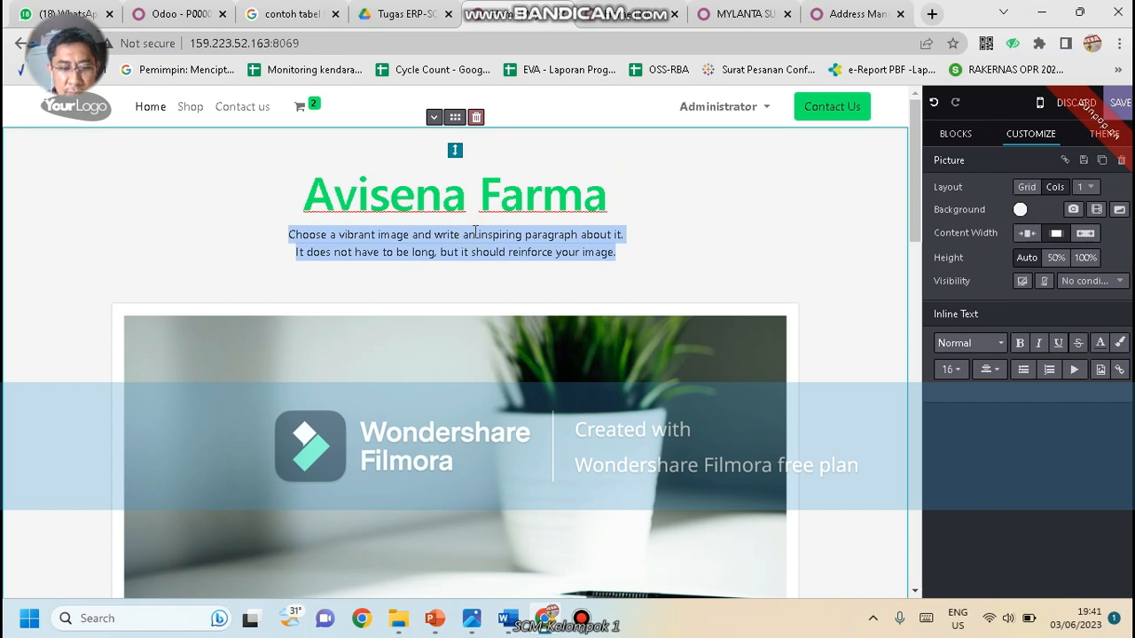
text(sahat)
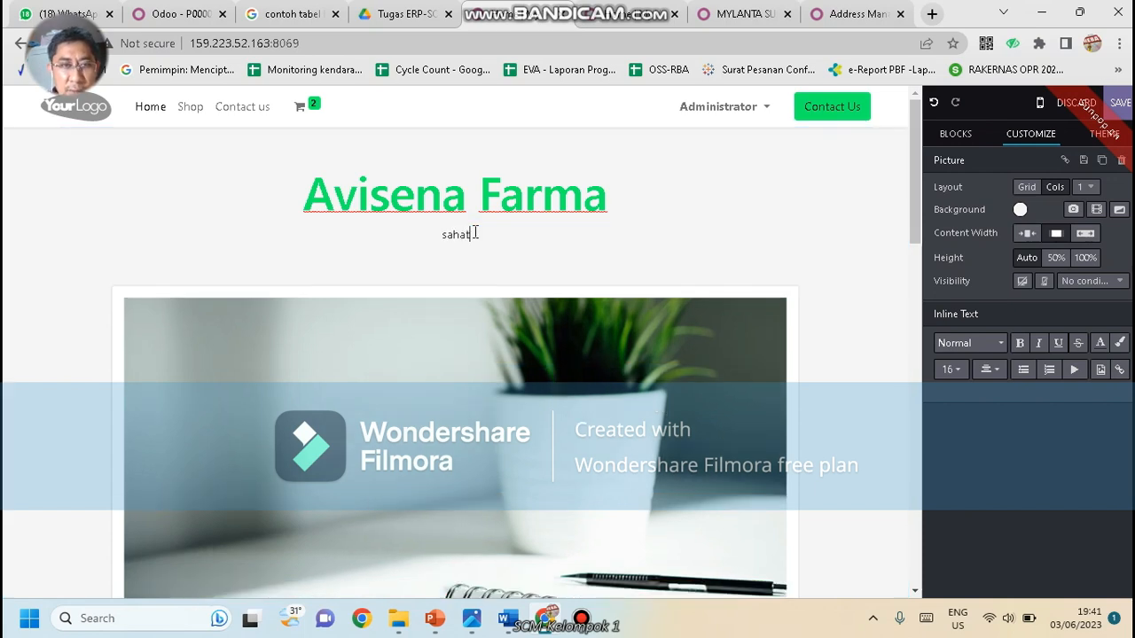
text( sehatku)
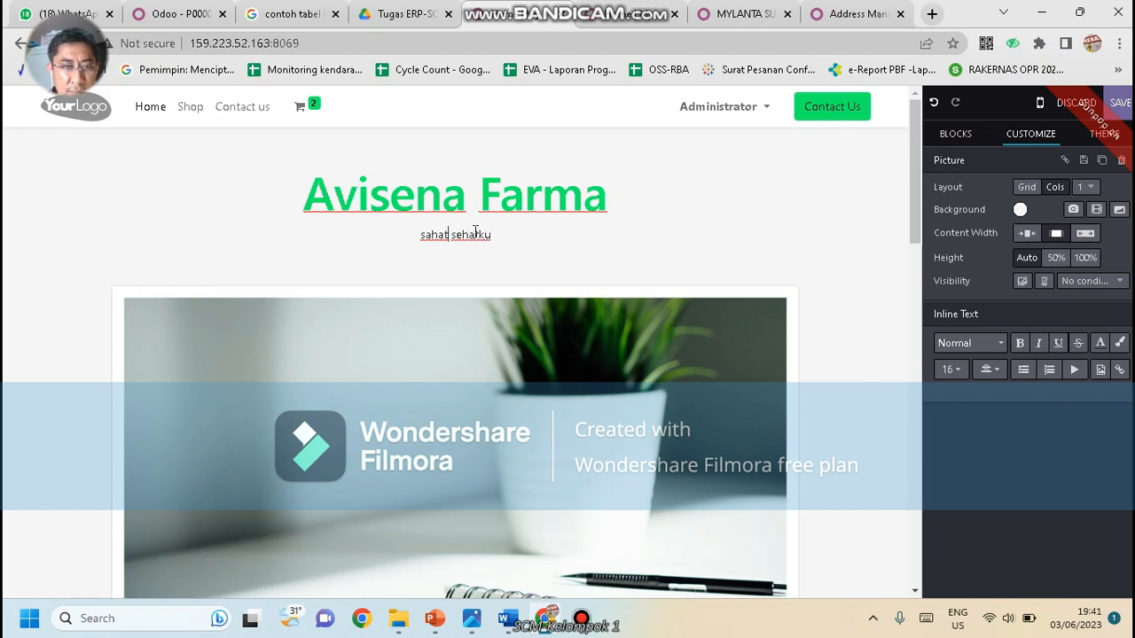
text(bat)
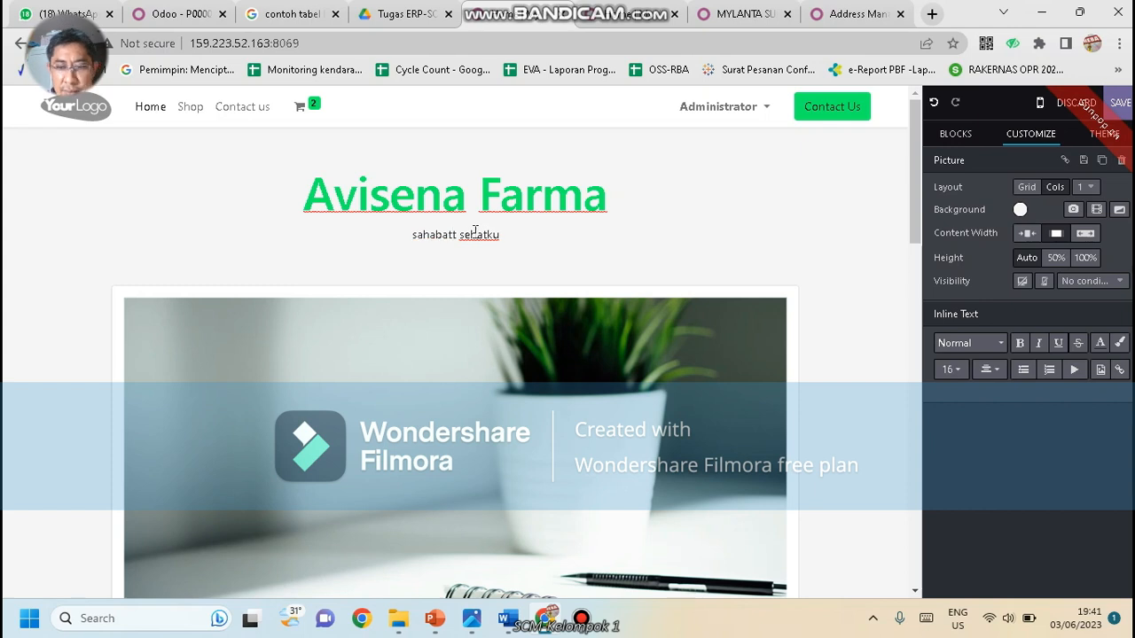
key(Delete)
key(ctrl+a)
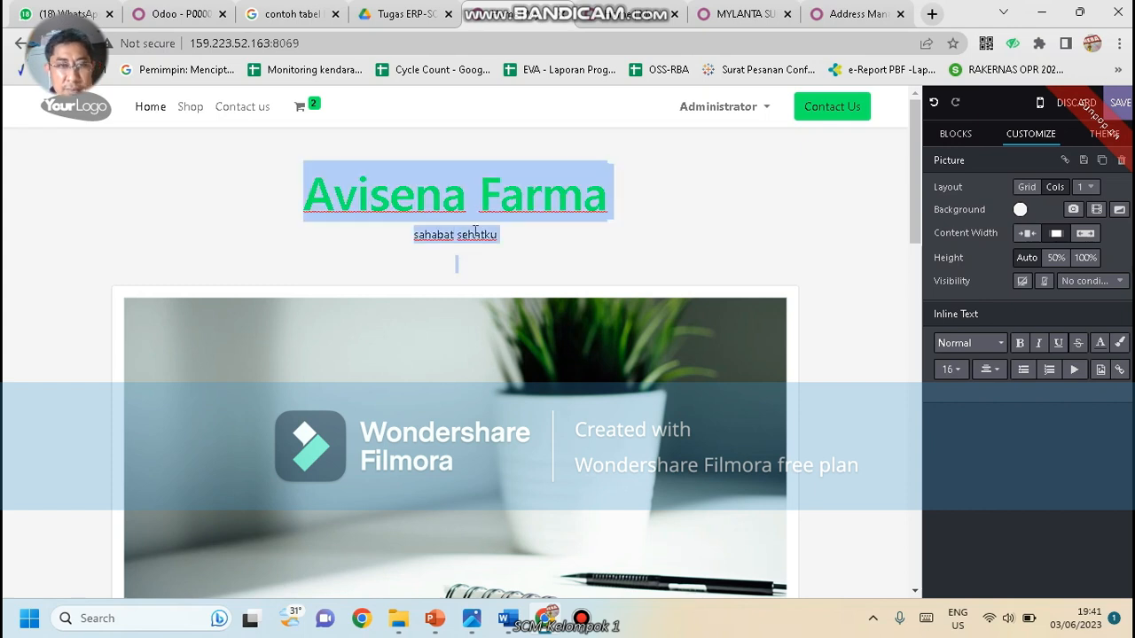
scroll(476, 232, down, 3)
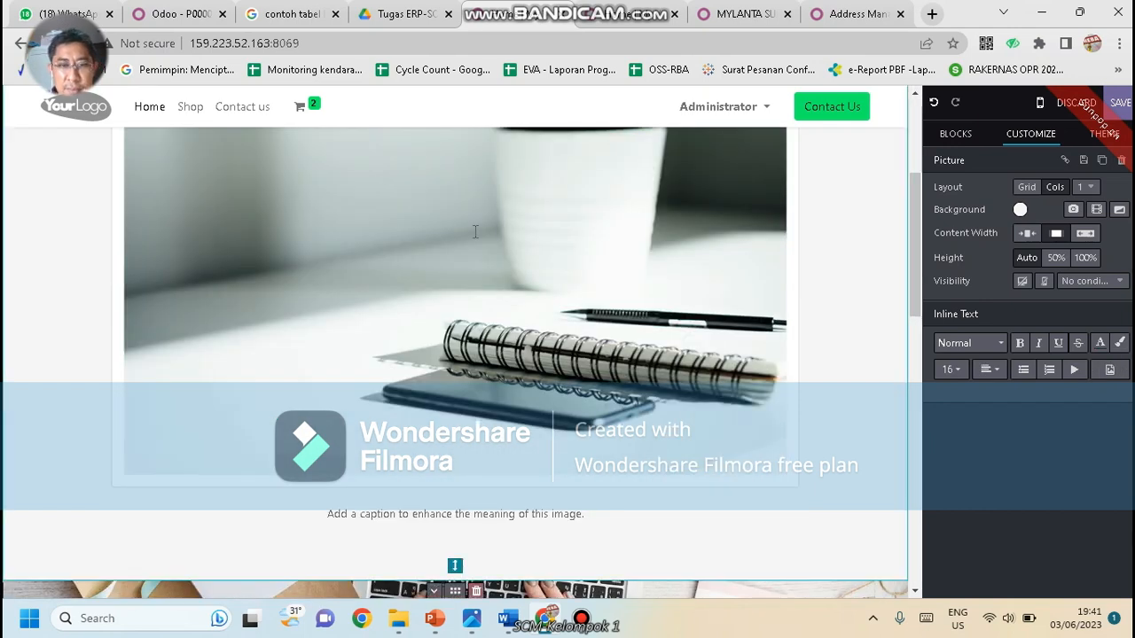
scroll(445, 252, up, 3)
click(443, 216)
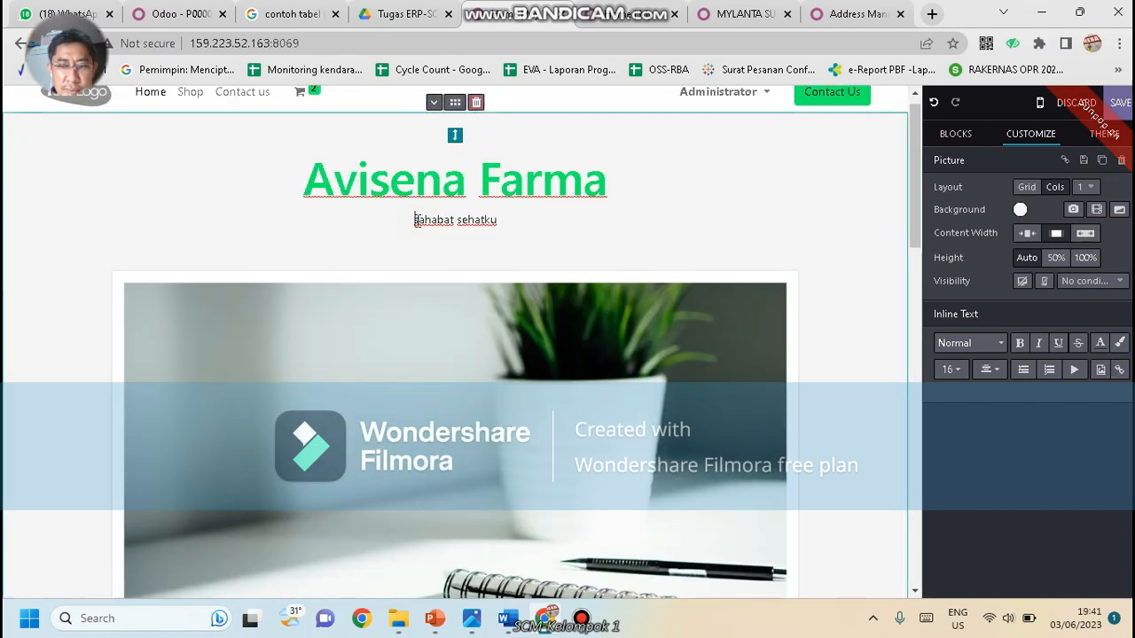
key(shift+Right)
key(shift+End)
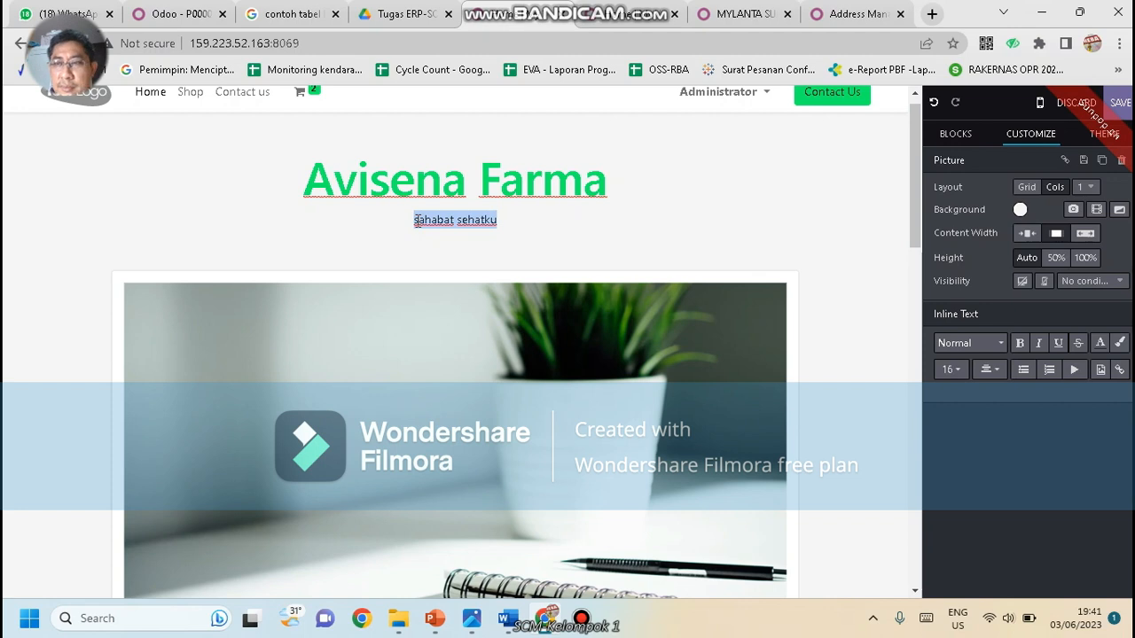
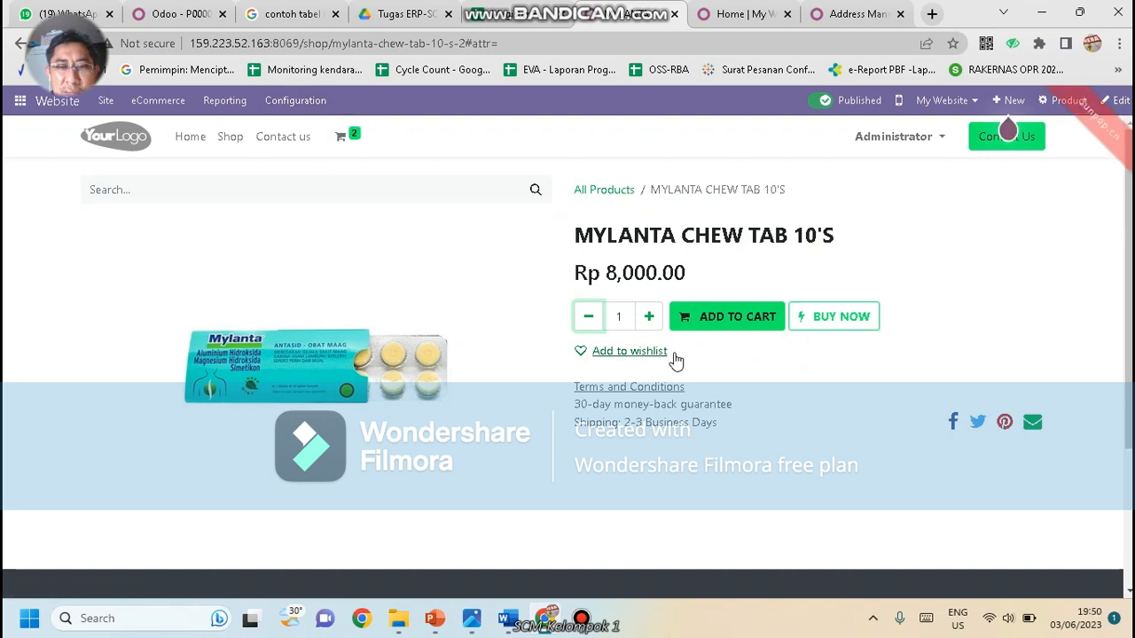
Add another MYLANTA CHEW TAB 10'S to the cart, bringing it to 3 items, then choose Buy Now
click(737, 319)
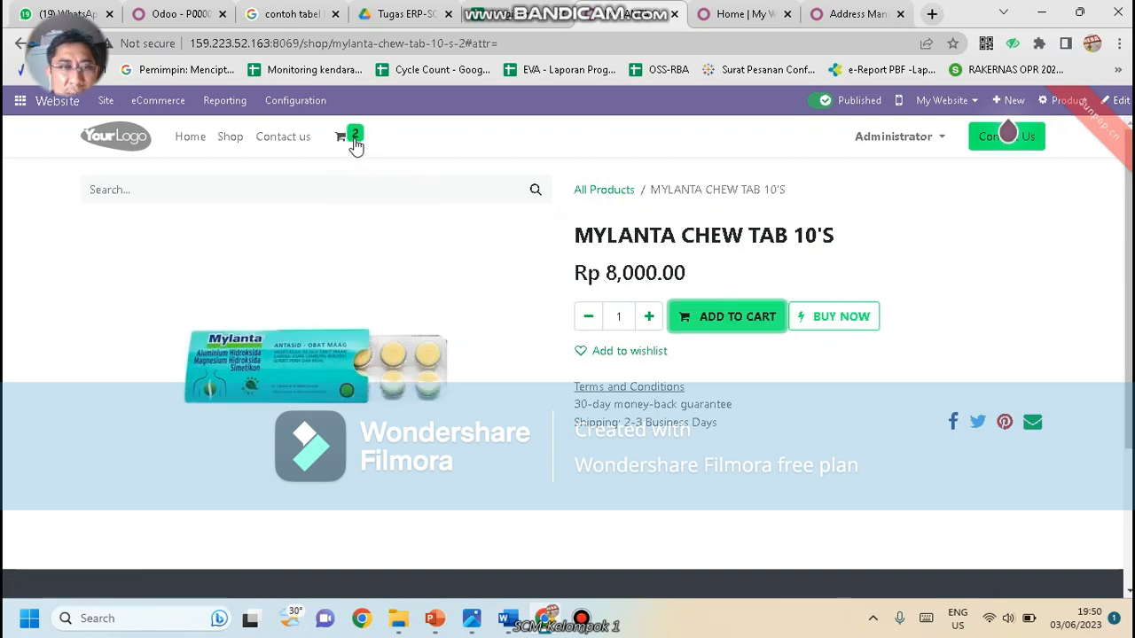
mouse_move(355, 143)
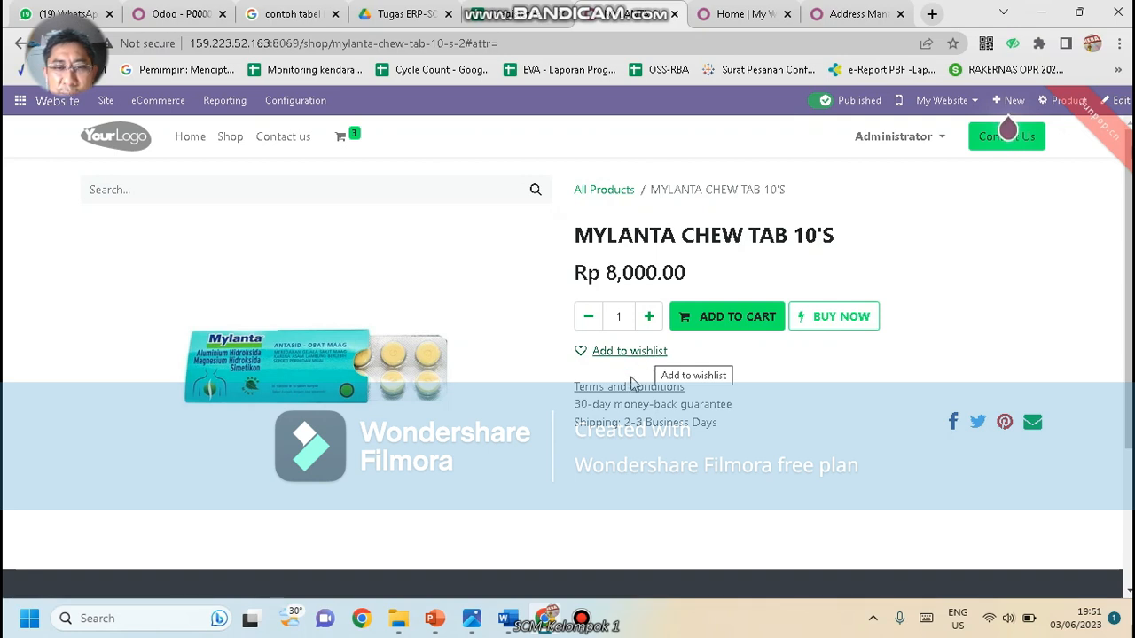
click(834, 325)
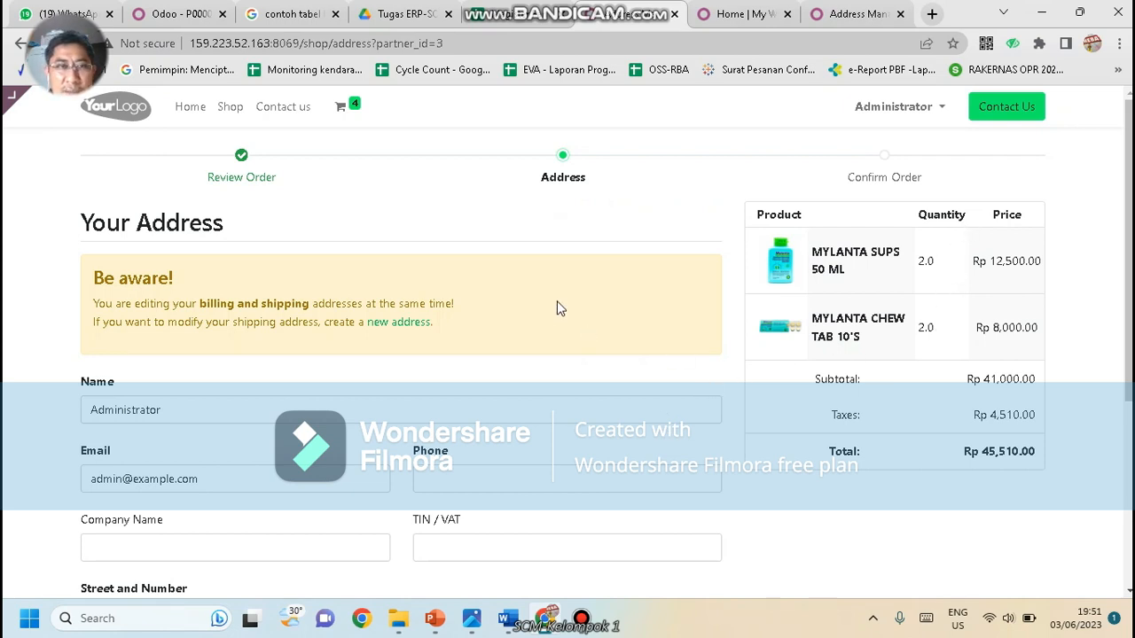
Submit the checkout address form with Next, which is rejected for empty required fields
scroll(374, 374, down, 1)
scroll(373, 374, up, 1)
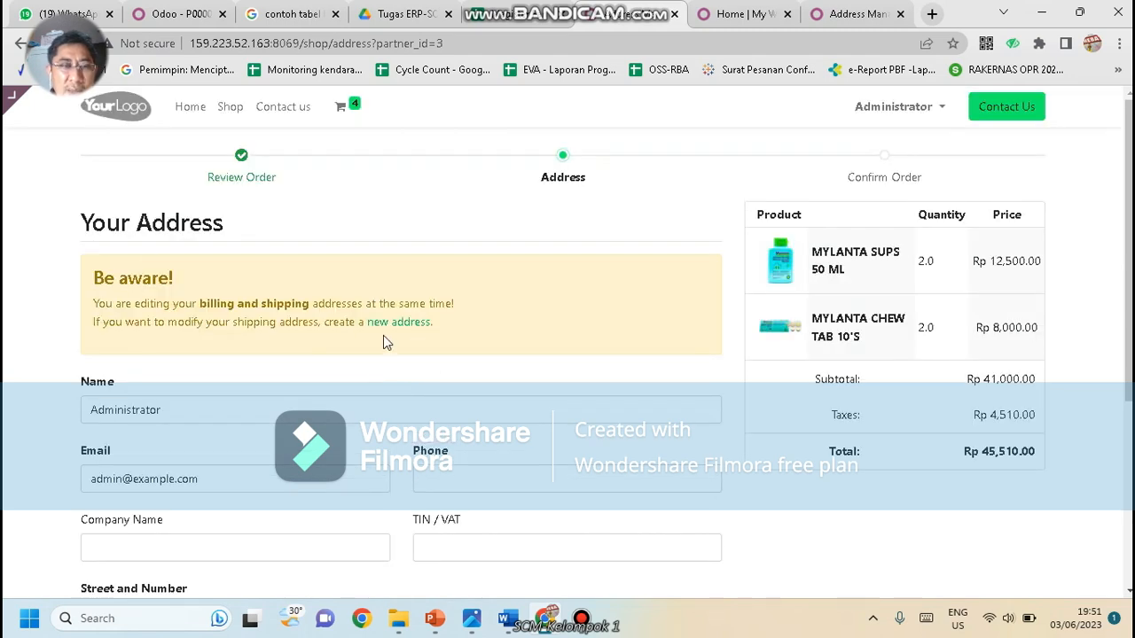
scroll(384, 337, down, 1)
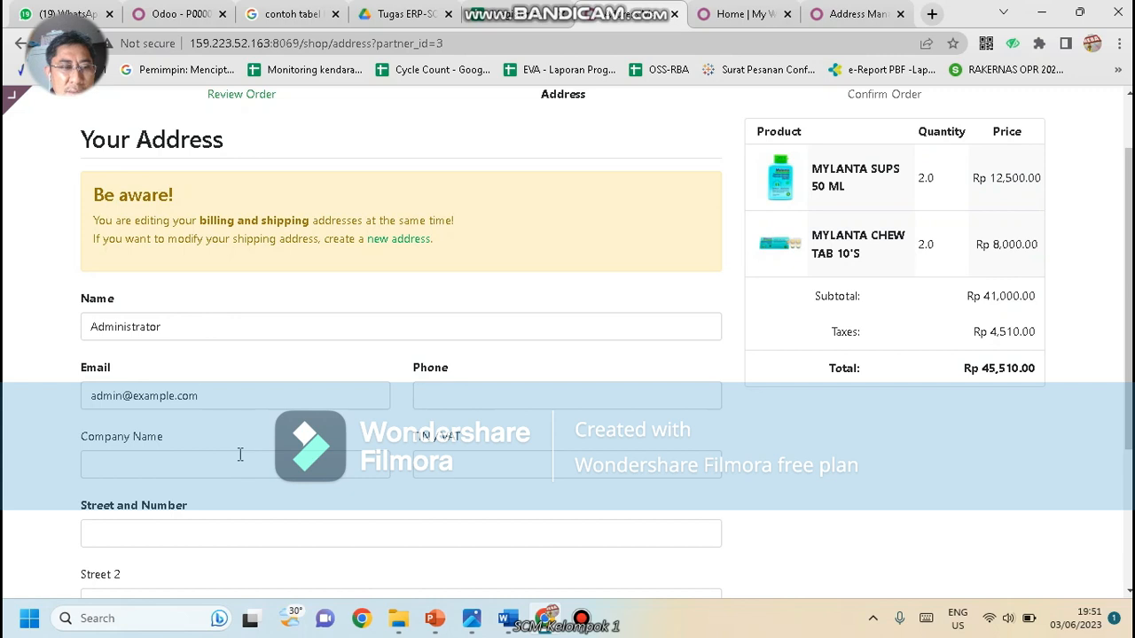
scroll(240, 455, down, 1)
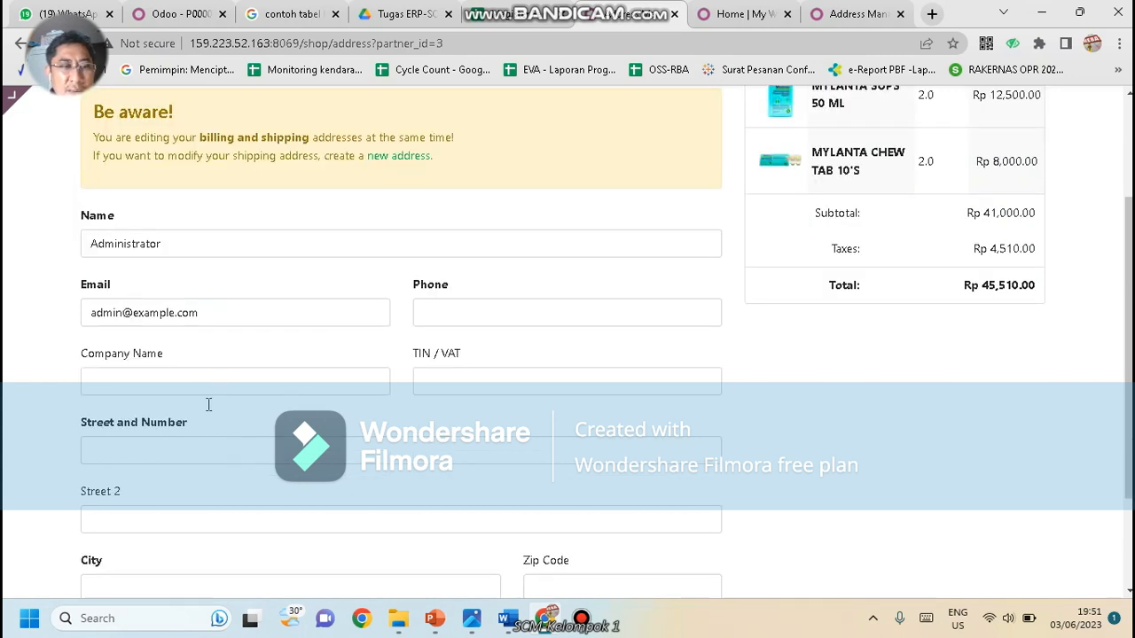
scroll(225, 438, down, 2)
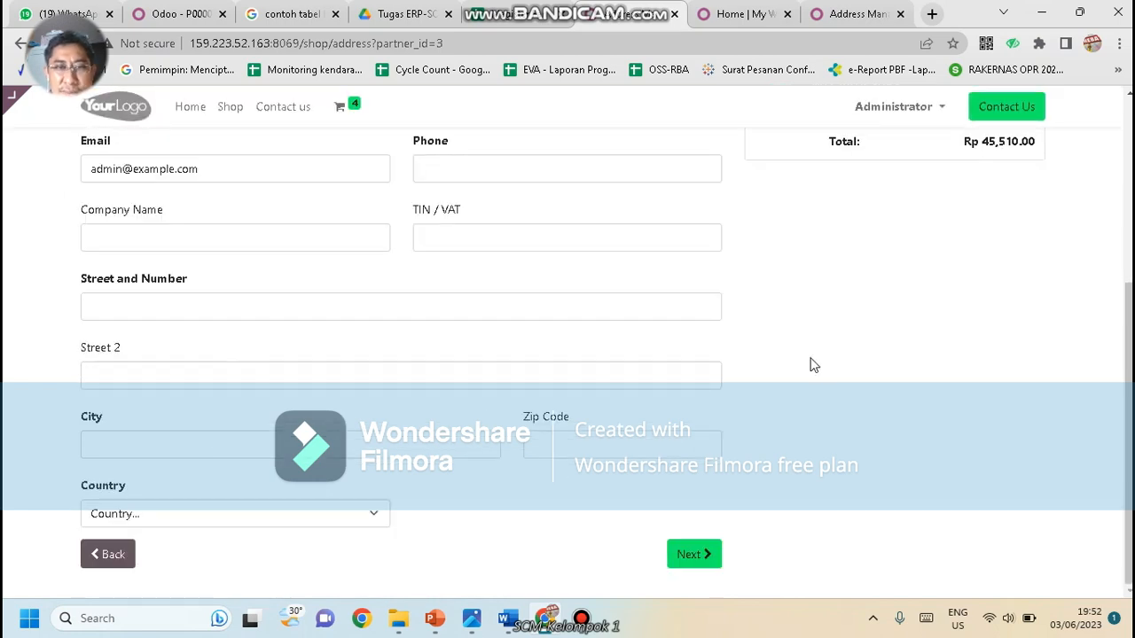
click(691, 555)
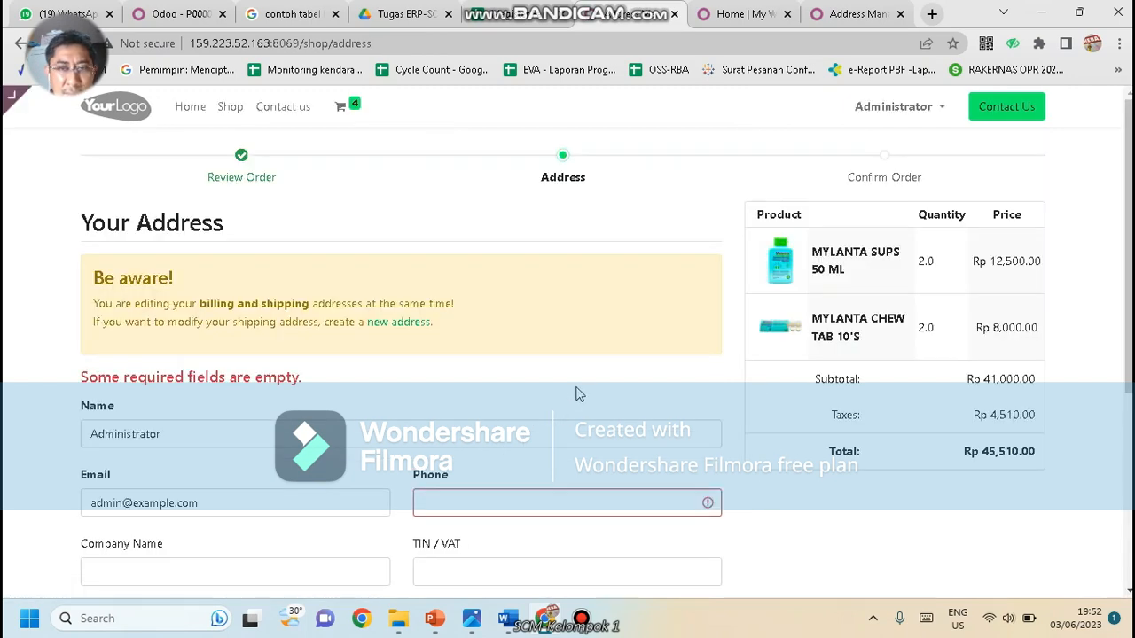
scroll(577, 395, down, 1)
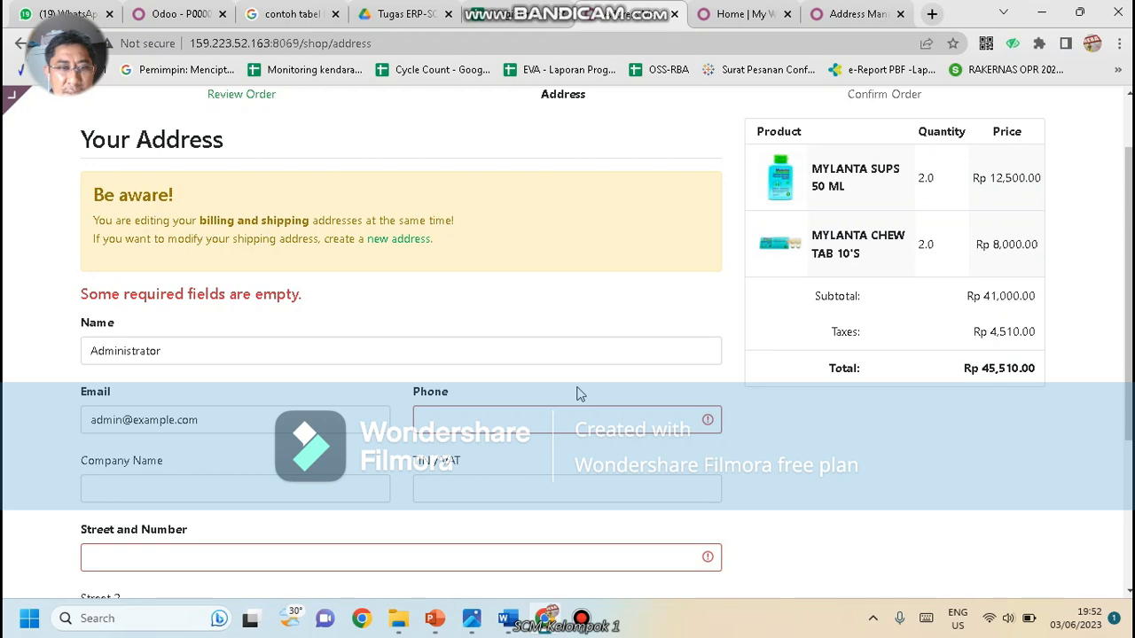
scroll(324, 374, down, 1)
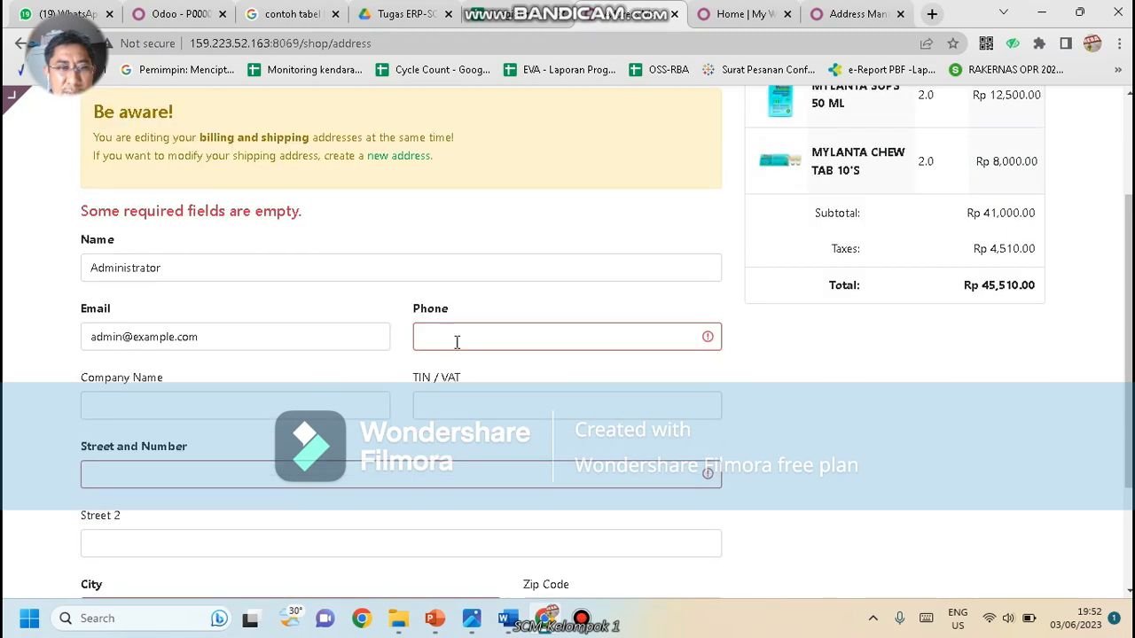
scroll(410, 404, down, 2)
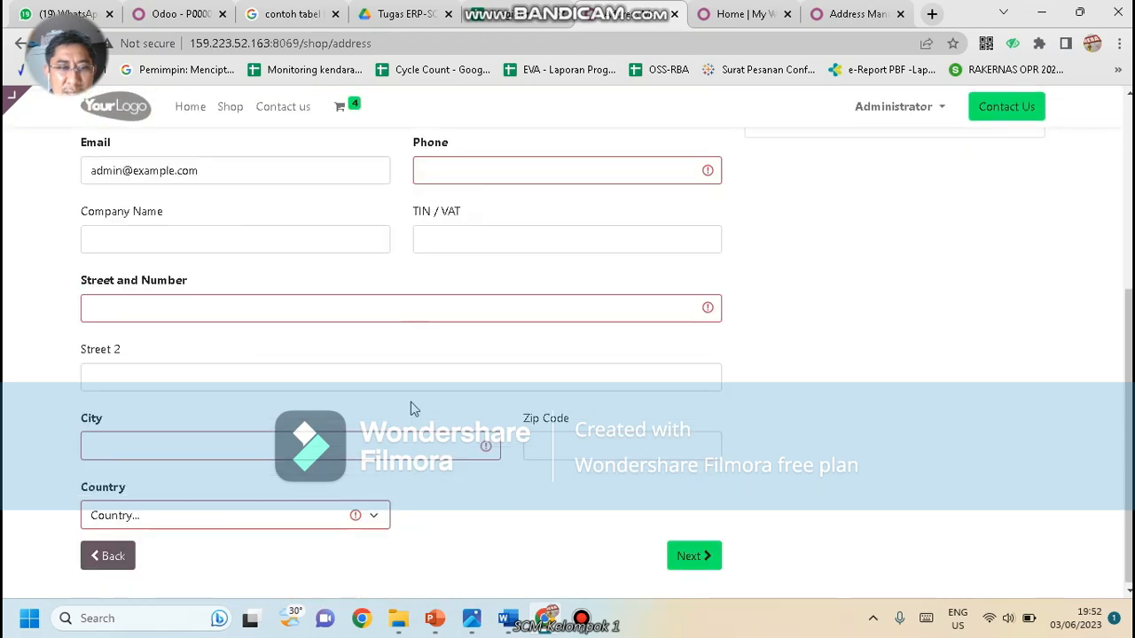
scroll(248, 415, up, 2)
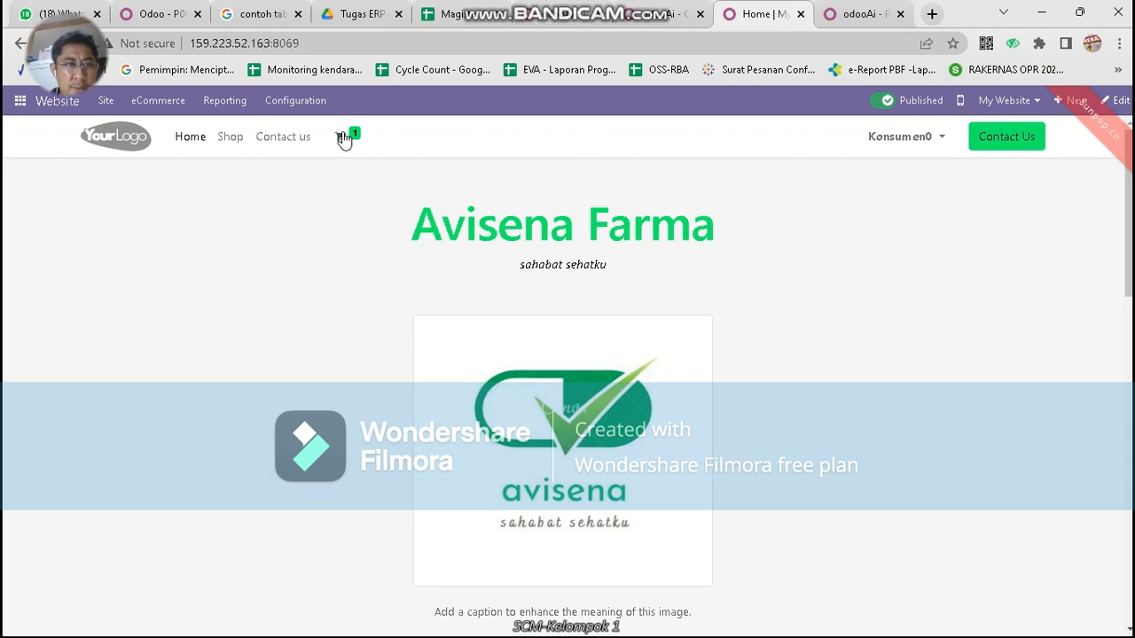
Start a new order from eCommerce > Orders and set the customer
mouse_move(344, 148)
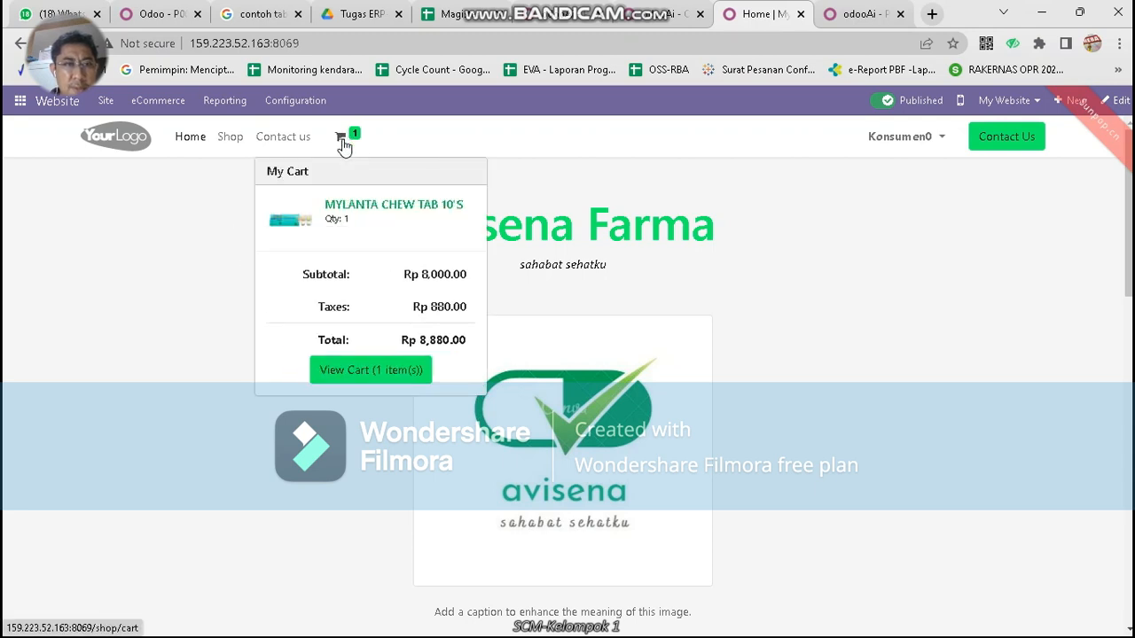
click(154, 100)
click(160, 149)
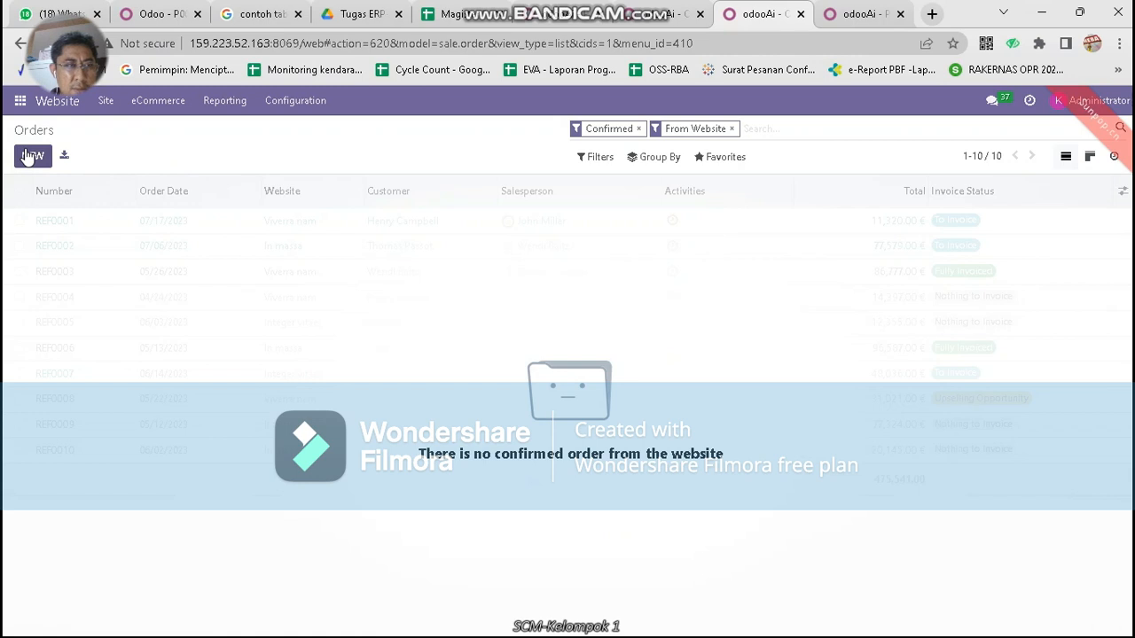
click(30, 156)
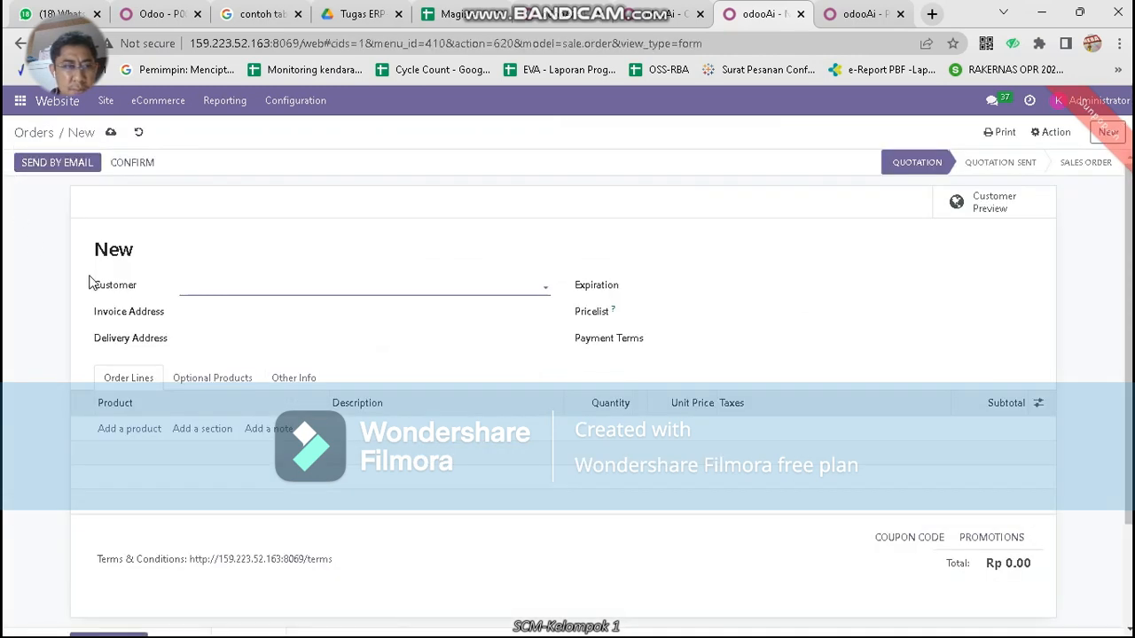
click(199, 289)
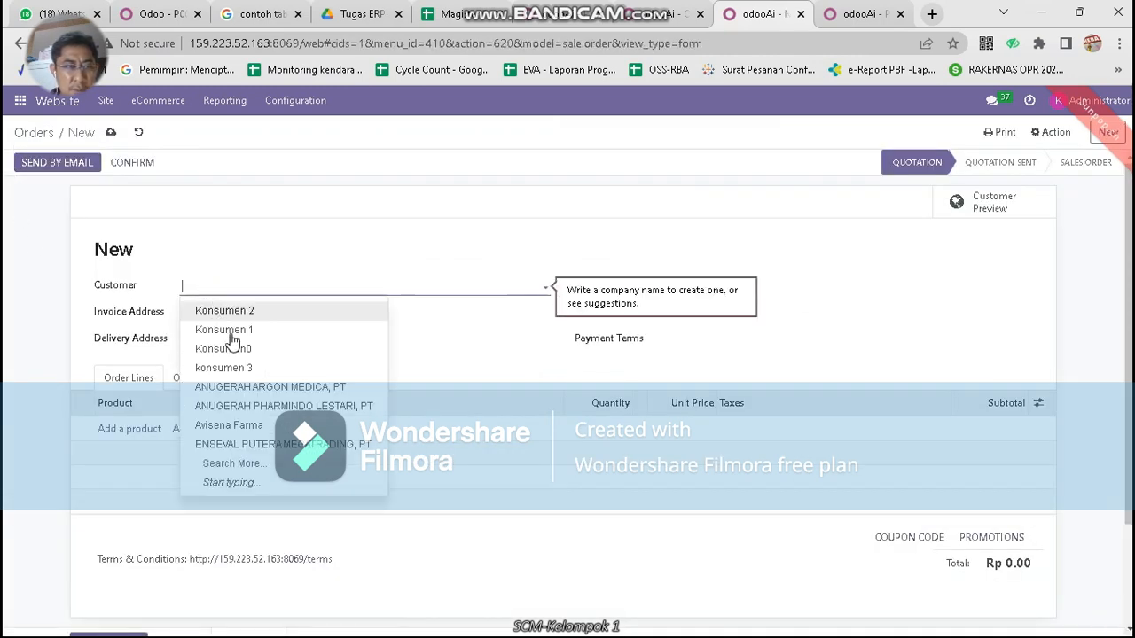
click(229, 359)
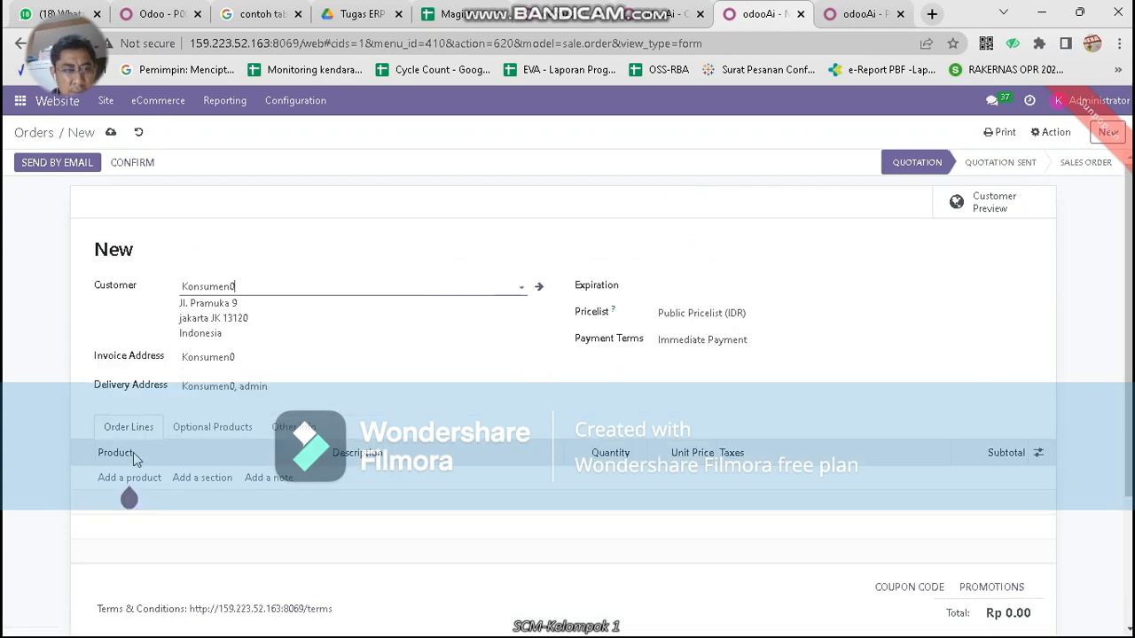
Add one MYLANTA CHEW TAB 10'S at 8,000.00 and prepare to email the quotation
click(131, 478)
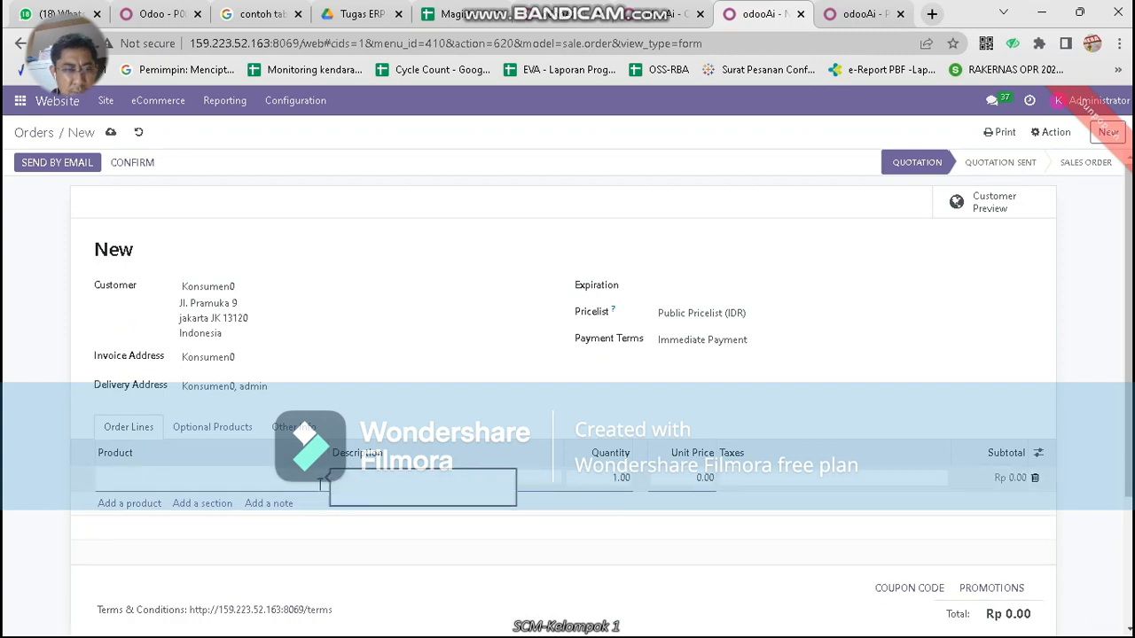
click(321, 480)
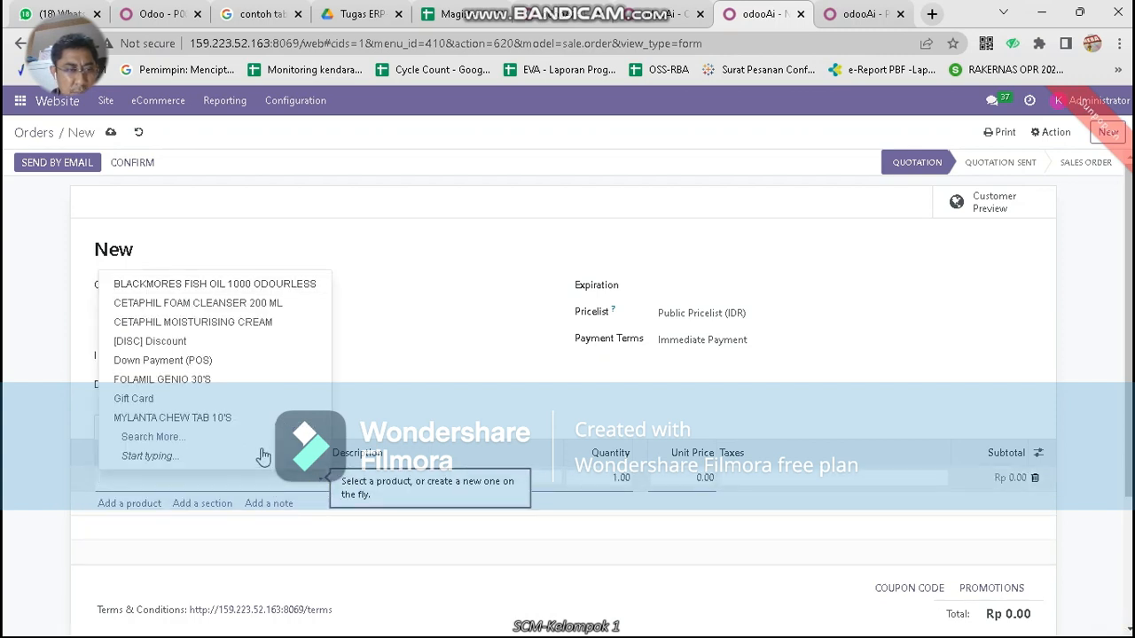
click(232, 422)
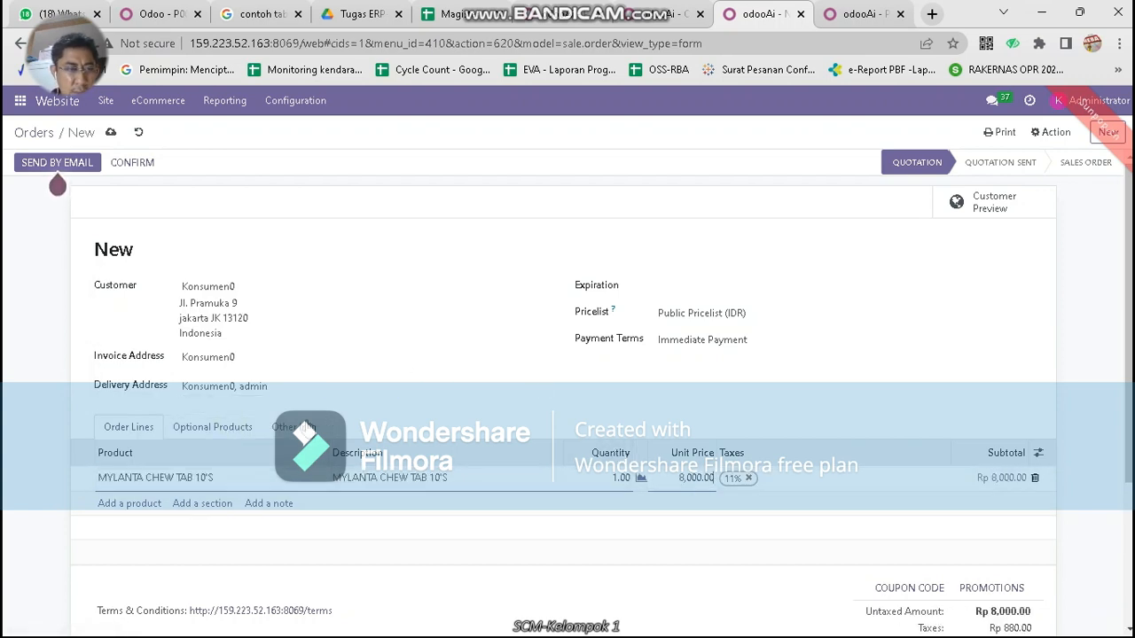
click(234, 429)
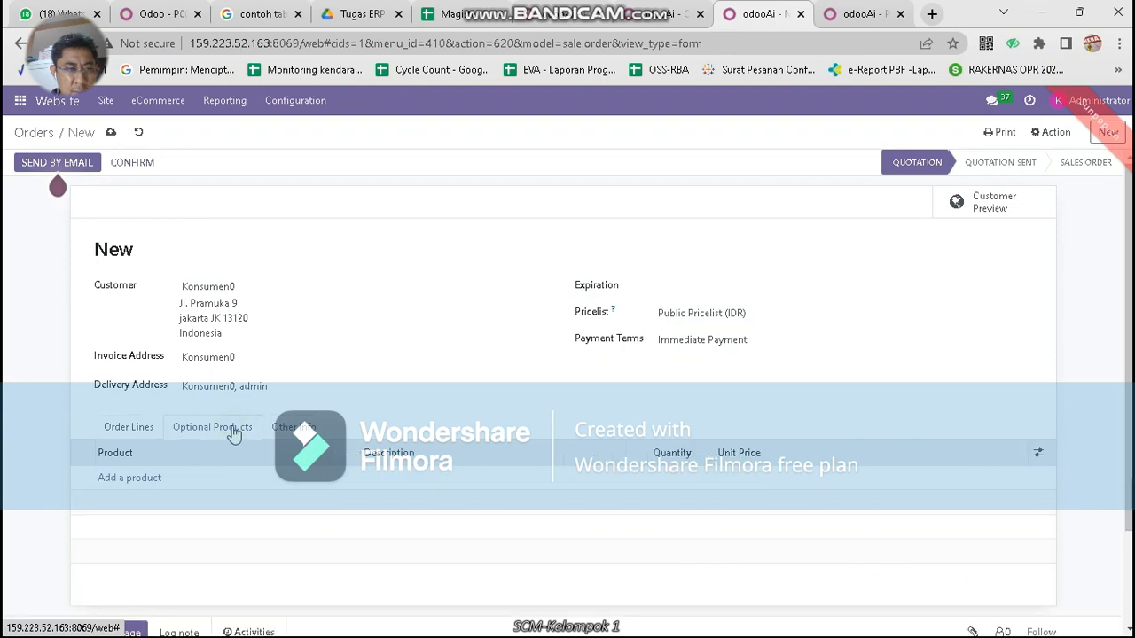
click(139, 429)
scroll(559, 387, down, 2)
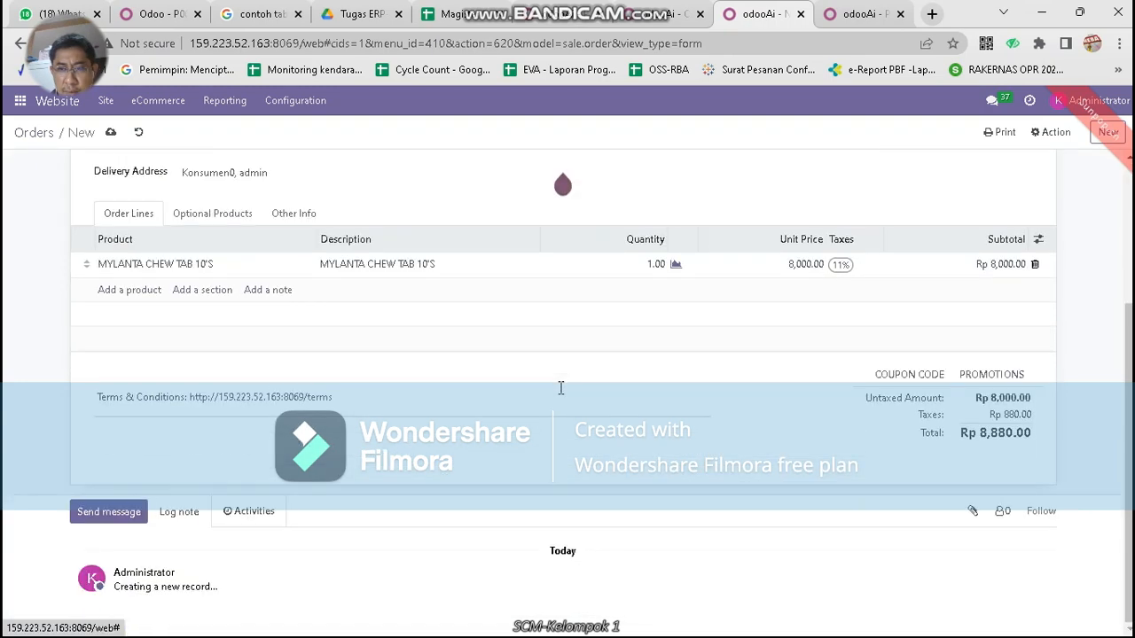
scroll(561, 390, up, 2)
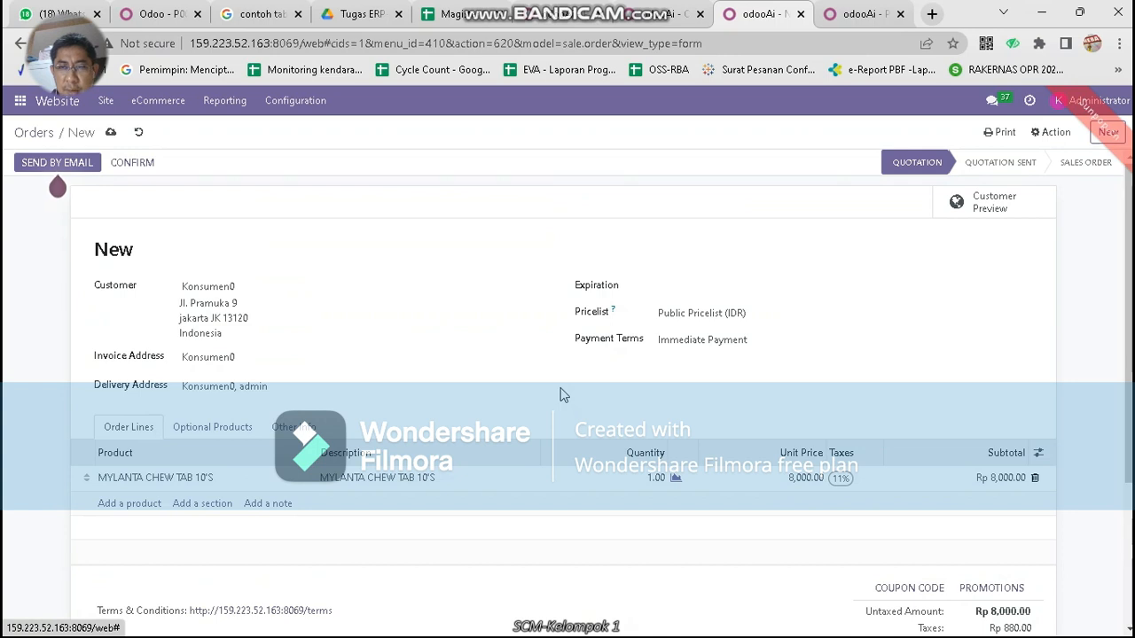
click(48, 167)
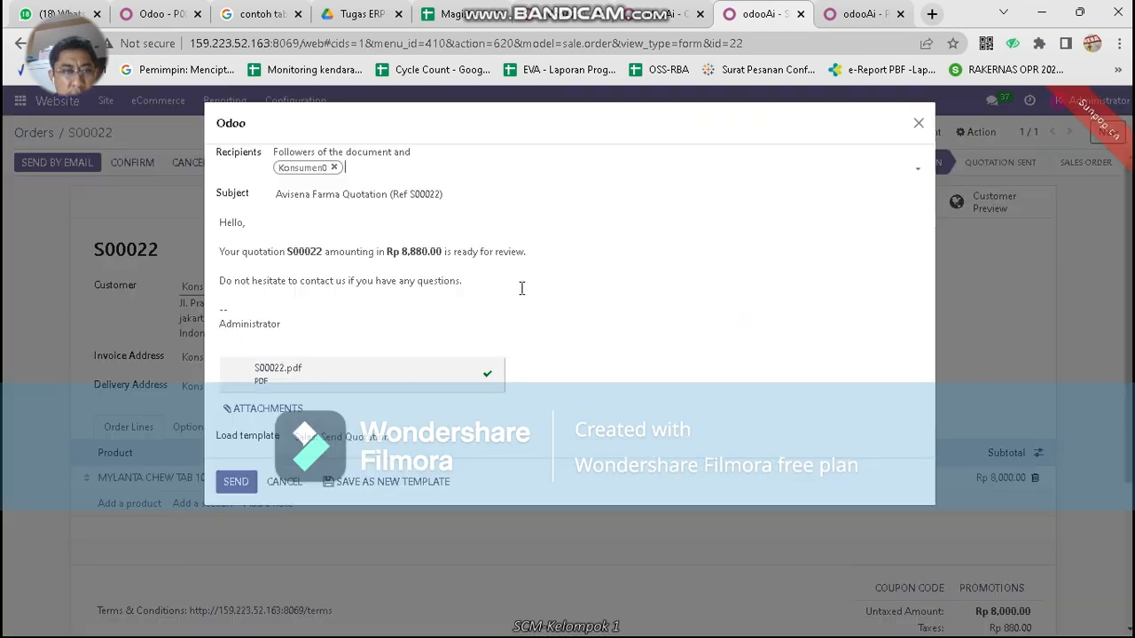
Email quotation S00022, confirm it as a sales order, and begin invoicing
click(248, 482)
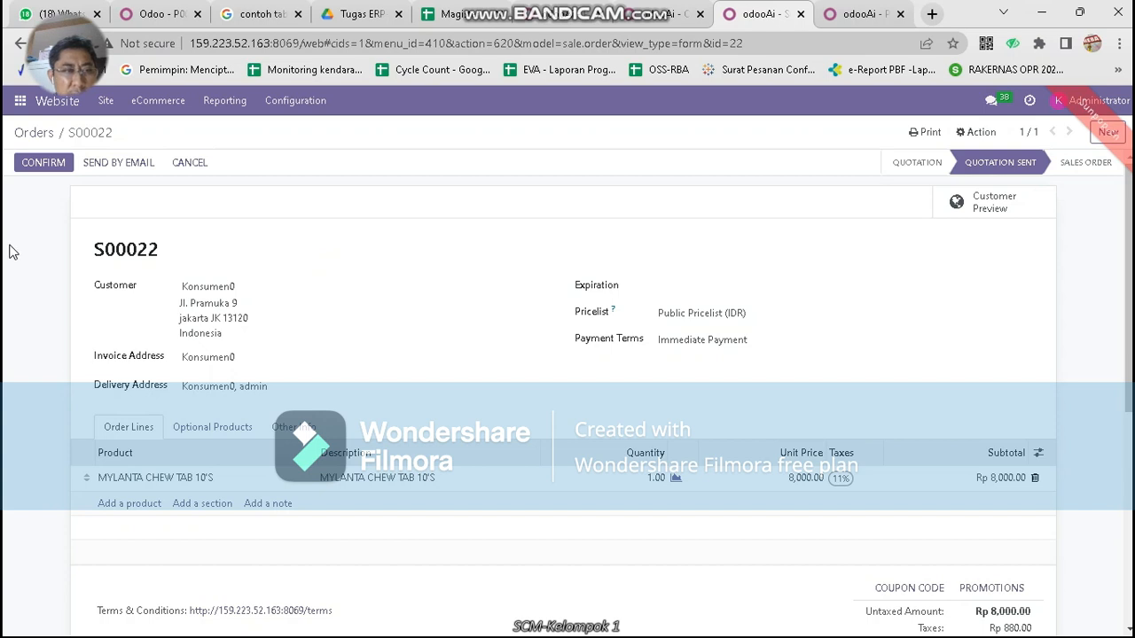
click(34, 167)
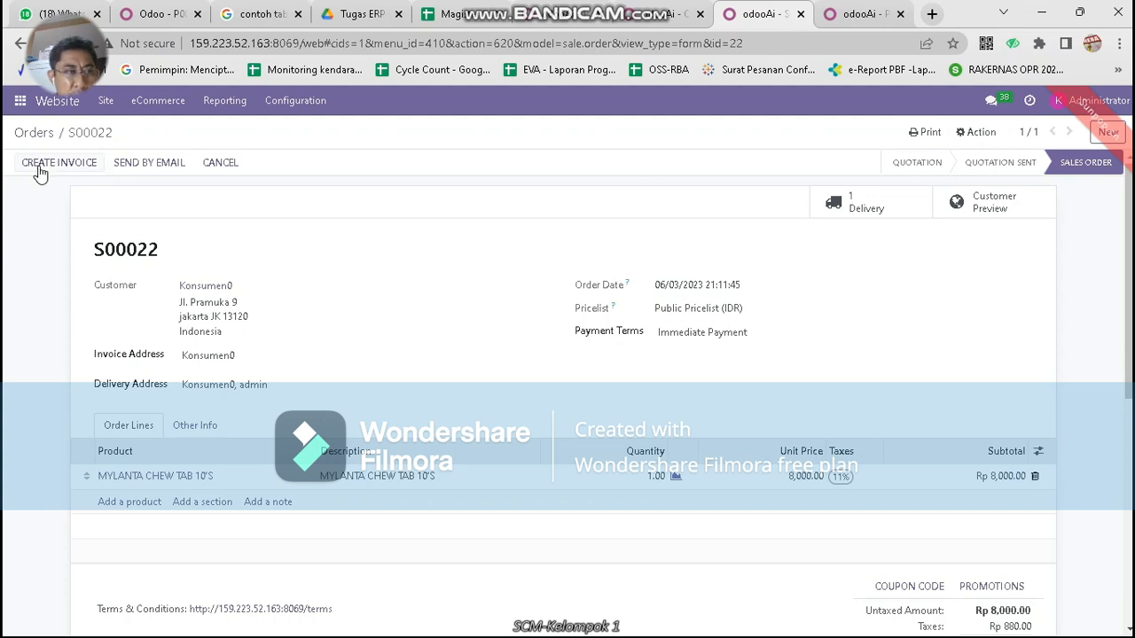
click(39, 169)
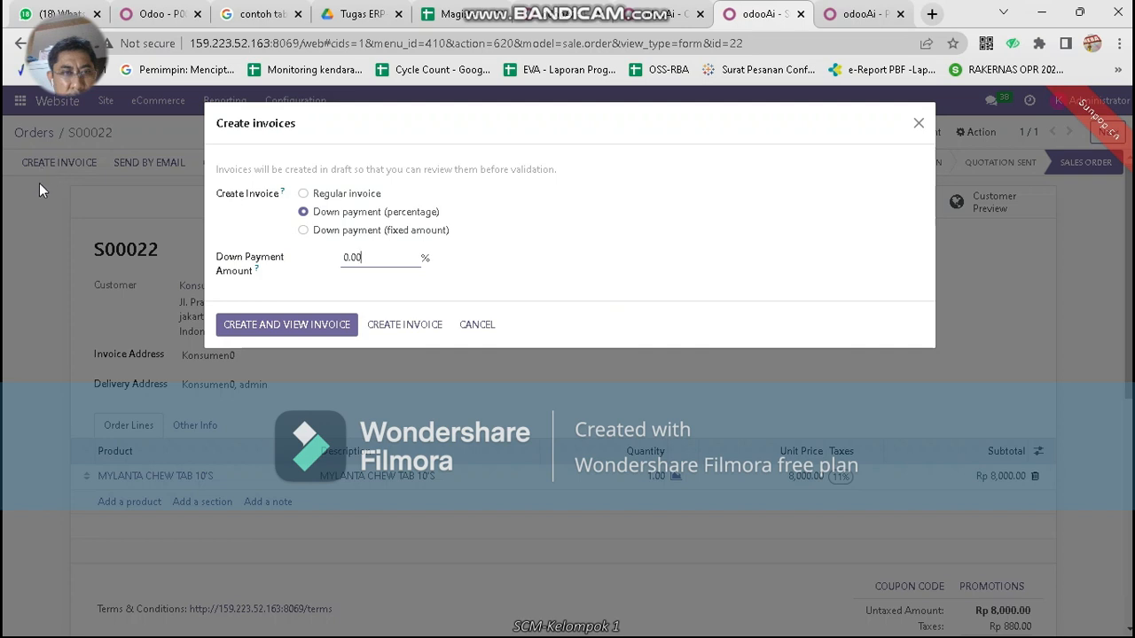
Try a regular invoice for S00022 three times, dismissing each 'There is nothing to invoice!' error
click(352, 196)
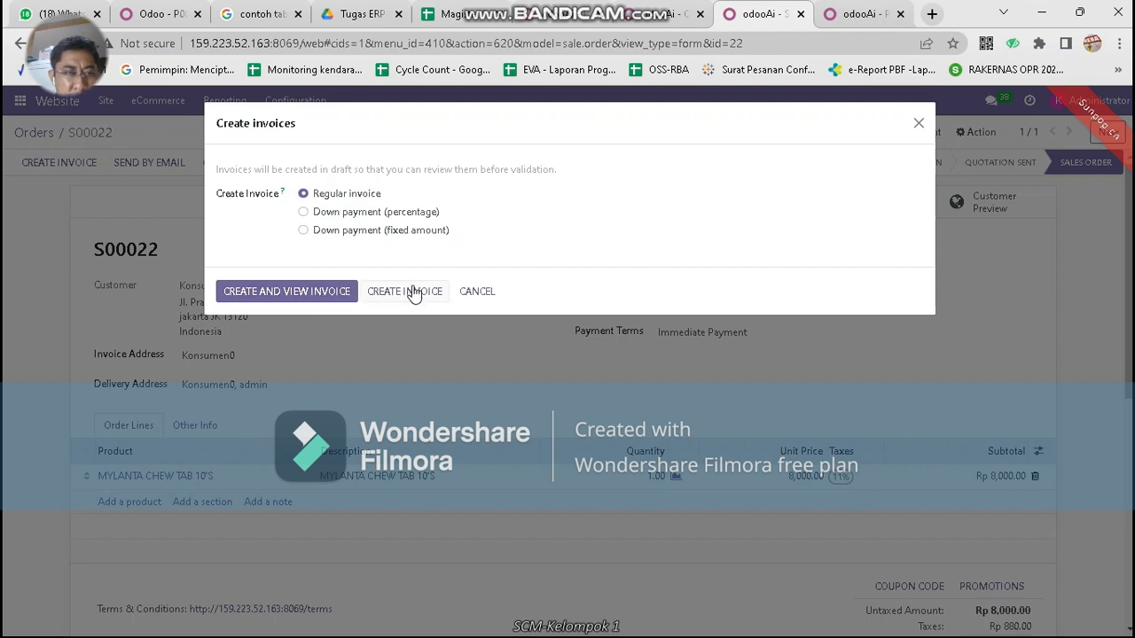
click(340, 293)
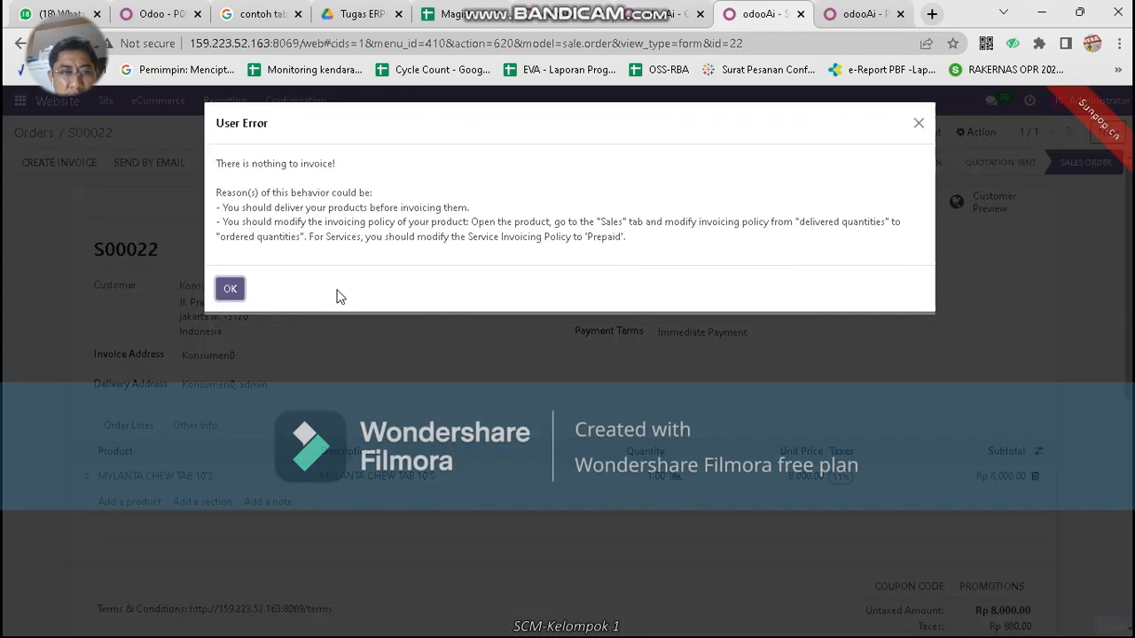
click(233, 290)
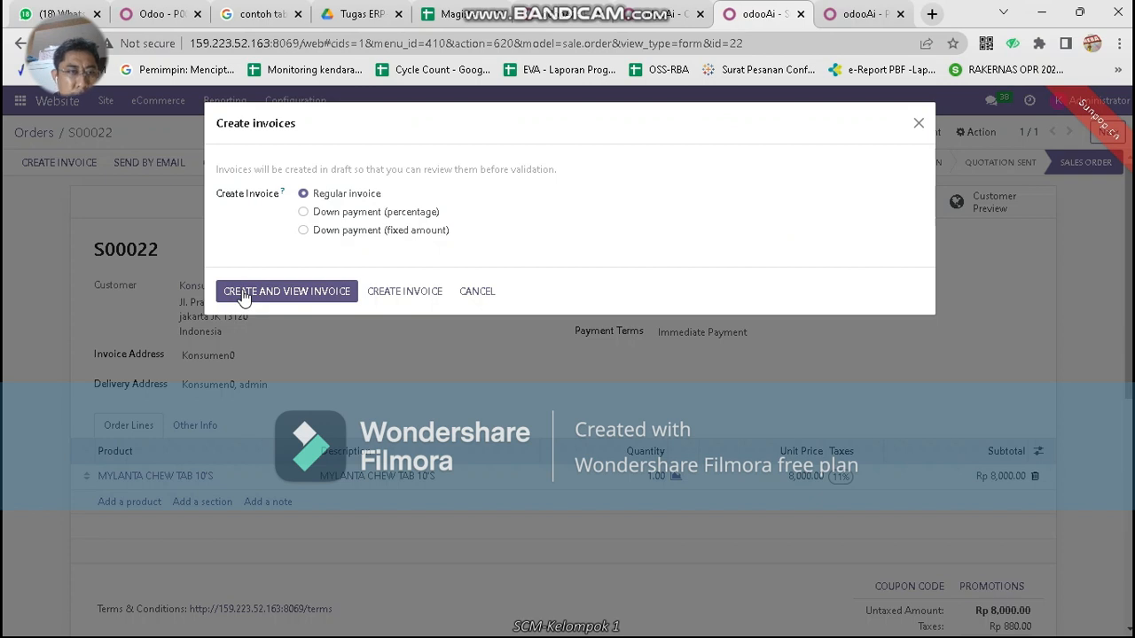
click(378, 295)
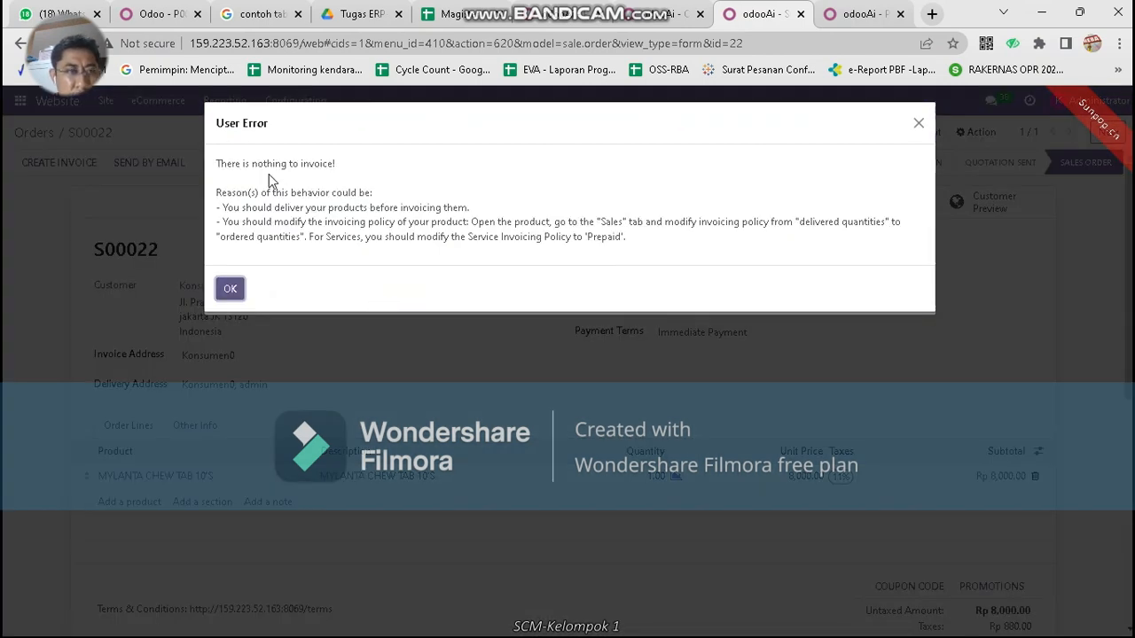
click(231, 296)
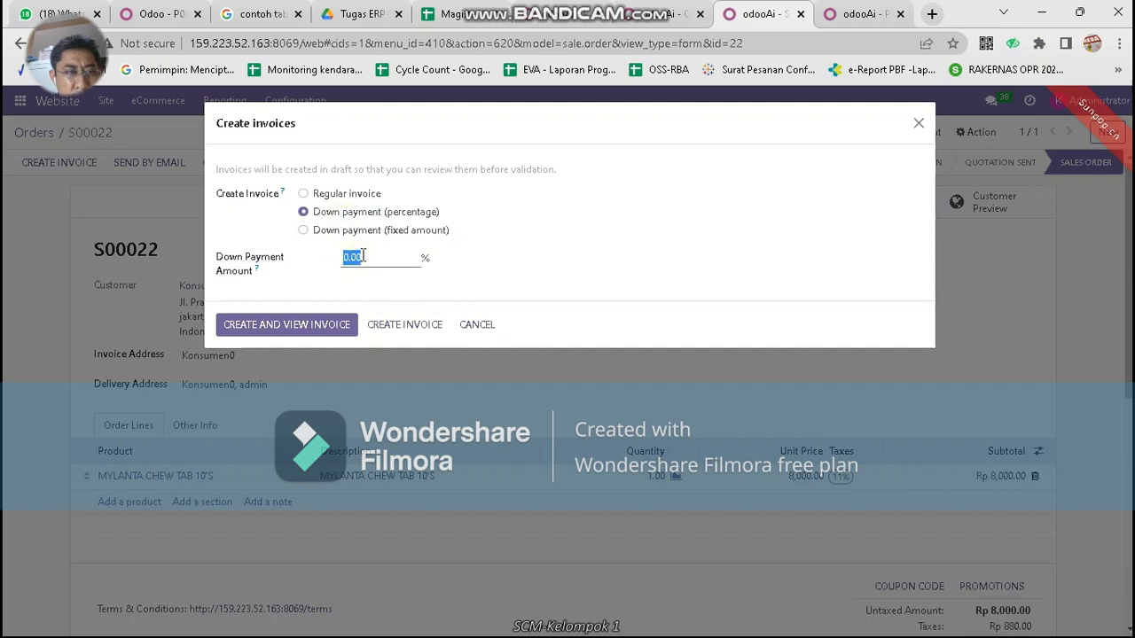
click(344, 197)
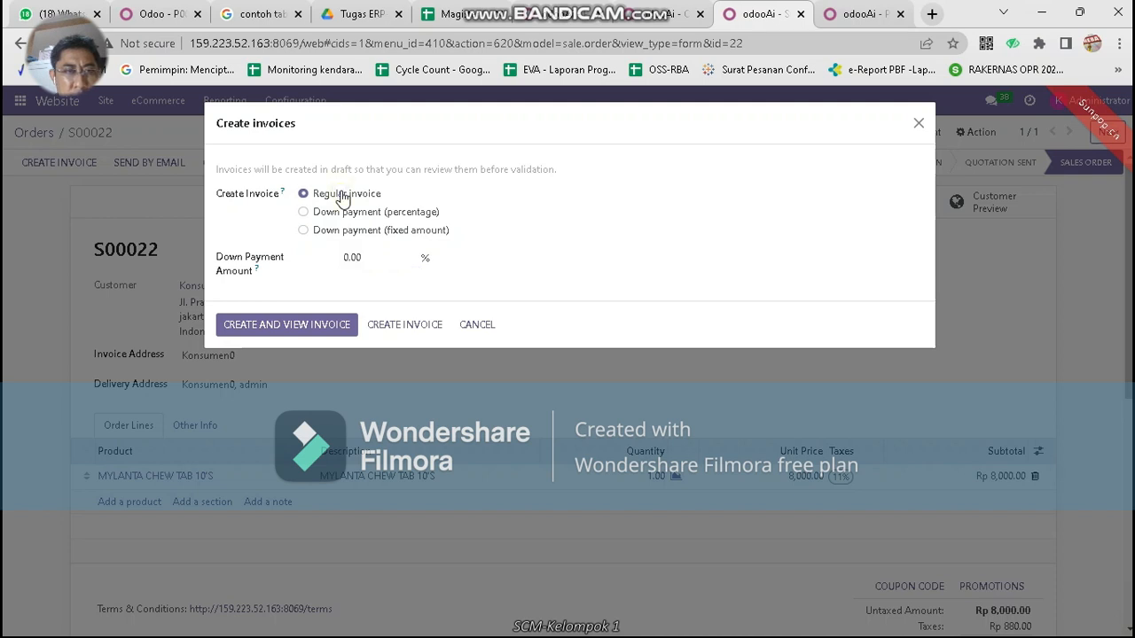
click(325, 299)
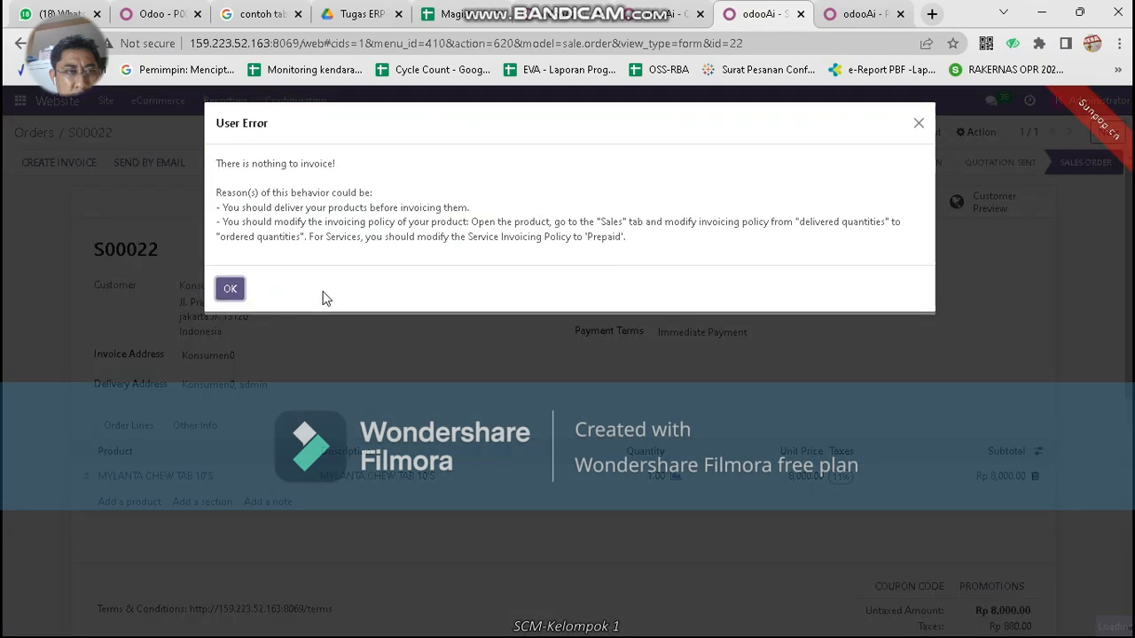
click(230, 290)
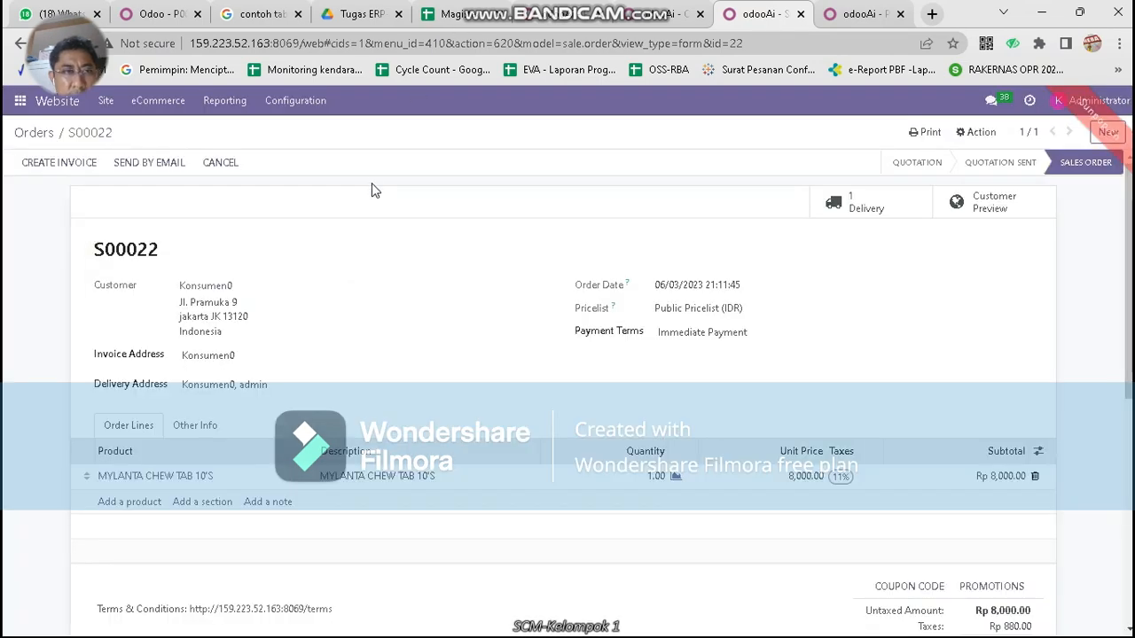
click(865, 13)
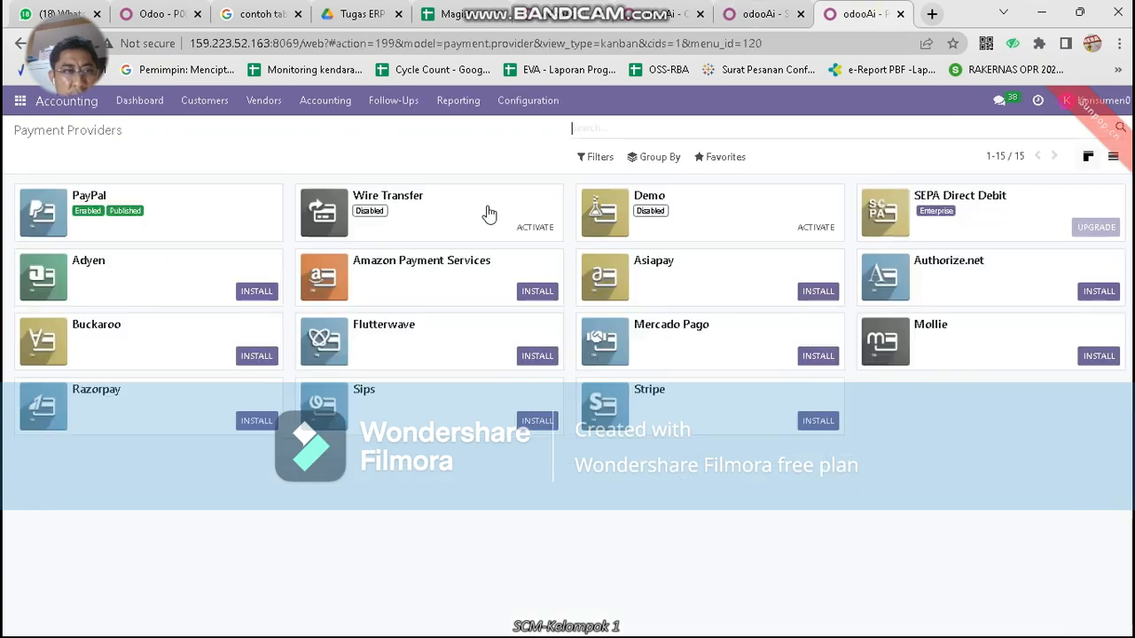
click(19, 100)
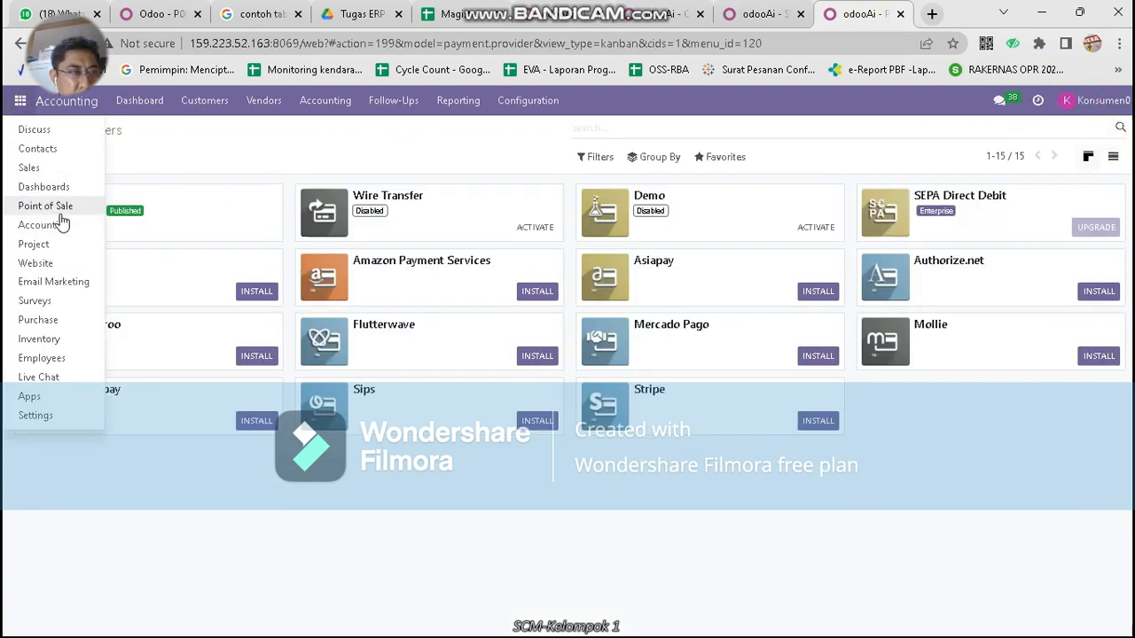
click(55, 341)
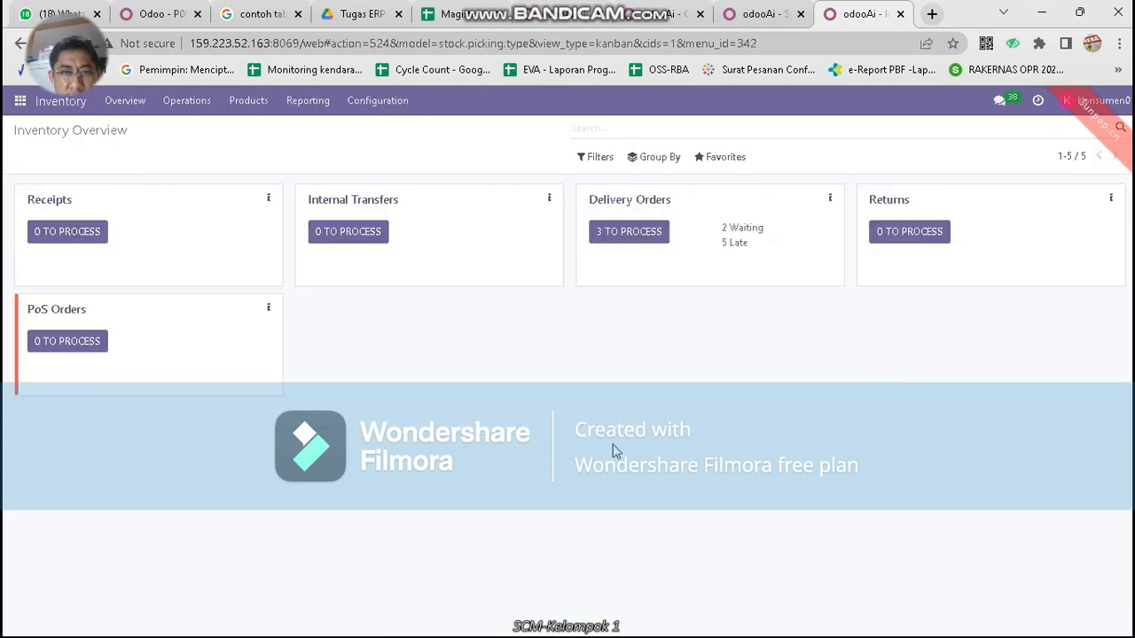
click(644, 236)
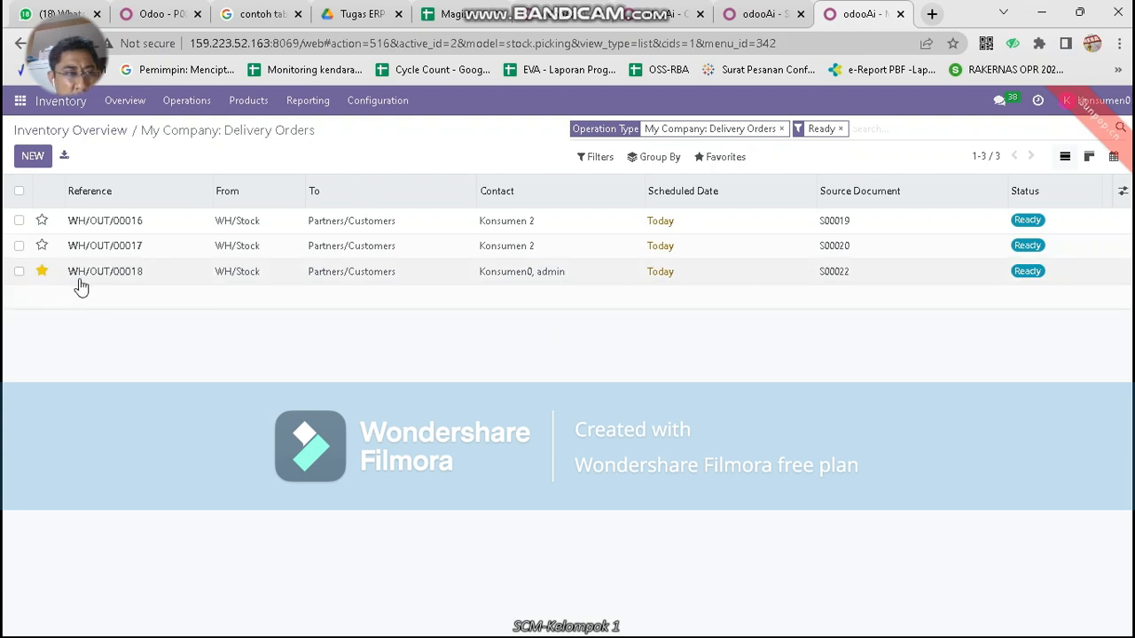
click(759, 13)
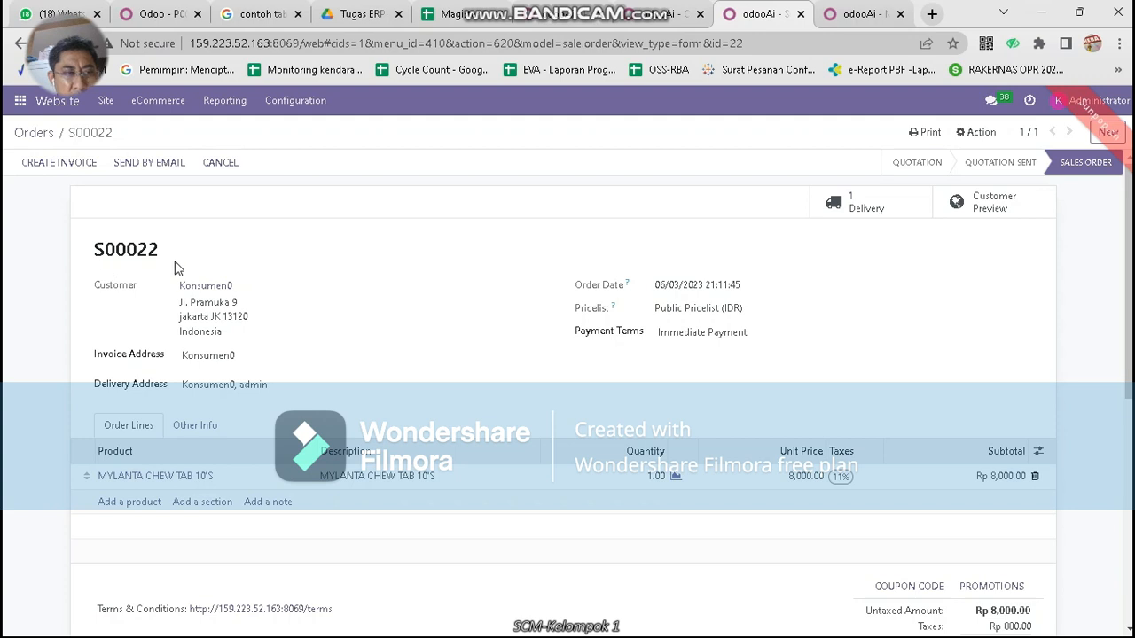
Validate delivery WH/OUT/00018 with immediate transfer, review remaining deliveries, and return to S00022
click(858, 13)
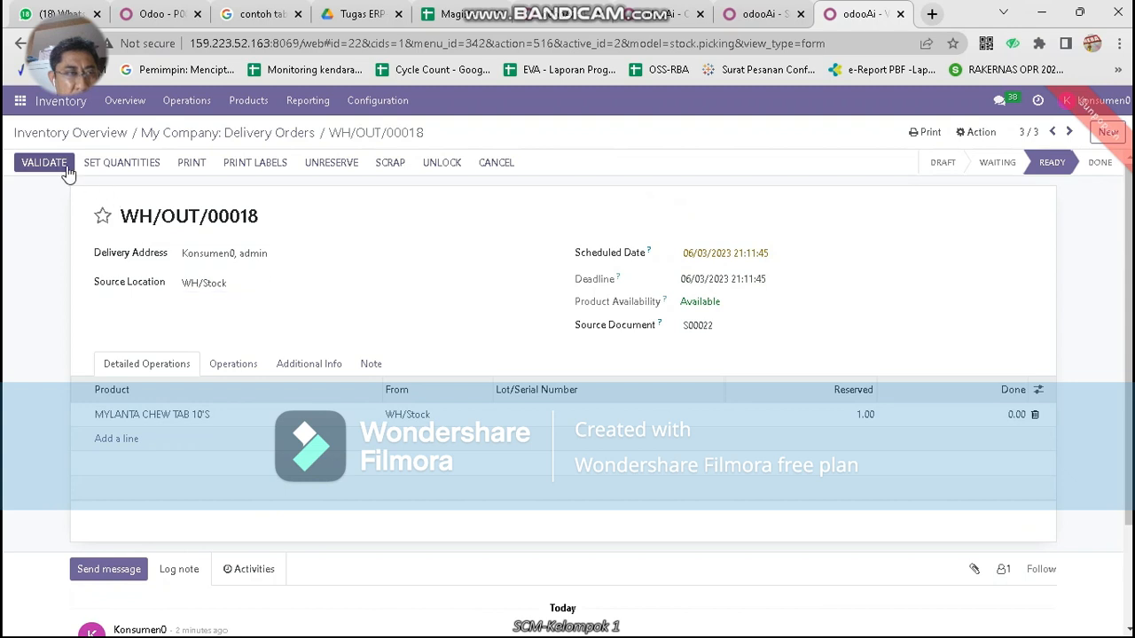
click(57, 166)
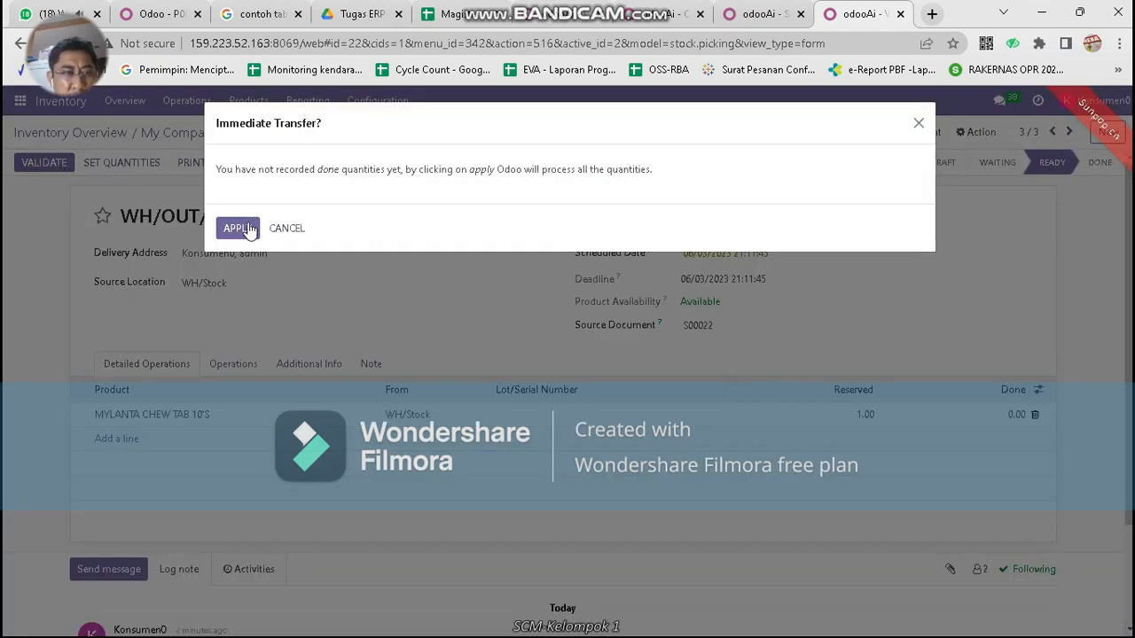
click(249, 229)
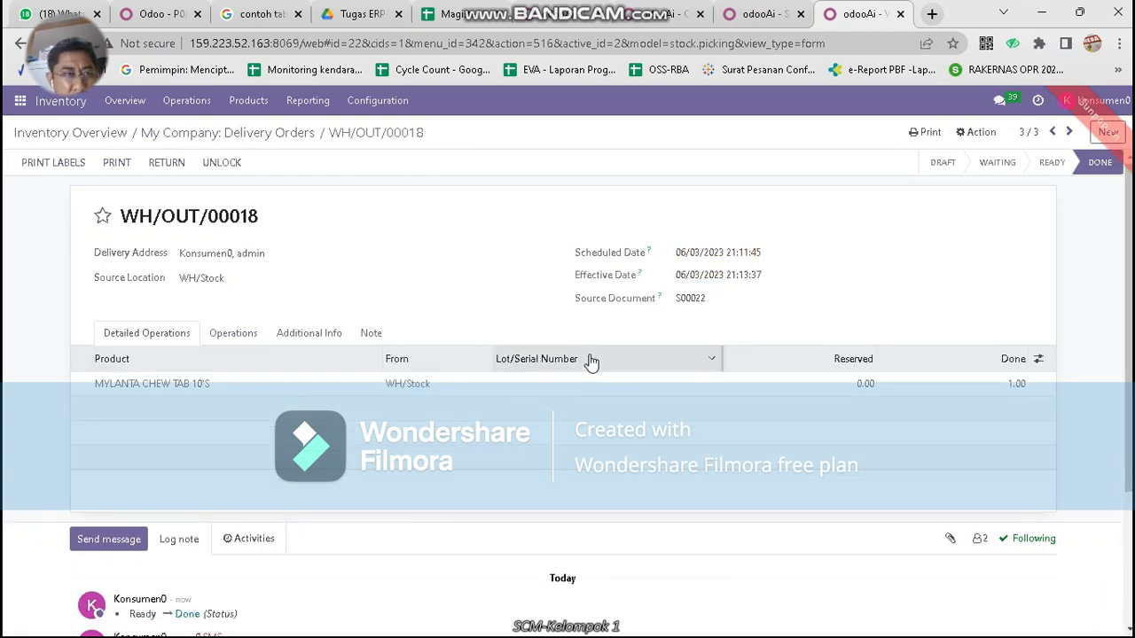
click(133, 102)
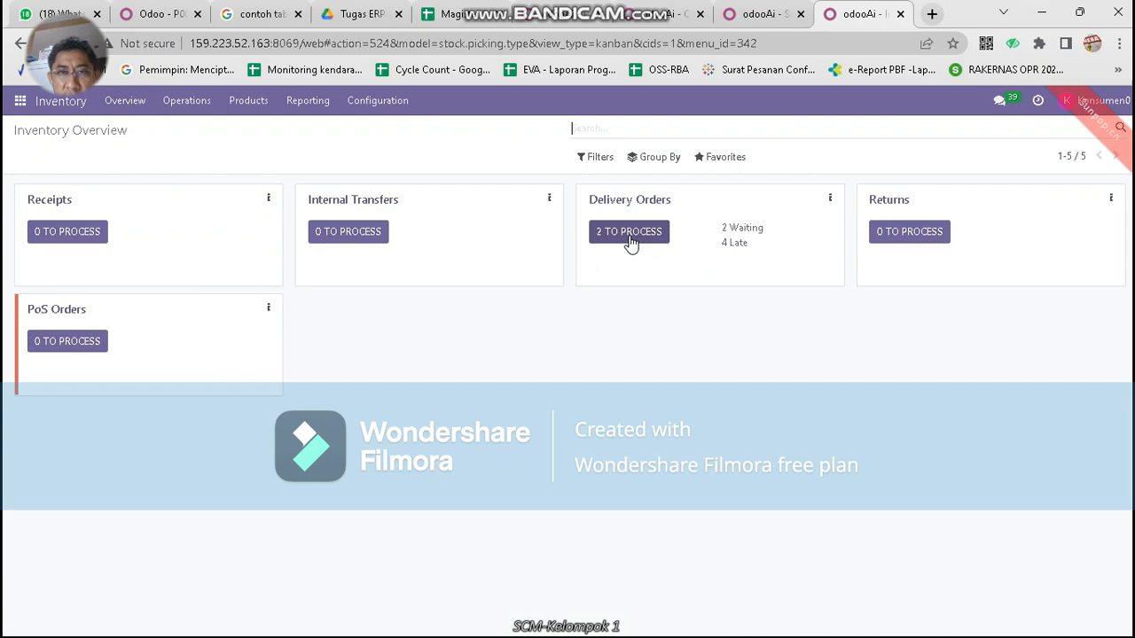
click(630, 240)
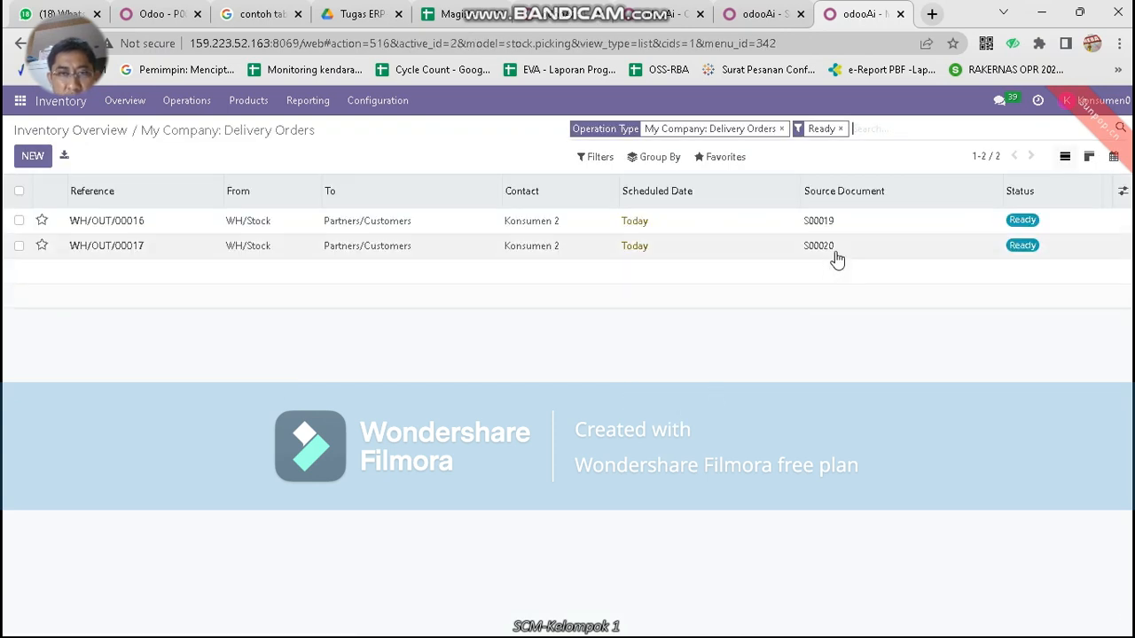
click(768, 16)
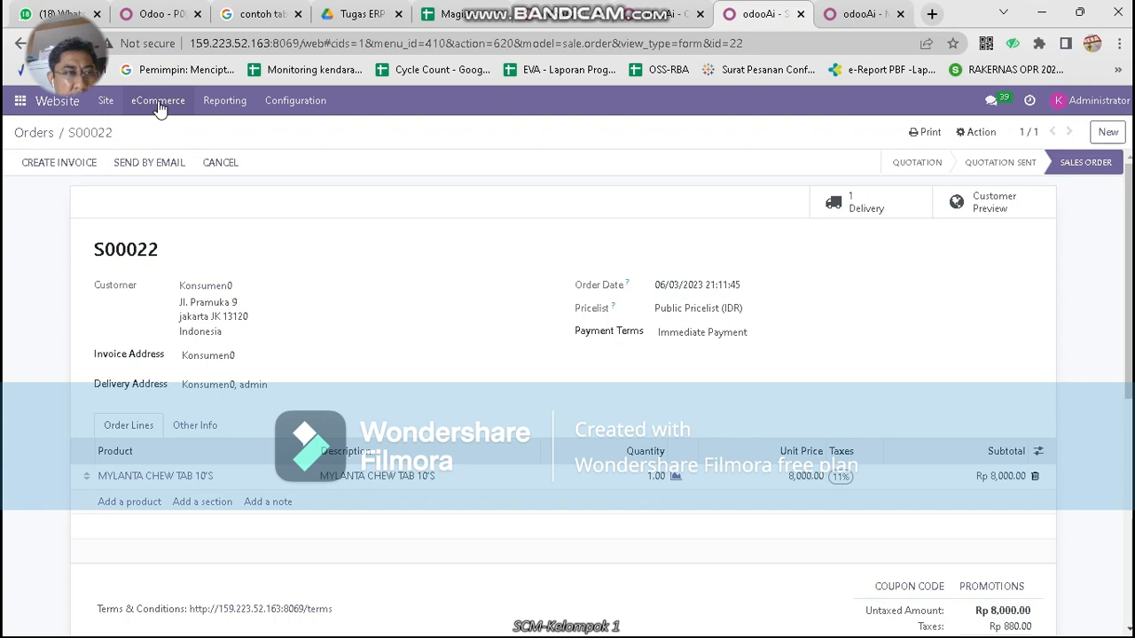
Create a regular invoice for S00022 and post it at Rp 8,880.00
click(82, 164)
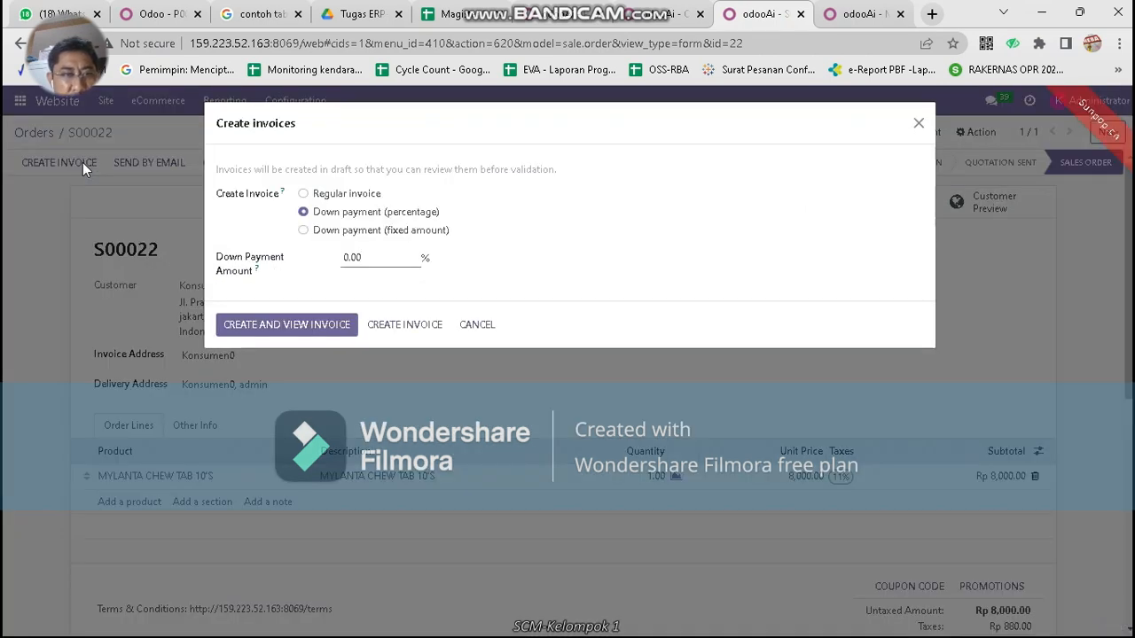
click(308, 189)
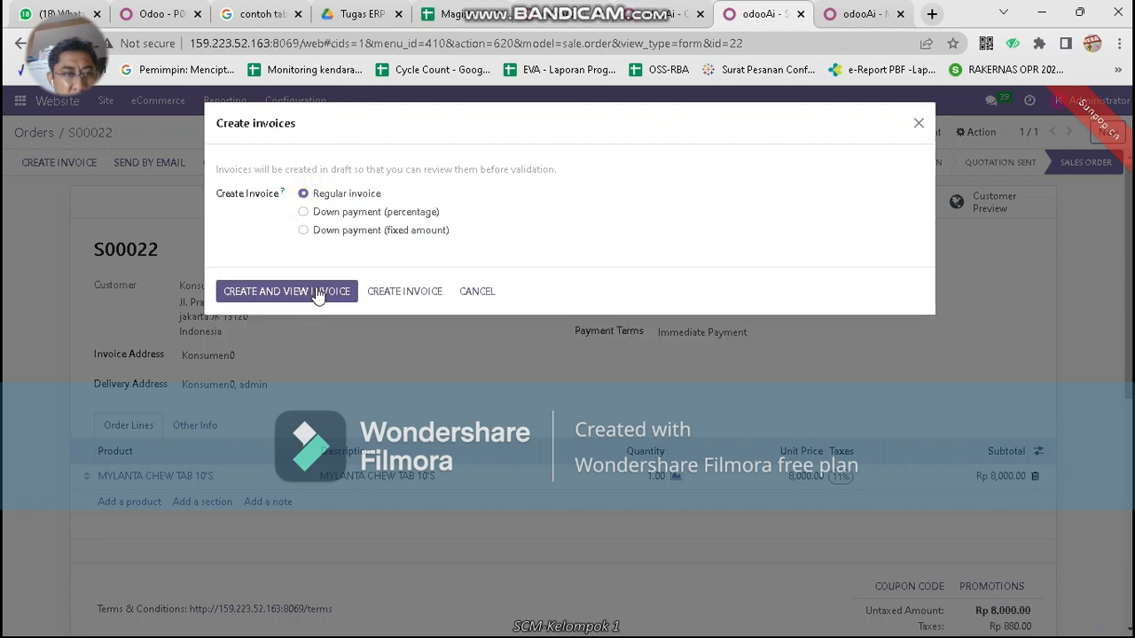
click(315, 292)
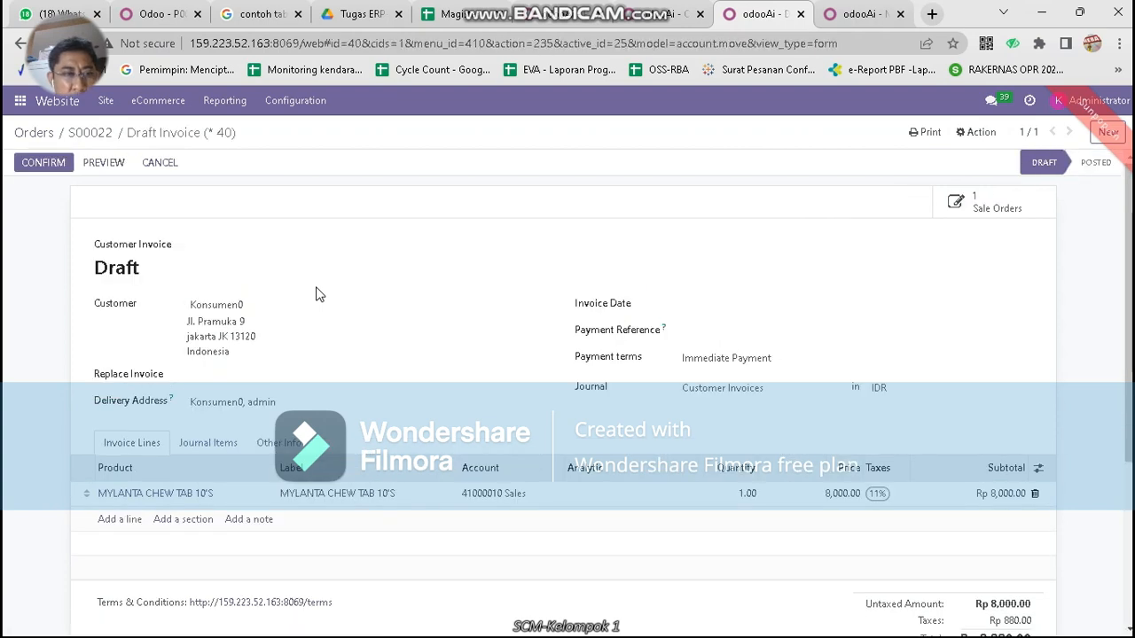
click(43, 164)
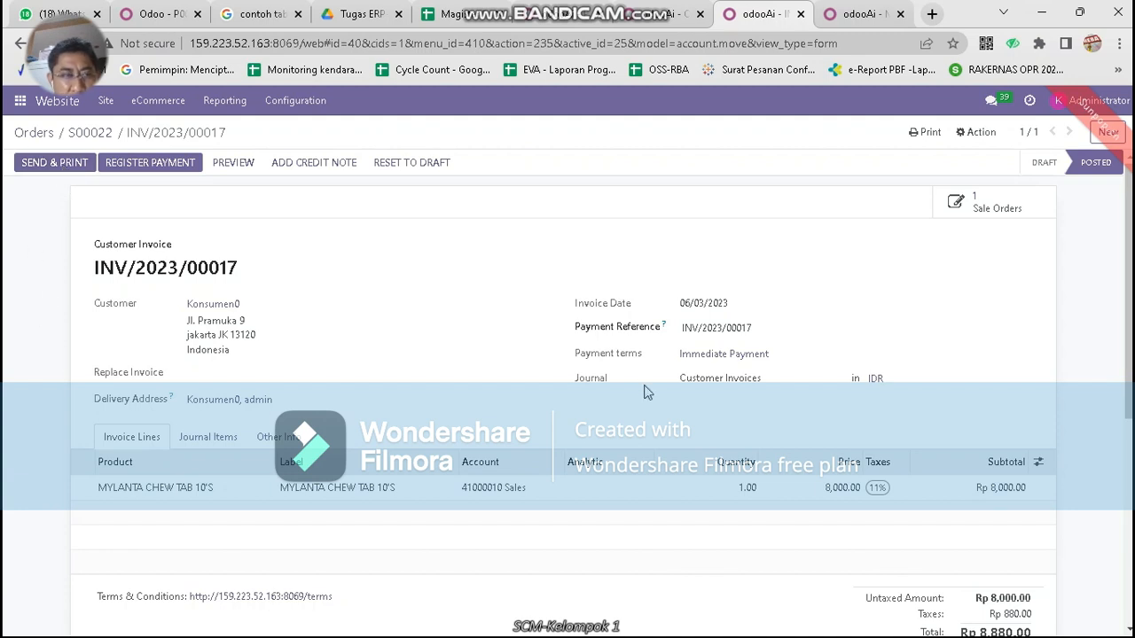
Register the Rp 8,880.00 payment on INV/2023/00017, then go to the Delivery Orders list
click(166, 165)
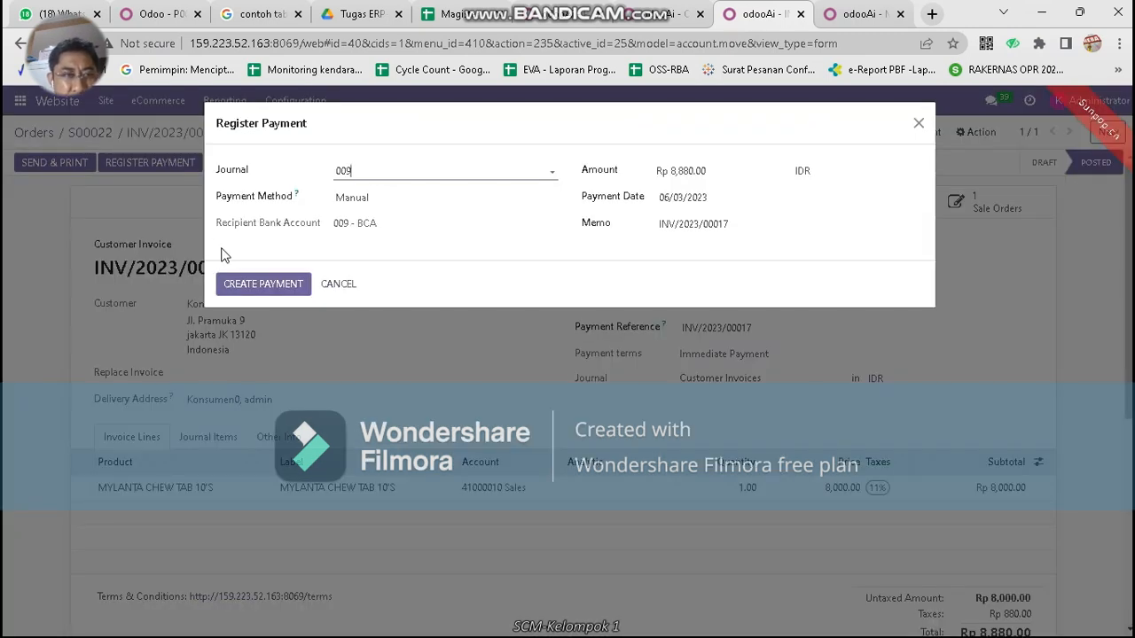
click(266, 293)
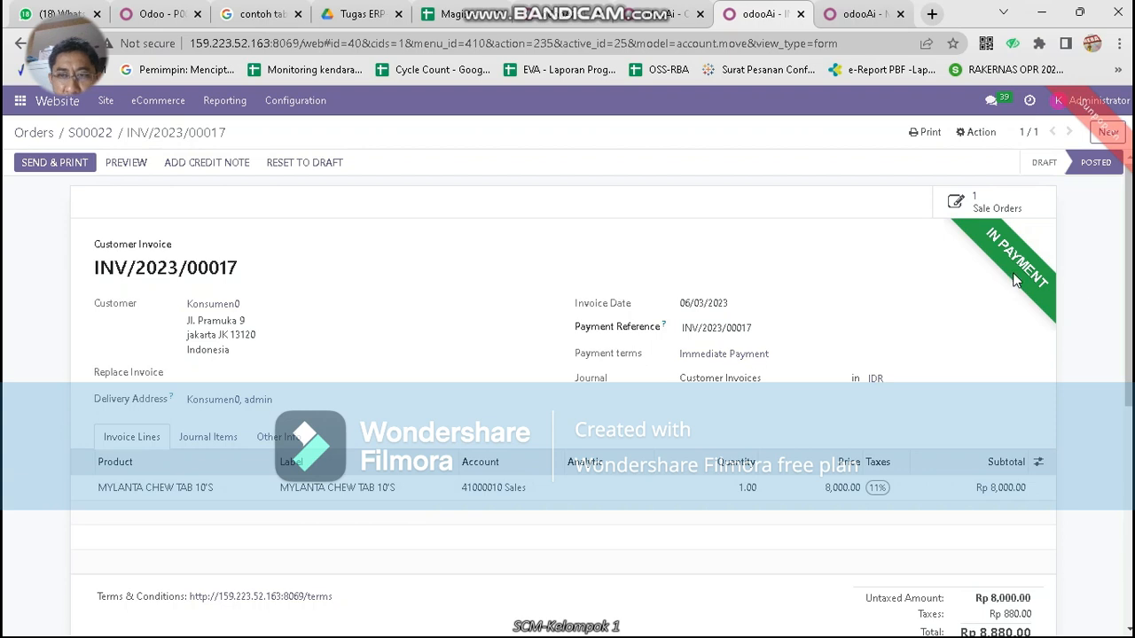
click(873, 11)
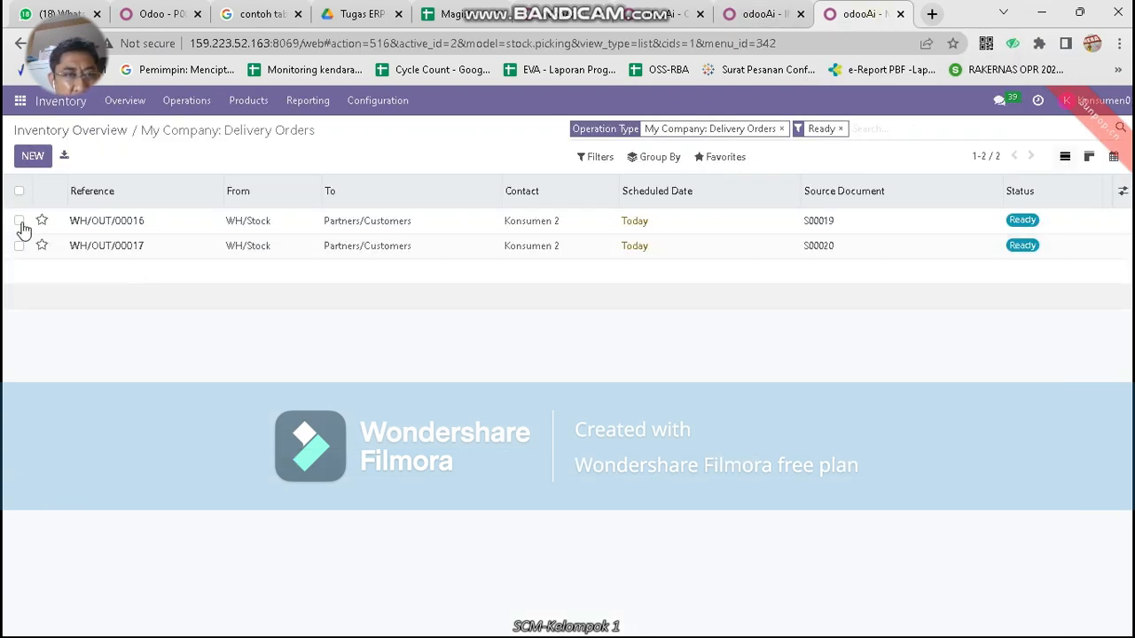
In the Website app, view unpaid eCommerce orders and then the Online Sales report
click(19, 100)
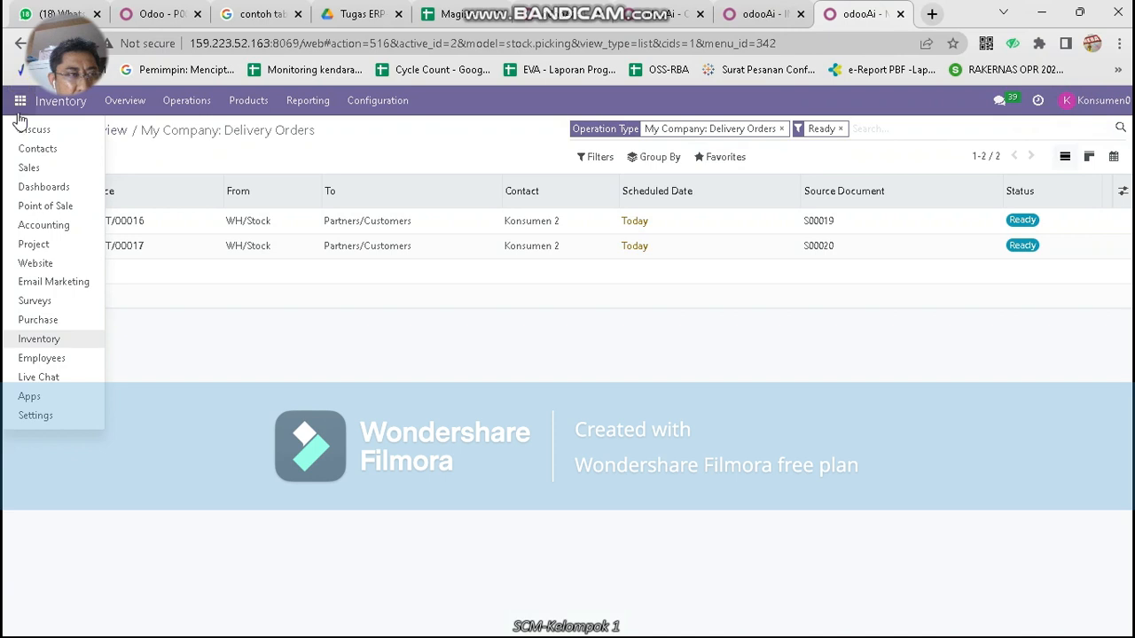
click(50, 267)
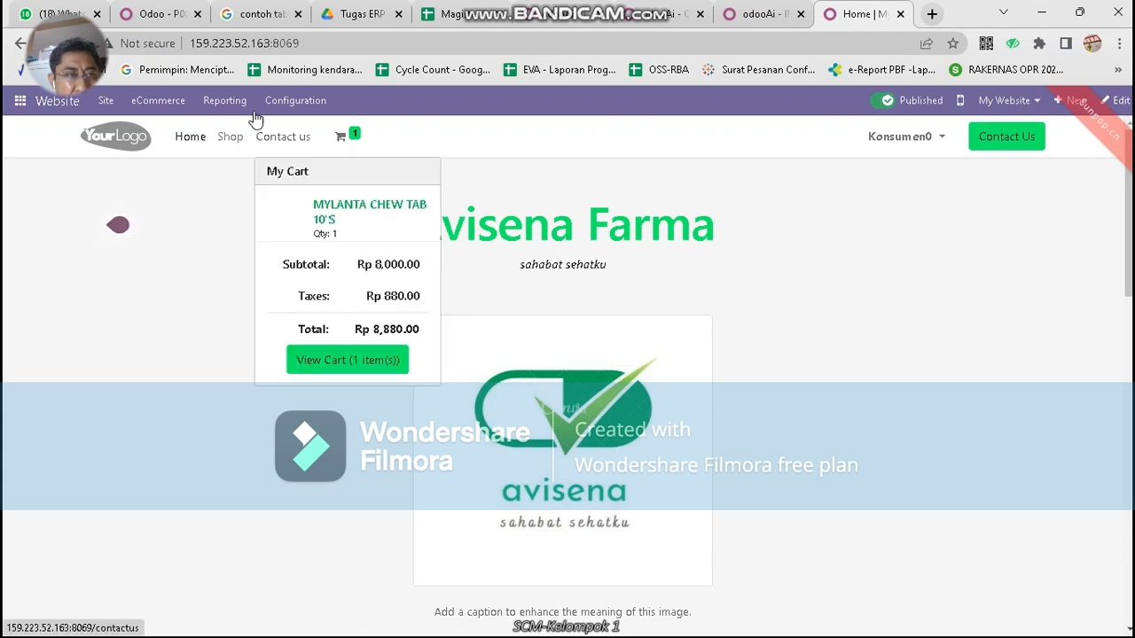
click(177, 103)
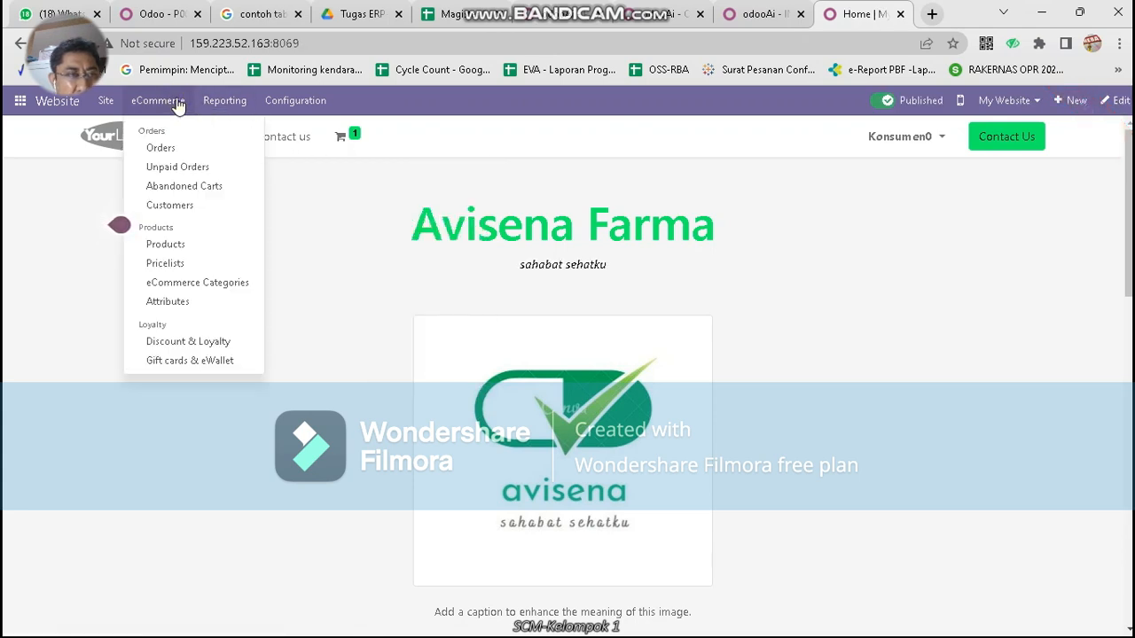
click(198, 167)
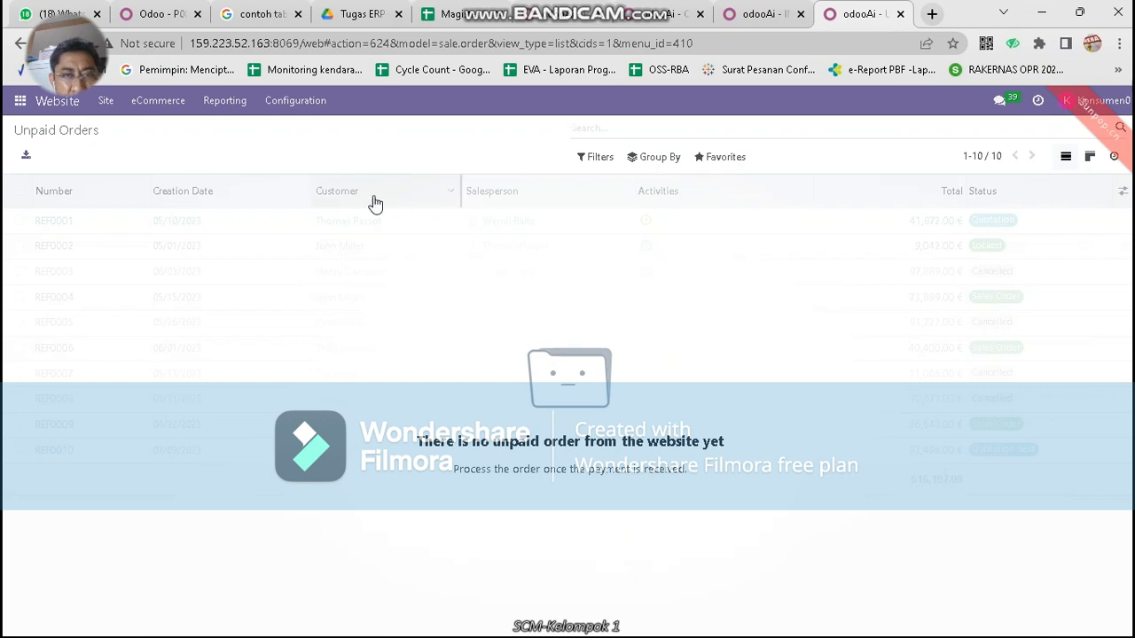
click(173, 103)
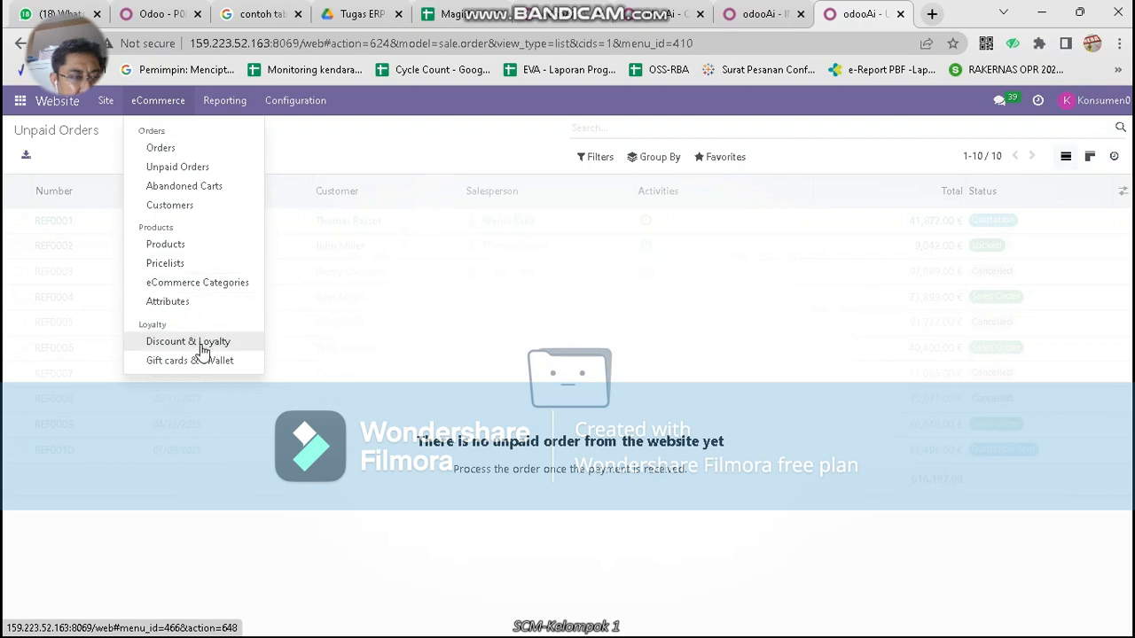
click(225, 103)
click(225, 103)
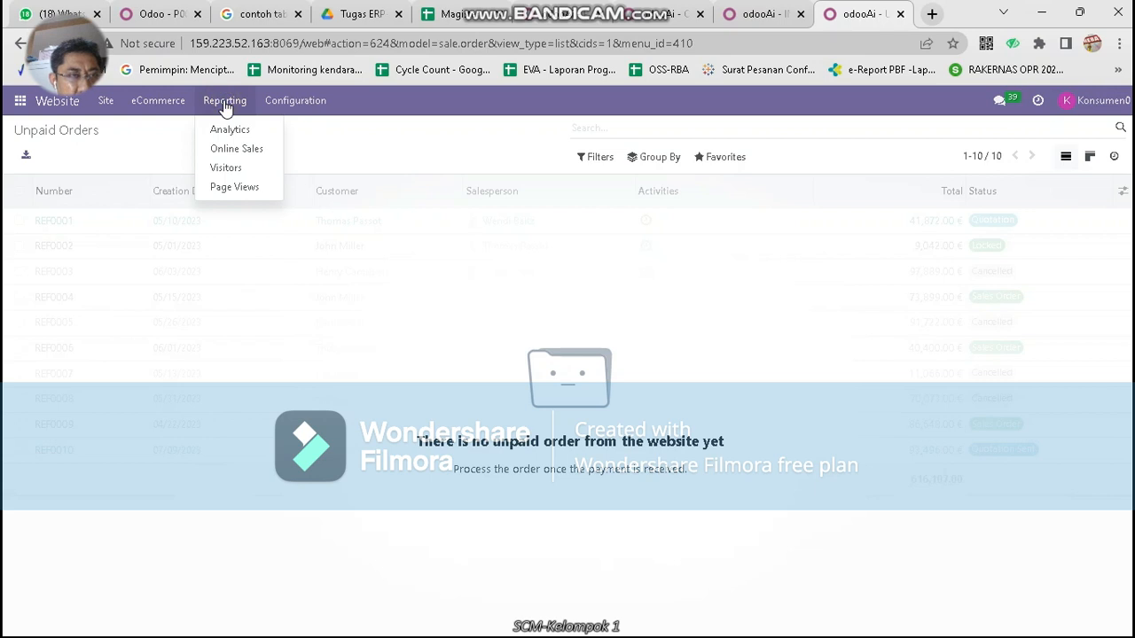
click(234, 149)
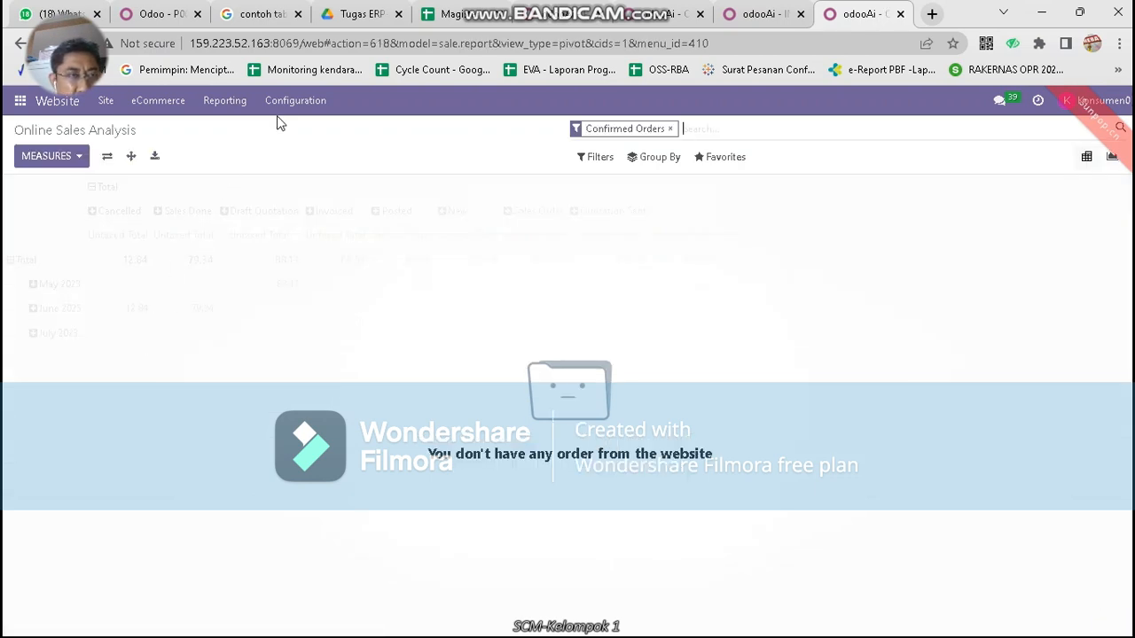
Open the eCommerce website orders list, then return to invoice INV/2023/00017
click(110, 107)
click(151, 101)
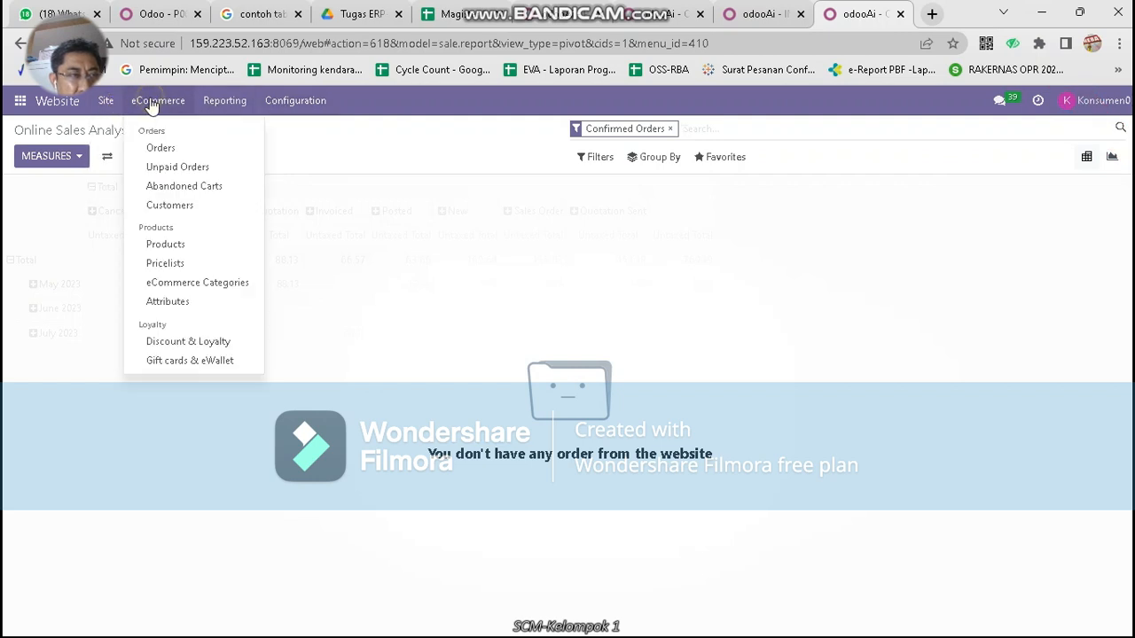
click(159, 149)
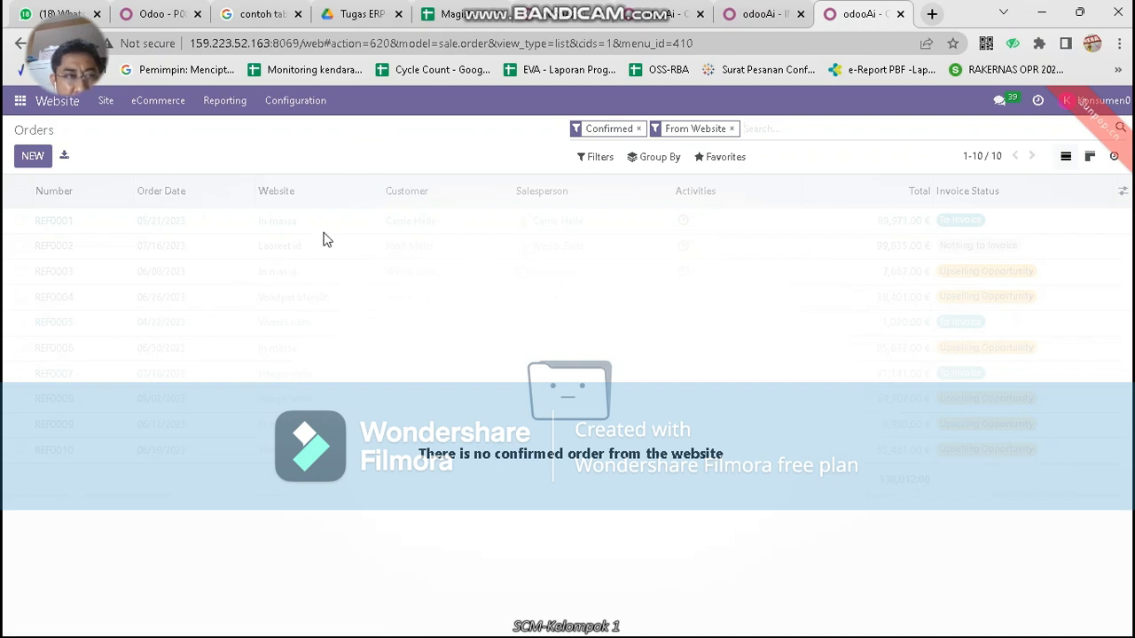
click(761, 15)
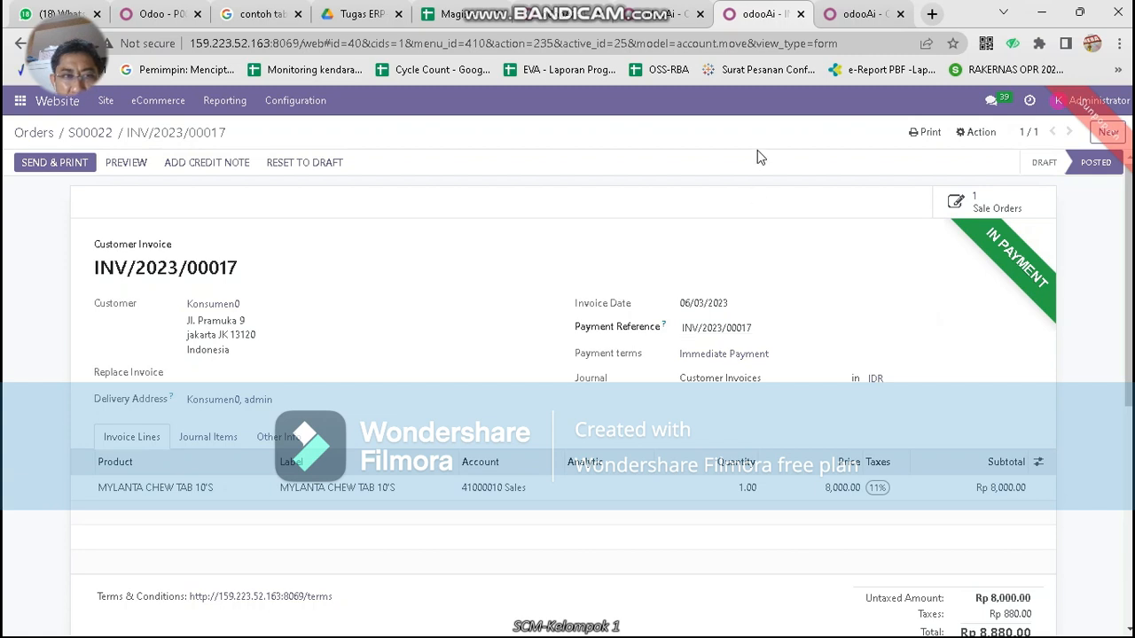
From the Accounting dashboard, open a new customer invoice draft and leave it unsaved
click(637, 12)
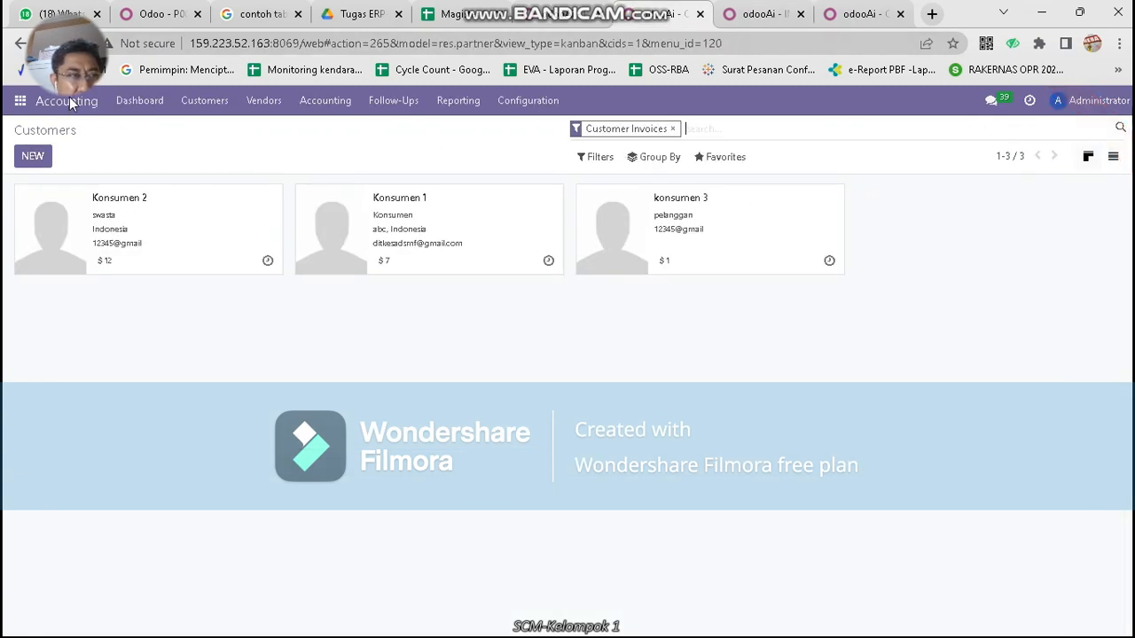
click(148, 106)
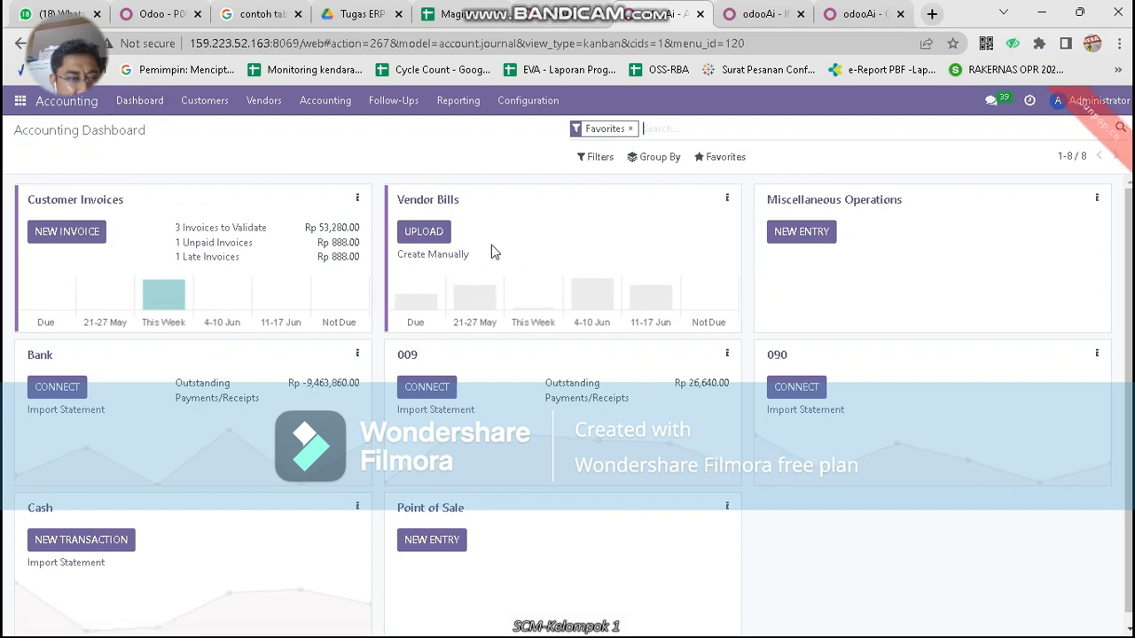
click(76, 231)
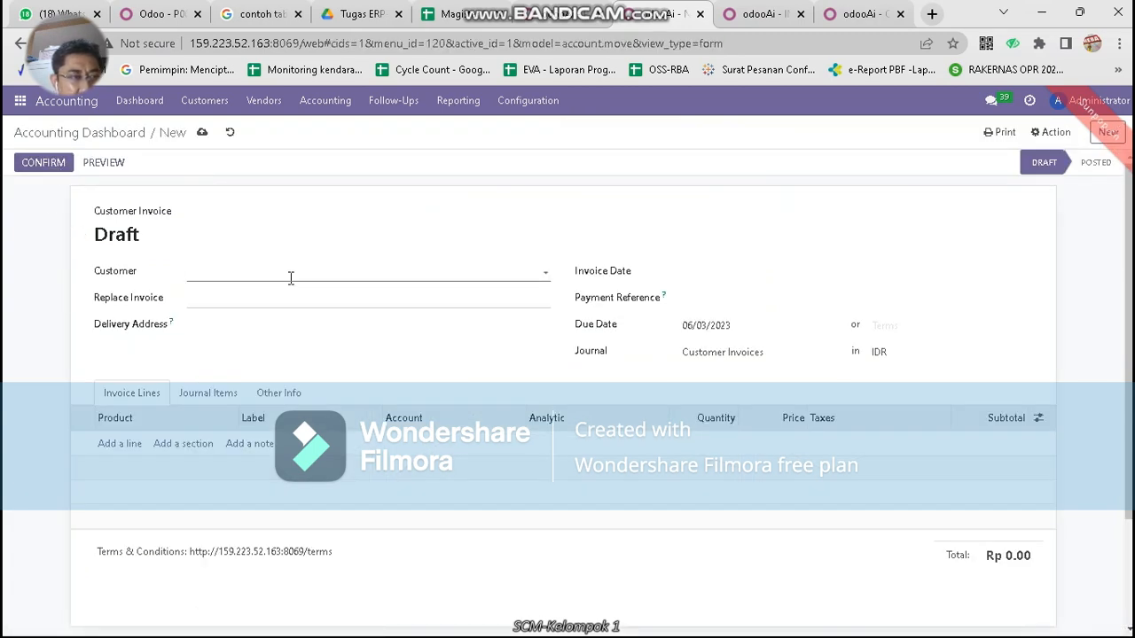
scroll(288, 304, down, 2)
scroll(288, 306, up, 2)
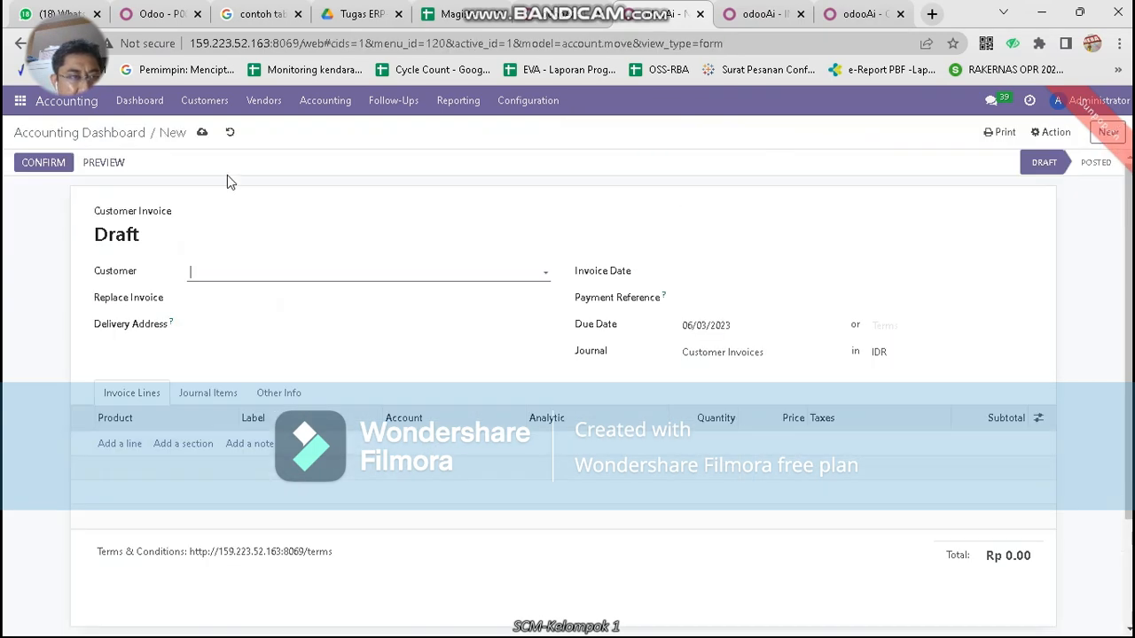
click(160, 106)
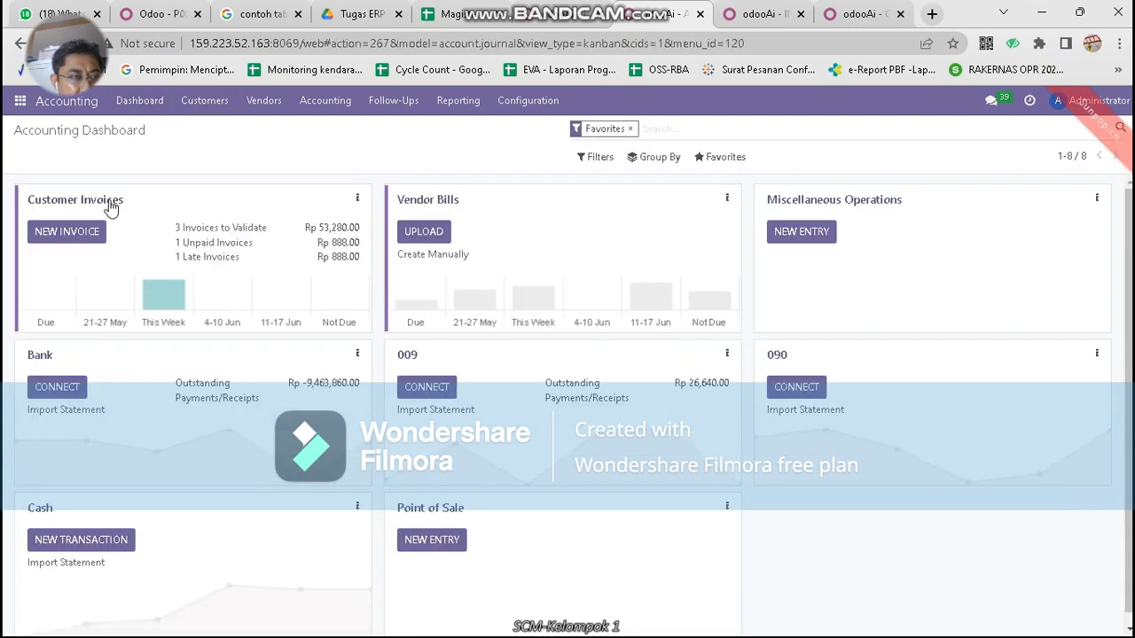
List customer invoices sorted by customer, then return to the website orders list
click(110, 207)
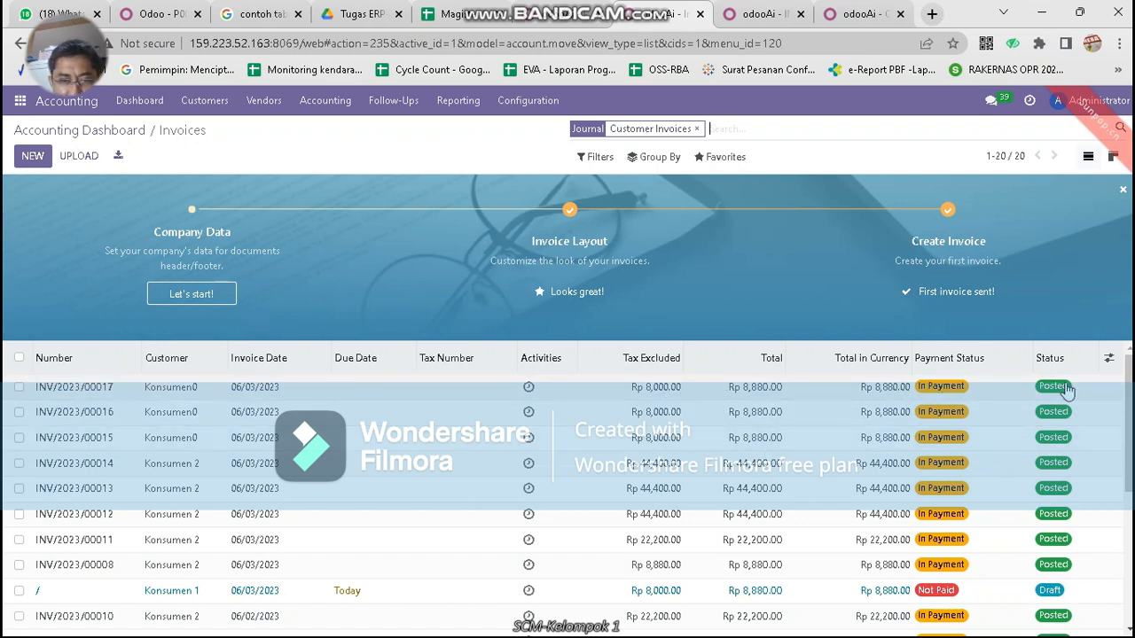
click(211, 360)
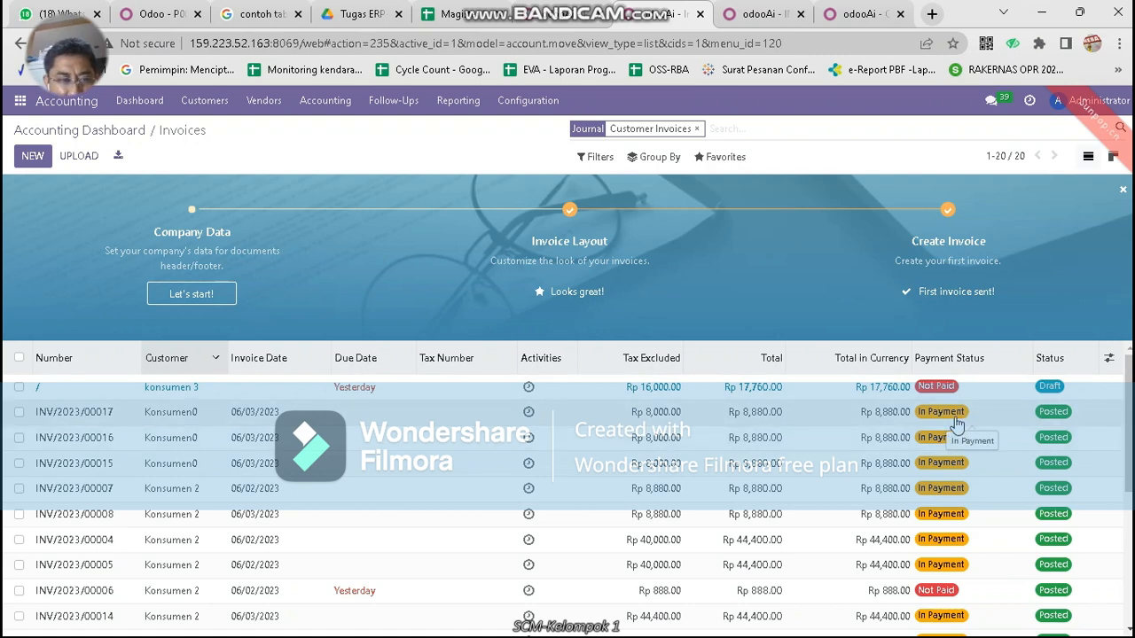
click(850, 15)
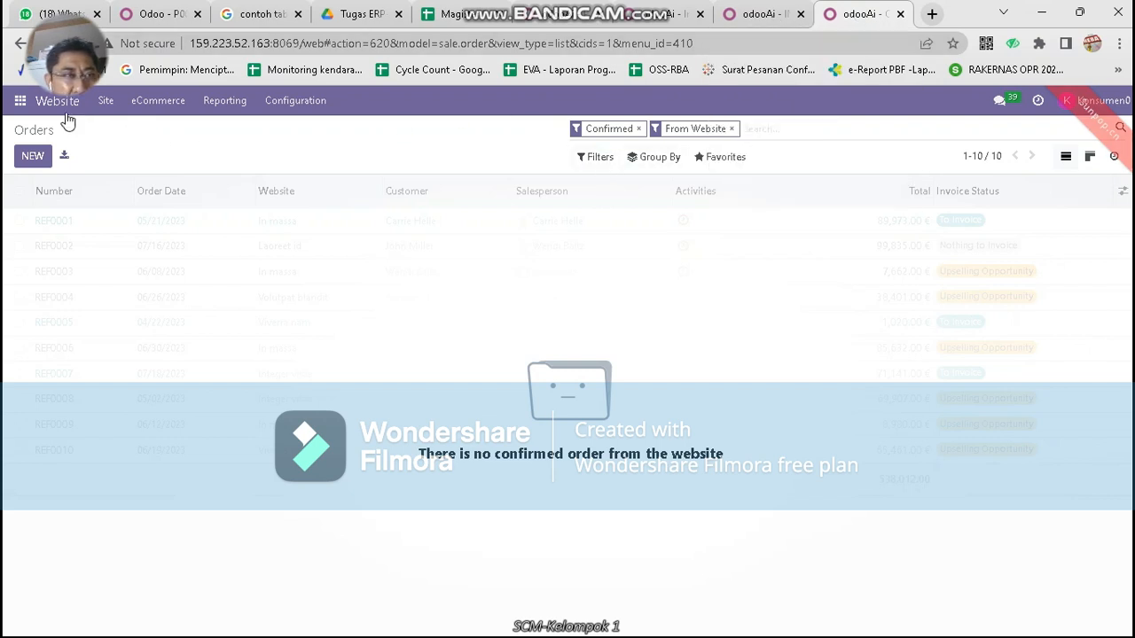
Validate delivery WH/OUT/00017 from Inventory's delivery orders to process, applying the immediate transfer
click(20, 100)
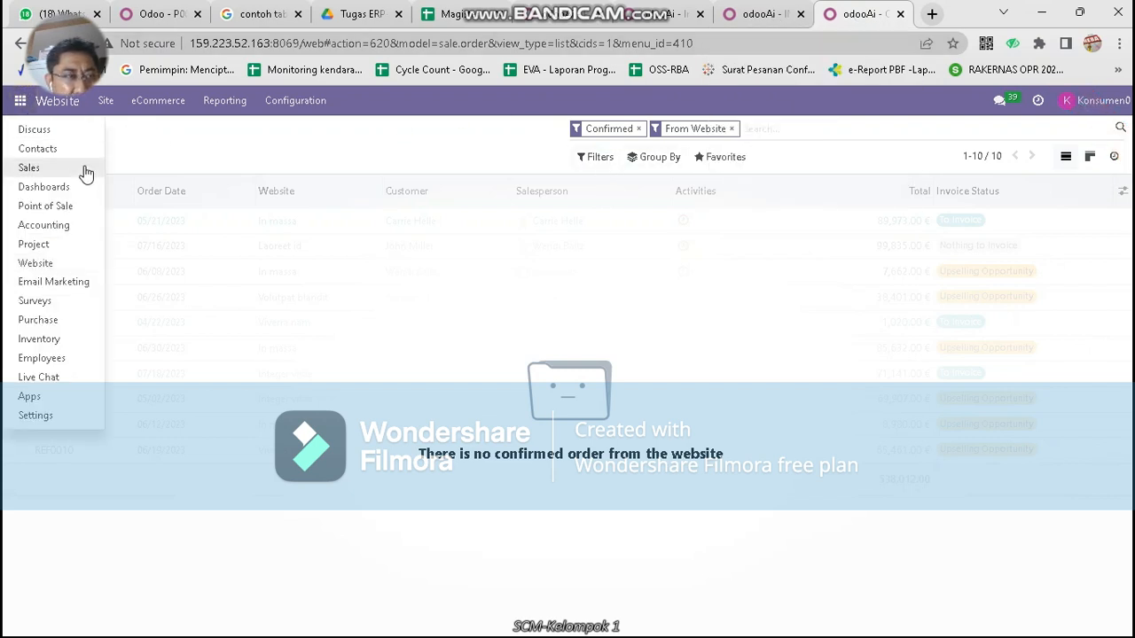
click(53, 338)
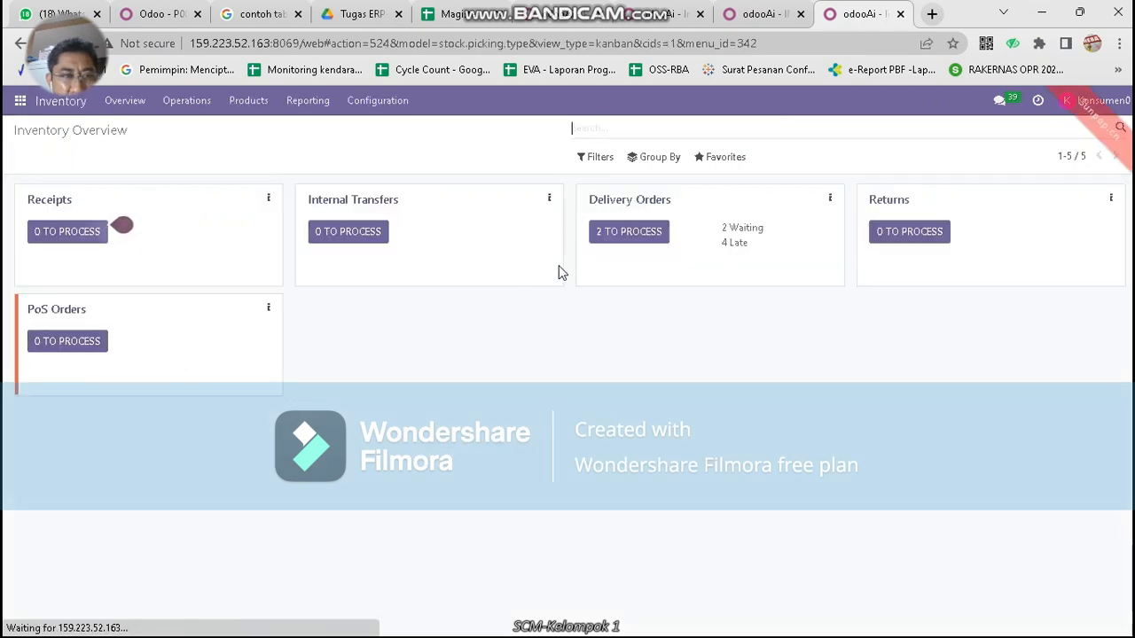
click(660, 232)
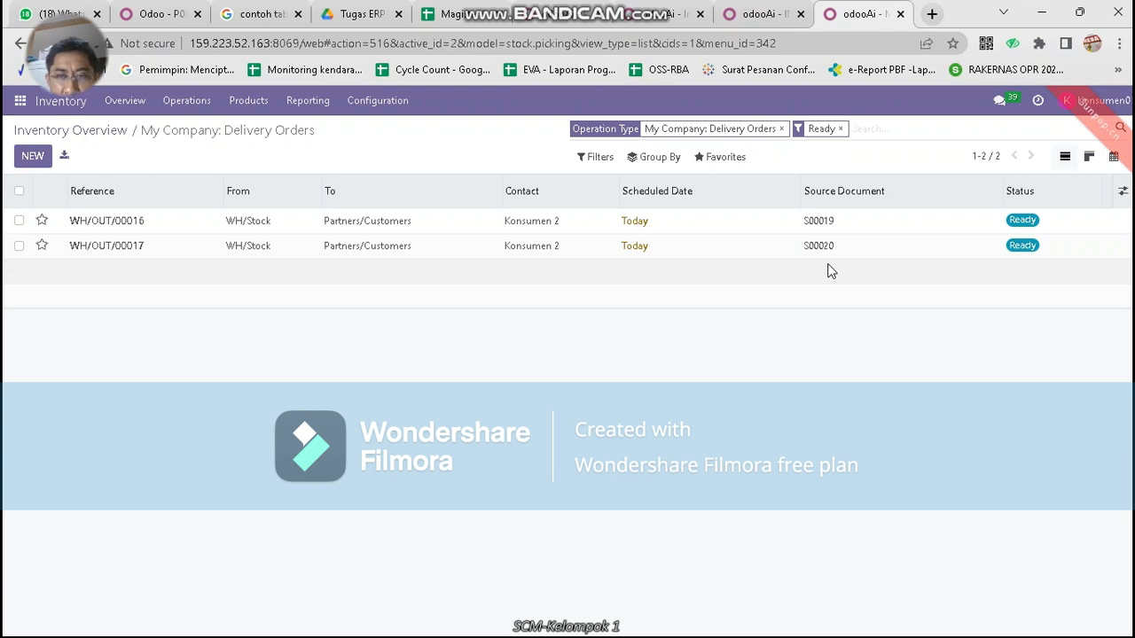
click(809, 254)
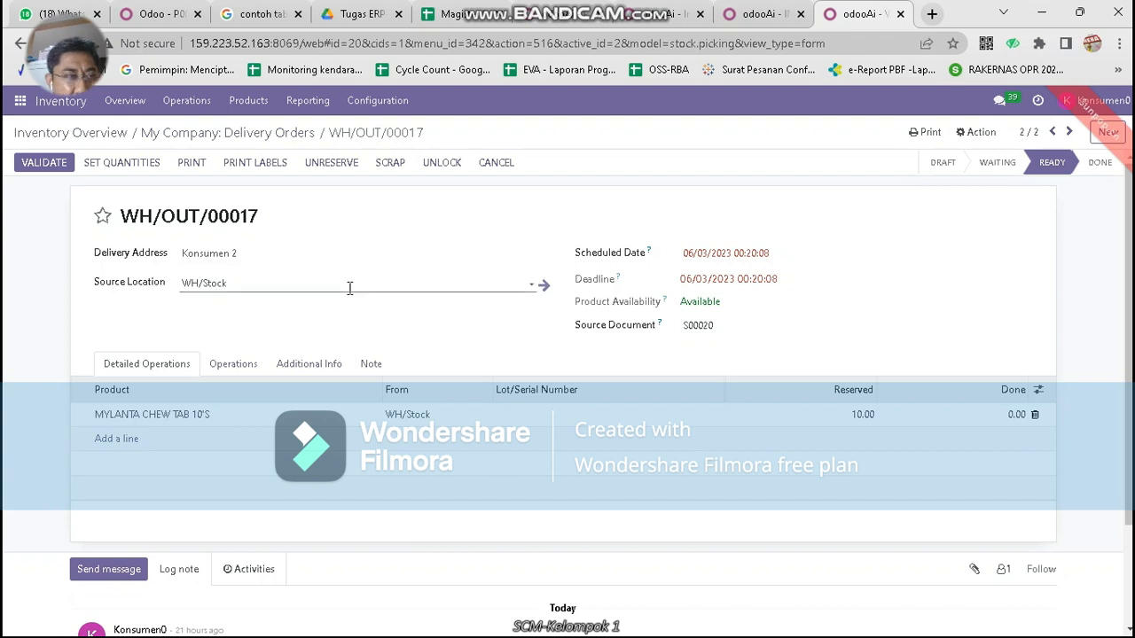
click(60, 164)
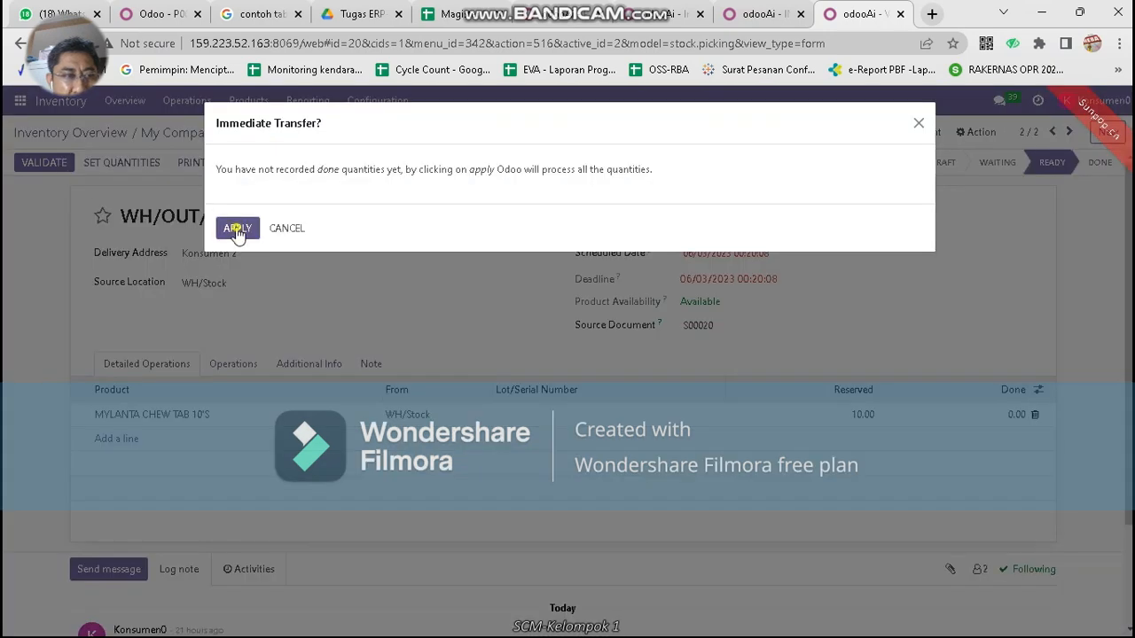
click(236, 229)
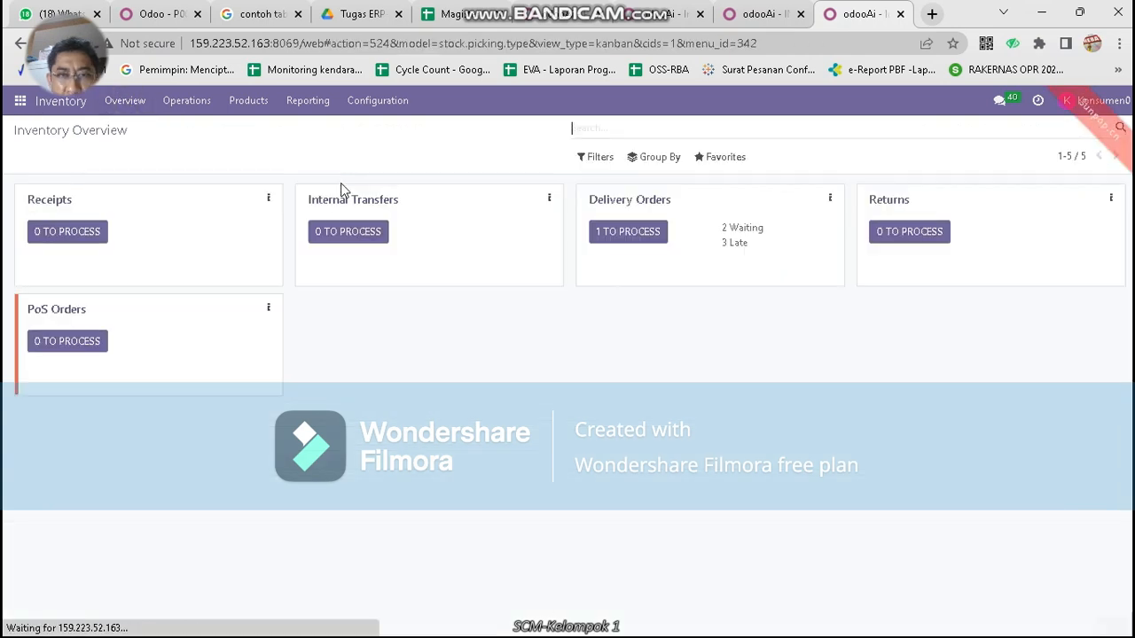
Validate the last delivery, WH/OUT/00016 for 10.00 MYLANTA CHEW TAB 10'S, and return to Inventory Overview
click(642, 236)
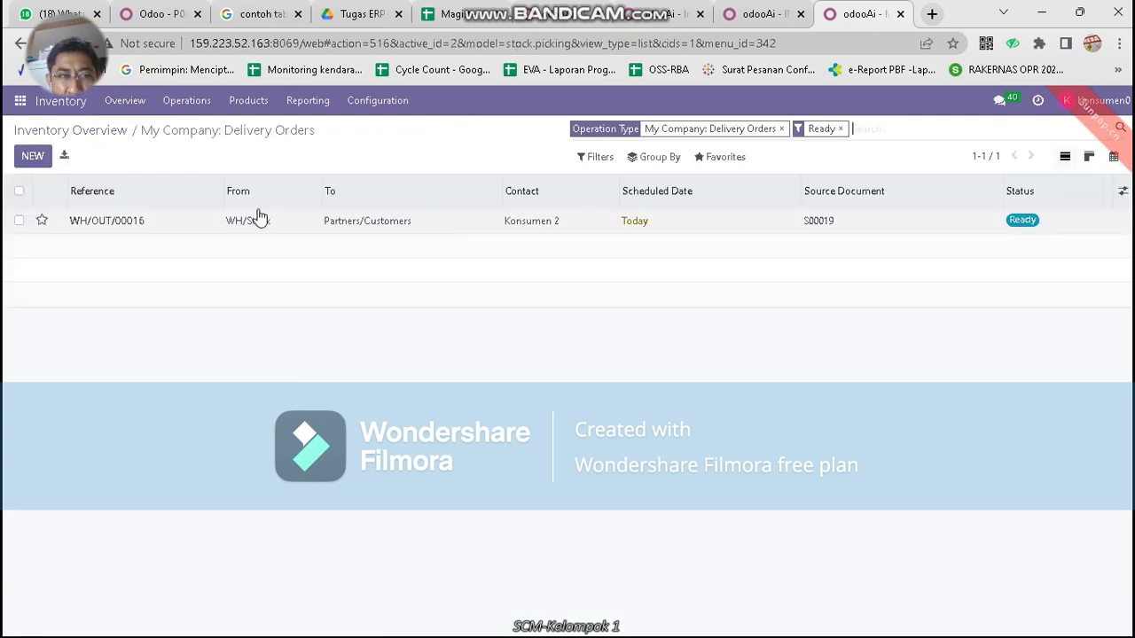
click(819, 226)
click(46, 163)
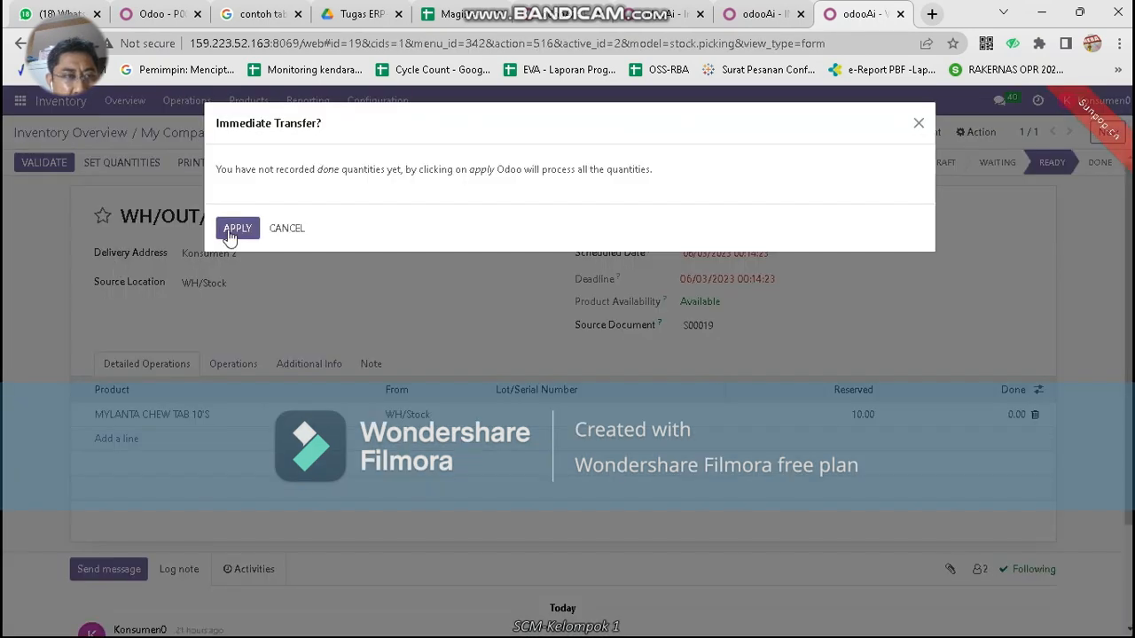
click(234, 229)
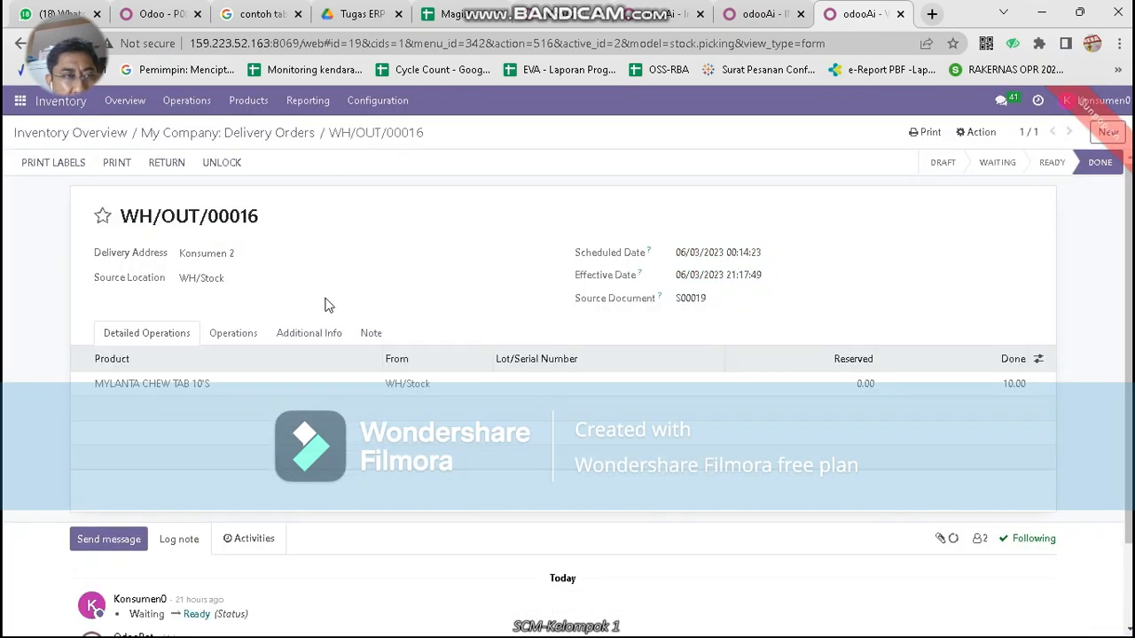
click(122, 131)
click(184, 103)
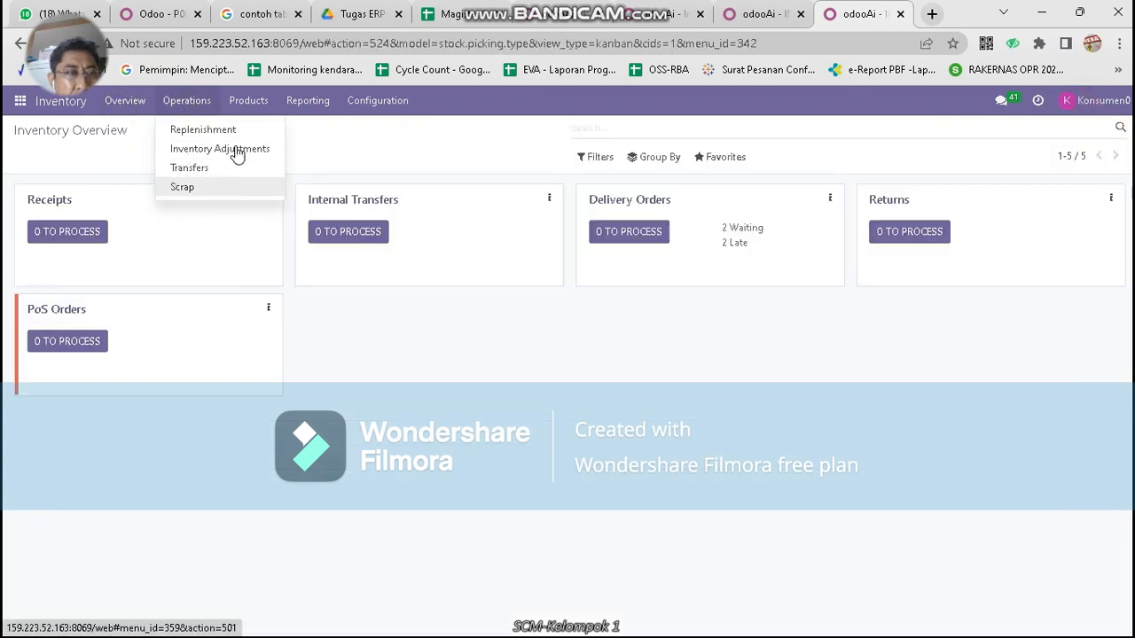
Open sales order S00022 in the Sales app
click(249, 103)
click(20, 102)
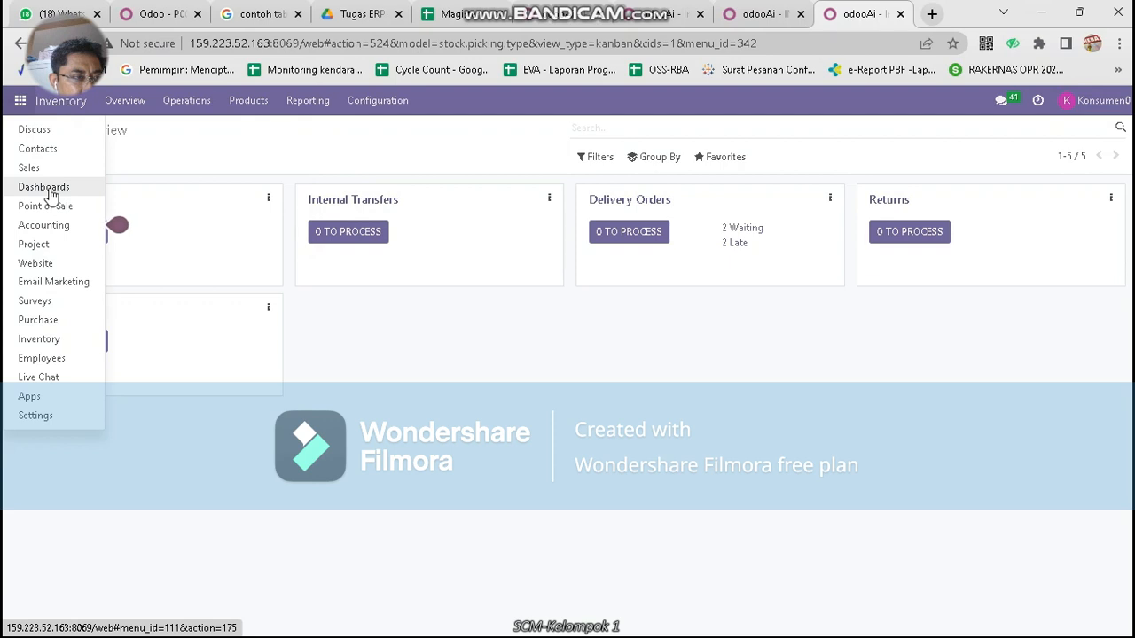
click(50, 169)
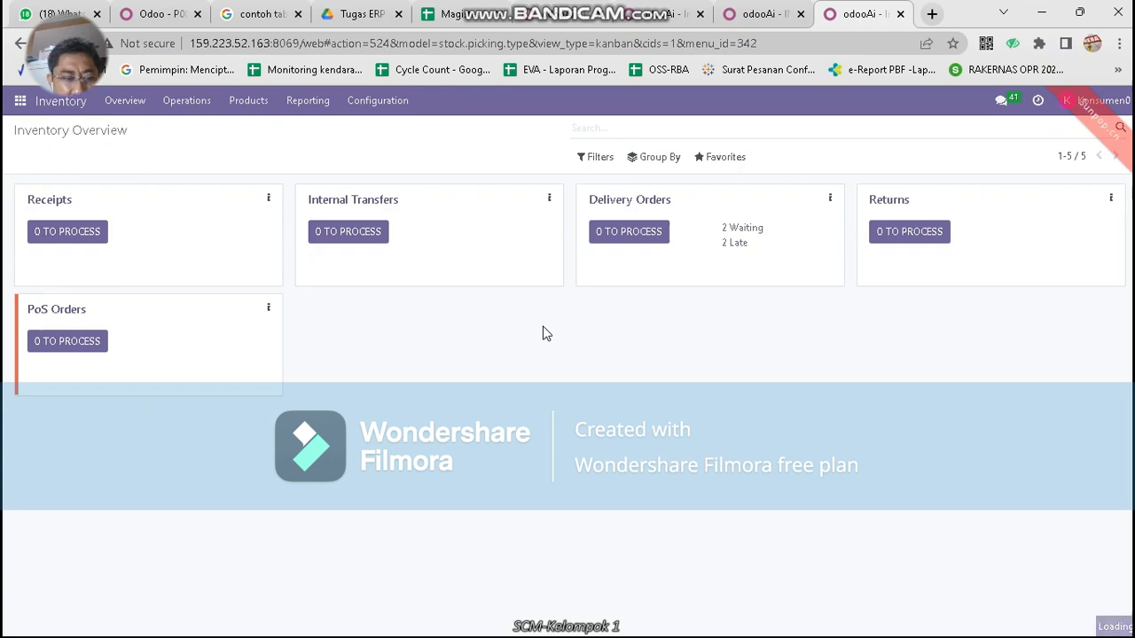
text(q)
key(BackSpace)
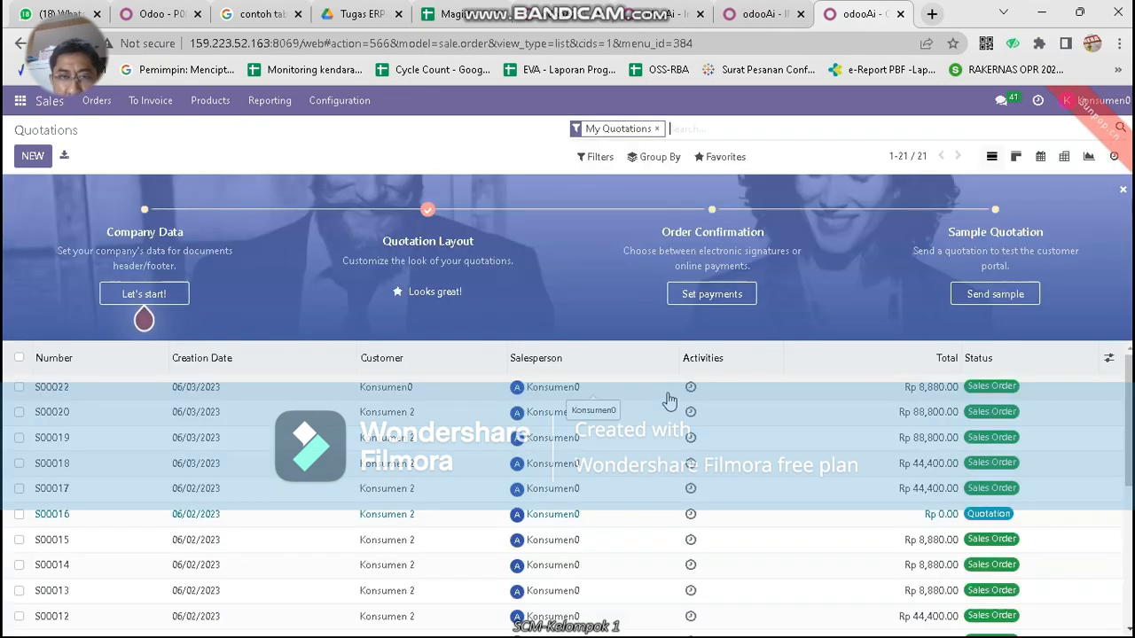
click(77, 399)
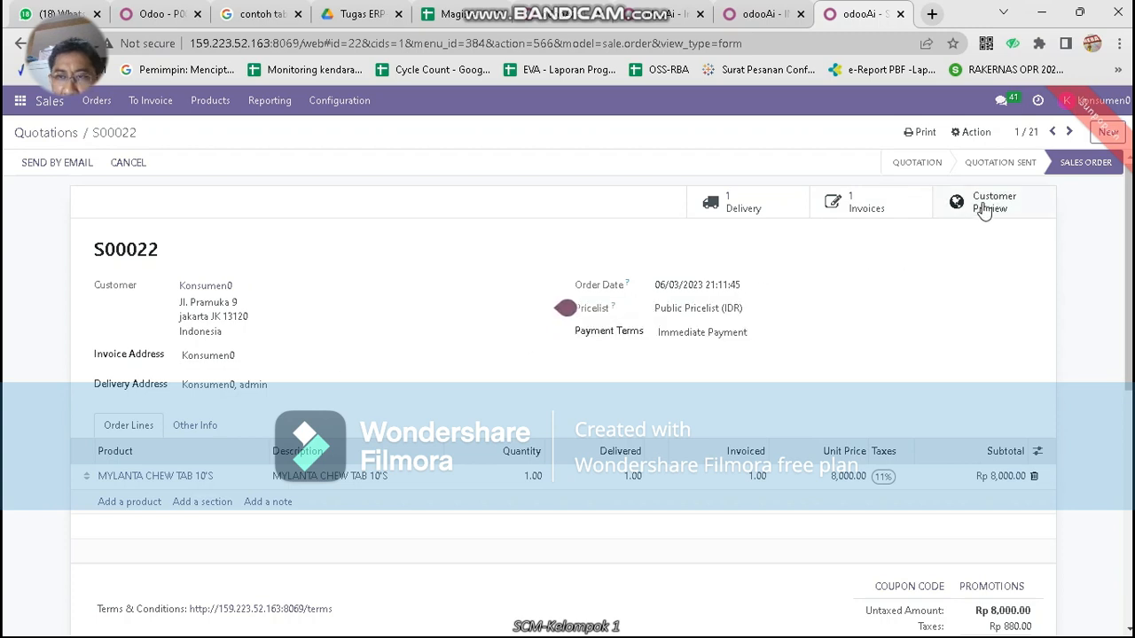
Check invoice INV/2023/00017 (In Payment, Rp 8,880.00), then open the Avisena Farma website home page
click(865, 204)
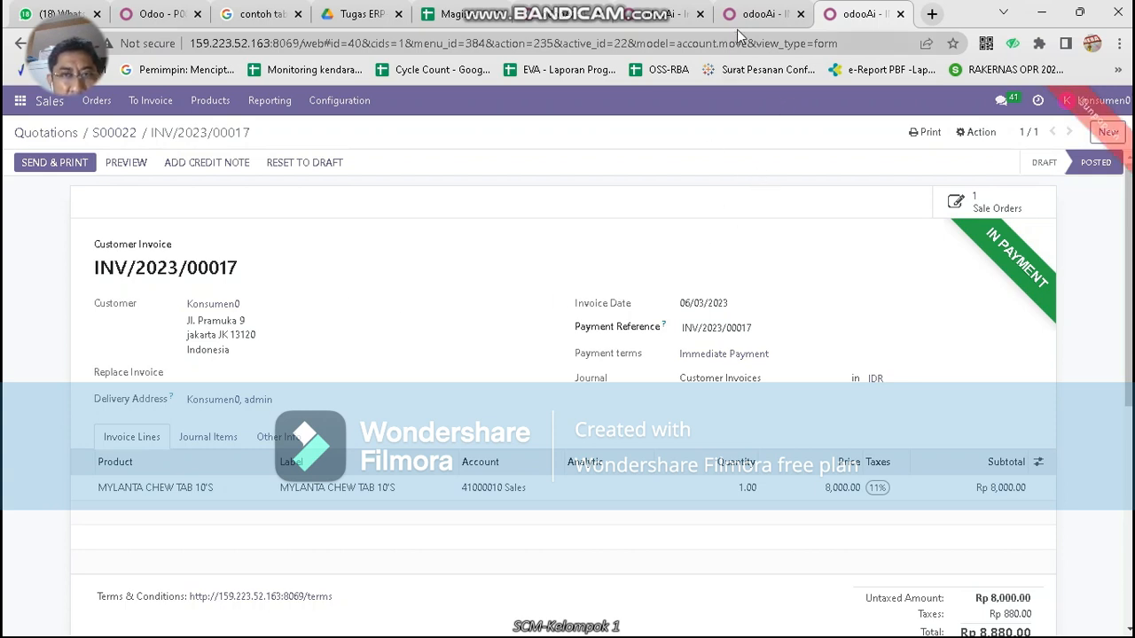
click(18, 110)
click(62, 263)
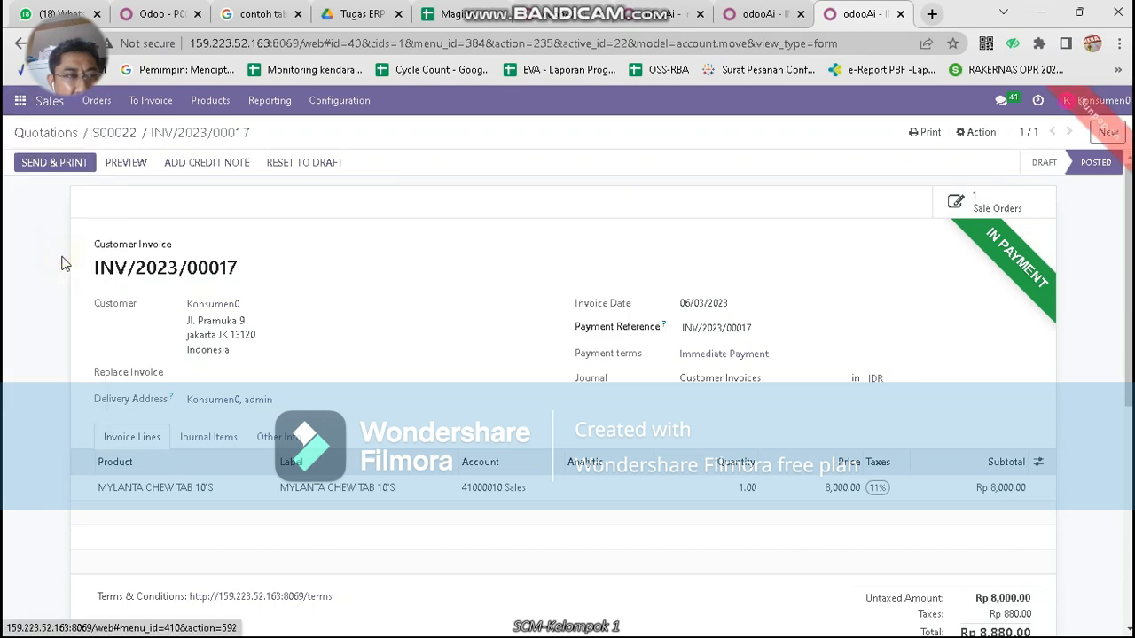